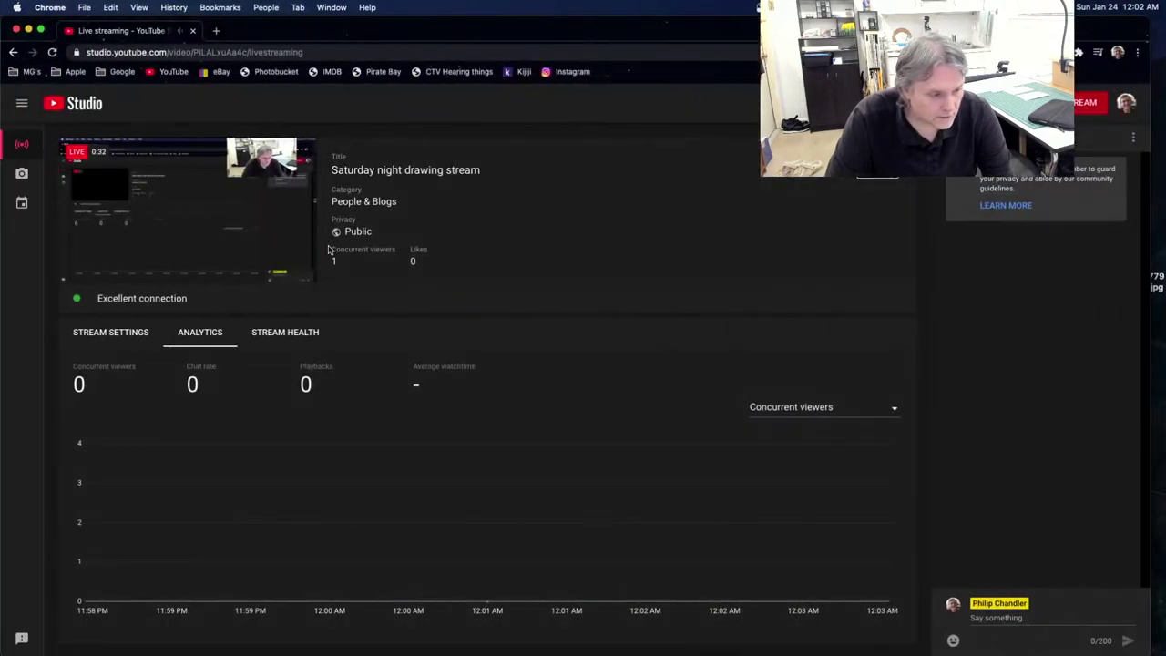
Step: Check the live stream's status and analytics in YouTube Studio, the OBS Studio preview and the blank Photoshop canvas
key(ctrl+Right)
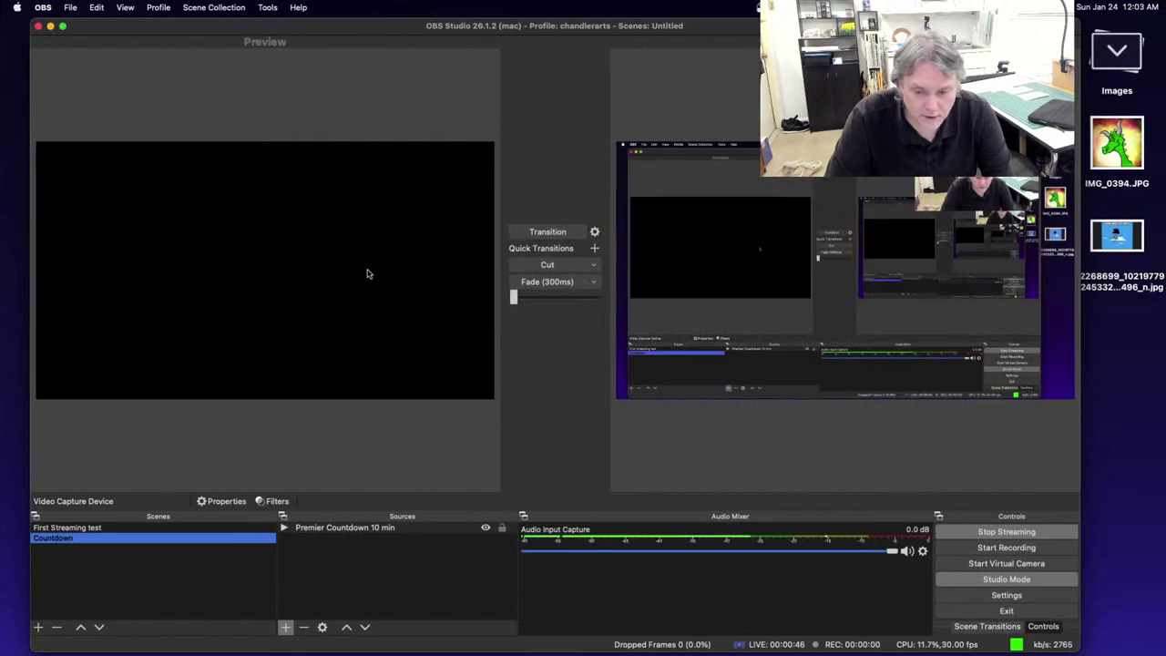
key(ctrl+Left)
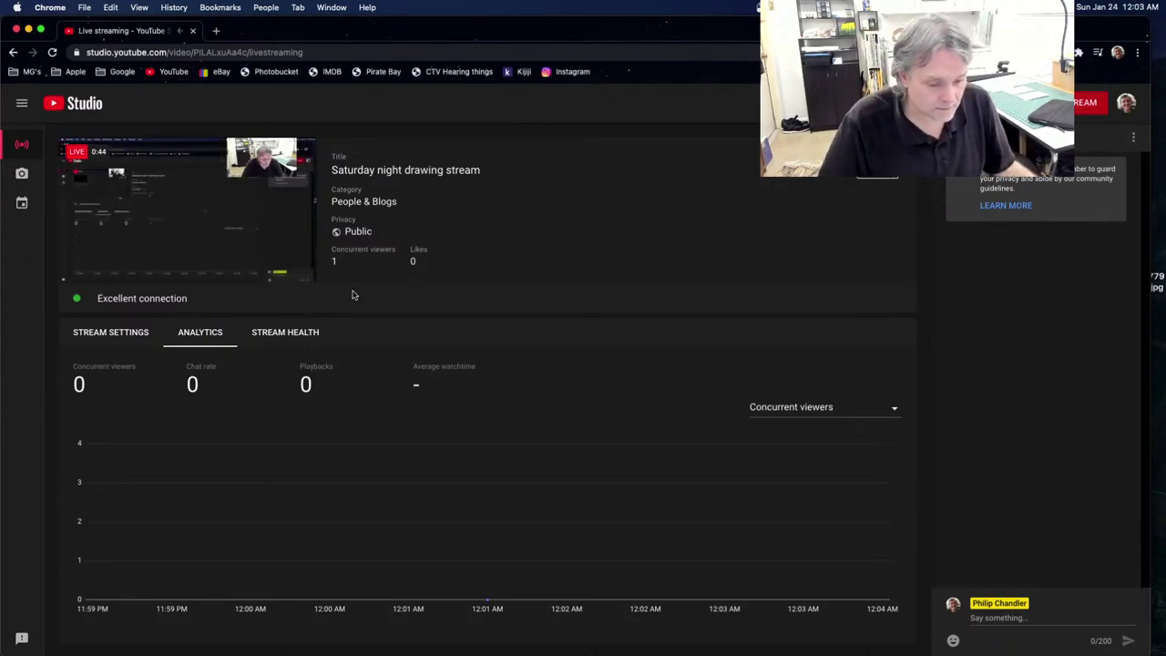
key(ctrl+Right)
key(ctrl+Right)
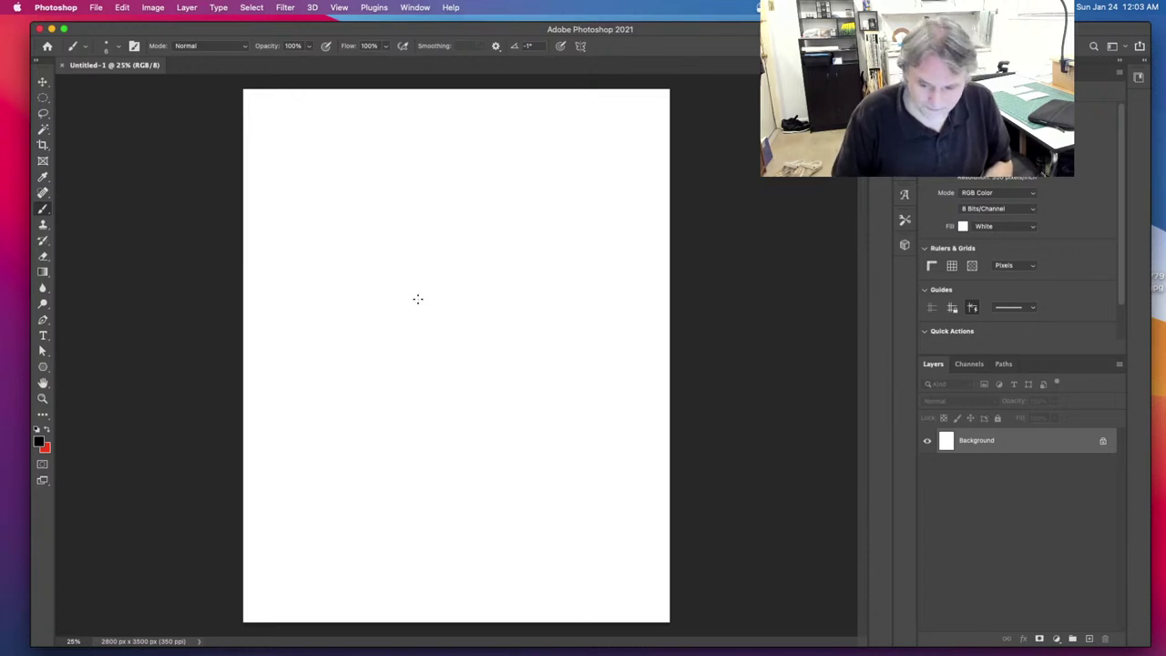
key(ctrl+Left)
key(ctrl+Left)
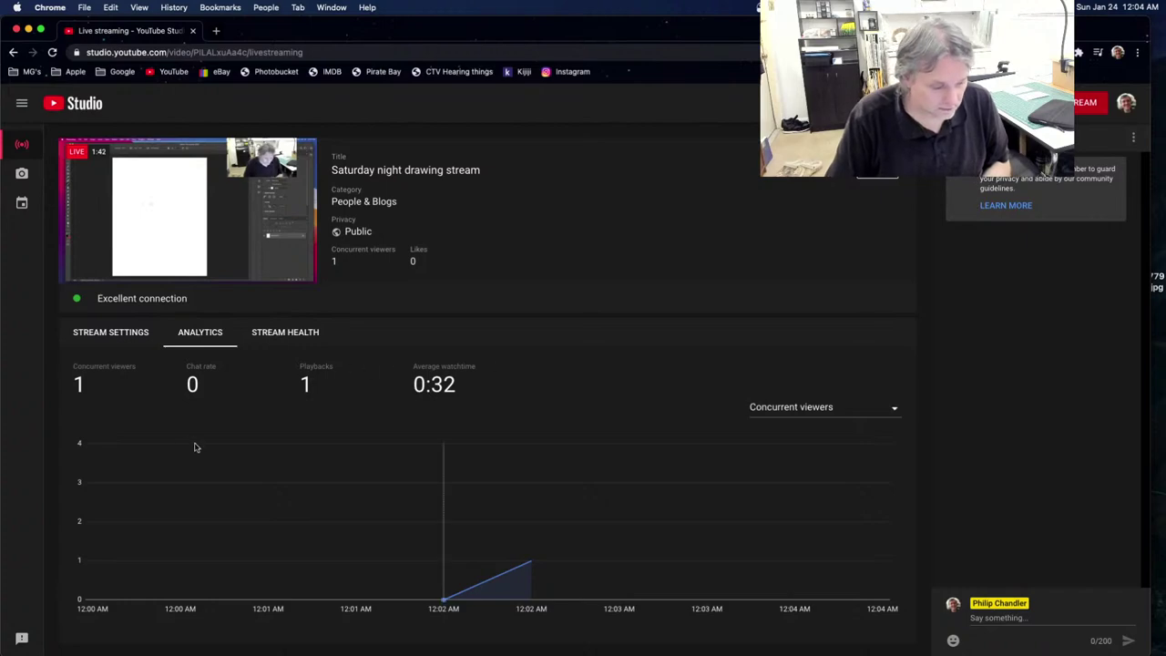
Step: Switch to Photoshop and sketch a large head circle with curved vertical and horizontal face guidelines on the blank canvas
key(super+Tab)
key(super+Tab)
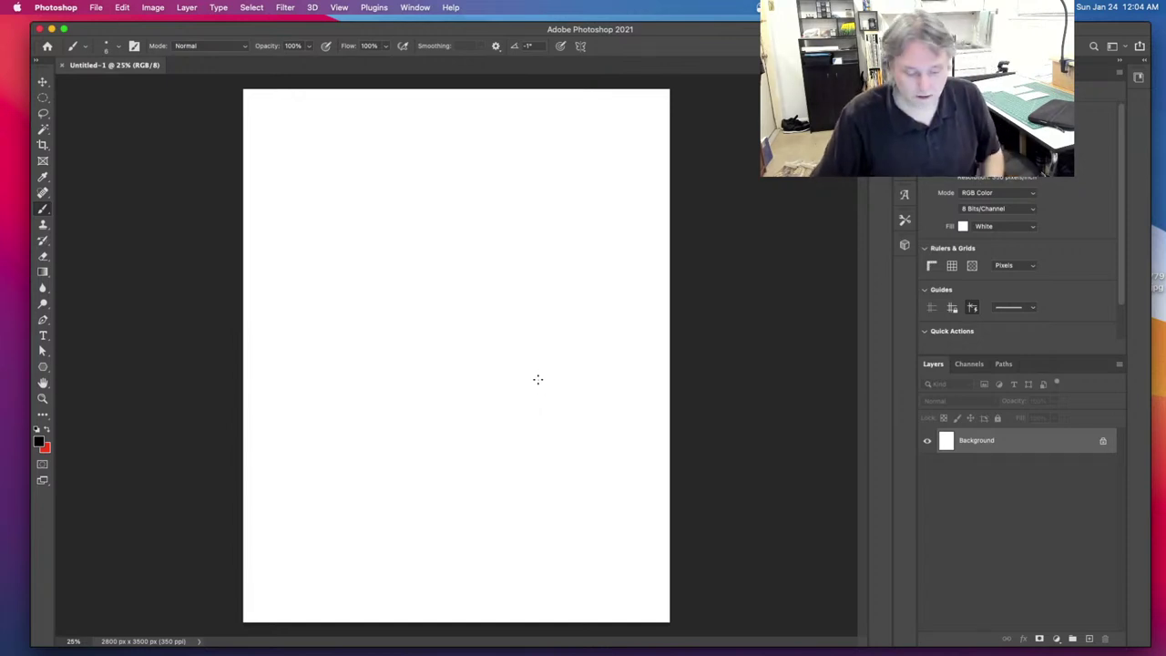
mouse_move(463, 230)
mouse_down()
mouse_move(359, 325)
mouse_move(557, 292)
mouse_move(373, 396)
mouse_move(405, 420)
mouse_up()
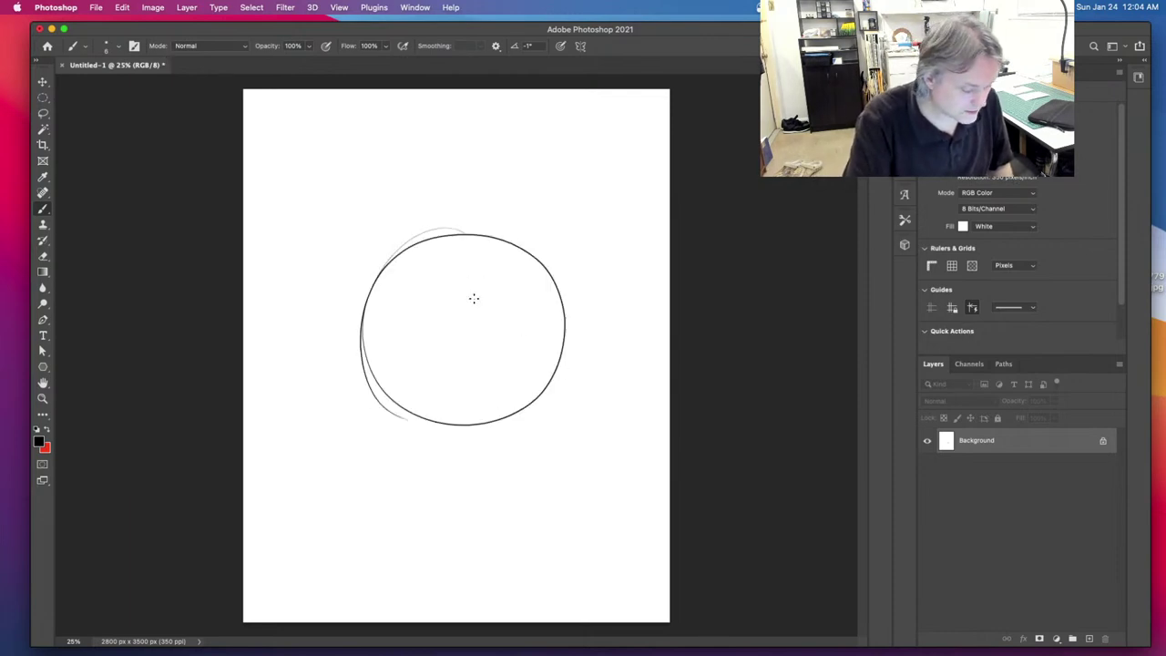
mouse_move(492, 240)
mouse_down()
mouse_move(441, 251)
mouse_move(475, 432)
mouse_up()
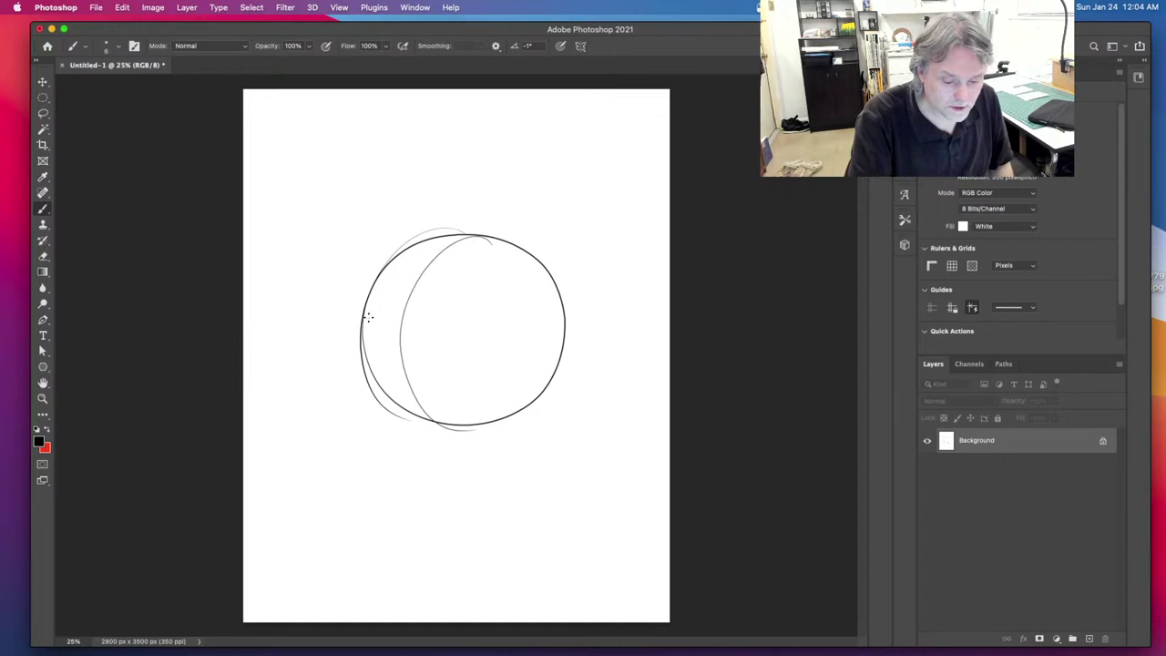
drag(361, 332, 577, 325)
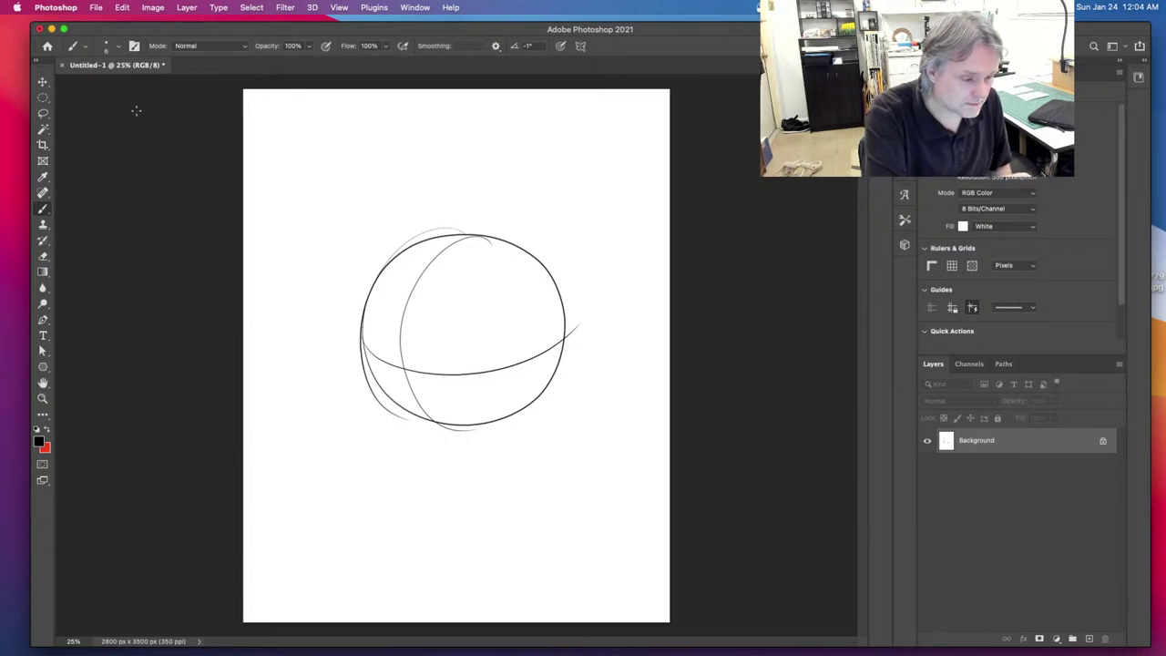
Step: Choose the KYLE Ultimate brush from Dry Media Brushes, test it with a zigzag above the circle and undo the stroke
click(121, 50)
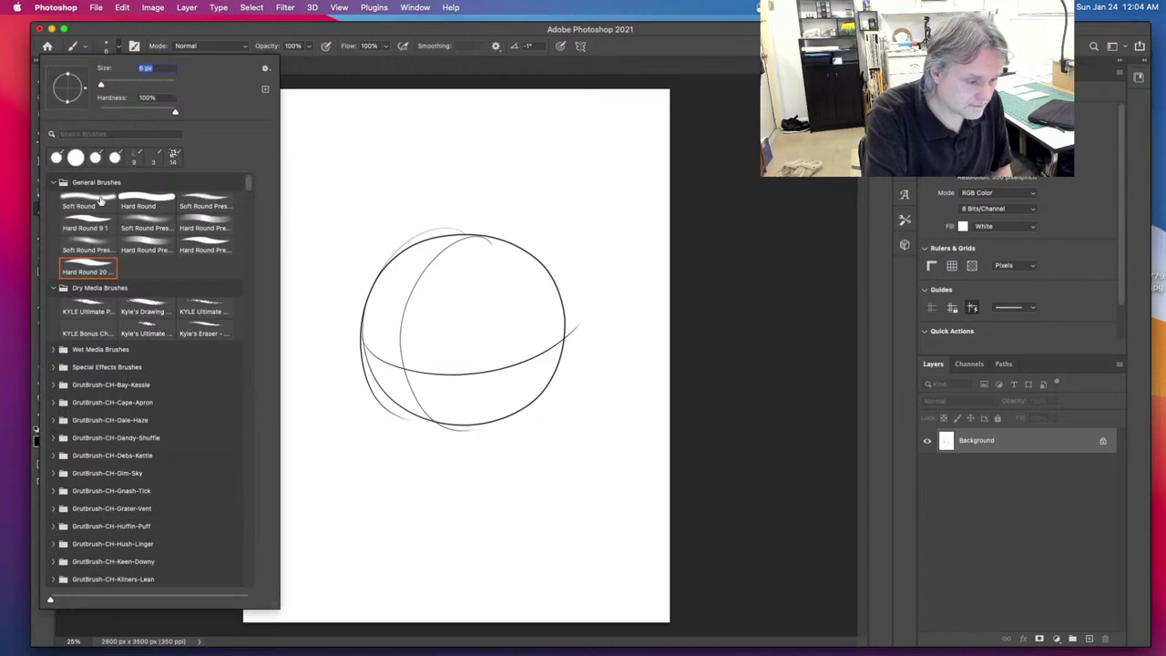
drag(103, 86, 107, 85)
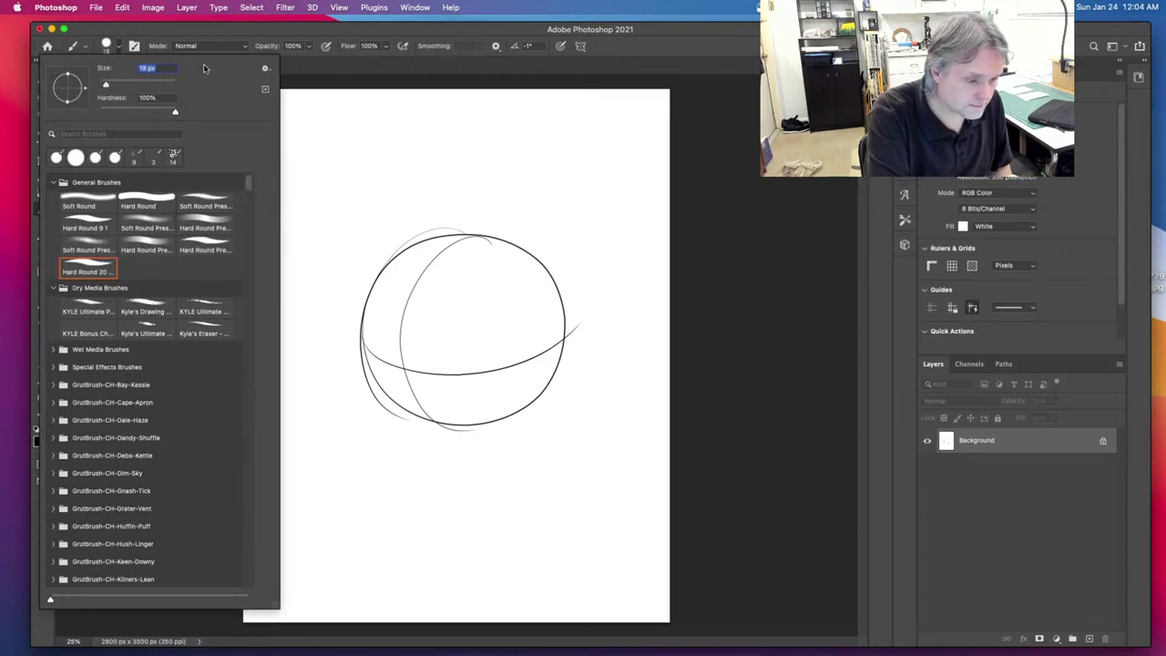
click(102, 228)
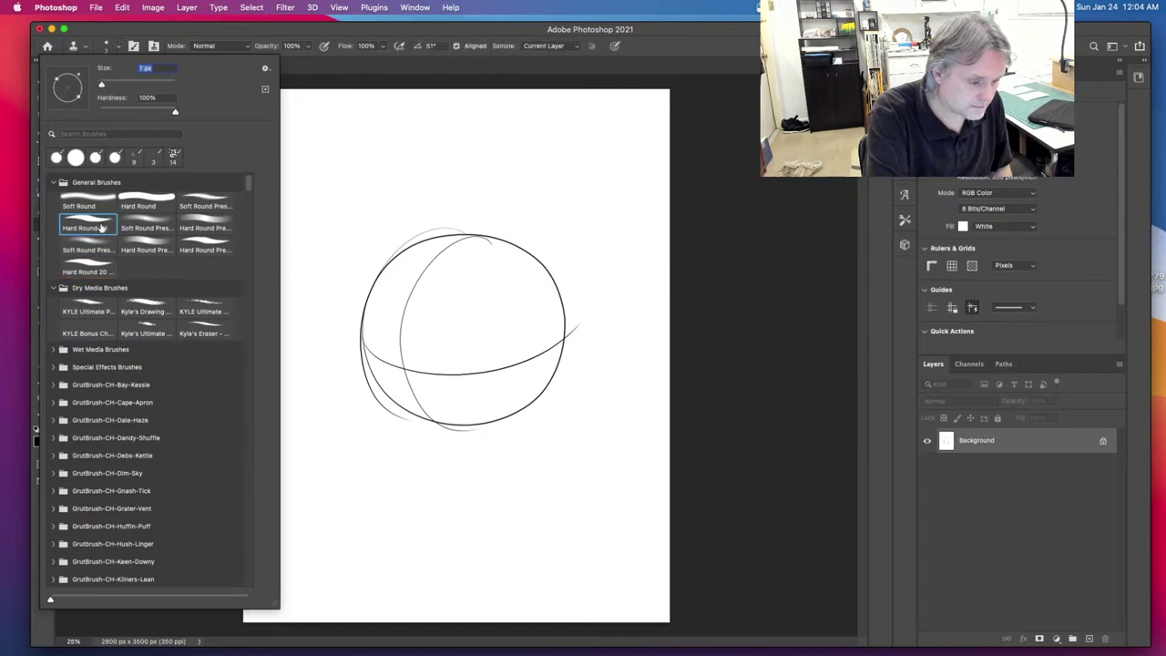
click(141, 406)
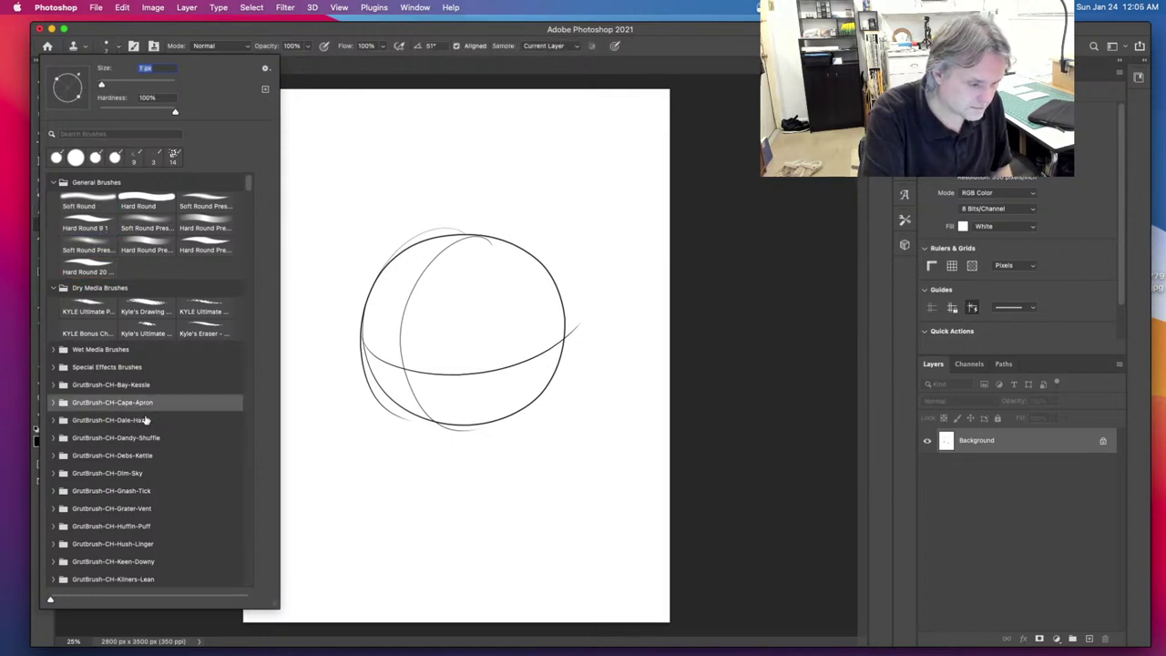
click(102, 314)
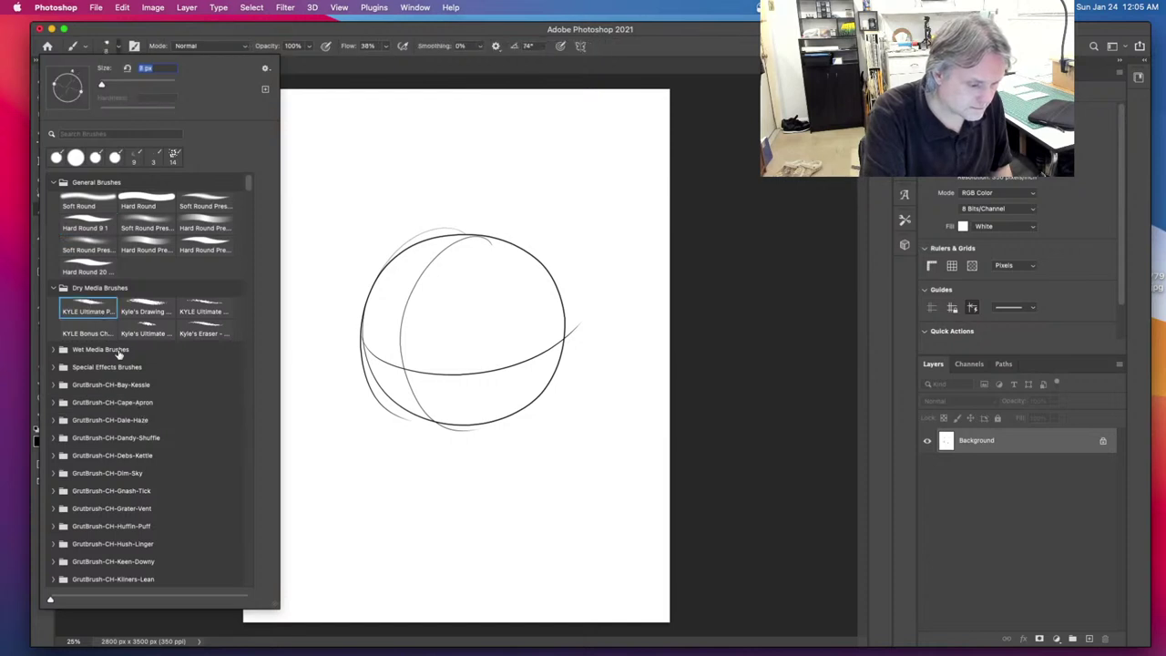
click(434, 176)
mouse_move(431, 195)
mouse_down()
mouse_move(487, 169)
mouse_move(521, 195)
mouse_move(559, 246)
mouse_up()
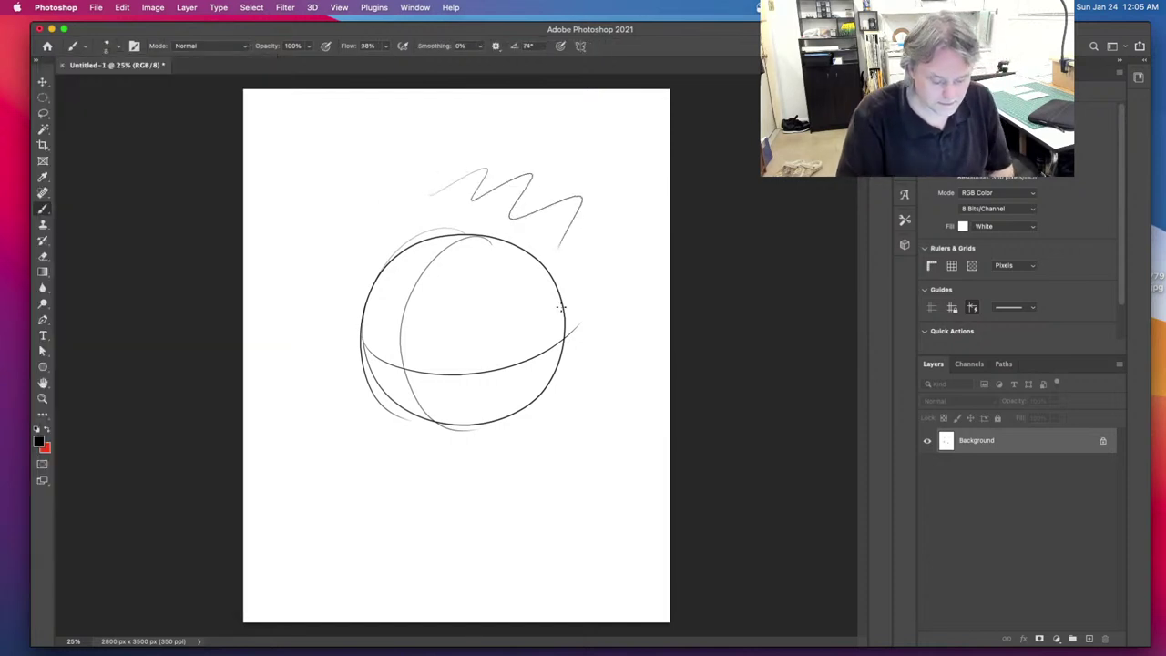
key(super+z)
Step: Try the brush at 41 px with a test stroke above the circle and undo it
click(108, 46)
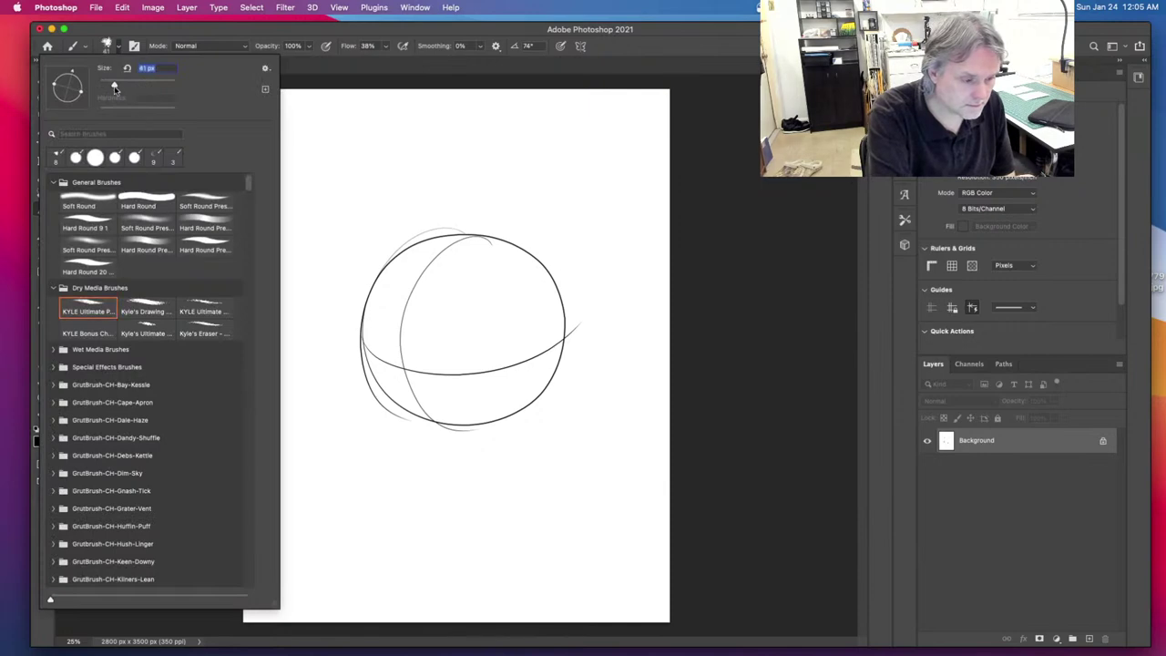
click(395, 143)
drag(395, 143, 495, 195)
key(super+z)
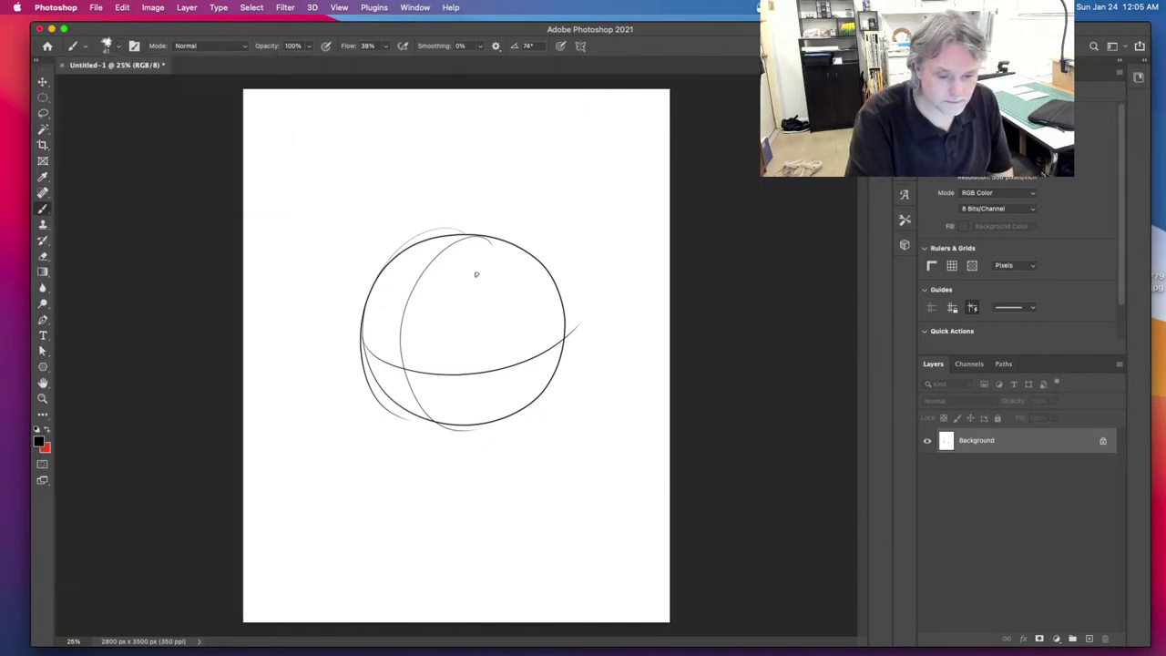
Step: Set the brush size to 20 px, make a test stroke above the circle and undo it
click(115, 47)
click(498, 164)
drag(498, 164, 565, 241)
key(super+z)
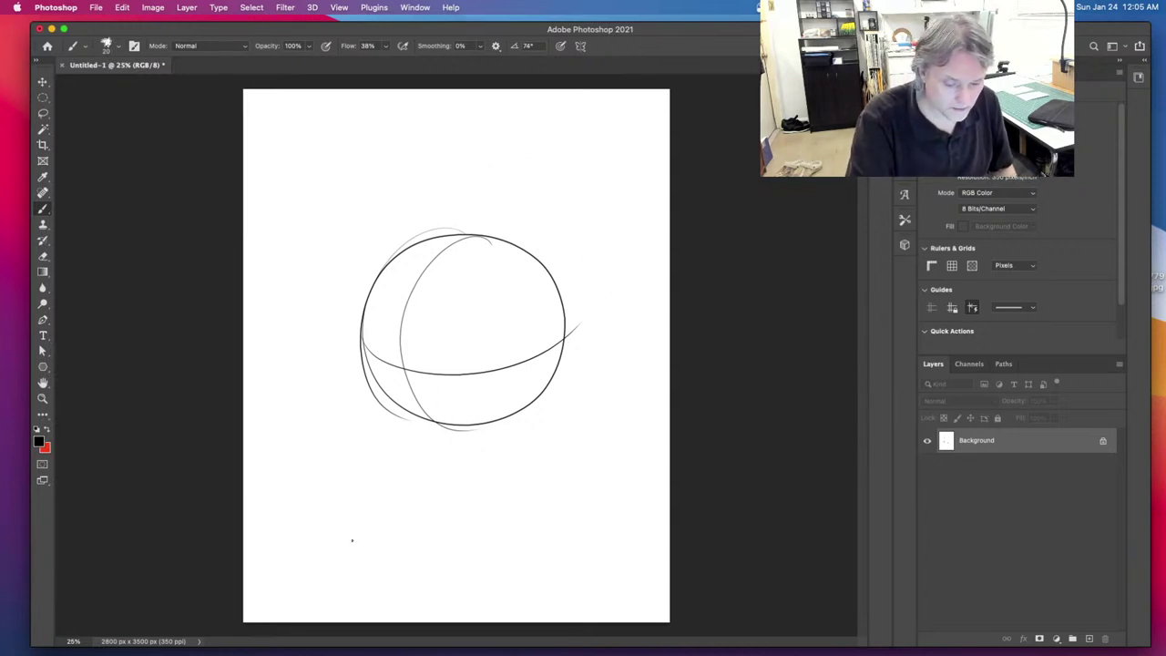
Step: Sketch the cheeks and rounded jaw below the head circle and extend the vertical centre line down to the chin
drag(362, 365, 363, 384)
mouse_move(369, 340)
mouse_down()
mouse_move(350, 399)
mouse_move(415, 487)
mouse_move(568, 415)
mouse_up()
drag(567, 365, 574, 437)
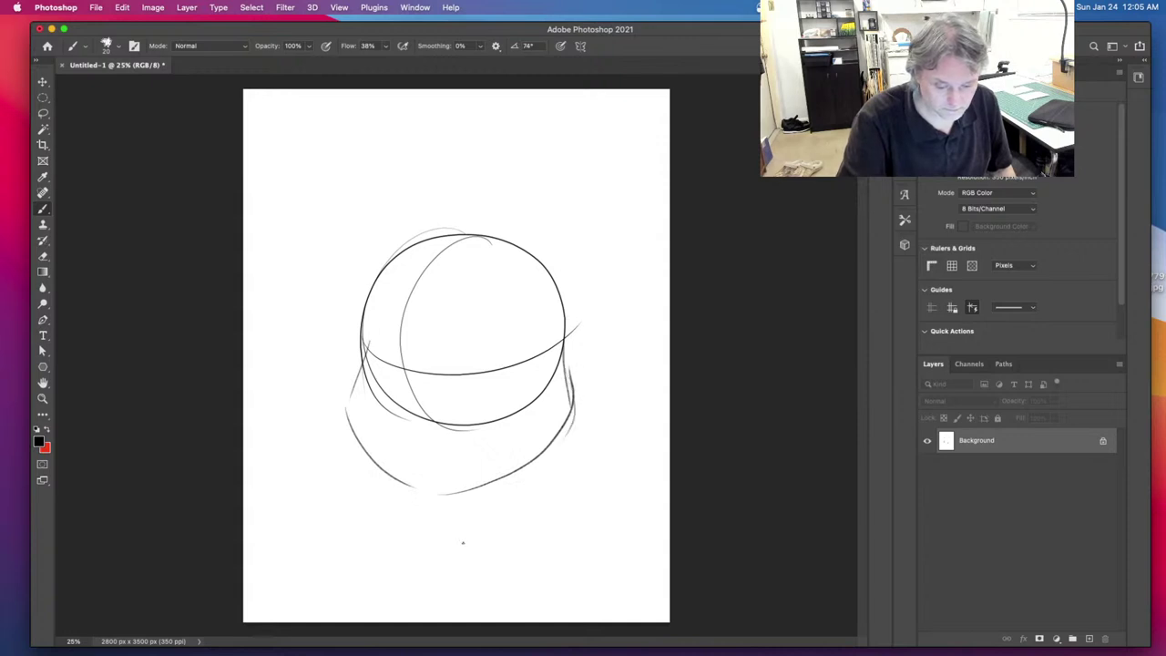
drag(421, 483, 404, 373)
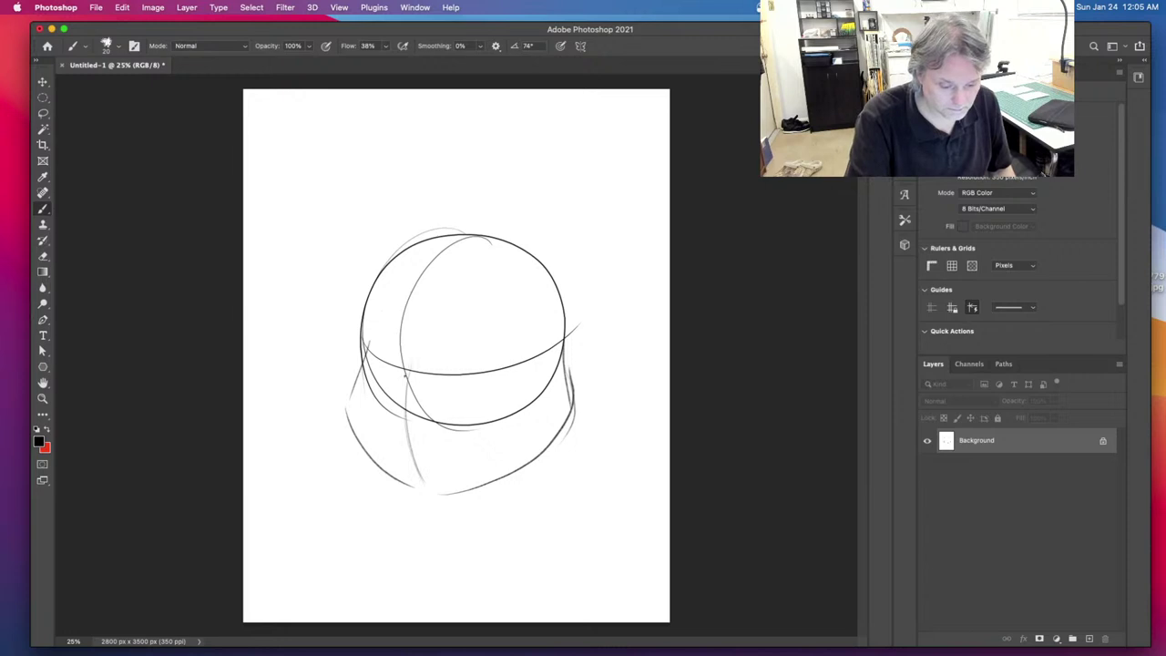
Step: Sketch the round nose, two tall oval eyes with inner pupils, and a small curved mouth along the face guidelines
mouse_move(392, 415)
mouse_down()
mouse_move(430, 397)
mouse_move(389, 412)
mouse_move(388, 392)
mouse_move(395, 415)
mouse_move(382, 396)
mouse_move(429, 387)
mouse_move(405, 376)
mouse_move(442, 377)
mouse_move(438, 329)
mouse_move(382, 321)
mouse_move(383, 370)
mouse_up()
mouse_move(443, 316)
mouse_down()
mouse_move(468, 328)
mouse_move(445, 315)
mouse_move(441, 388)
mouse_up()
drag(388, 341, 379, 374)
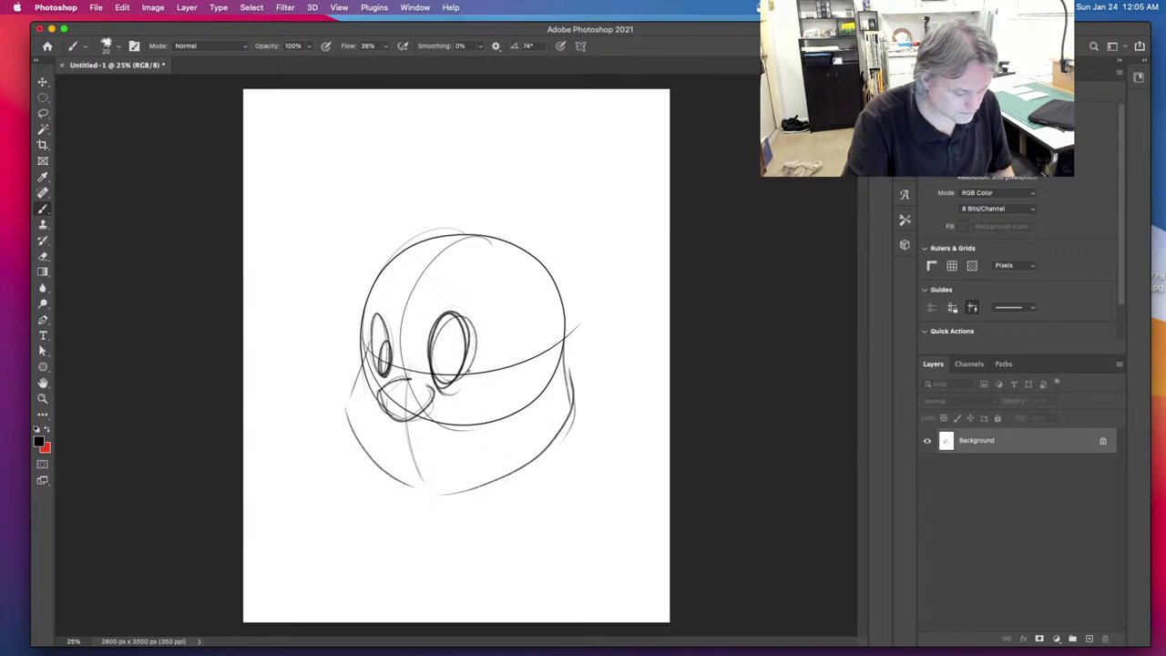
drag(461, 345, 446, 388)
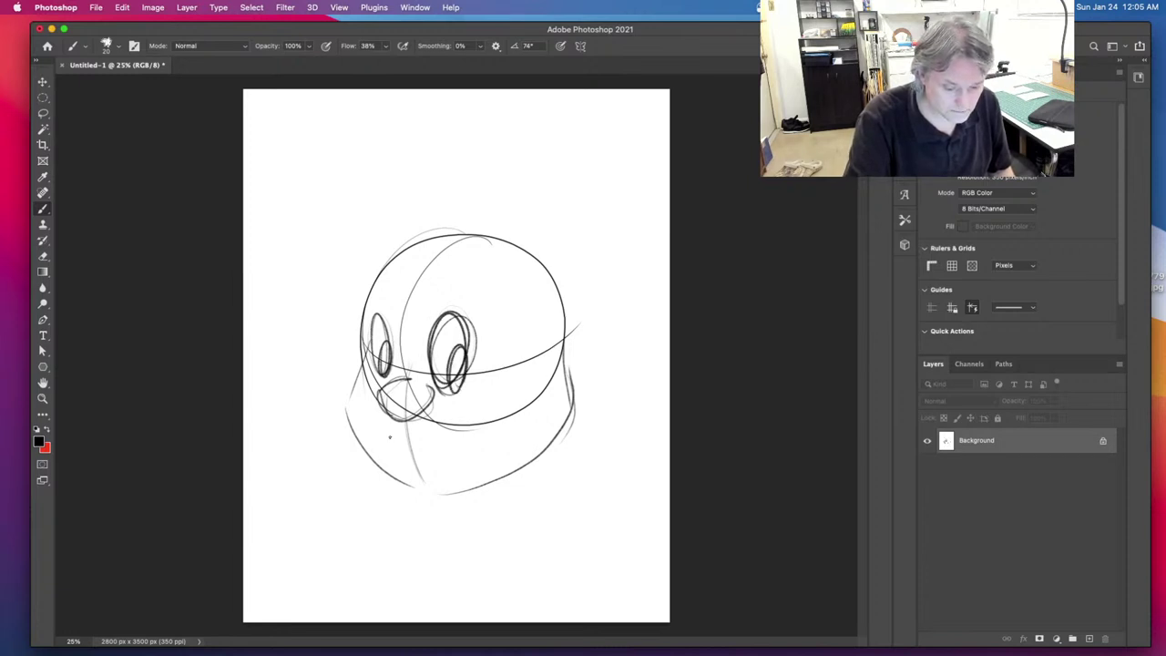
mouse_move(386, 446)
mouse_down()
mouse_move(447, 440)
mouse_move(423, 462)
mouse_up()
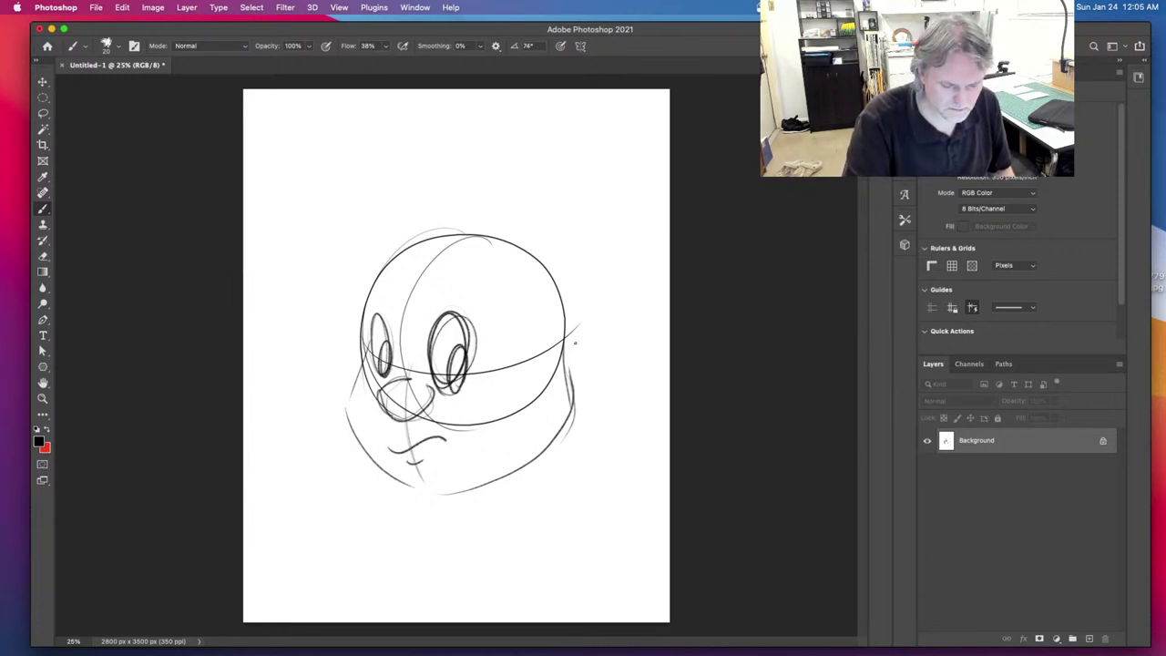
Step: Sketch the ear with its inner curve on the side of the head at the horizontal guideline
mouse_move(563, 352)
mouse_down()
mouse_move(596, 359)
mouse_move(572, 390)
mouse_up()
drag(586, 316, 563, 381)
drag(583, 341, 570, 368)
Step: Sketch arched eyebrows above both eyes and add the nose bridge line between them
drag(448, 289, 490, 341)
mouse_move(392, 293)
mouse_down()
mouse_move(355, 333)
mouse_move(363, 363)
mouse_move(371, 295)
mouse_move(399, 301)
mouse_up()
mouse_move(371, 298)
mouse_down()
mouse_move(444, 299)
mouse_move(451, 278)
mouse_move(436, 306)
mouse_move(465, 292)
mouse_move(457, 276)
mouse_move(500, 354)
mouse_move(474, 276)
mouse_move(419, 321)
mouse_move(452, 272)
mouse_up()
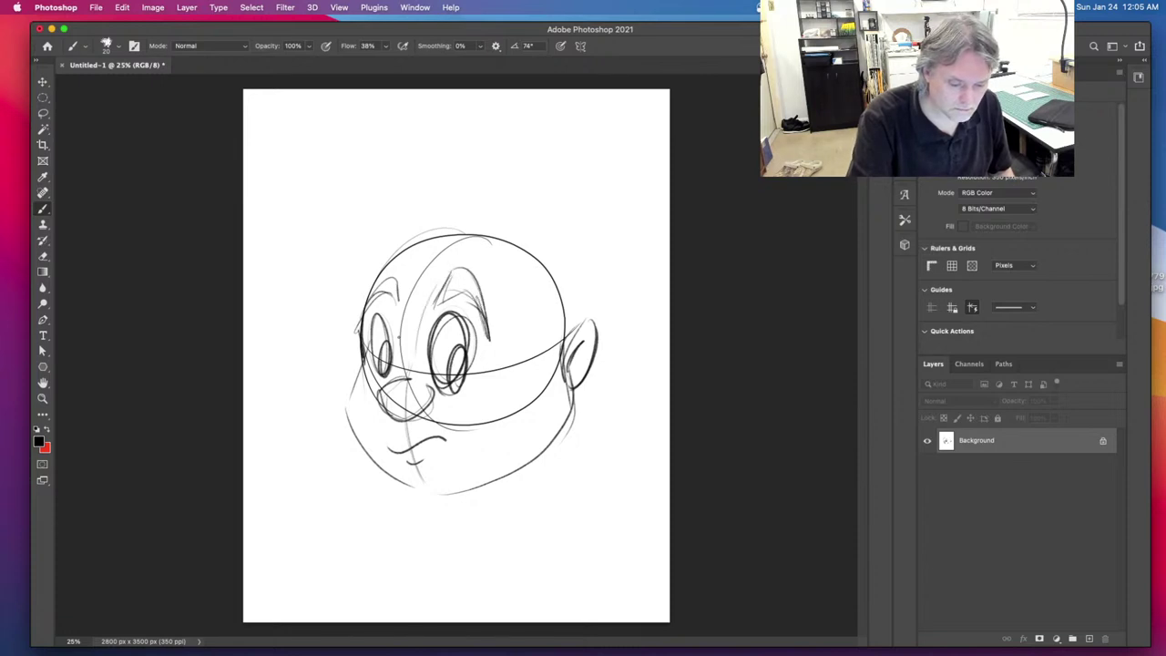
mouse_move(395, 322)
mouse_down()
mouse_move(401, 381)
mouse_move(399, 370)
mouse_up()
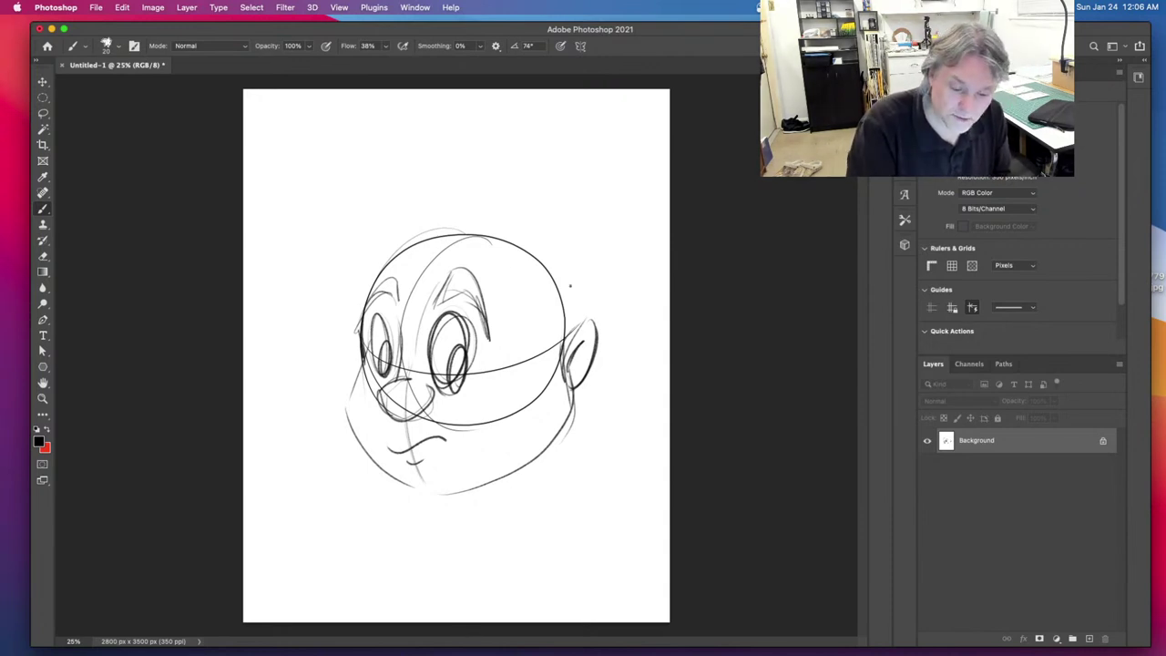
Step: Sketch the sideburn in front of the ear, define the chin and jawline, and reinforce the ear's outline
drag(533, 296, 545, 353)
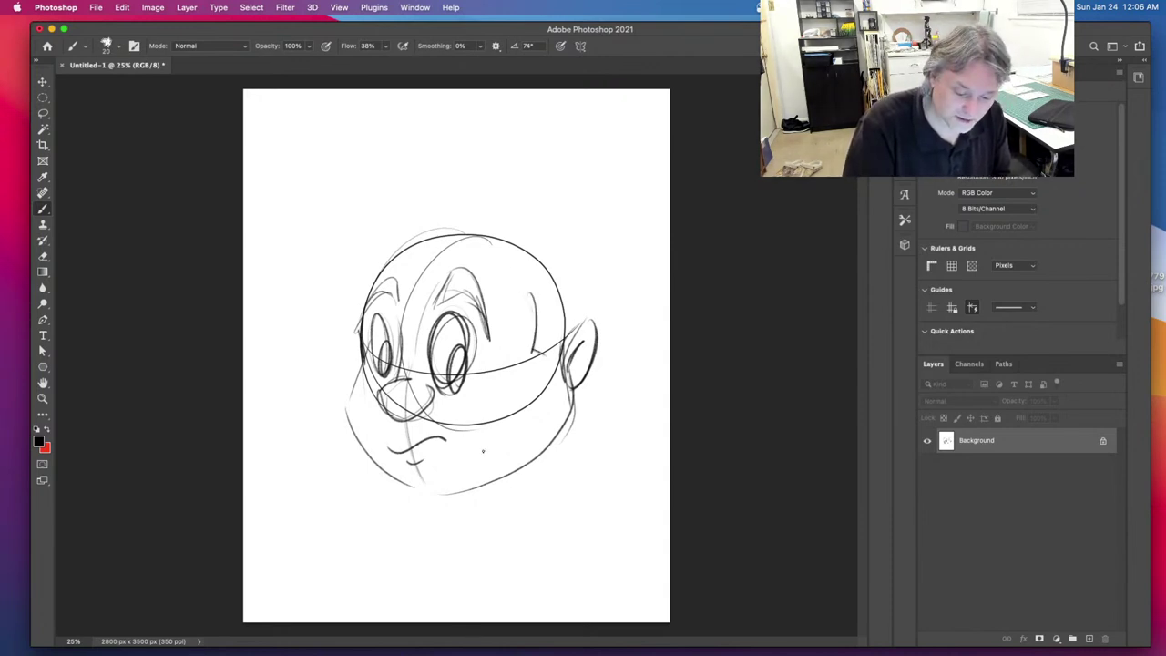
mouse_move(396, 476)
mouse_down()
mouse_move(430, 504)
mouse_move(558, 444)
mouse_move(570, 425)
mouse_up()
drag(570, 352, 565, 424)
drag(569, 381, 588, 312)
mouse_move(588, 312)
mouse_down()
mouse_move(601, 339)
mouse_move(567, 409)
mouse_up()
drag(545, 342, 566, 360)
Step: Sketch the hairline across the forehead and a swept-up hair shape over the head, ending in a tuft behind it
drag(545, 299, 497, 253)
drag(399, 256, 500, 263)
mouse_move(352, 289)
mouse_down()
mouse_move(462, 252)
mouse_move(536, 304)
mouse_up()
mouse_move(425, 247)
mouse_down()
mouse_move(502, 271)
mouse_move(331, 292)
mouse_move(358, 312)
mouse_move(358, 348)
mouse_up()
mouse_move(394, 266)
mouse_down()
mouse_move(341, 286)
mouse_move(463, 166)
mouse_up()
mouse_move(373, 242)
mouse_down()
mouse_move(585, 212)
mouse_move(581, 238)
mouse_move(612, 266)
mouse_move(611, 334)
mouse_up()
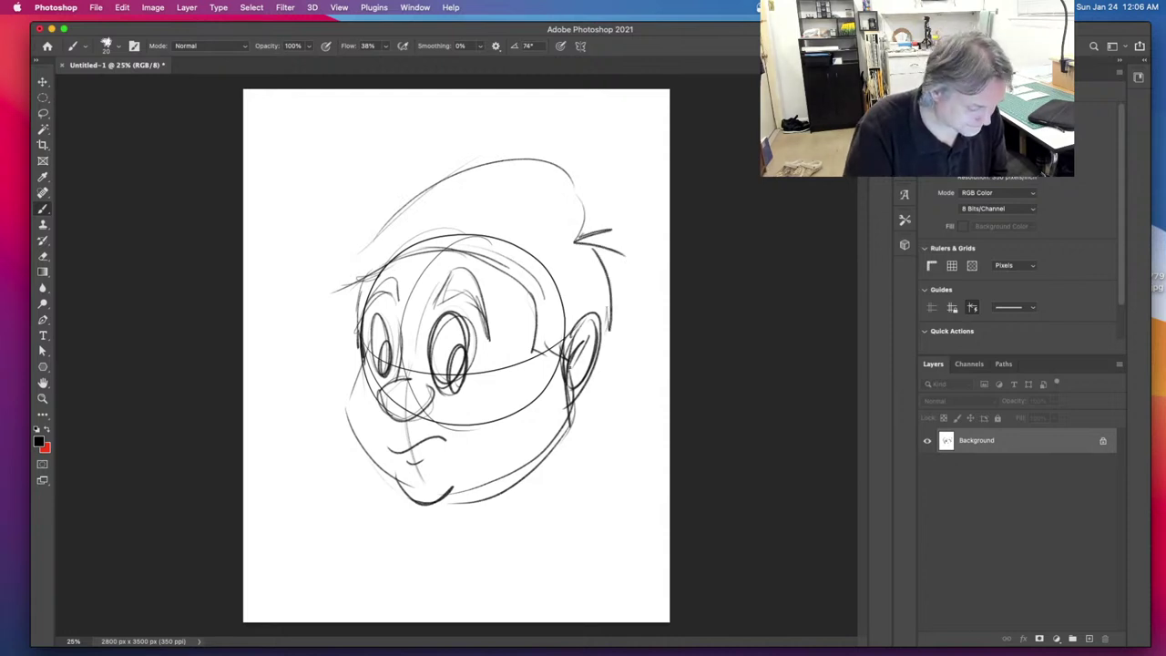
Step: Sketch both sides of the neck below the chin and strengthen the jawline and far cheek contour
drag(574, 412, 504, 546)
drag(444, 513, 450, 545)
drag(444, 500, 558, 438)
drag(574, 384, 511, 477)
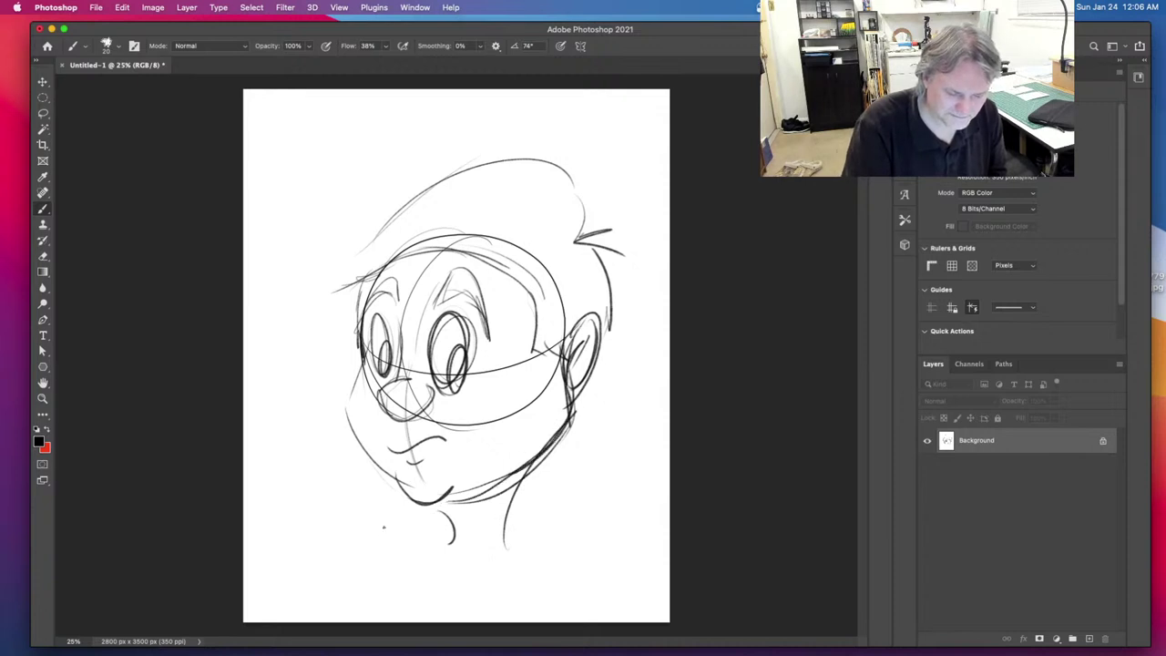
drag(364, 303, 348, 417)
Step: Set the brush size to 27 px and the flow to 60%, test it beside the hair and undo the stroke
click(115, 46)
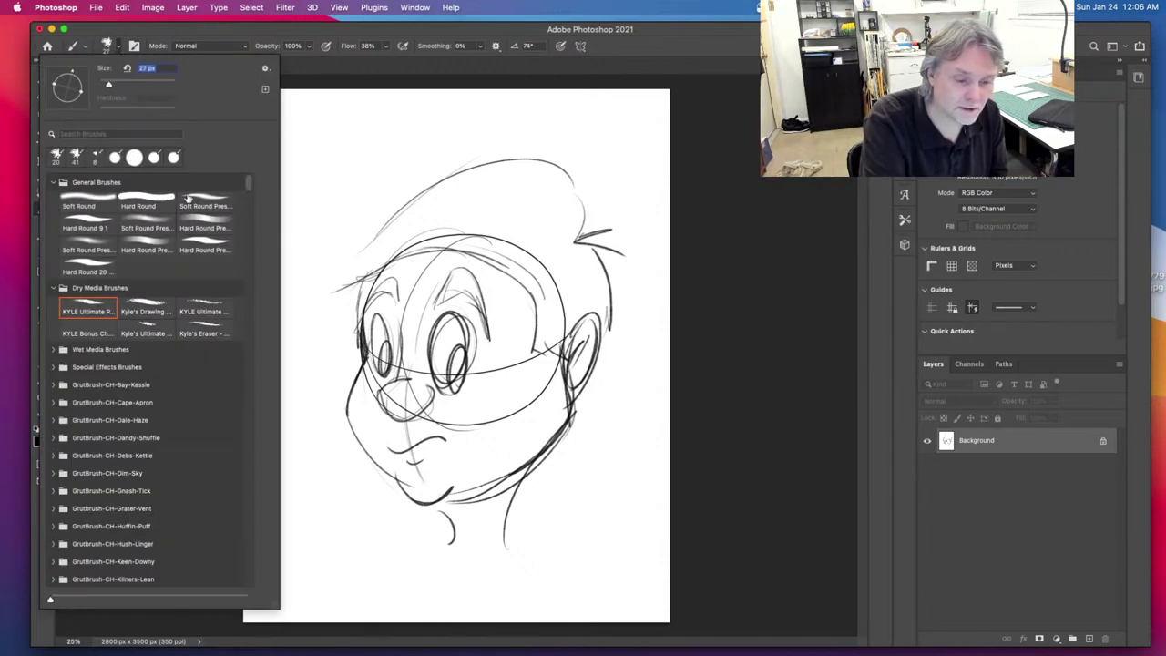
click(385, 46)
drag(386, 62, 397, 63)
drag(371, 138, 328, 261)
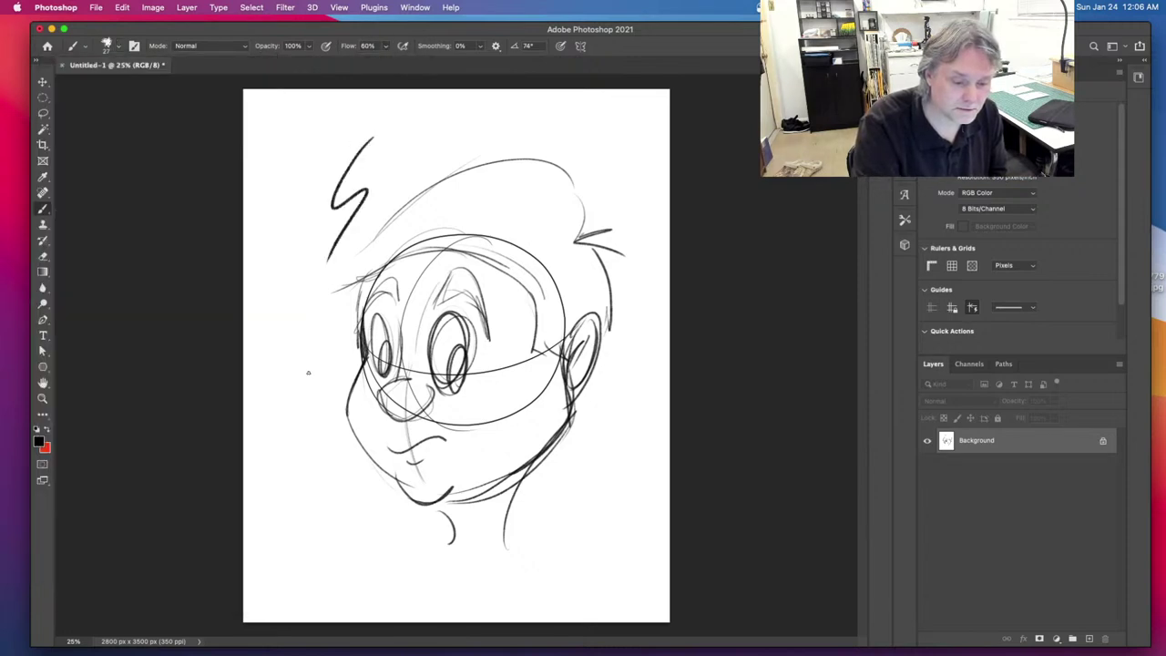
key(super+z)
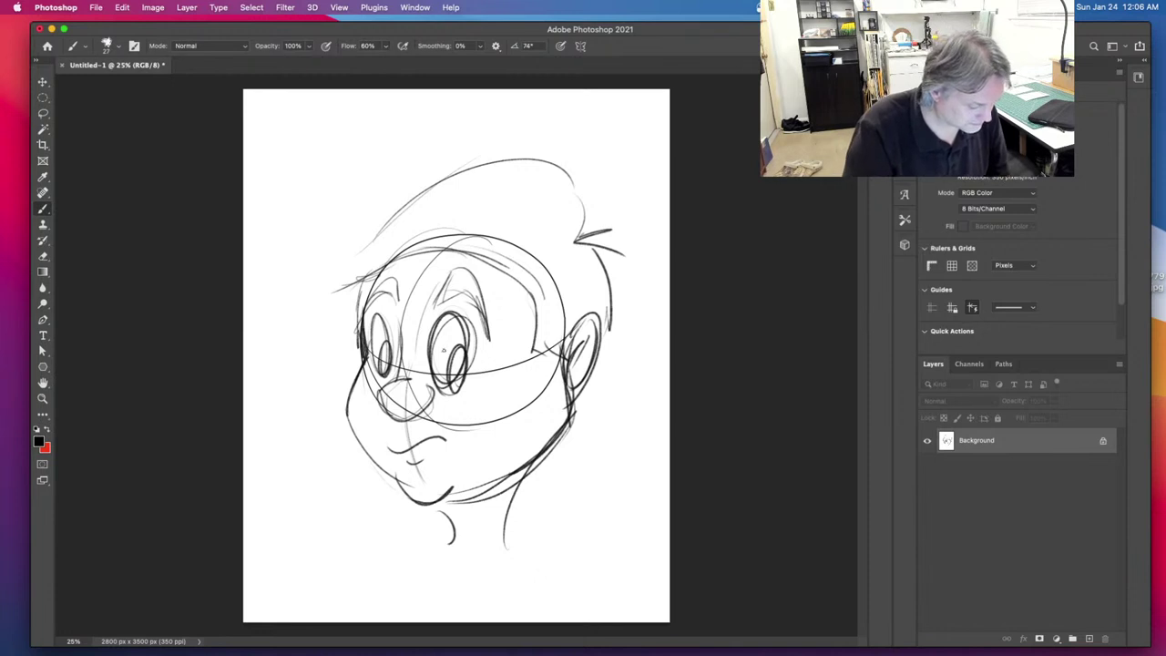
Step: Go over the cheek, chin, jaw, ear, eye and nose outlines with darker, thicker strokes
mouse_move(365, 312)
mouse_down()
mouse_move(371, 377)
mouse_move(348, 419)
mouse_up()
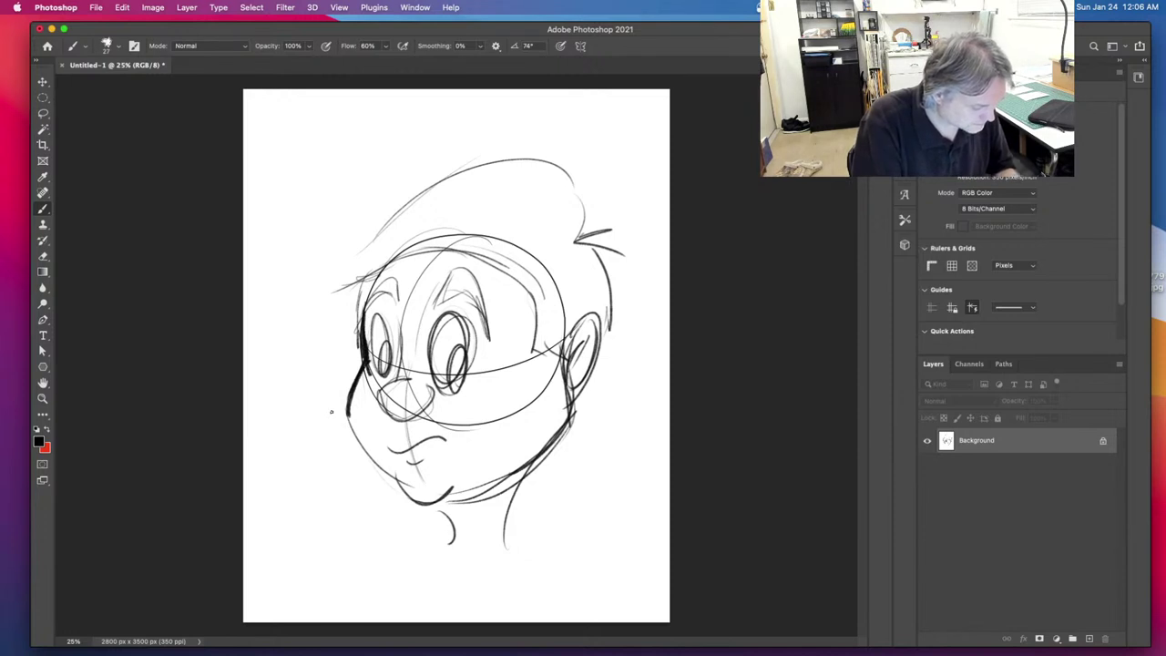
mouse_move(349, 406)
mouse_down()
mouse_move(363, 450)
mouse_move(415, 501)
mouse_move(406, 494)
mouse_move(476, 489)
mouse_move(566, 419)
mouse_move(588, 316)
mouse_move(579, 378)
mouse_up()
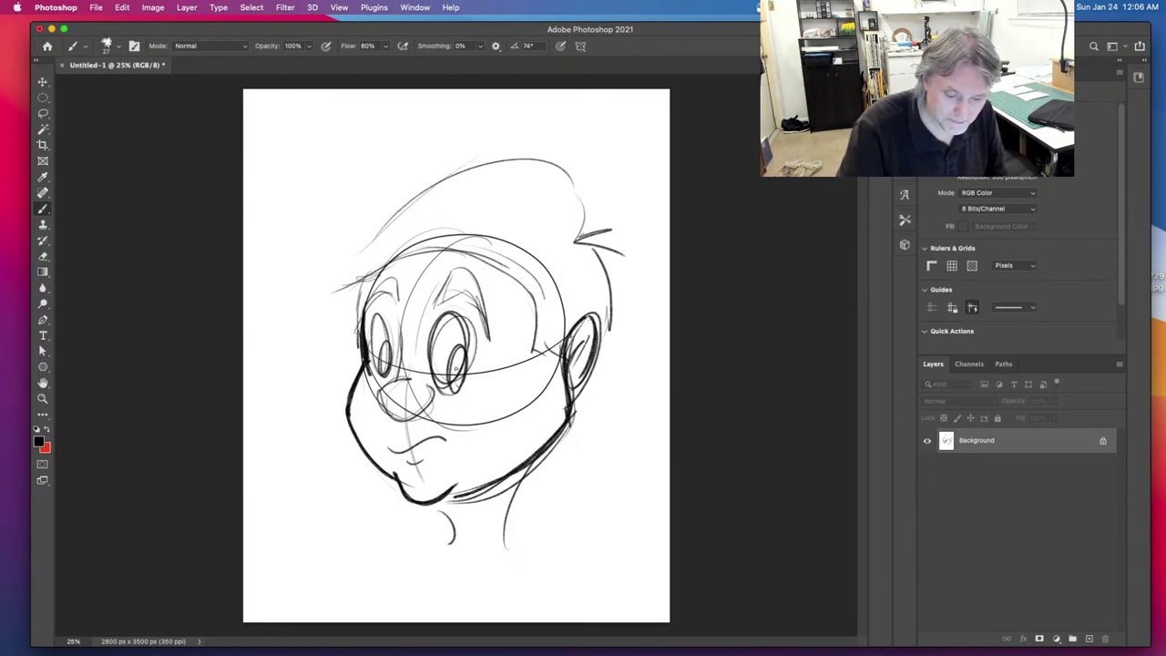
drag(439, 344, 467, 310)
mouse_move(440, 334)
mouse_down()
mouse_move(434, 370)
mouse_move(370, 322)
mouse_move(385, 380)
mouse_move(399, 335)
mouse_move(376, 392)
mouse_move(416, 382)
mouse_up()
mouse_move(399, 381)
mouse_down()
mouse_move(376, 402)
mouse_move(410, 424)
mouse_move(426, 381)
mouse_up()
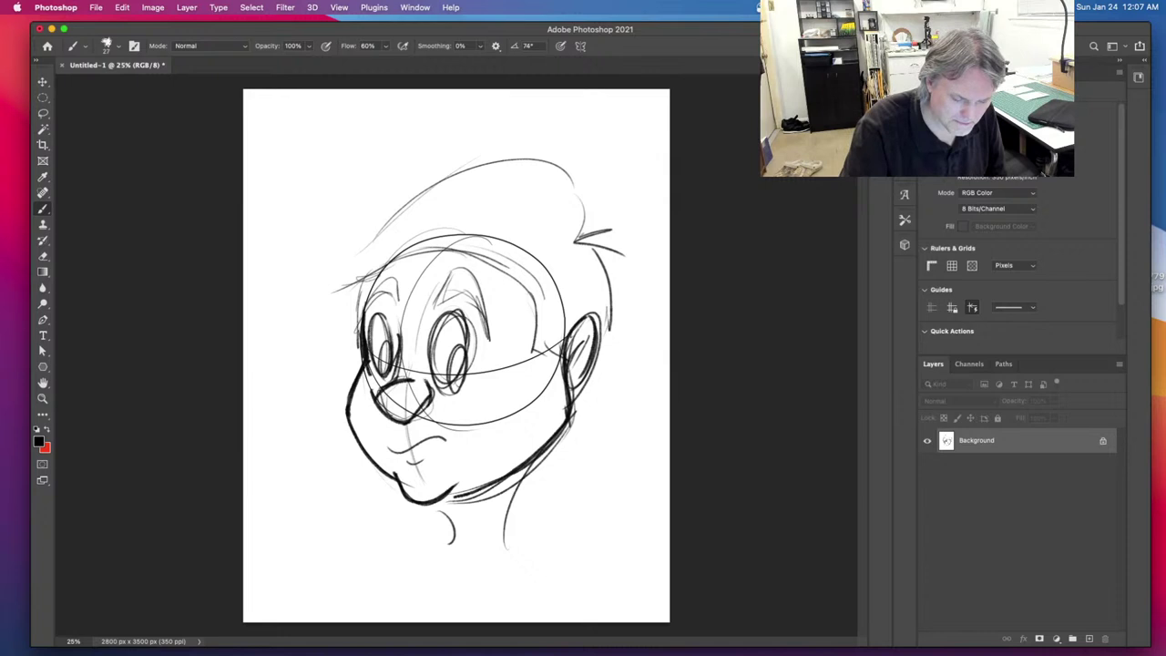
Step: Undo the last strokes, redraw the nose, darken the pupils, far eyebrow and mouth, and undo the last mouth stroke
key(super+z)
key(super+z)
mouse_move(401, 422)
mouse_down()
mouse_move(434, 389)
mouse_move(393, 313)
mouse_move(368, 299)
mouse_move(366, 342)
mouse_move(387, 372)
mouse_up()
drag(453, 352, 457, 376)
mouse_move(393, 451)
mouse_down()
mouse_move(455, 434)
mouse_move(474, 383)
mouse_move(410, 417)
mouse_move(434, 431)
mouse_up()
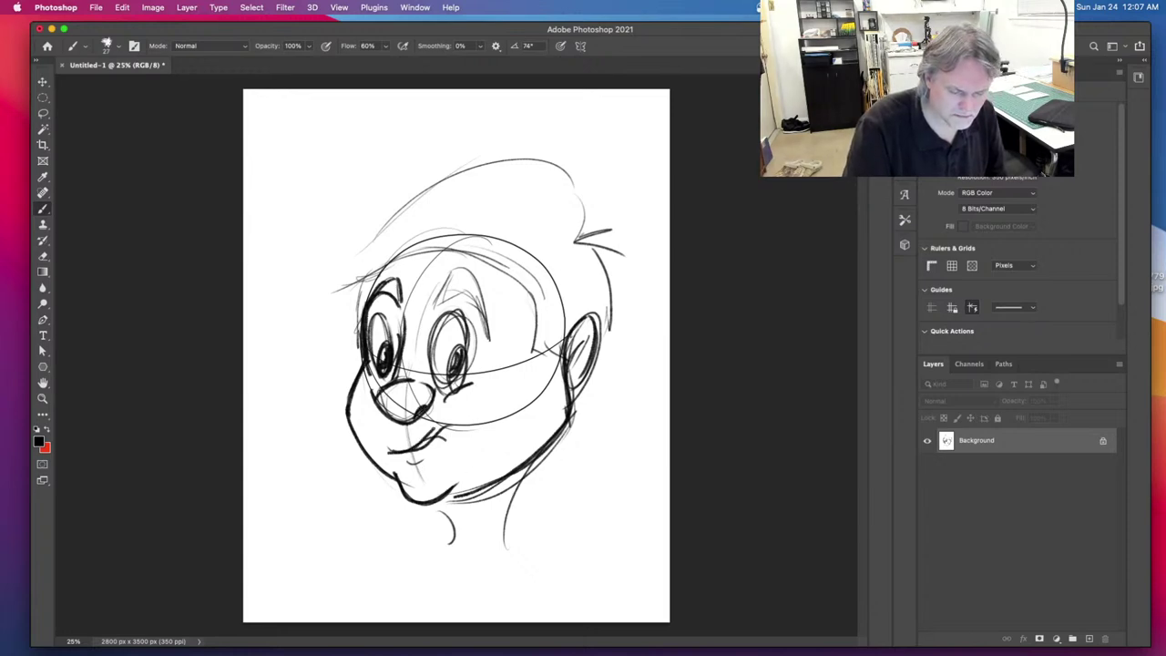
key(super+z)
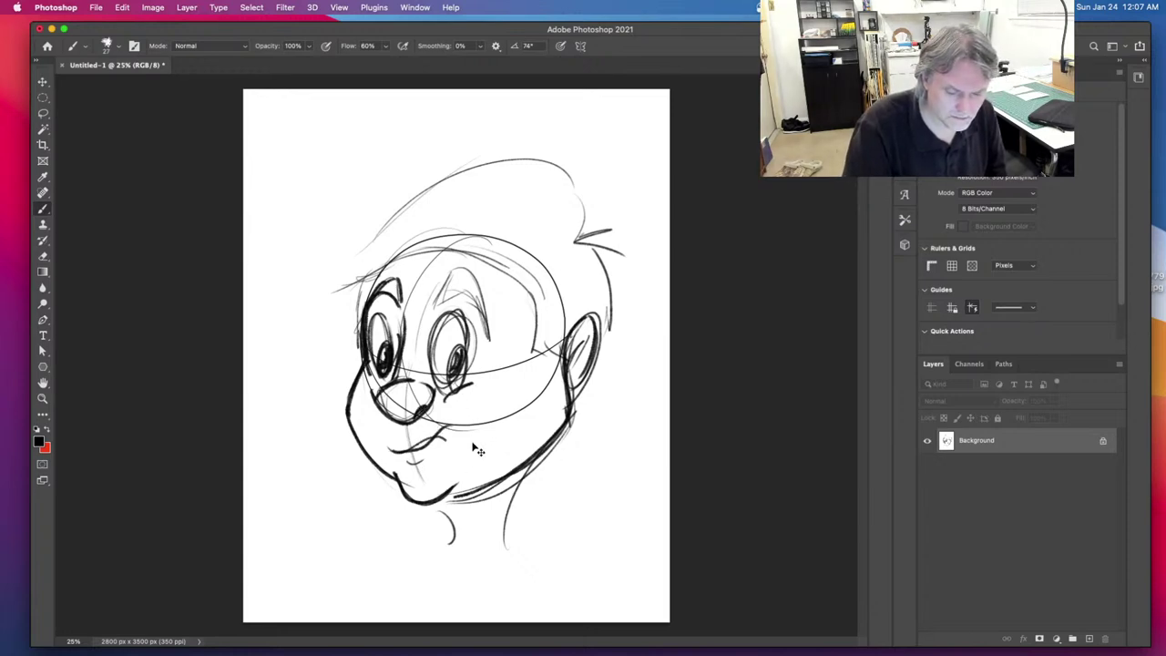
Step: Undo the recent dark strokes on the mouth and below the near eye, and redraw the mouth line darker
mouse_move(406, 451)
mouse_down()
mouse_move(452, 425)
mouse_move(456, 444)
mouse_up()
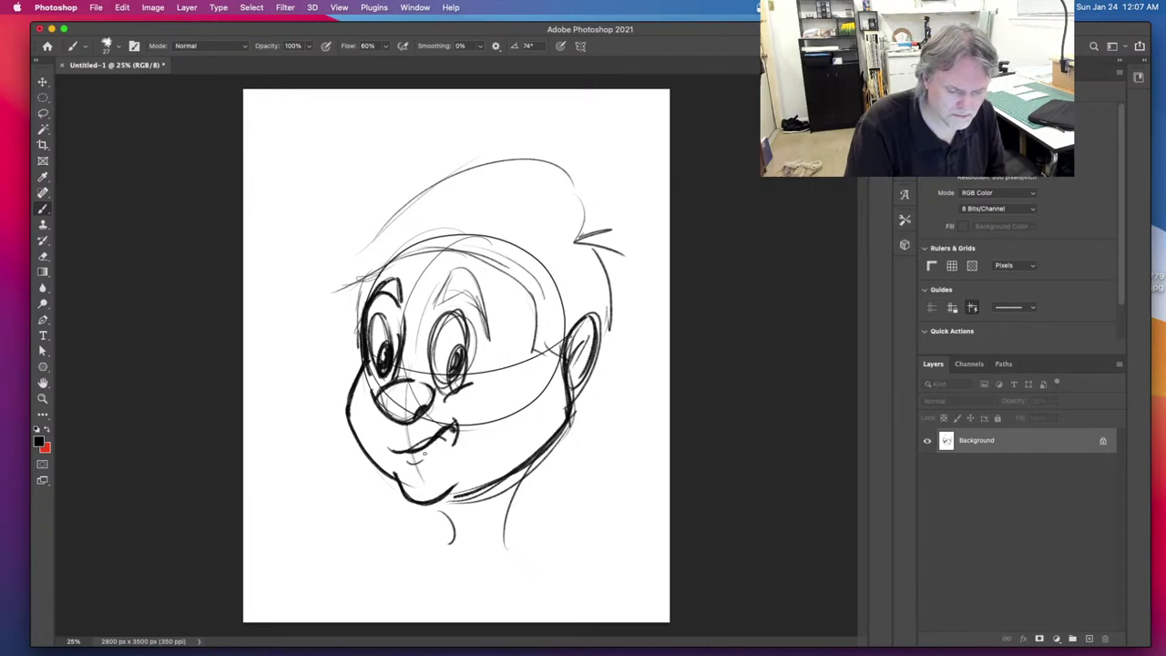
key(super+z)
key(super+z)
key(super+z)
key(super+z)
key(super+z)
key(super+z)
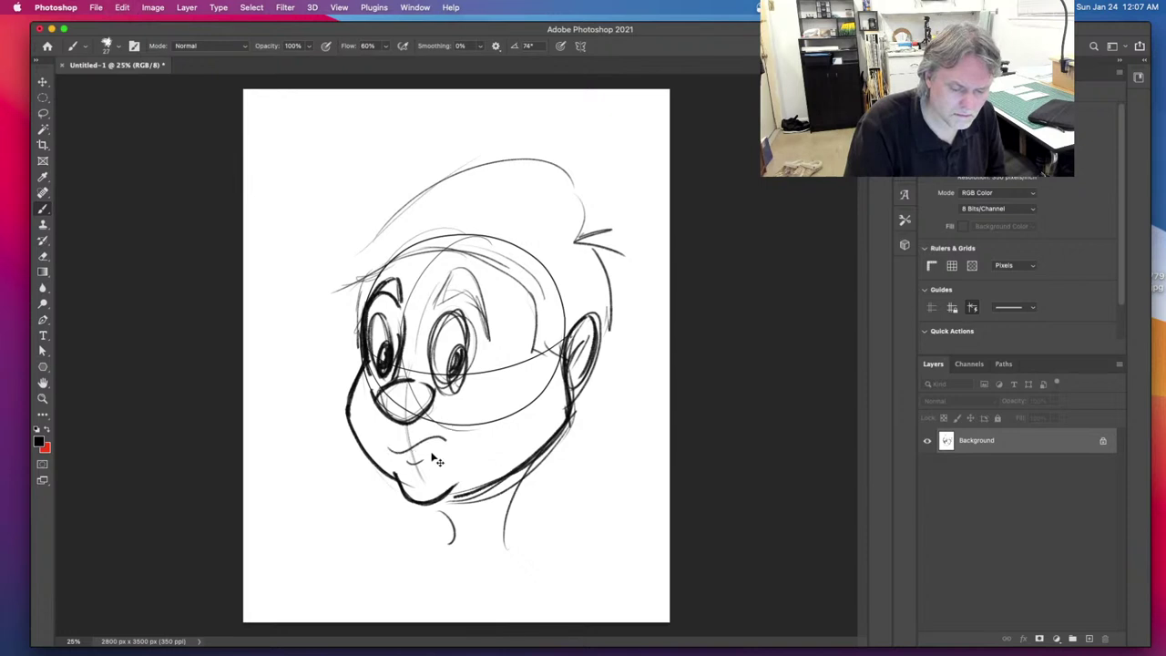
mouse_move(392, 450)
mouse_down()
mouse_move(445, 435)
mouse_move(421, 420)
mouse_move(435, 384)
mouse_move(401, 384)
mouse_up()
key(super+z)
Step: Thicken both eyebrows and fill them in solid black
mouse_move(436, 297)
mouse_down()
mouse_move(464, 303)
mouse_move(485, 323)
mouse_up()
drag(468, 279, 488, 335)
mouse_move(430, 312)
mouse_down()
mouse_move(468, 262)
mouse_move(490, 323)
mouse_move(452, 273)
mouse_move(462, 272)
mouse_move(490, 330)
mouse_up()
mouse_move(399, 281)
mouse_down()
mouse_move(393, 301)
mouse_move(374, 299)
mouse_move(357, 323)
mouse_move(359, 348)
mouse_up()
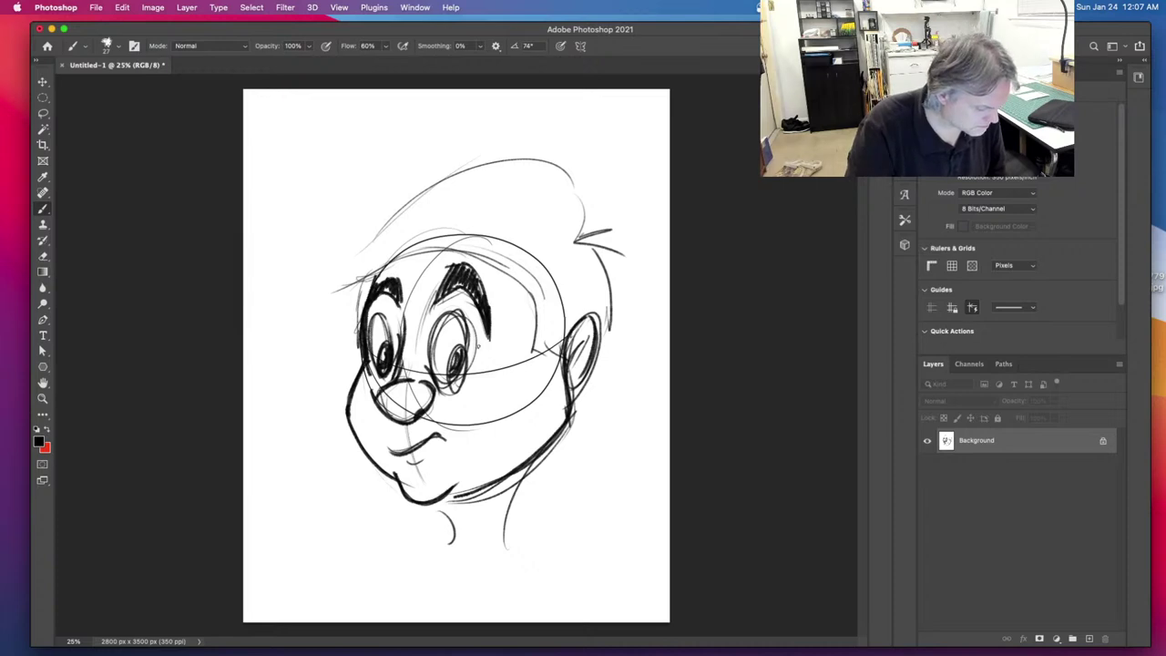
Step: Darken the sideburn in front of the ear, the inner ear, both neck lines and the lower lip
mouse_move(539, 300)
mouse_down()
mouse_move(543, 350)
mouse_move(561, 359)
mouse_up()
mouse_move(594, 310)
mouse_down()
mouse_move(562, 359)
mouse_move(575, 388)
mouse_up()
drag(587, 332, 572, 381)
drag(538, 460, 501, 551)
drag(443, 504, 454, 550)
drag(428, 461, 405, 465)
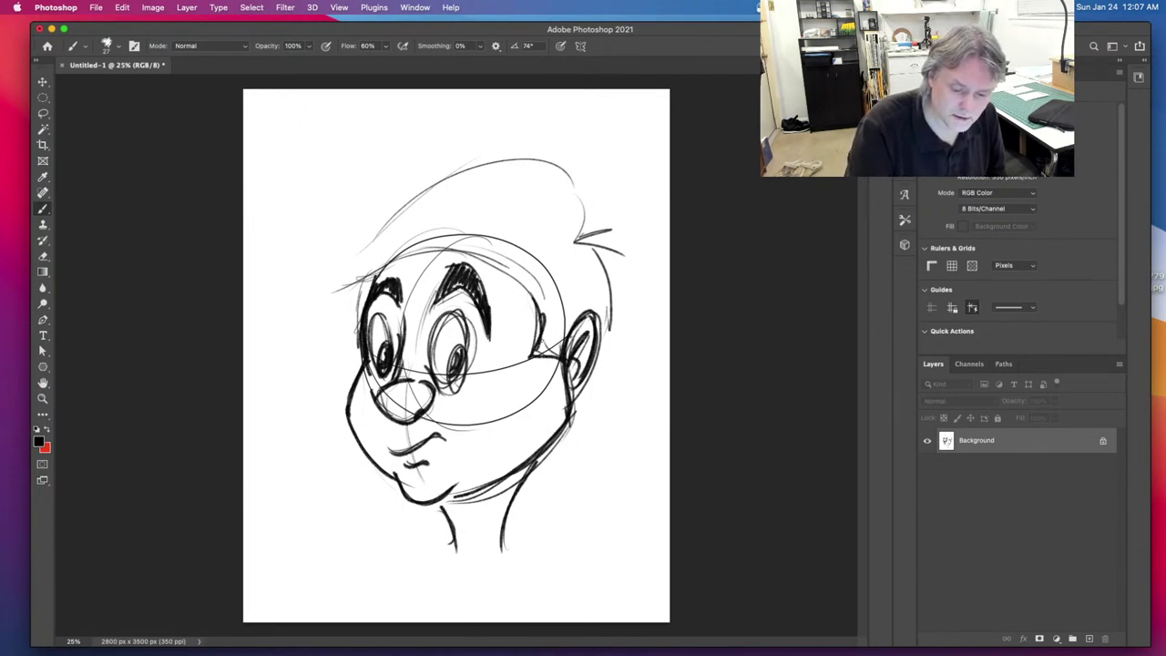
Step: Try a dark hairline from the sideburn across the forehead and undo its strokes
mouse_move(545, 318)
mouse_down()
mouse_move(527, 308)
mouse_move(509, 256)
mouse_move(480, 265)
mouse_move(434, 254)
mouse_move(326, 278)
mouse_up()
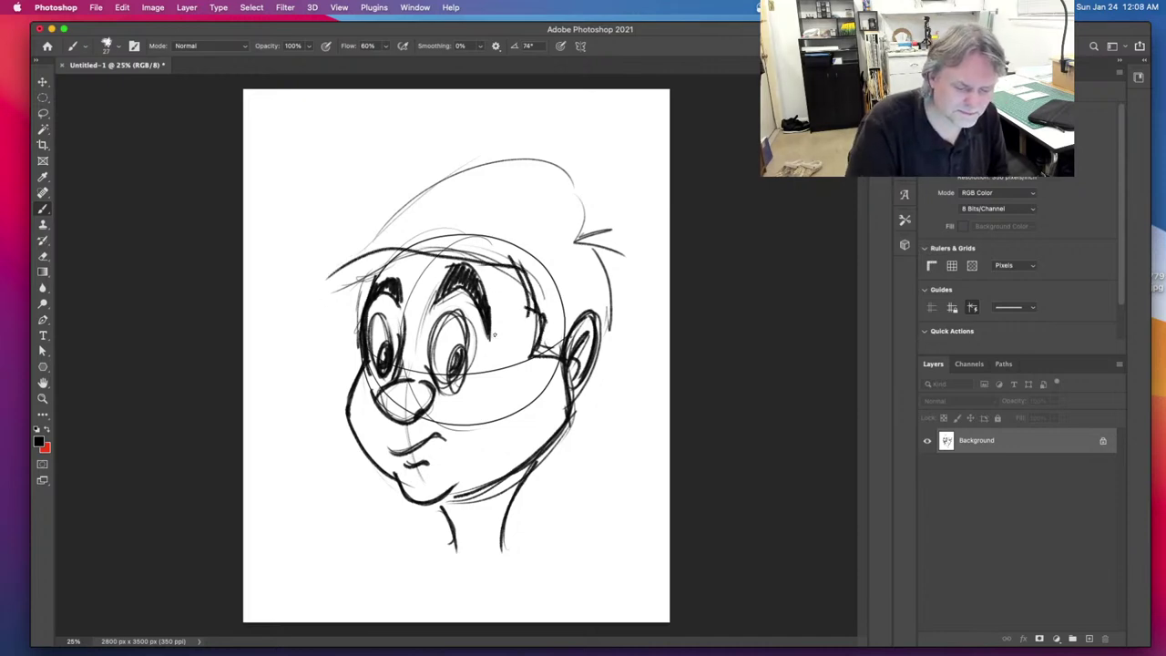
key(super+z)
key(super+z)
key(super+z)
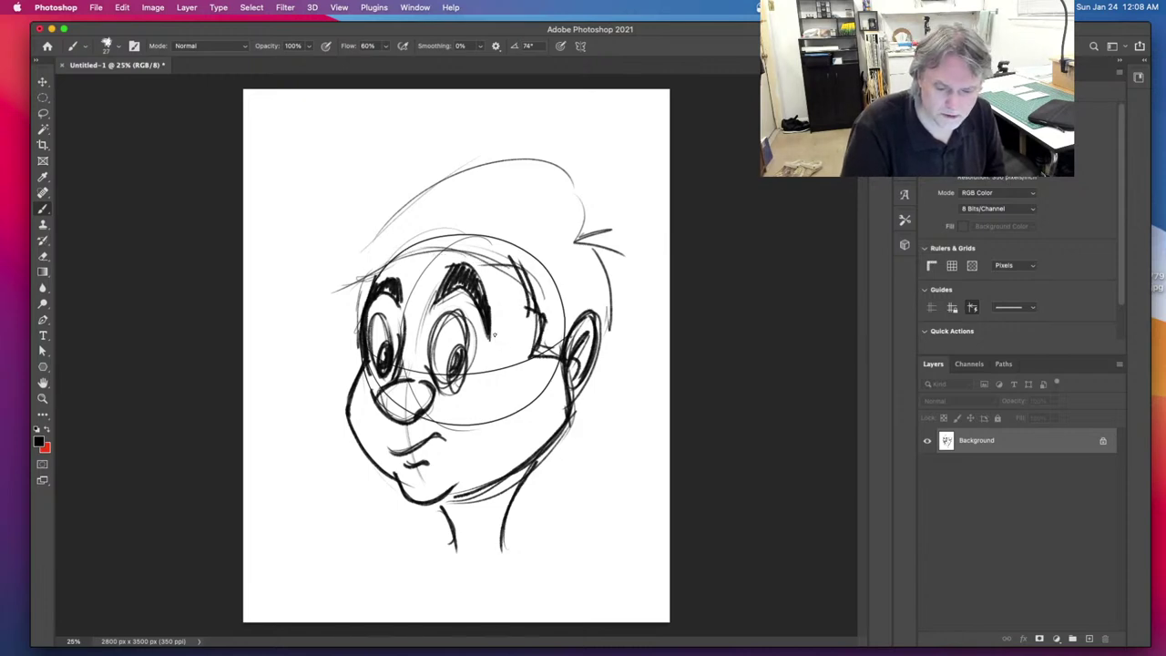
key(super+z)
key(super+z)
key(super+z)
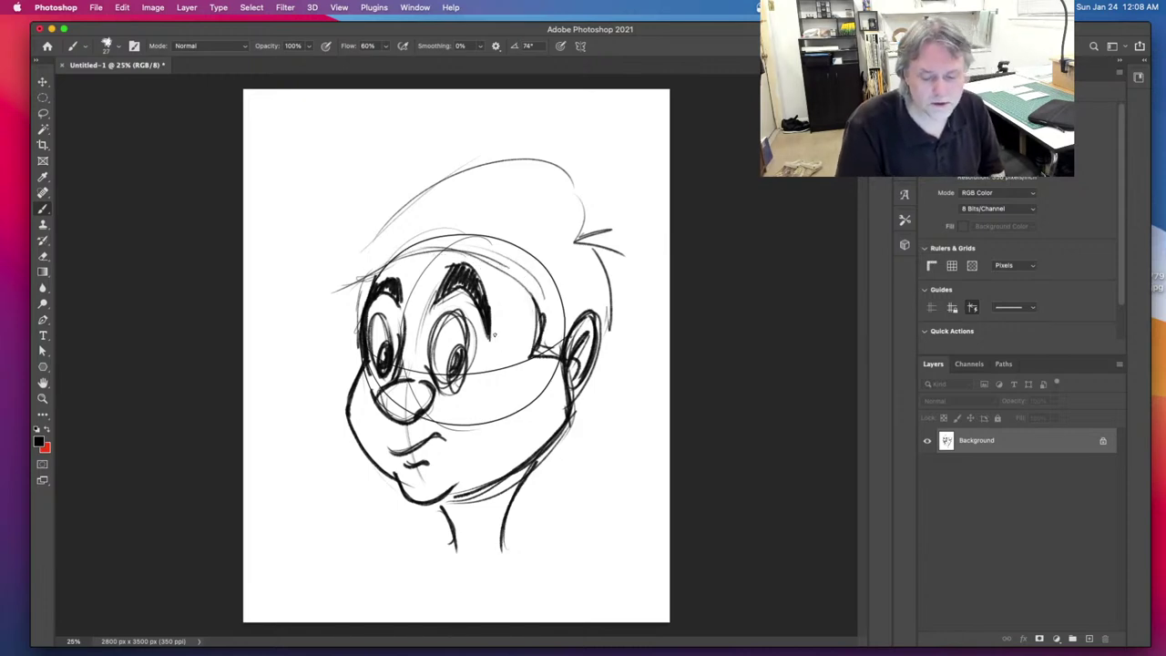
key(super+shift+z)
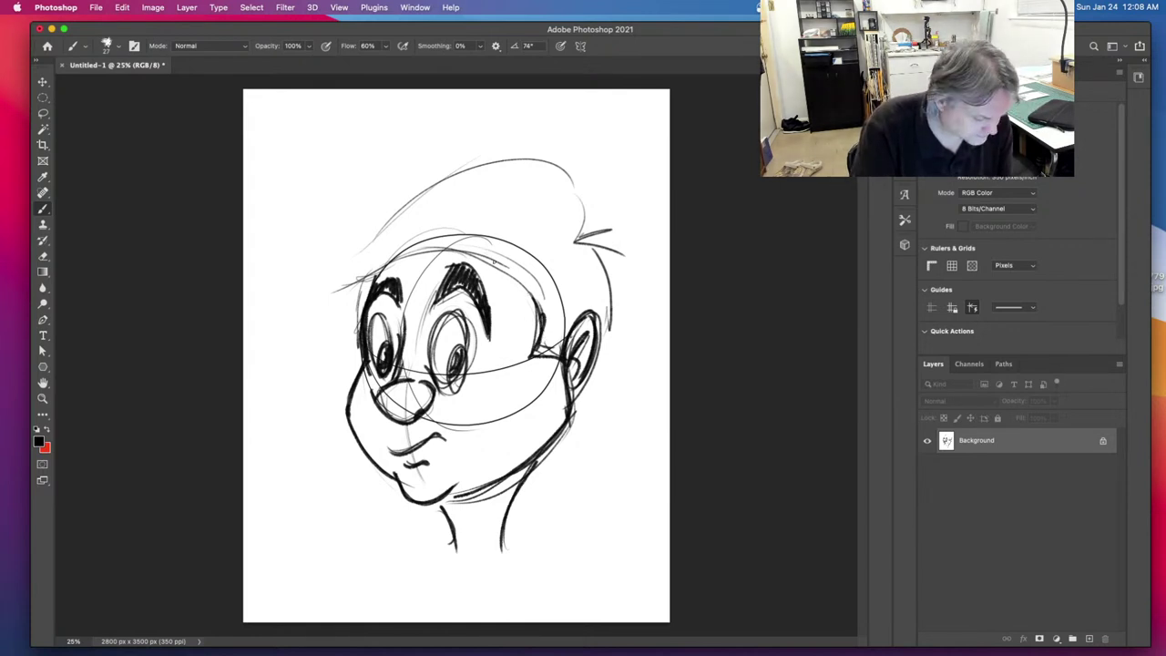
Step: Draw the dark hairline over the forehead, the pointed fringe and the top of the hair, redoing the crown strokes
mouse_move(527, 303)
mouse_down()
mouse_move(536, 308)
mouse_move(503, 261)
mouse_up()
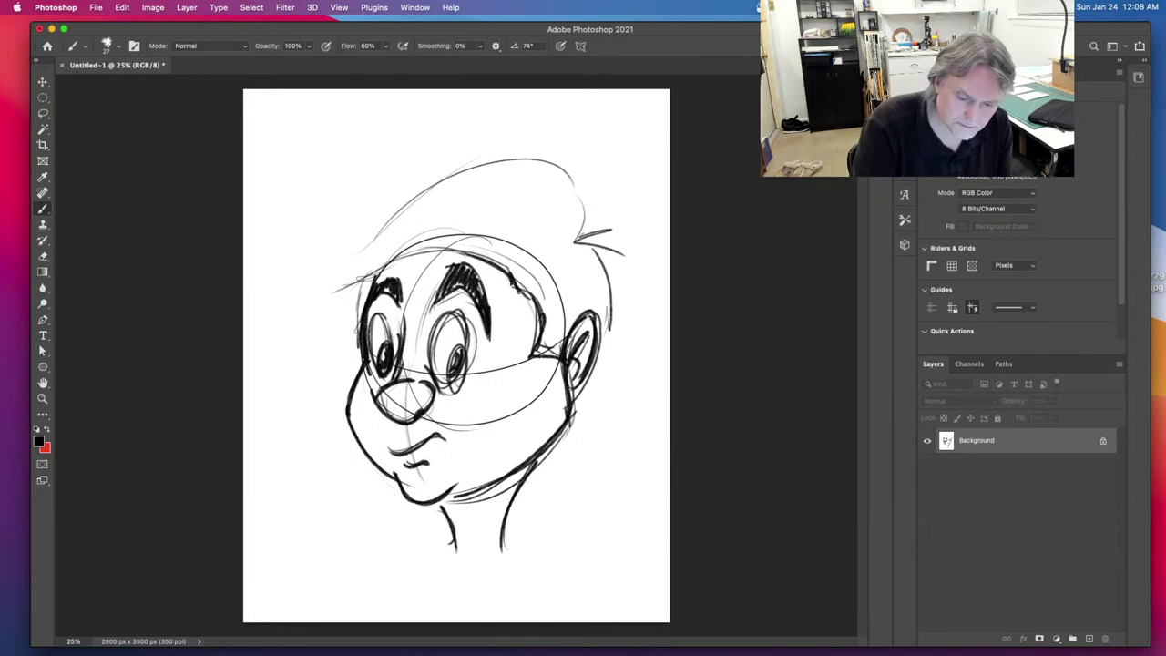
drag(510, 273, 538, 308)
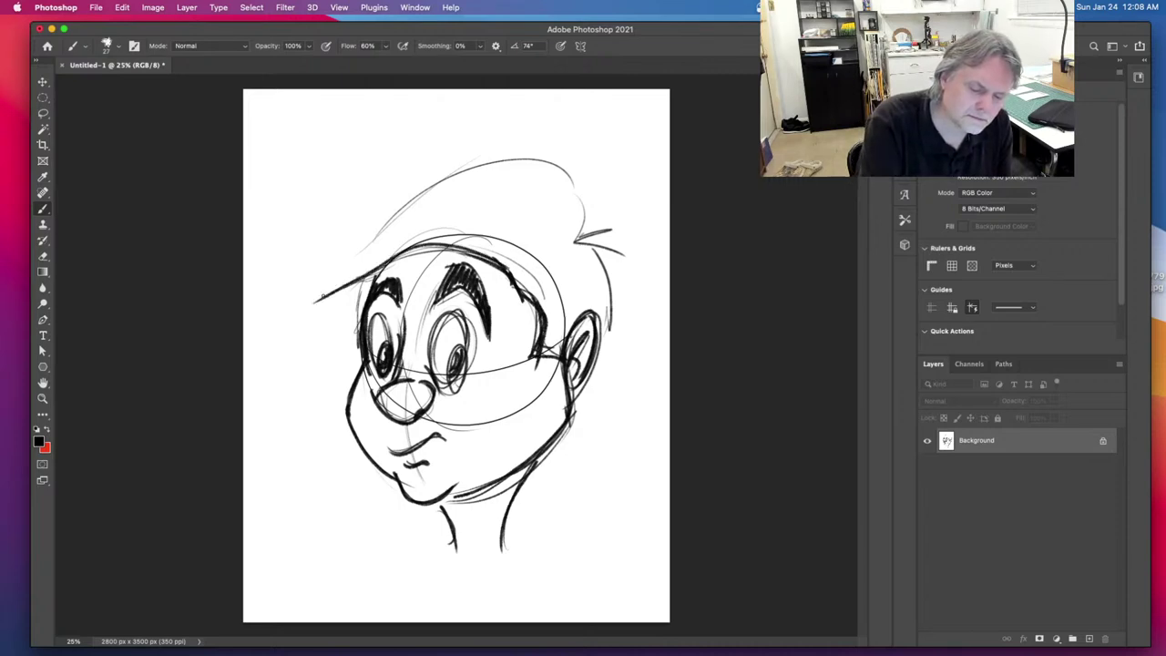
mouse_move(314, 301)
mouse_down()
mouse_move(504, 138)
mouse_move(449, 175)
mouse_up()
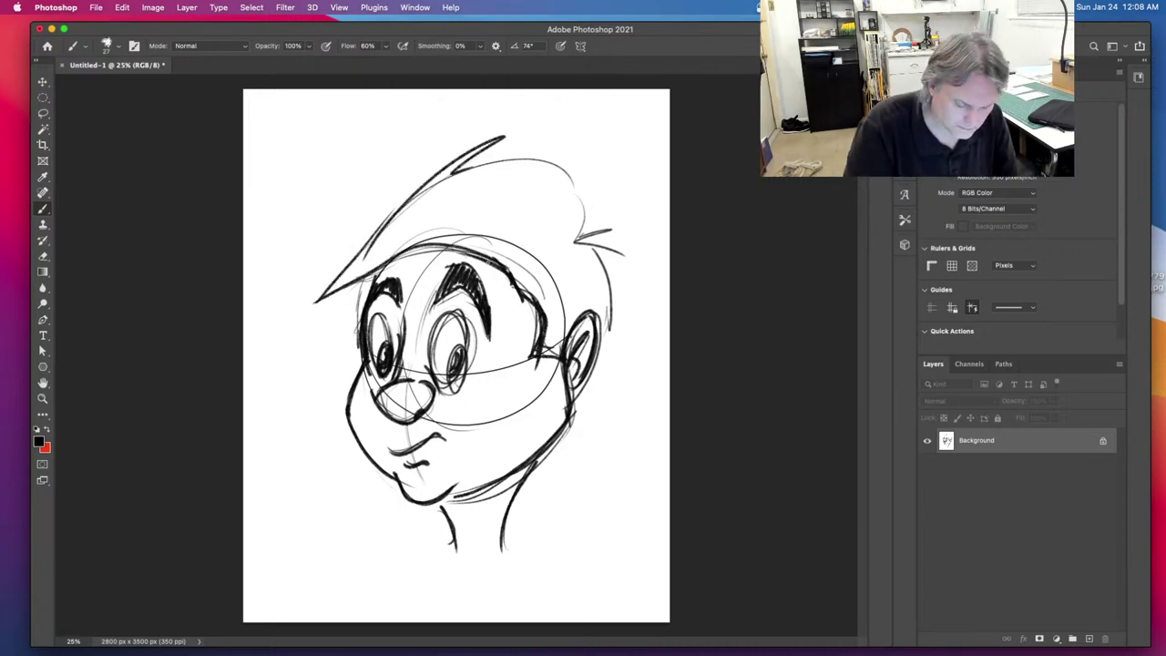
key(super+z)
key(super+z)
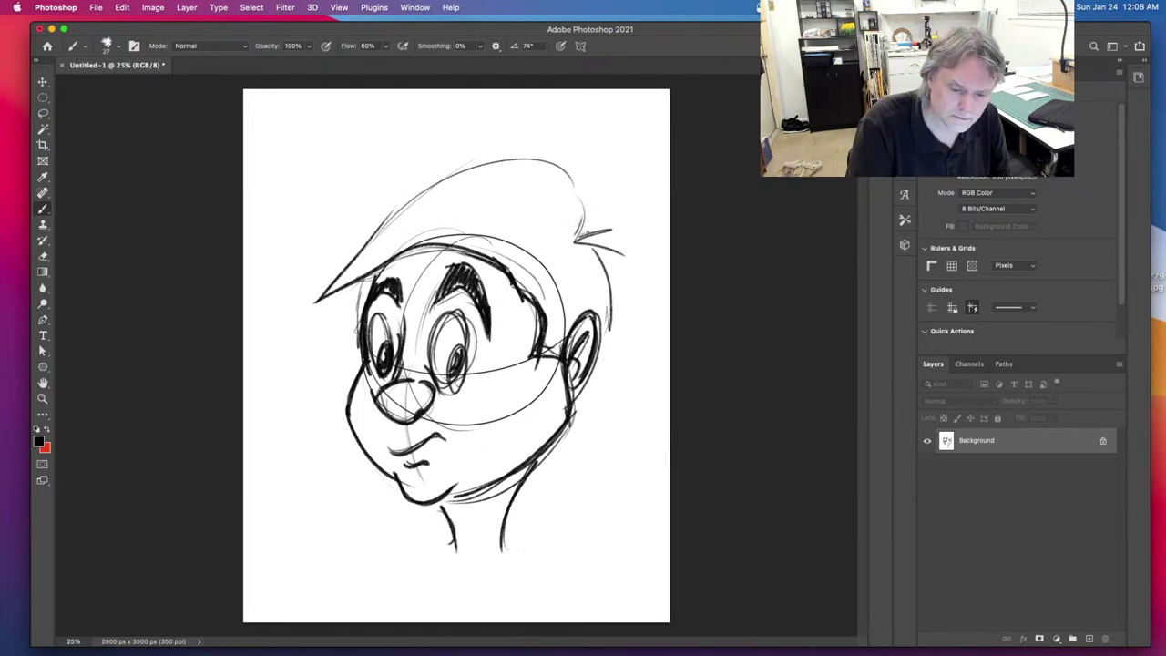
drag(537, 157, 588, 232)
mouse_move(556, 169)
mouse_down()
mouse_move(401, 216)
mouse_move(338, 285)
mouse_up()
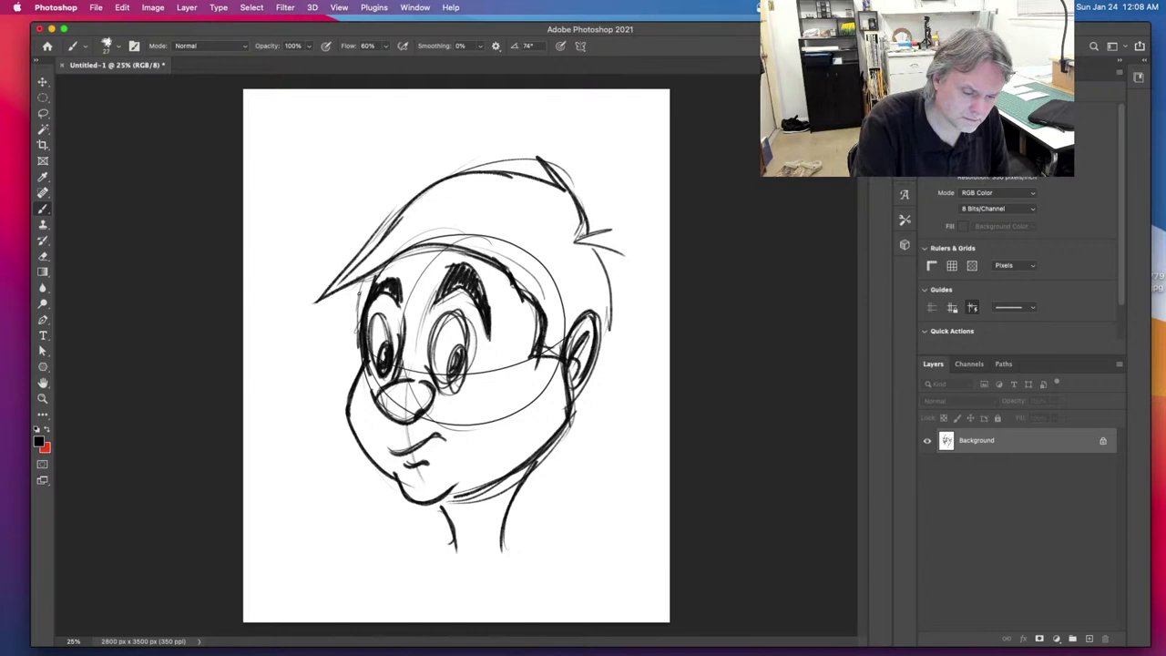
Step: Draw a pointed shirt collar around the neck with shoulder lines sloping down on both sides
drag(444, 538, 424, 608)
drag(501, 542, 528, 574)
drag(536, 576, 563, 618)
drag(438, 569, 396, 608)
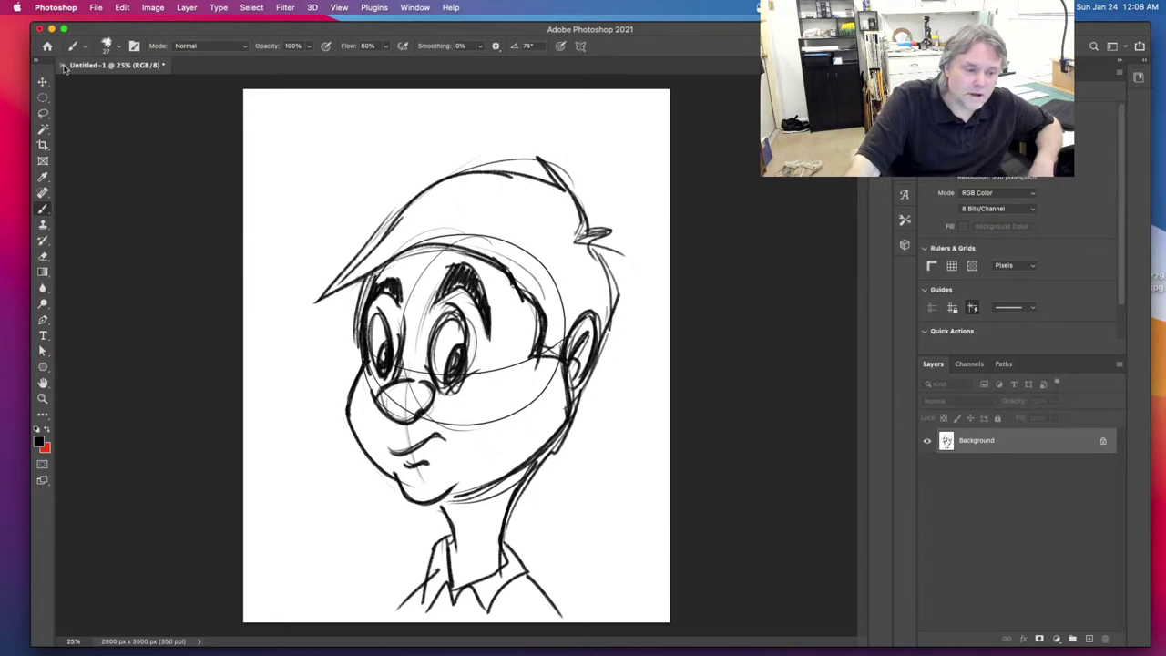
Step: Close the untitled drawing without saving its changes
key(super+w)
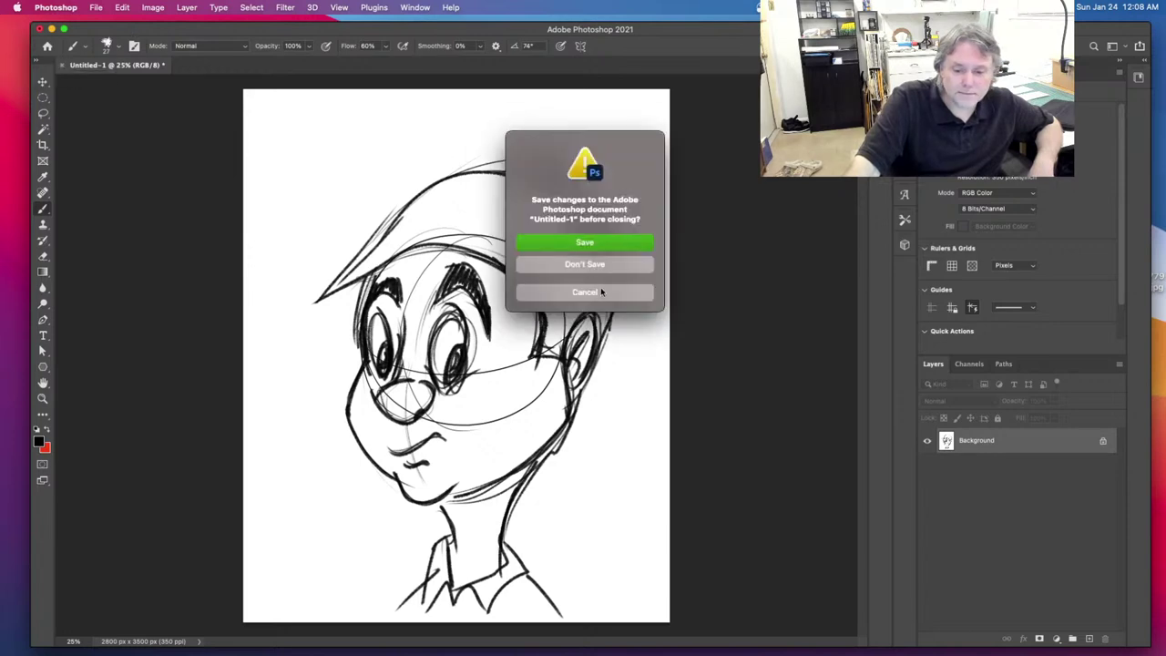
click(588, 269)
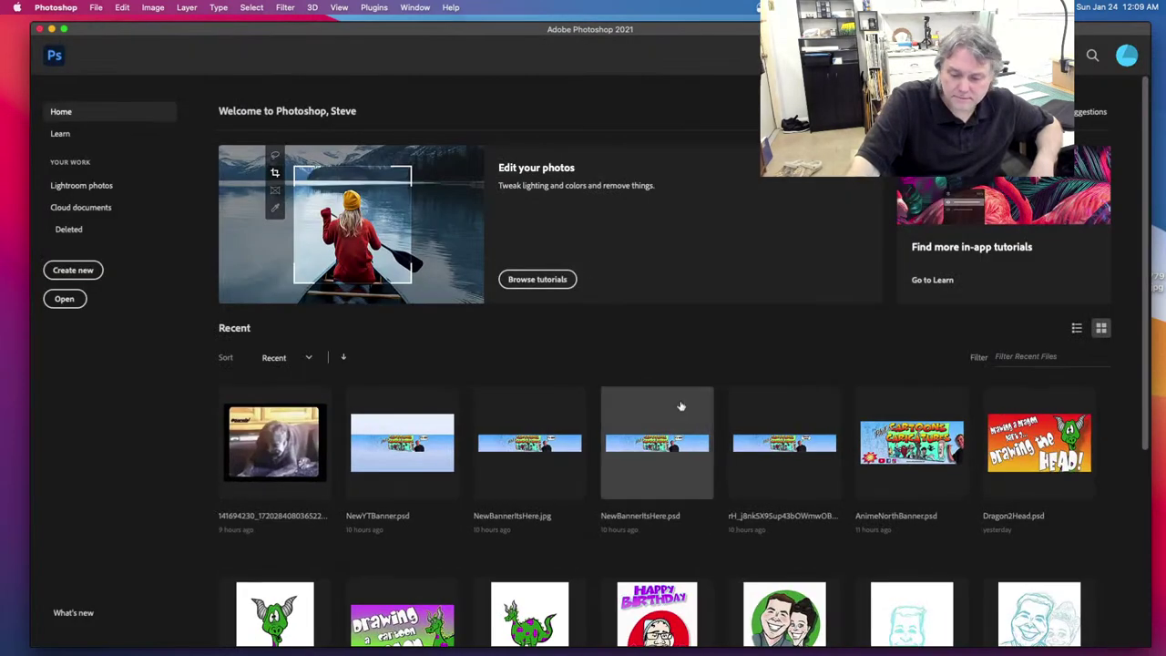
scroll(682, 406, down, 3)
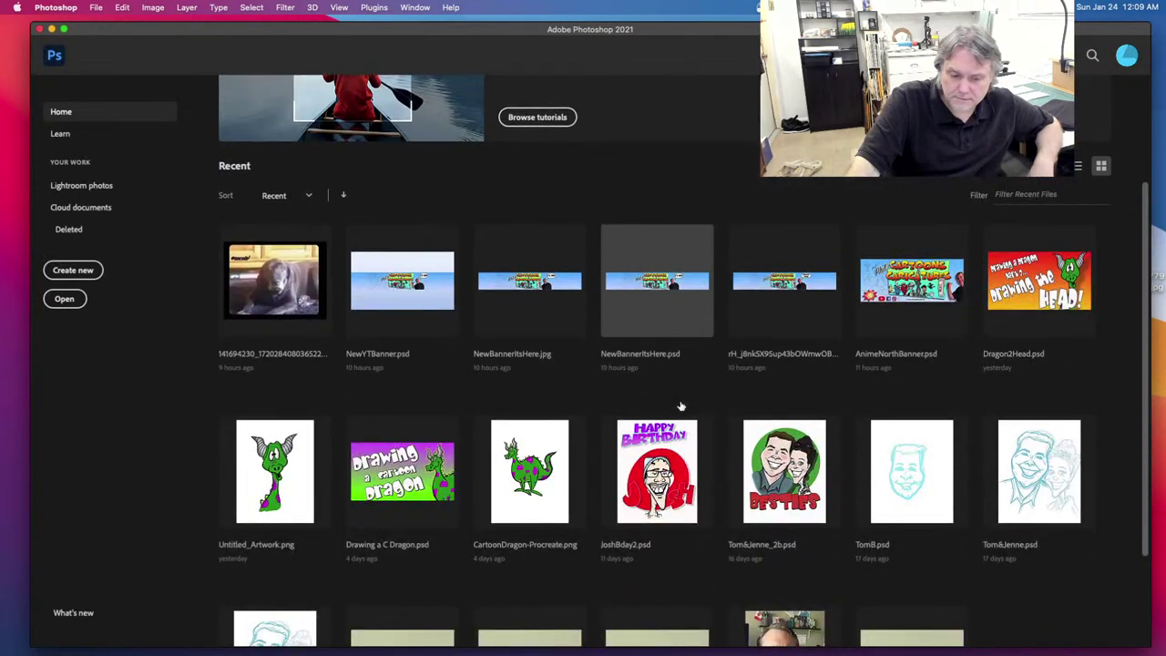
scroll(682, 406, up, 3)
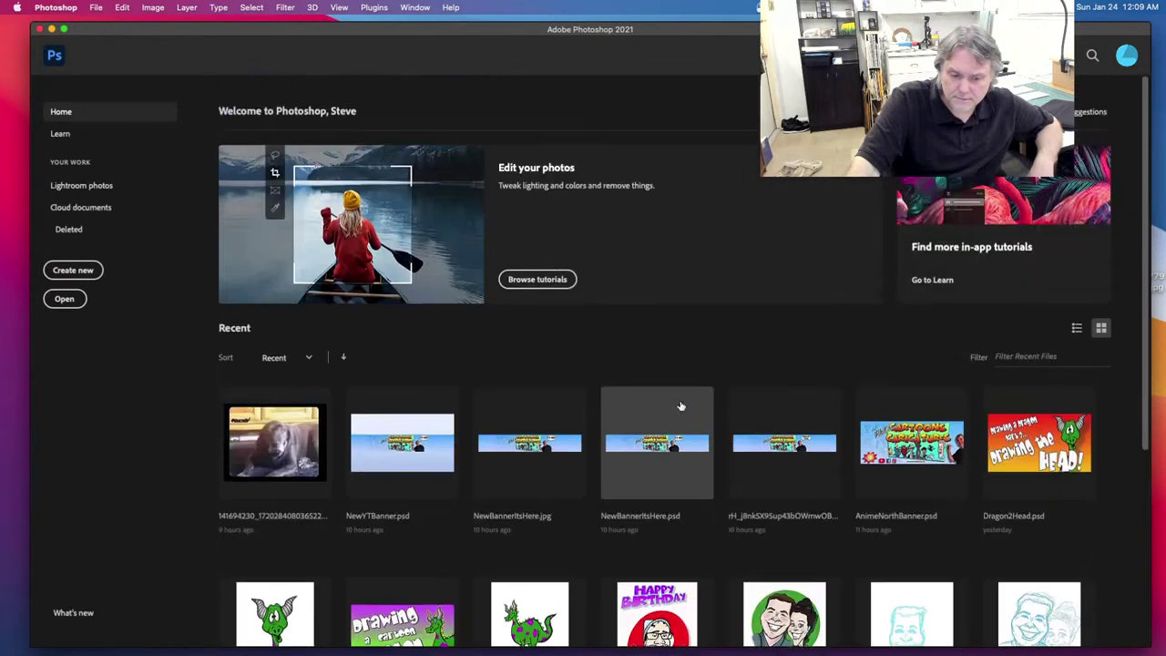
click(95, 9)
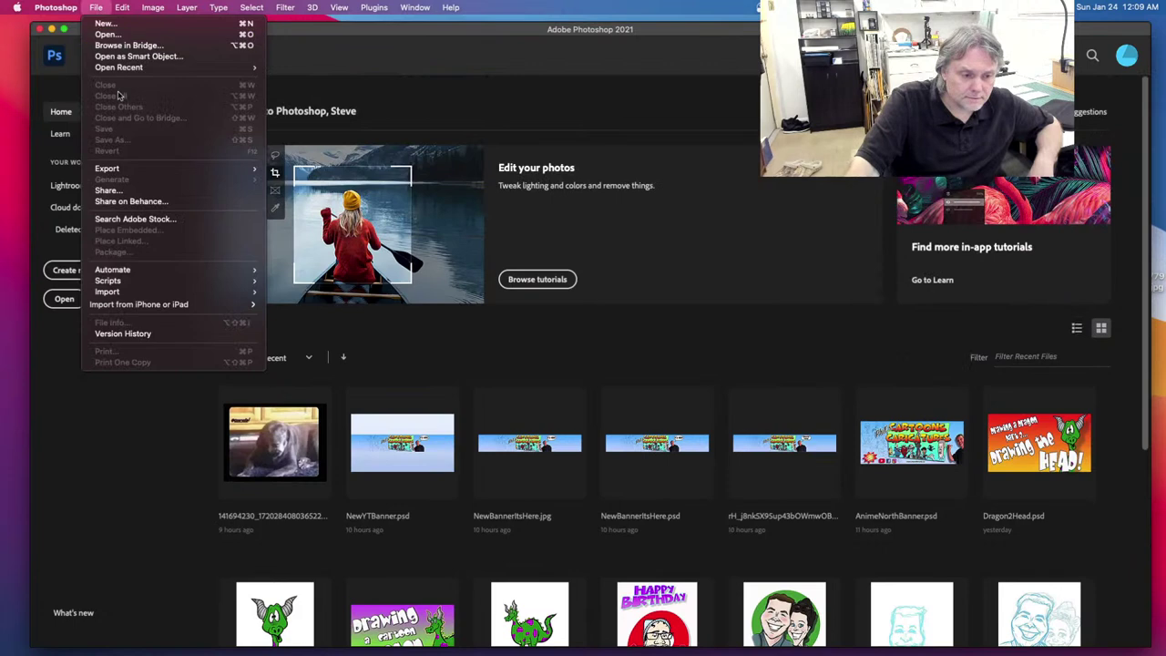
click(398, 37)
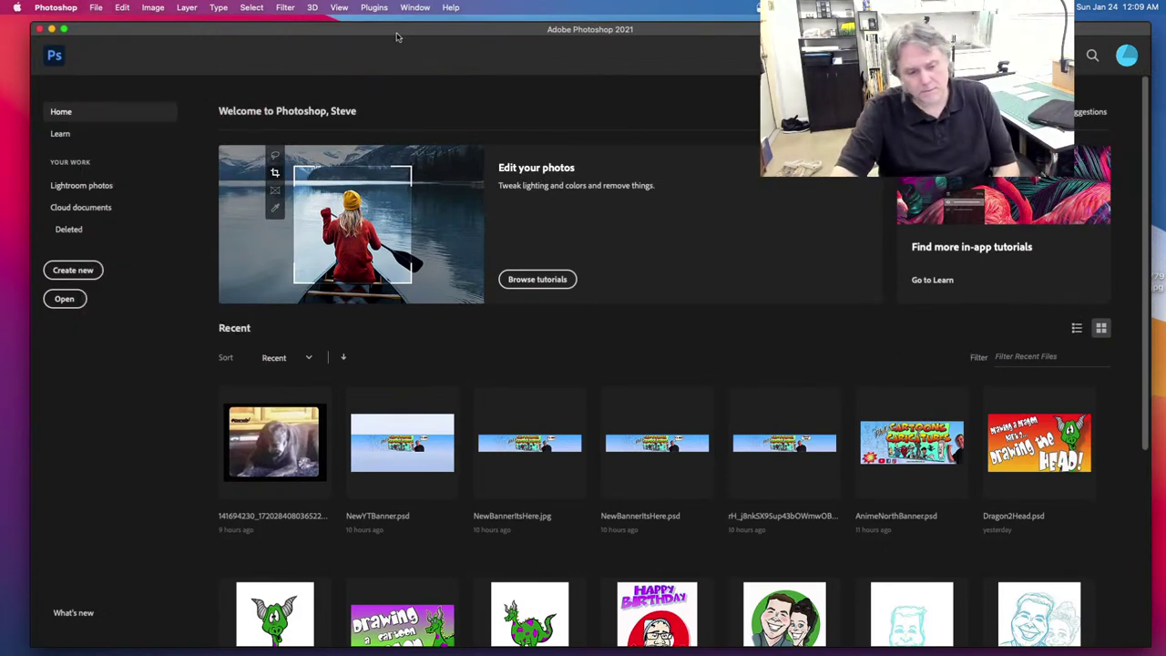
Step: Leave Photoshop for the desktop and launch SketchBook from the Graphics & Design apps
key(super+Tab)
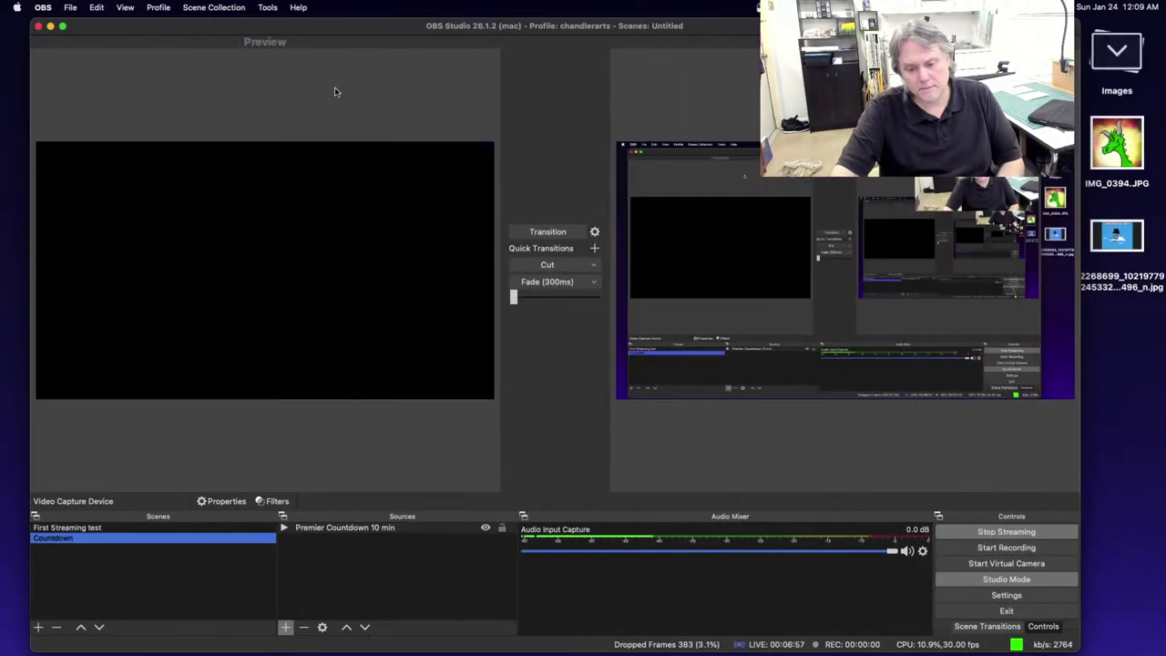
key(ctrl+Right)
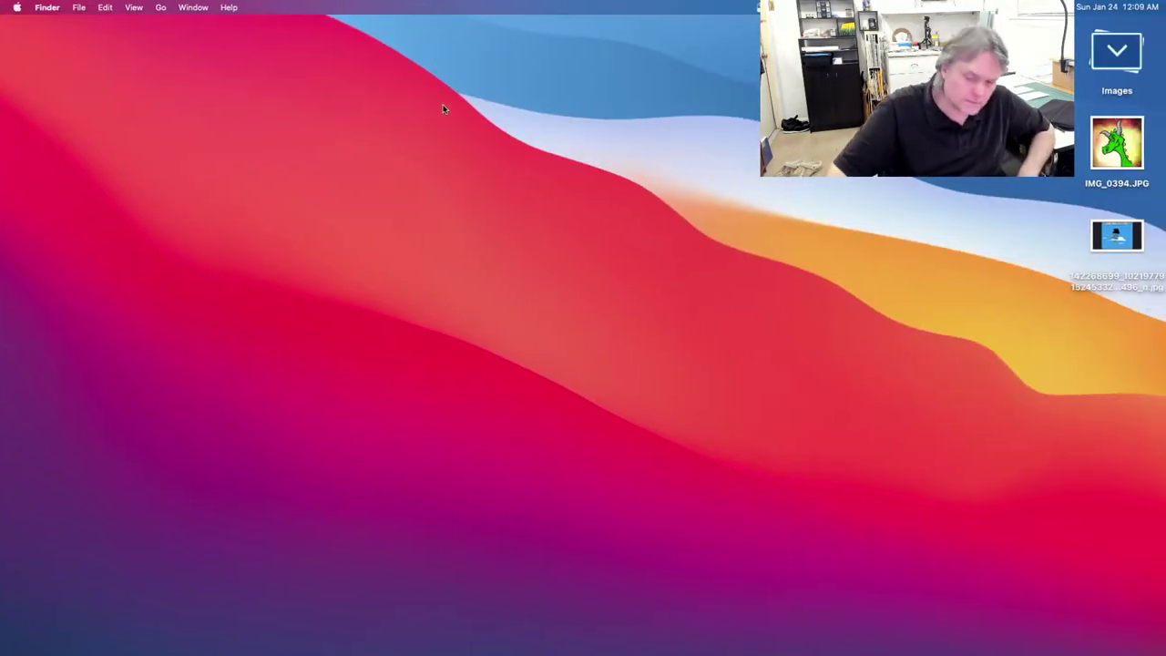
key(F4)
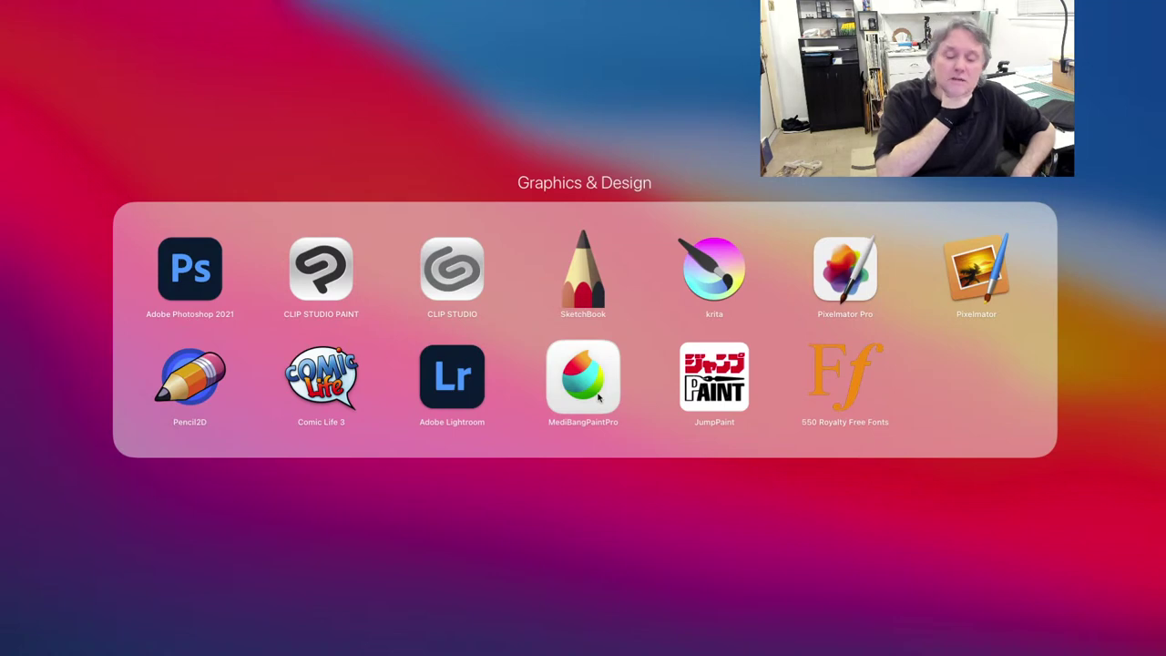
click(568, 289)
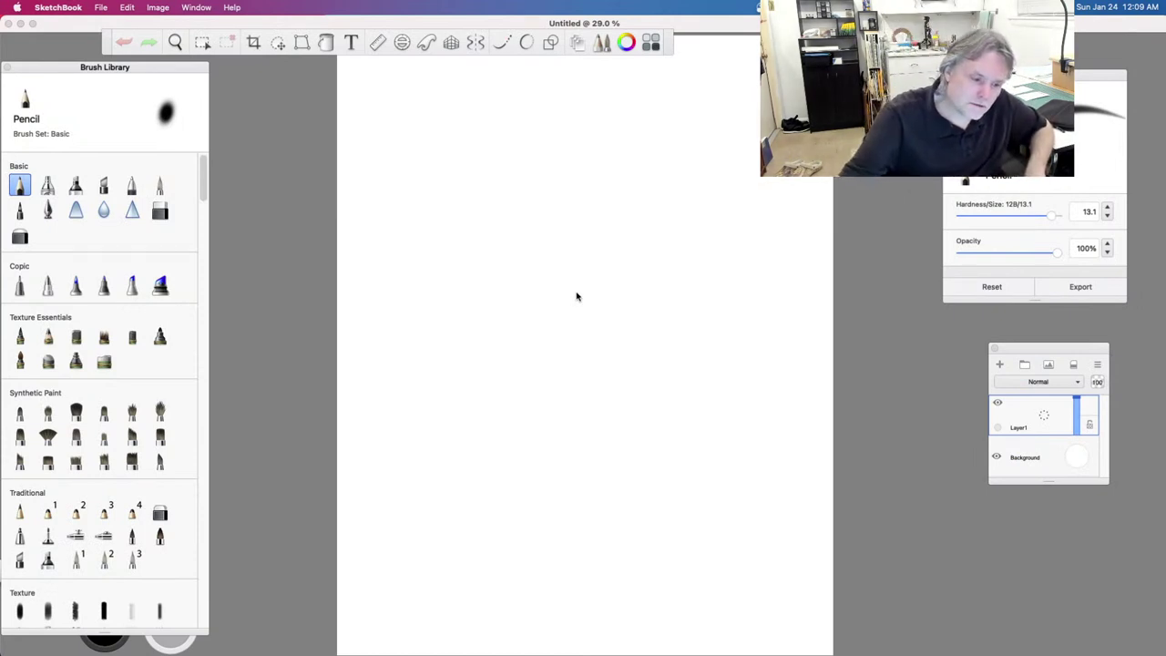
Step: Test the basic Pencil with strokes on the blank canvas and undo each of them
drag(583, 164, 563, 460)
key(super+z)
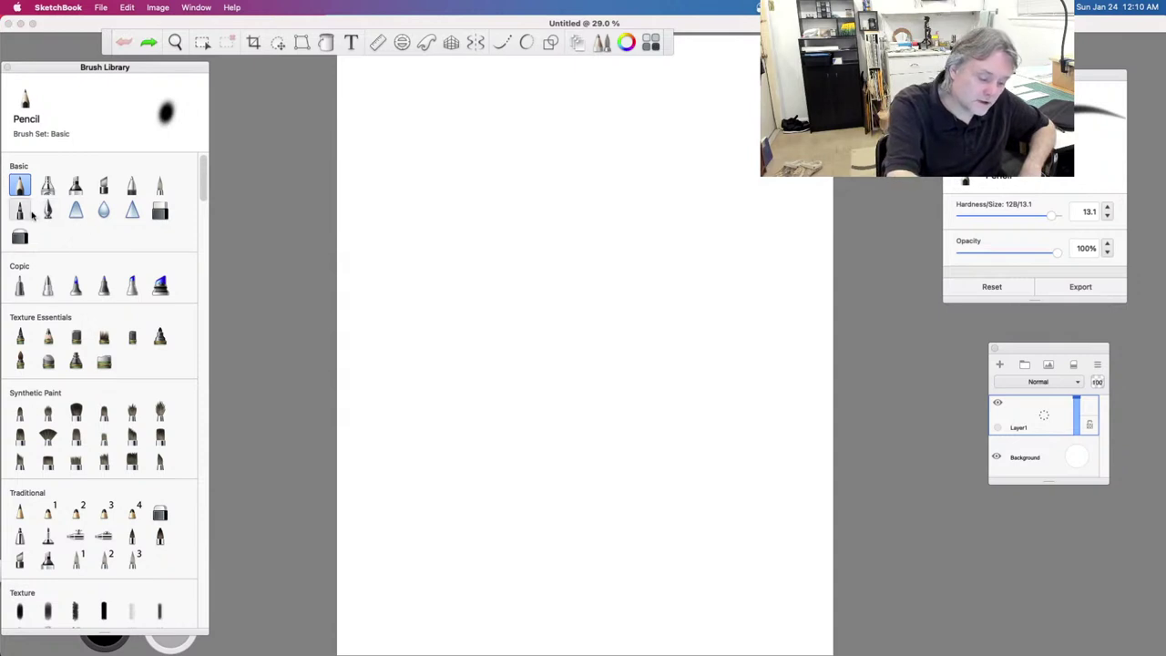
drag(457, 187, 457, 218)
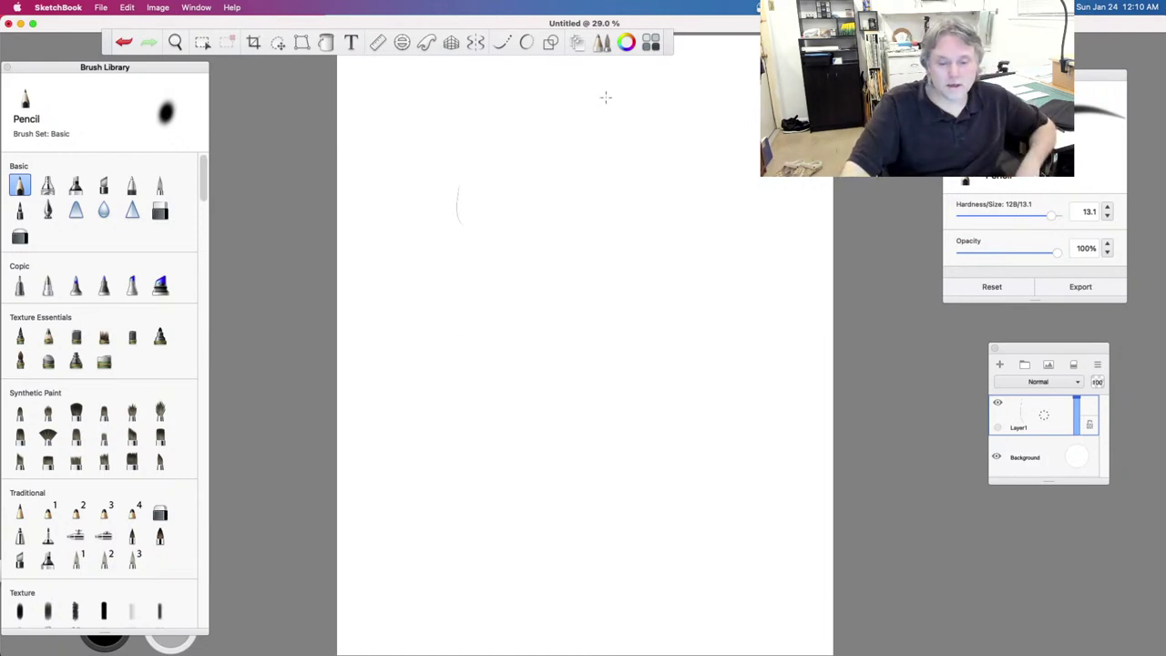
click(173, 43)
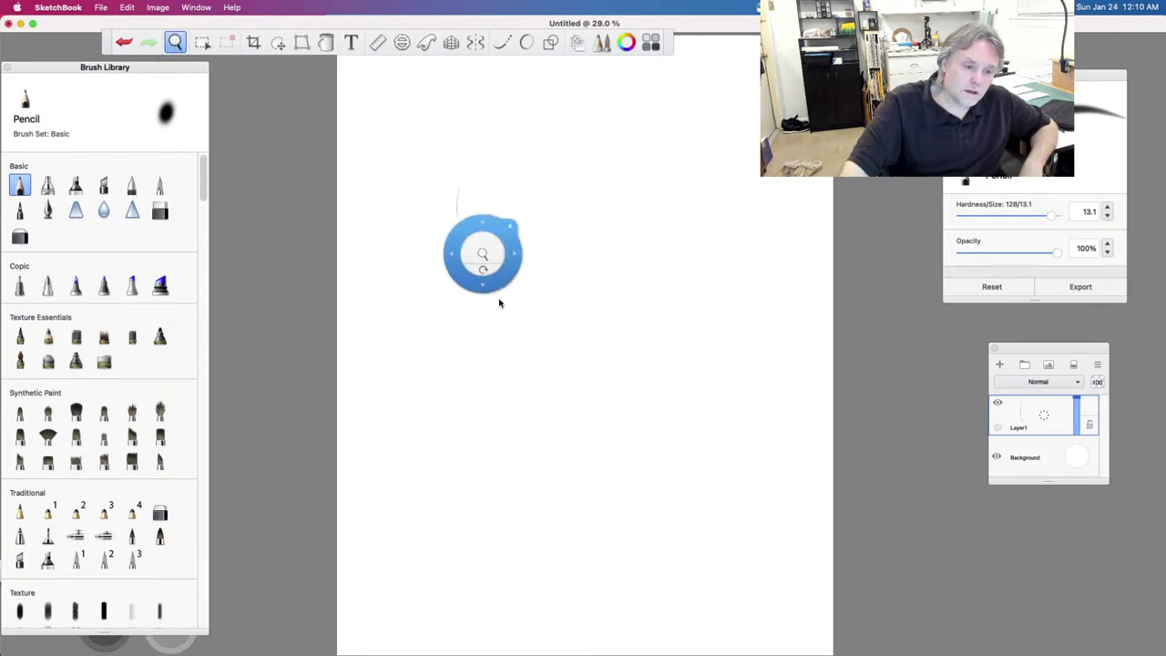
drag(498, 396, 497, 354)
click(528, 319)
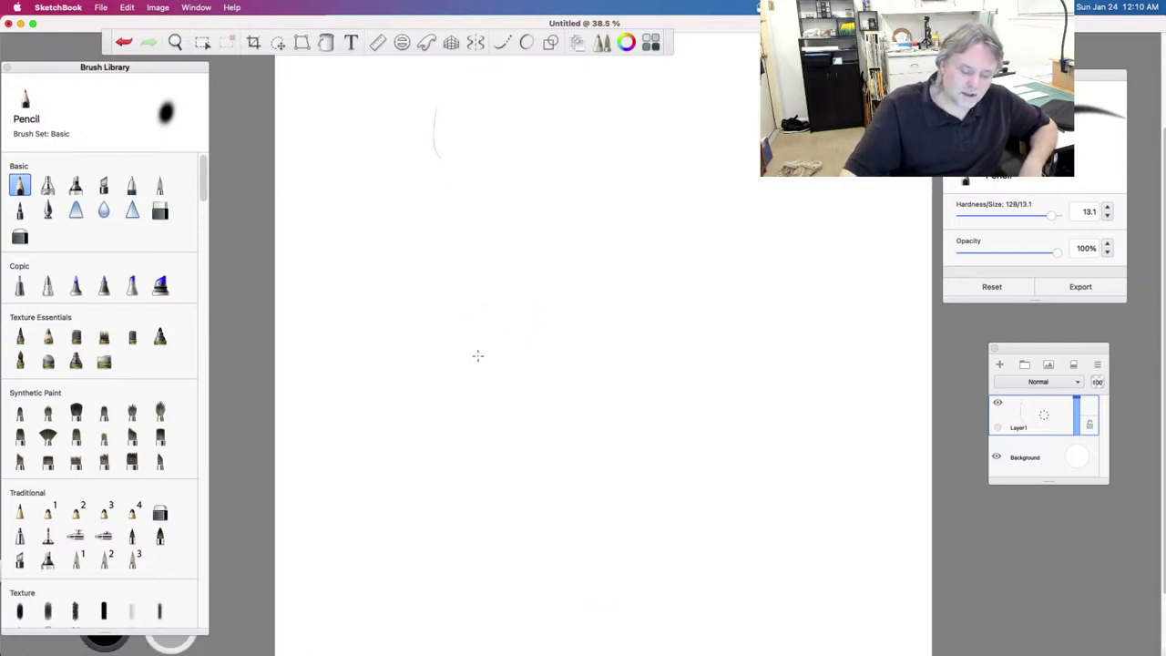
key(super+z)
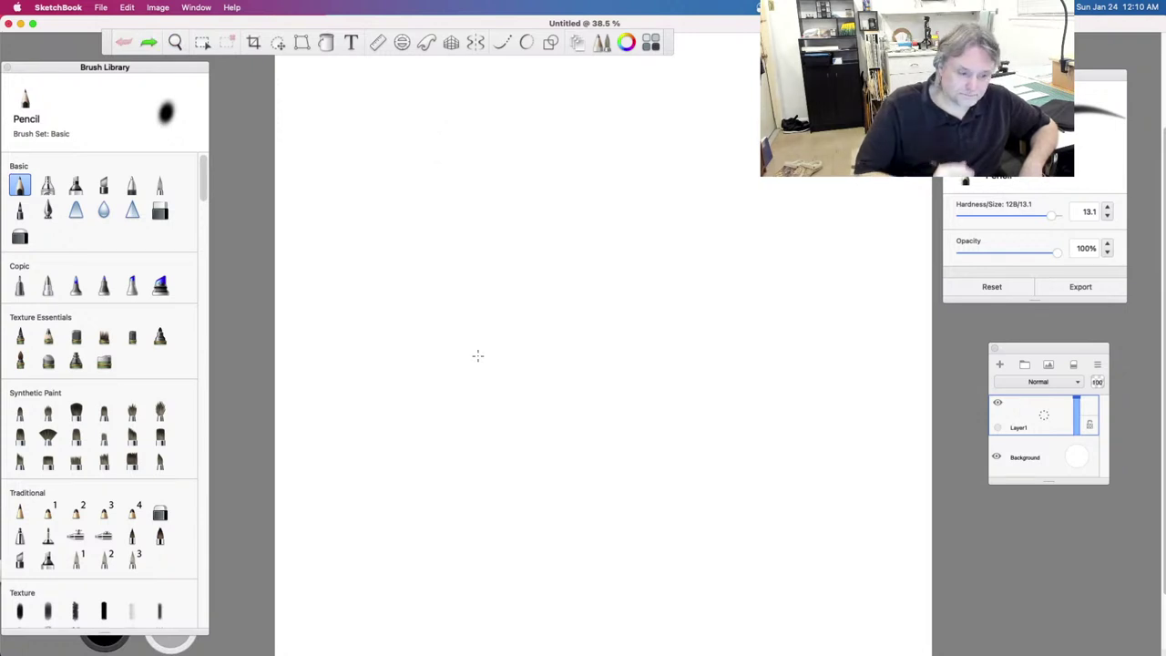
Step: Test the Traditional set's Hard Pencil with several long curving strokes, undoing each one
click(19, 512)
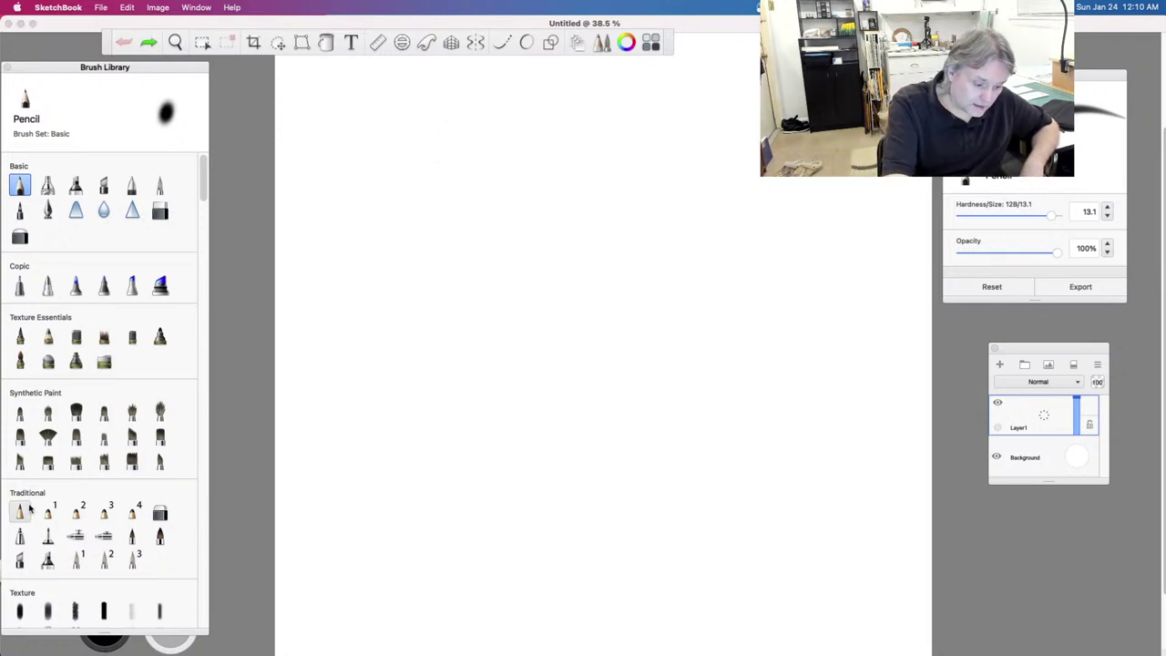
mouse_move(596, 224)
mouse_down()
mouse_move(396, 443)
mouse_move(608, 470)
mouse_up()
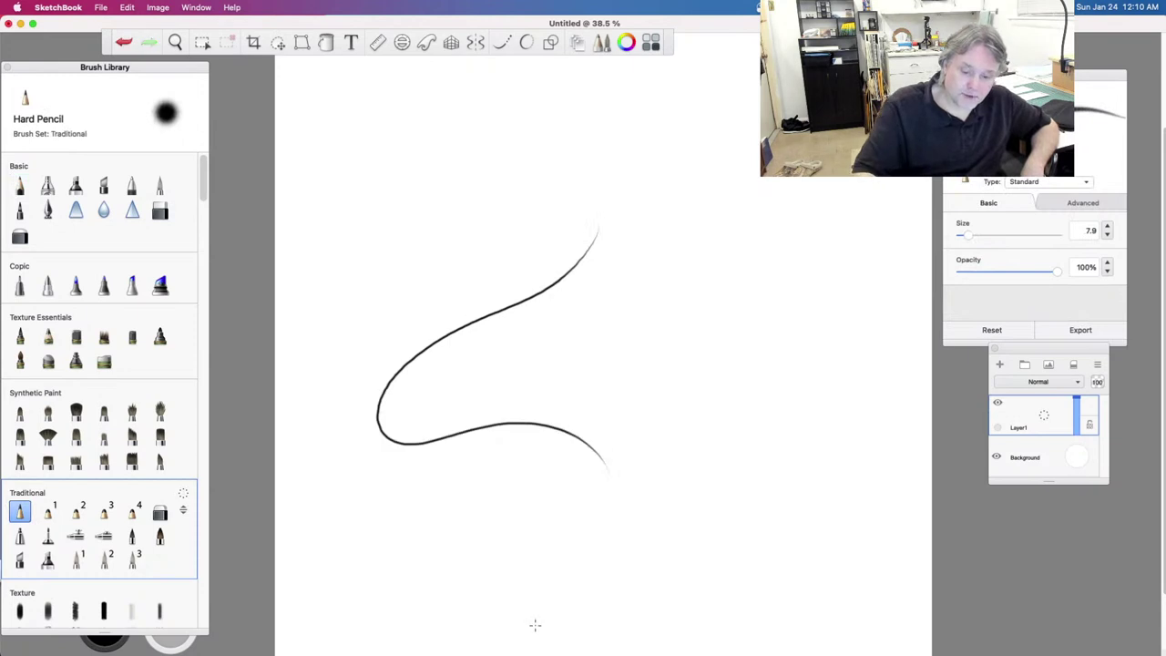
key(super+z)
mouse_move(438, 187)
mouse_down()
mouse_move(433, 294)
mouse_move(647, 212)
mouse_move(609, 326)
mouse_move(574, 377)
mouse_move(613, 482)
mouse_move(493, 522)
mouse_up()
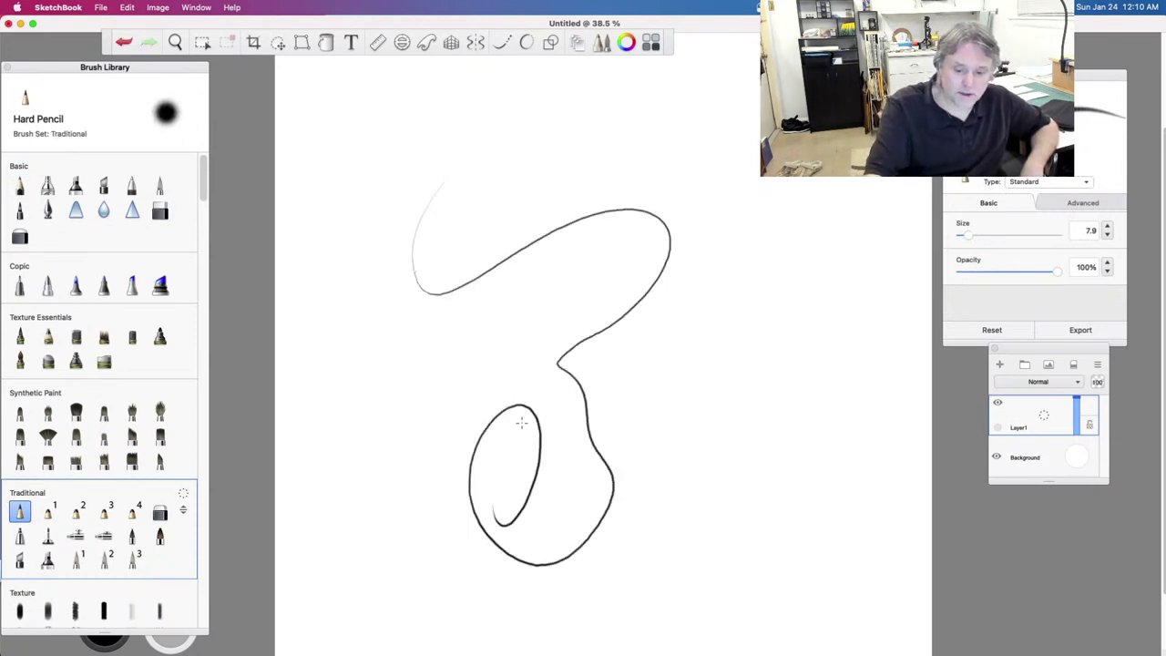
key(super+z)
mouse_move(562, 127)
mouse_down()
mouse_move(482, 174)
mouse_move(651, 230)
mouse_move(736, 557)
mouse_move(721, 476)
mouse_move(665, 441)
mouse_up()
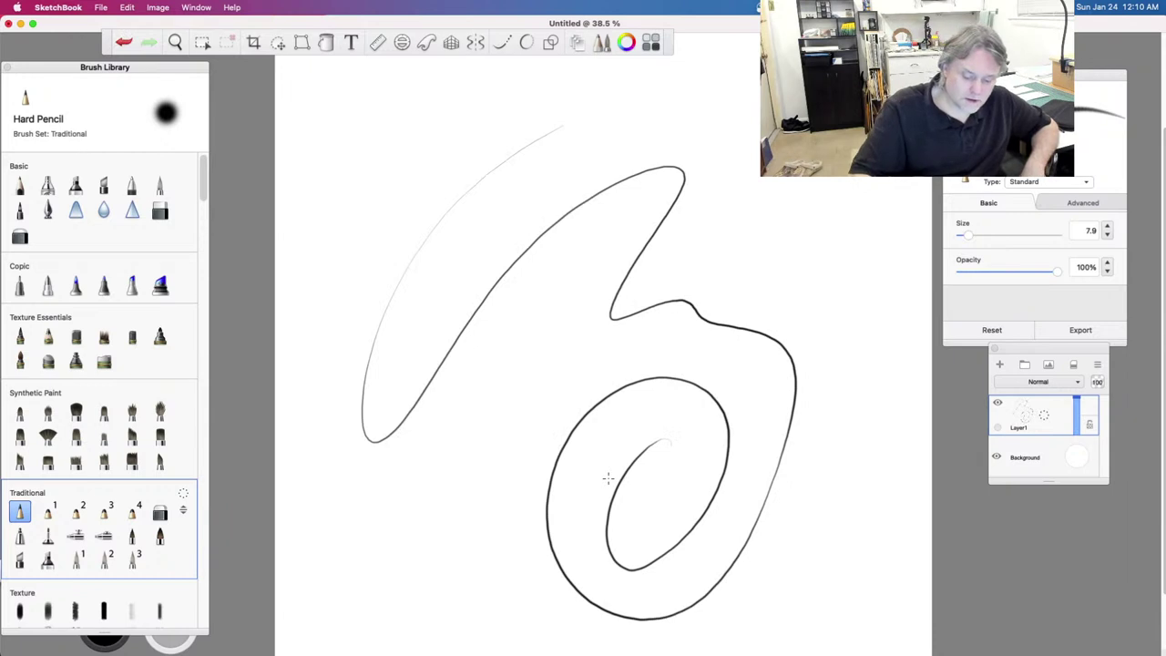
key(super+z)
mouse_move(456, 177)
mouse_down()
mouse_move(431, 276)
mouse_move(488, 412)
mouse_up()
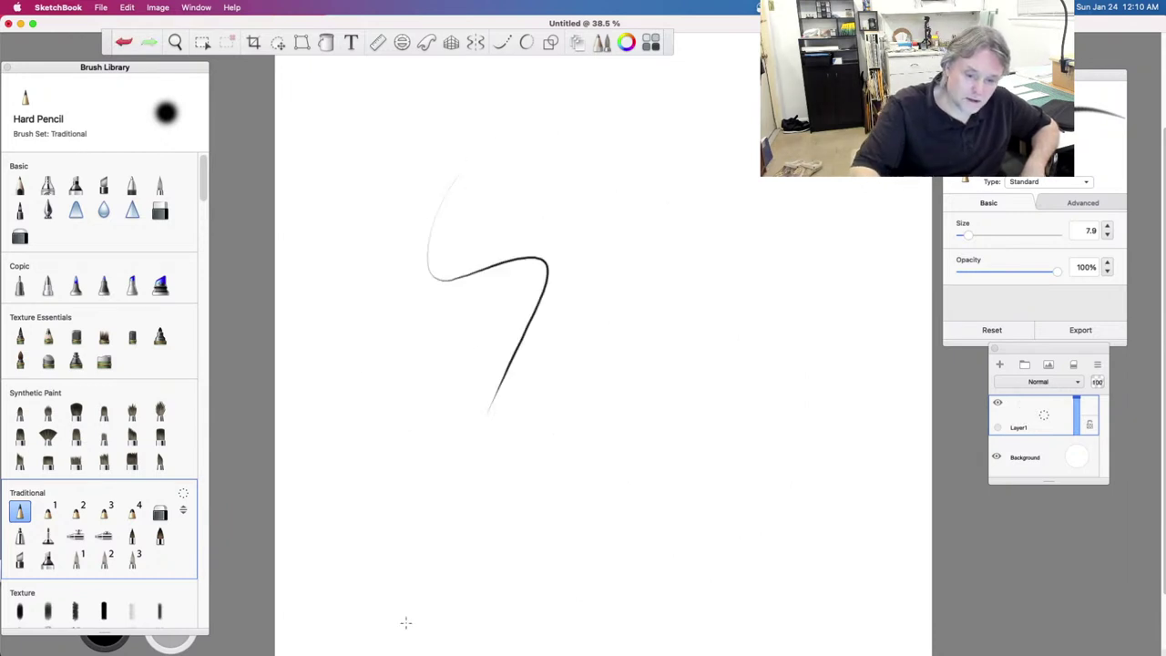
key(super+z)
Step: Switch to the basic Inking Pen and draw two thick, tapering diagonal curves on Layer1
click(47, 211)
drag(414, 293, 555, 171)
mouse_move(424, 395)
mouse_down()
mouse_move(504, 343)
mouse_move(721, 267)
mouse_up()
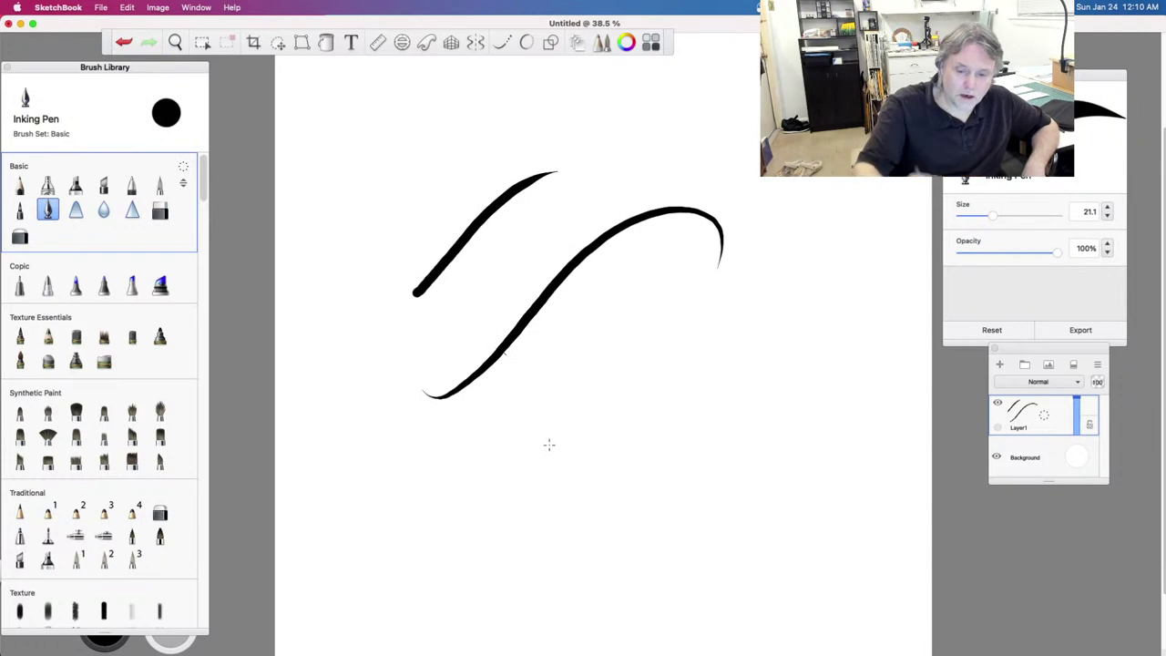
Step: Draw more thick diagonal curves with the Inking Pen on Layer1, and undo all the ink strokes
drag(503, 471, 663, 343)
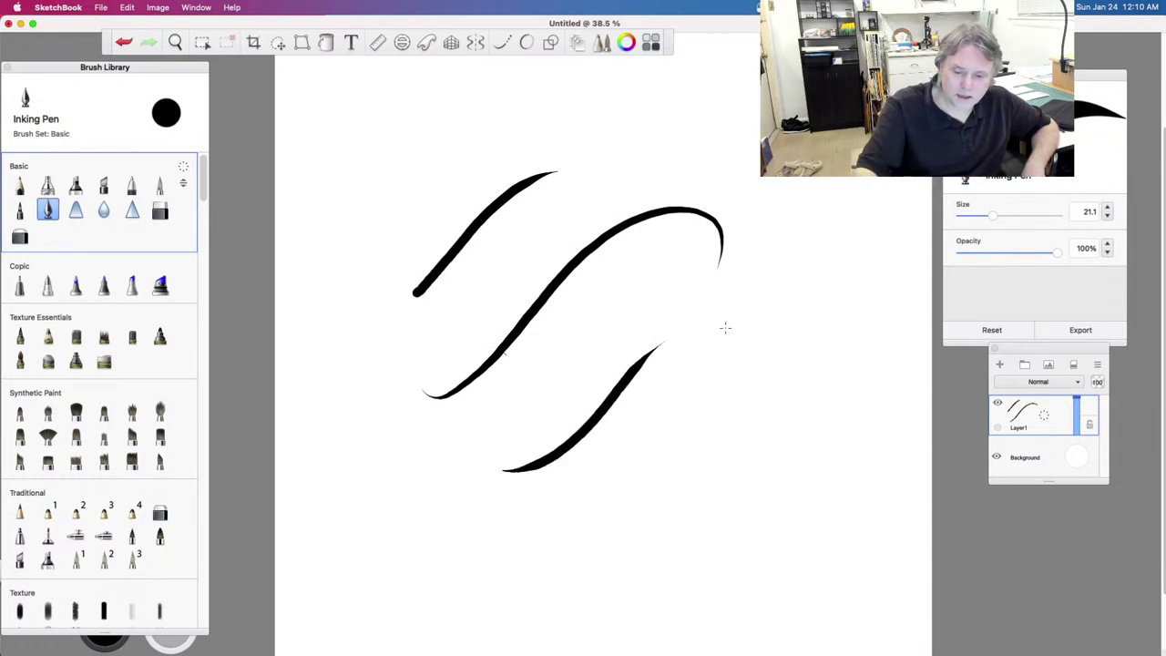
mouse_move(551, 504)
mouse_down()
mouse_move(583, 503)
mouse_move(744, 343)
mouse_up()
mouse_move(627, 546)
mouse_down()
mouse_move(645, 539)
mouse_move(809, 331)
mouse_move(782, 385)
mouse_up()
drag(838, 358, 848, 345)
drag(860, 318, 764, 327)
key(super+z)
key(super+z)
key(super+z)
key(super+z)
key(super+z)
key(super+z)
key(super+z)
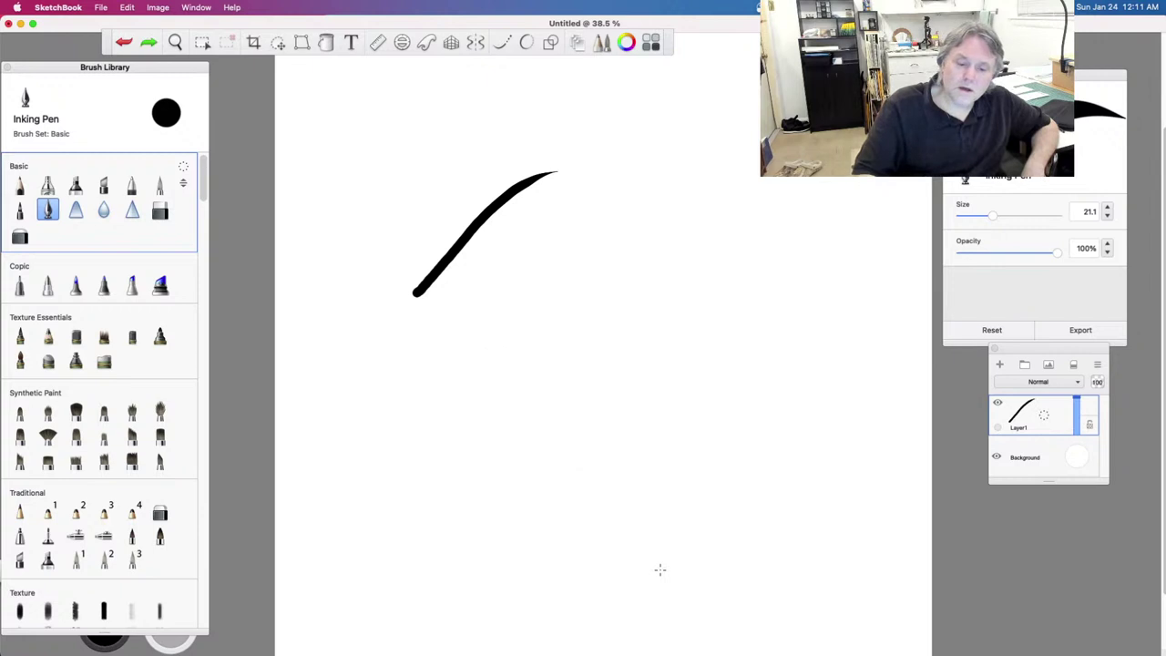
key(super+z)
Step: Draw two short and two long tapering S-curves with the Inking Pen on the blank layer
drag(446, 339, 523, 244)
drag(527, 303, 610, 229)
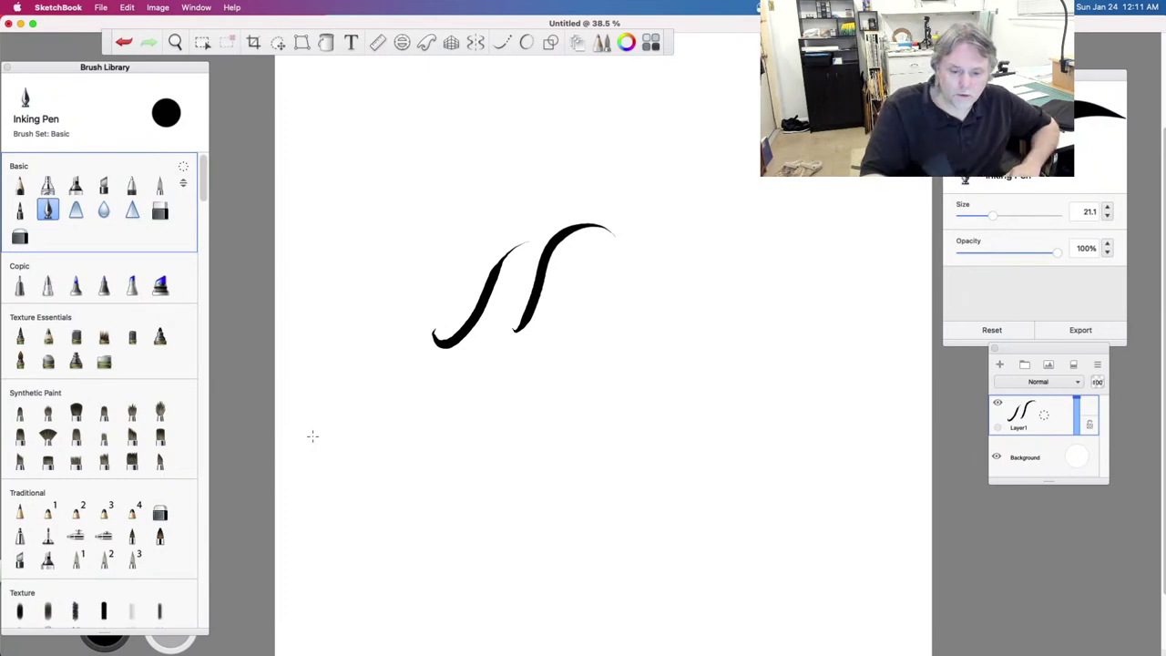
mouse_move(460, 471)
mouse_down()
mouse_move(546, 421)
mouse_move(729, 387)
mouse_up()
mouse_move(483, 563)
mouse_down()
mouse_move(530, 543)
mouse_move(674, 408)
mouse_up()
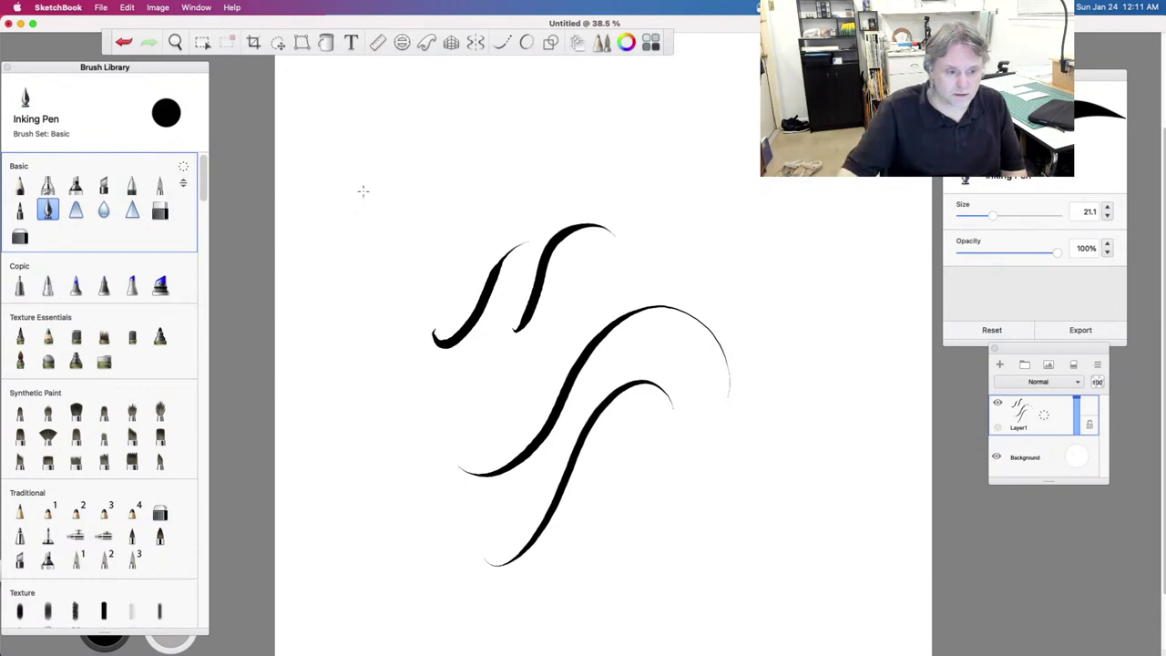
Step: Draw two short, thick tapering strokes side by side to the right of the lower long curve
click(175, 42)
drag(694, 569, 683, 411)
mouse_move(484, 356)
mouse_down()
mouse_move(771, 579)
mouse_move(717, 564)
mouse_up()
click(635, 448)
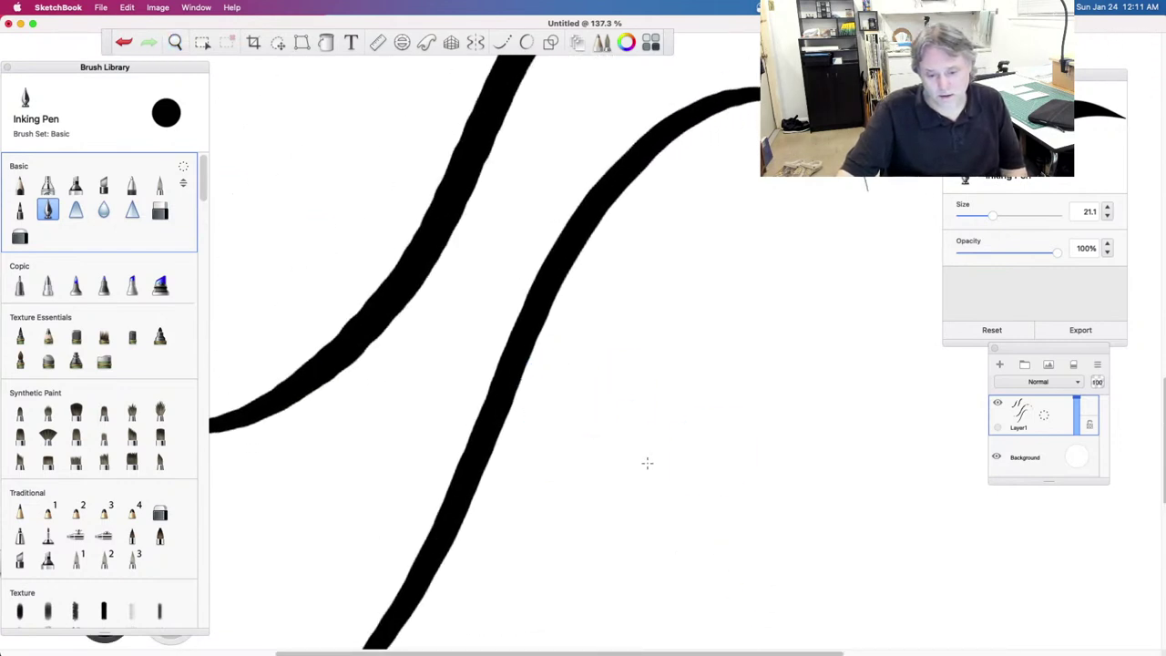
mouse_move(568, 581)
mouse_down()
mouse_move(616, 426)
mouse_move(751, 254)
mouse_up()
mouse_move(636, 605)
mouse_down()
mouse_move(665, 591)
mouse_move(817, 288)
mouse_up()
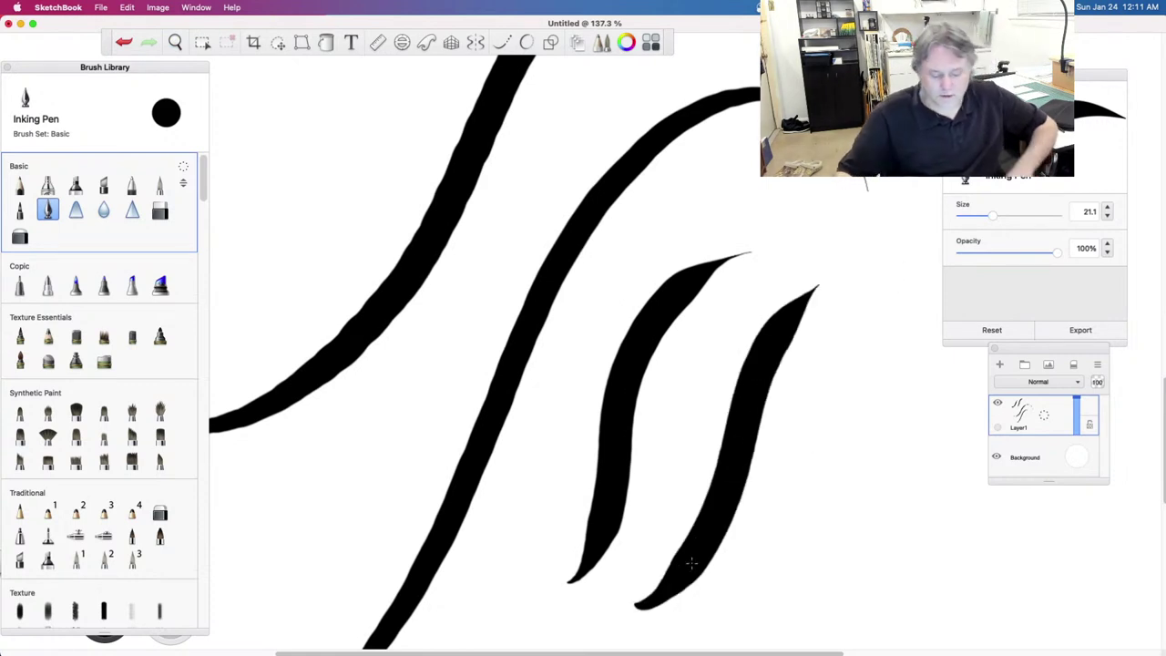
Step: Draw a kinked, folded ink stroke beside the upper long curve, and undo every stroke on Layer1
click(175, 42)
drag(325, 200, 268, 193)
drag(443, 294, 554, 452)
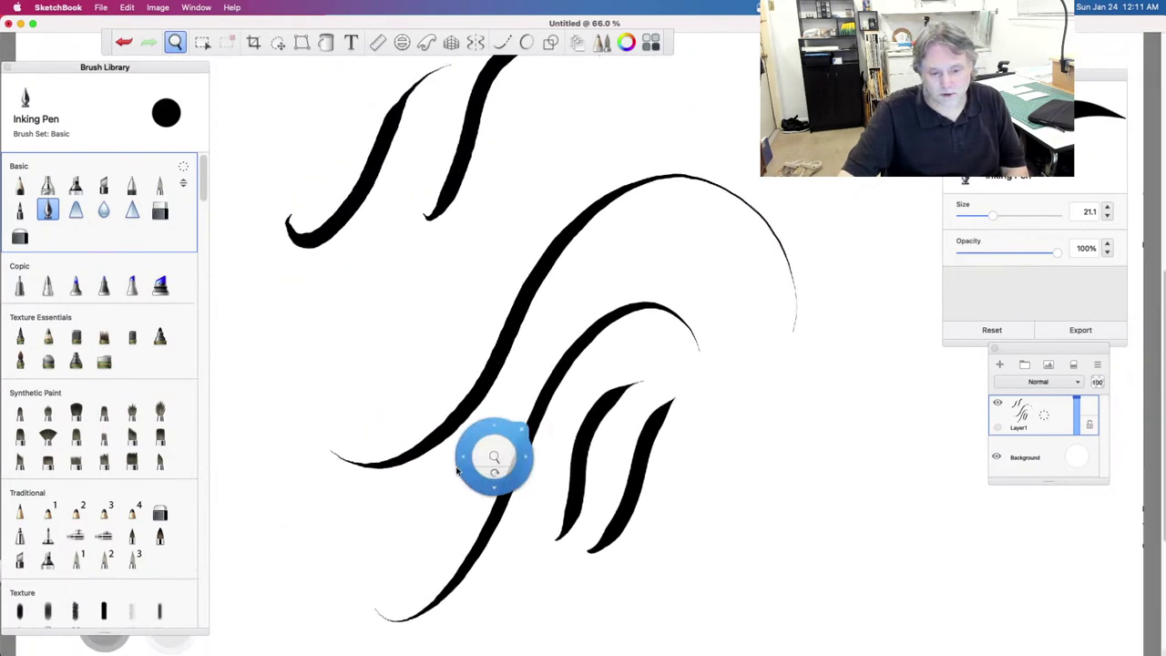
key(space)
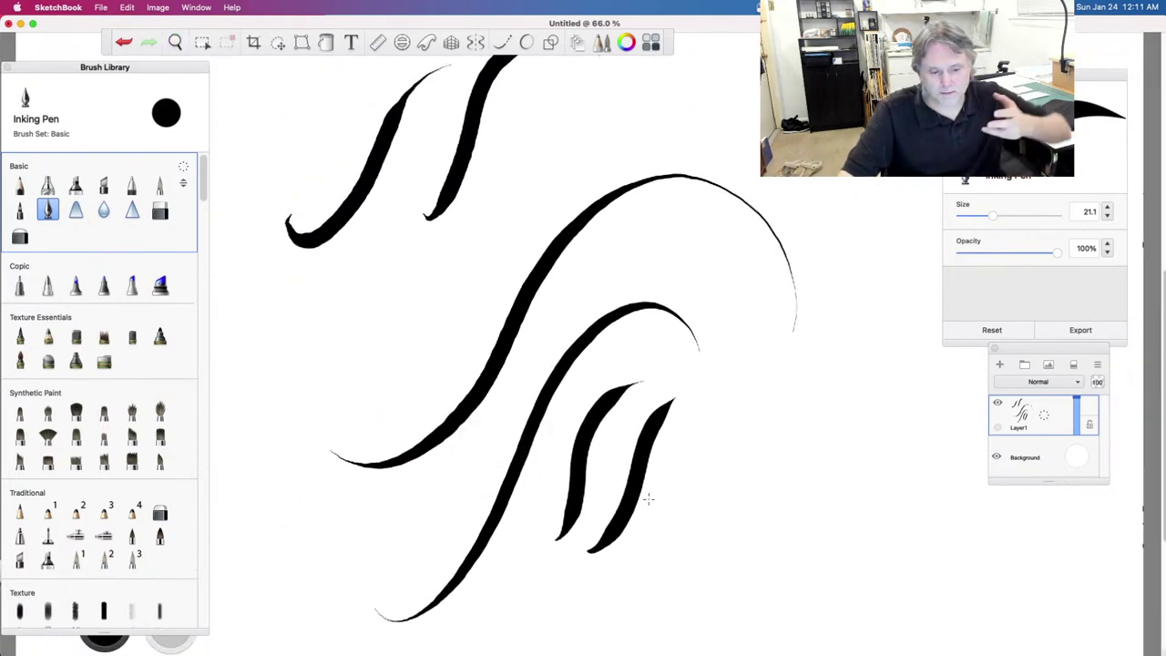
mouse_move(350, 422)
mouse_down()
mouse_move(542, 239)
mouse_move(445, 383)
mouse_up()
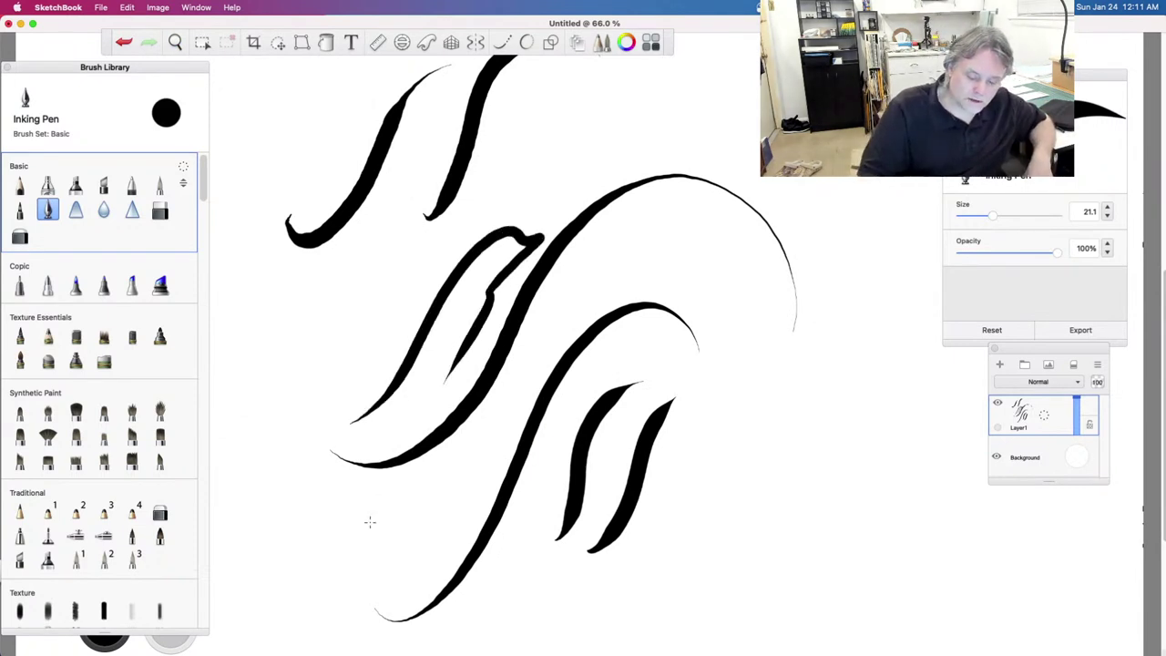
key(super+z)
key(super+z)
key(super+z)
key(super+z)
key(super+z)
key(super+z)
key(super+z)
Step: Draw a single thick S-shaped curve with tapered ends using the Inking Pen
mouse_move(570, 253)
mouse_down()
mouse_move(518, 312)
mouse_move(403, 380)
mouse_move(390, 526)
mouse_up()
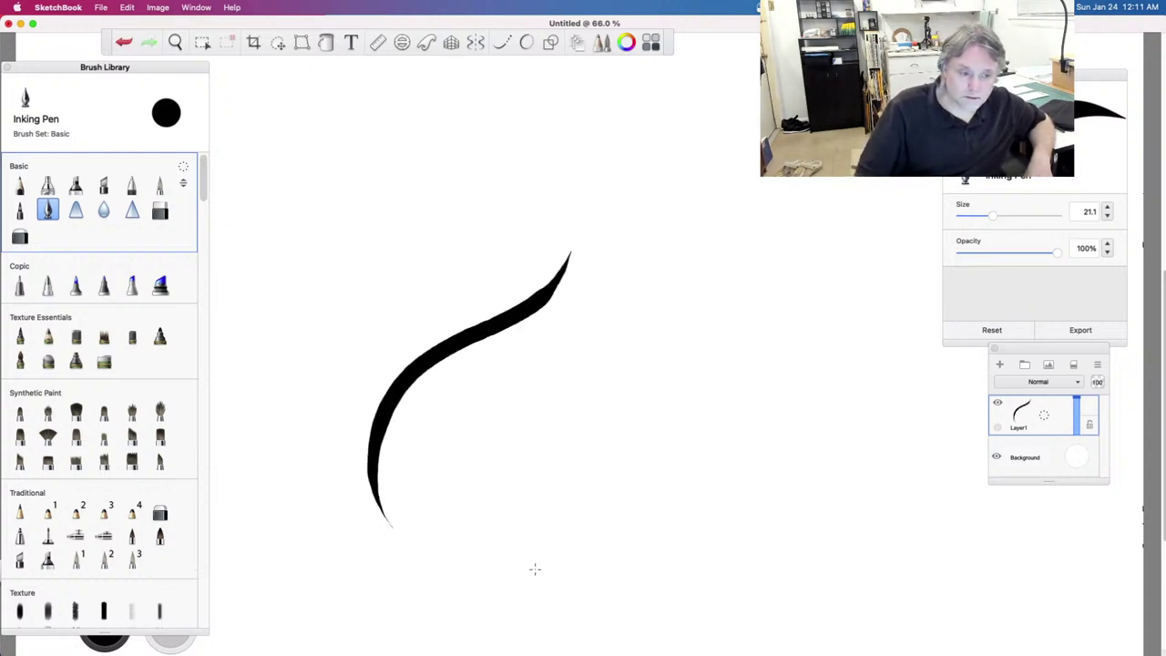
scroll(535, 570, up, 3)
click(175, 42)
drag(406, 230, 365, 367)
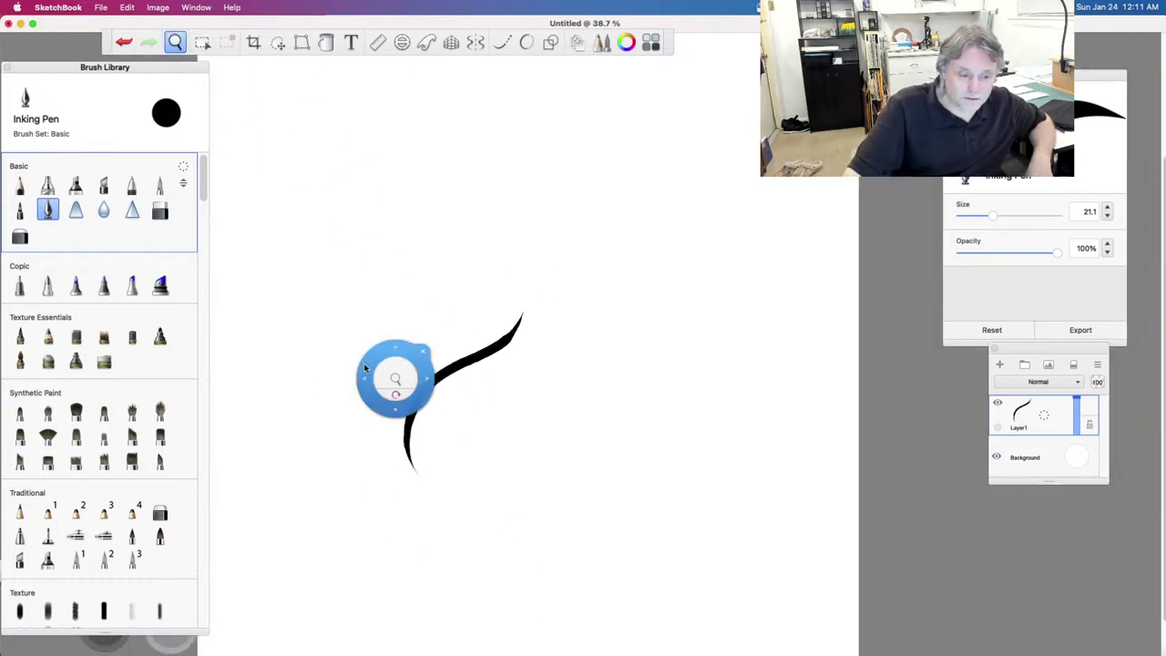
click(422, 351)
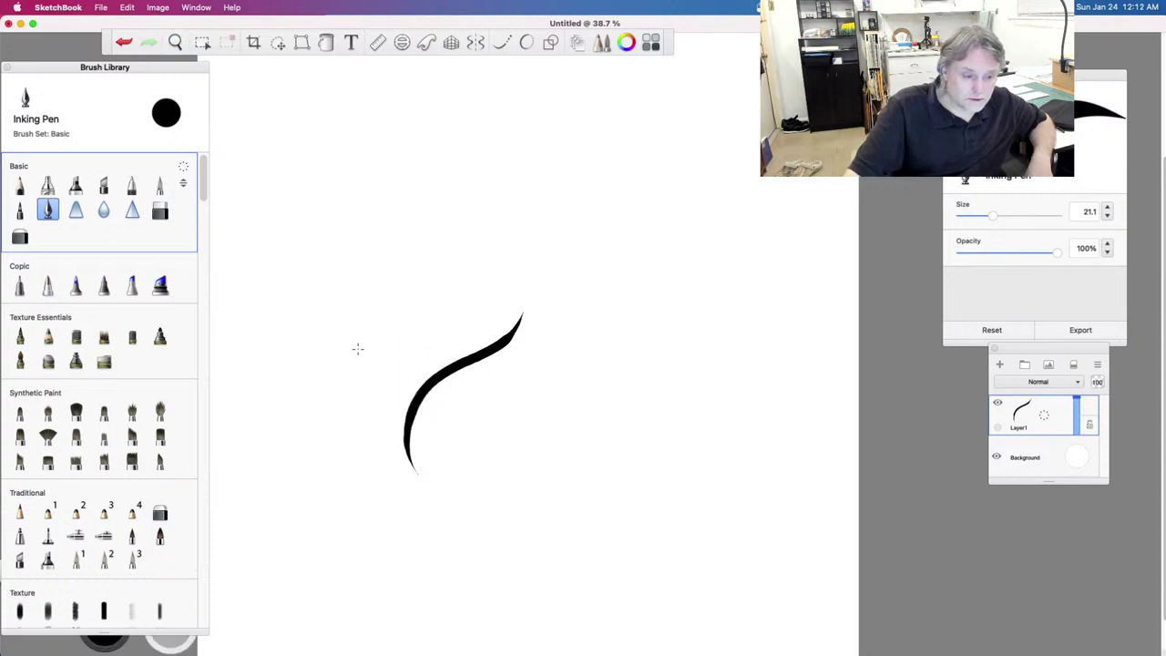
Step: Test the Copic Medium Broad Nib with a zigzag stroke above the ink curve, and undo both strokes
click(132, 285)
mouse_move(486, 162)
mouse_down()
mouse_move(365, 305)
mouse_move(387, 259)
mouse_up()
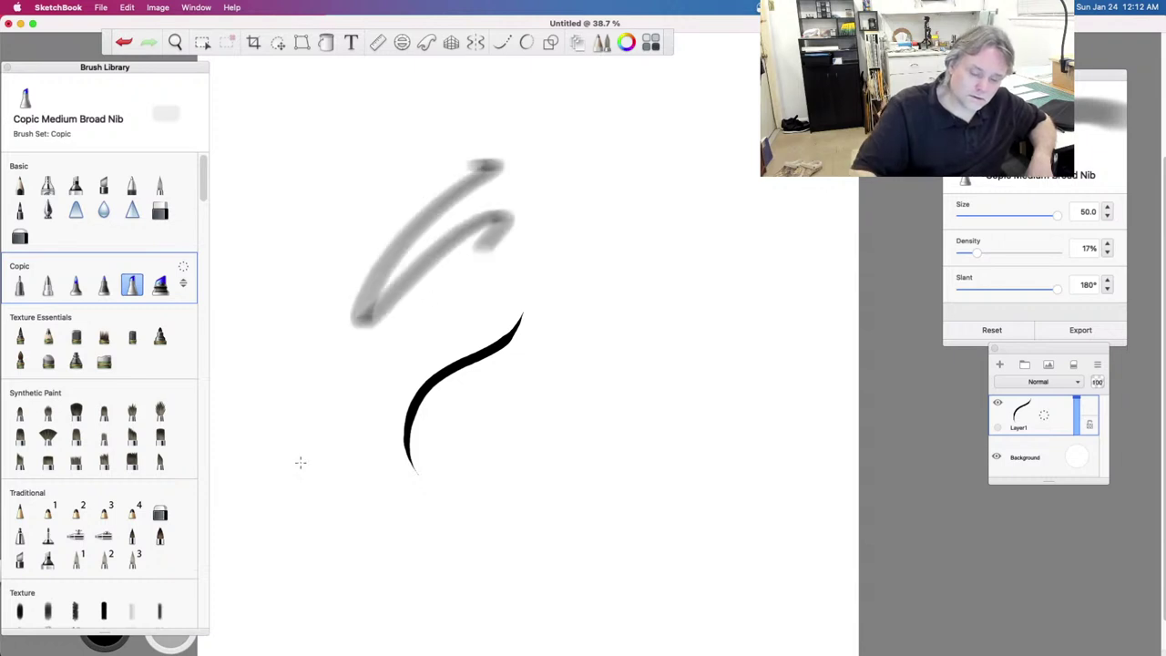
key(super+z)
scroll(111, 310, down, 1)
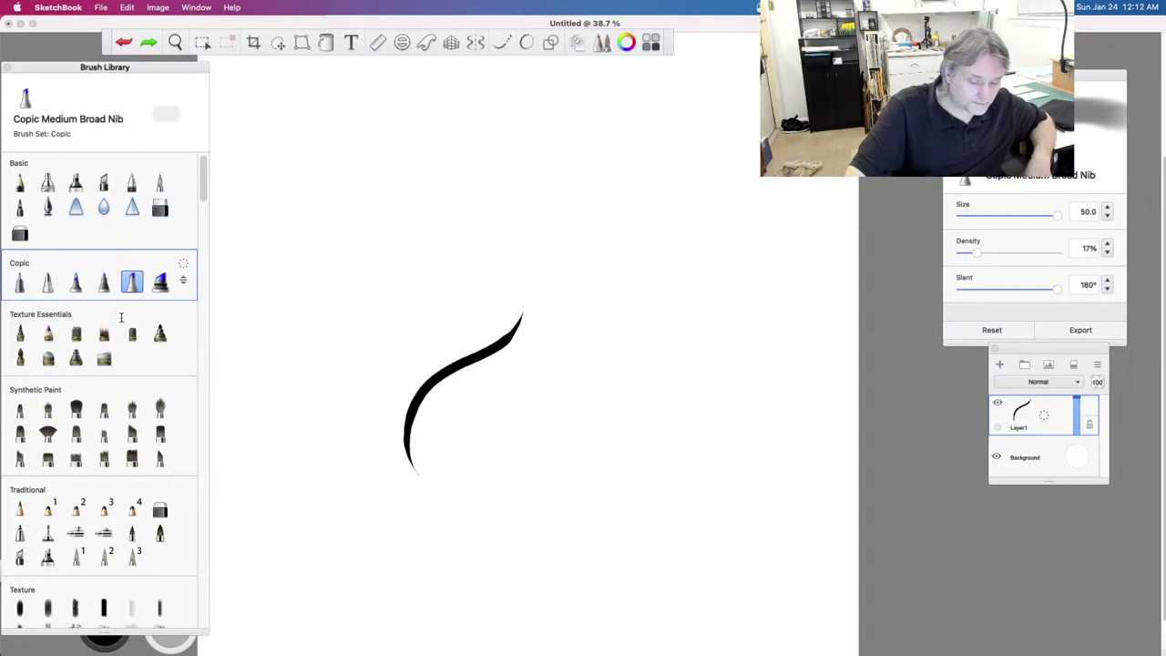
key(super+z)
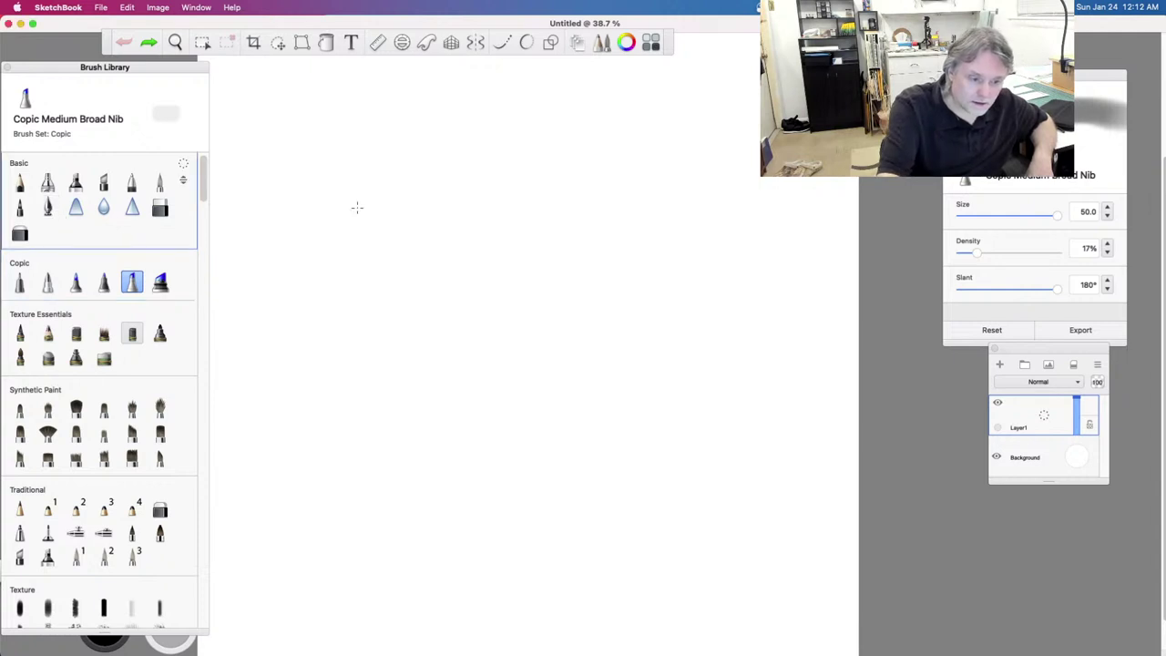
Step: Return to the basic Inking Pen, draw a large C-shaped curve and three long diagonal curves, and undo them all
click(48, 208)
mouse_move(524, 182)
mouse_down()
mouse_move(361, 307)
mouse_move(294, 452)
mouse_move(390, 558)
mouse_up()
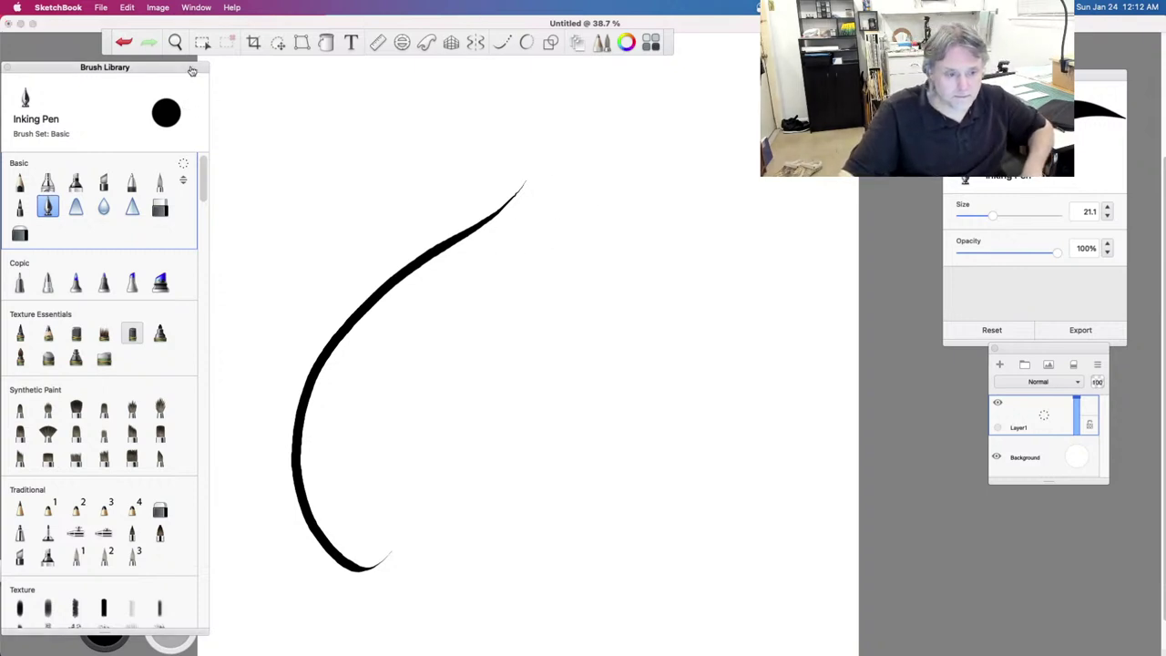
click(175, 42)
drag(558, 346, 798, 424)
drag(501, 277, 546, 428)
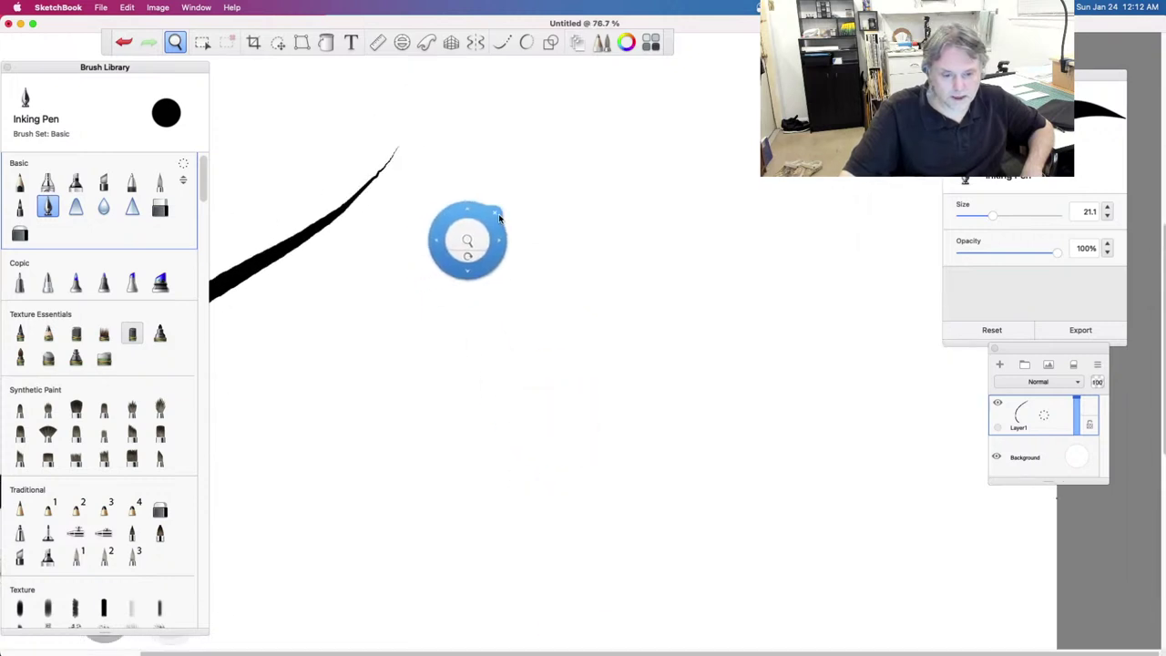
click(496, 215)
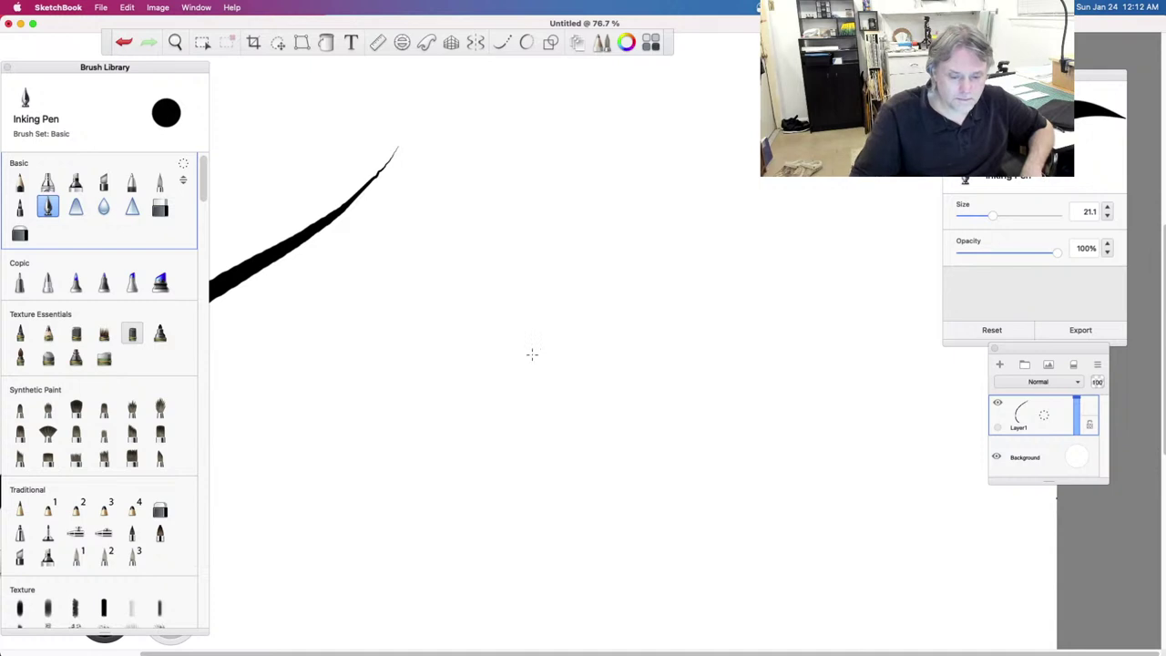
mouse_move(545, 221)
mouse_down()
mouse_move(337, 501)
mouse_move(352, 547)
mouse_up()
mouse_move(620, 239)
mouse_down()
mouse_move(578, 357)
mouse_move(395, 520)
mouse_move(390, 588)
mouse_up()
mouse_move(682, 317)
mouse_down()
mouse_move(484, 520)
mouse_move(455, 570)
mouse_up()
key(super+z)
key(super+z)
key(super+z)
key(super+z)
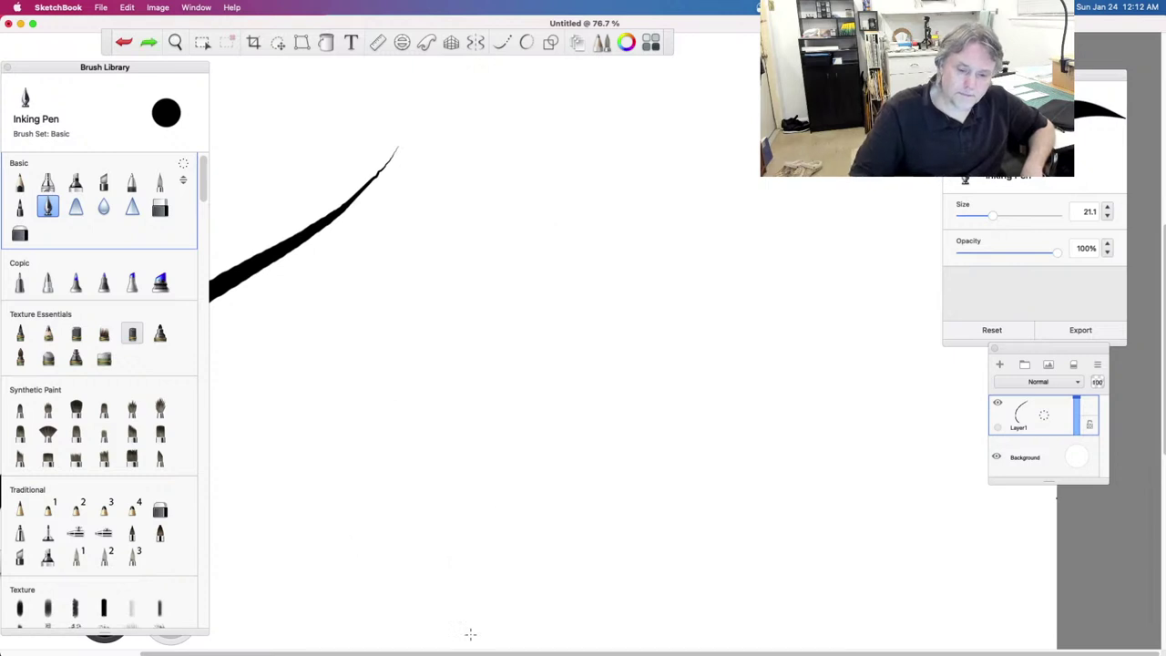
key(super+z)
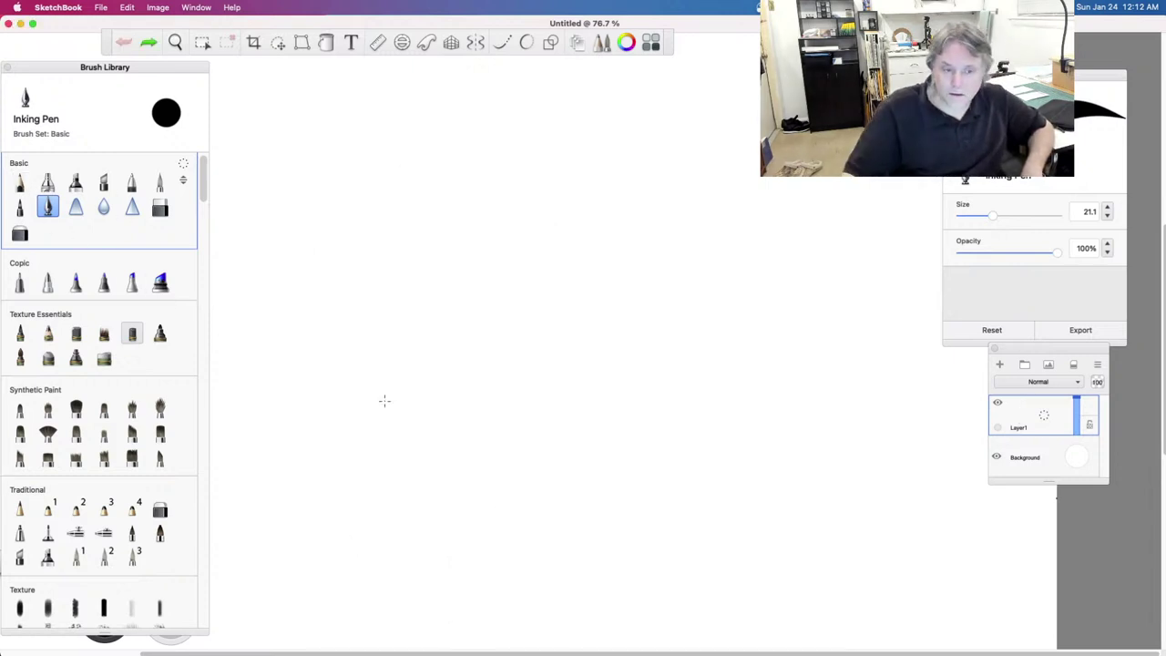
Step: Test the Copic Drawing Pen F with two thin wavy lines on the blank canvas, and undo both
click(175, 42)
drag(591, 325, 601, 388)
drag(464, 408, 568, 410)
click(631, 381)
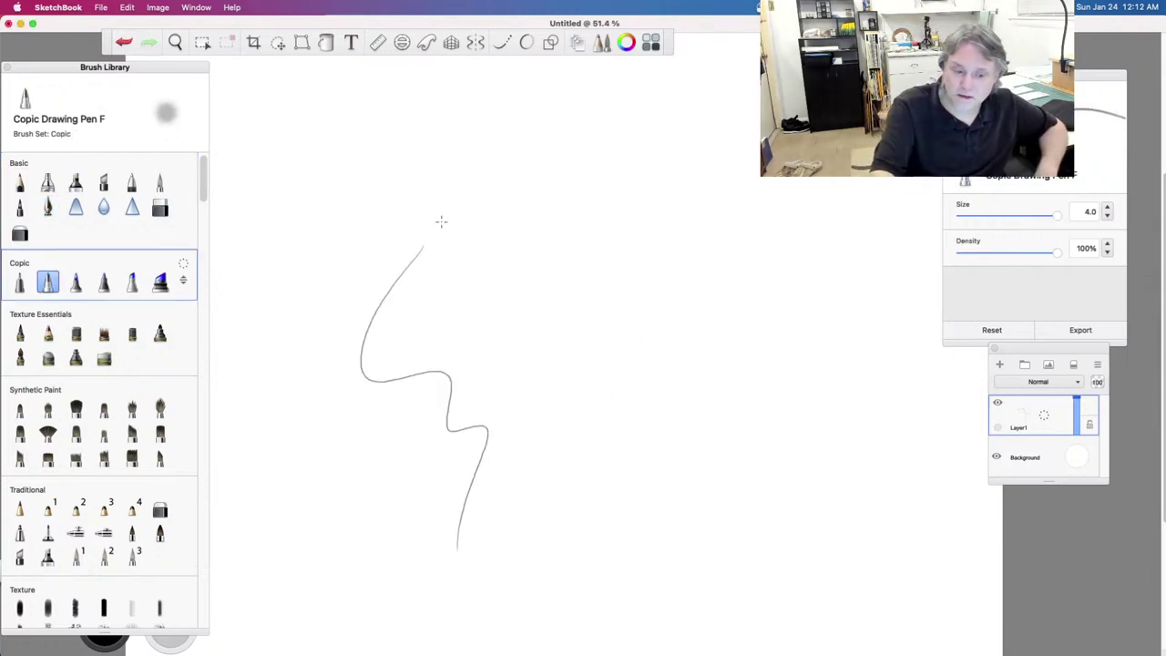
mouse_move(477, 213)
mouse_down()
mouse_move(446, 290)
mouse_move(568, 405)
mouse_move(627, 488)
mouse_up()
key(super+z)
key(super+z)
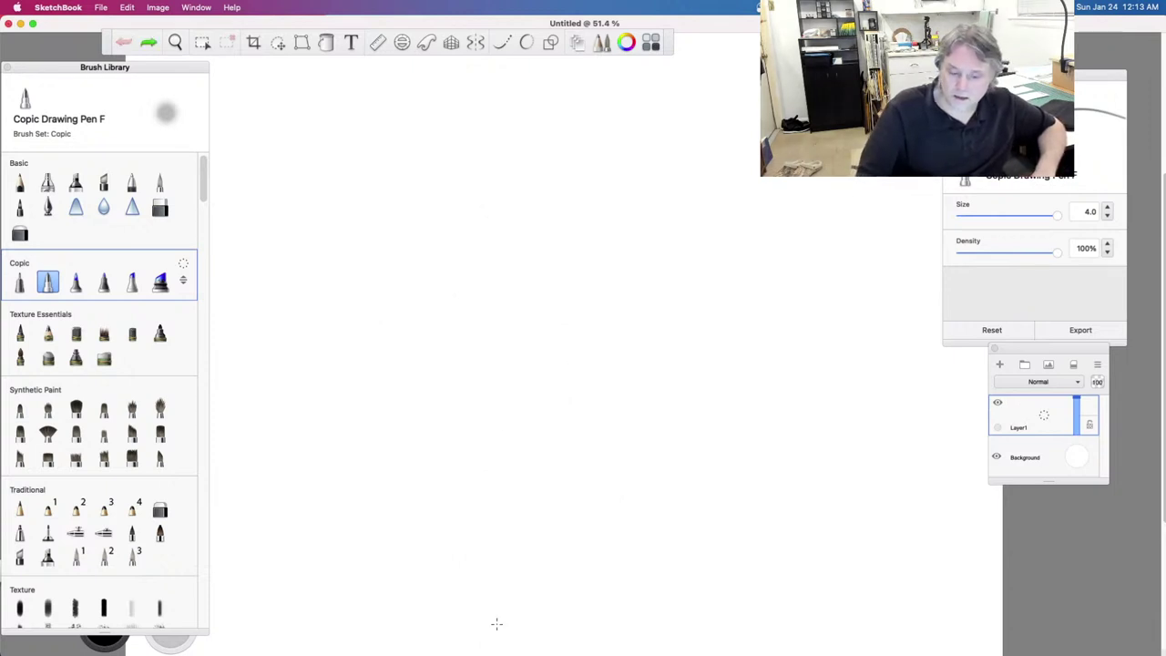
Step: Move the colour puck onto the canvas, open its colour wheel, and return the puck behind the Brush Library
drag(112, 648, 247, 588)
click(247, 589)
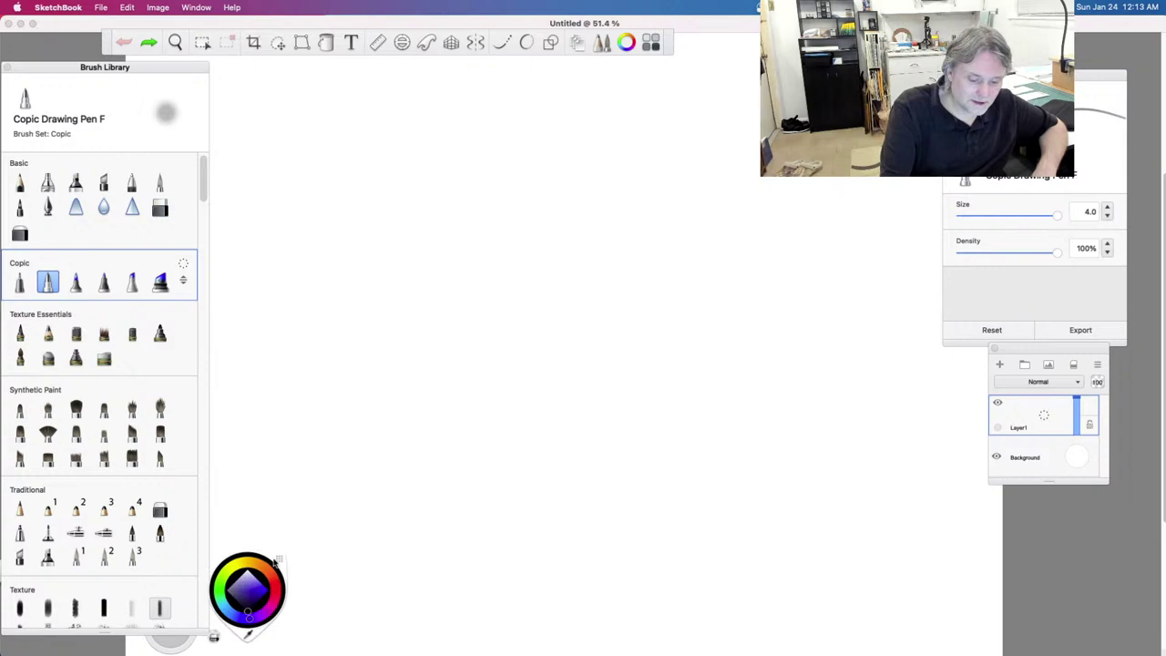
key(super+shift+z)
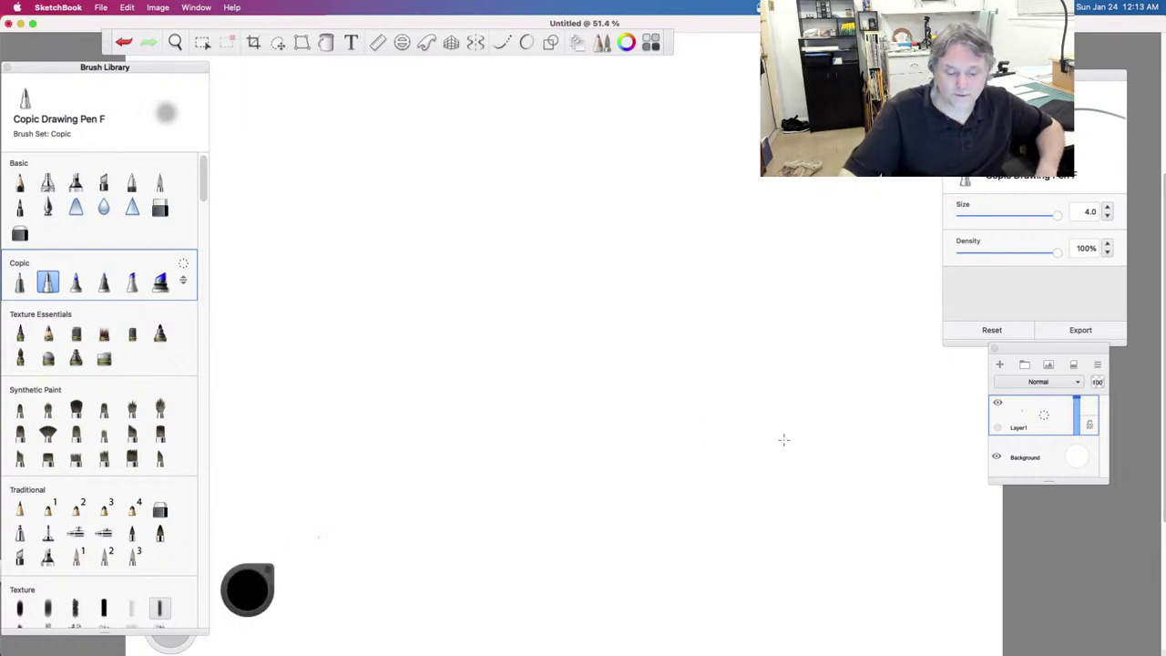
drag(270, 586, 120, 625)
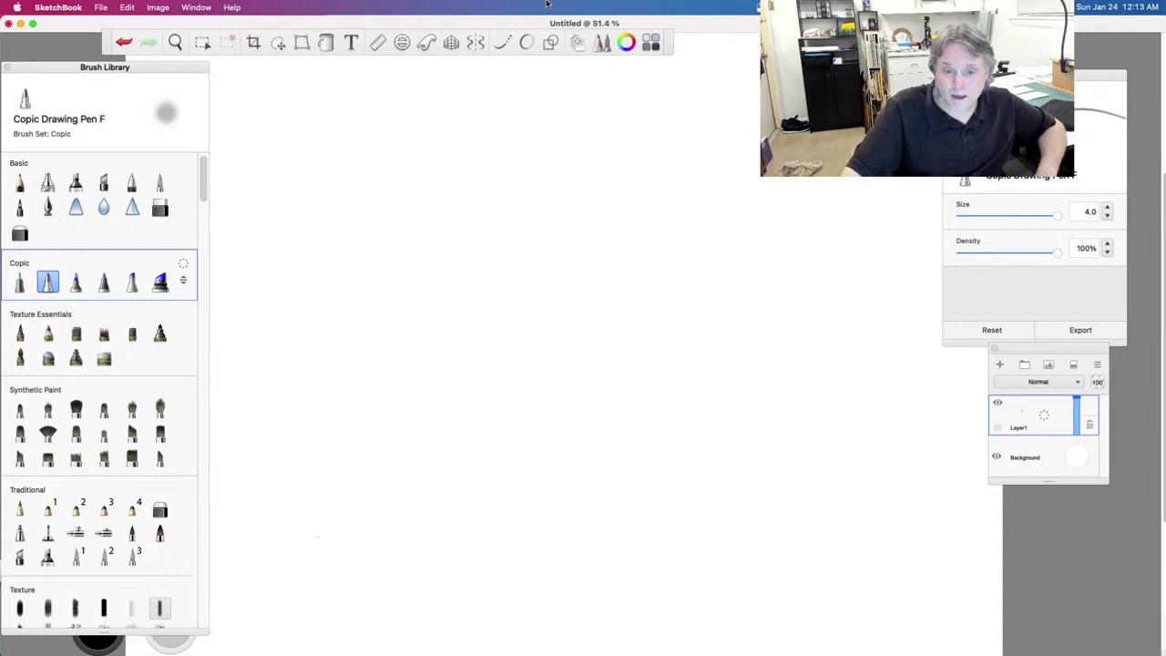
Step: Open the Color Editor, bring the layer list in front of it, and try a Copic Drawing Pen F stroke, undoing it
click(626, 42)
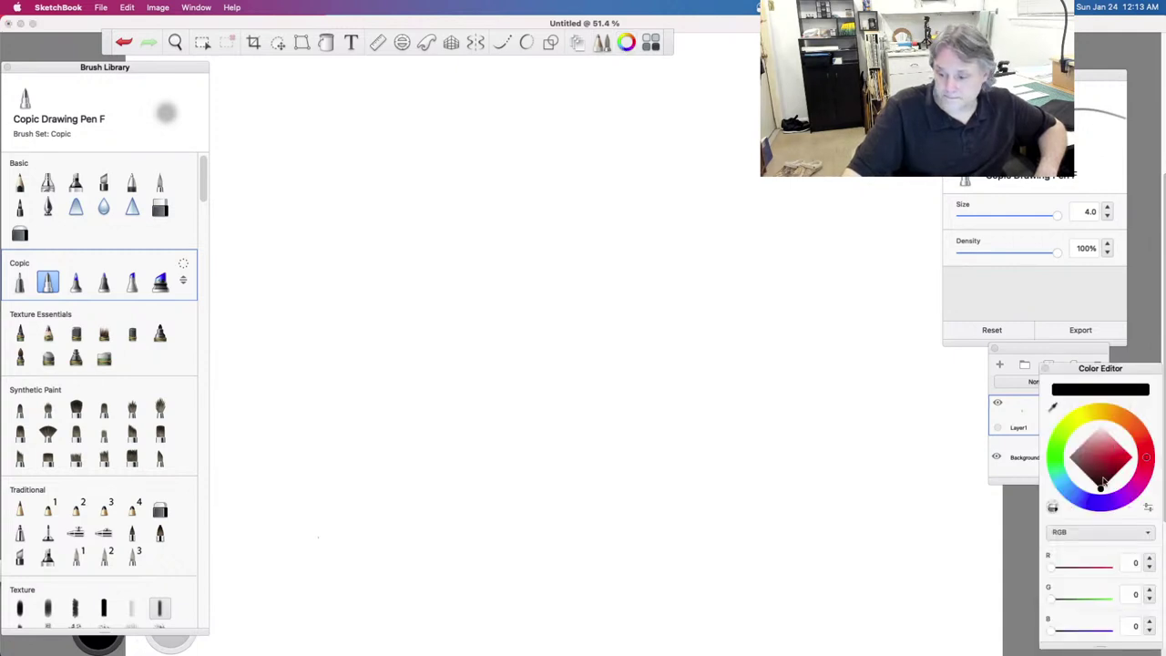
click(992, 434)
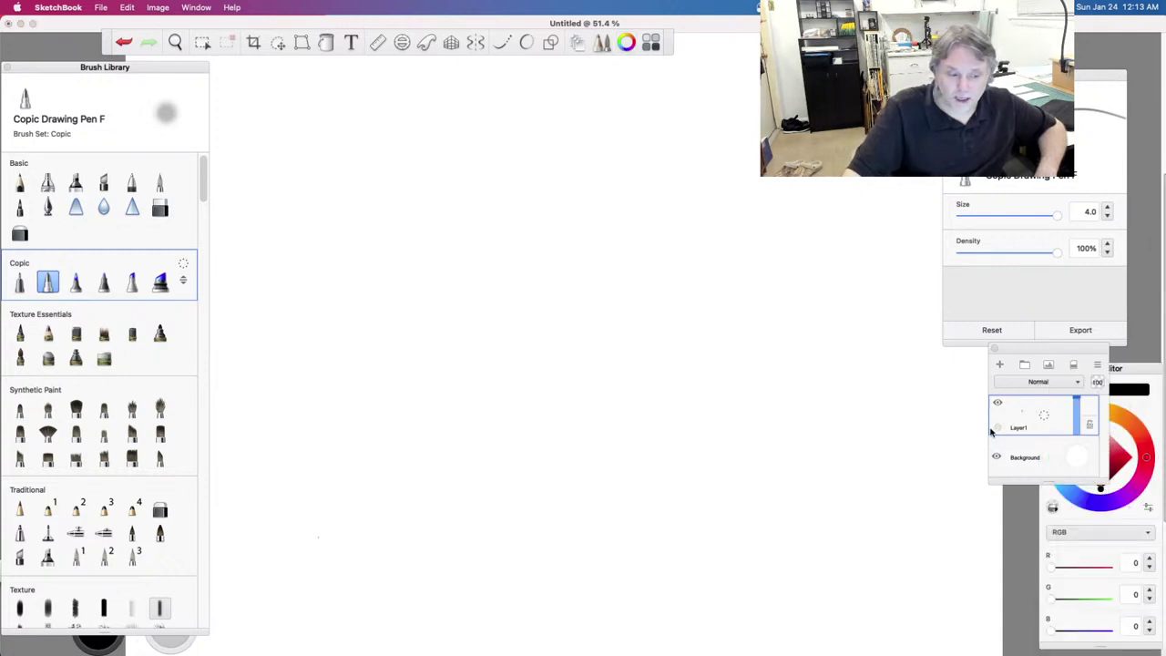
mouse_move(501, 266)
mouse_down()
mouse_move(323, 398)
mouse_move(405, 487)
mouse_up()
key(cmd+z)
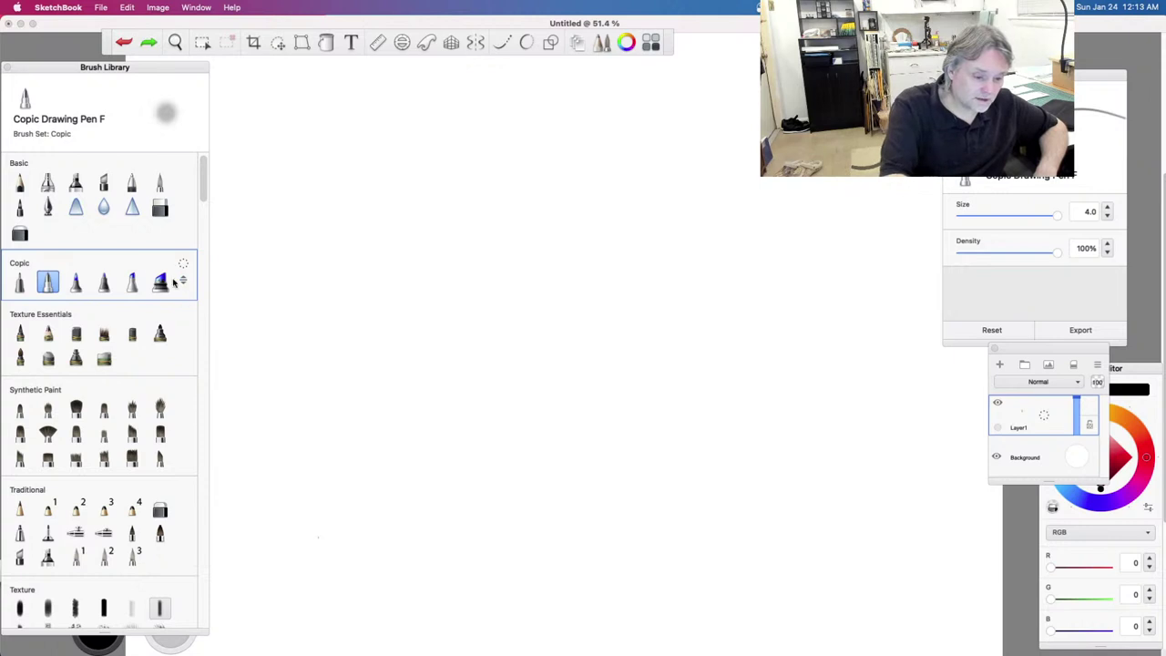
Step: Test Signature Ink and Pencil Pal from Texture Essentials with one winding stroke each, and undo both strokes
click(22, 334)
mouse_move(501, 196)
mouse_down()
mouse_move(436, 449)
mouse_move(627, 259)
mouse_up()
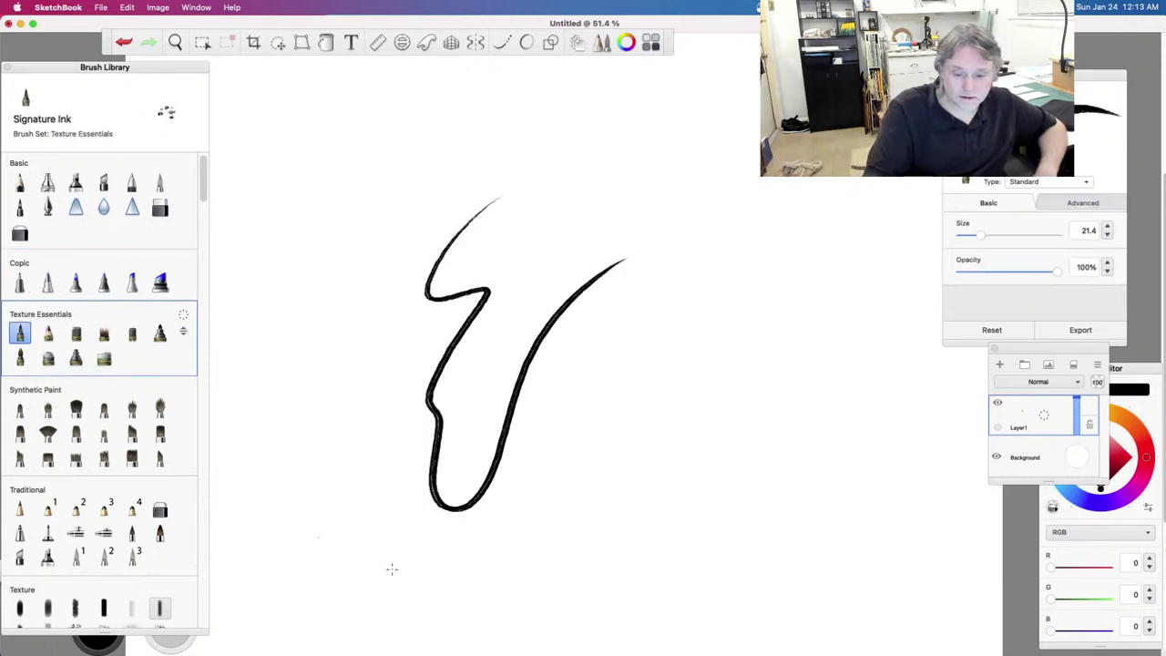
click(48, 333)
mouse_move(398, 221)
mouse_down()
mouse_move(312, 323)
mouse_move(306, 510)
mouse_up()
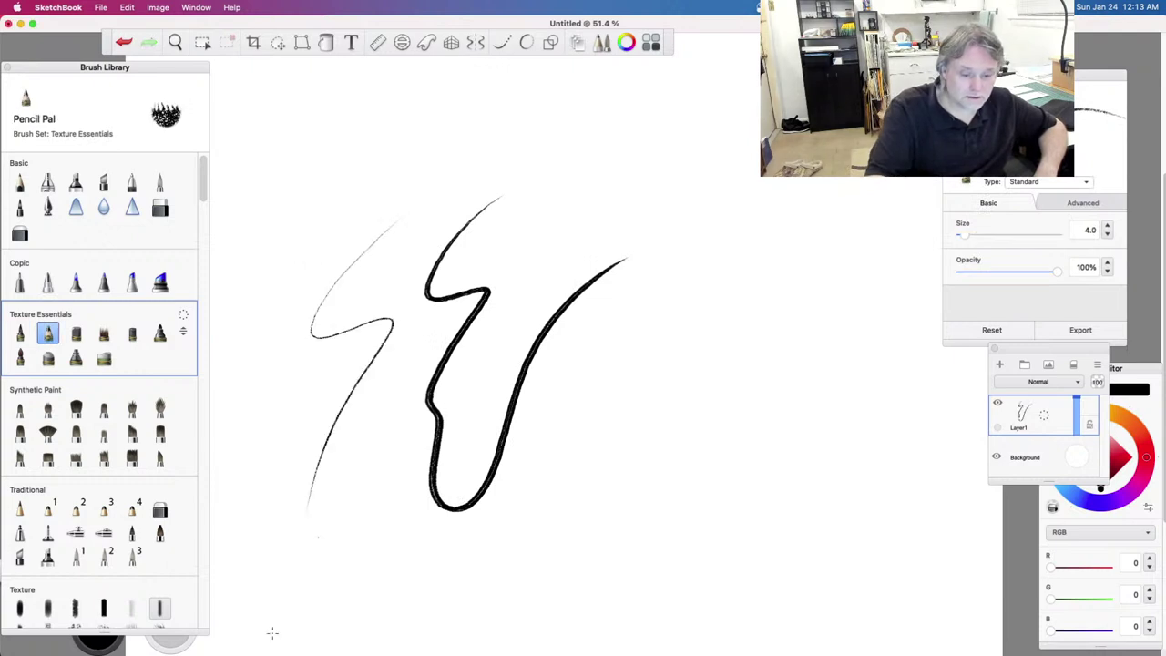
key(super+z)
key(super+z)
Step: Try Pencil Pal with quick diagonal hatching and a further stroke, undoing each attempt
mouse_move(393, 208)
mouse_down()
mouse_move(411, 234)
mouse_move(356, 343)
mouse_up()
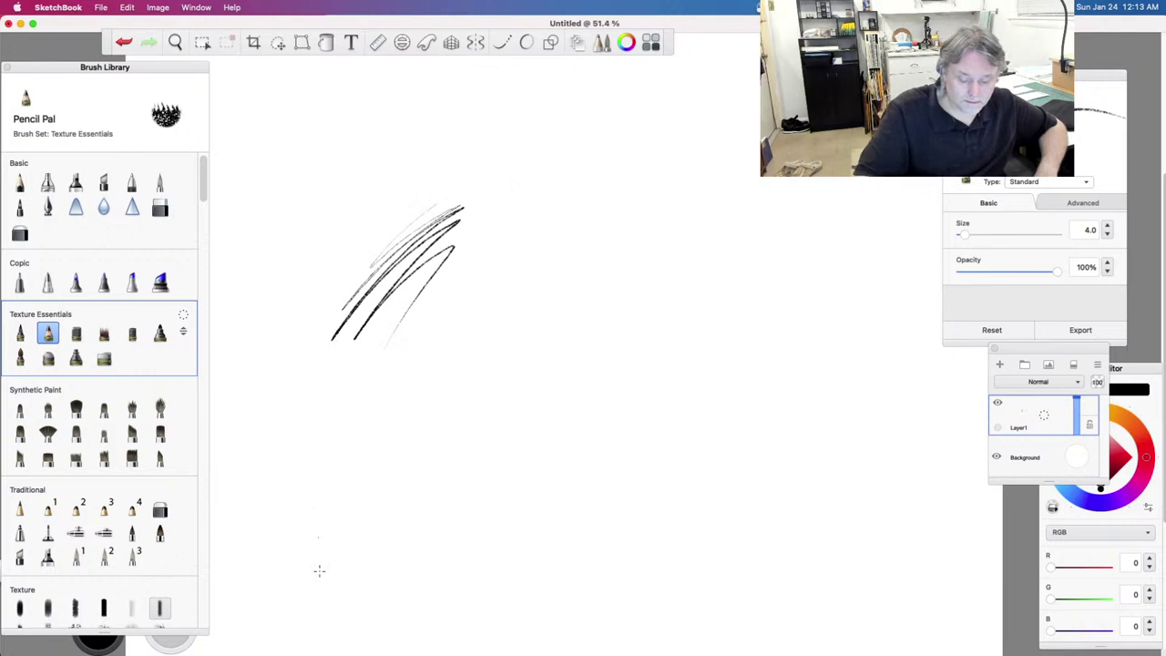
key(super+z)
mouse_move(504, 228)
mouse_down()
mouse_move(495, 385)
mouse_move(481, 229)
mouse_move(551, 416)
mouse_up()
key(super+z)
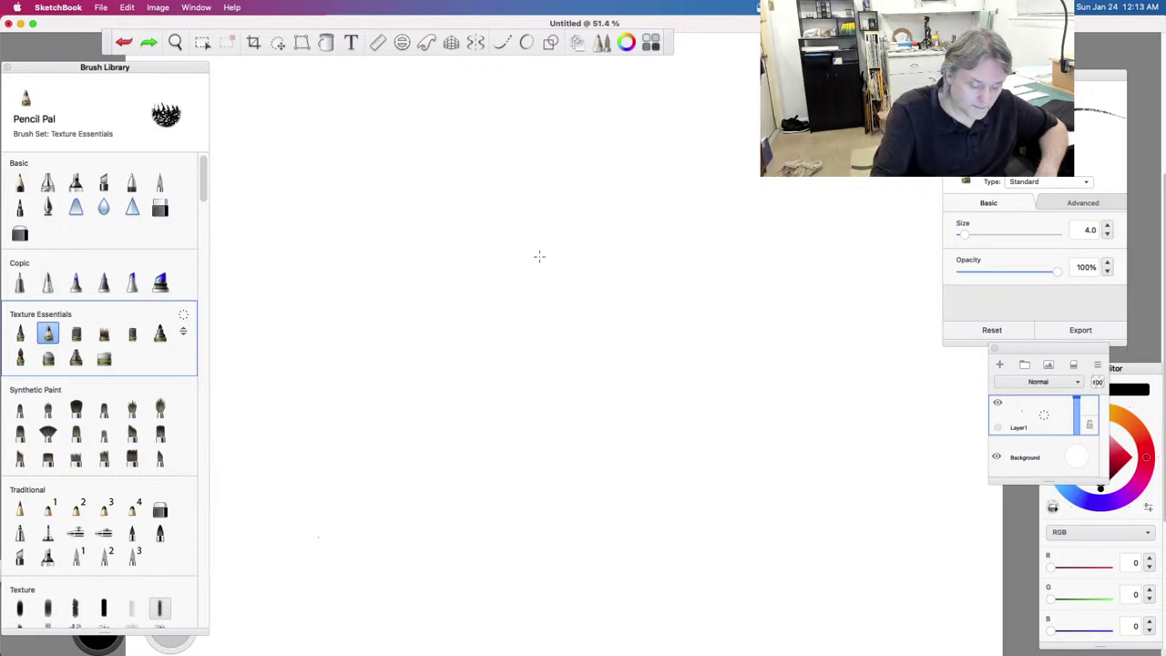
Step: Sketch an oval cartoon head with Pencil Pal and extend a long muzzle diagonally down to its left
mouse_move(549, 232)
mouse_down()
mouse_move(443, 359)
mouse_move(477, 240)
mouse_move(561, 378)
mouse_up()
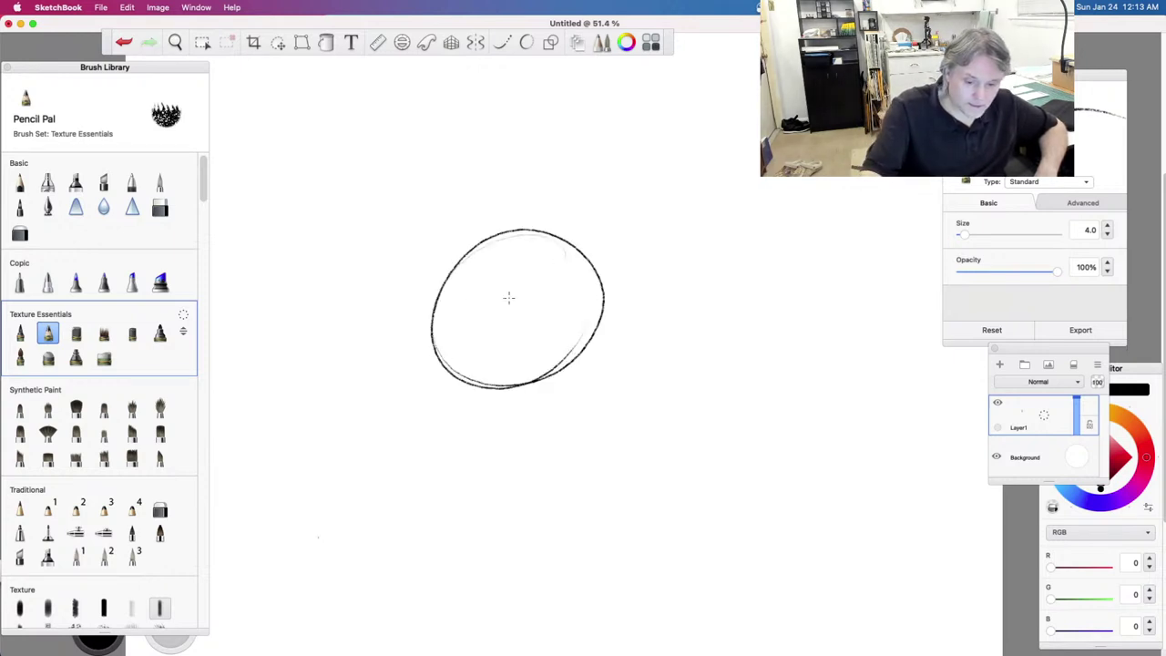
mouse_move(463, 295)
mouse_down()
mouse_move(376, 363)
mouse_move(399, 429)
mouse_move(545, 365)
mouse_move(518, 390)
mouse_move(451, 413)
mouse_move(409, 415)
mouse_move(368, 367)
mouse_up()
drag(371, 373, 463, 427)
mouse_move(374, 368)
mouse_down()
mouse_move(476, 426)
mouse_move(580, 338)
mouse_move(421, 329)
mouse_move(464, 266)
mouse_up()
Step: Add a slanted construction line across the head towards the muzzle, undoing the unwanted strokes
mouse_move(435, 327)
mouse_down()
mouse_move(481, 311)
mouse_move(583, 240)
mouse_up()
mouse_move(584, 239)
mouse_down()
mouse_move(436, 326)
mouse_move(457, 277)
mouse_move(446, 325)
mouse_move(481, 273)
mouse_move(373, 363)
mouse_move(390, 373)
mouse_up()
drag(443, 328, 386, 376)
key(super+z)
key(super+z)
key(super+z)
Step: Sketch the two eyes with pupils, the nose at the muzzle's tip and the long curved mouth line
drag(492, 277, 476, 304)
mouse_move(492, 261)
mouse_down()
mouse_move(437, 301)
mouse_move(438, 290)
mouse_move(436, 308)
mouse_move(487, 288)
mouse_move(478, 296)
mouse_move(507, 263)
mouse_up()
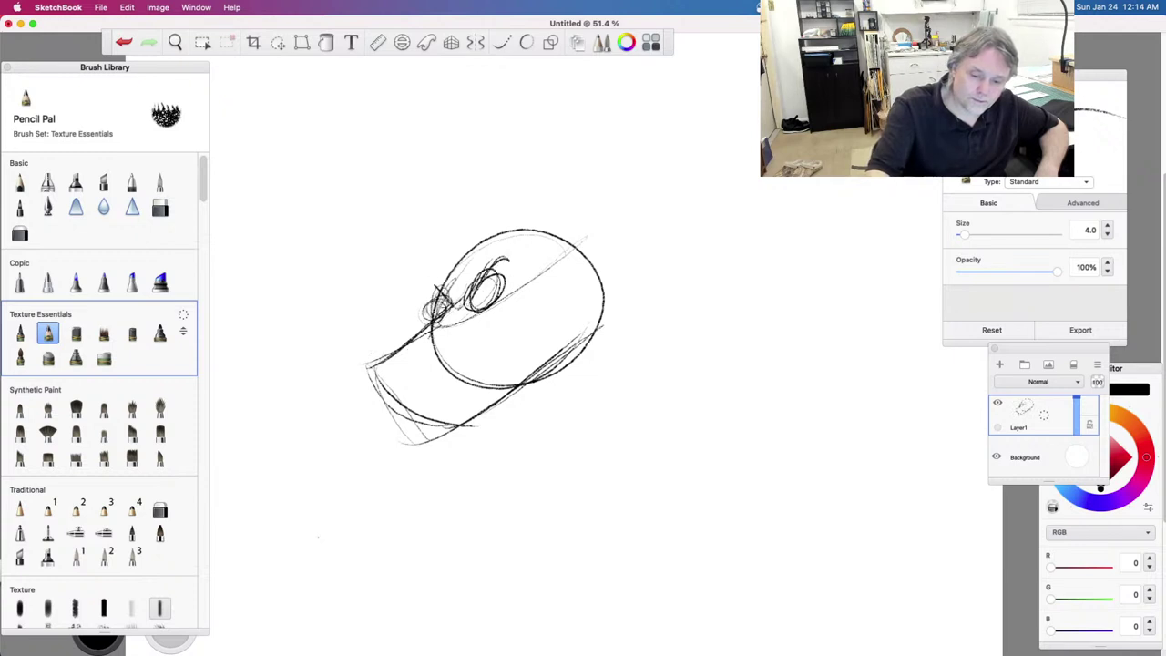
mouse_move(410, 344)
mouse_down()
mouse_move(361, 379)
mouse_move(417, 381)
mouse_move(423, 409)
mouse_move(429, 396)
mouse_move(468, 407)
mouse_move(496, 327)
mouse_move(524, 301)
mouse_up()
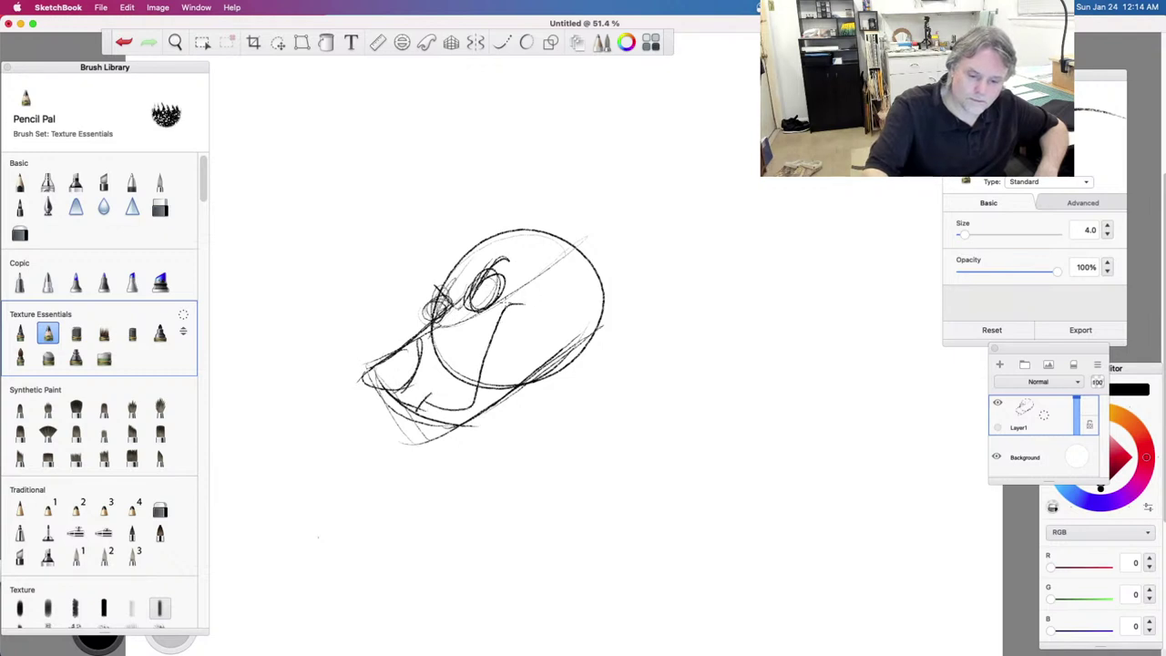
mouse_move(424, 402)
mouse_down()
mouse_move(459, 399)
mouse_move(523, 304)
mouse_move(411, 397)
mouse_move(405, 381)
mouse_up()
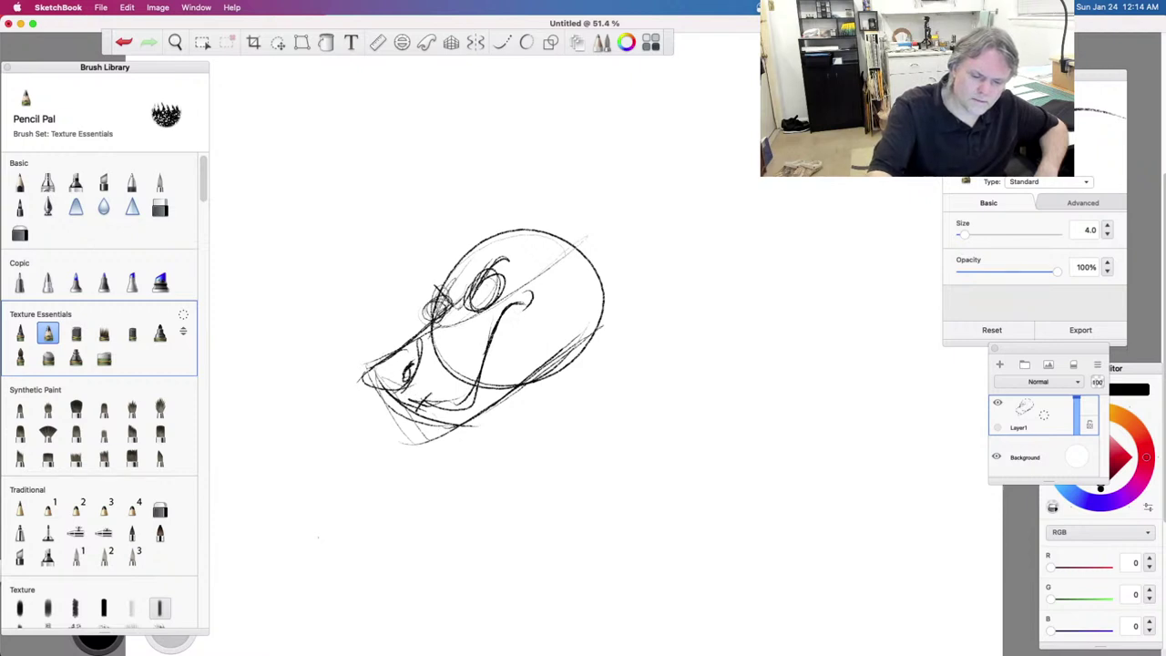
mouse_move(426, 310)
mouse_down()
mouse_move(434, 321)
mouse_move(476, 306)
mouse_up()
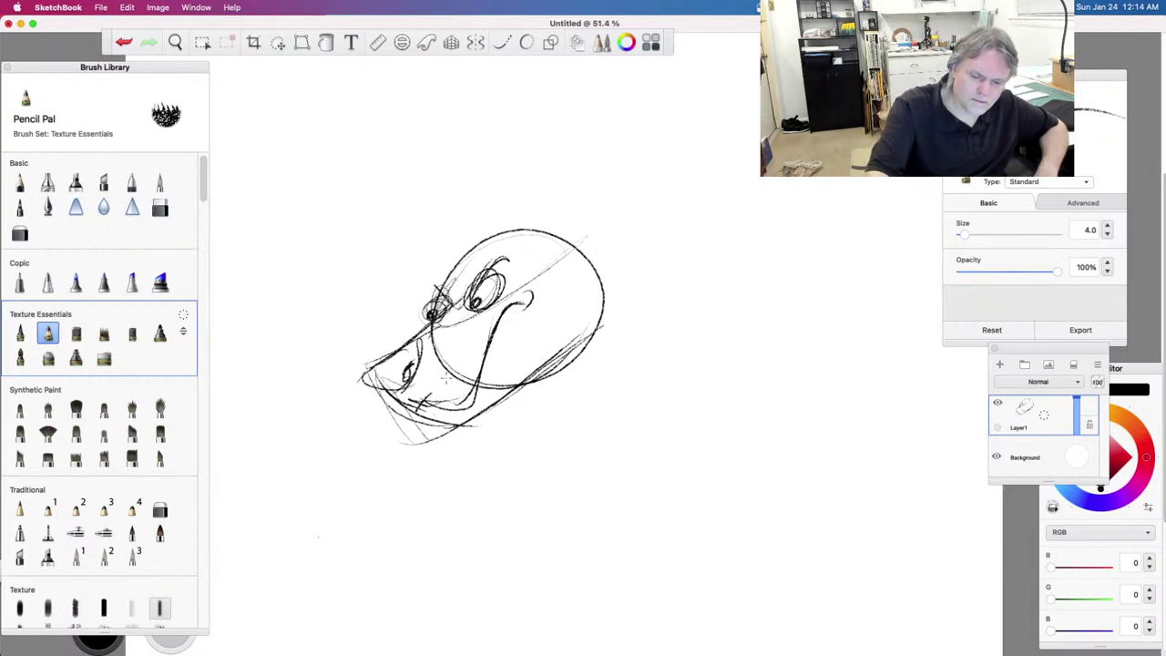
Step: Sketch the lower jaw, the cheek fur and back-of-head line, and the long near ear with heavier brows
drag(420, 405, 430, 427)
mouse_move(423, 419)
mouse_down()
mouse_move(465, 426)
mouse_move(503, 346)
mouse_up()
drag(475, 394, 583, 367)
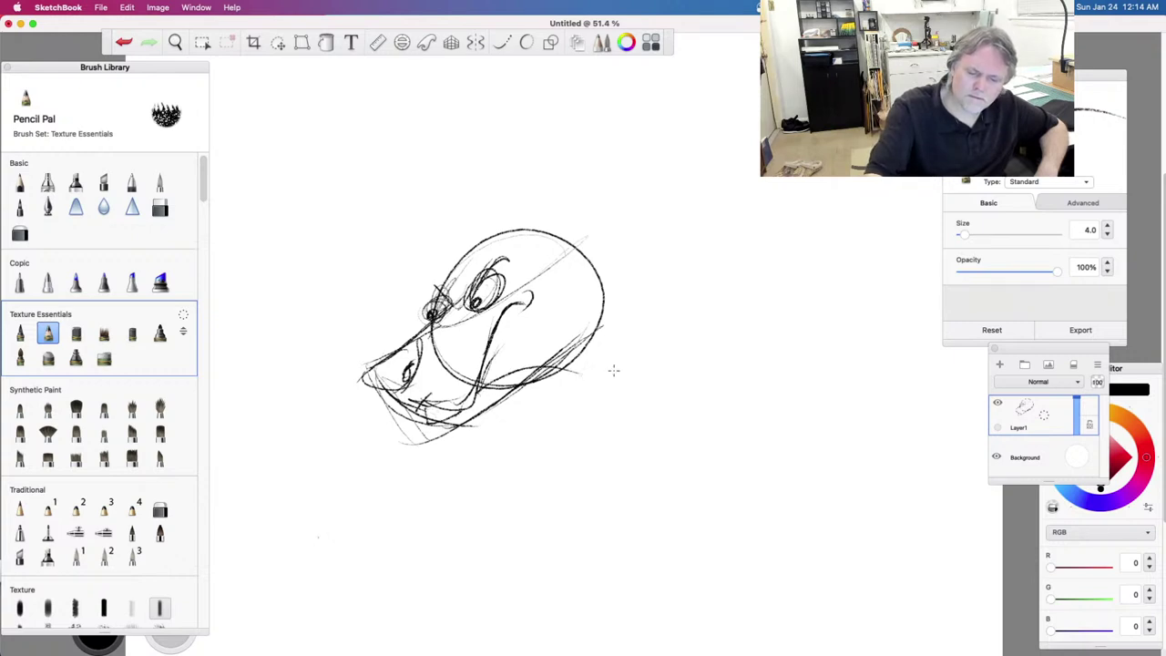
drag(579, 252, 654, 287)
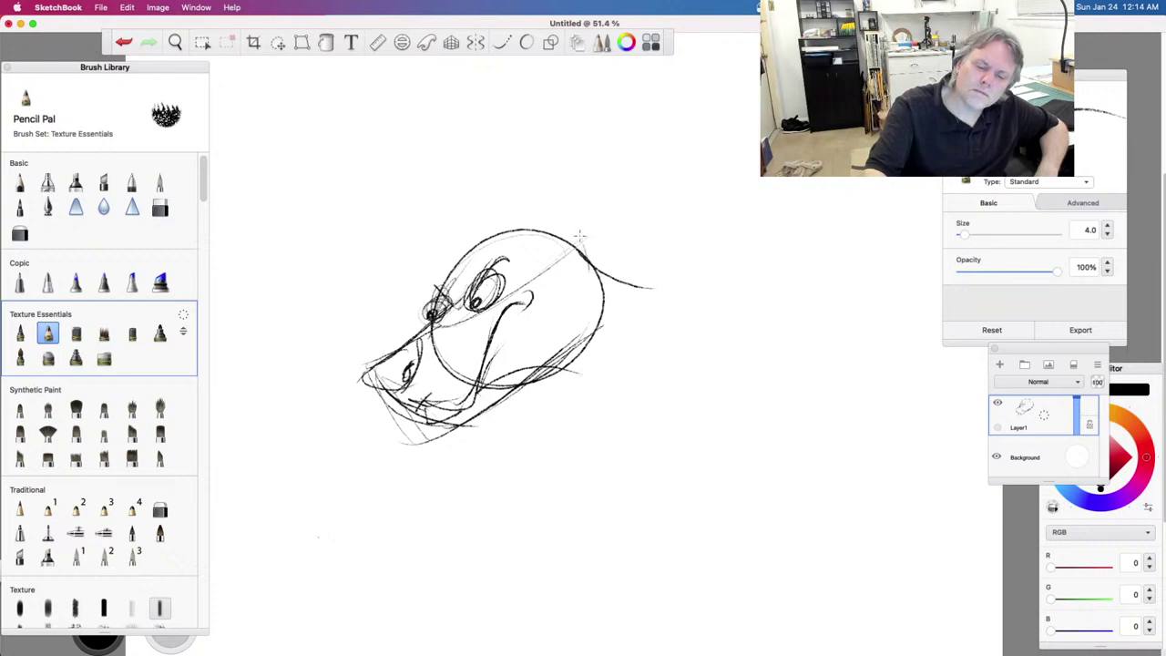
mouse_move(585, 267)
mouse_down()
mouse_move(597, 299)
mouse_move(566, 333)
mouse_move(592, 256)
mouse_move(601, 264)
mouse_move(513, 240)
mouse_up()
mouse_move(589, 246)
mouse_down()
mouse_move(537, 178)
mouse_move(419, 202)
mouse_move(553, 223)
mouse_move(626, 279)
mouse_move(619, 331)
mouse_move(585, 317)
mouse_move(486, 381)
mouse_move(583, 377)
mouse_up()
mouse_move(477, 373)
mouse_down()
mouse_move(464, 402)
mouse_move(417, 402)
mouse_move(410, 419)
mouse_move(392, 381)
mouse_move(425, 345)
mouse_move(355, 384)
mouse_move(398, 376)
mouse_up()
mouse_move(424, 320)
mouse_down()
mouse_move(455, 301)
mouse_move(483, 252)
mouse_move(511, 252)
mouse_move(476, 286)
mouse_move(425, 281)
mouse_up()
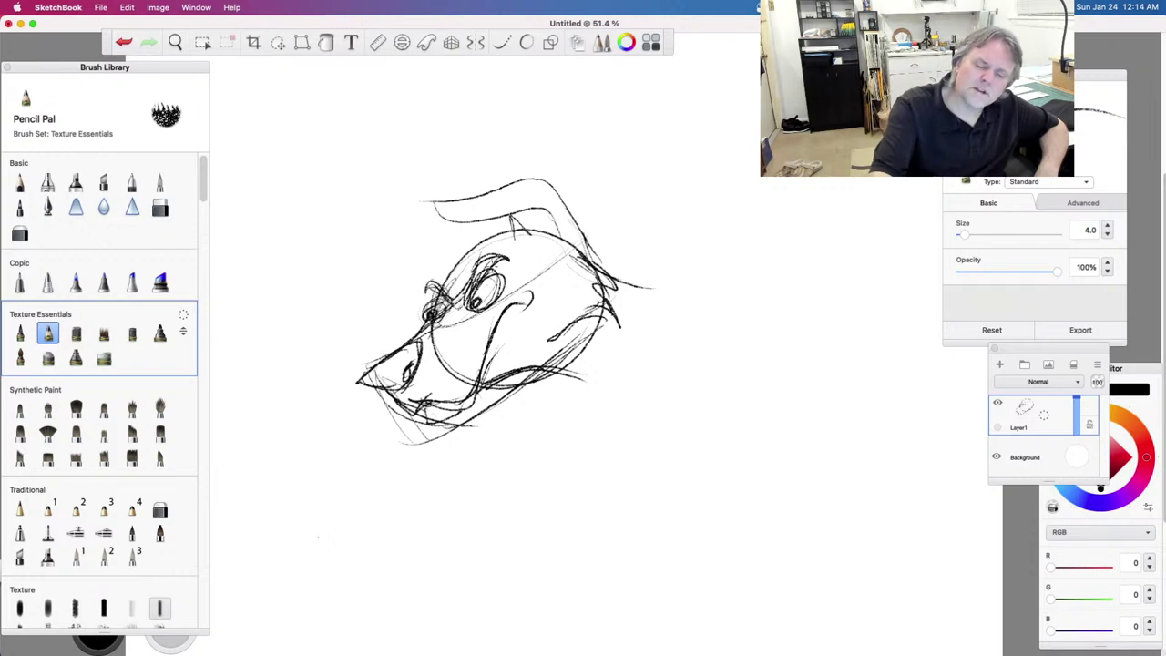
Step: Sketch the jagged forehead fur and far ear, and darken the brow, near eye and nose with shading
mouse_move(466, 244)
mouse_down()
mouse_move(372, 271)
mouse_move(445, 272)
mouse_up()
mouse_move(514, 229)
mouse_down()
mouse_move(472, 240)
mouse_move(454, 264)
mouse_move(454, 304)
mouse_move(507, 261)
mouse_move(479, 268)
mouse_up()
mouse_move(475, 264)
mouse_down()
mouse_move(462, 310)
mouse_move(432, 315)
mouse_up()
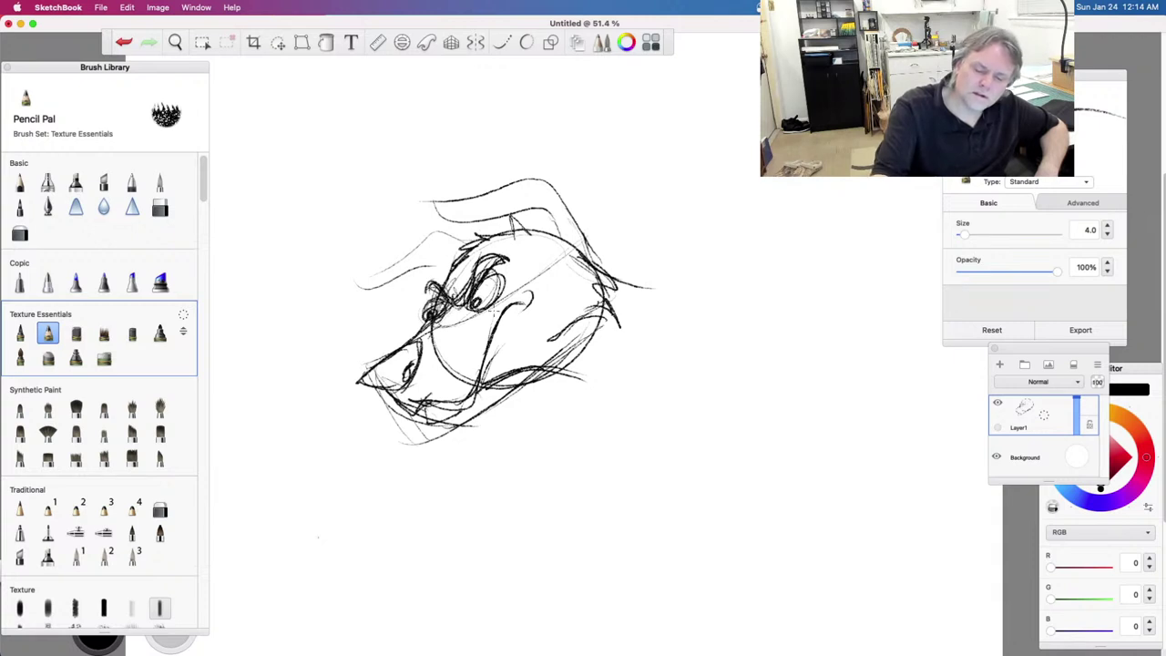
drag(507, 274, 483, 316)
drag(503, 279, 478, 304)
mouse_move(376, 376)
mouse_down()
mouse_move(401, 384)
mouse_move(371, 372)
mouse_move(395, 355)
mouse_move(412, 377)
mouse_up()
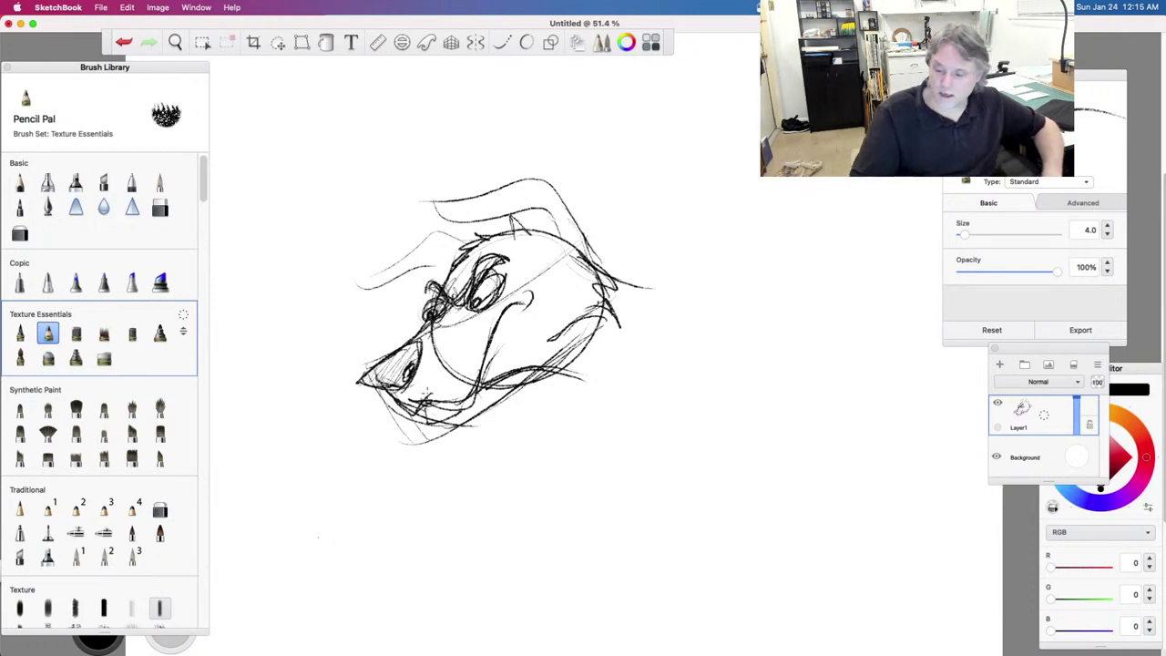
Step: Fade the sketch layer to a faint opacity and add a new layer above it
drag(1081, 406, 1074, 433)
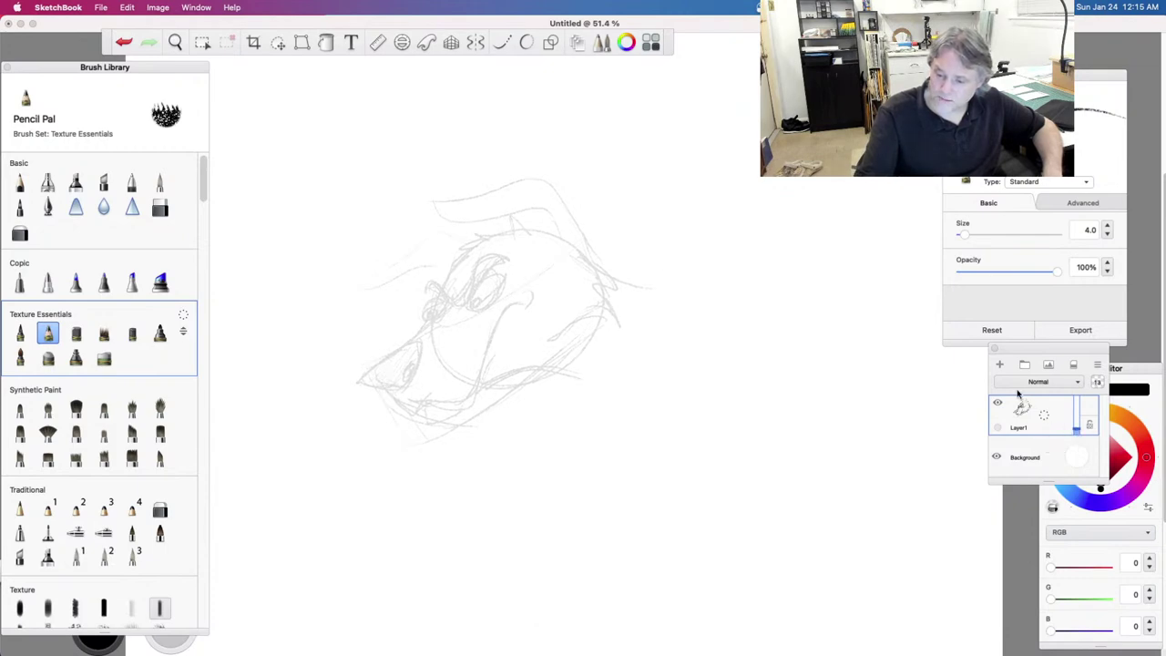
click(999, 363)
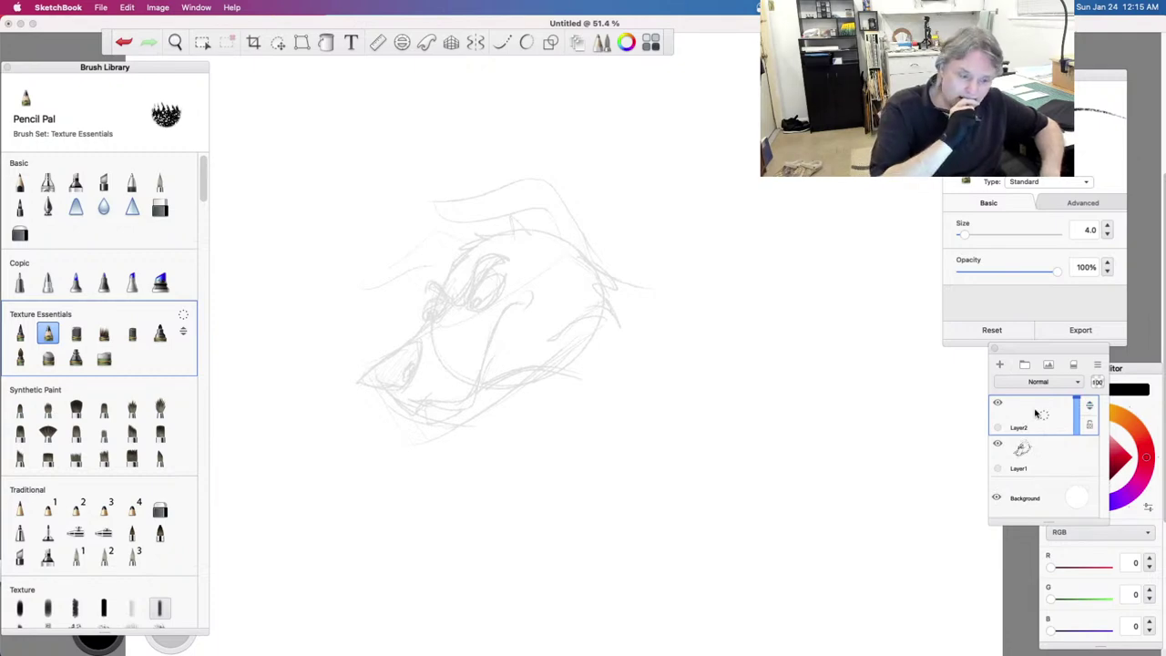
Step: Choose the Basic set's Inking Pen and reduce its size to 10.8, undoing the test strokes
click(47, 208)
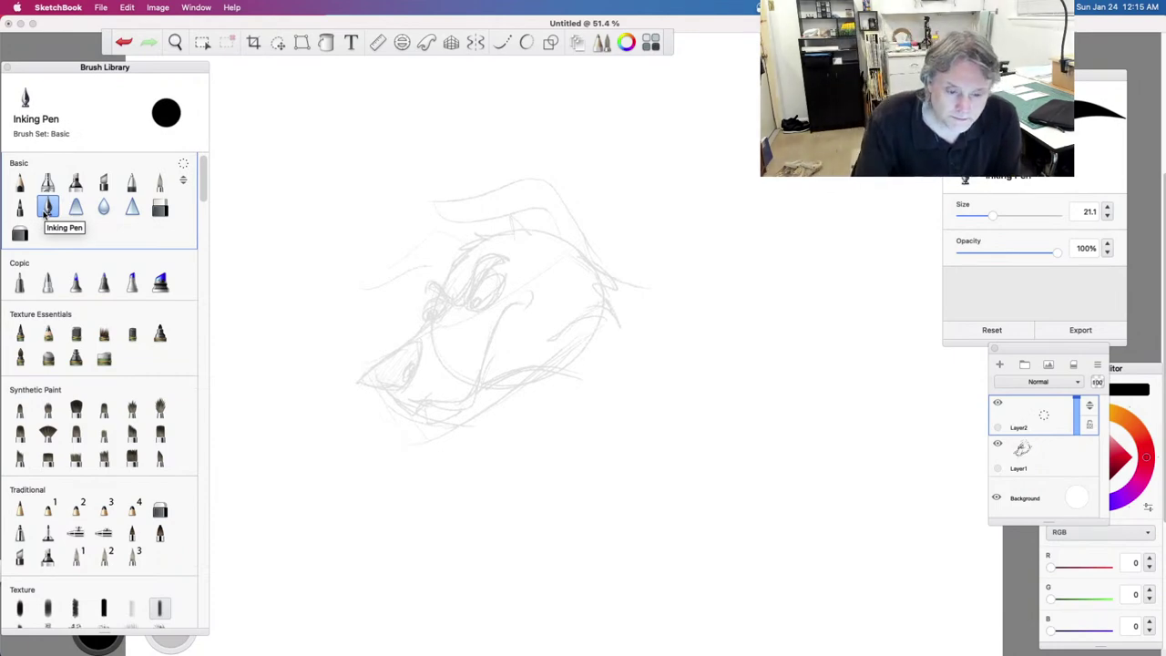
drag(677, 194, 618, 193)
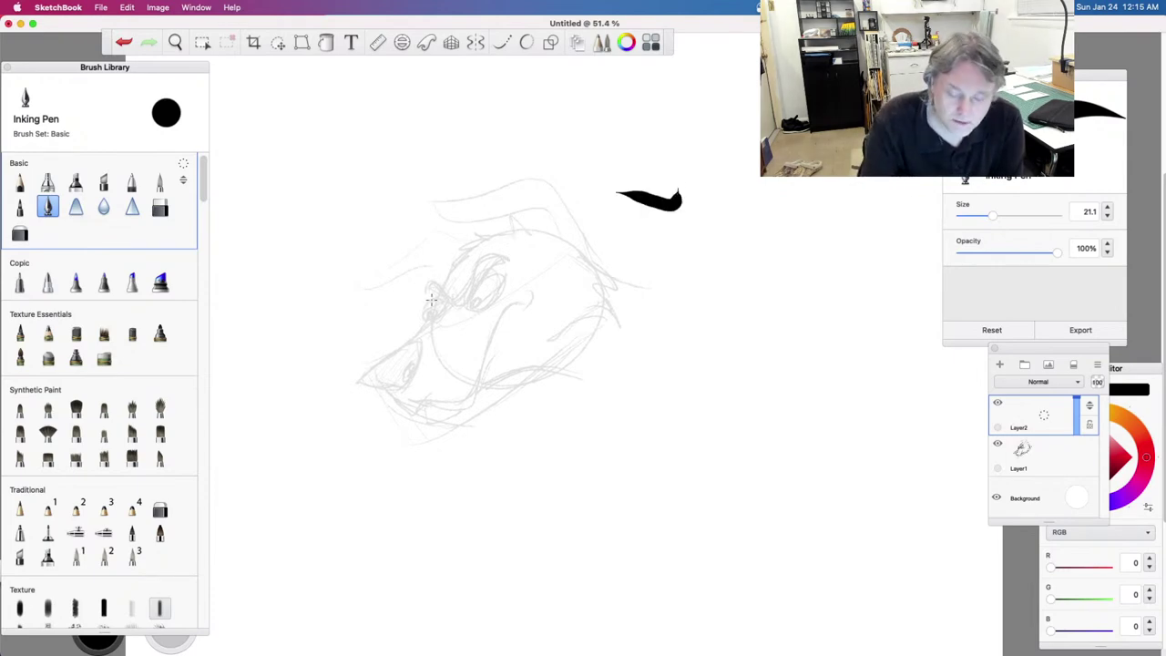
key(super+z)
drag(994, 219, 978, 222)
mouse_move(509, 232)
mouse_down()
mouse_move(466, 229)
mouse_move(497, 238)
mouse_up()
key(cmd+z)
key(cmd+z)
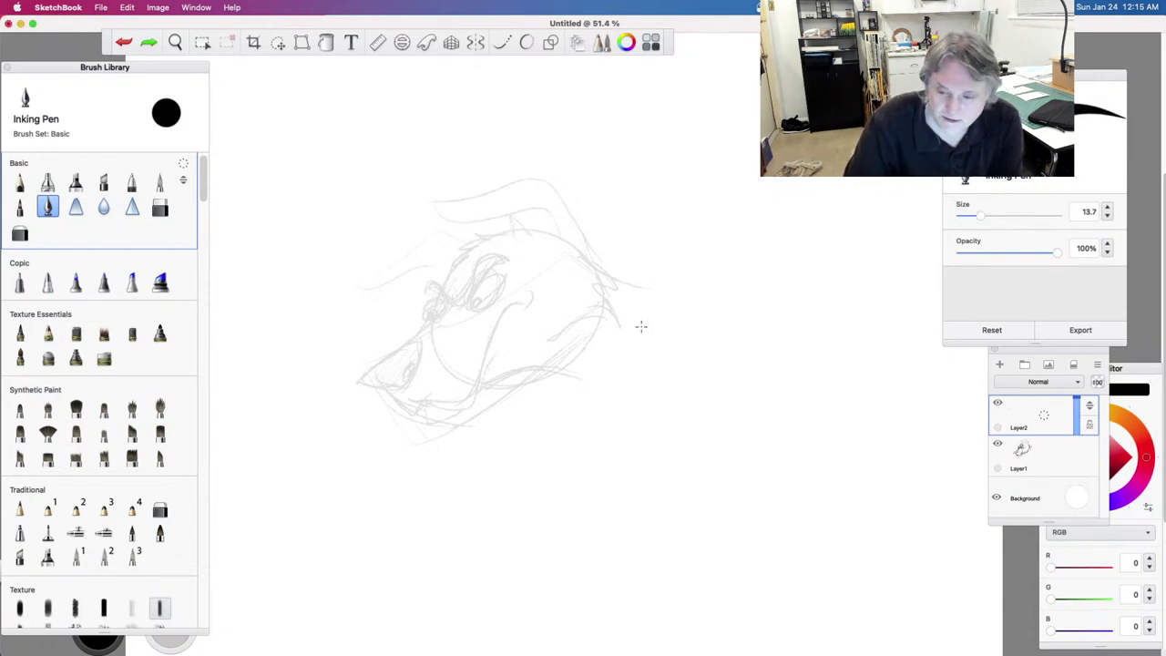
drag(984, 219, 954, 224)
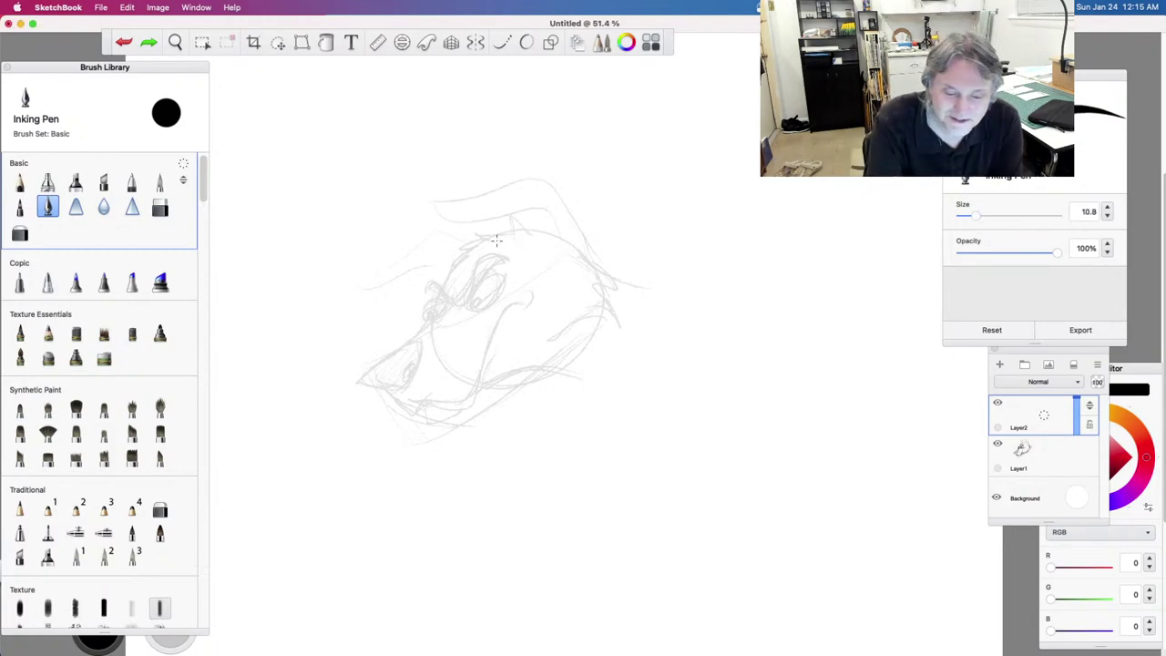
Step: Ink the jagged fur along the forehead, undoing the unwanted strokes above the near eye
mouse_move(511, 231)
mouse_down()
mouse_move(450, 248)
mouse_move(484, 239)
mouse_move(441, 284)
mouse_move(489, 251)
mouse_up()
key(ctrl+z)
drag(481, 262, 511, 246)
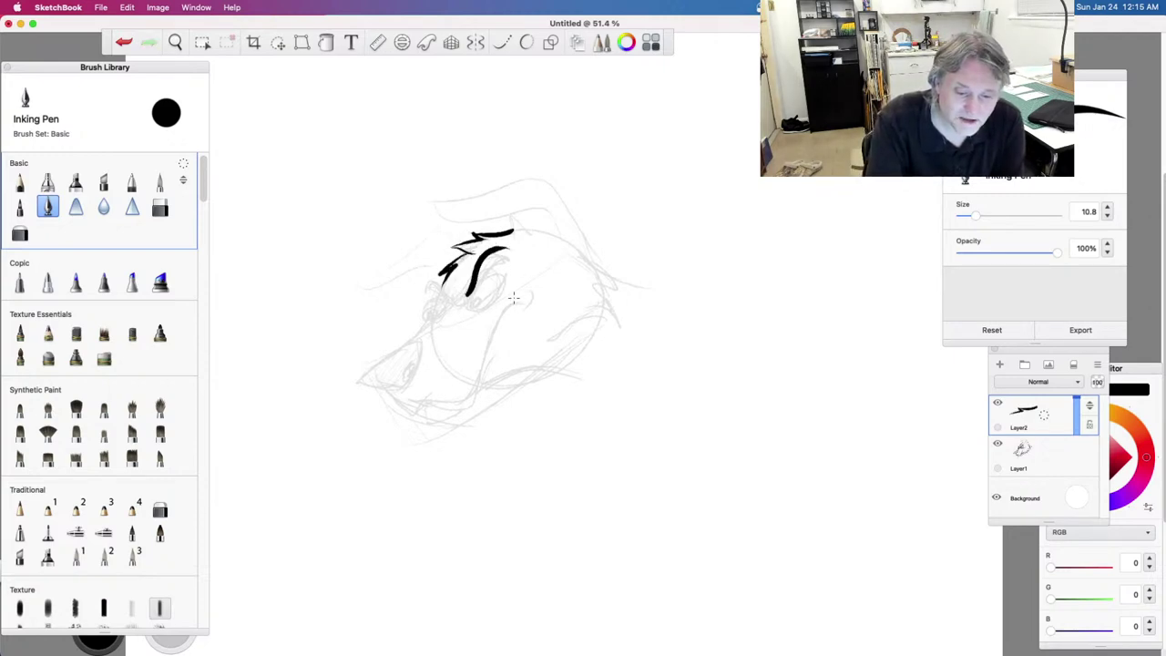
key(super+z)
key(super+z)
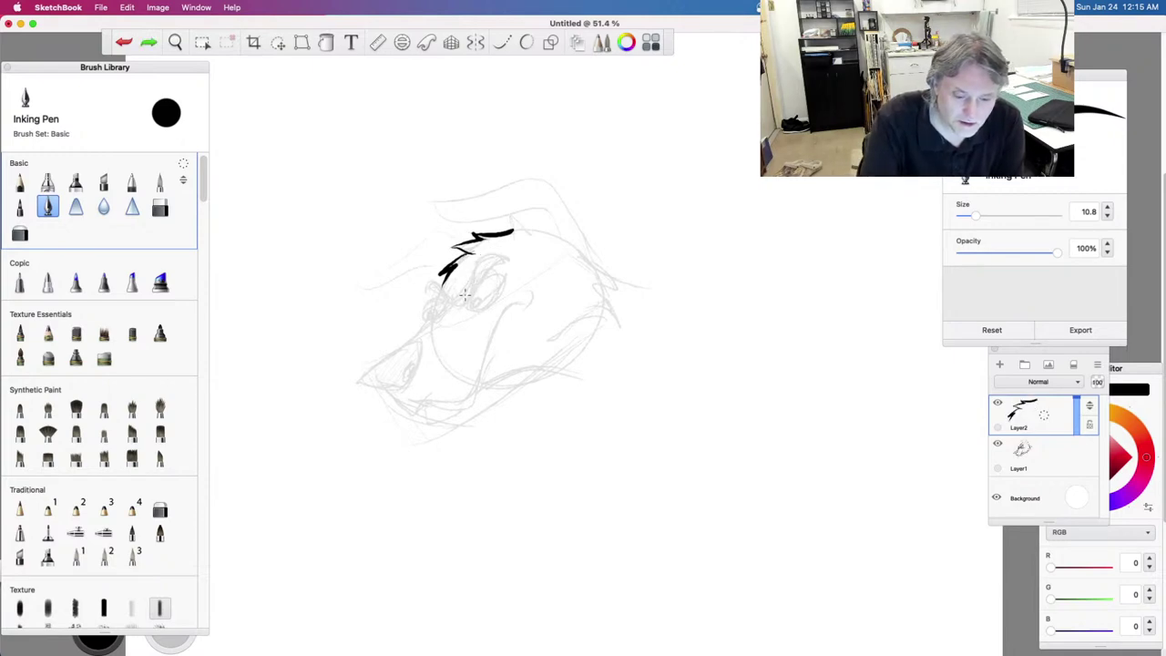
drag(461, 297, 489, 247)
drag(480, 259, 496, 254)
key(super+z)
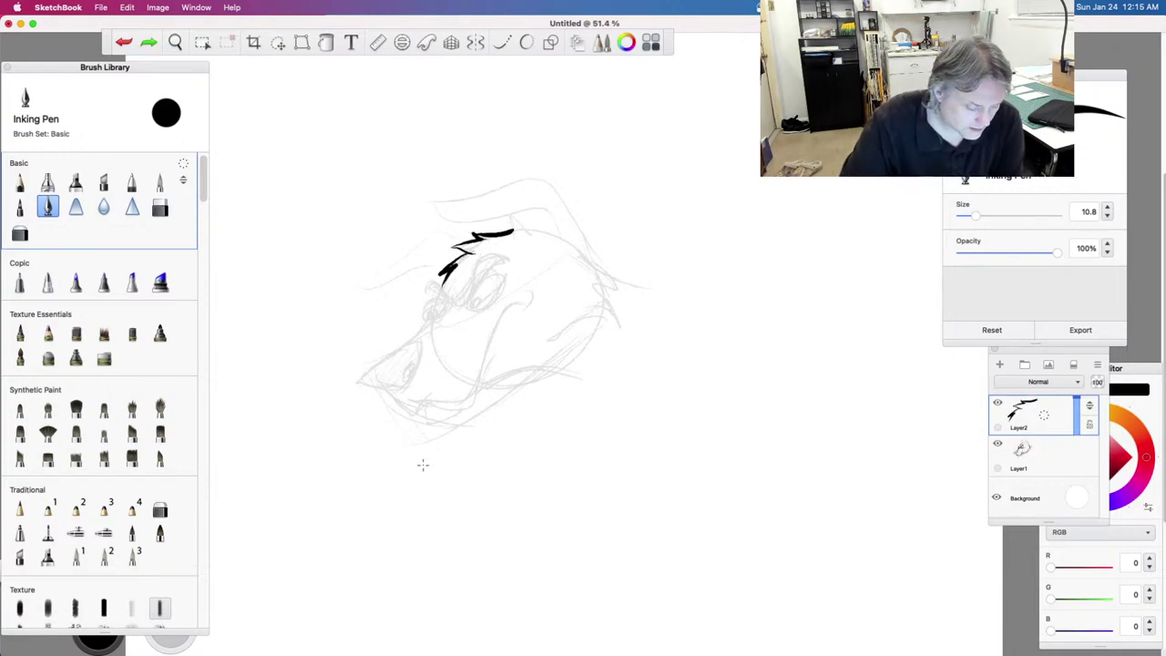
Step: Ink the angry brows and both eyes with their pupils, undoing and redrawing the near eye
mouse_move(456, 297)
mouse_down()
mouse_move(485, 253)
mouse_move(513, 254)
mouse_move(451, 304)
mouse_move(418, 284)
mouse_move(415, 306)
mouse_move(438, 294)
mouse_move(490, 306)
mouse_move(497, 271)
mouse_move(475, 303)
mouse_up()
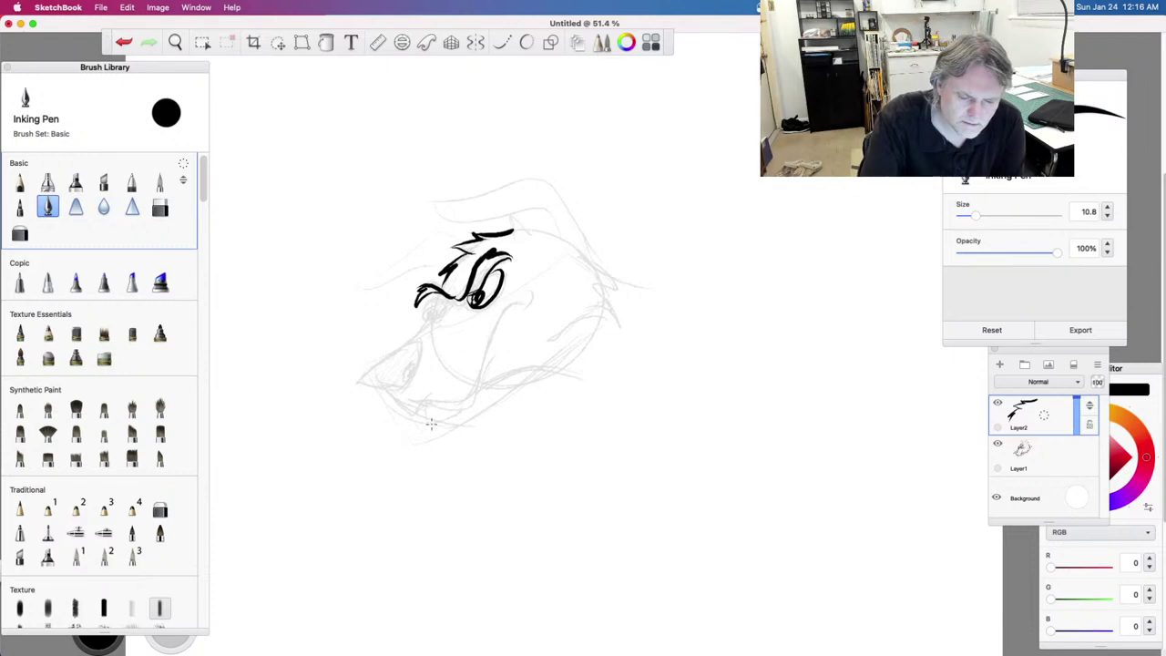
key(super+z)
key(super+z)
mouse_move(484, 281)
mouse_down()
mouse_move(462, 301)
mouse_move(481, 314)
mouse_move(505, 270)
mouse_move(524, 280)
mouse_up()
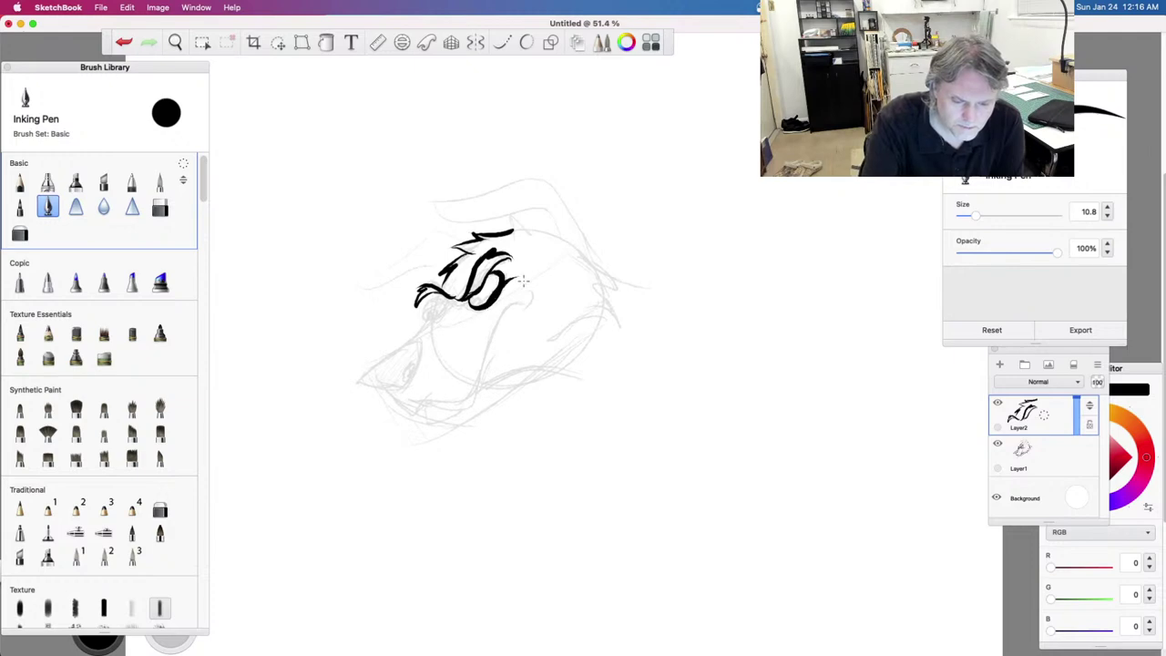
drag(481, 315, 486, 303)
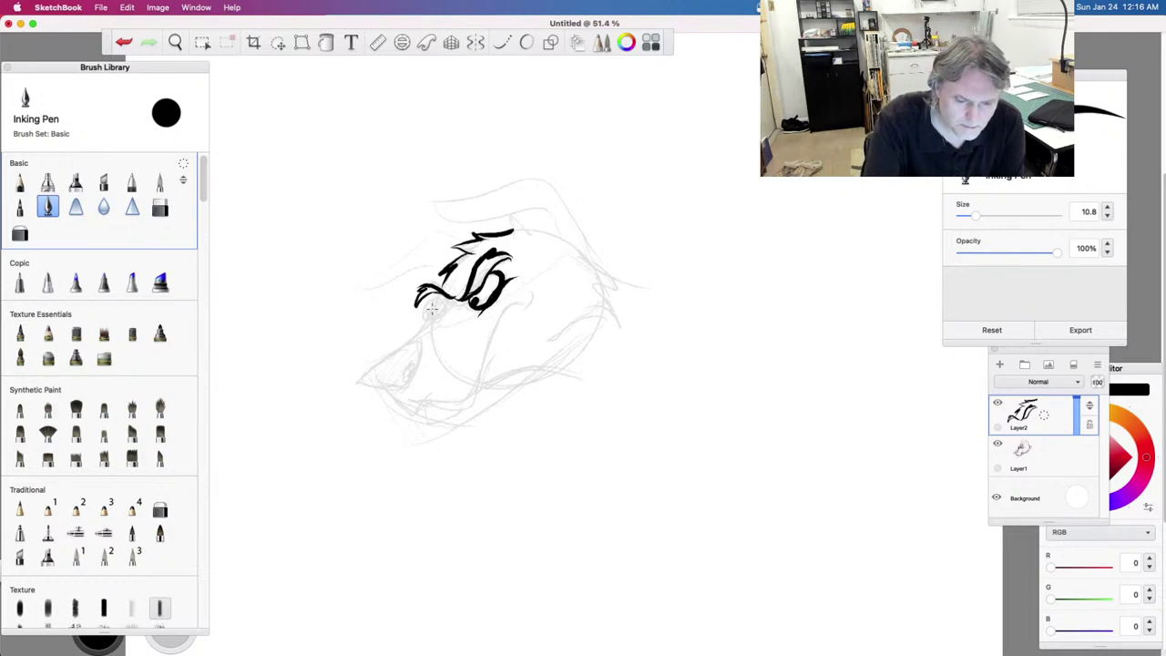
mouse_move(432, 304)
mouse_down()
mouse_move(450, 301)
mouse_move(439, 308)
mouse_move(441, 297)
mouse_up()
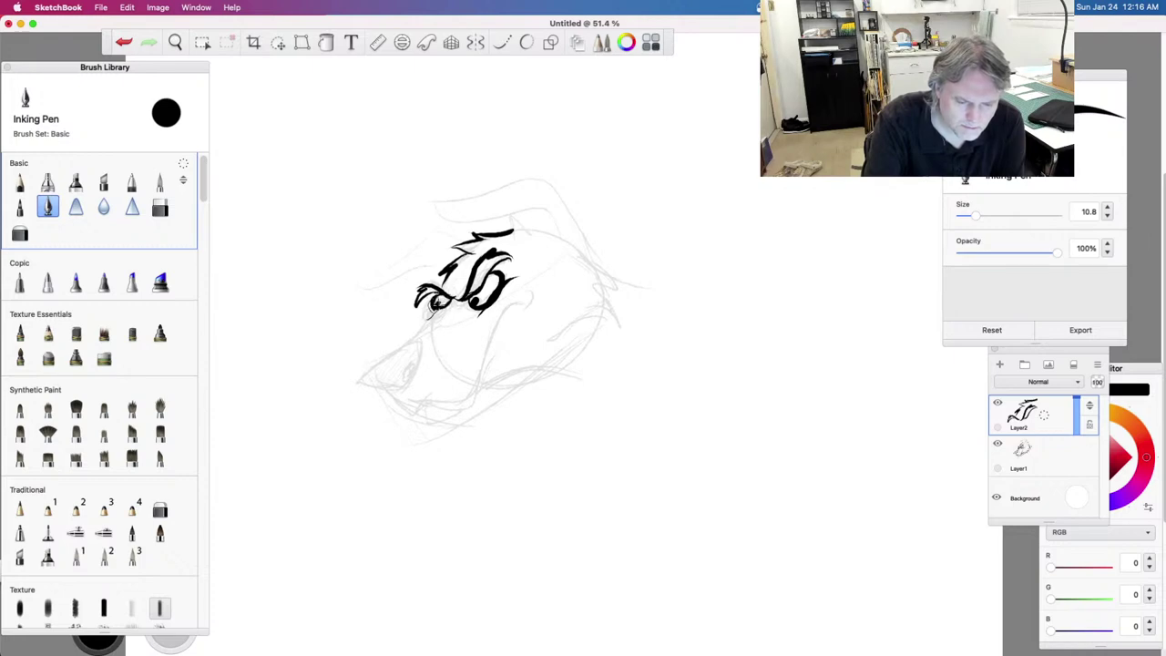
Step: Ink the muzzle bridge, nose and nostril, the curved mouth line with its cheek crease, and the lower jaw
mouse_move(431, 311)
mouse_down()
mouse_move(355, 381)
mouse_move(407, 390)
mouse_move(421, 343)
mouse_up()
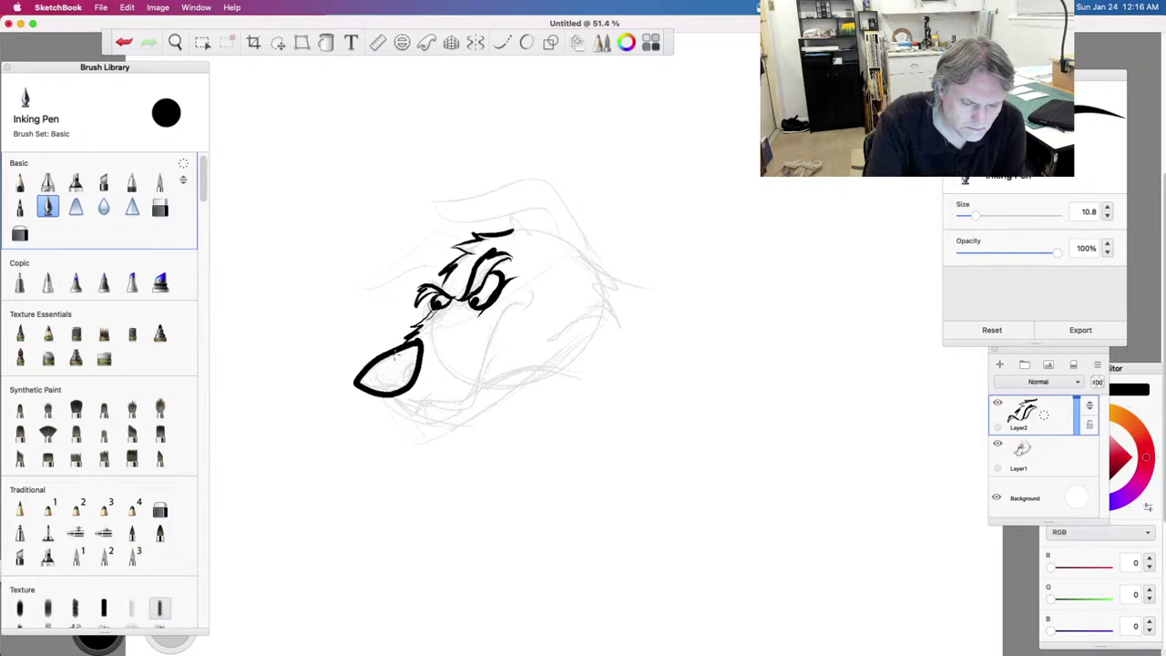
mouse_move(409, 372)
mouse_down()
mouse_move(415, 359)
mouse_move(374, 390)
mouse_move(458, 410)
mouse_move(513, 306)
mouse_move(521, 297)
mouse_move(532, 308)
mouse_up()
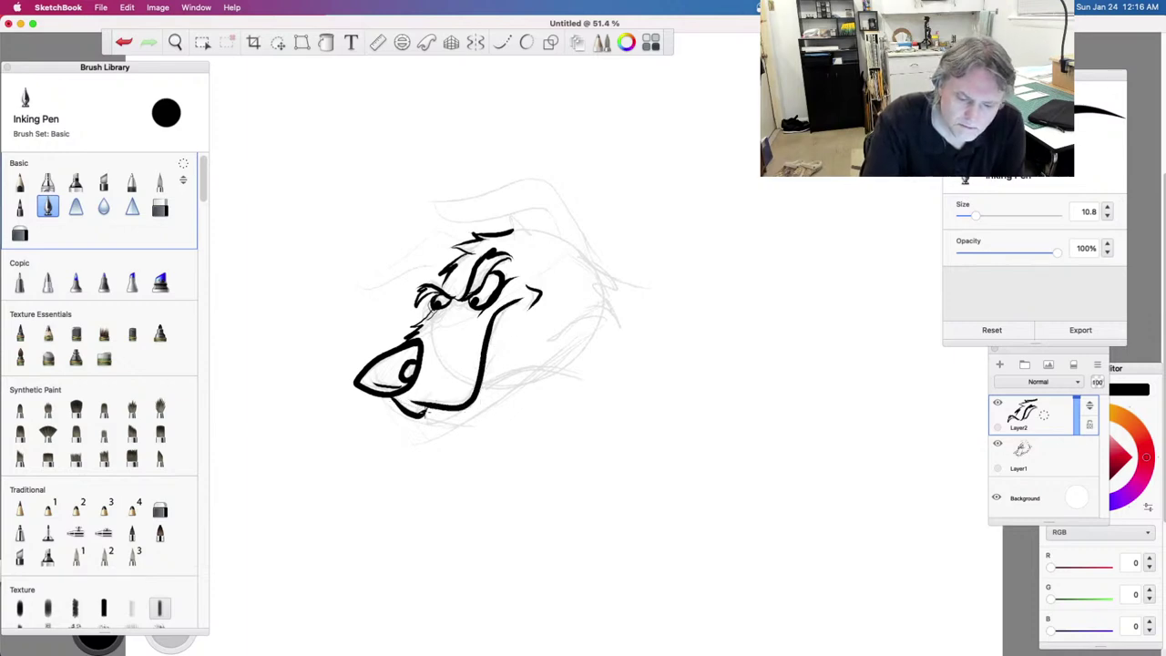
mouse_move(427, 420)
mouse_down()
mouse_move(451, 428)
mouse_move(458, 408)
mouse_move(521, 369)
mouse_up()
mouse_move(556, 238)
mouse_down()
mouse_move(639, 294)
mouse_move(596, 300)
mouse_move(539, 357)
mouse_up()
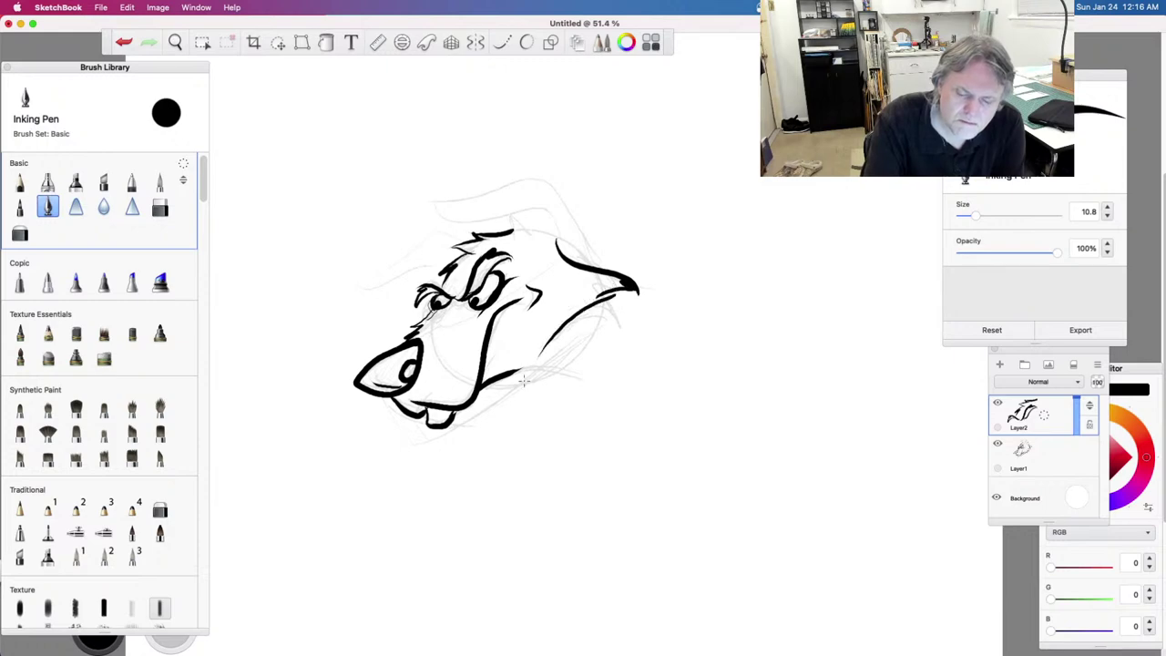
key(super+z)
key(super+z)
key(super+z)
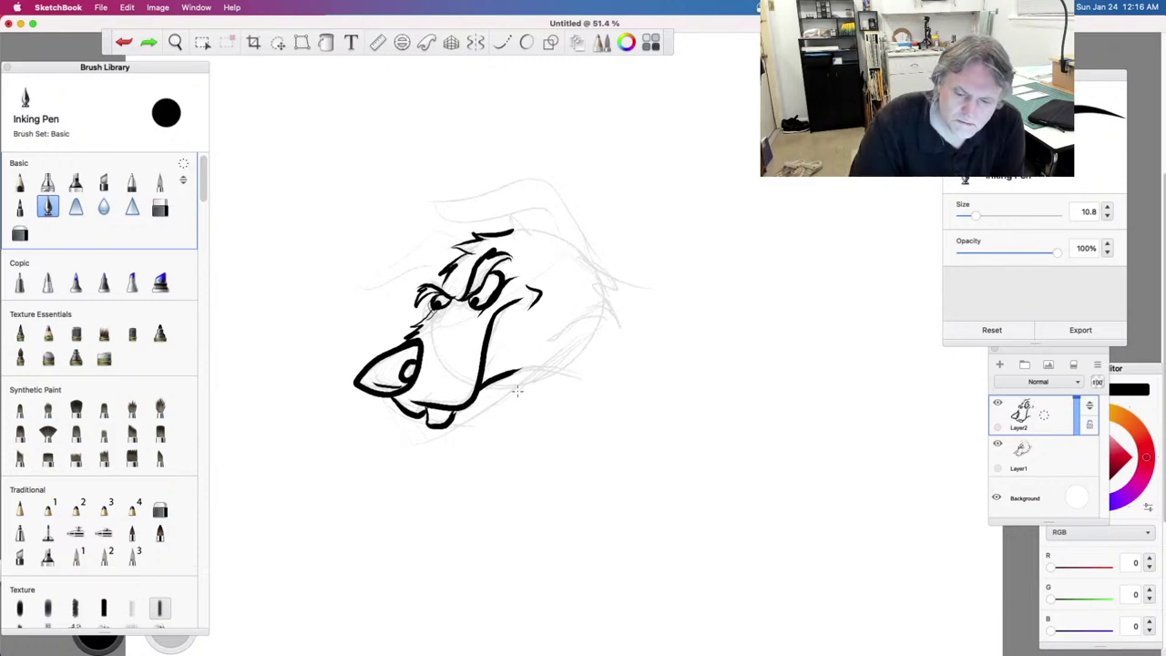
drag(556, 248, 622, 273)
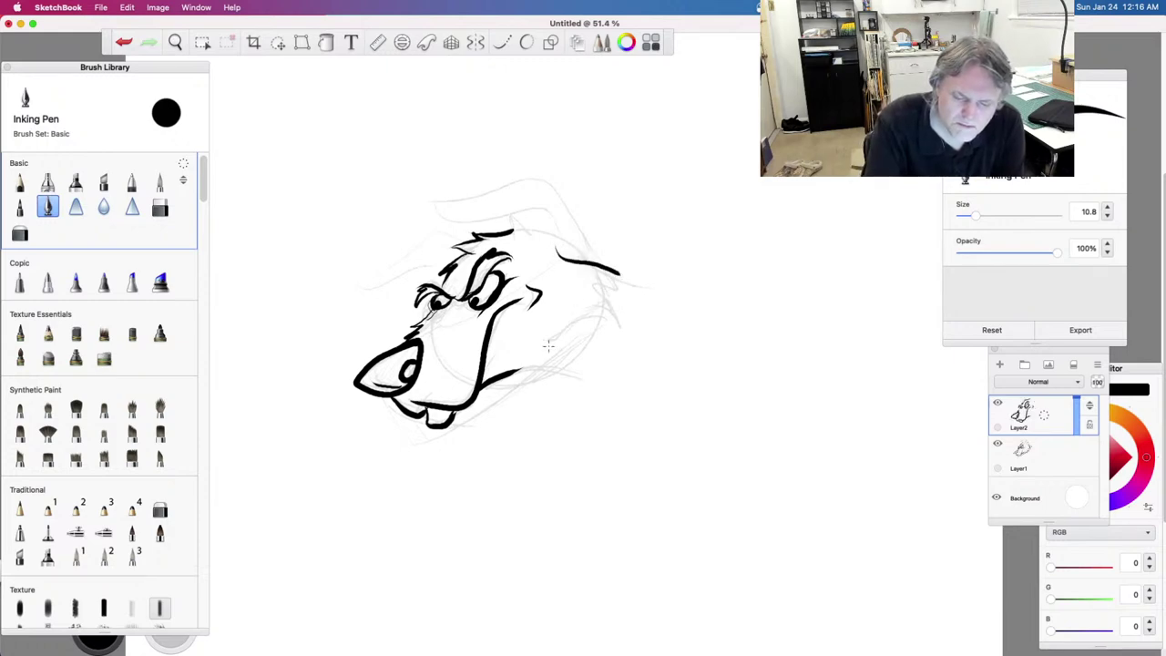
drag(535, 350, 609, 314)
drag(632, 276, 589, 288)
key(super+z)
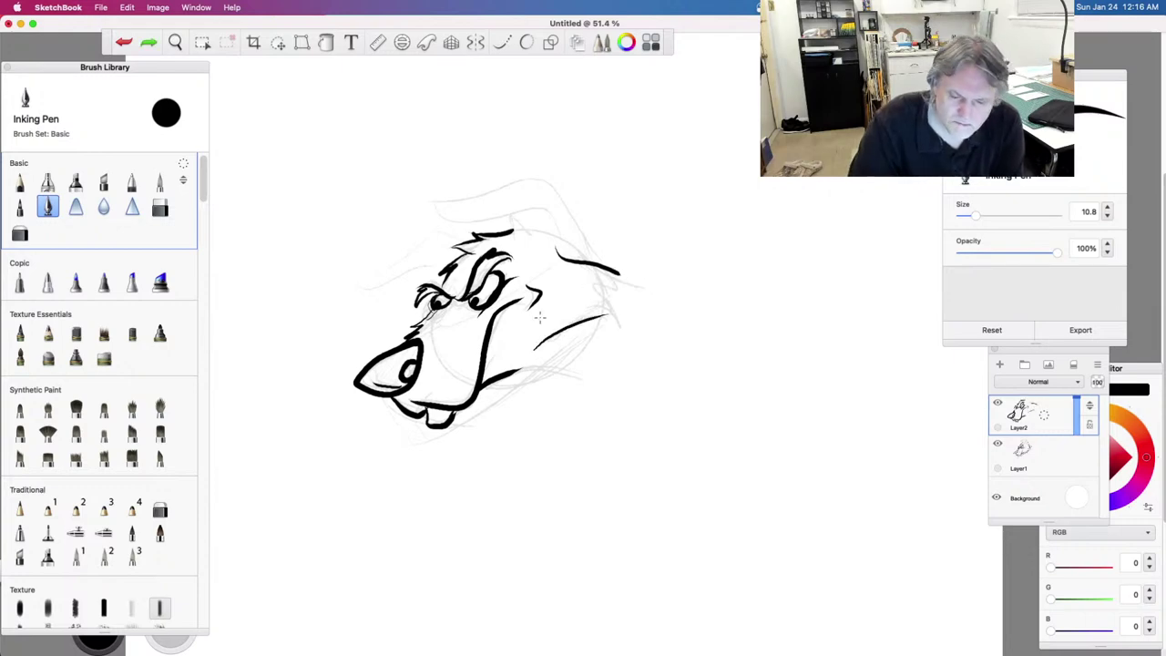
key(super+z)
key(super+z)
Step: Ink the pointed cheek fur behind the head, both ears and the neck line below the jaw
mouse_move(559, 246)
mouse_down()
mouse_move(632, 288)
mouse_move(589, 299)
mouse_move(526, 344)
mouse_up()
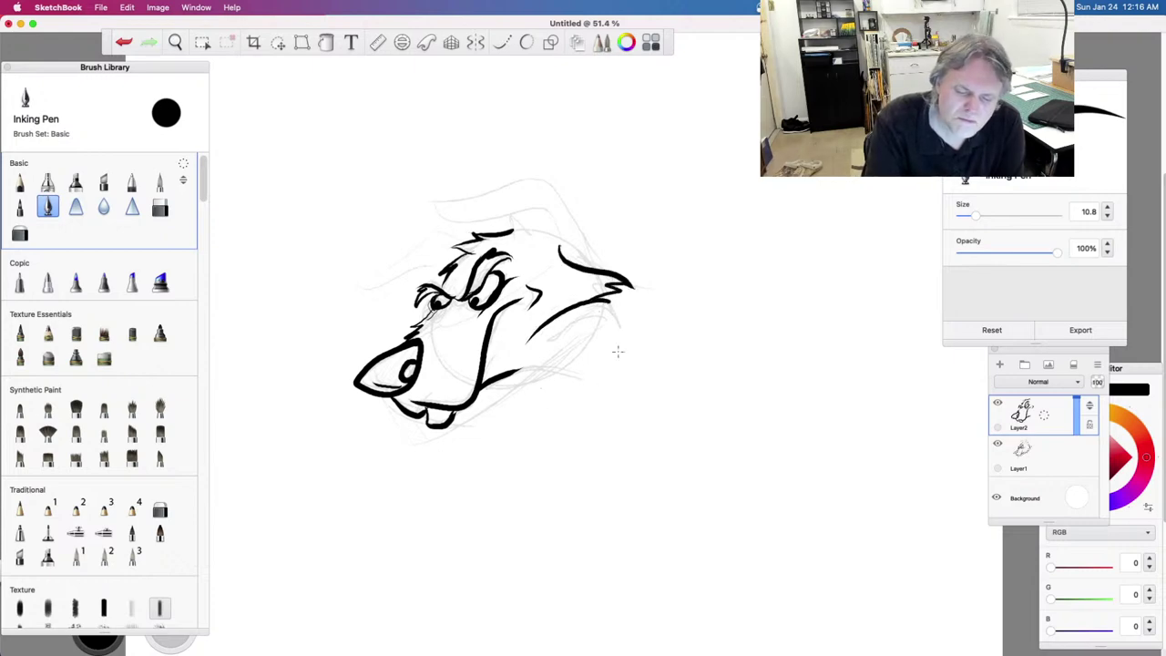
mouse_move(602, 263)
mouse_down()
mouse_move(552, 192)
mouse_move(413, 205)
mouse_move(456, 218)
mouse_move(514, 212)
mouse_move(588, 254)
mouse_up()
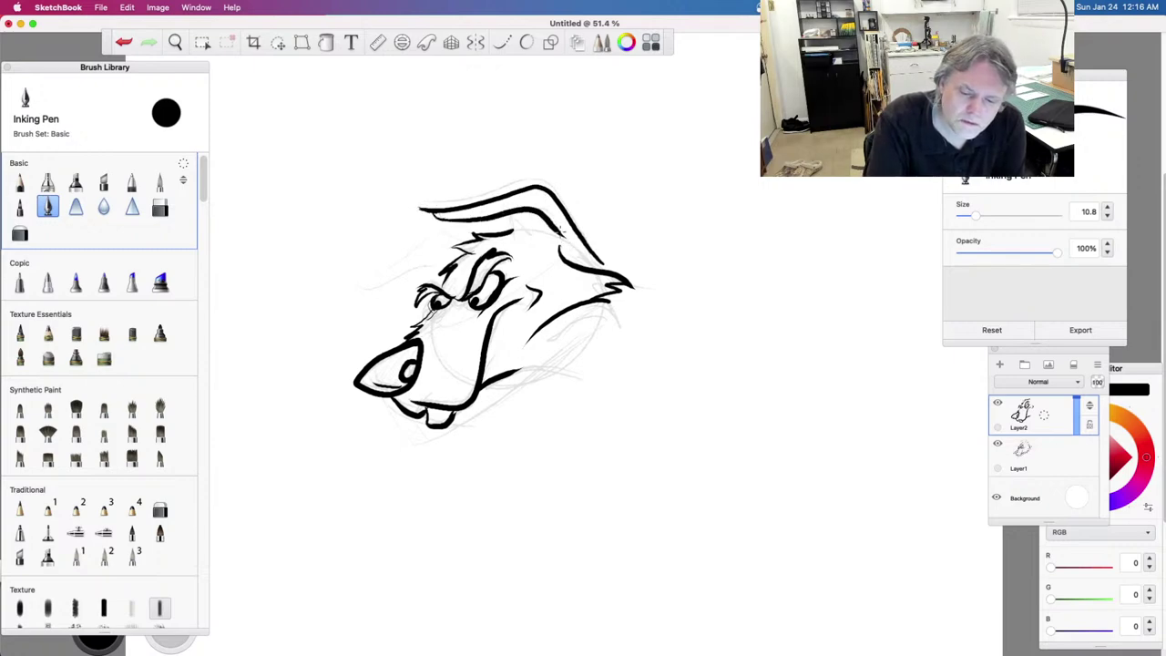
drag(508, 215, 525, 239)
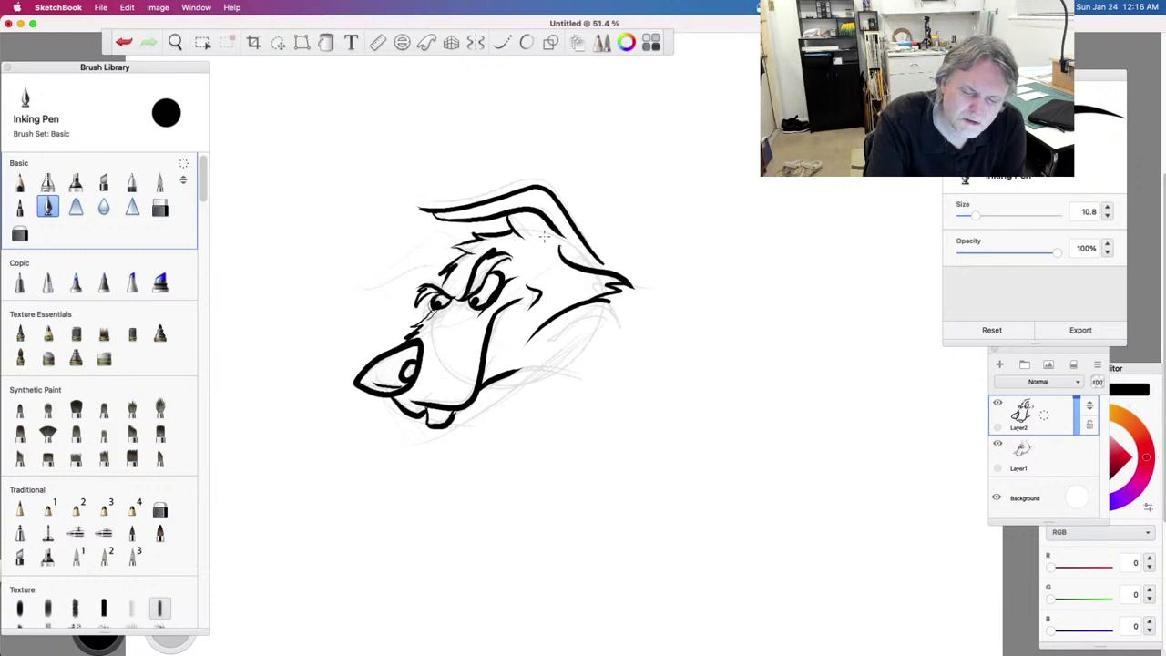
mouse_move(450, 235)
mouse_down()
mouse_move(350, 298)
mouse_move(454, 250)
mouse_up()
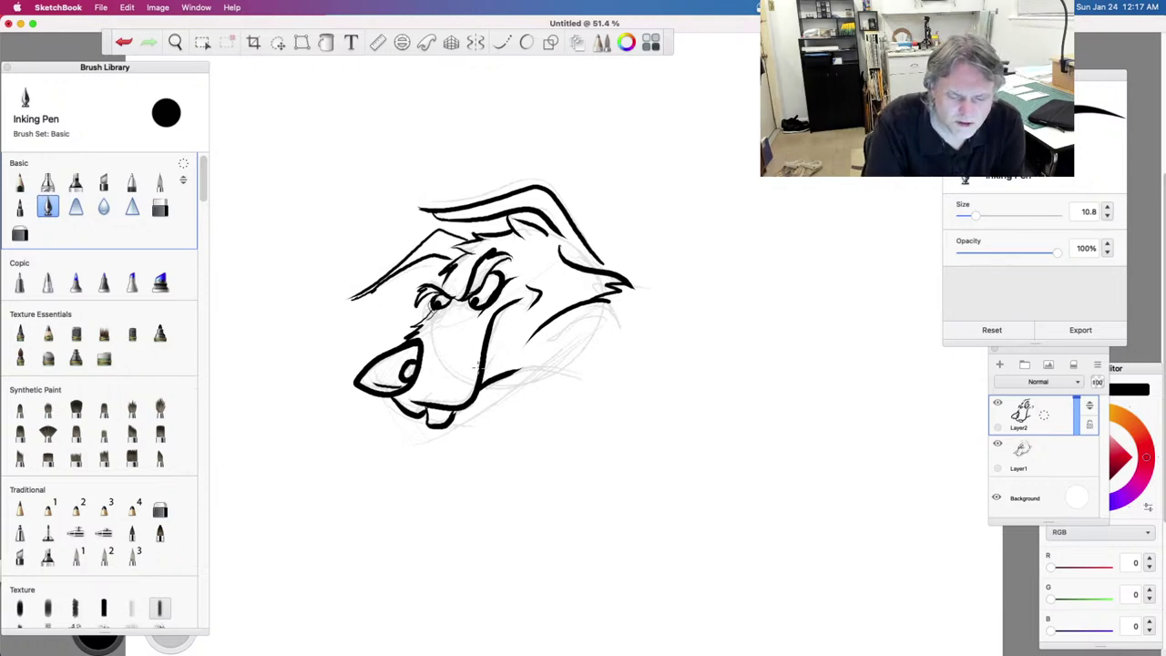
drag(506, 375, 576, 375)
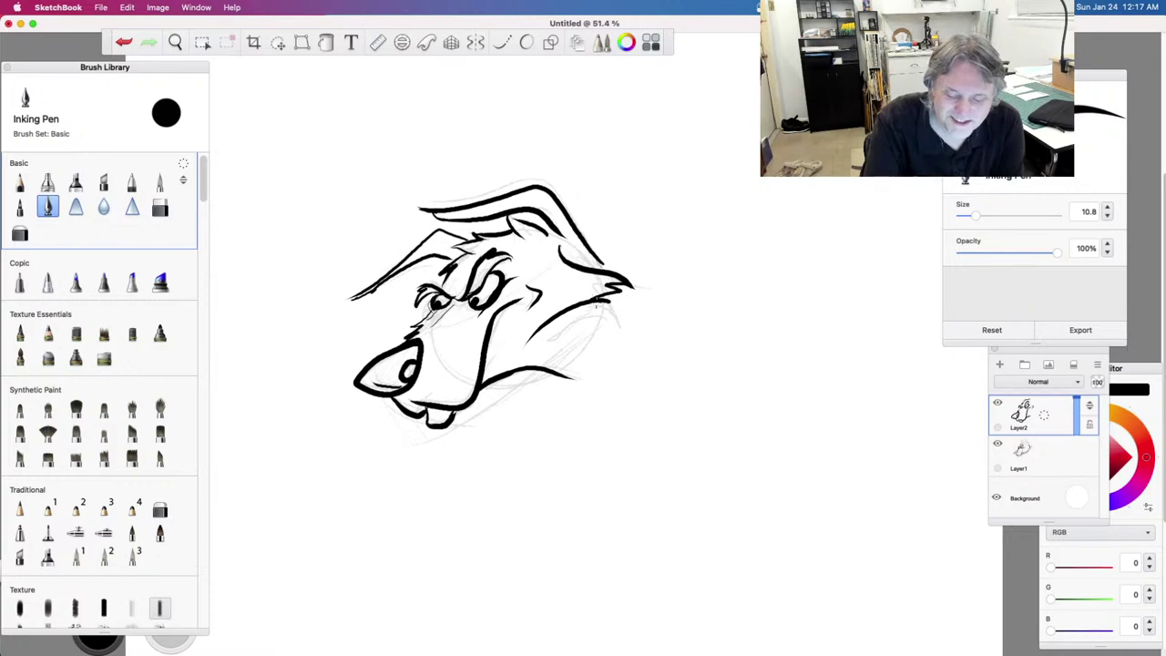
drag(576, 238, 596, 260)
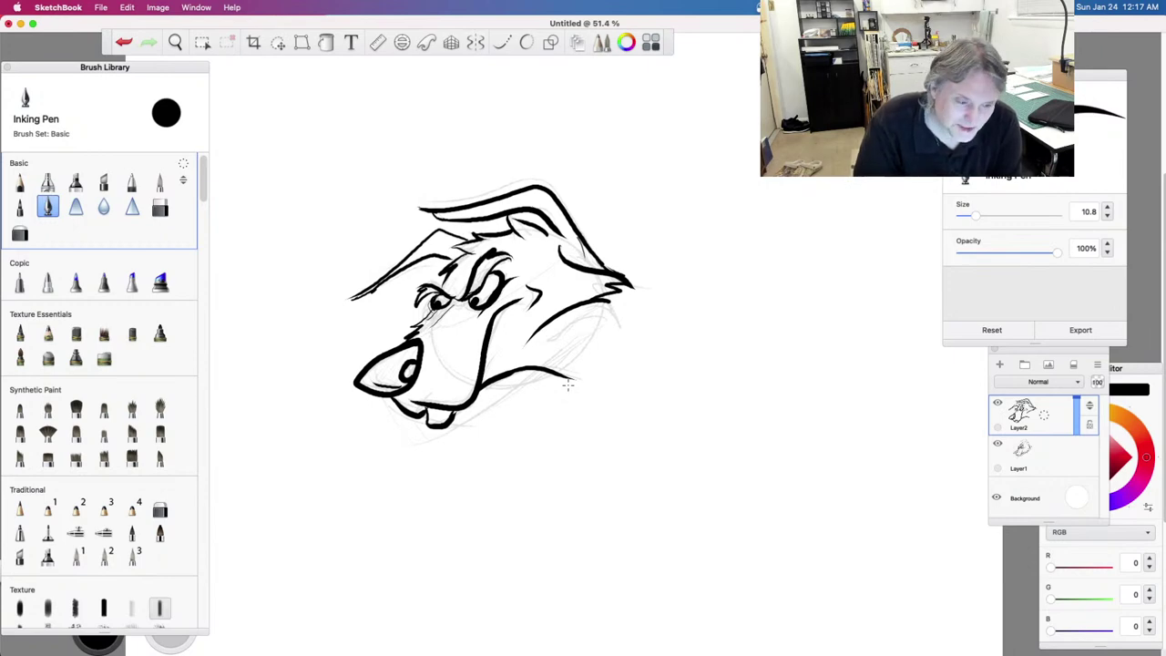
Step: Erase the near ear's lower back edge and the line behind the head, and return to Inking Pen
key(e)
mouse_move(606, 262)
mouse_down()
mouse_move(566, 262)
mouse_move(585, 245)
mouse_move(630, 265)
mouse_move(612, 273)
mouse_move(626, 274)
mouse_up()
click(48, 208)
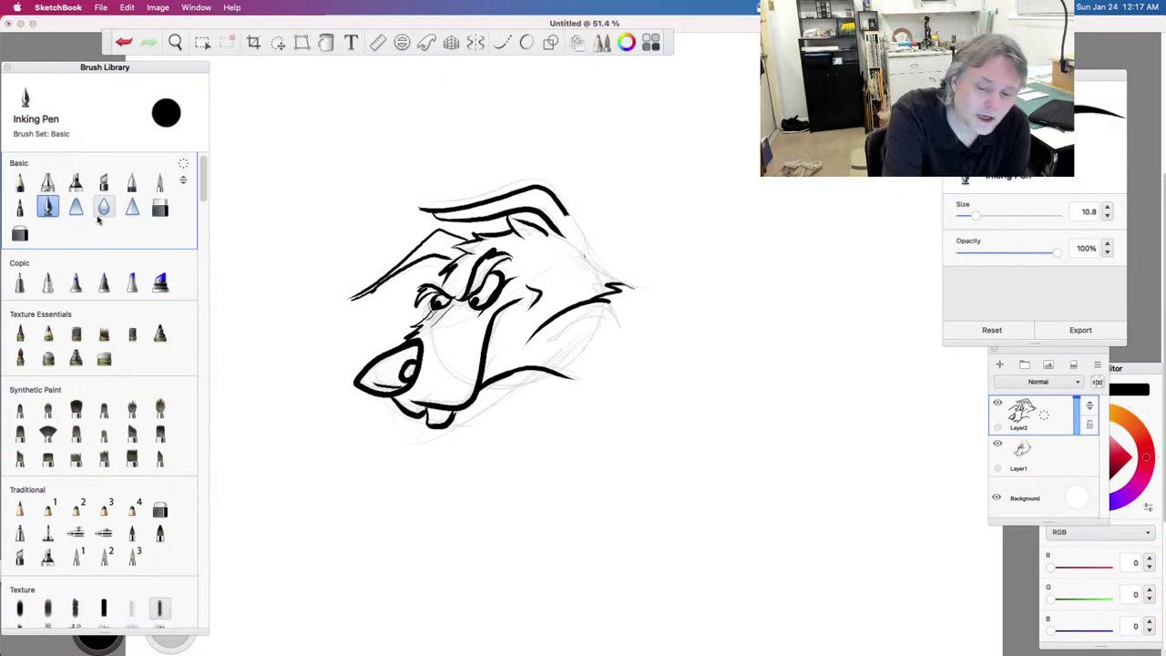
mouse_move(564, 218)
mouse_down()
mouse_move(605, 262)
mouse_move(566, 241)
mouse_move(628, 285)
mouse_up()
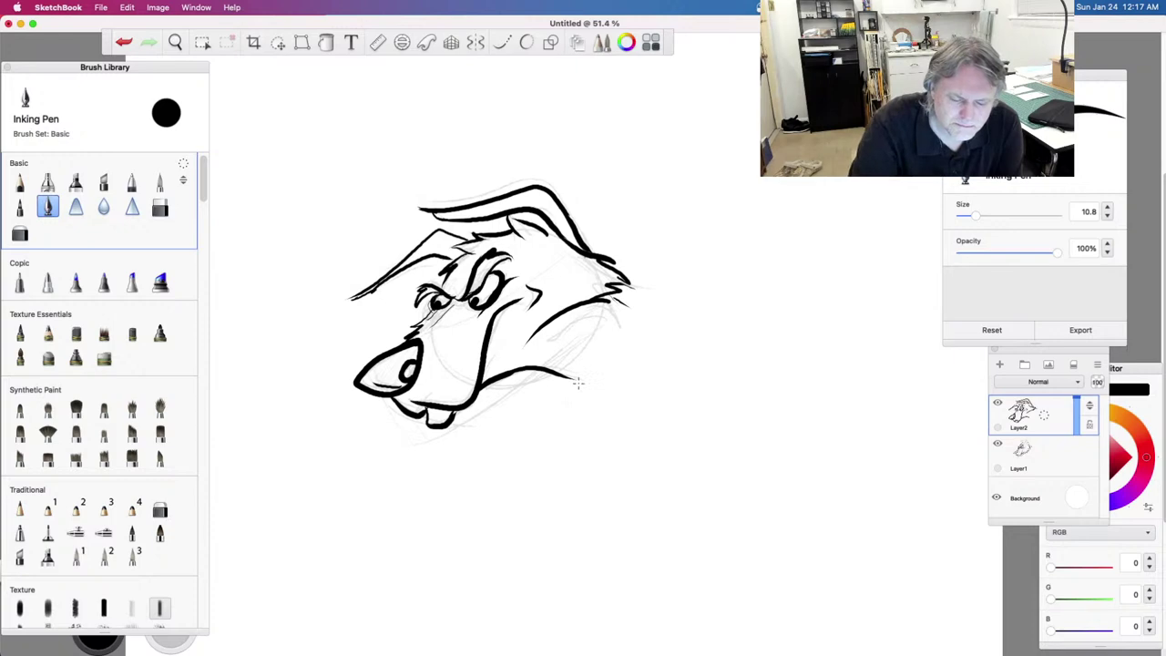
key(super+z)
key(super+z)
key(super+z)
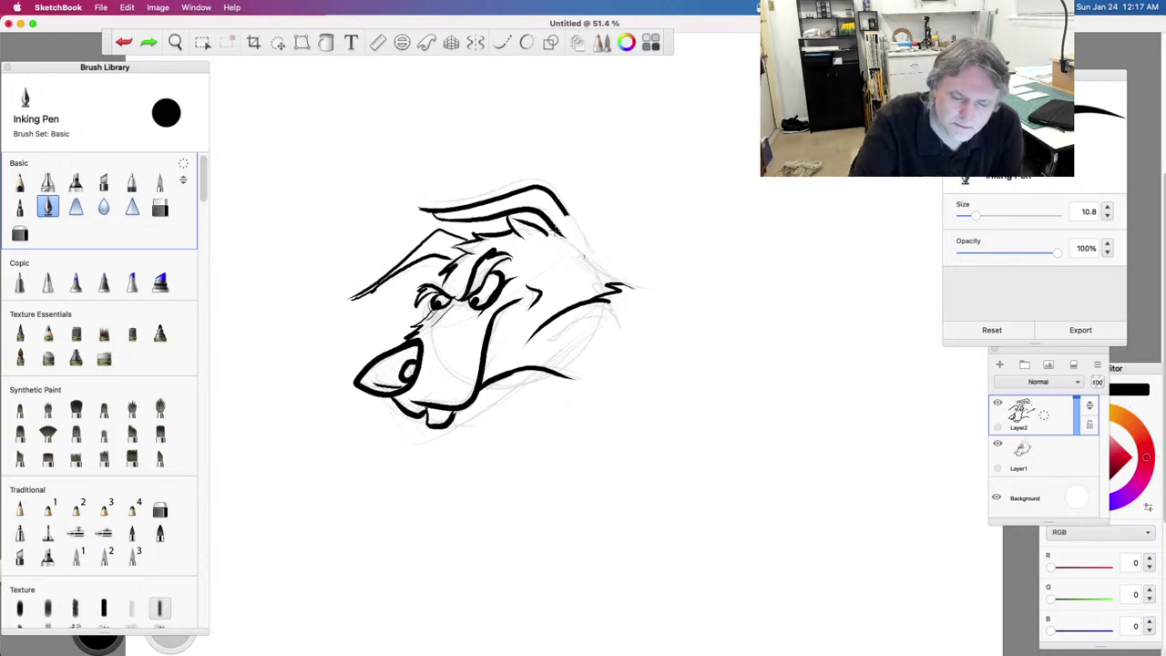
Step: Ink the back of the head, the shoulder and the upper leg line, and the chest line below the jaw, undoing and redrawing the chest line
mouse_move(571, 219)
mouse_down()
mouse_move(589, 284)
mouse_move(639, 289)
mouse_move(689, 357)
mouse_up()
drag(536, 370, 558, 415)
drag(683, 347, 724, 464)
drag(698, 410, 679, 479)
drag(549, 381, 560, 449)
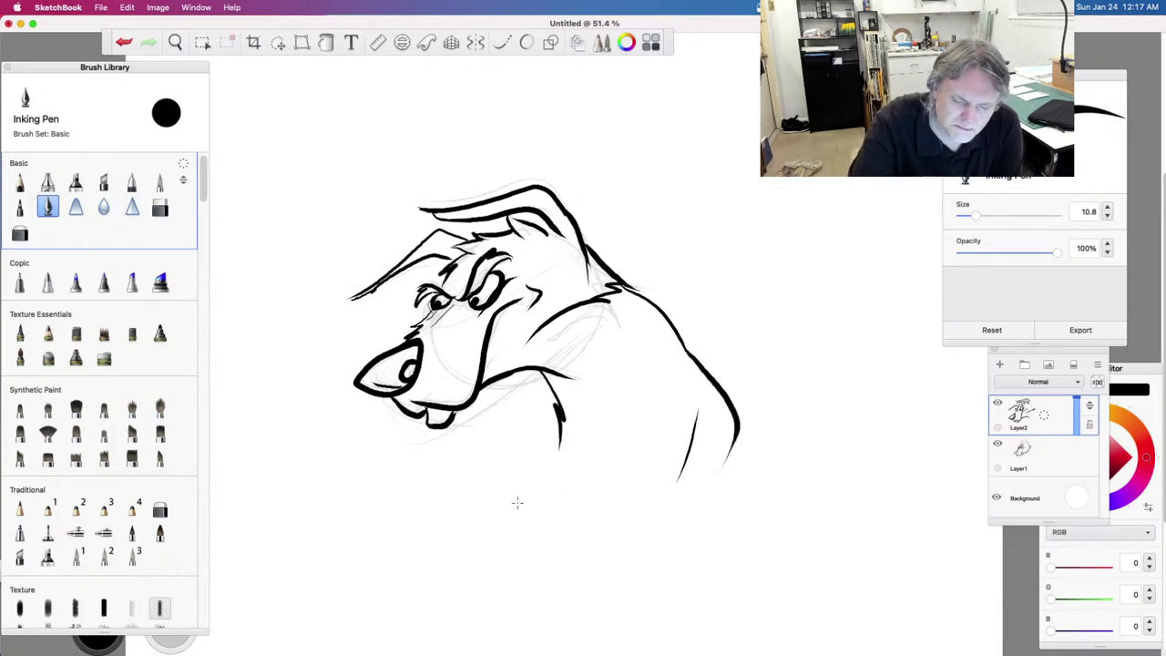
key(super+z)
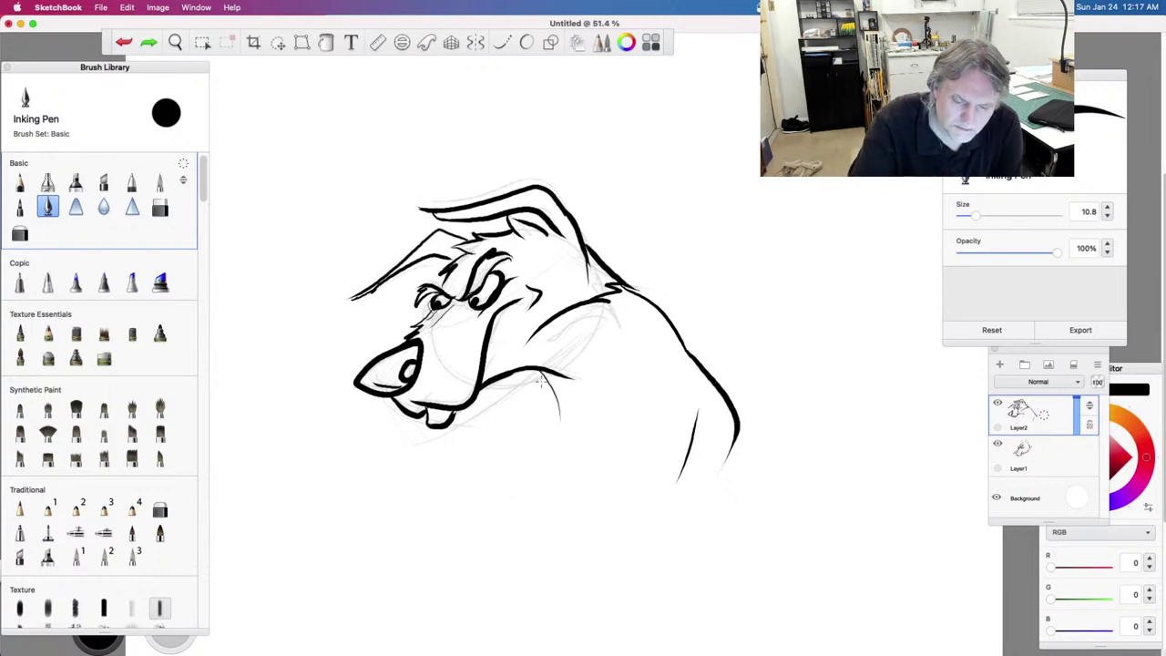
mouse_move(544, 369)
mouse_down()
mouse_move(545, 441)
mouse_move(551, 430)
mouse_move(541, 472)
mouse_up()
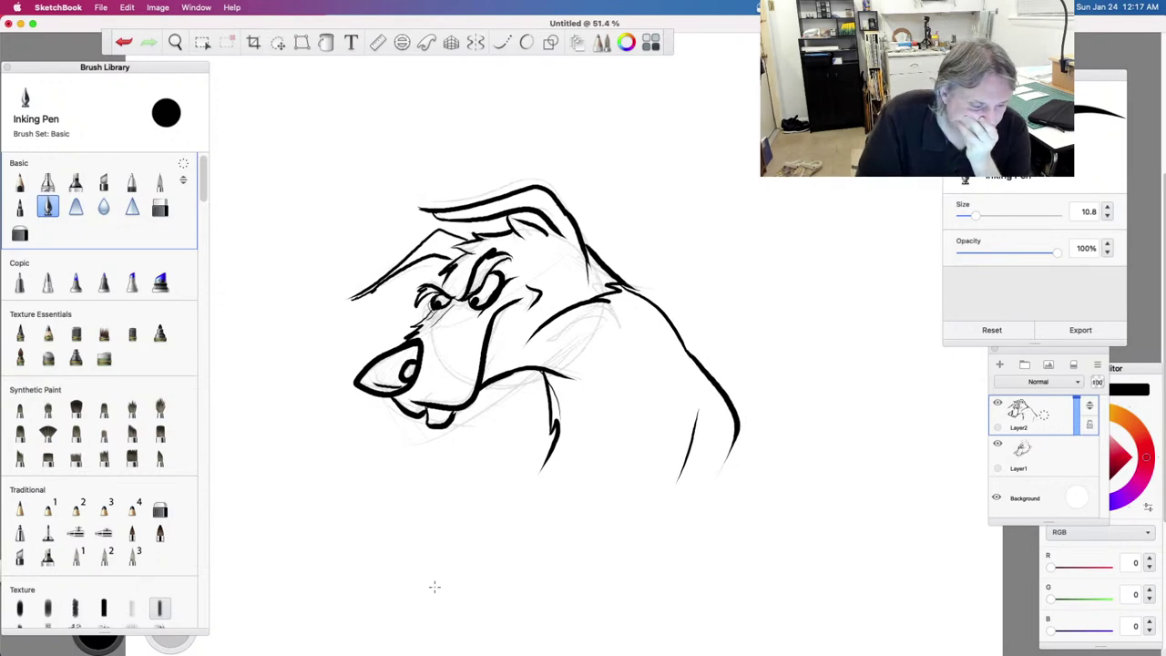
Step: Flood fill the nose with dark grey (R 43, G 43, B 43) and the nostril with near-black
click(326, 42)
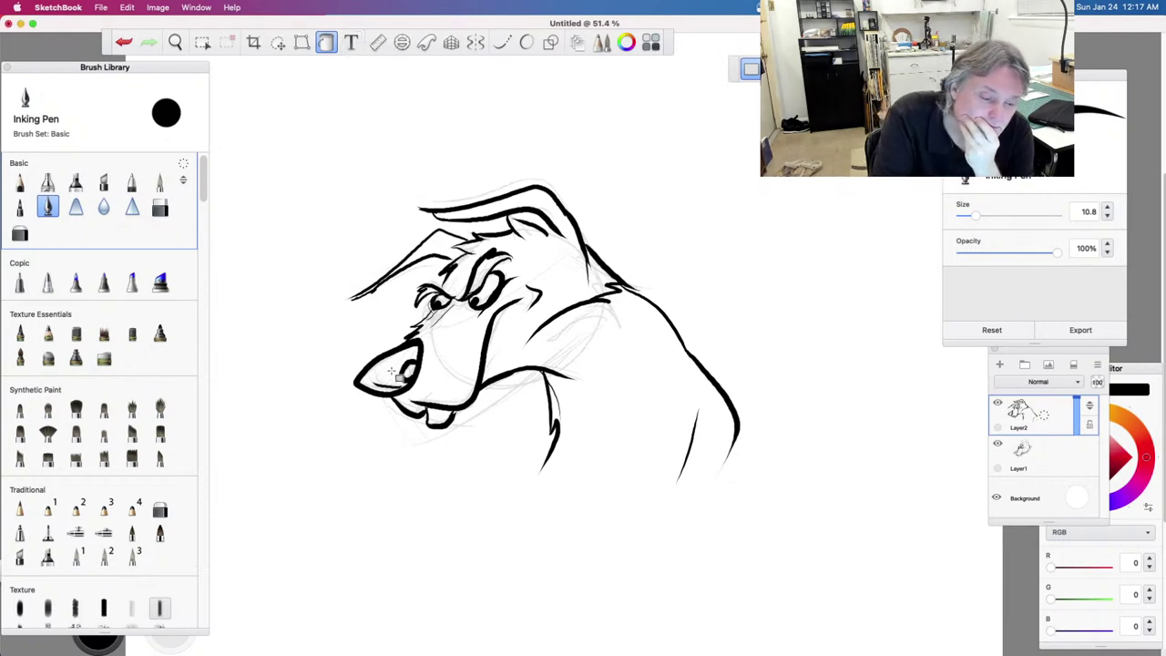
click(1145, 408)
drag(1100, 489, 1090, 486)
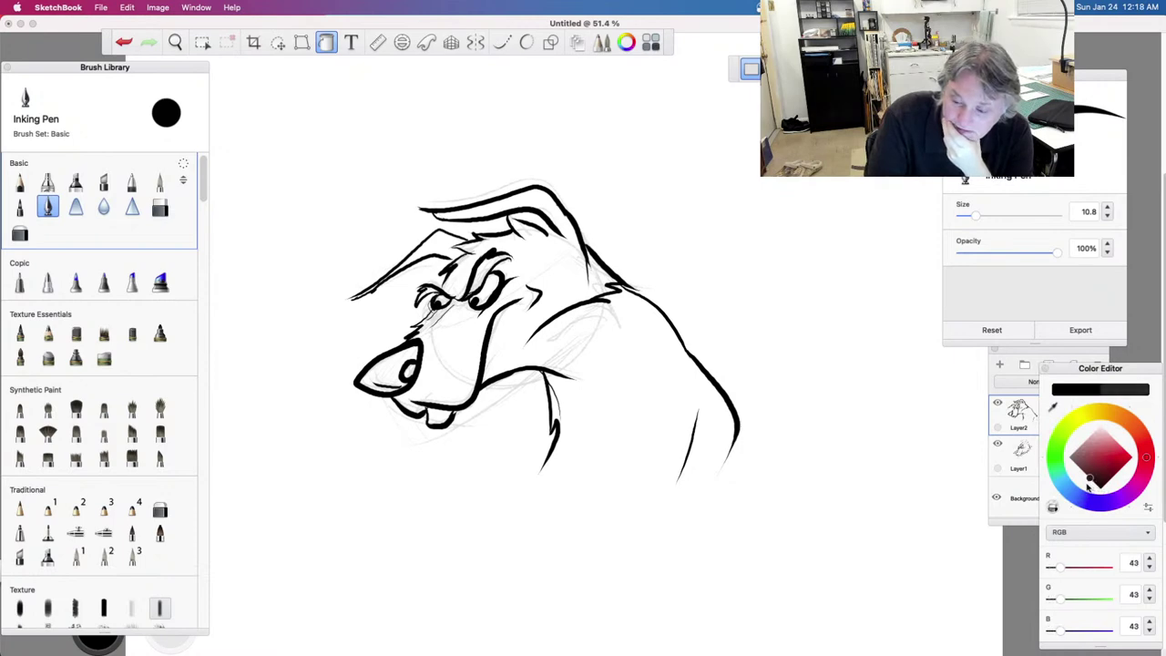
click(397, 383)
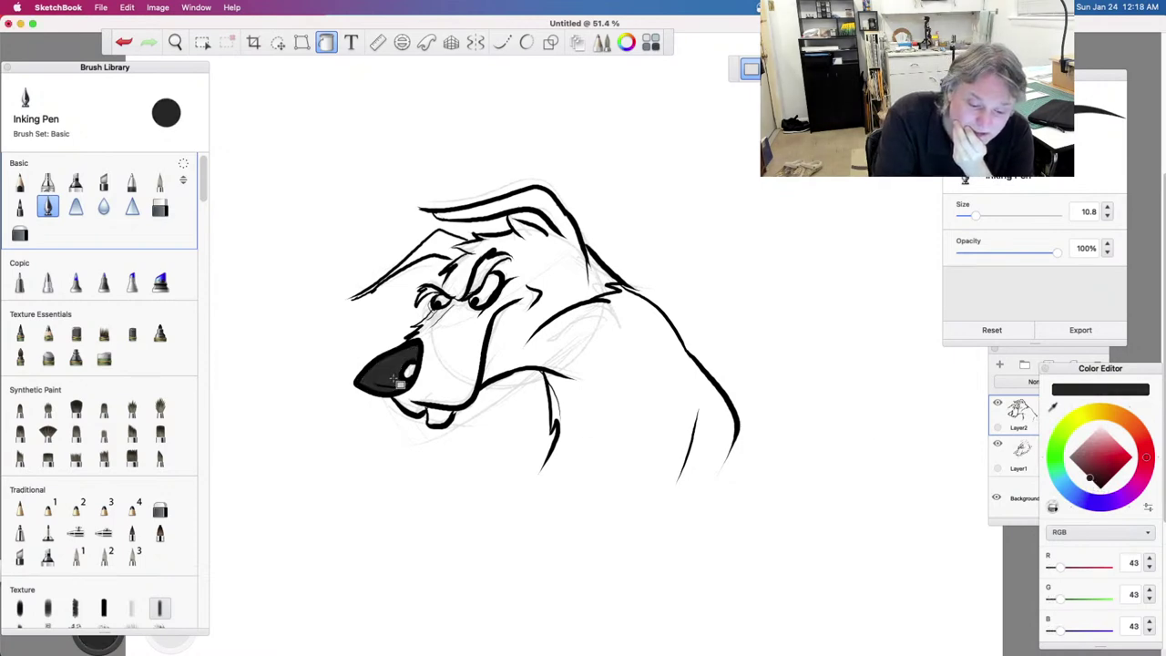
click(1101, 489)
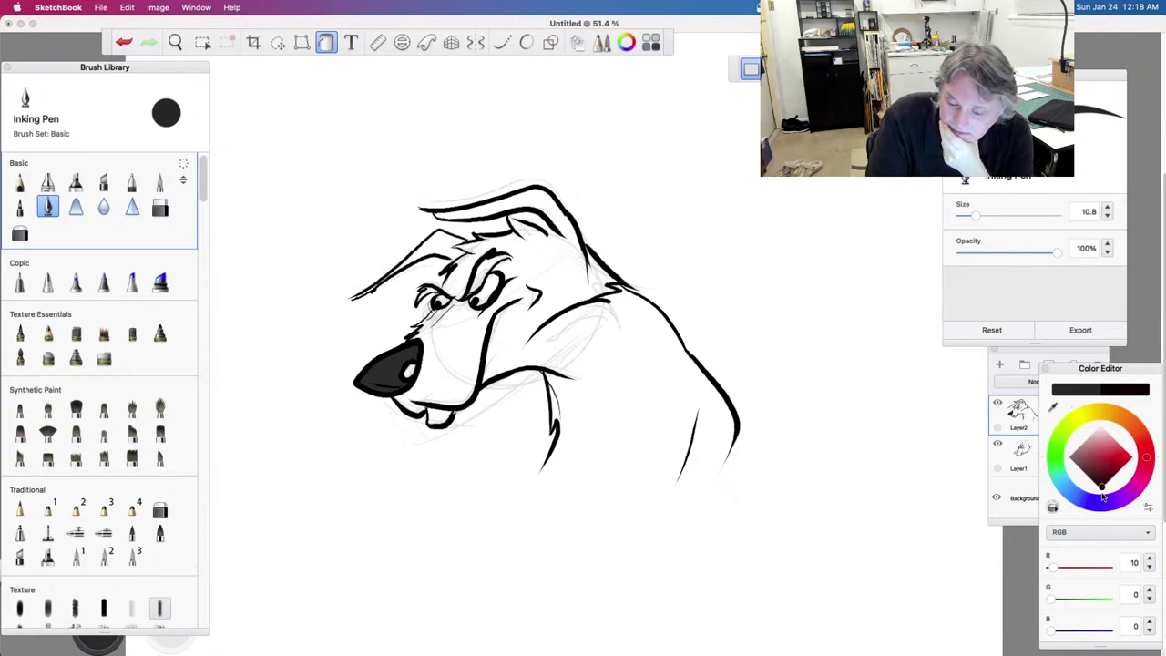
click(417, 385)
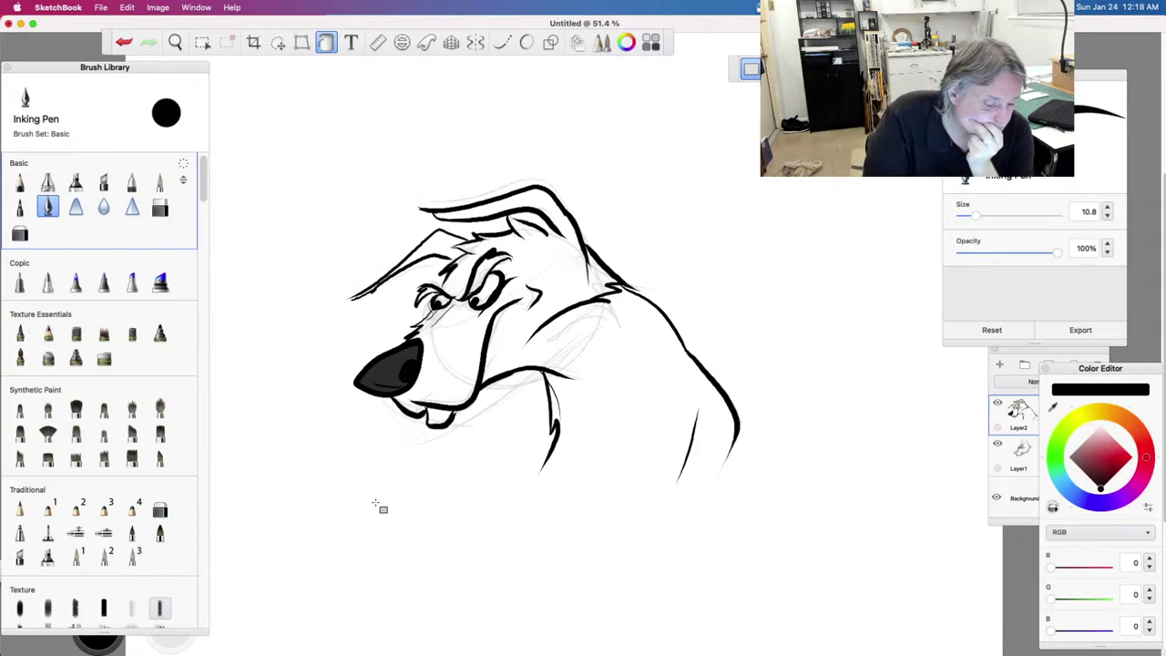
Step: Choose the Grainy pastel brush and orange (R 206, G 103, B 24), try it on the muzzle and undo the stroke
scroll(202, 155, down, 5)
scroll(202, 154, up, 5)
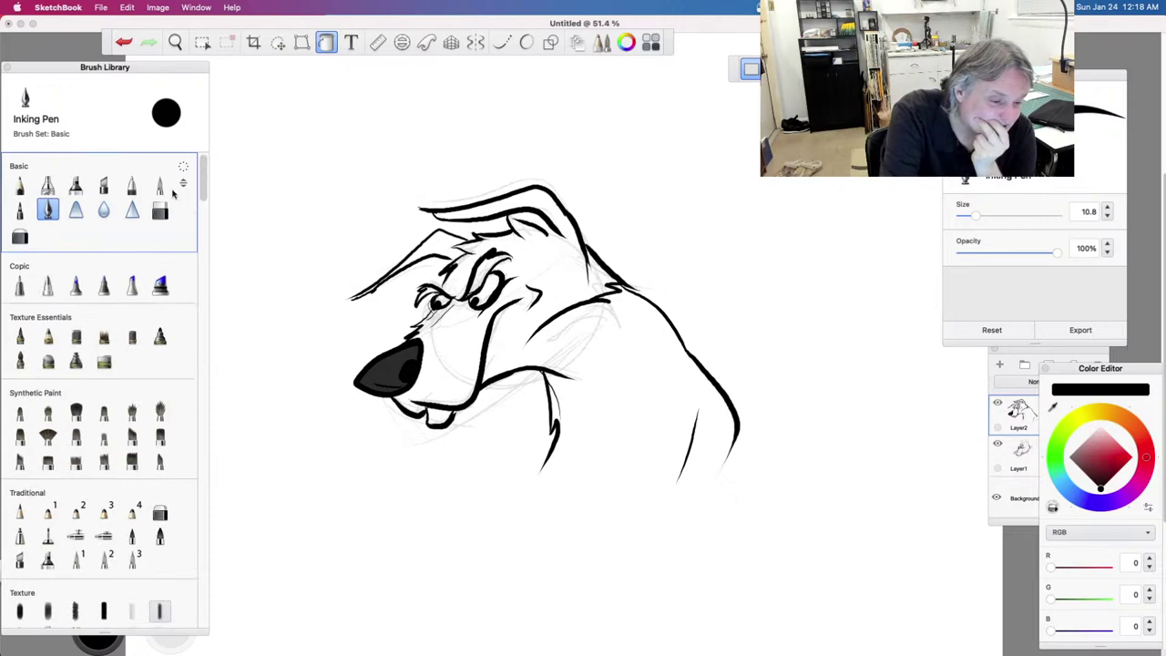
drag(202, 191, 202, 304)
click(132, 237)
mouse_move(1116, 462)
mouse_down()
mouse_move(1108, 454)
mouse_move(1145, 442)
mouse_move(1137, 429)
mouse_move(1107, 453)
mouse_move(1117, 460)
mouse_up()
mouse_move(449, 379)
mouse_down()
mouse_move(464, 346)
mouse_move(460, 369)
mouse_move(447, 353)
mouse_up()
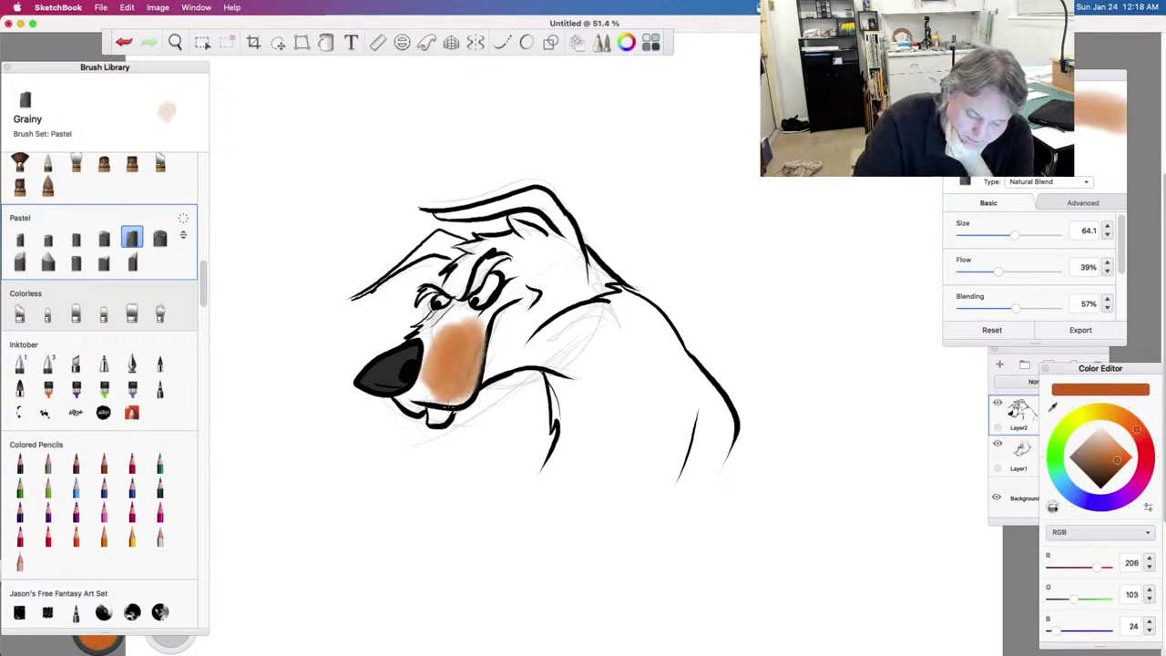
key(super+z)
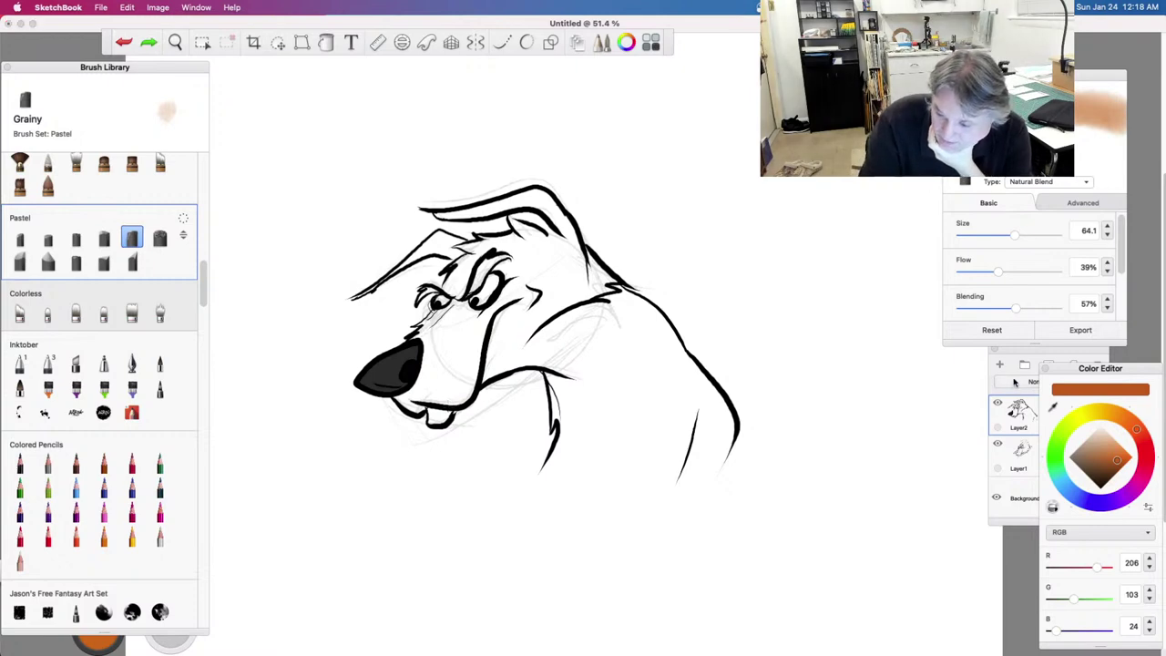
Step: Add a new layer and place it between the ink layer Layer2 and the pencil sketch Layer1
click(1015, 355)
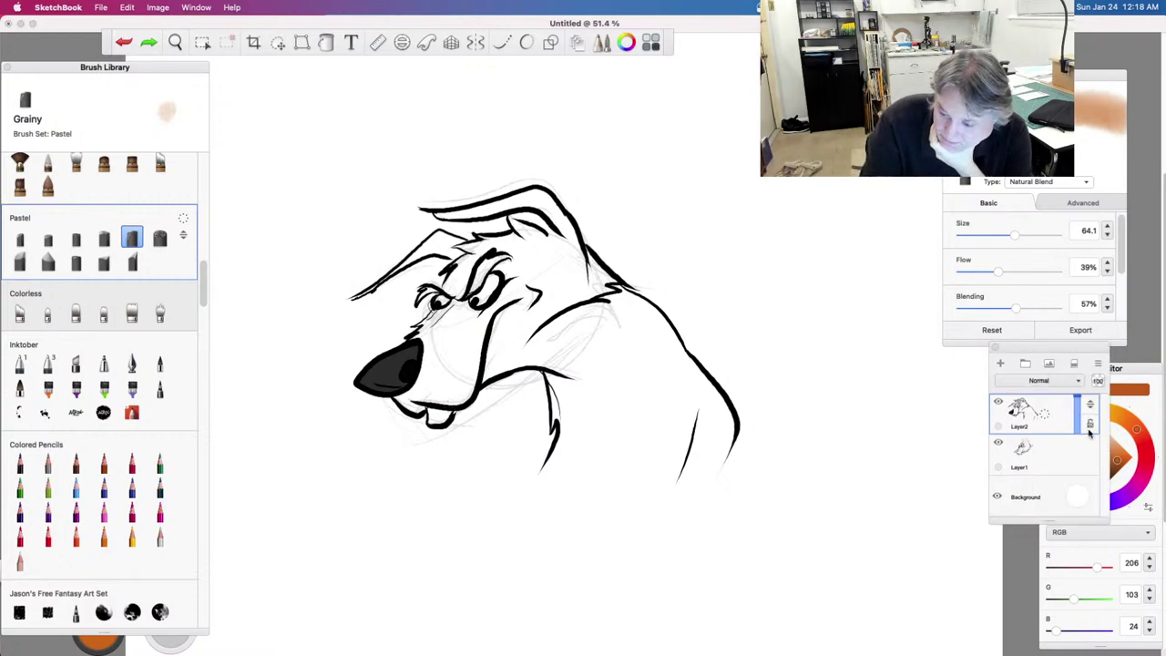
click(1000, 362)
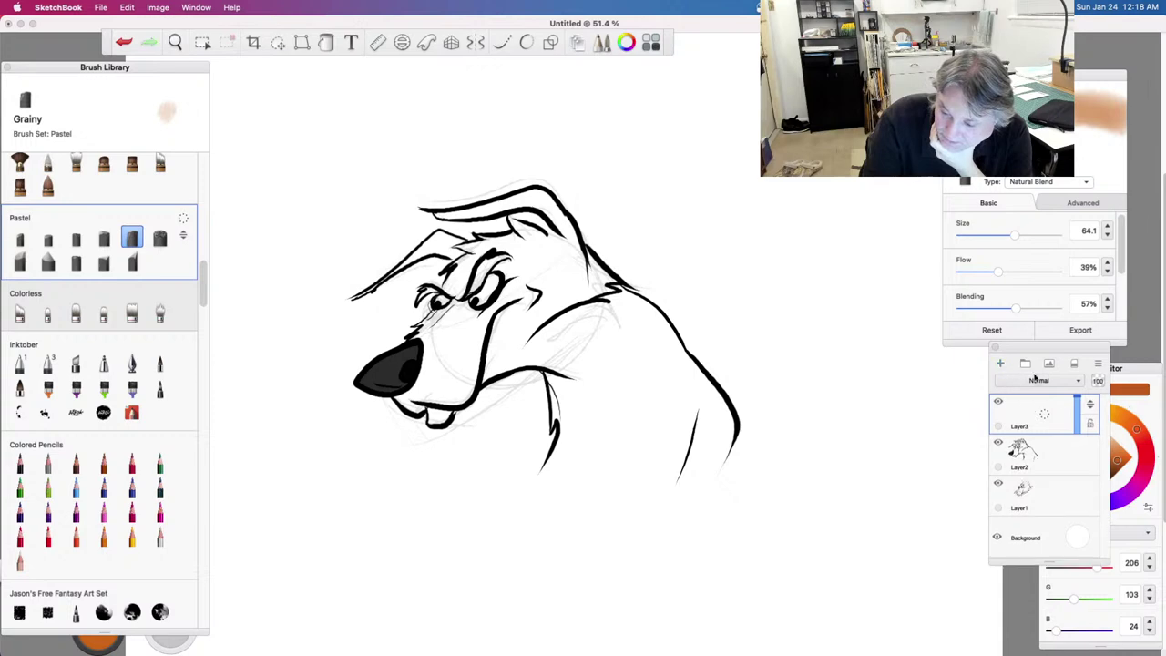
drag(1089, 407, 1086, 492)
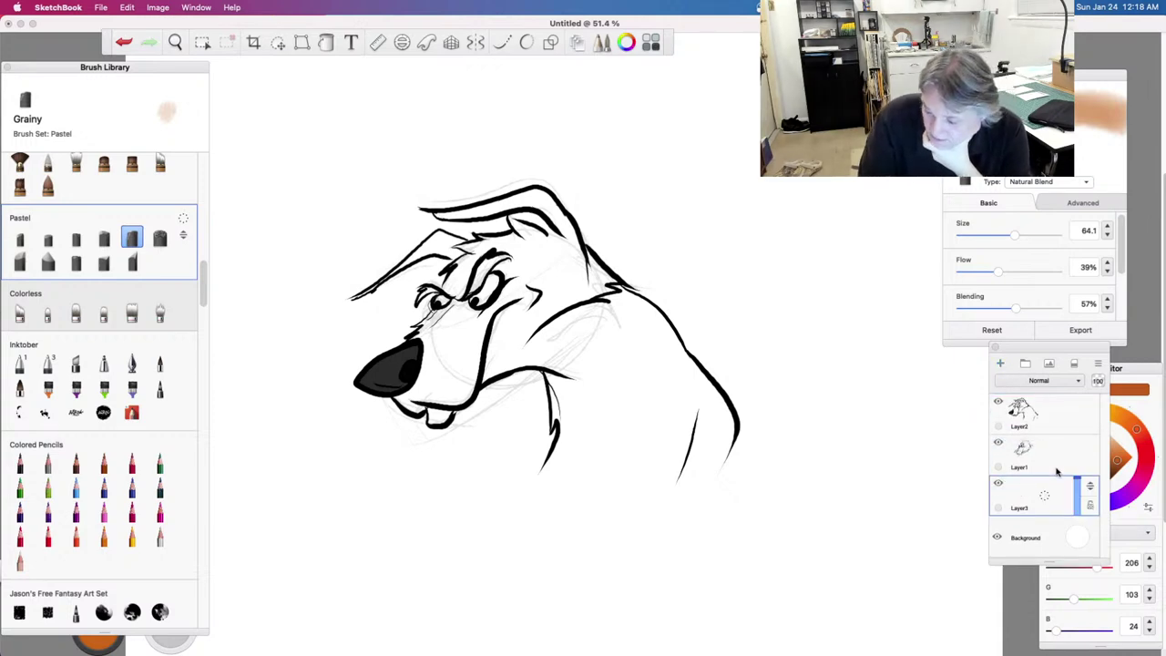
drag(1090, 485, 1093, 447)
Step: Hide the pencil sketch Layer1 and make Layer3 the active layer
click(1061, 504)
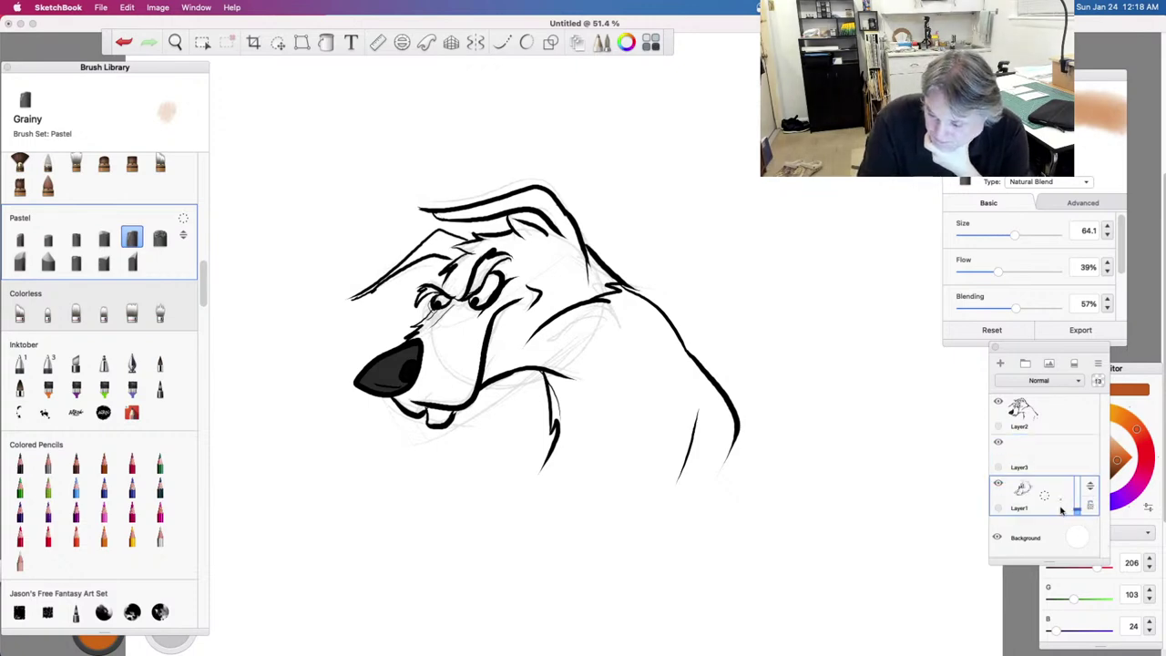
click(998, 483)
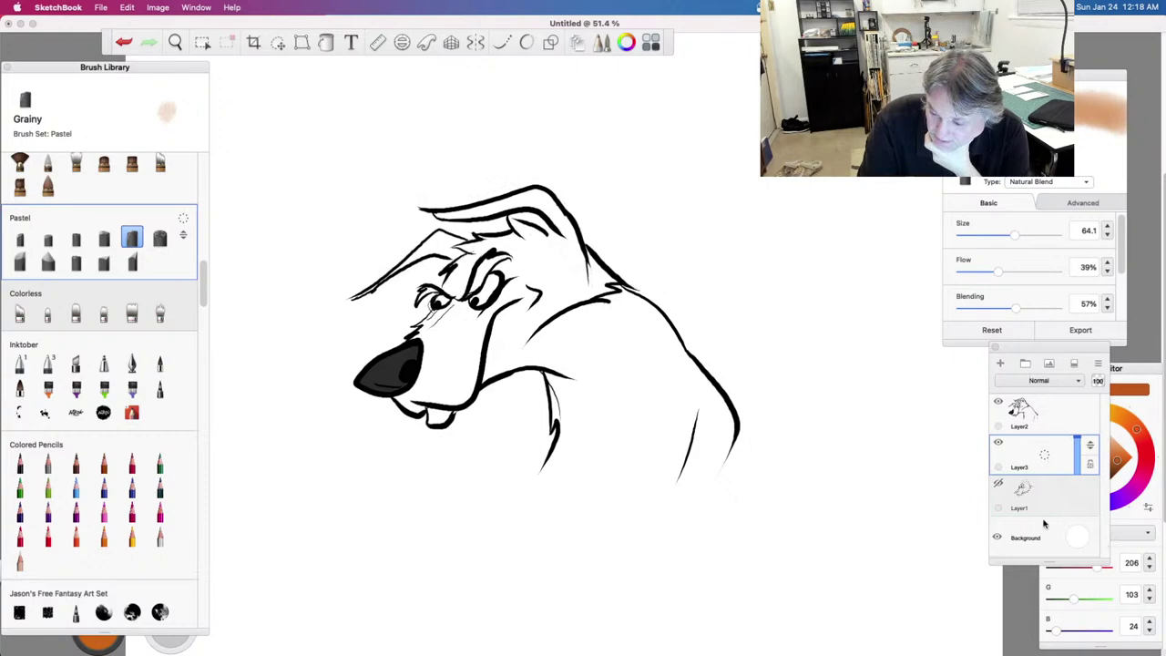
click(1053, 466)
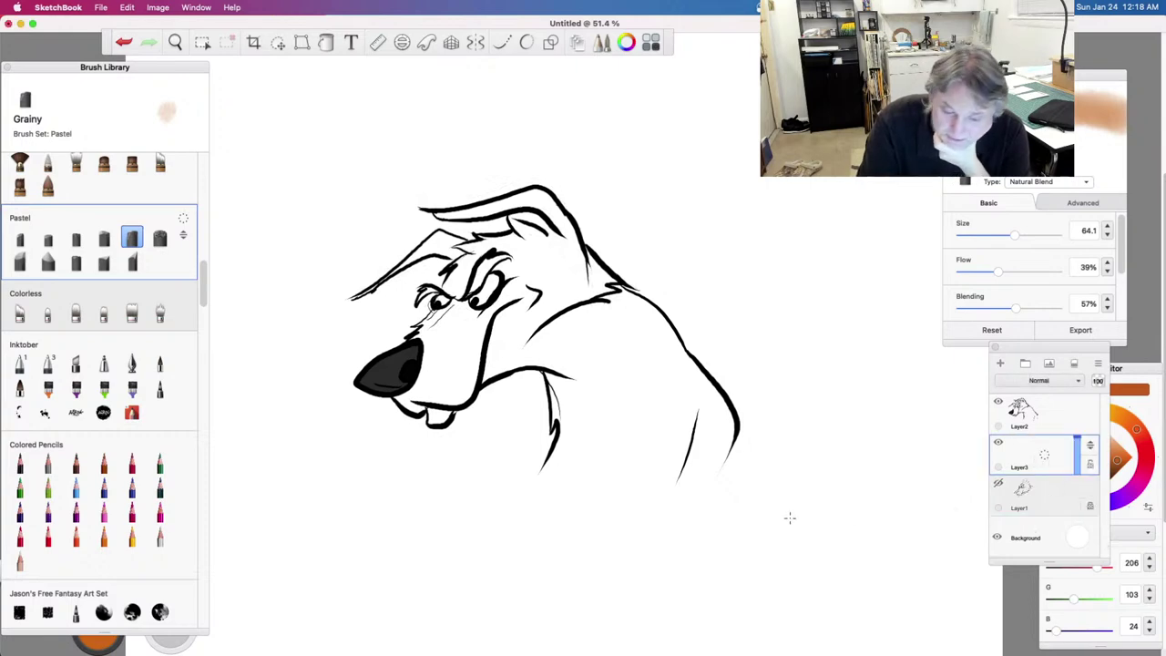
mouse_move(447, 340)
mouse_down()
mouse_move(461, 369)
mouse_move(415, 392)
mouse_move(415, 407)
mouse_move(428, 411)
mouse_move(448, 392)
mouse_move(453, 415)
mouse_up()
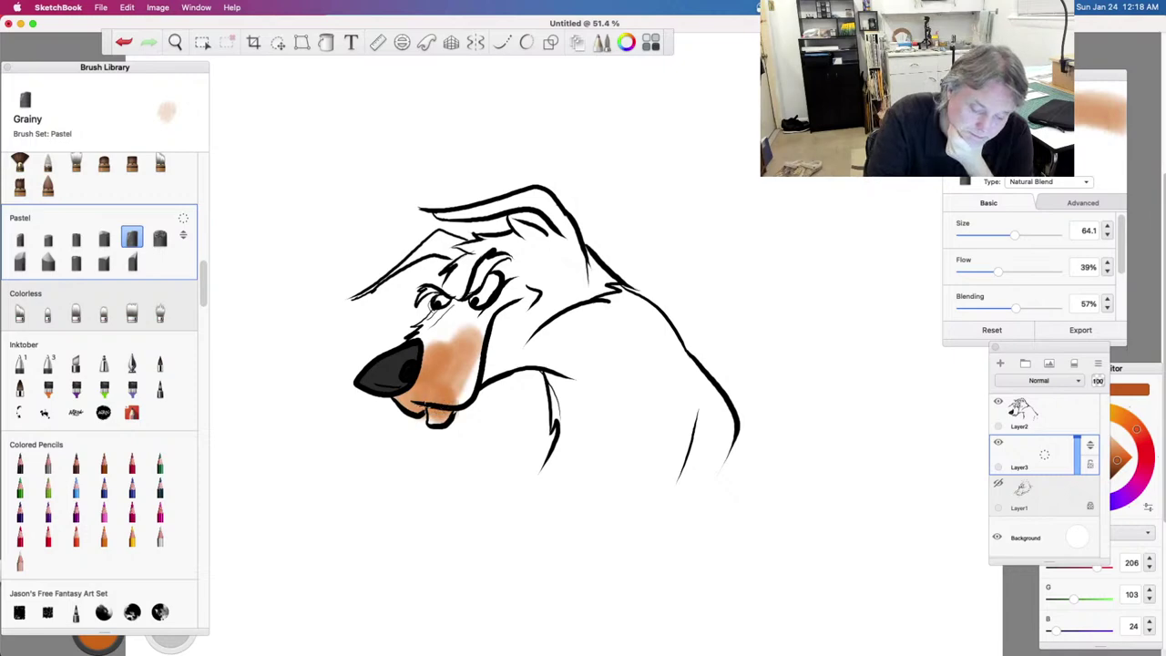
key(super+z)
key(bracketleft)
key(bracketleft)
key(bracketleft)
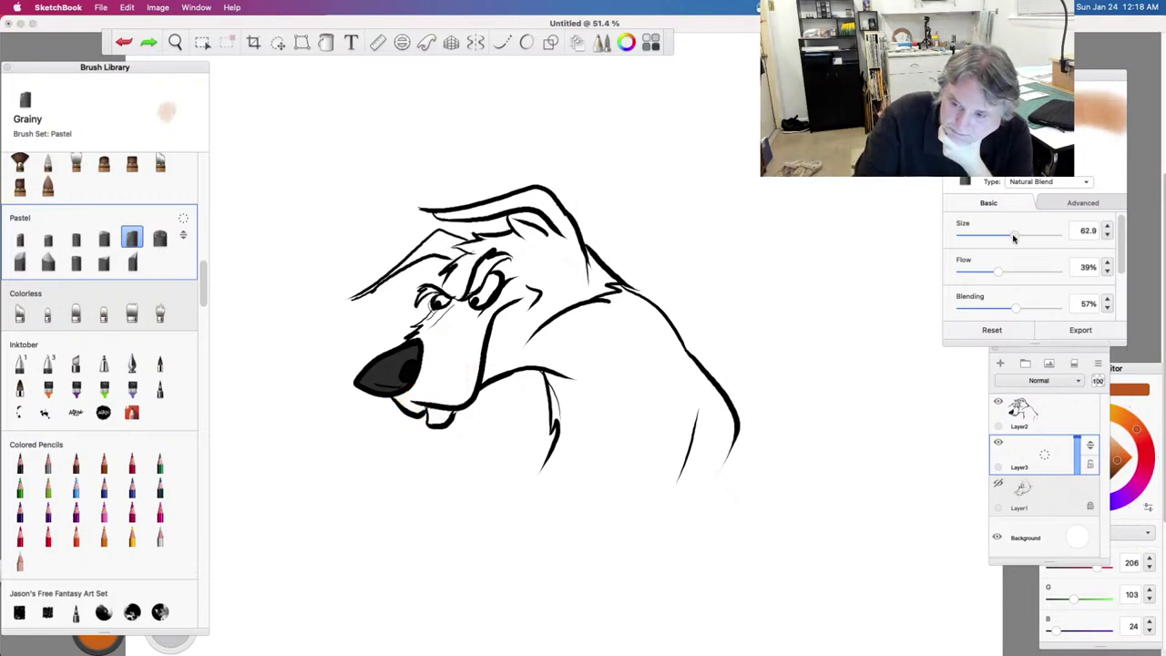
Step: Switch to the Super Grainy pastel, undo a test stroke, and colour the muzzle orange at brush size 26.6
click(160, 238)
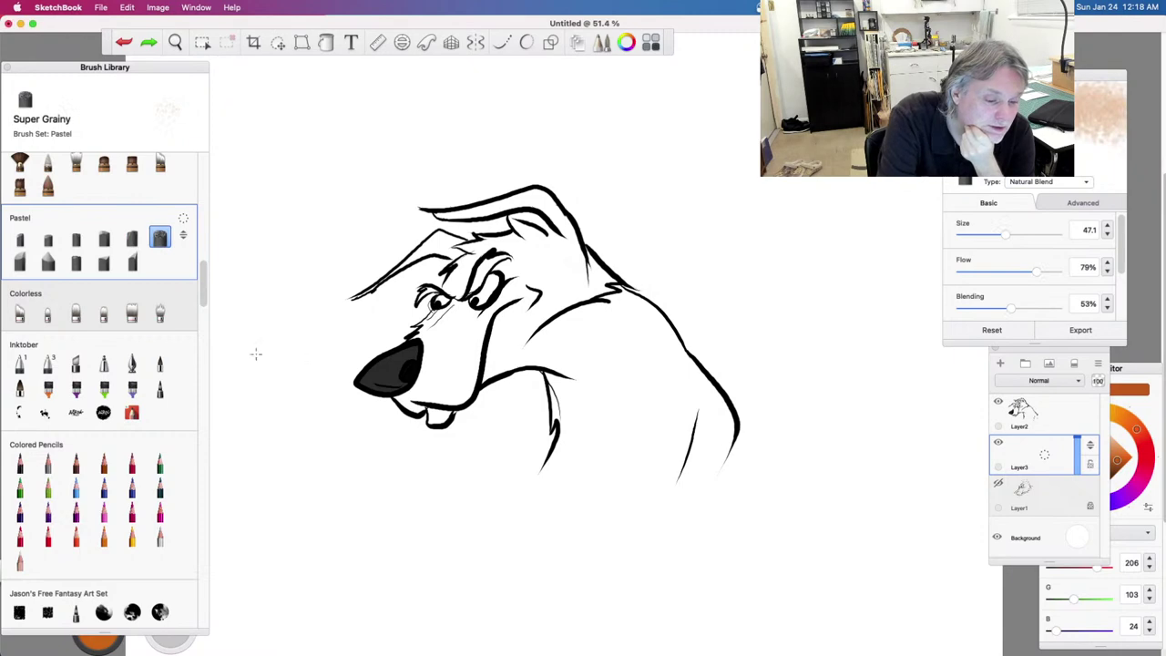
mouse_move(455, 354)
mouse_down()
mouse_move(448, 365)
mouse_move(437, 333)
mouse_move(426, 350)
mouse_move(442, 373)
mouse_move(523, 337)
mouse_move(487, 328)
mouse_up()
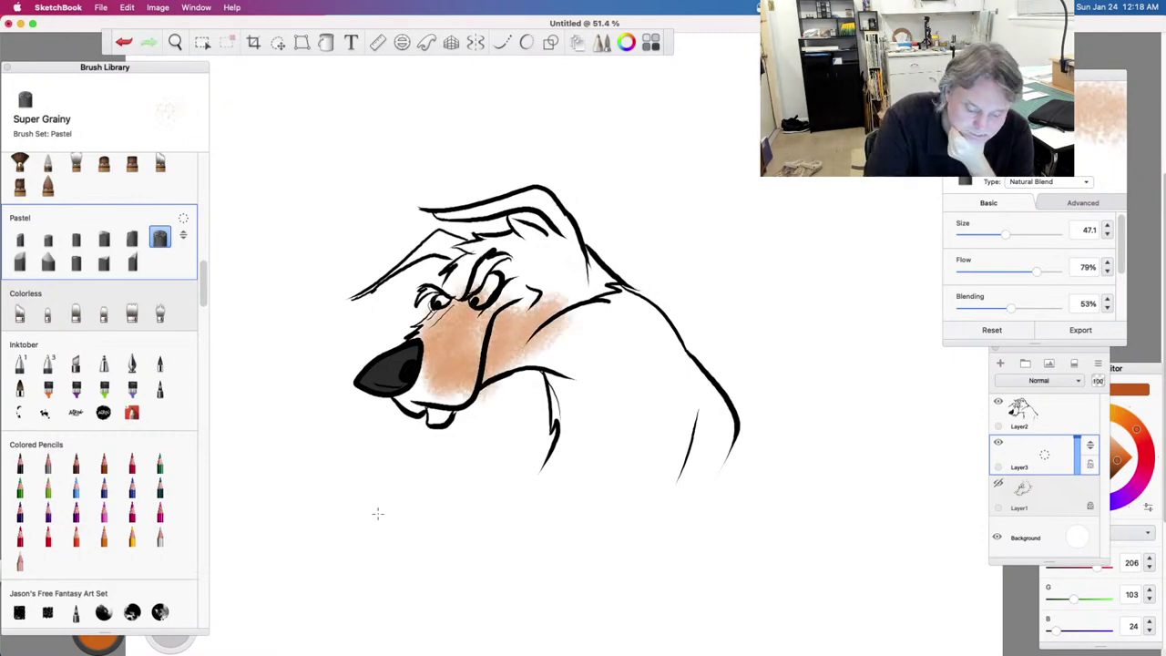
key(super+z)
drag(1008, 235, 986, 235)
mouse_move(407, 398)
mouse_down()
mouse_move(446, 398)
mouse_move(437, 403)
mouse_move(489, 371)
mouse_move(473, 394)
mouse_move(461, 374)
mouse_move(421, 390)
mouse_move(436, 317)
mouse_move(454, 312)
mouse_move(450, 388)
mouse_move(477, 335)
mouse_move(459, 337)
mouse_move(438, 371)
mouse_move(471, 319)
mouse_move(496, 319)
mouse_move(479, 375)
mouse_up()
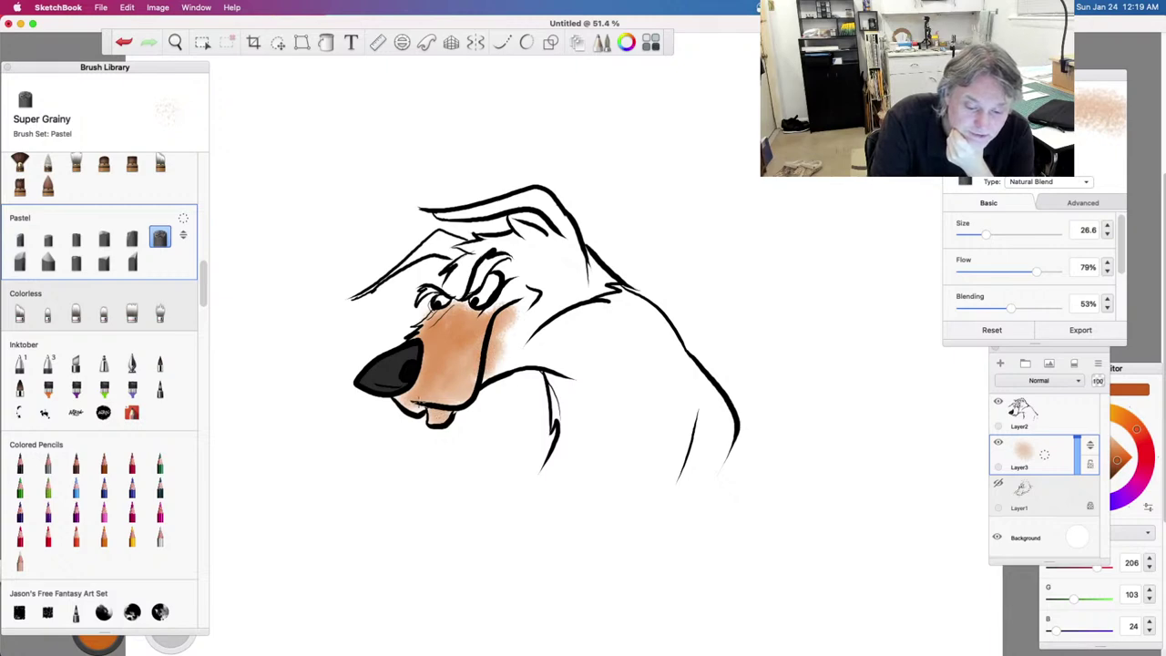
Step: Extend the orange over the lower jaw, cheek, forehead and area around the eyes, reducing the brush size to 23.4
mouse_move(401, 396)
mouse_down()
mouse_move(409, 405)
mouse_move(546, 337)
mouse_move(522, 343)
mouse_move(497, 310)
mouse_move(542, 260)
mouse_up()
drag(986, 235, 981, 237)
mouse_move(451, 294)
mouse_down()
mouse_move(477, 246)
mouse_move(515, 242)
mouse_move(499, 239)
mouse_move(519, 241)
mouse_move(503, 266)
mouse_move(531, 255)
mouse_move(524, 270)
mouse_move(527, 236)
mouse_move(502, 320)
mouse_move(542, 312)
mouse_move(523, 350)
mouse_move(446, 399)
mouse_move(481, 347)
mouse_up()
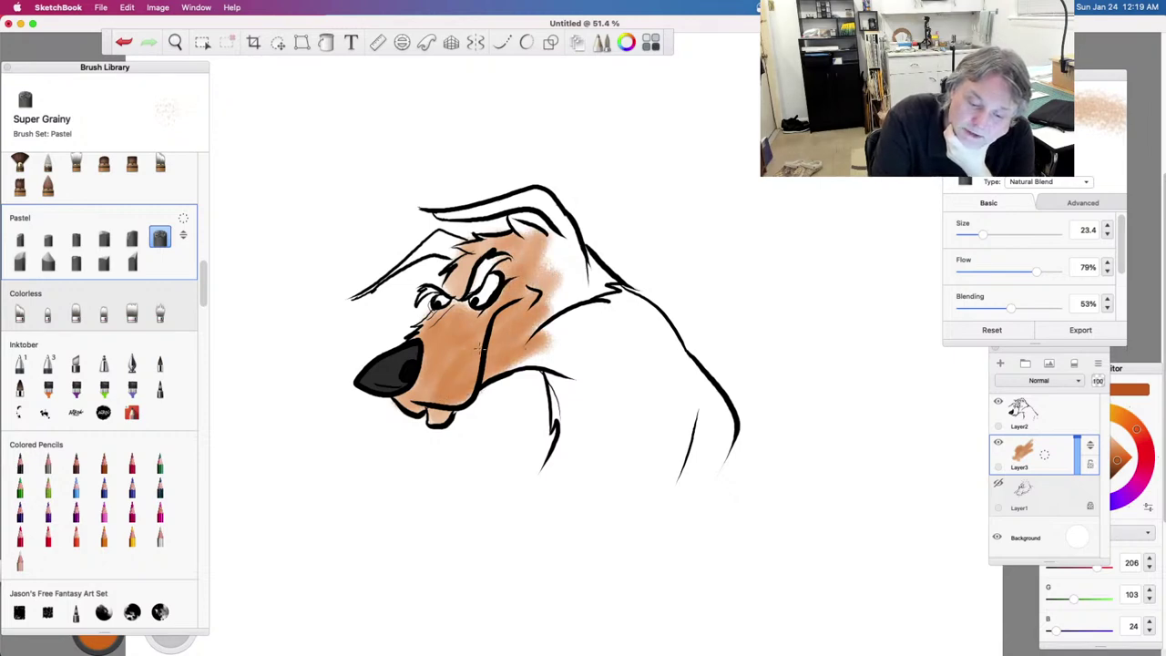
mouse_move(418, 398)
mouse_down()
mouse_move(452, 341)
mouse_move(411, 397)
mouse_up()
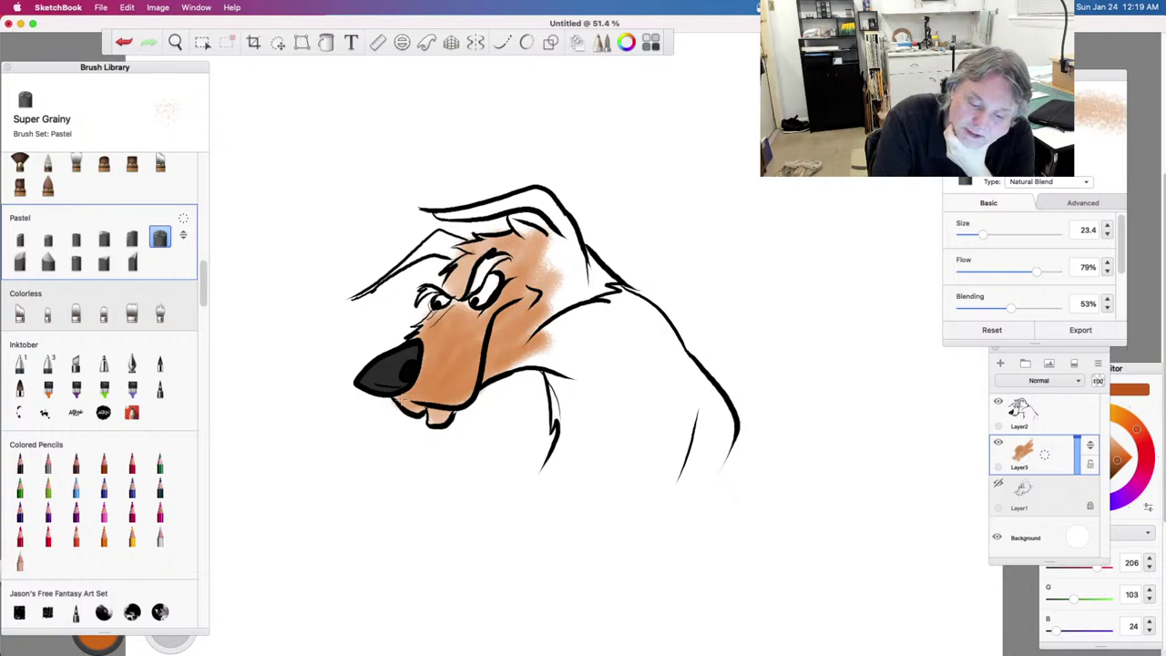
Step: Colour the neck, shoulder and back of the head orange, and fill both ears and remaining gaps at brush size 20.8
mouse_move(515, 369)
mouse_down()
mouse_move(583, 373)
mouse_move(533, 363)
mouse_move(576, 285)
mouse_move(585, 292)
mouse_move(558, 260)
mouse_move(569, 235)
mouse_move(535, 224)
mouse_move(524, 202)
mouse_move(460, 213)
mouse_move(560, 217)
mouse_move(619, 319)
mouse_move(555, 333)
mouse_move(618, 294)
mouse_move(660, 394)
mouse_move(630, 303)
mouse_move(656, 395)
mouse_move(593, 371)
mouse_move(694, 447)
mouse_up()
mouse_move(709, 458)
mouse_down()
mouse_move(705, 398)
mouse_move(718, 429)
mouse_move(634, 375)
mouse_move(584, 441)
mouse_move(573, 389)
mouse_move(592, 433)
mouse_move(553, 331)
mouse_move(547, 344)
mouse_move(589, 399)
mouse_move(592, 465)
mouse_move(617, 398)
mouse_move(613, 431)
mouse_move(571, 403)
mouse_move(562, 459)
mouse_move(603, 434)
mouse_move(613, 313)
mouse_move(659, 416)
mouse_move(629, 405)
mouse_up()
drag(1005, 235, 981, 237)
mouse_move(453, 246)
mouse_down()
mouse_move(381, 283)
mouse_move(445, 235)
mouse_move(460, 244)
mouse_move(442, 248)
mouse_up()
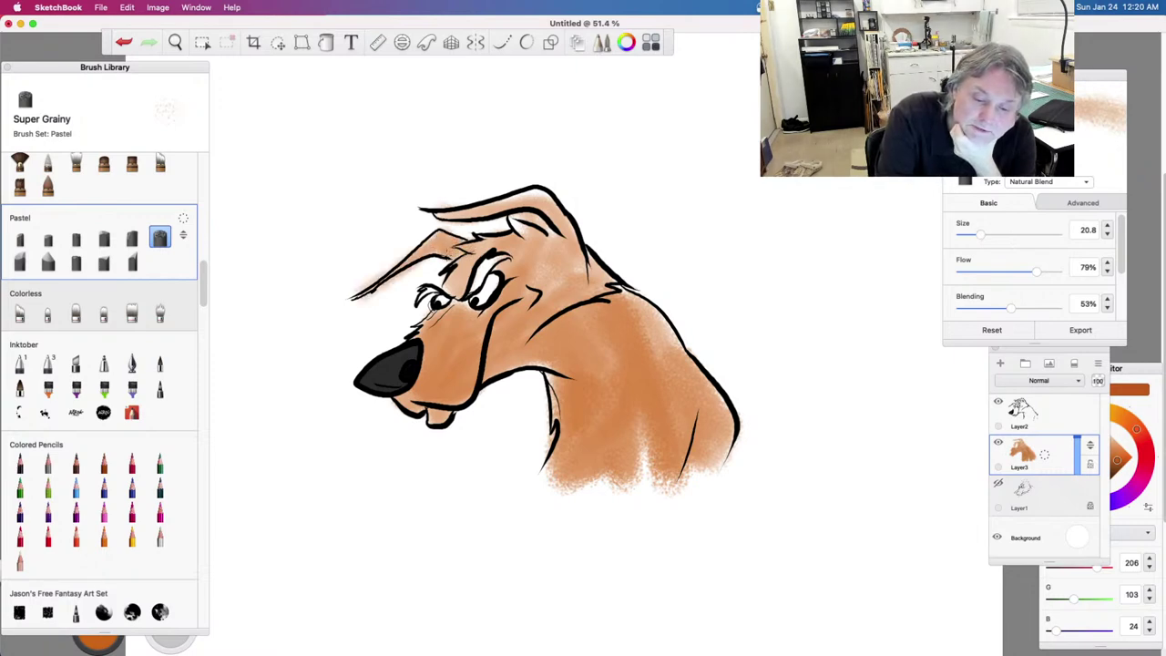
mouse_move(551, 206)
mouse_down()
mouse_move(442, 214)
mouse_move(519, 216)
mouse_move(592, 264)
mouse_move(598, 290)
mouse_move(560, 246)
mouse_move(556, 261)
mouse_move(596, 307)
mouse_move(557, 315)
mouse_move(618, 301)
mouse_move(675, 377)
mouse_move(635, 313)
mouse_move(667, 394)
mouse_move(625, 297)
mouse_move(693, 414)
mouse_move(584, 314)
mouse_move(633, 415)
mouse_move(579, 330)
mouse_move(651, 490)
mouse_move(635, 413)
mouse_move(643, 474)
mouse_up()
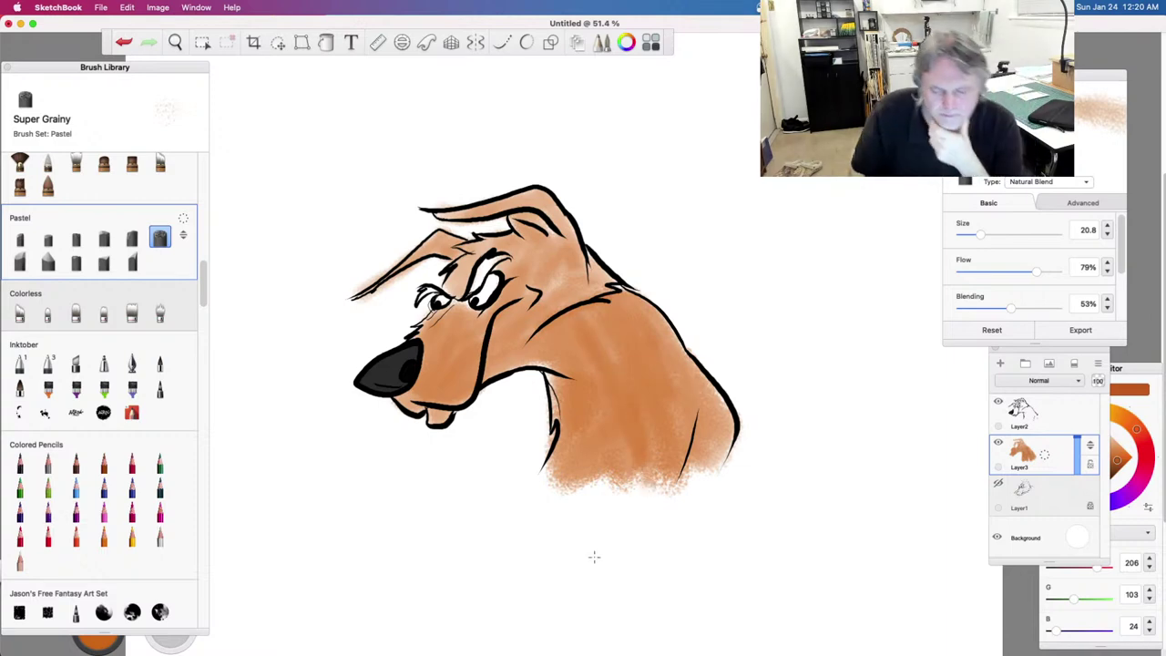
Step: Set the brush size to 35.0 and build up the orange on the neck, cheek and head
drag(980, 234, 994, 234)
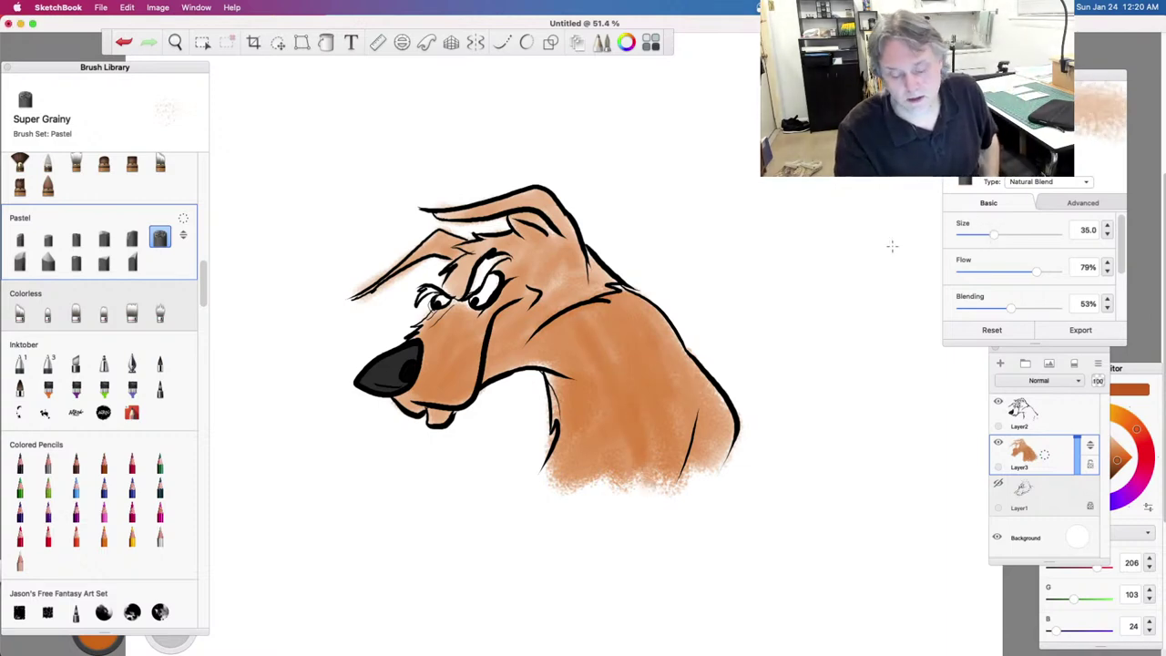
mouse_move(627, 461)
mouse_down()
mouse_move(592, 330)
mouse_move(640, 421)
mouse_up()
mouse_move(543, 323)
mouse_down()
mouse_move(542, 368)
mouse_move(511, 357)
mouse_move(556, 271)
mouse_move(472, 329)
mouse_move(448, 311)
mouse_move(465, 299)
mouse_up()
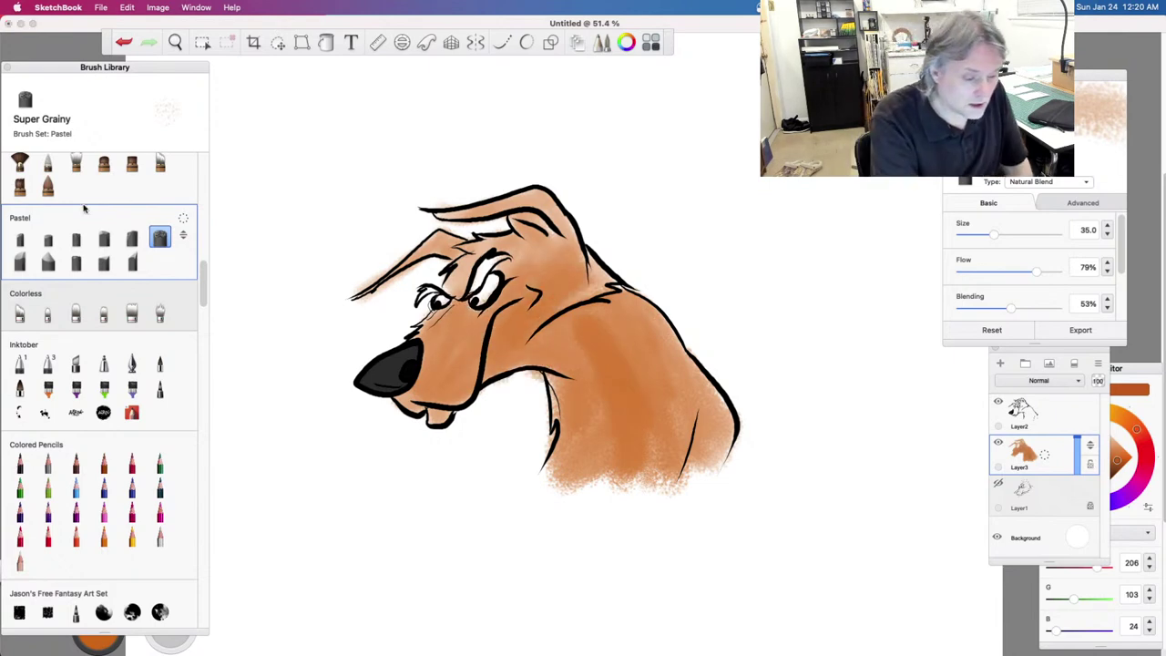
Step: Clean up the orange spill outside the ear and head outlines with the Hard Eraser
drag(207, 284, 192, 134)
click(160, 210)
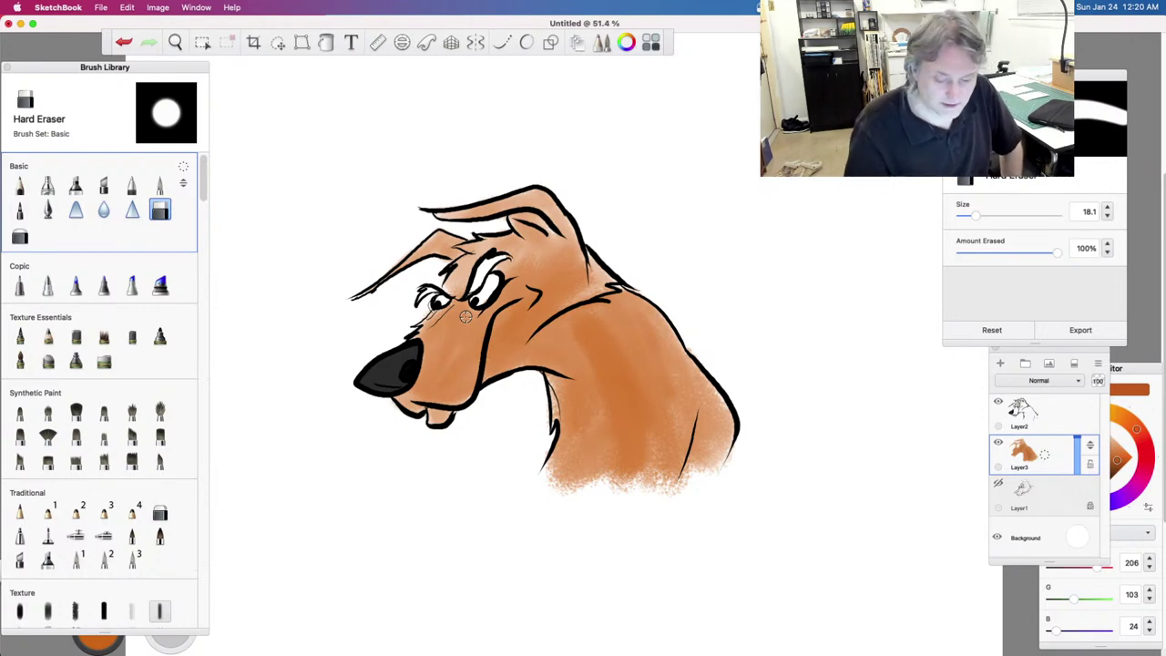
Step: Shade the neck below the cheek fur in dark brown (R 135, G 60, B 2) with Super Grainy at size 25.3, undoing the last strokes
click(1150, 425)
drag(1117, 460, 1115, 471)
drag(994, 234, 985, 235)
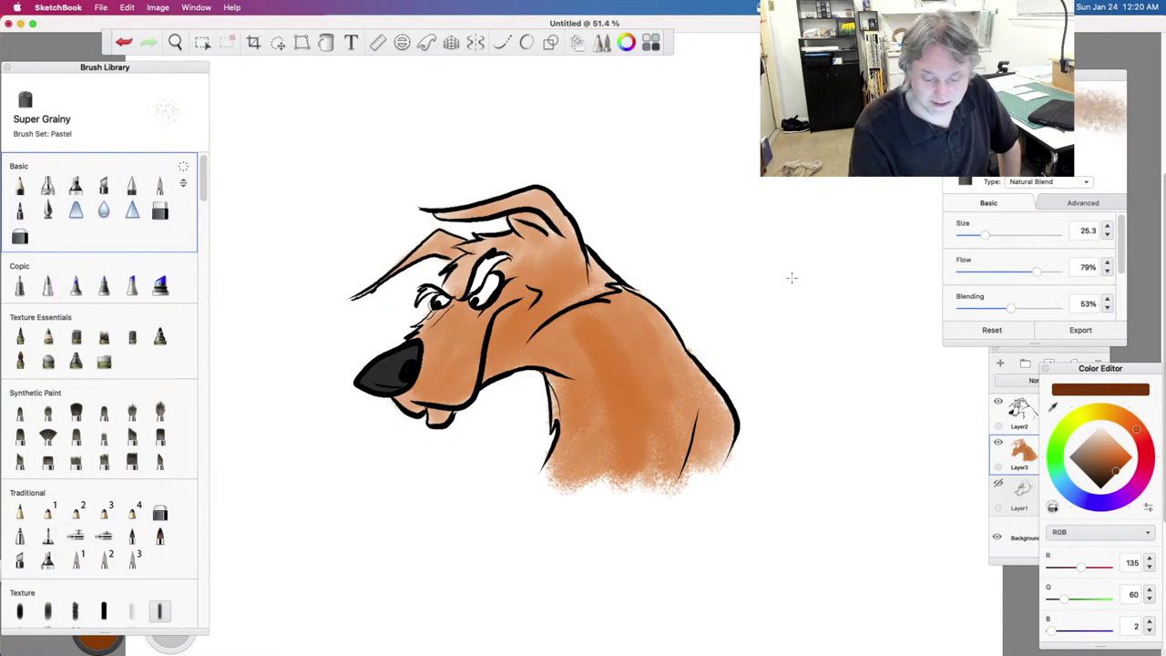
mouse_move(551, 333)
mouse_down()
mouse_move(595, 305)
mouse_move(541, 337)
mouse_move(627, 301)
mouse_up()
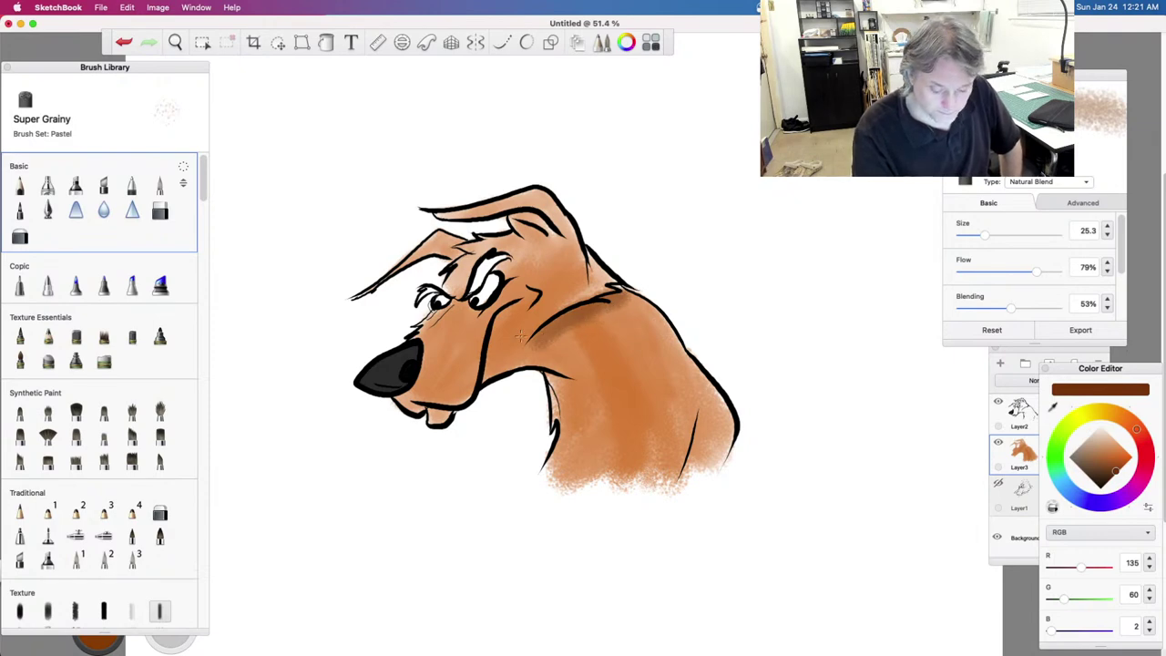
key(super+z)
key(super+z)
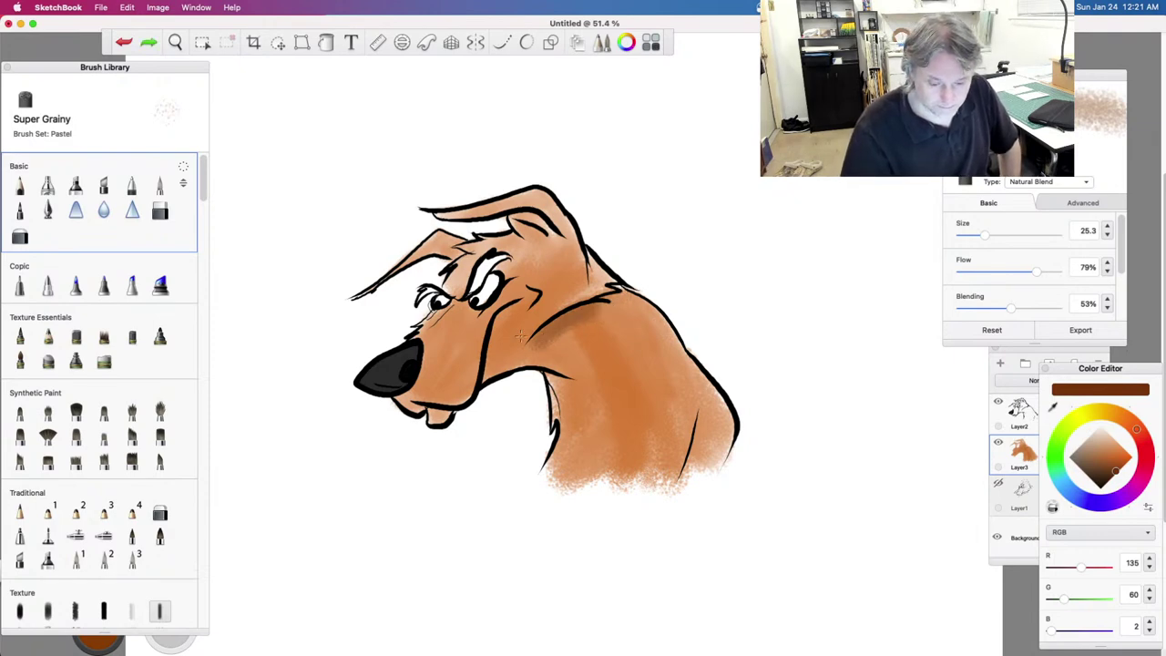
key(super+z)
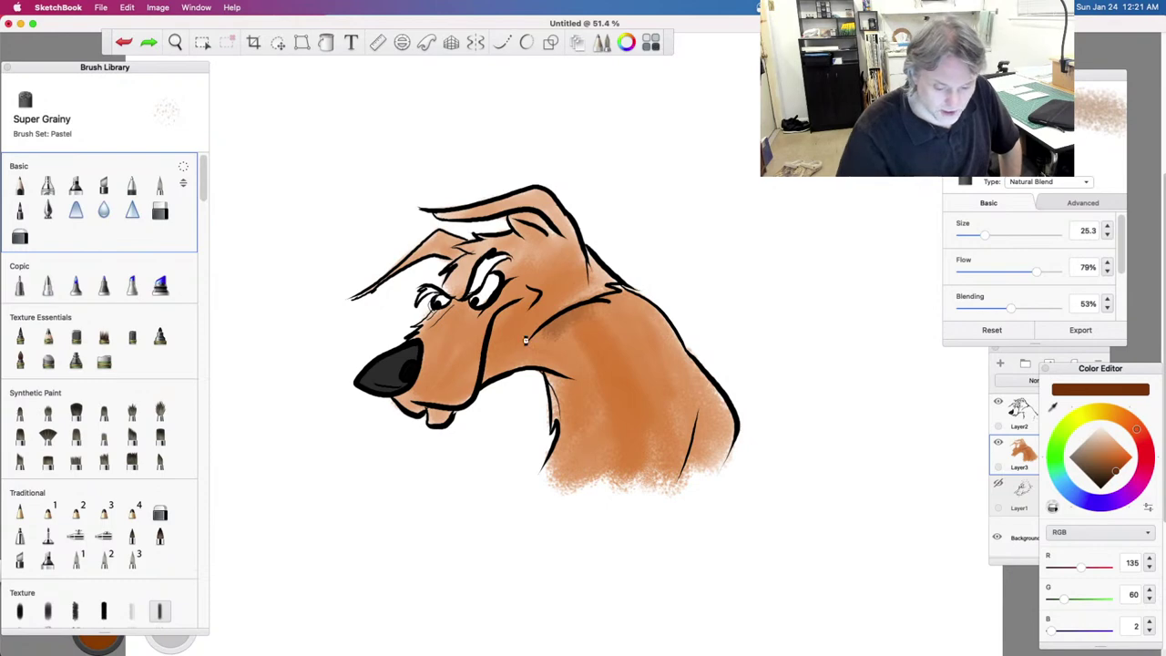
Step: Undo the last strokes, set Super Grainy to size 24.7 and shade below the cheek fur, behind the muzzle, in the ears and on the brow
key(super+z)
drag(537, 337, 579, 312)
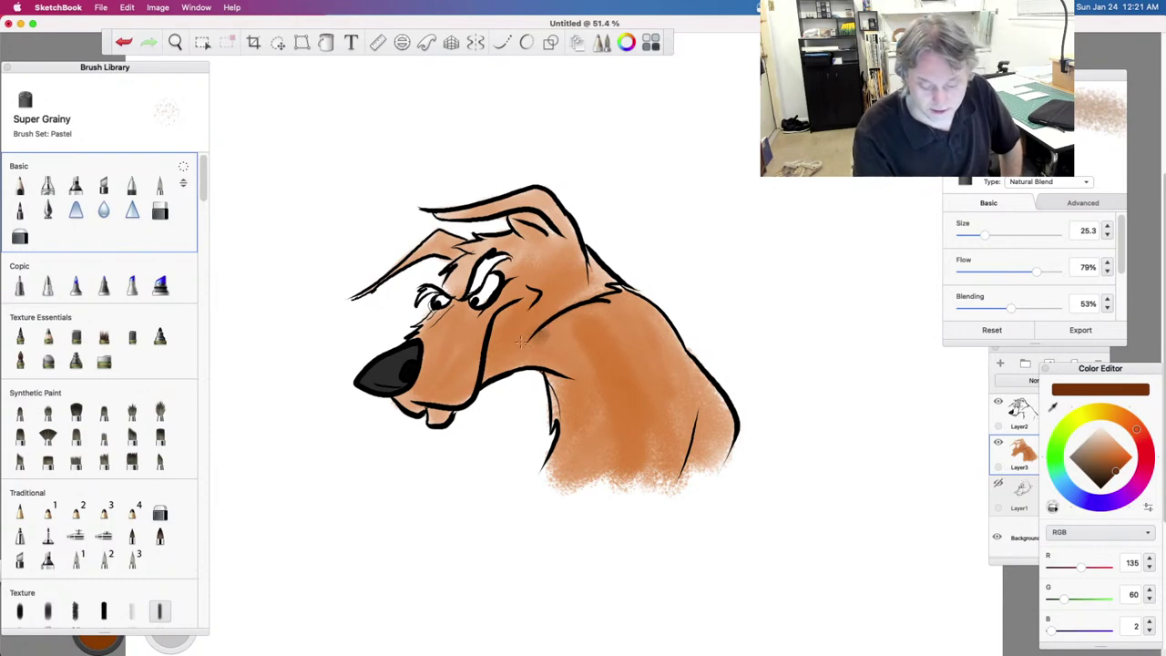
key(super+z)
drag(990, 236, 984, 235)
drag(543, 337, 636, 294)
mouse_move(492, 356)
mouse_down()
mouse_move(537, 278)
mouse_move(543, 309)
mouse_up()
drag(548, 228, 531, 220)
drag(434, 260, 455, 244)
drag(513, 240, 522, 228)
drag(490, 270, 514, 258)
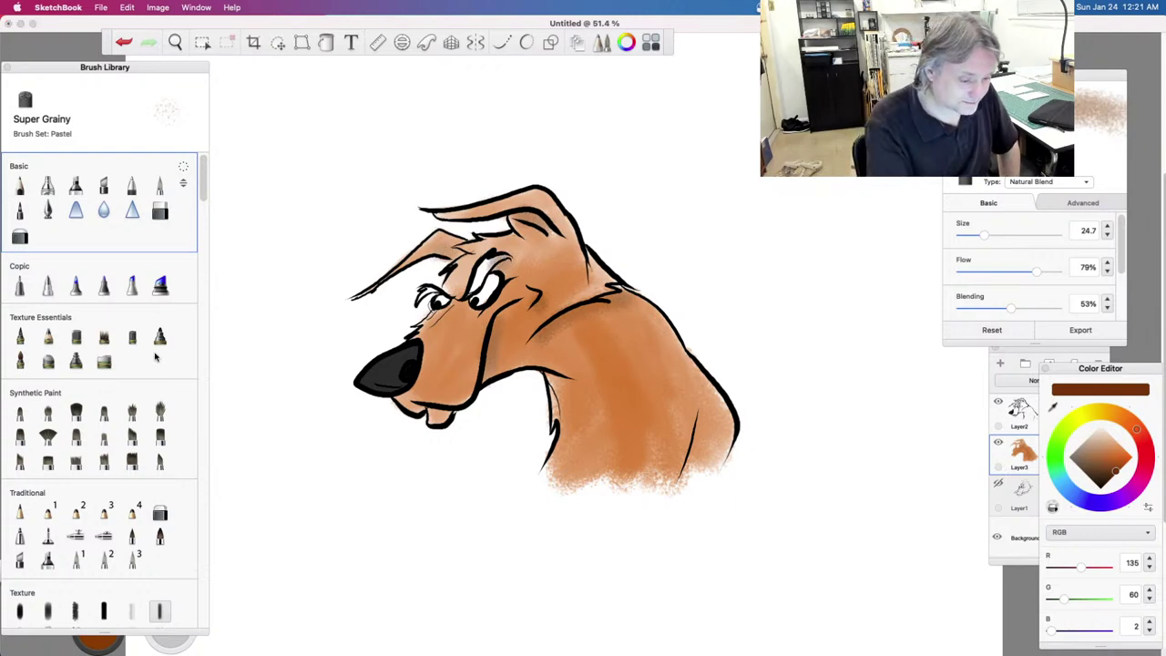
Step: Try Traditional Pencil 3 with a test stroke on the empty canvas and undo it
click(76, 286)
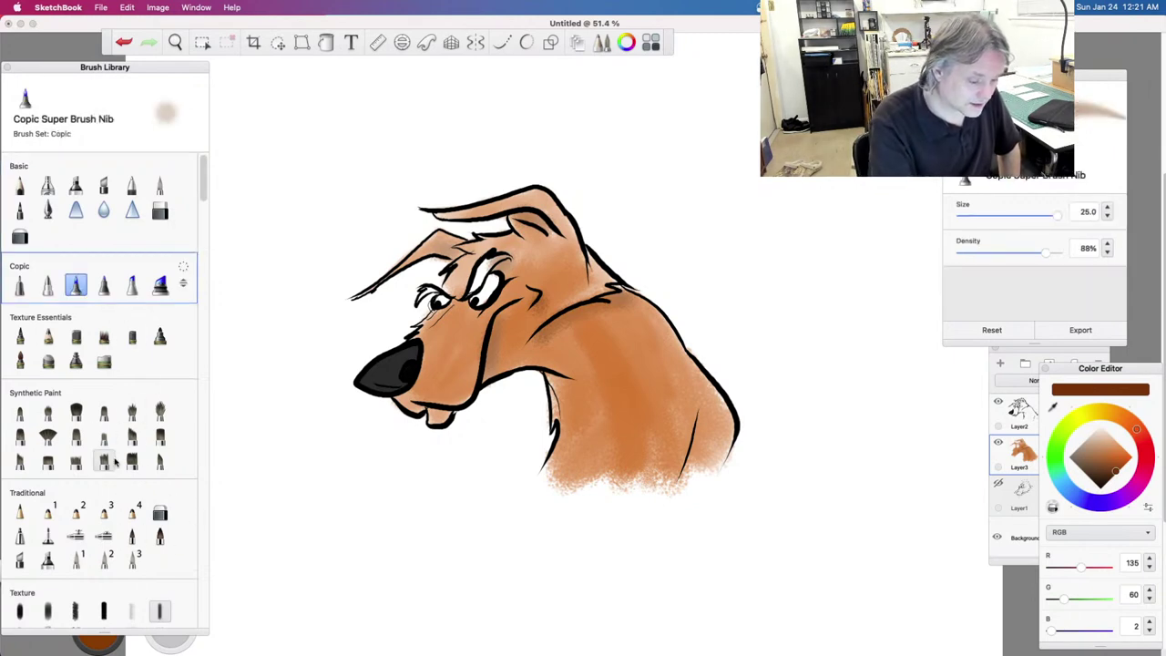
click(104, 513)
drag(287, 427, 311, 581)
key(super+z)
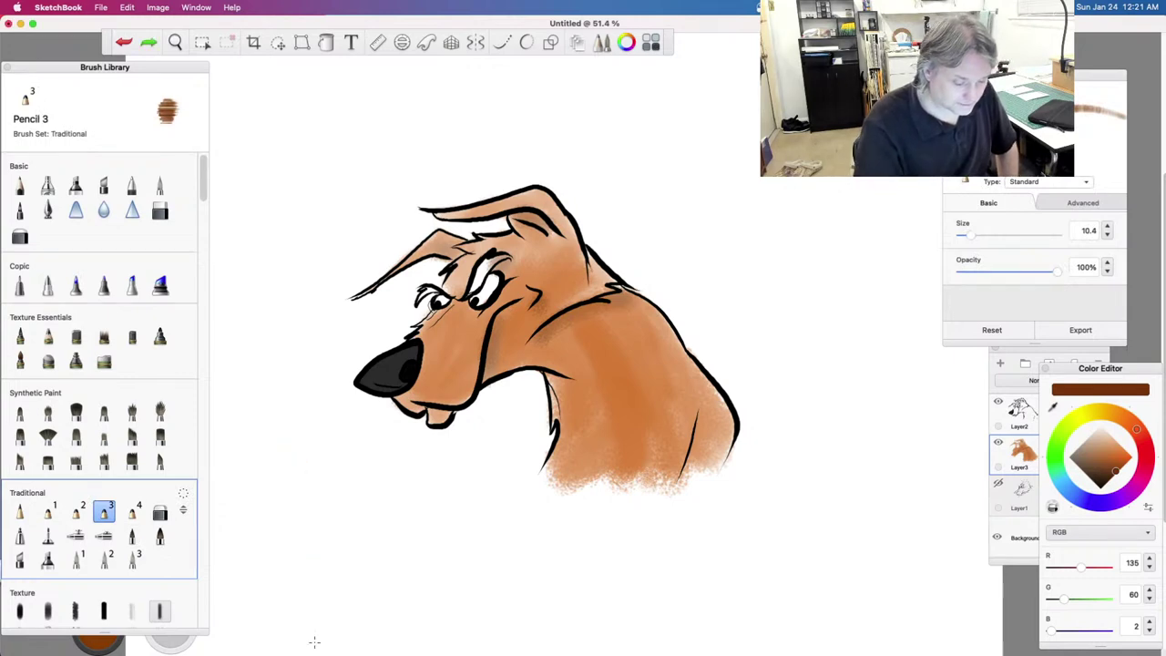
Step: Colour both eyebrows and the area under the lip in very dark brown (R 71, G 31, B 0) with Pencil 4
click(133, 513)
drag(1117, 475, 1109, 480)
drag(468, 297, 483, 265)
key(super+z)
drag(417, 300, 426, 291)
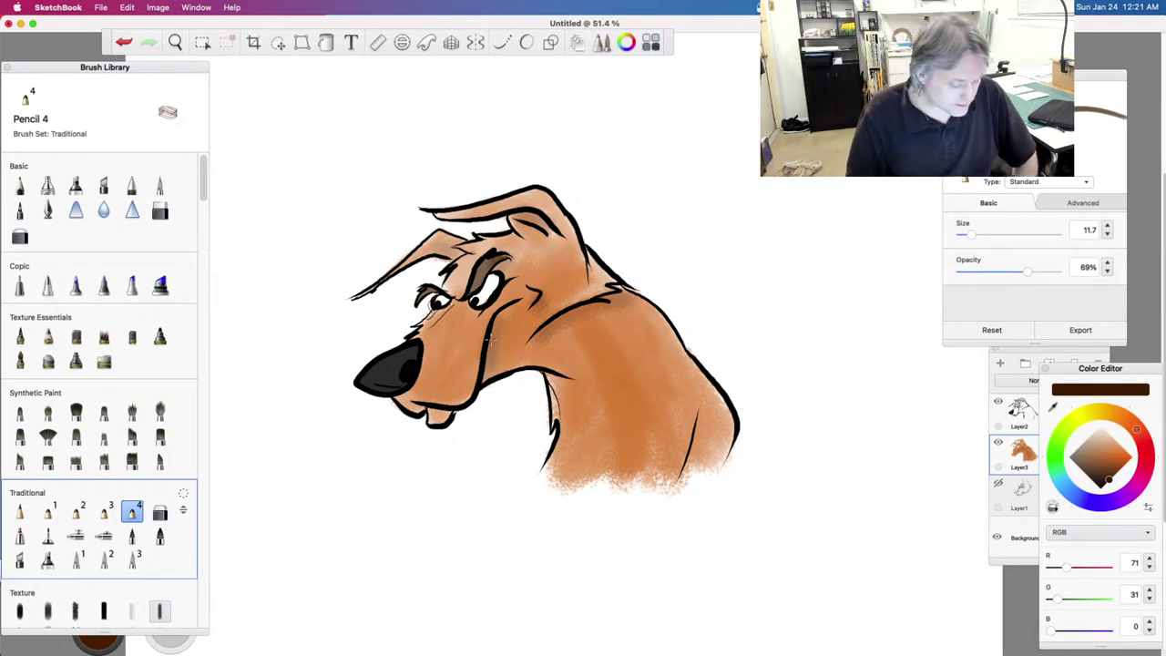
drag(445, 410, 430, 411)
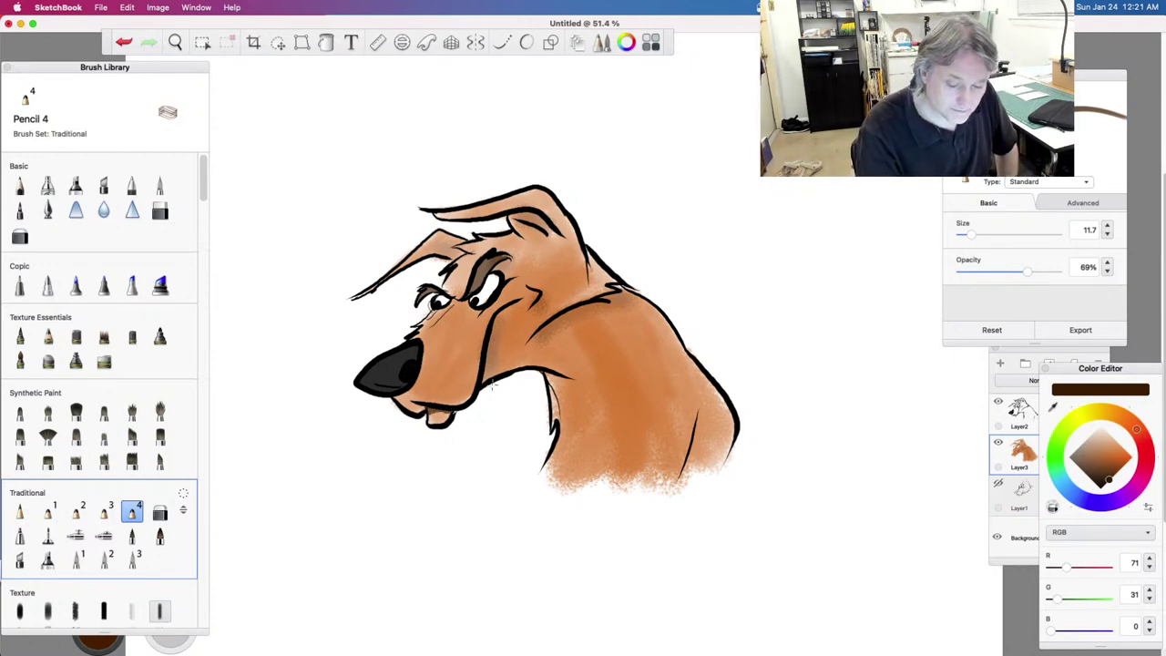
Step: Deepen the shadow below the cheek fur with Pencil 4 at size 11.7 and 69% opacity, undoing unwanted strokes
drag(538, 335, 595, 307)
key(super+z)
key(super+z)
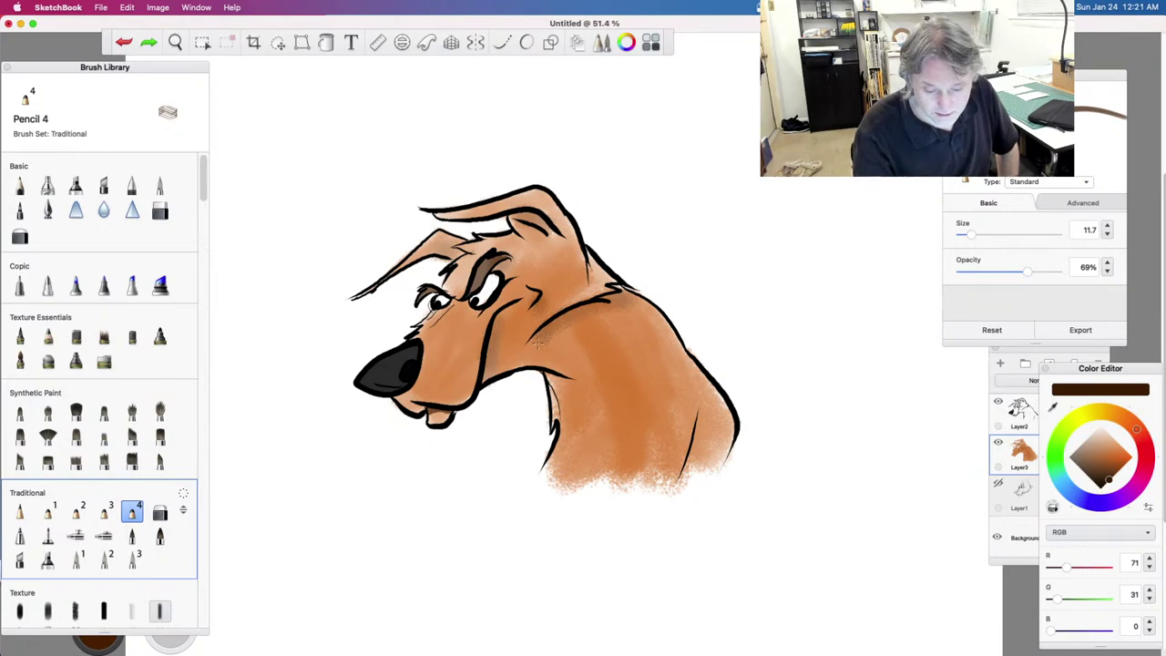
mouse_move(527, 344)
mouse_down()
mouse_move(588, 310)
mouse_move(578, 311)
mouse_up()
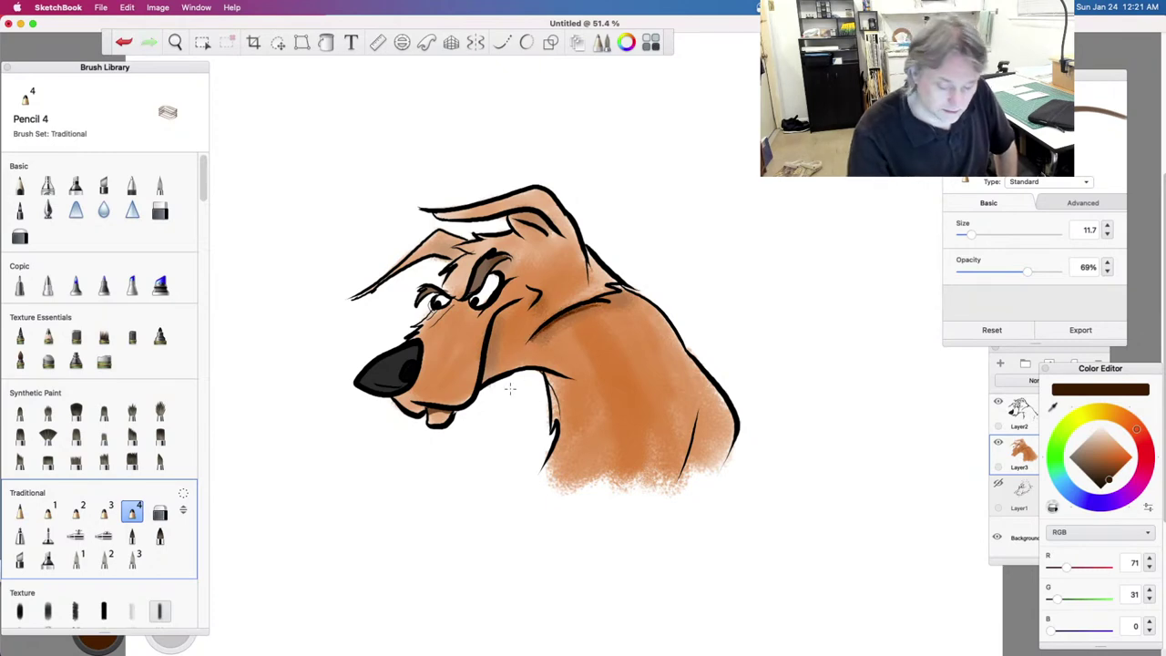
key(super+z)
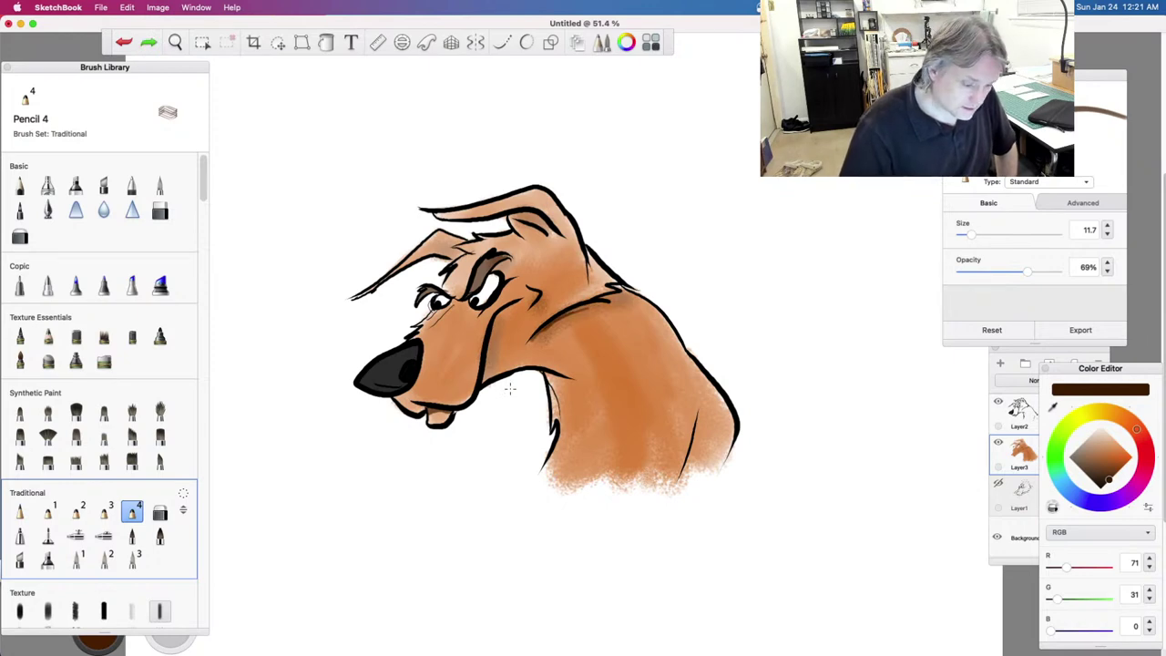
Step: Try Traditional PaintBrush 3 with a test stroke on the empty canvas and undo it
drag(204, 199, 206, 230)
click(136, 281)
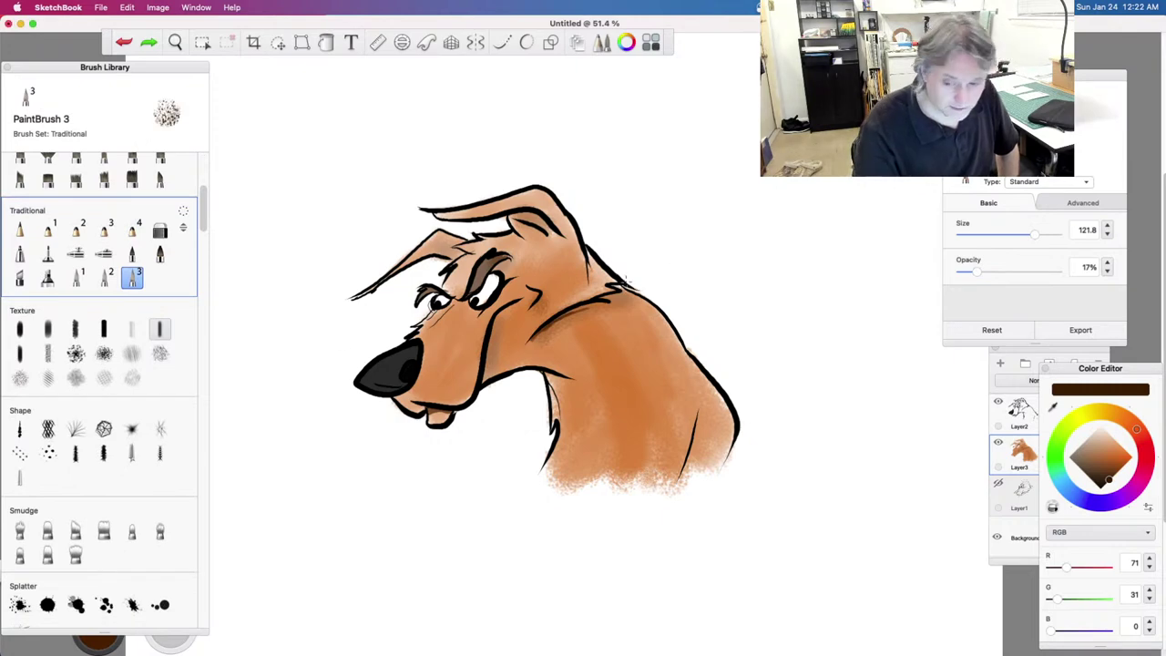
drag(734, 270, 779, 396)
key(ctrl+z)
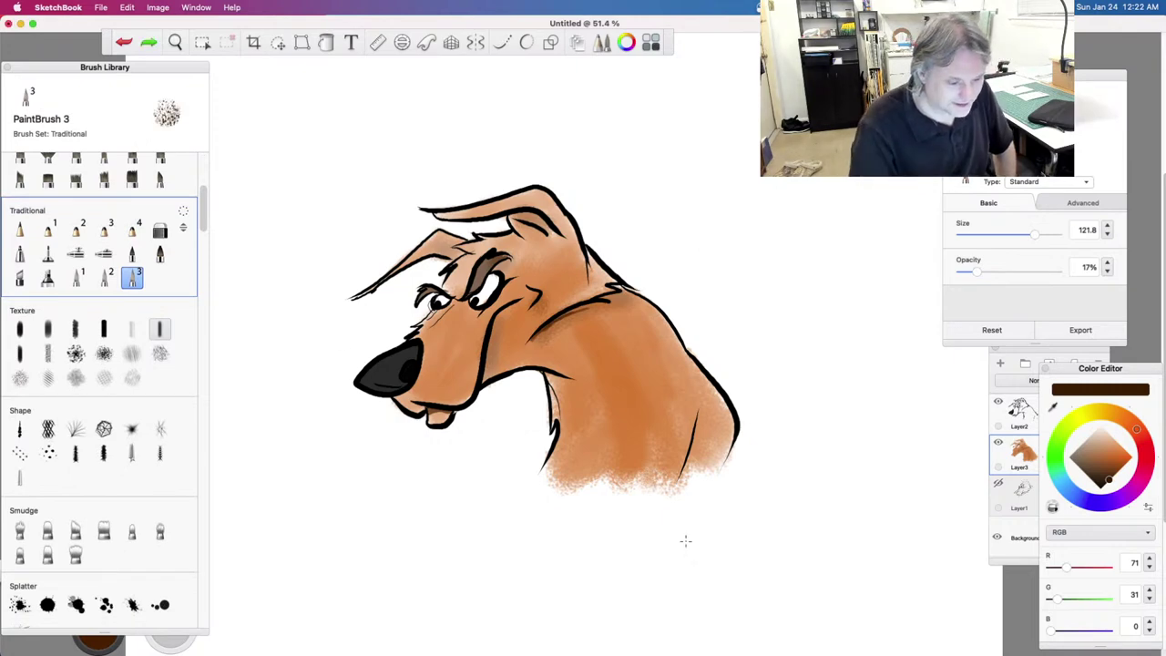
Step: Switch to PaintBrush 2 at size 35.7 and test it beside the head and below the cheek, undoing each stroke
click(104, 277)
drag(331, 189, 415, 173)
key(ctrl+z)
drag(984, 234, 993, 235)
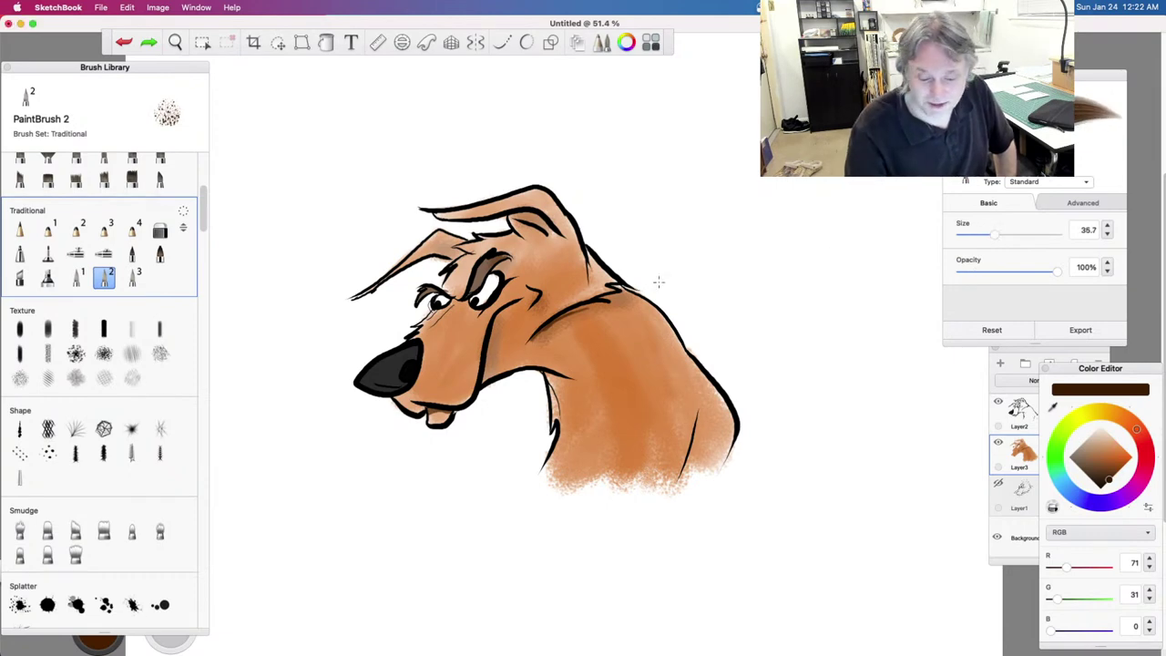
drag(637, 231, 722, 229)
key(ctrl+z)
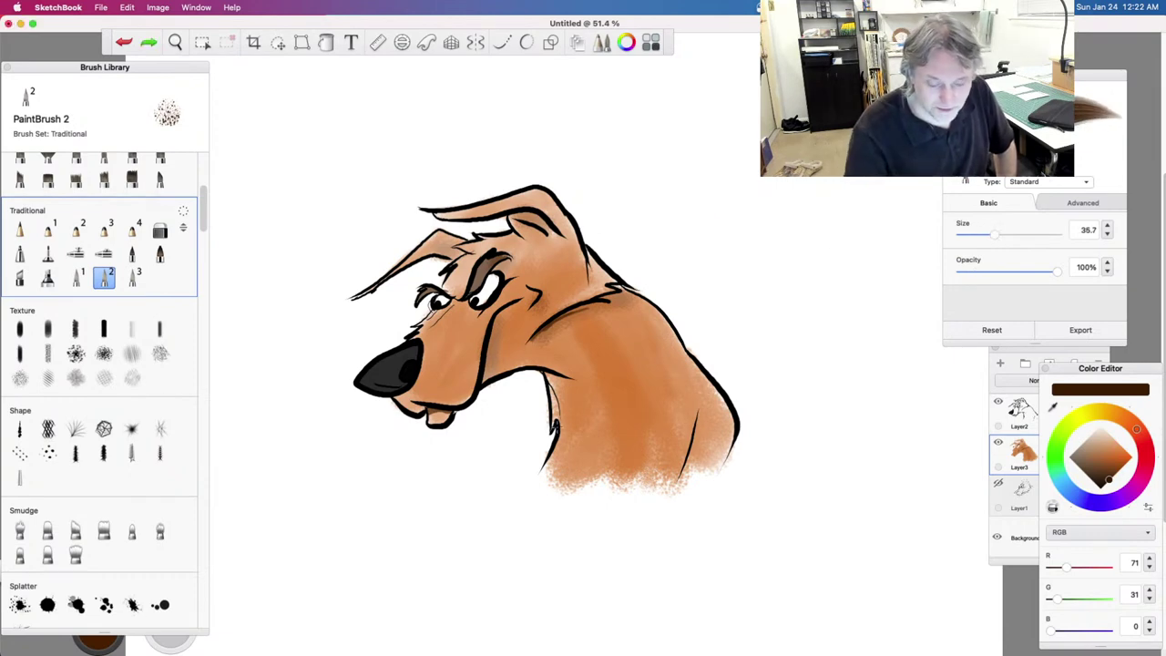
drag(579, 310, 618, 304)
key(ctrl+z)
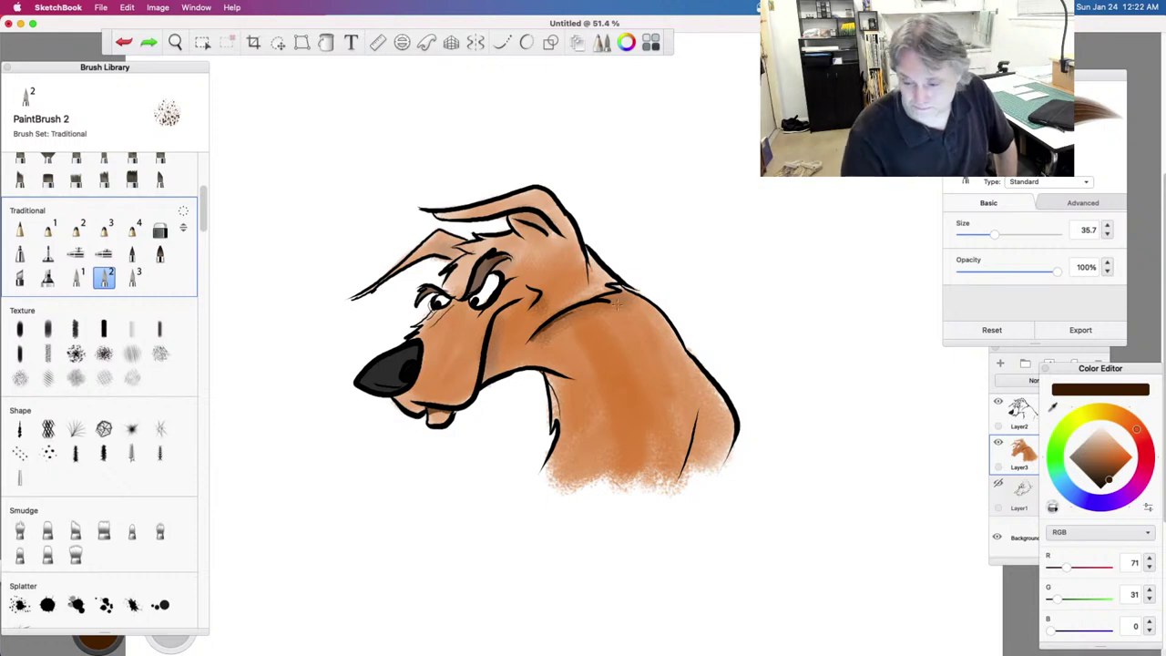
Step: Set PaintBrush 2 to 21% opacity and softly shade below the cheek fur and inside the near ear
drag(1056, 271, 980, 272)
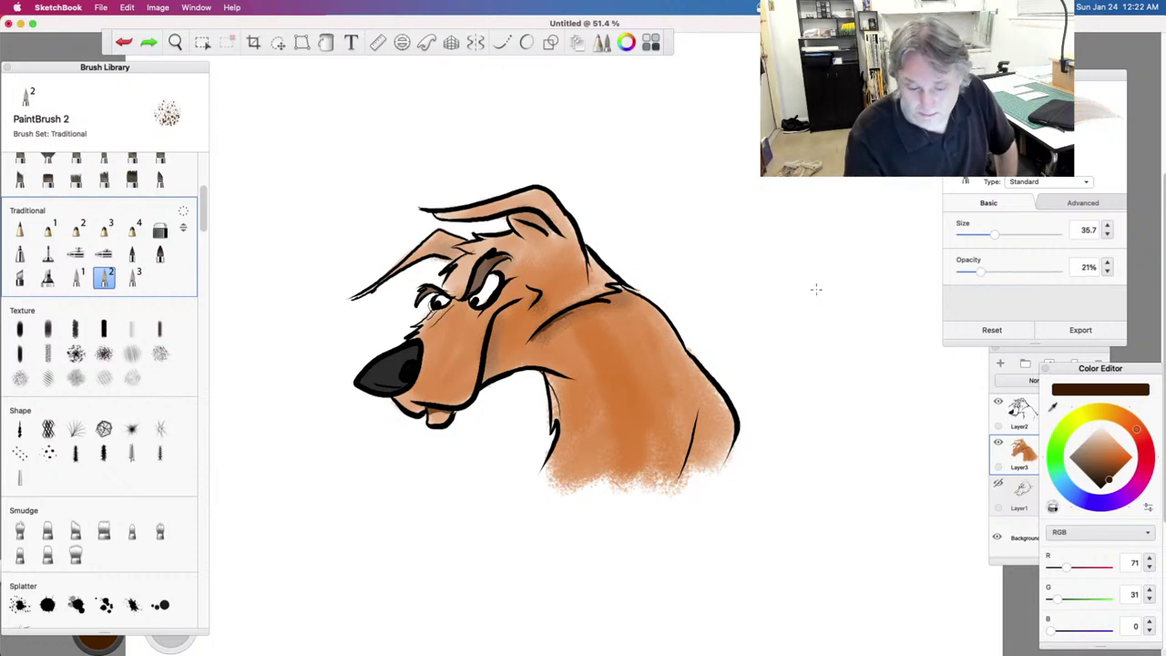
mouse_move(537, 333)
mouse_down()
mouse_move(597, 307)
mouse_move(533, 338)
mouse_up()
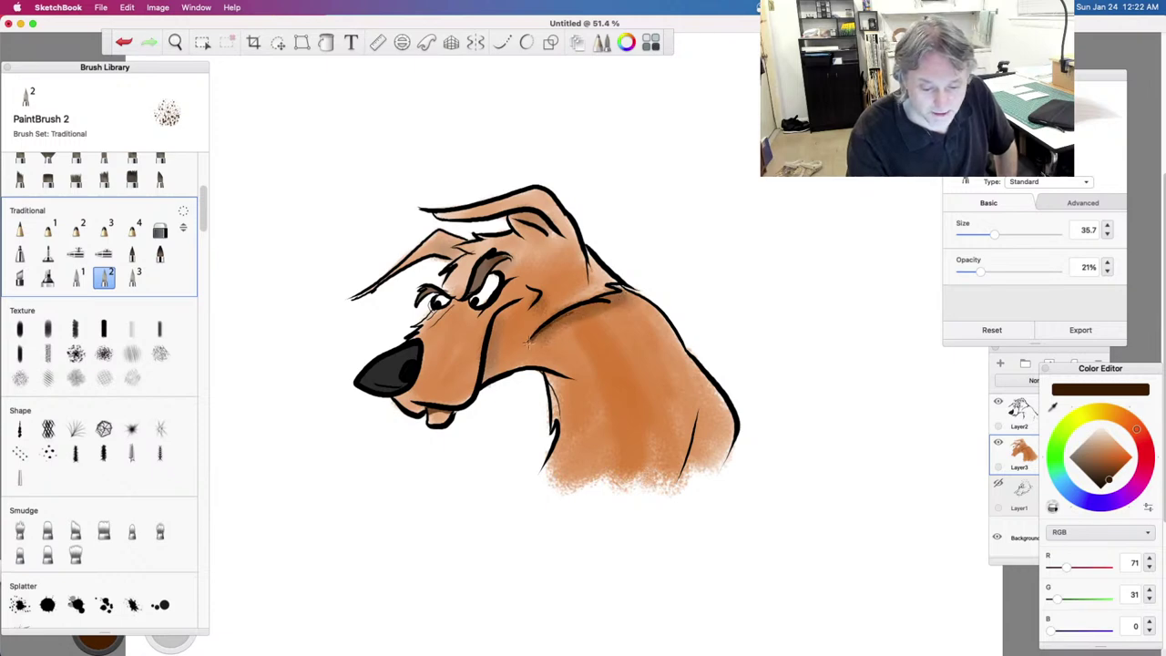
mouse_move(550, 234)
mouse_down()
mouse_move(513, 214)
mouse_move(552, 235)
mouse_up()
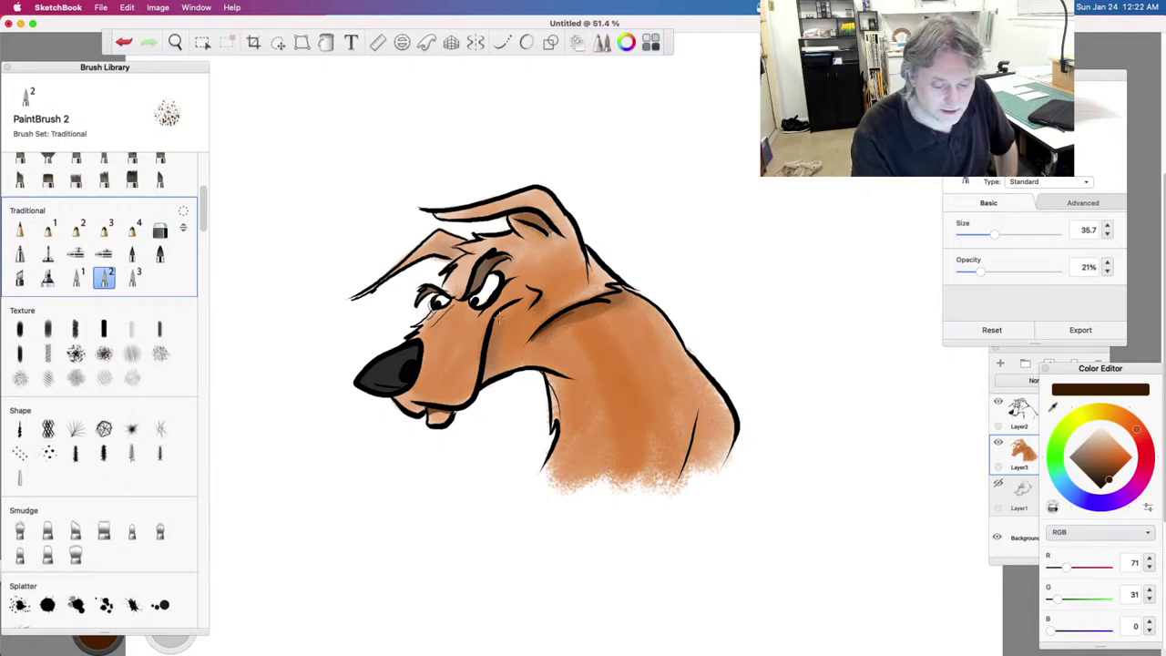
Step: Shade the muzzle behind the nose, the back contour and the front of the neck with PaintBrush 2, undoing the last stroke
drag(424, 374, 403, 397)
drag(424, 355, 411, 388)
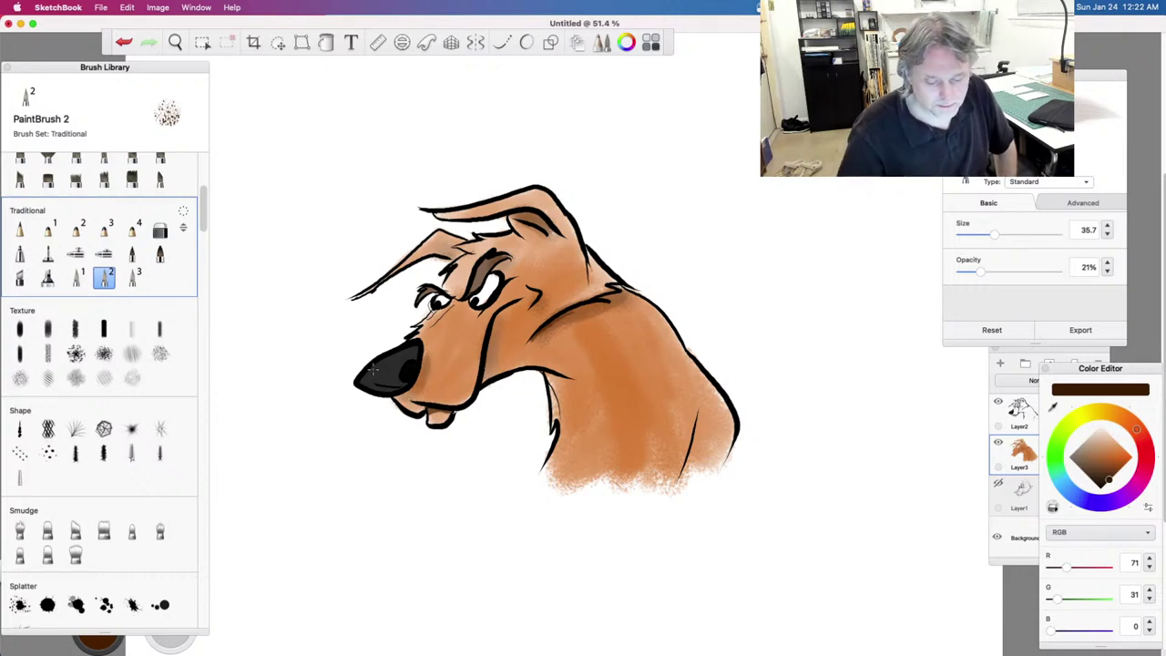
mouse_move(729, 446)
mouse_down()
mouse_move(724, 419)
mouse_move(652, 305)
mouse_up()
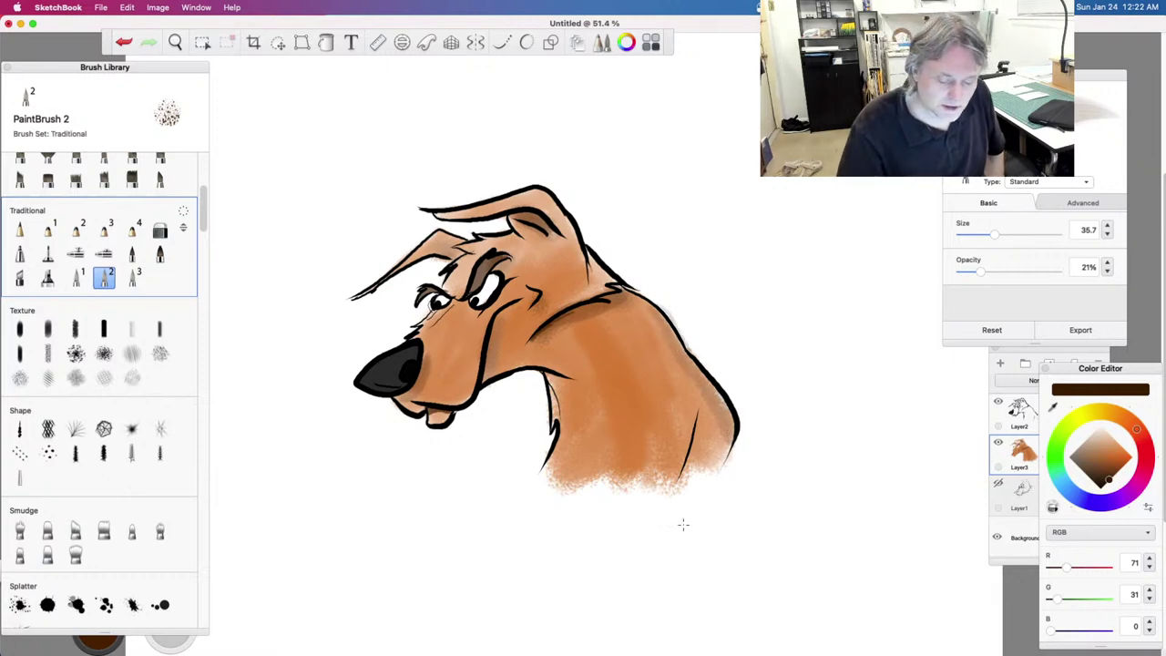
drag(540, 373, 566, 436)
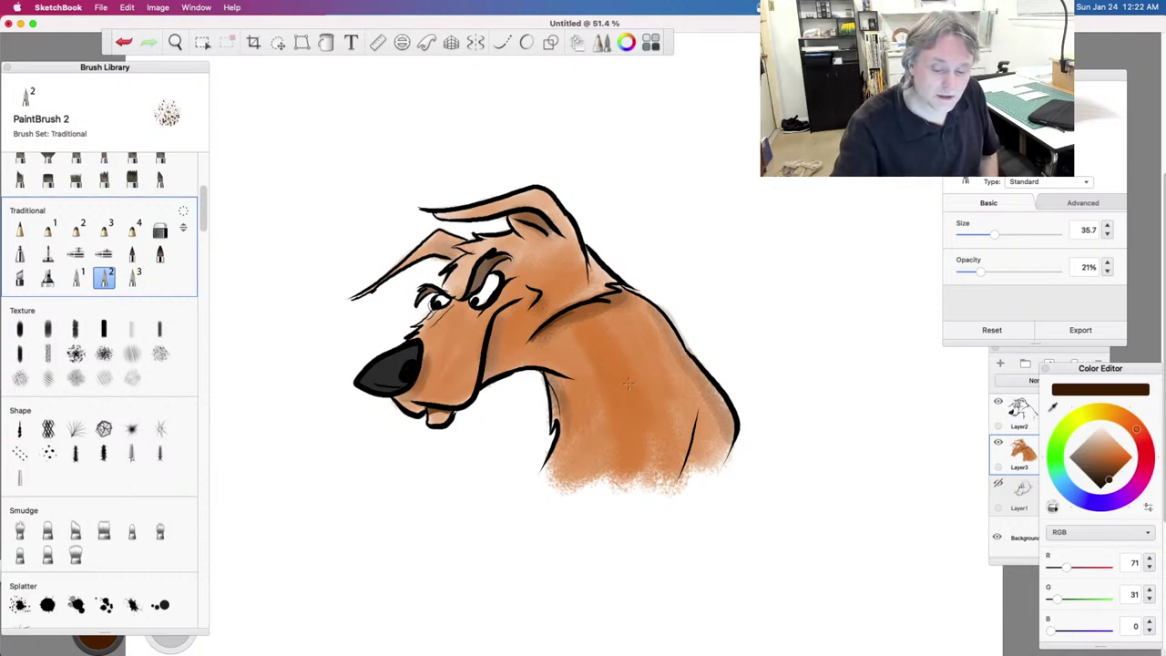
key(super+z)
Step: Choose Short Wirey Fur from the Fur Brushes set, test it on the neck and raise its size to 42.1
drag(197, 228, 203, 412)
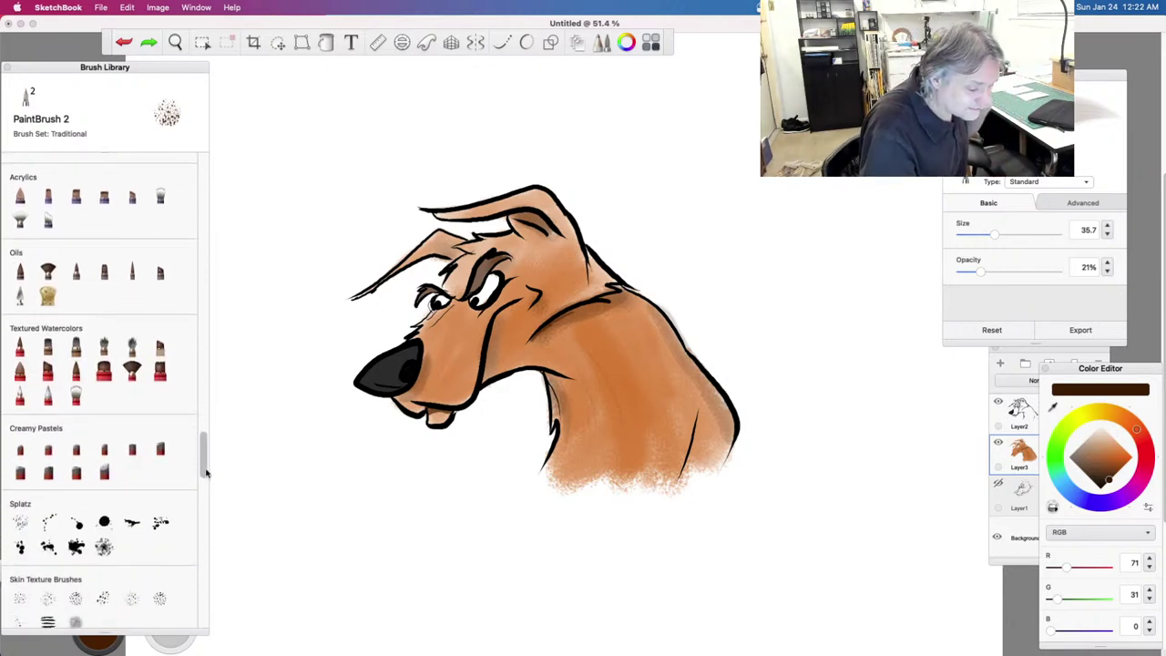
drag(207, 480, 208, 519)
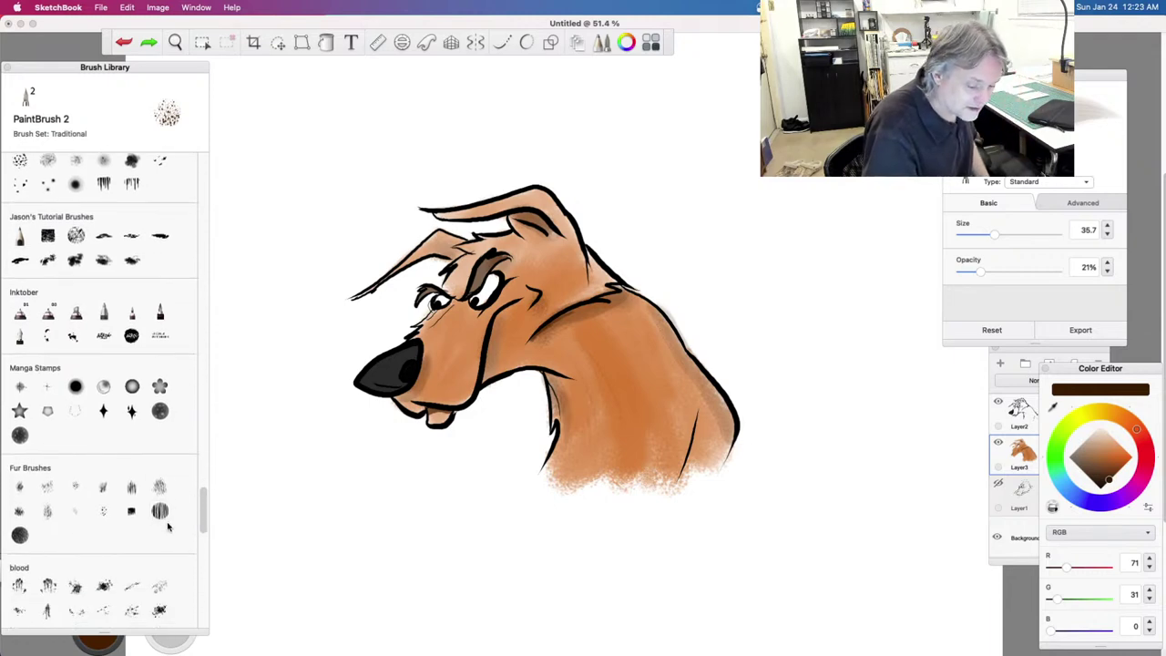
click(160, 487)
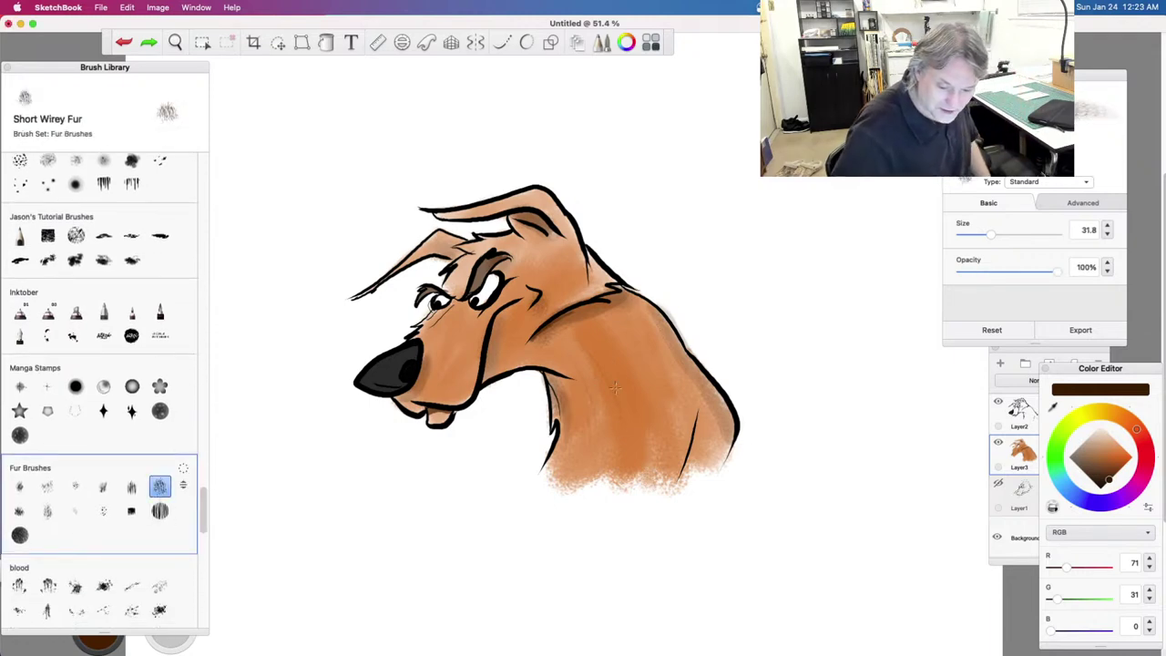
click(627, 359)
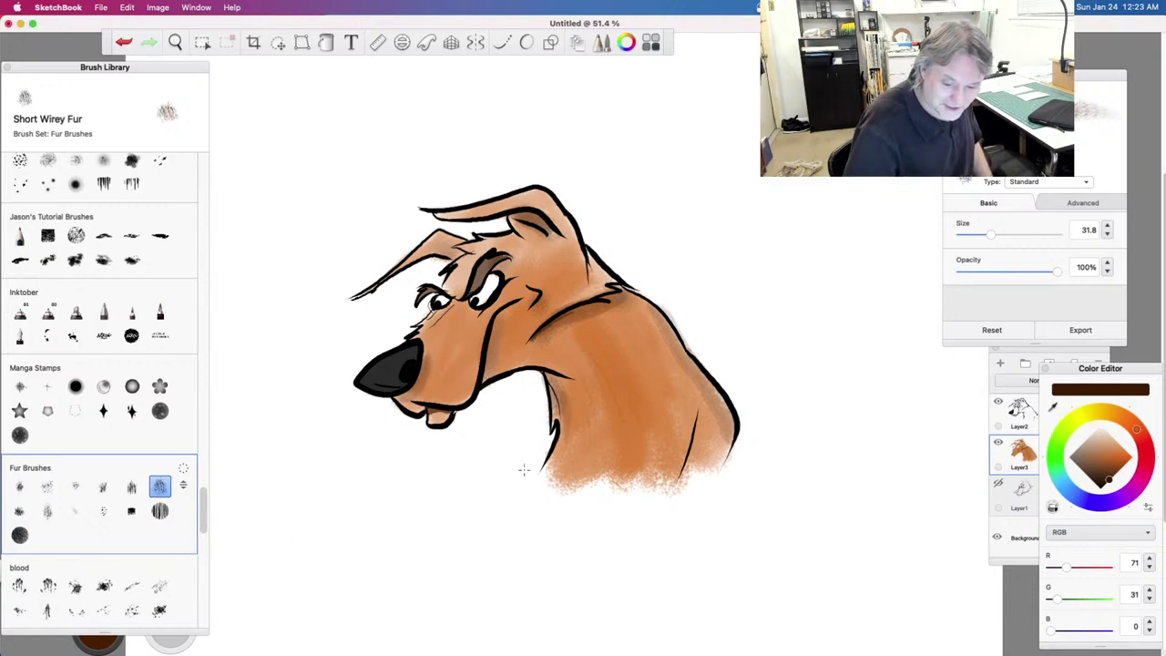
drag(992, 235, 1002, 235)
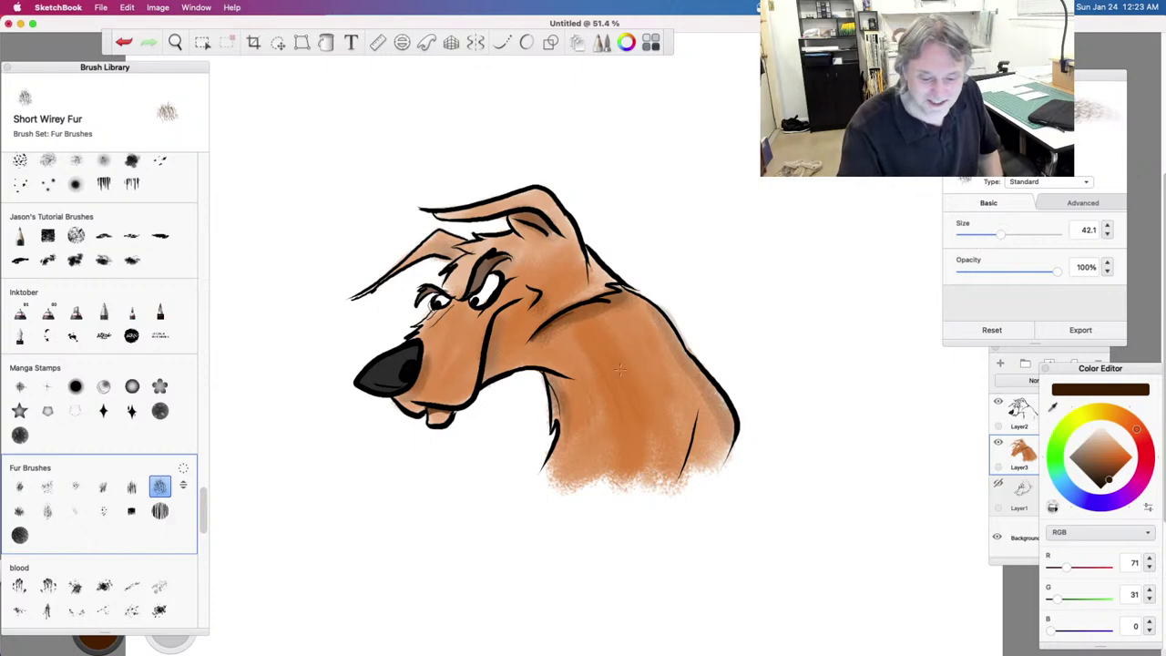
Step: Try Short Wirey Fur at size 92.6 over the neck and shoulder, and undo all its strokes
drag(1000, 235, 1025, 237)
mouse_move(591, 322)
mouse_down()
mouse_move(615, 337)
mouse_move(666, 417)
mouse_move(612, 315)
mouse_move(675, 378)
mouse_move(655, 412)
mouse_move(618, 349)
mouse_move(616, 421)
mouse_up()
mouse_move(607, 363)
mouse_down()
mouse_move(642, 435)
mouse_move(618, 432)
mouse_up()
drag(574, 352, 601, 459)
drag(614, 370, 638, 433)
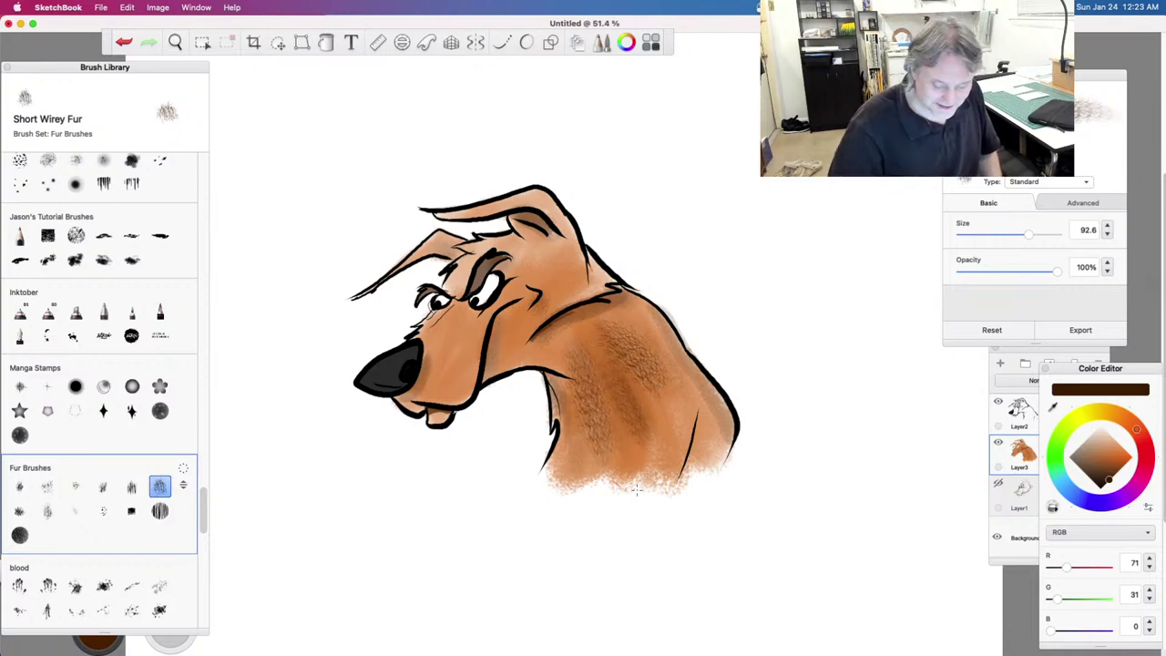
key(super+z)
key(super+z)
key(super+z)
key(super+z)
key(super+z)
key(super+z)
key(super+z)
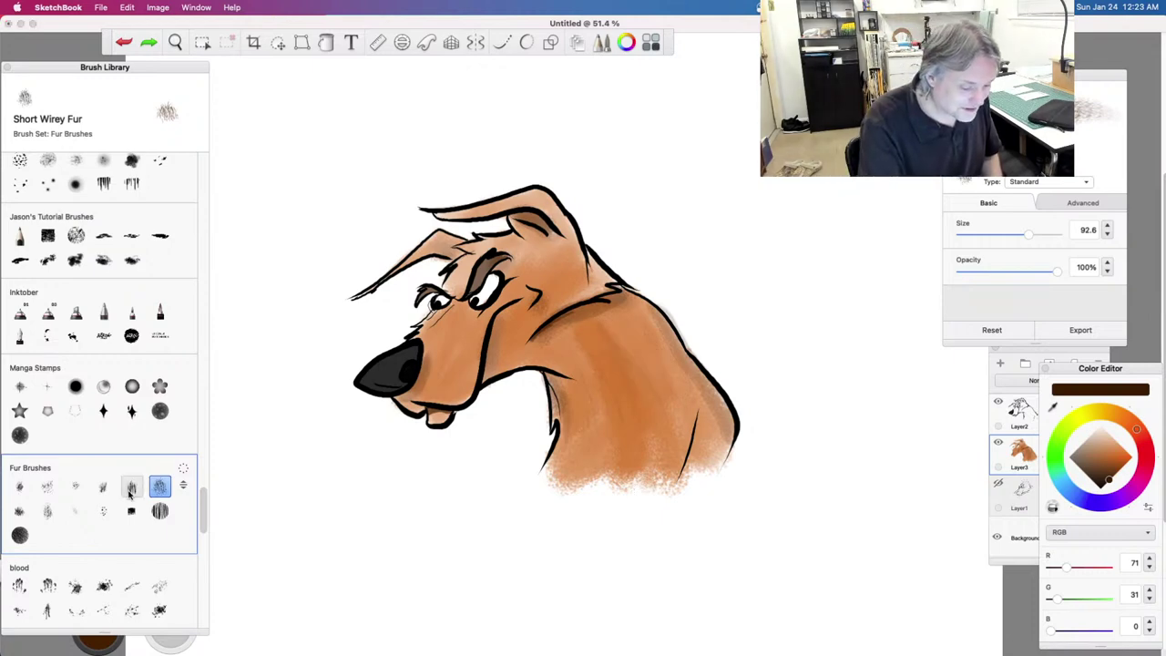
Step: Try Straight Fur on the neck at sizes 43.9 and 100.3, undoing the strokes
click(131, 486)
drag(581, 353, 576, 459)
key(super+z)
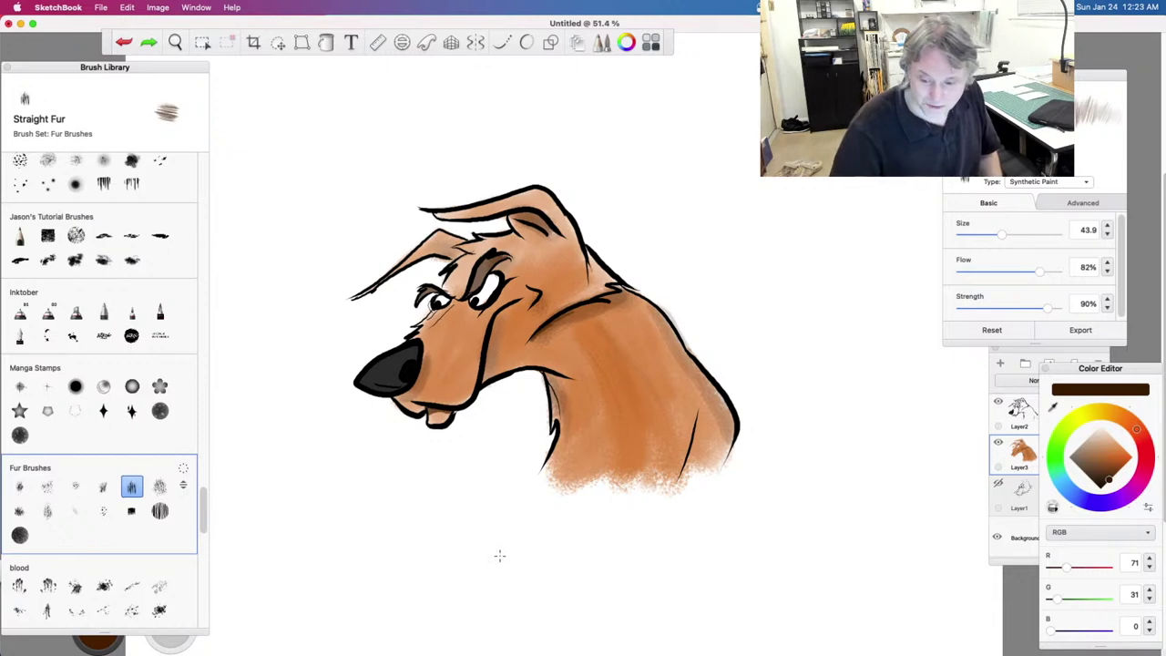
click(1012, 236)
drag(1012, 236, 1032, 234)
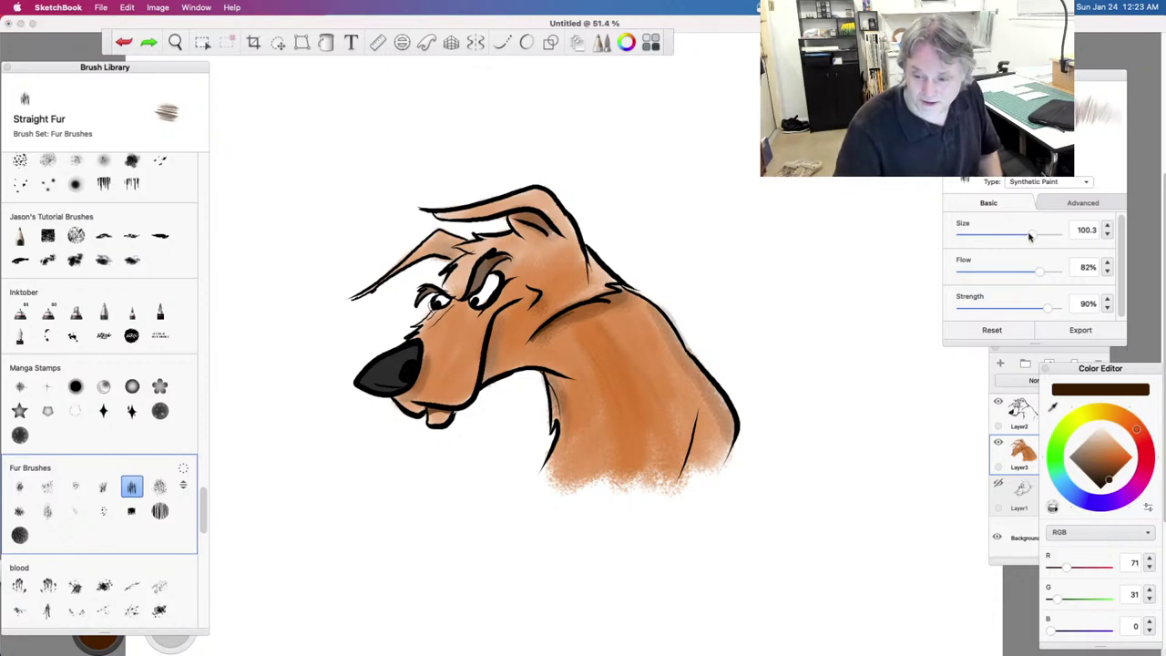
mouse_move(562, 362)
mouse_down()
mouse_move(592, 436)
mouse_move(580, 354)
mouse_move(619, 381)
mouse_move(627, 430)
mouse_up()
key(super+z)
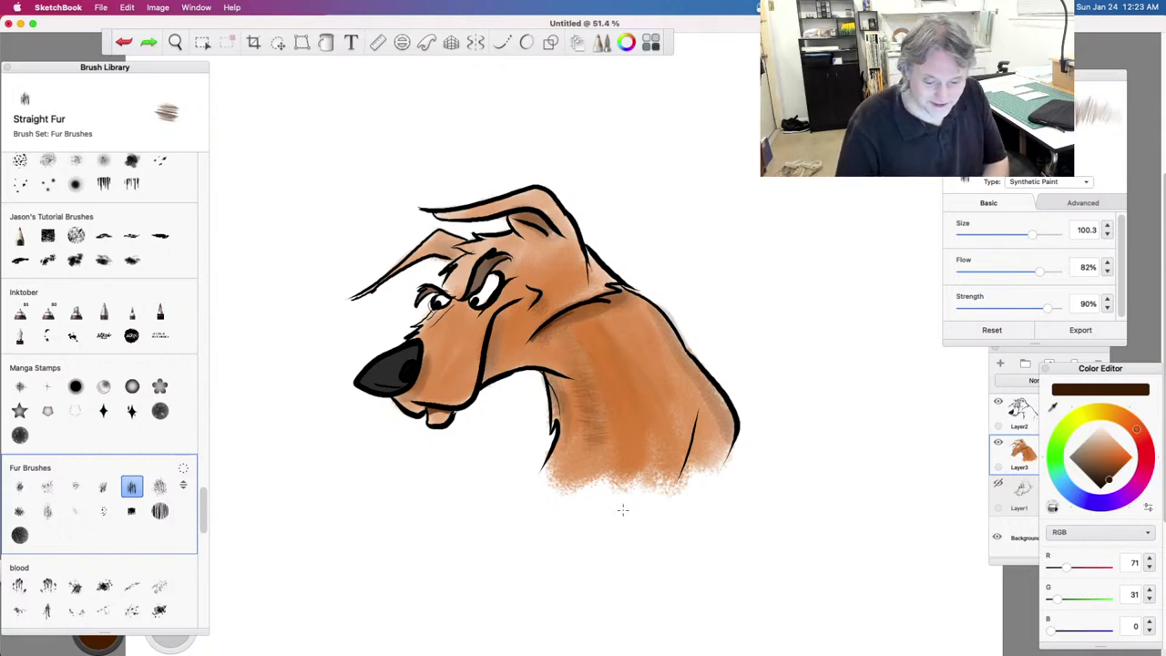
key(super+z)
Step: Try Thick Fur Wisps at size 90.3 down the middle of the neck and undo the strokes
click(103, 487)
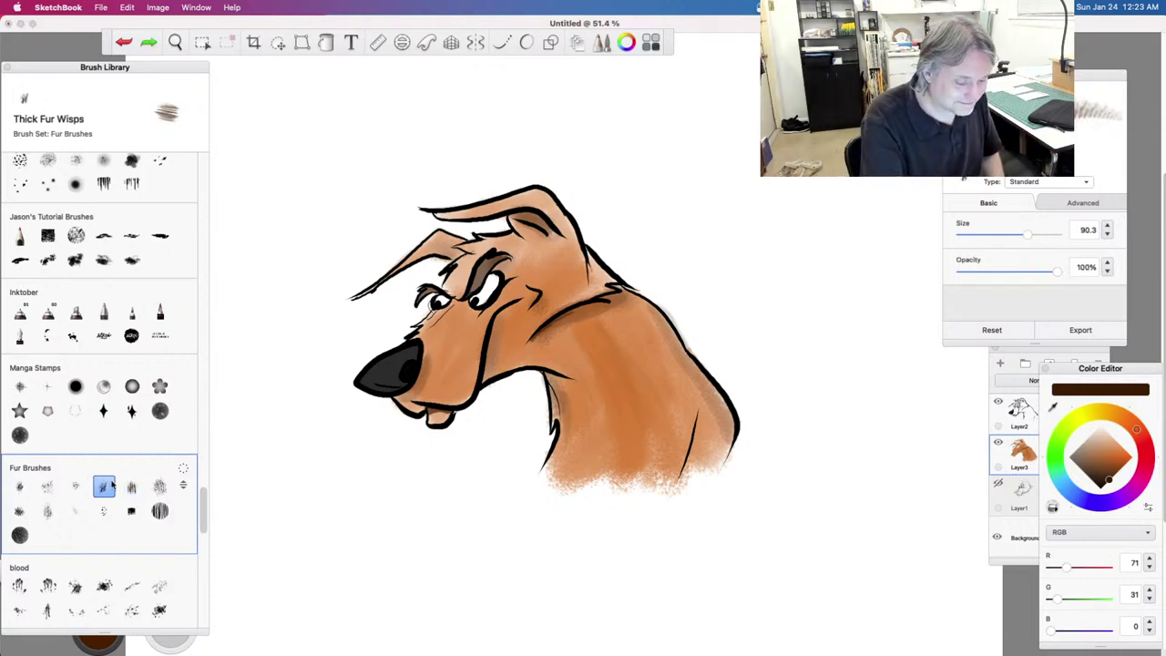
drag(601, 353, 634, 434)
drag(628, 392, 648, 451)
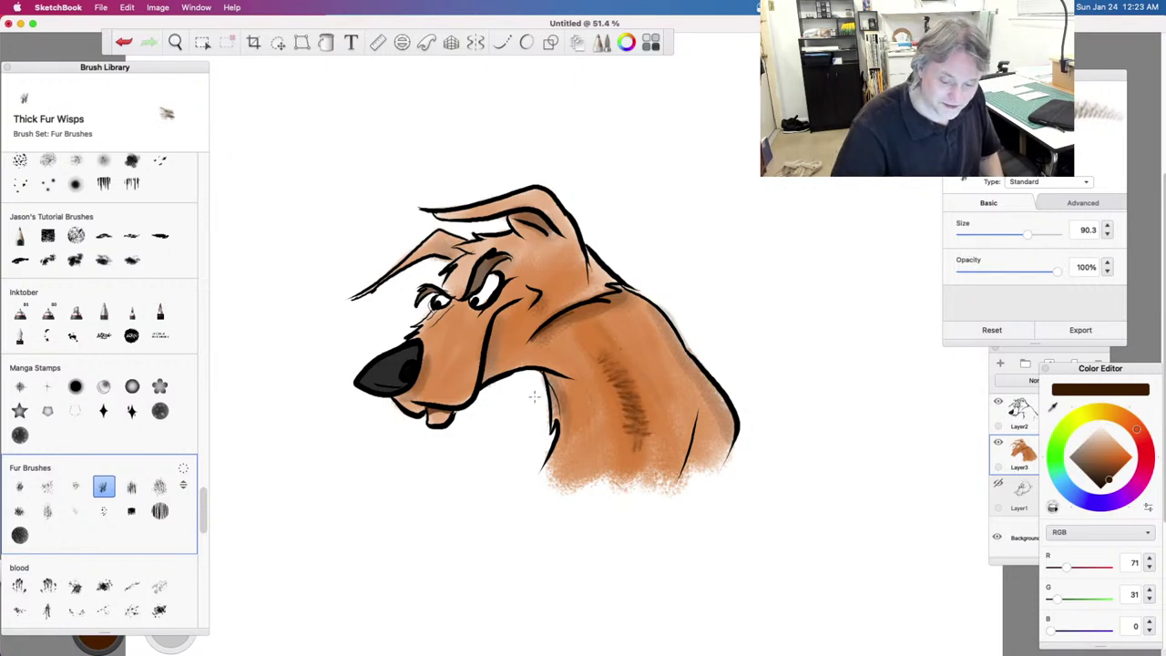
key(super+z)
key(super+z)
Step: Try Short Fur at size 36.2 and Short Wirey Fur at size 92.6 on the neck, undoing each stroke
click(47, 487)
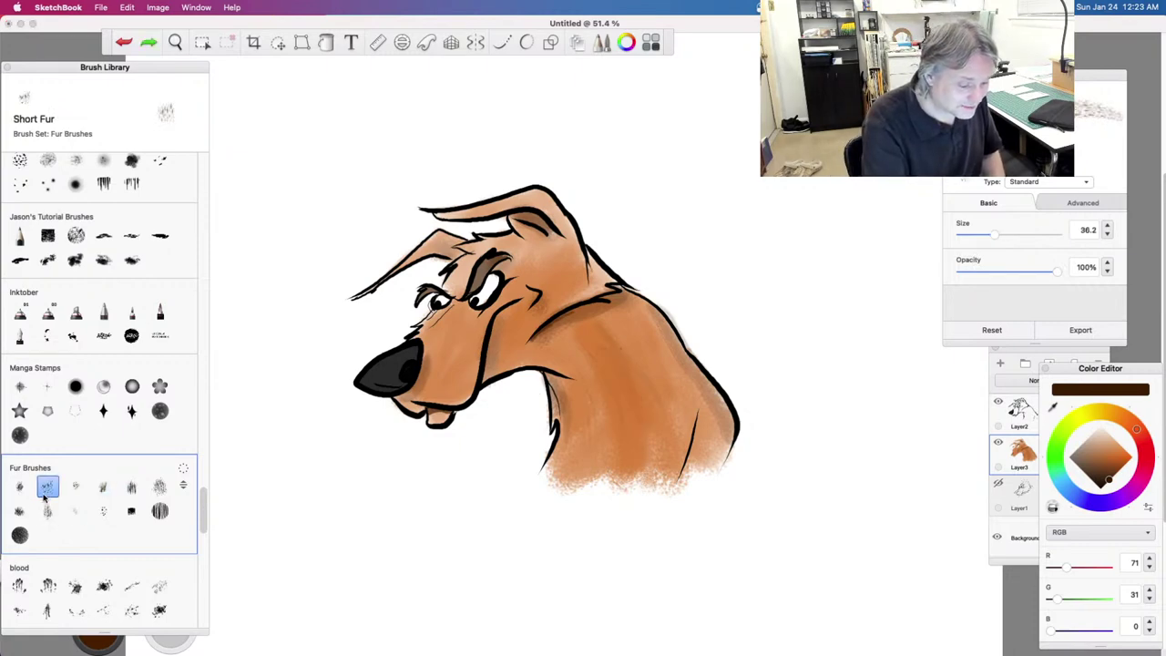
drag(598, 353, 629, 430)
key(super+z)
click(159, 486)
mouse_move(642, 357)
mouse_down()
mouse_move(654, 395)
mouse_move(611, 345)
mouse_up()
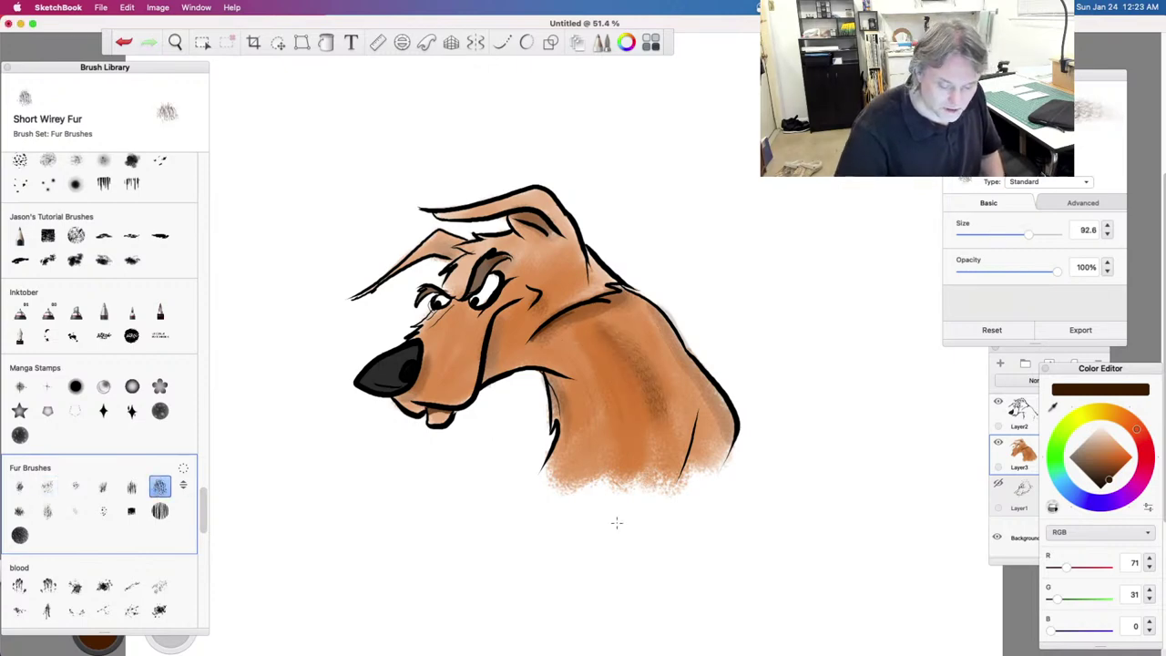
key(super+z)
Step: Smudge down the neck with the Fur Smudge Brush, then try Wavy Fur at size 36.3 and undo its stroke
click(159, 512)
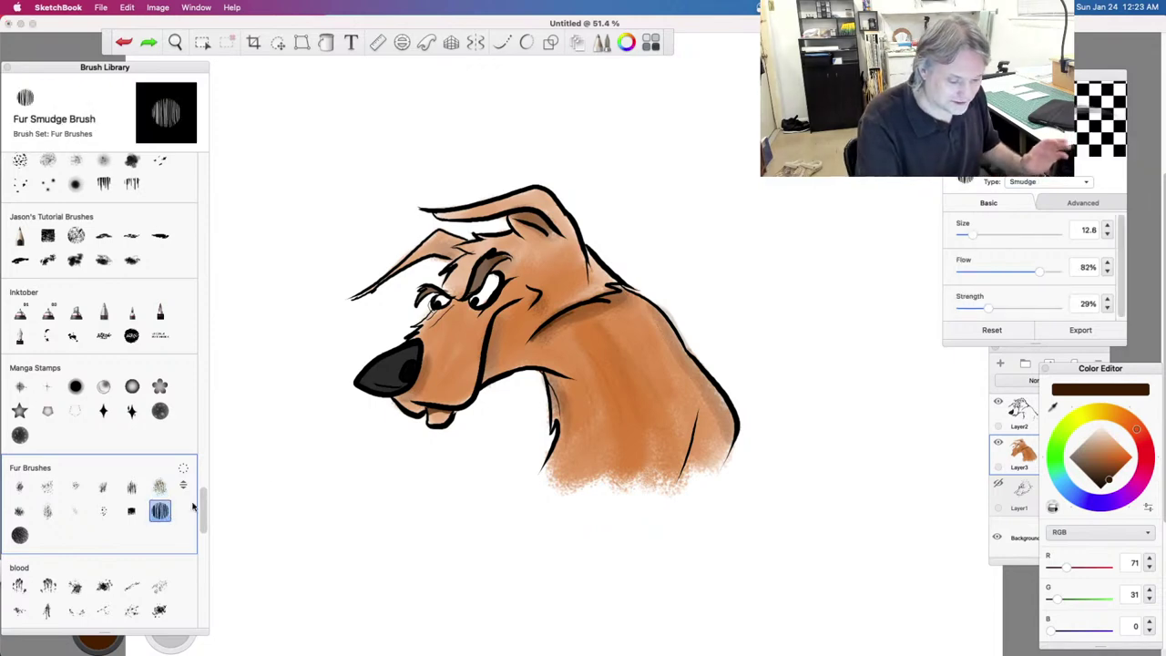
drag(590, 362, 634, 495)
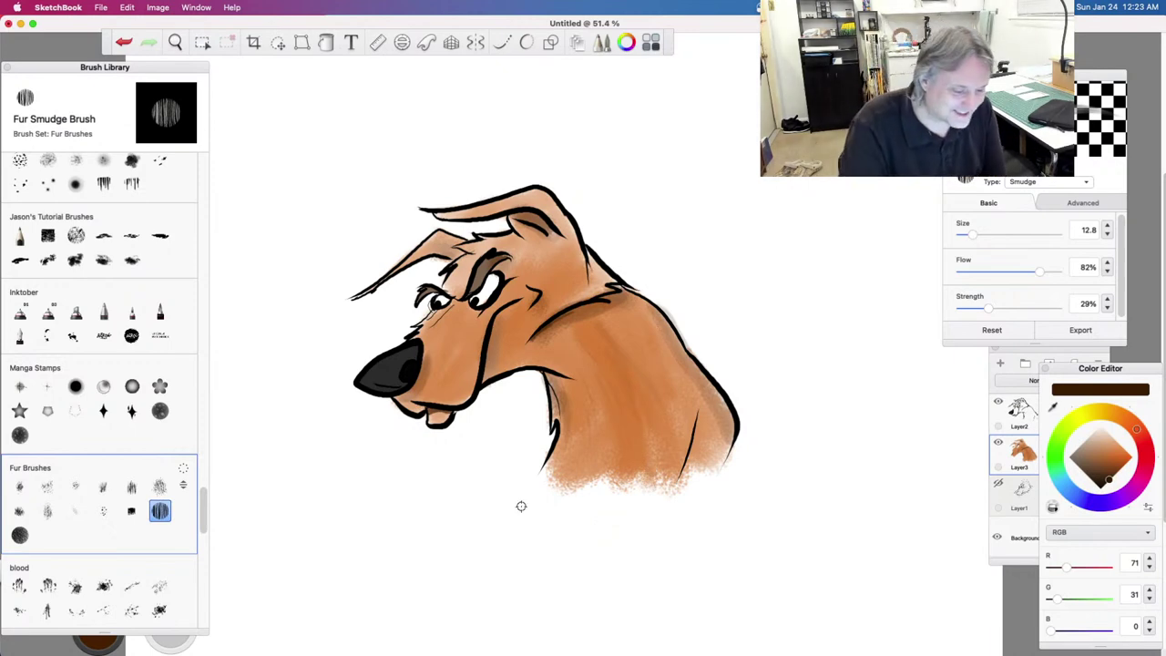
click(24, 492)
mouse_move(579, 365)
mouse_down()
mouse_move(608, 437)
mouse_move(588, 375)
mouse_up()
key(super+z)
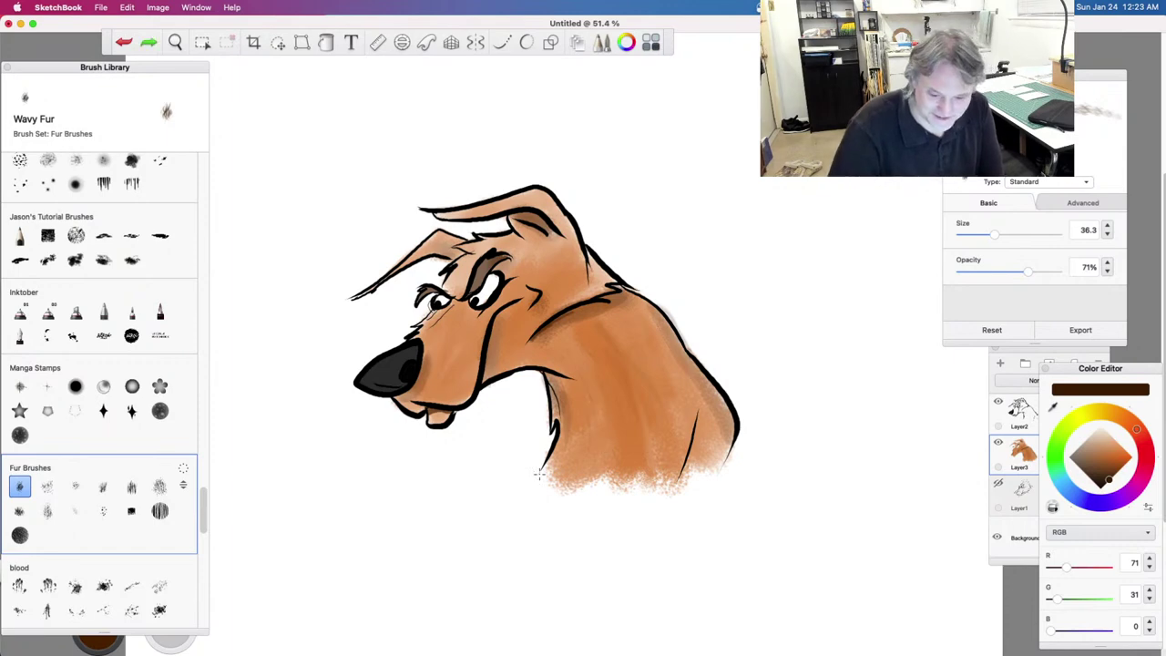
Step: Try Wavy Fur at size 253.5 with dark brown strokes down the front and middle of the neck, and undo them
drag(1020, 235, 1048, 236)
drag(592, 335, 638, 390)
drag(625, 381, 649, 424)
drag(579, 345, 638, 465)
drag(575, 352, 609, 467)
mouse_move(564, 363)
mouse_down()
mouse_move(591, 420)
mouse_move(590, 458)
mouse_up()
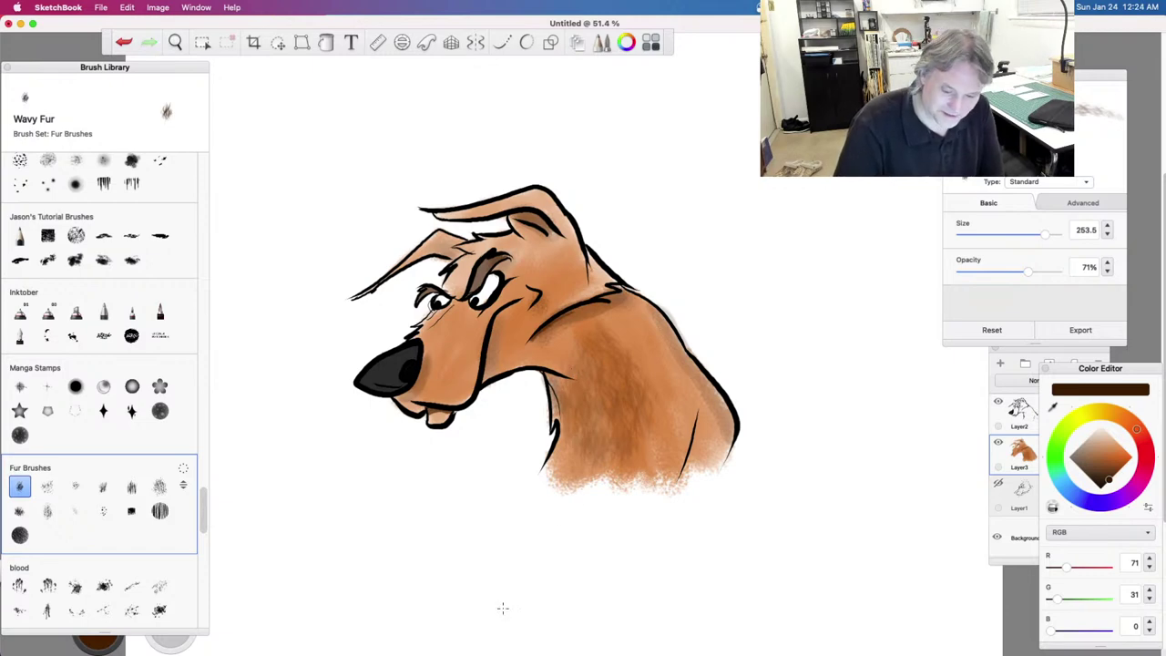
key(super+z)
Step: Try Straight Fur at size 100.3 with dense dark strokes over the neck and shoulder, and undo them
click(103, 486)
click(131, 487)
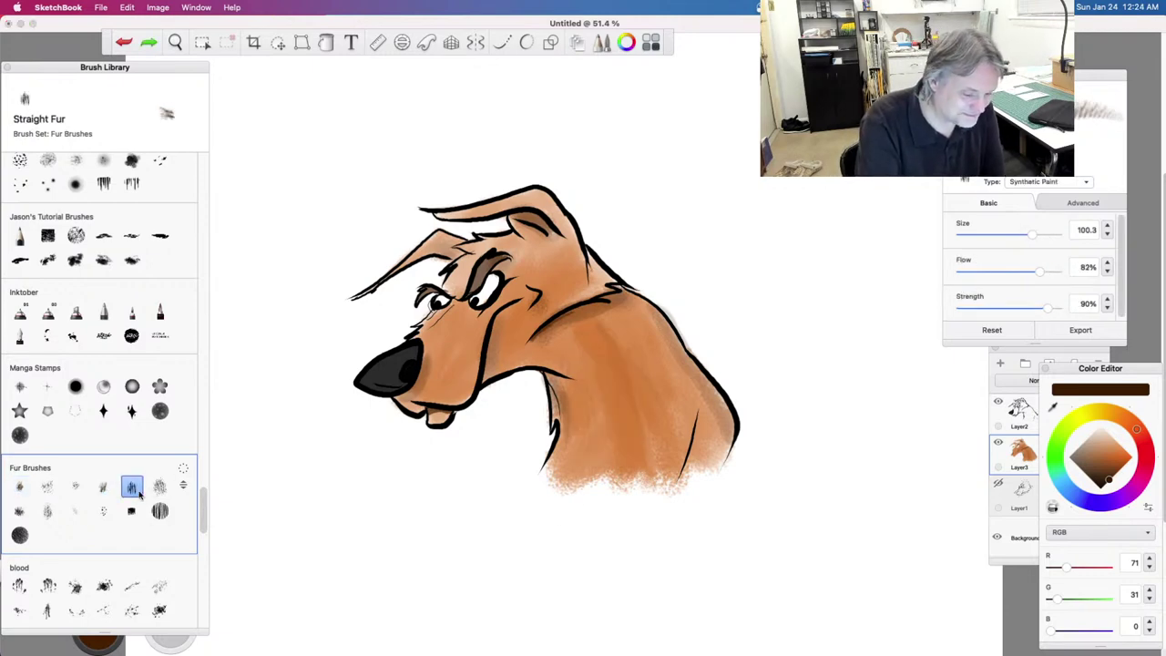
drag(638, 317, 697, 405)
drag(656, 361, 706, 421)
mouse_move(679, 378)
mouse_down()
mouse_move(709, 410)
mouse_move(638, 355)
mouse_move(578, 392)
mouse_move(658, 446)
mouse_move(610, 348)
mouse_move(556, 363)
mouse_move(574, 376)
mouse_move(594, 481)
mouse_up()
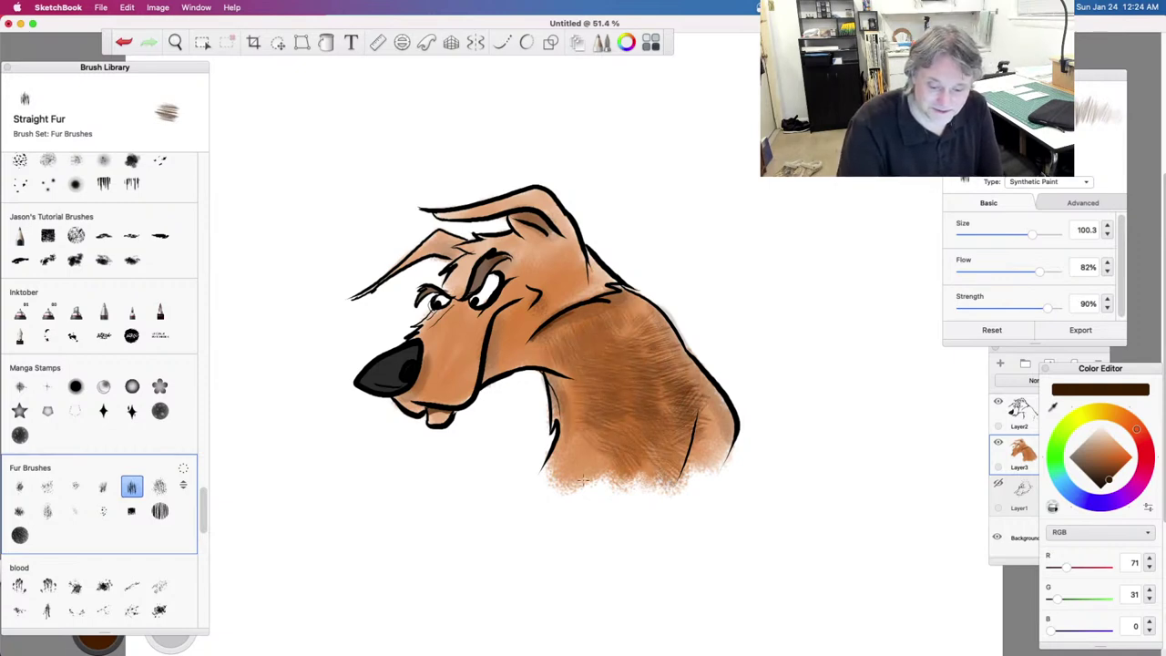
key(super+z)
key(super+z)
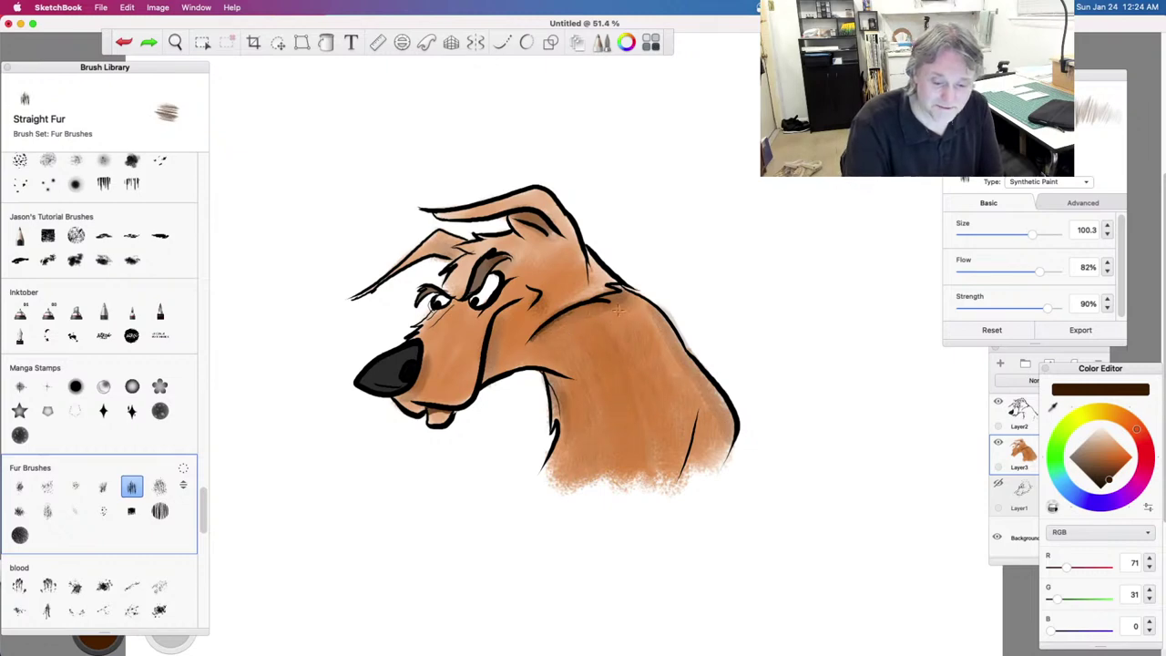
Step: Paint light Straight Fur strokes at size 100.3 over the neck and shoulder and behind the cheek below the ear
mouse_move(645, 319)
mouse_down()
mouse_move(667, 365)
mouse_move(610, 460)
mouse_move(674, 469)
mouse_up()
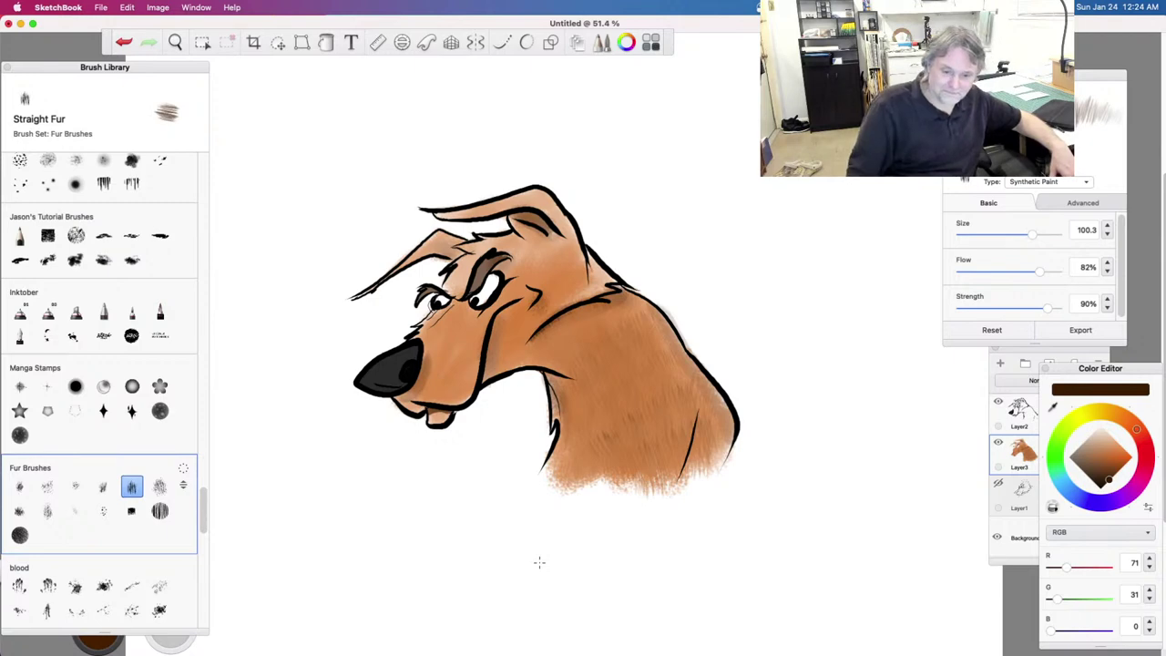
mouse_move(572, 259)
mouse_down()
mouse_move(606, 279)
mouse_move(564, 297)
mouse_move(538, 291)
mouse_move(535, 252)
mouse_move(550, 280)
mouse_up()
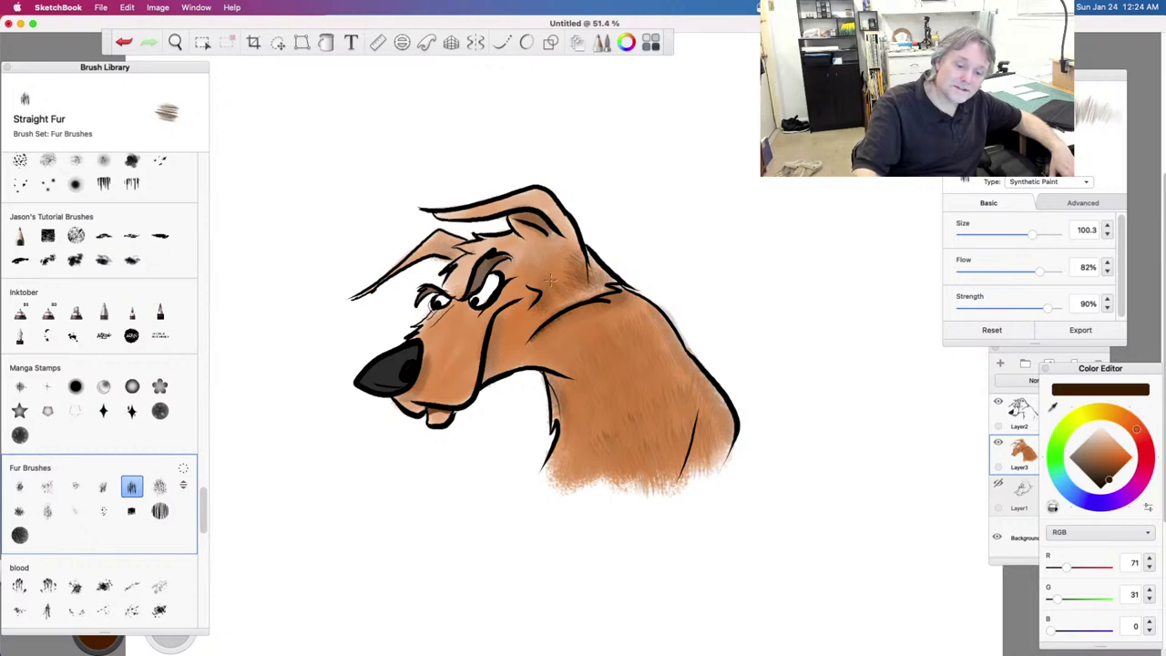
mouse_move(508, 339)
mouse_down()
mouse_move(613, 345)
mouse_move(609, 317)
mouse_move(635, 309)
mouse_move(678, 384)
mouse_move(650, 324)
mouse_move(667, 357)
mouse_up()
drag(691, 395, 669, 378)
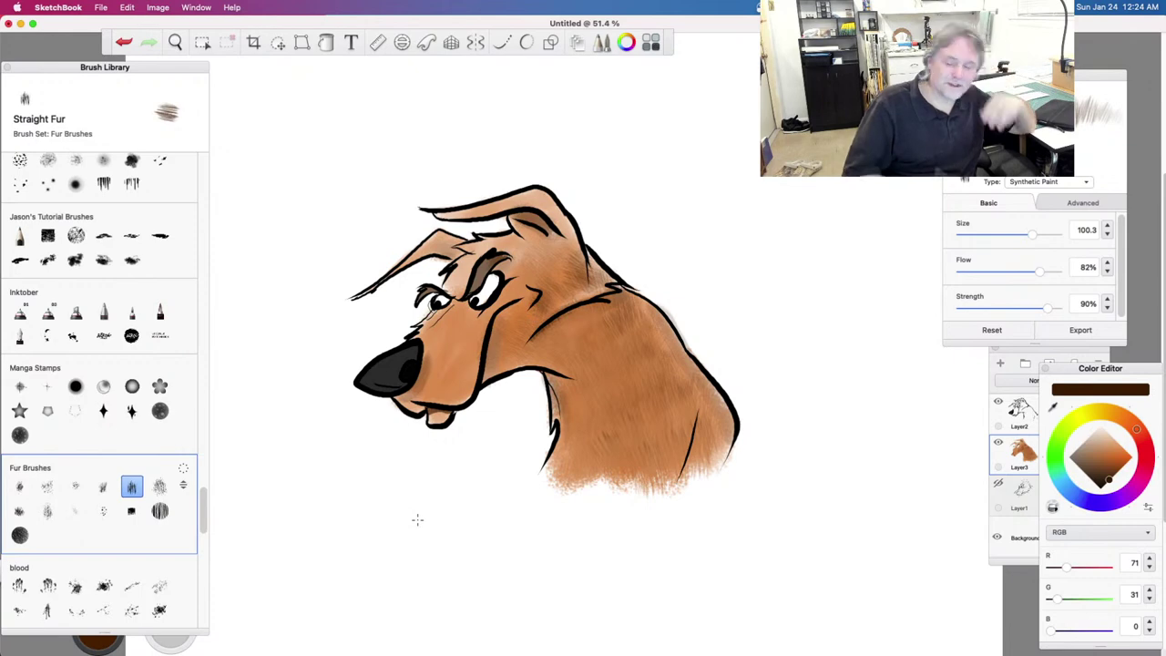
Step: Choose the Basic Hard Eraser and make the ink layer, Layer2, active
drag(201, 509, 208, 145)
click(161, 209)
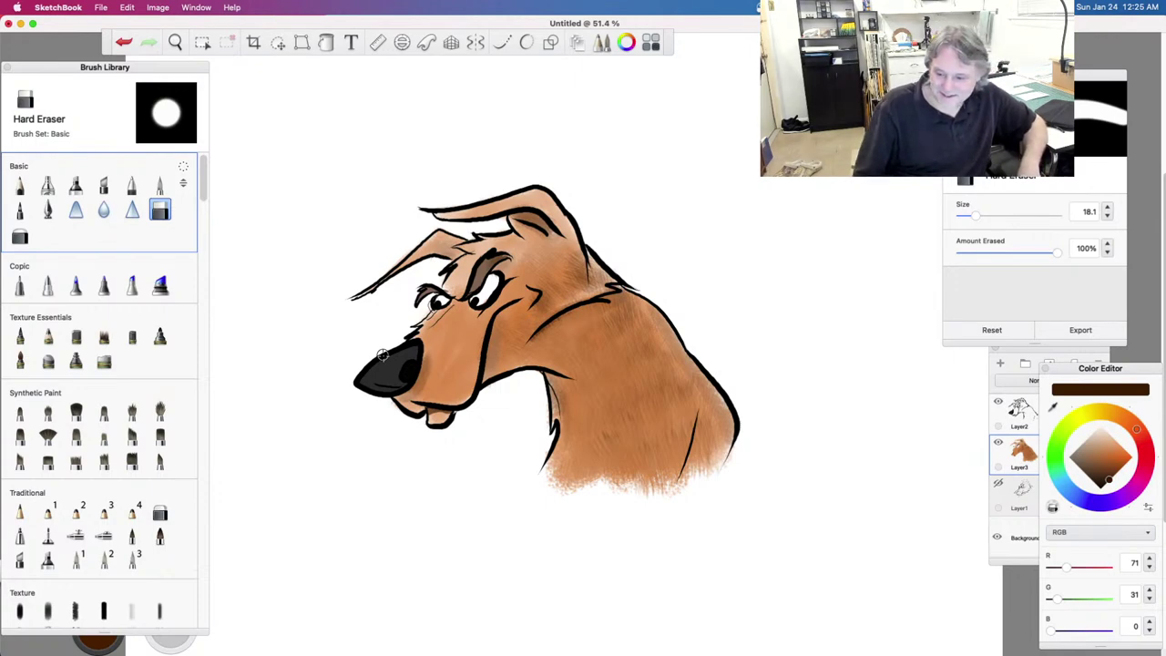
click(1033, 416)
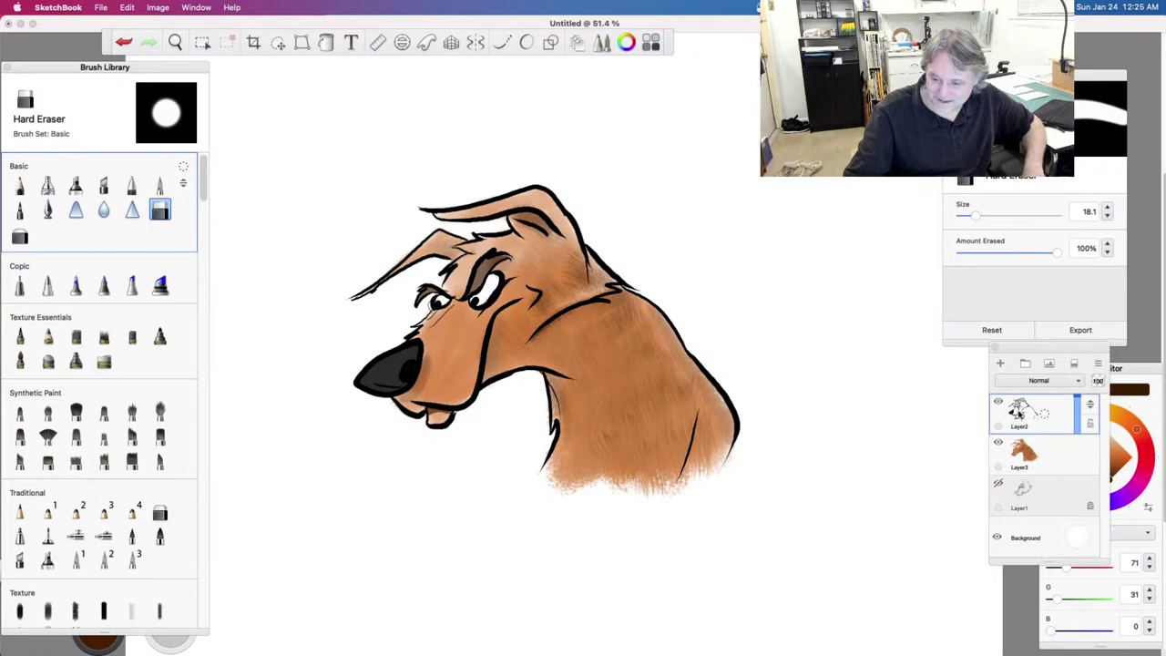
Step: Try erasing a highlight out of the black nose with the Hard Eraser at size 18.1, undoing each attempt
drag(393, 364, 386, 371)
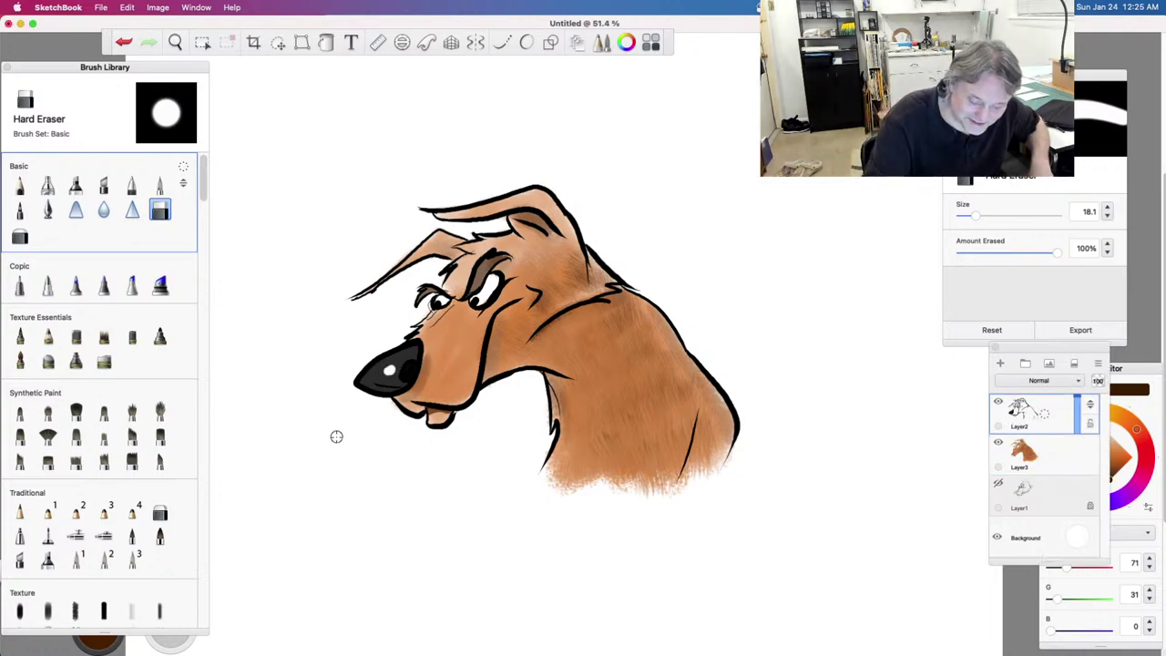
key(super+z)
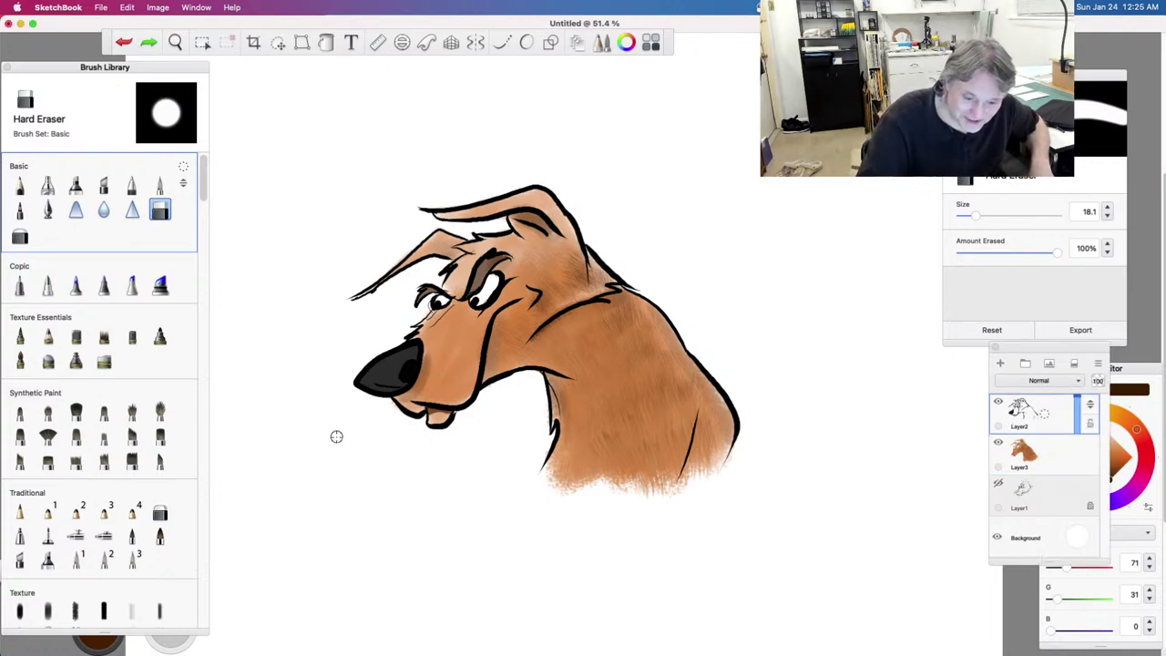
drag(393, 357, 366, 382)
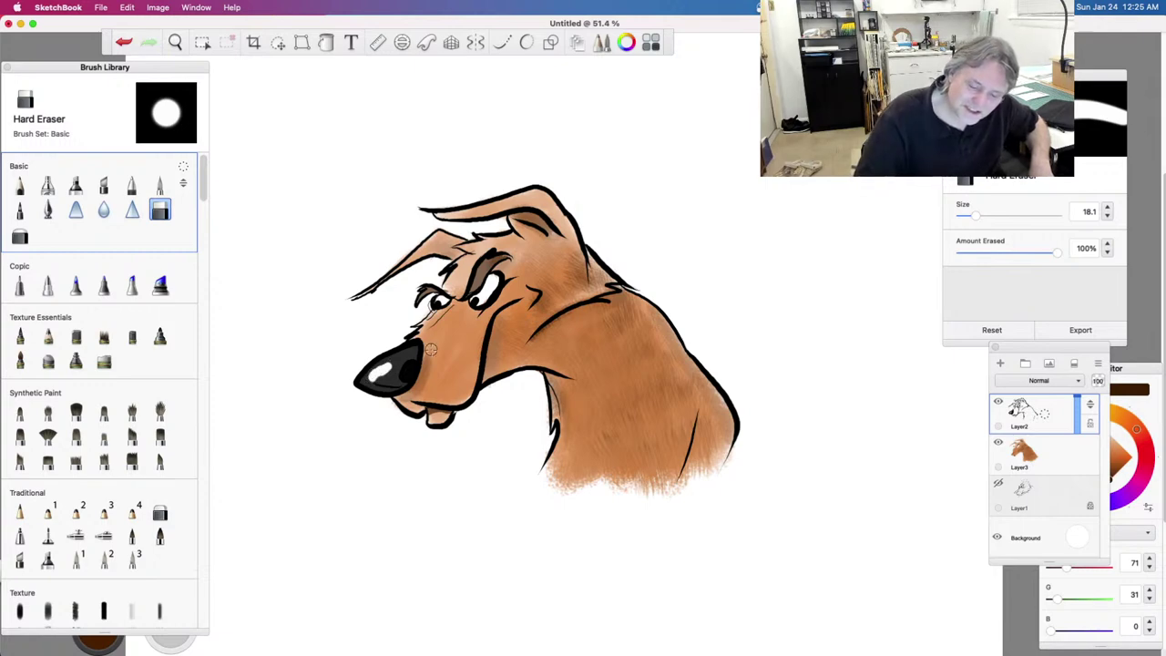
key(super+z)
key(super+z)
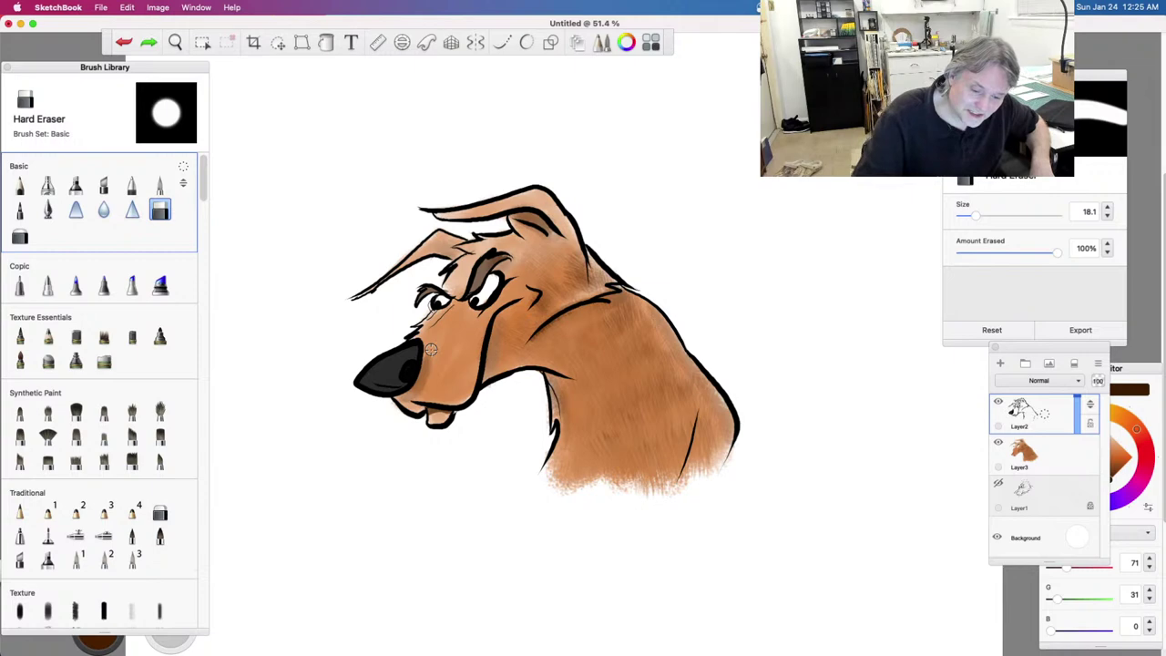
drag(369, 381, 390, 363)
key(super+z)
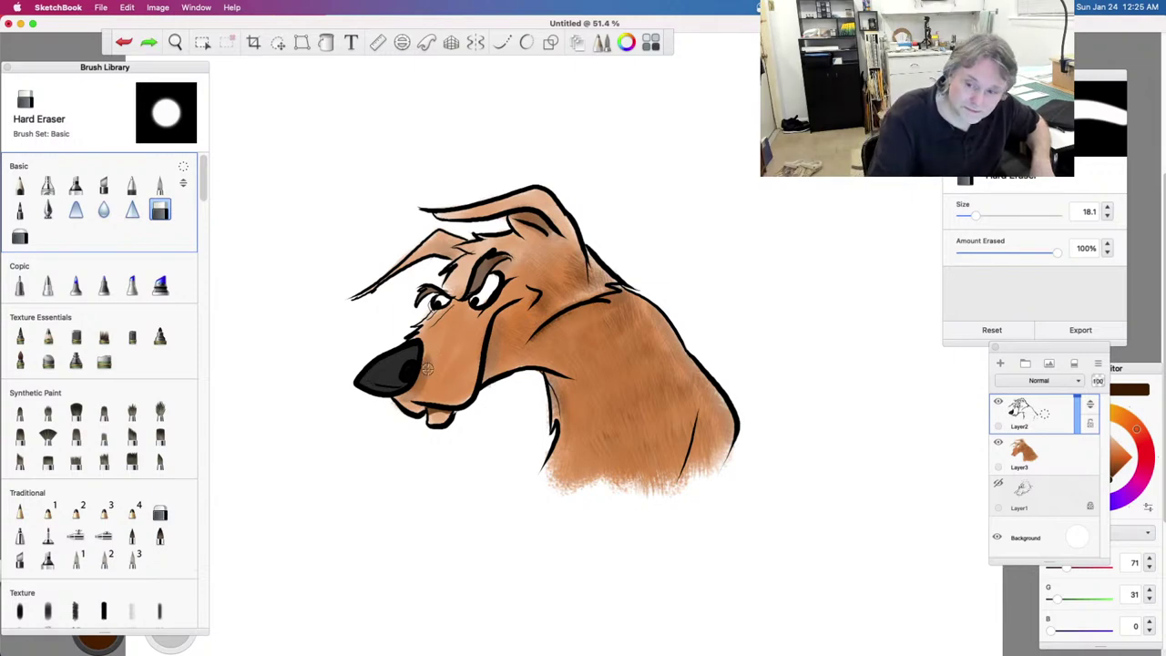
Step: Draw a grey highlight on the nose with the Basic Pencil at size 13.1 in RGB 174, 174, 174
click(22, 215)
click(22, 190)
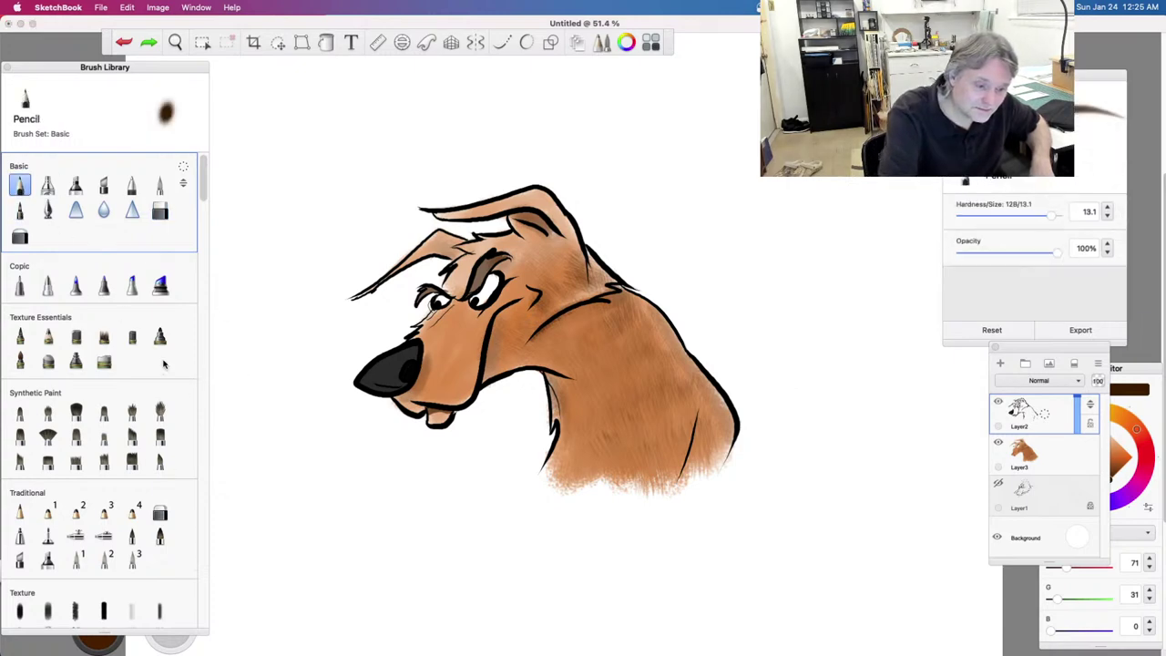
click(1126, 470)
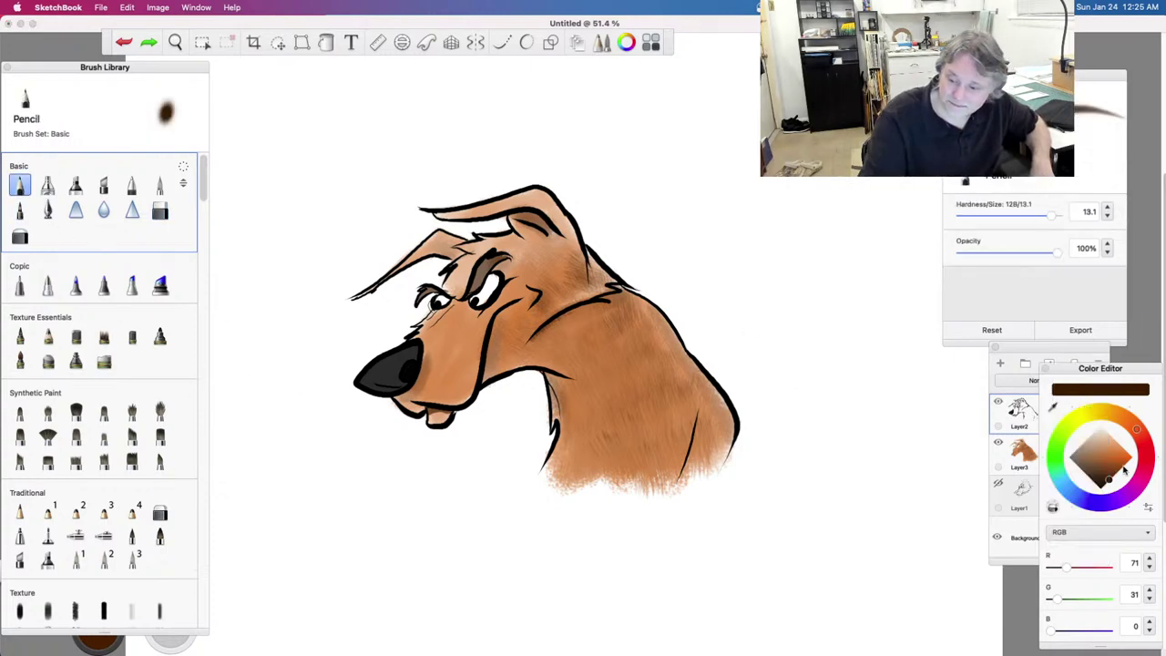
click(1079, 446)
mouse_move(386, 374)
mouse_down()
mouse_move(398, 355)
mouse_move(374, 377)
mouse_up()
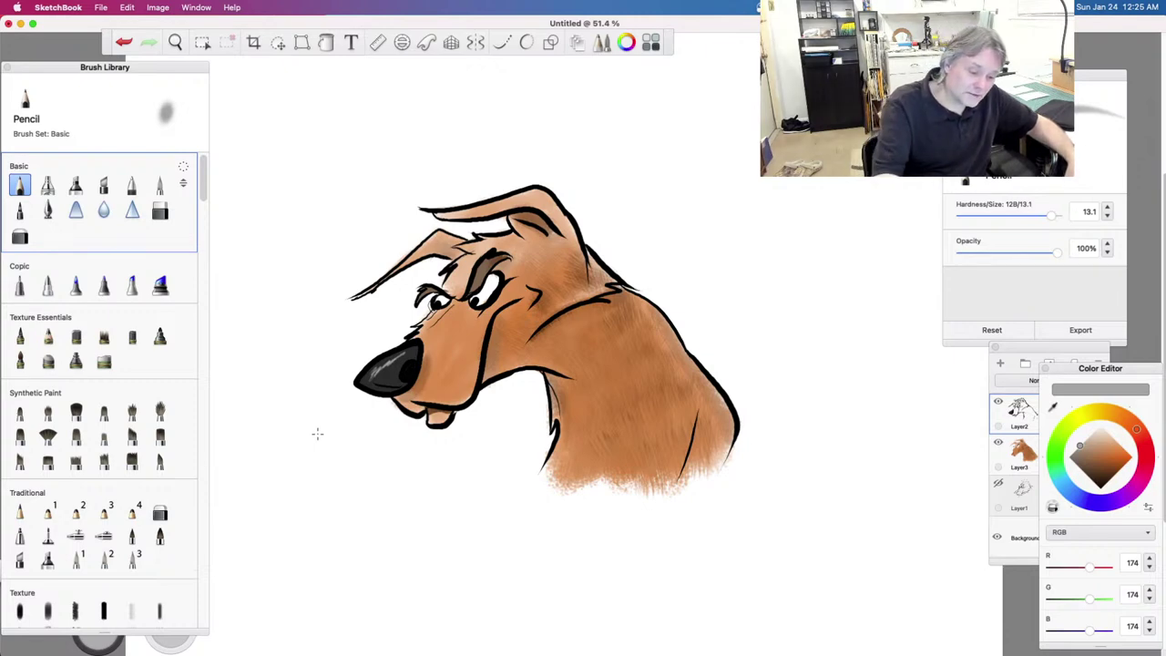
Step: Try Synthetic Flat Bristle Brush 3 at size 42.4 with vertical strokes below the muzzle, and undo them along with the nose highlight
click(131, 462)
drag(324, 472, 325, 561)
drag(363, 499, 359, 583)
drag(344, 528, 348, 629)
key(super+z)
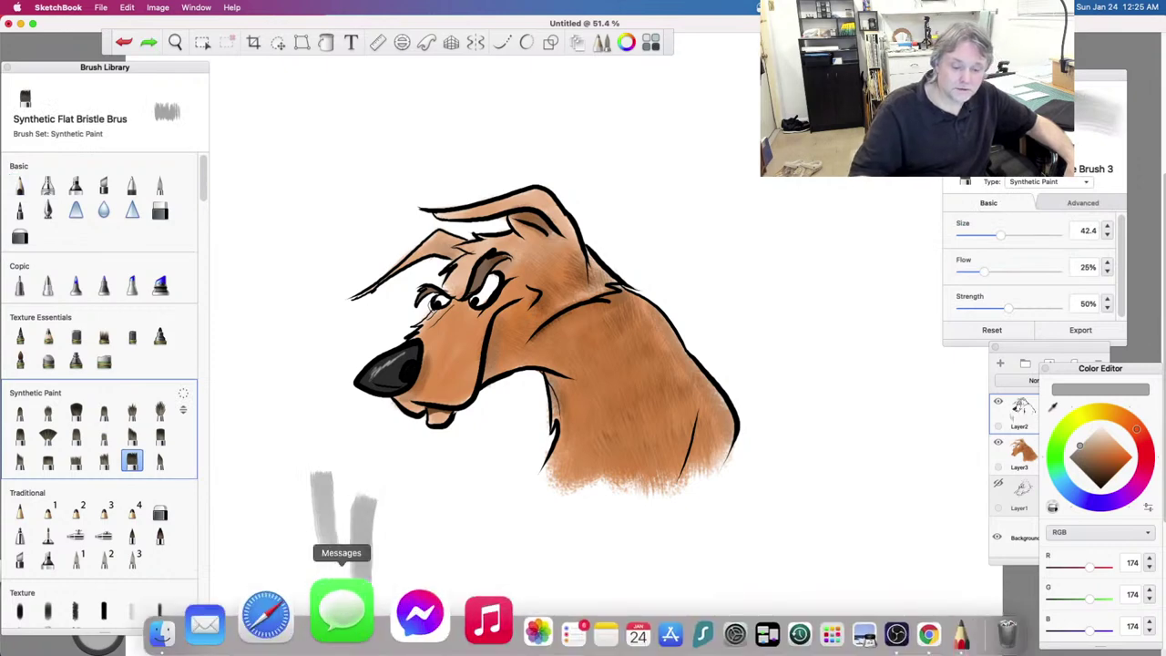
key(super+z)
key(super+z)
key(super+z)
key(super+z)
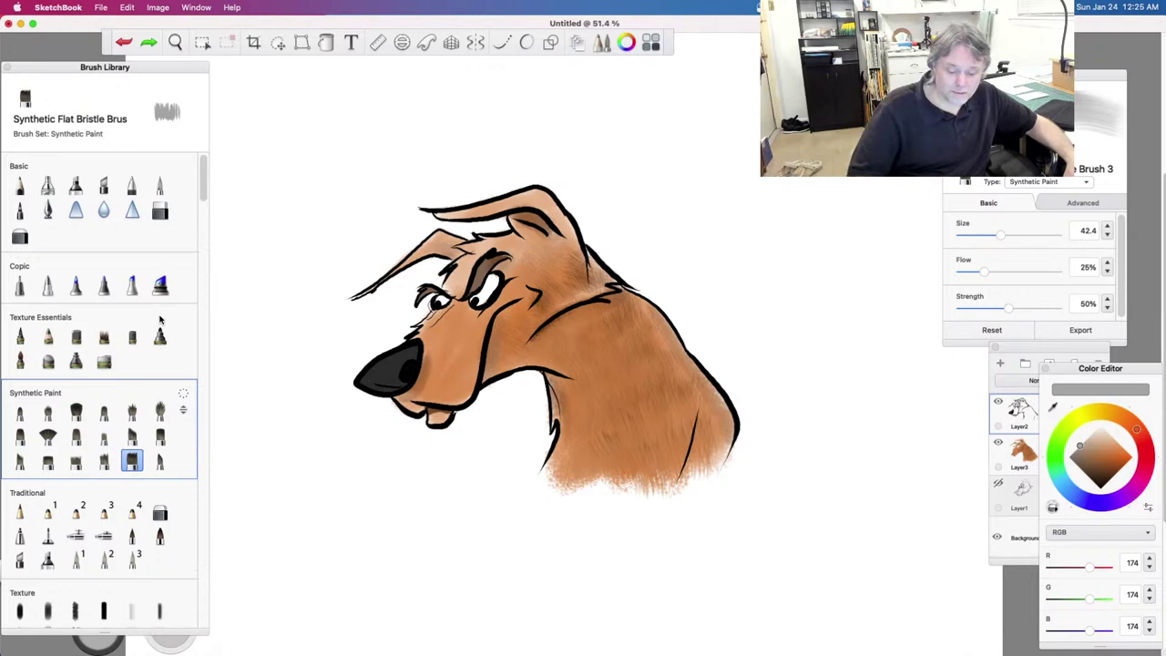
Step: Restore the grey highlight on the nose
click(128, 7)
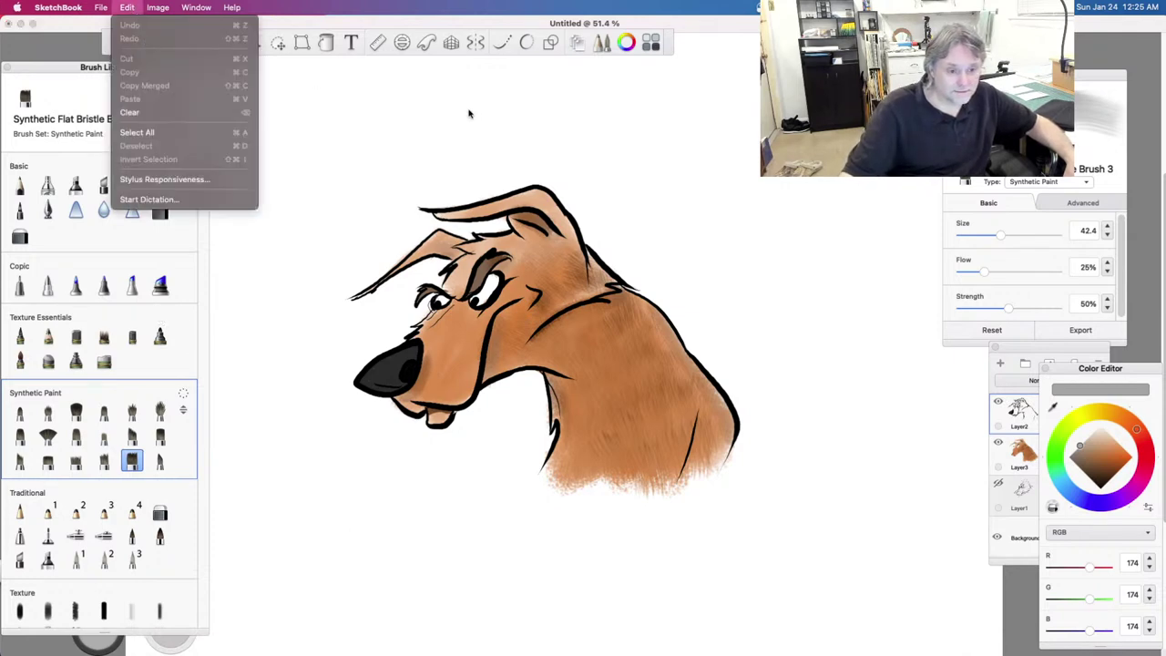
click(572, 115)
drag(373, 377, 403, 355)
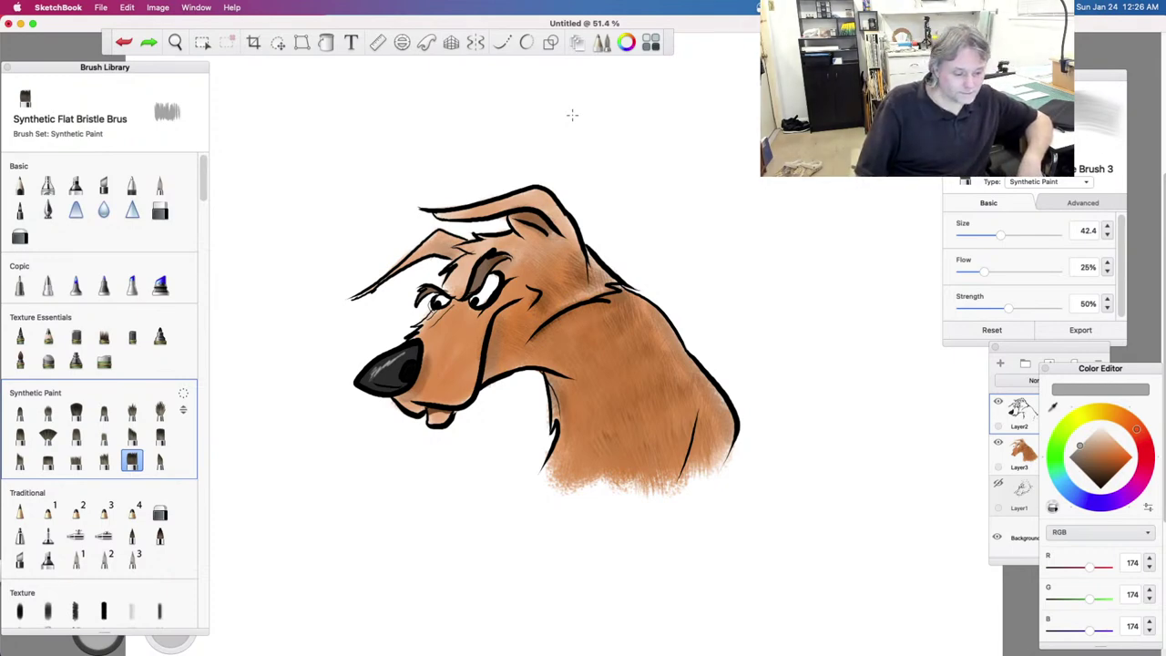
Step: Try the Synthetic Fan Brush at size 105.8 on the blank canvas above the back and undo the stroke
click(47, 436)
mouse_move(726, 137)
mouse_down()
mouse_move(541, 124)
mouse_move(639, 113)
mouse_move(694, 149)
mouse_up()
key(super+z)
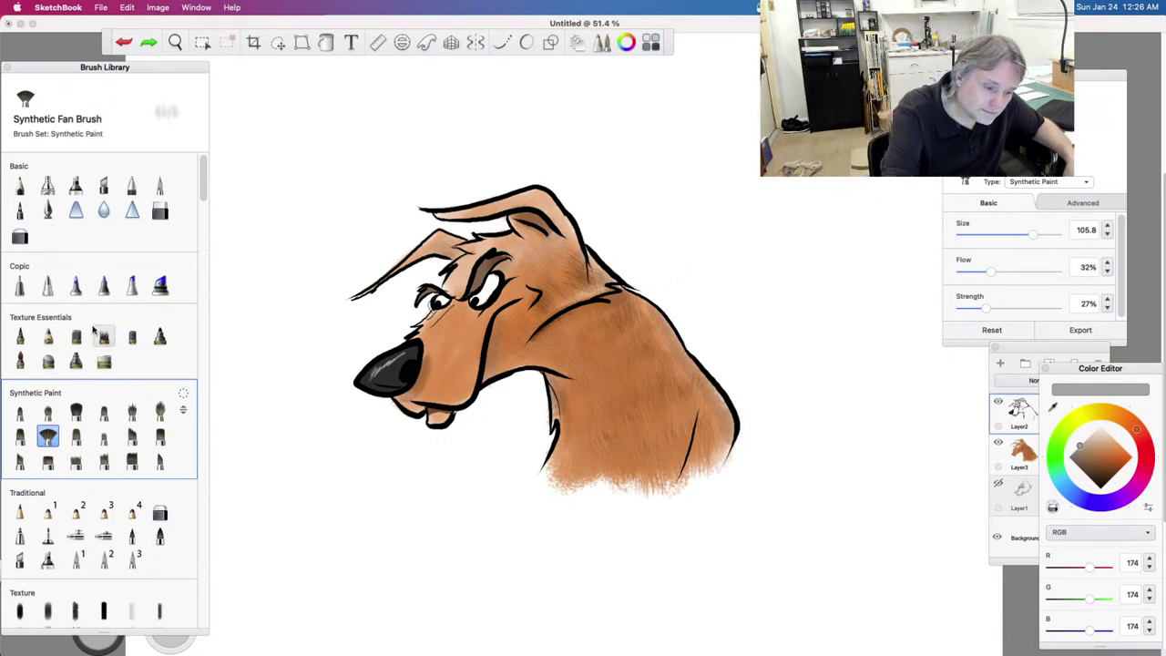
Step: Set up the Copic Super Brush Nib in dark grey RGB 48, 48, 48 at size 9.7, undoing the test strokes
click(76, 285)
drag(1095, 470, 1093, 488)
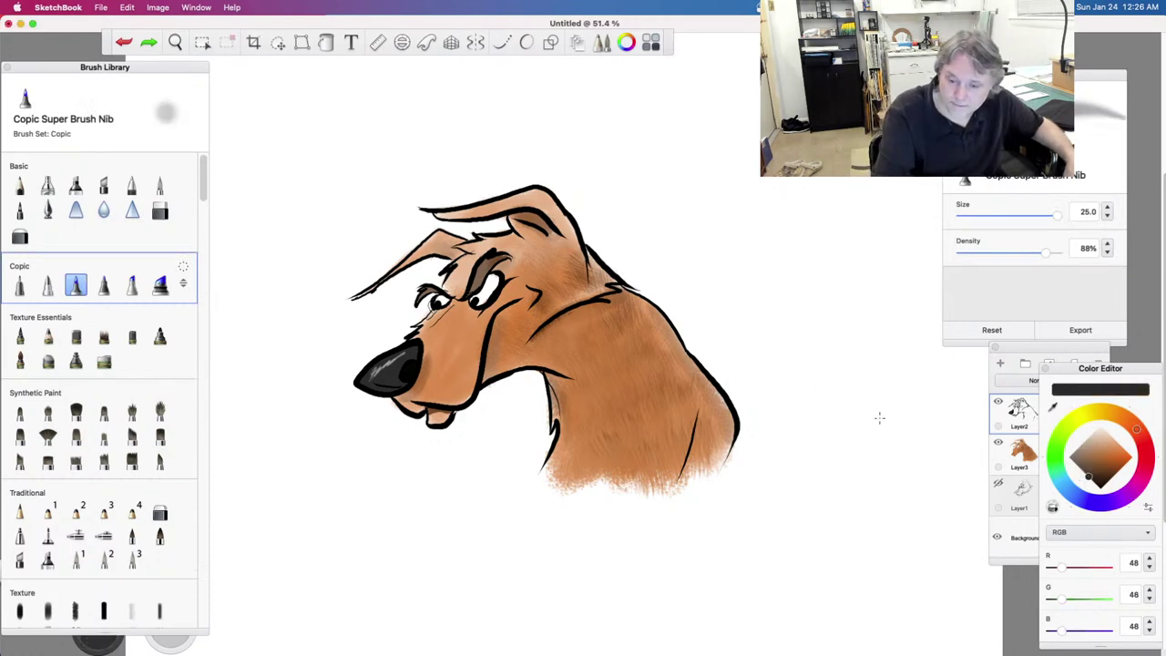
drag(248, 331, 274, 405)
key(super+z)
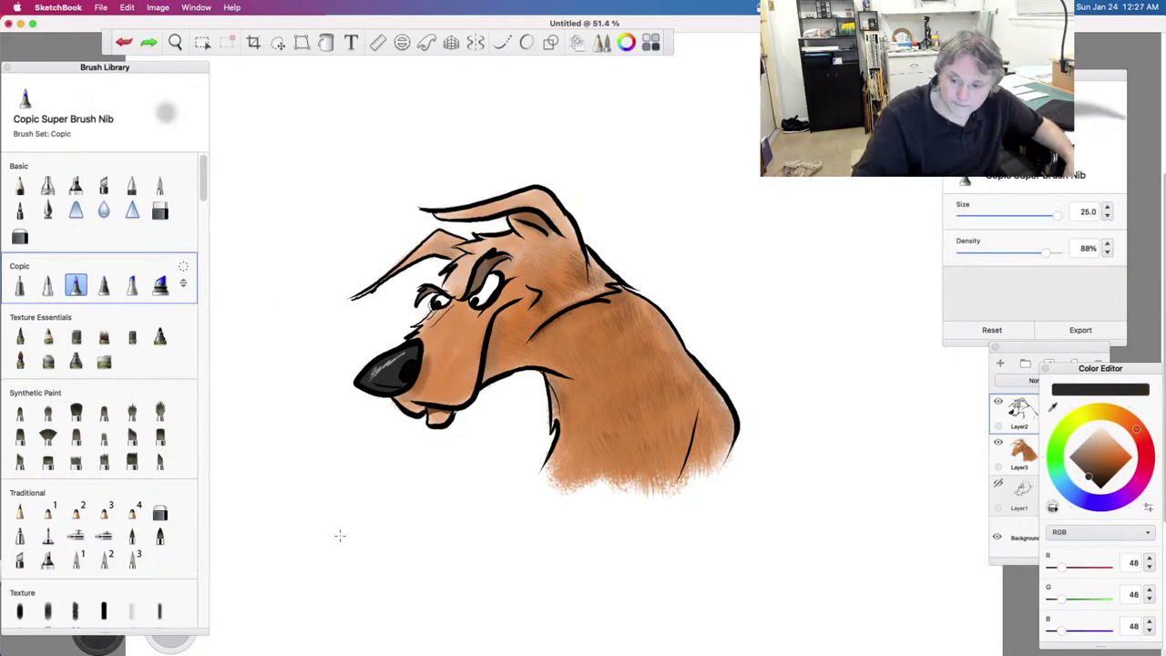
drag(1017, 215, 984, 216)
drag(622, 197, 743, 192)
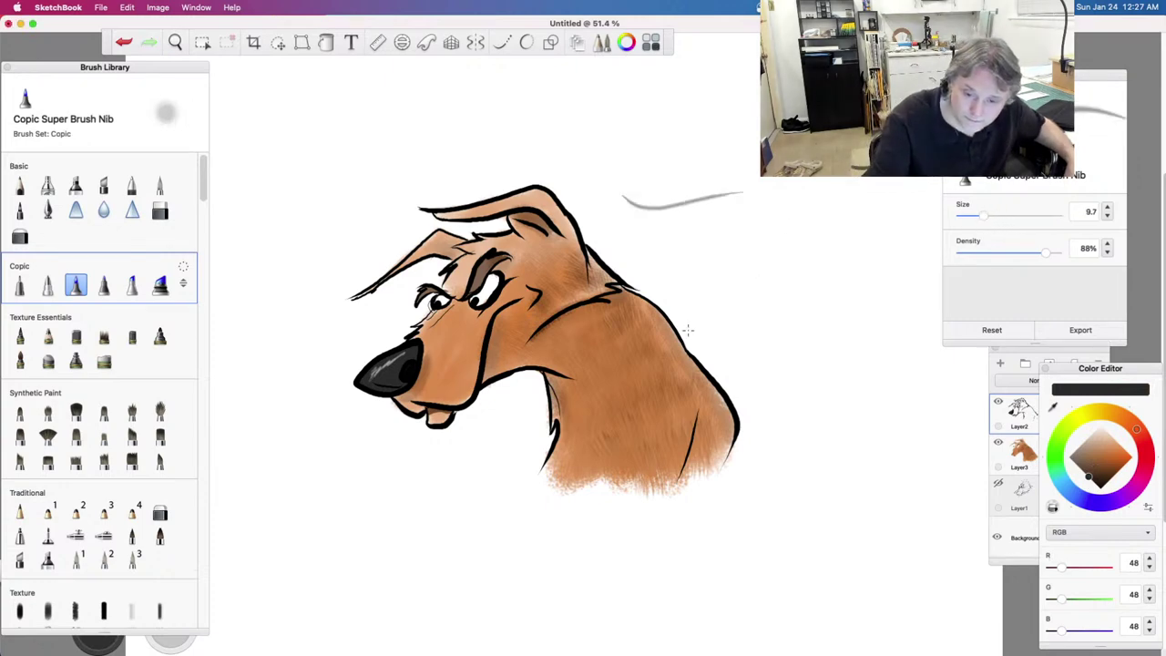
key(super+z)
Step: Shade the upper part of the larger eye's white beneath the brow with the dark grey Copic Super Brush Nib
click(174, 42)
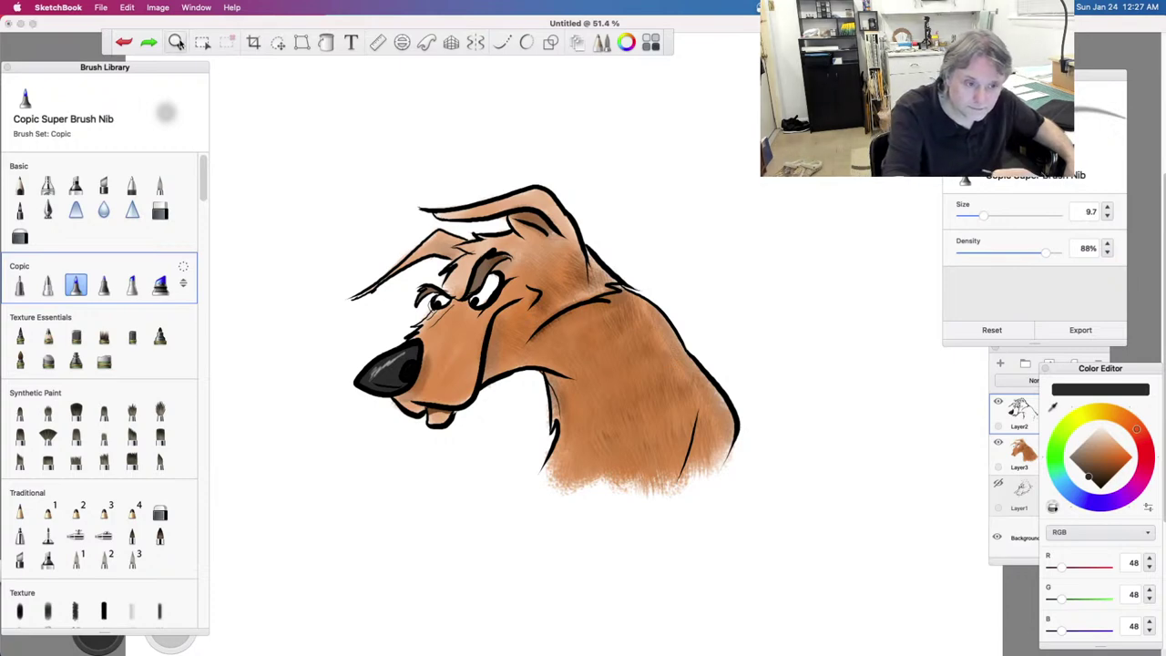
drag(586, 482, 602, 432)
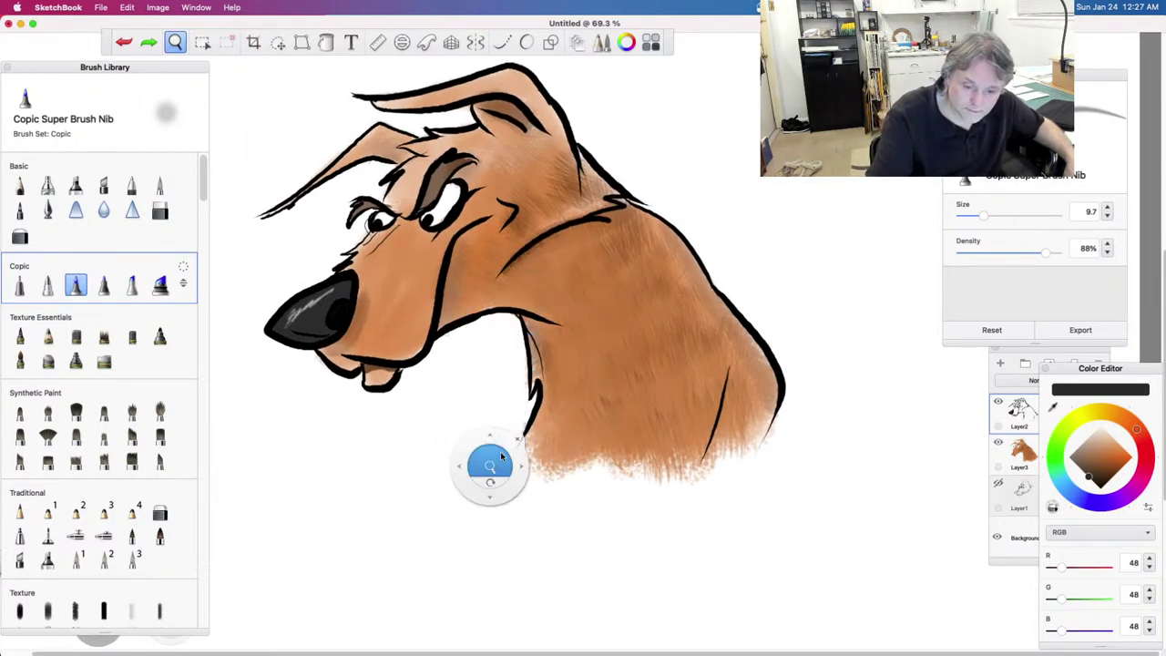
click(517, 441)
drag(426, 220, 483, 162)
alt+click(474, 173)
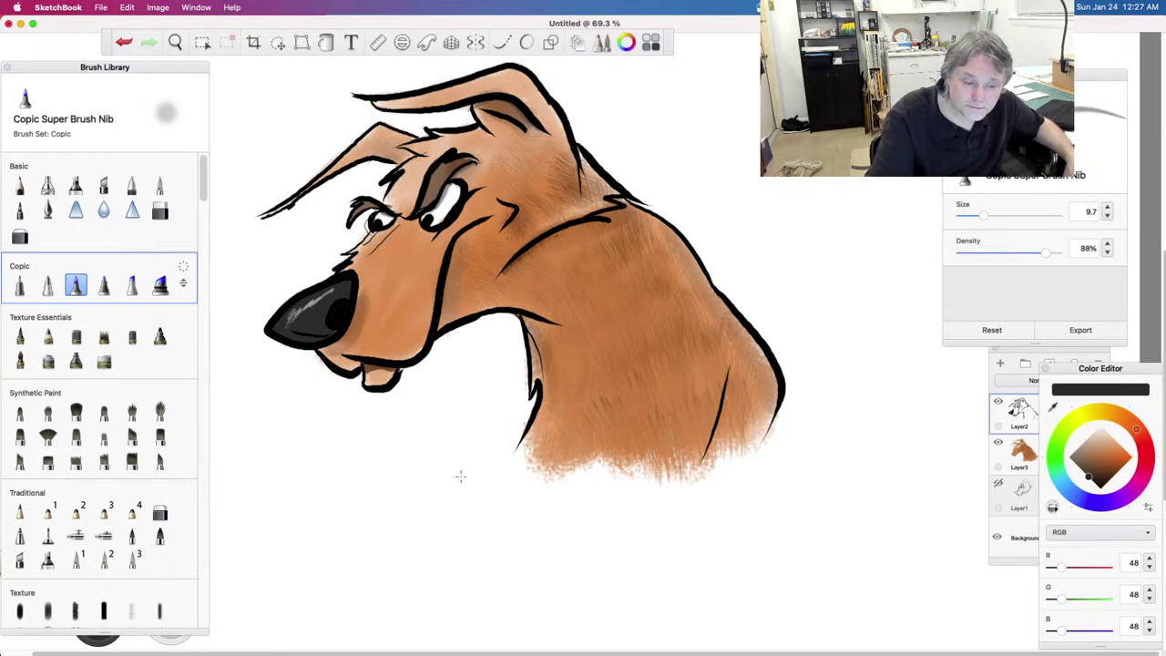
Step: Look through the brush sets, then paint over the grey nose highlight with the dark grey Copic Super Brush Nib
scroll(205, 226, down, 6)
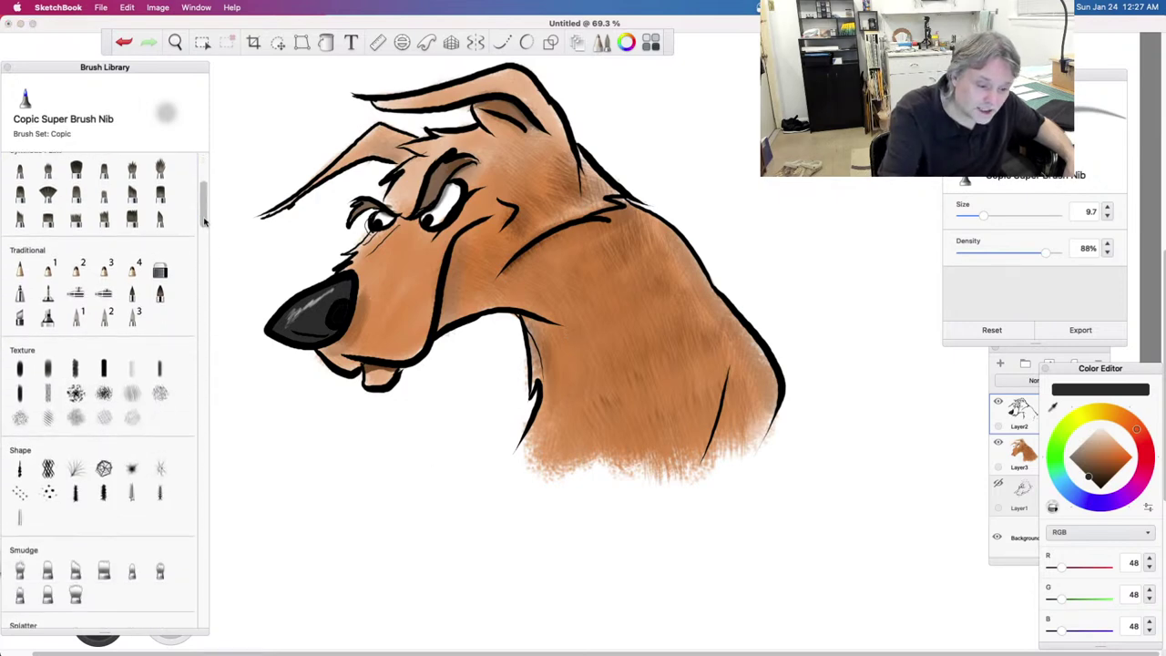
scroll(205, 226, down, 3)
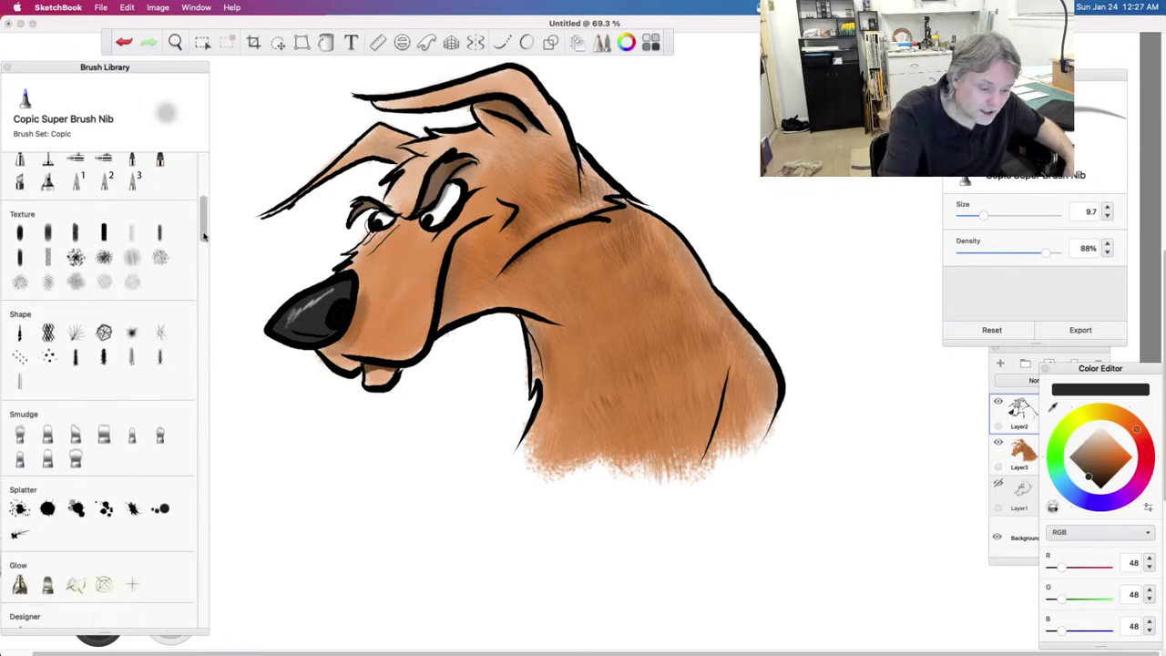
drag(204, 239, 206, 298)
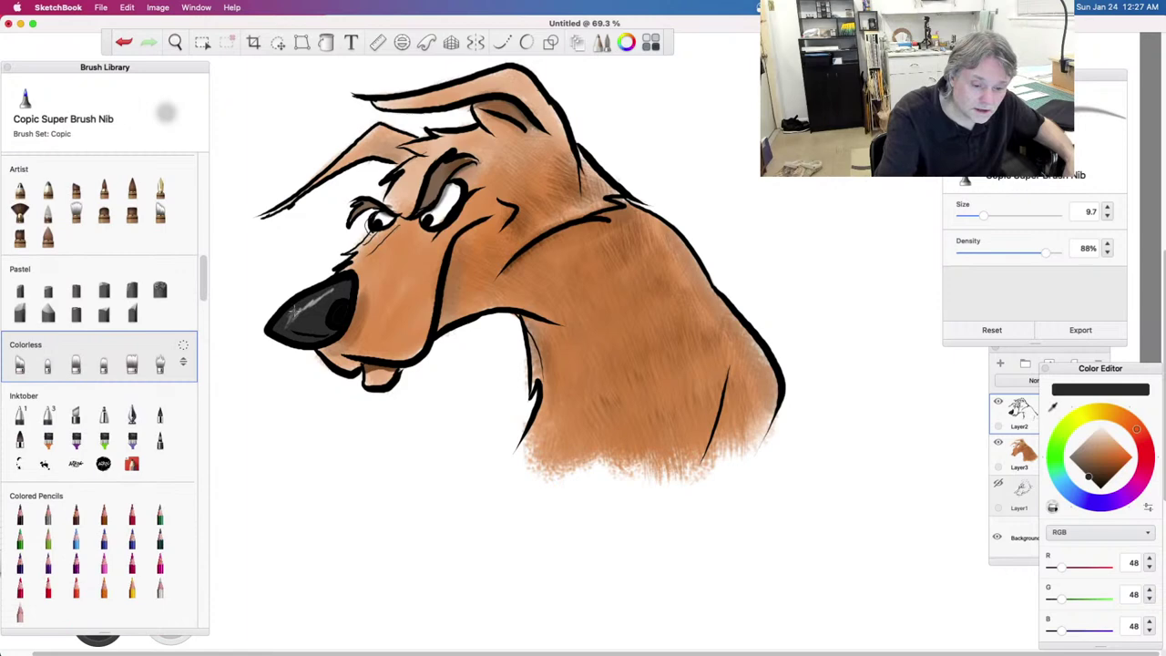
mouse_move(300, 309)
mouse_down()
mouse_move(334, 297)
mouse_move(305, 305)
mouse_up()
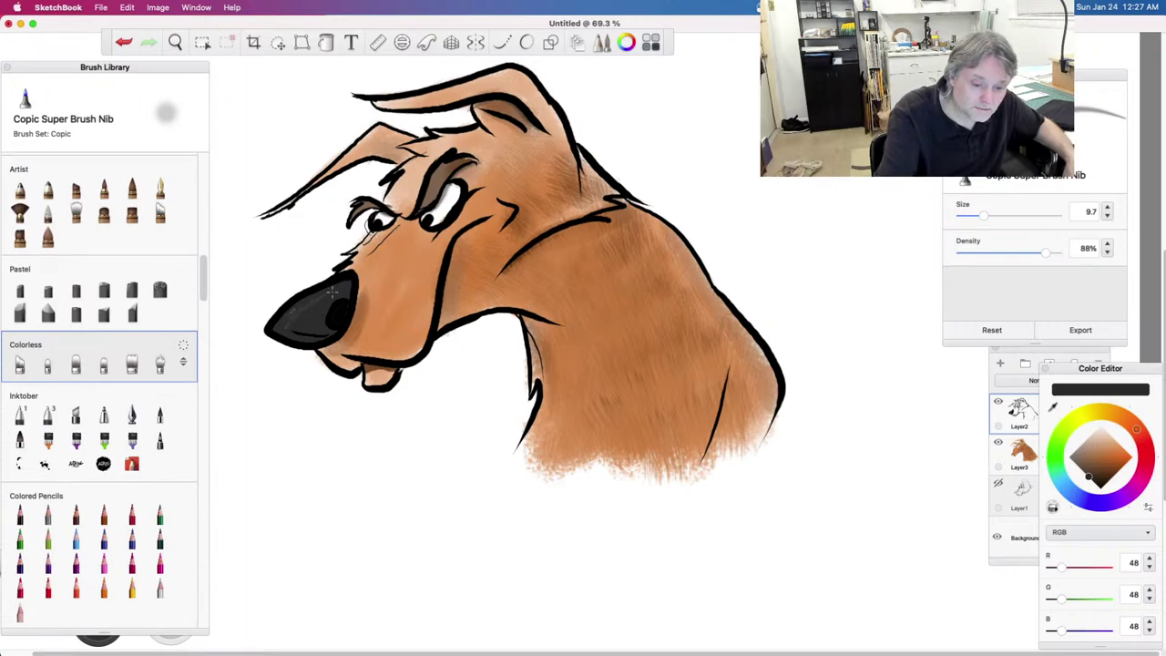
Step: Lighten the upper part of the nose into a soft highlight with the Colorless Marker at size 24.0 and 17% flow
click(103, 364)
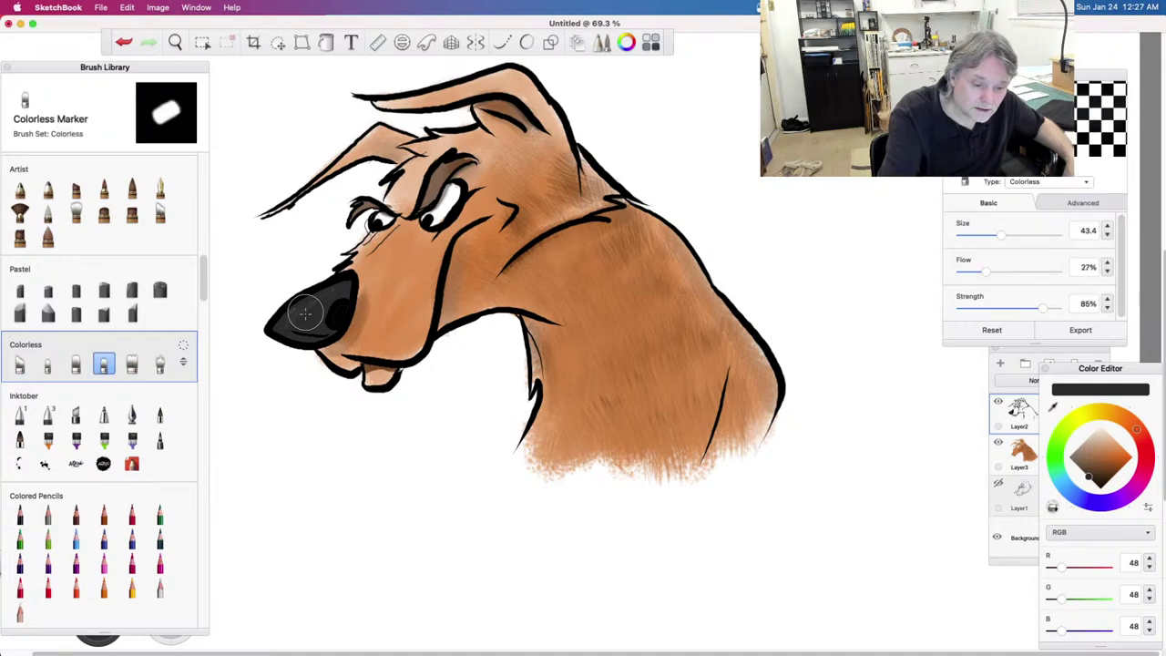
drag(289, 321, 332, 293)
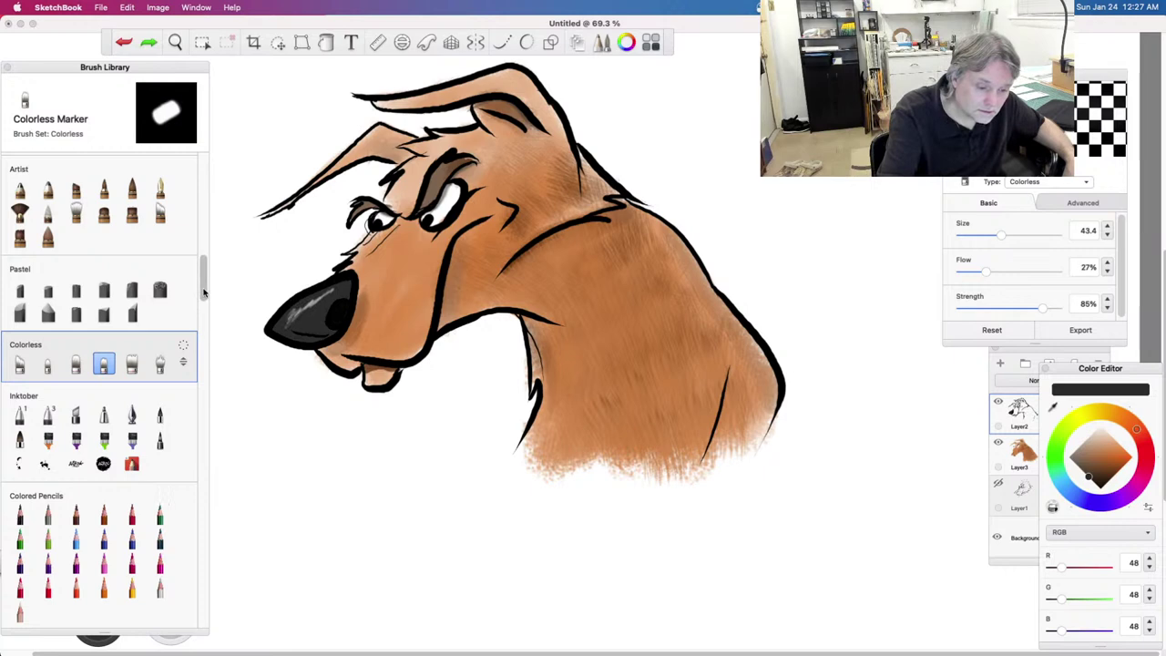
scroll(202, 300, down, 2)
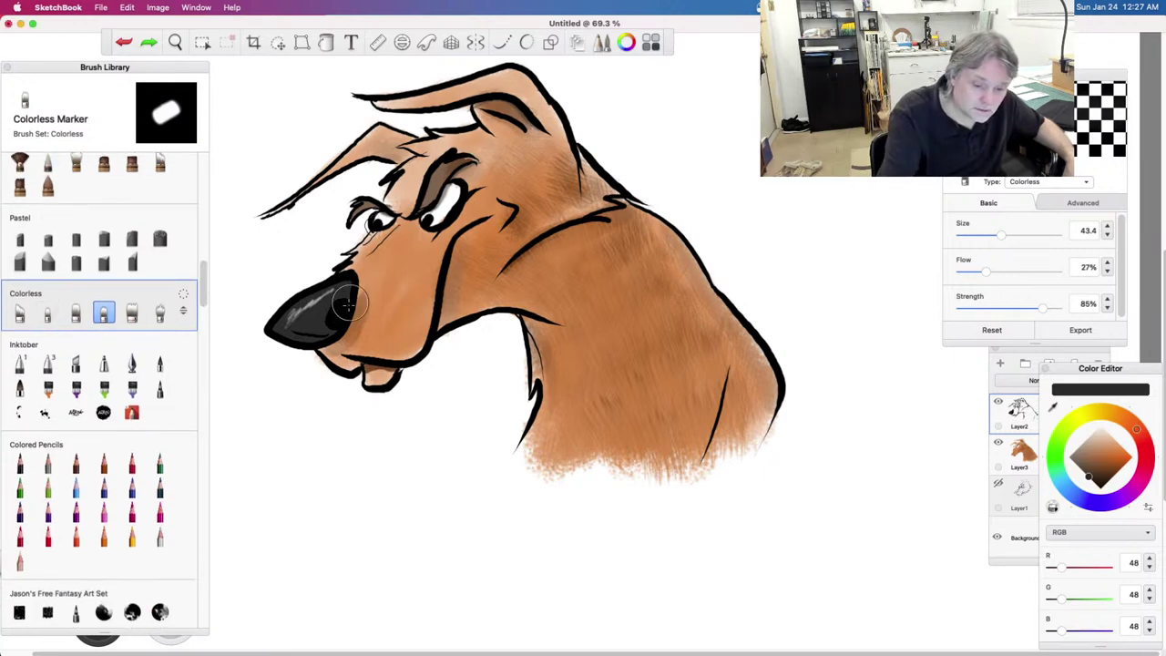
mouse_move(1002, 235)
mouse_down()
mouse_move(984, 236)
mouse_move(977, 271)
mouse_up()
mouse_move(303, 307)
mouse_down()
mouse_move(330, 294)
mouse_move(287, 321)
mouse_move(344, 306)
mouse_up()
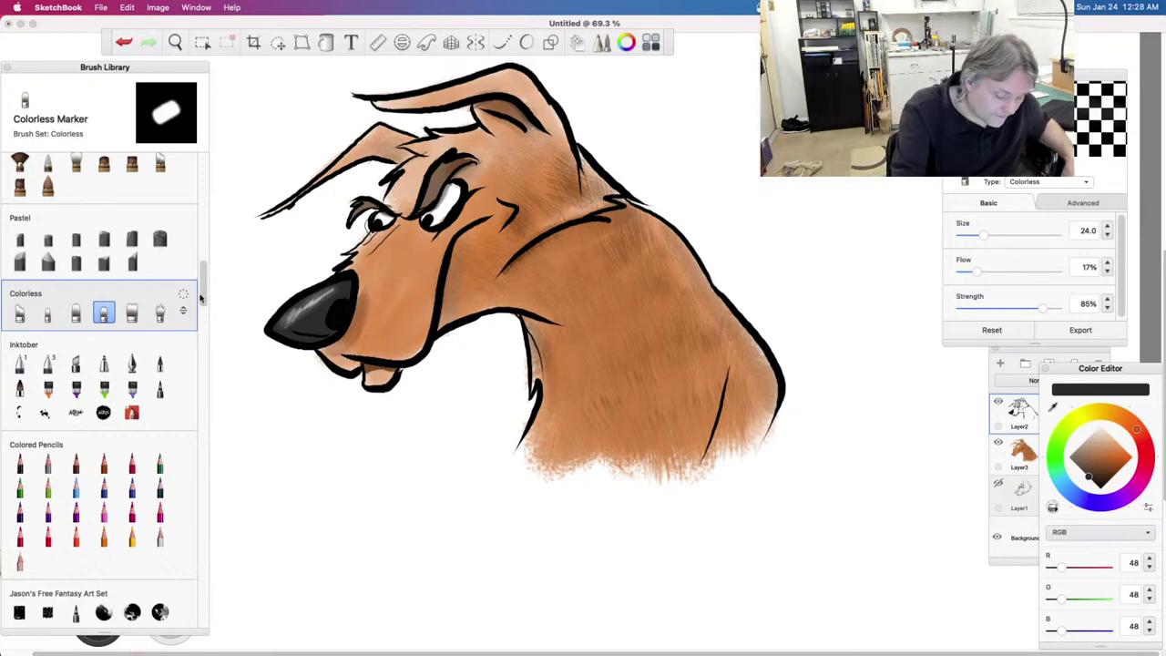
Step: Shade along the curved fold line between cheek and neck with the dark grey Copic Super Brush Nib at size 9.7
drag(201, 297, 201, 191)
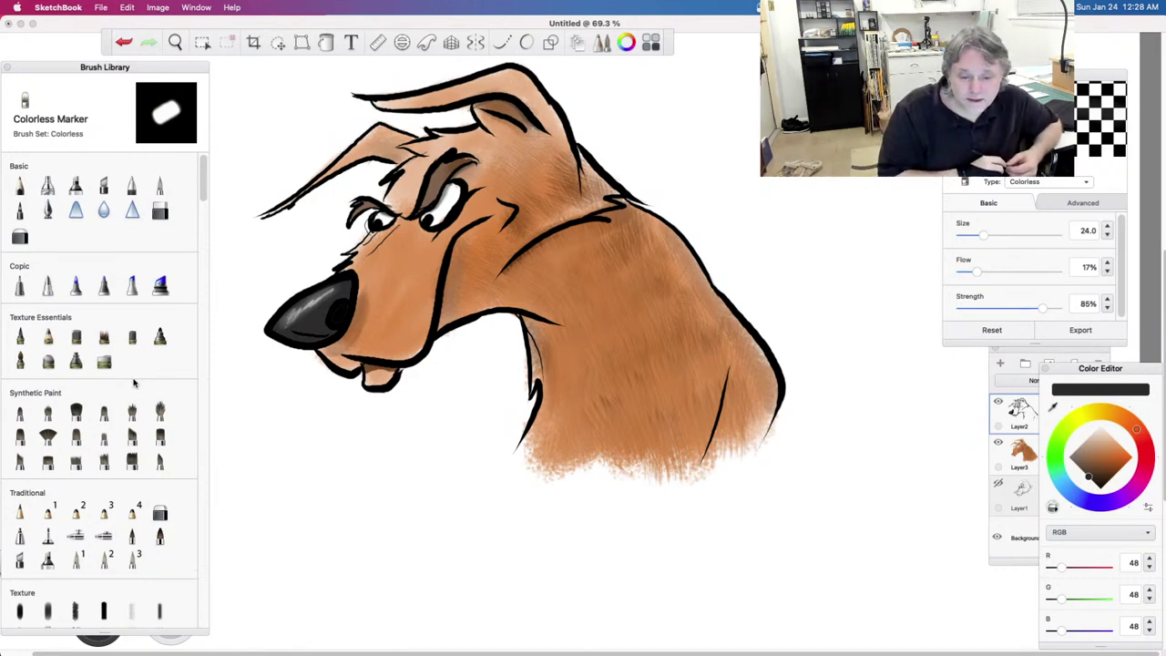
click(76, 286)
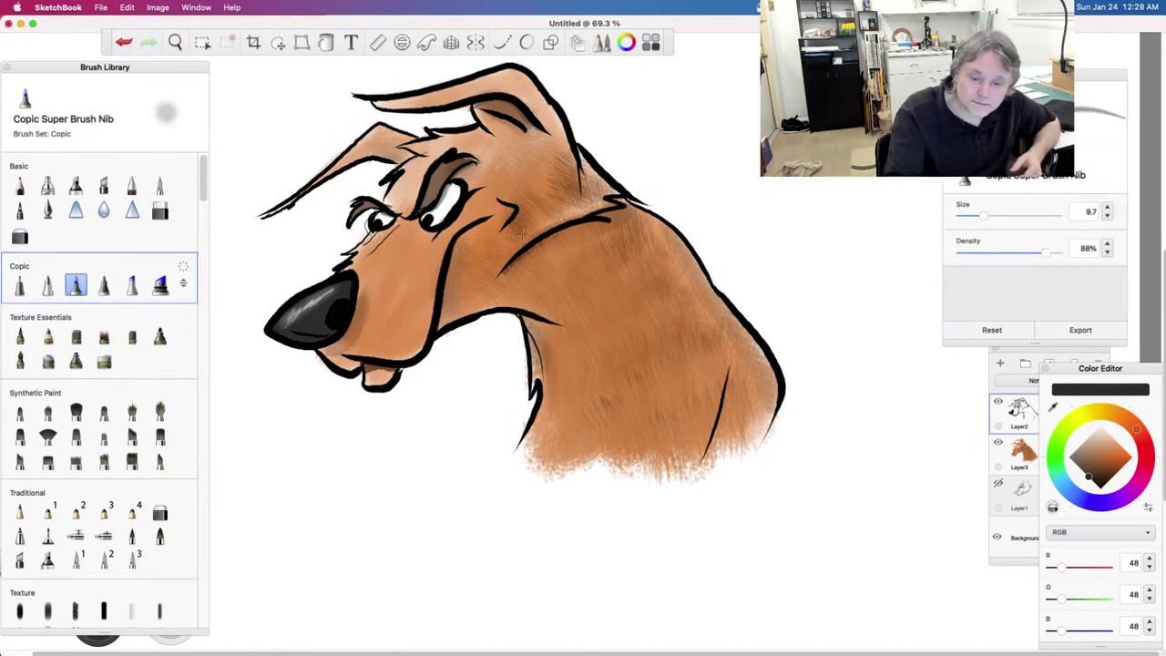
mouse_move(521, 253)
mouse_down()
mouse_move(629, 212)
mouse_move(530, 251)
mouse_move(493, 293)
mouse_move(511, 264)
mouse_move(568, 229)
mouse_move(617, 222)
mouse_up()
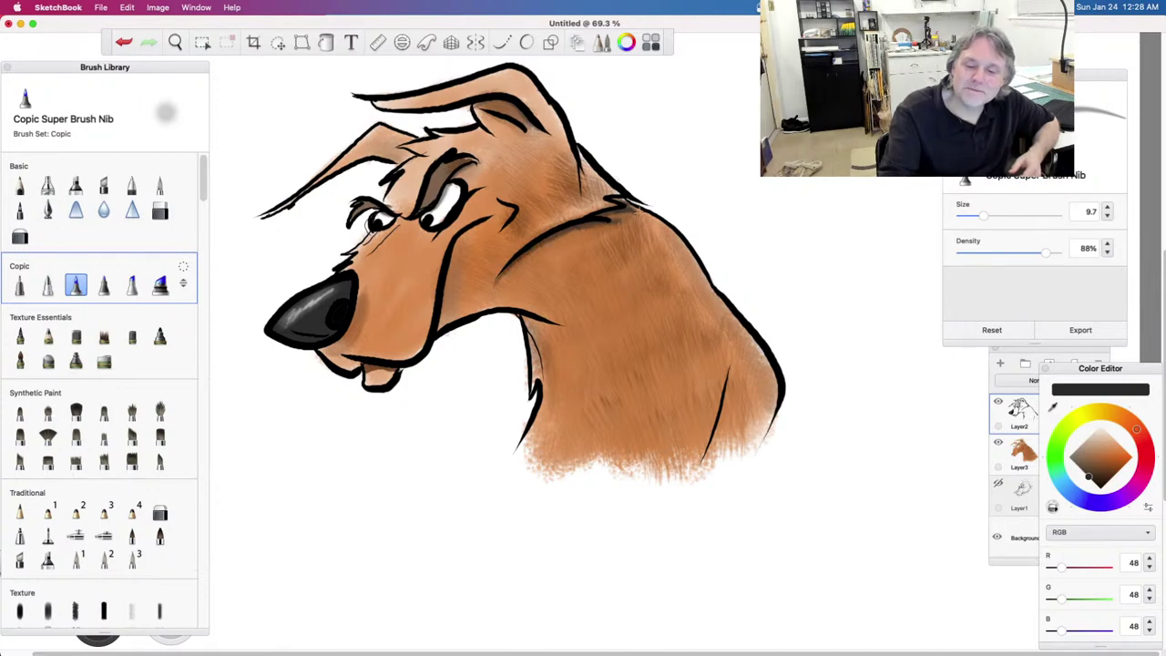
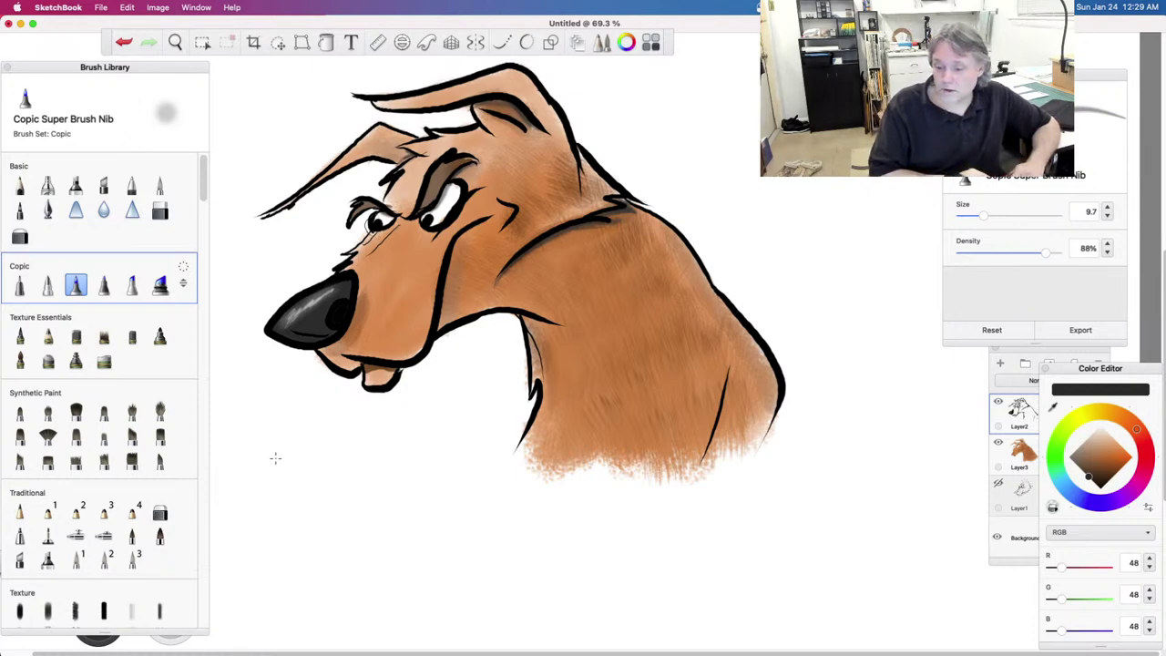
Step: Try erasing colour beside the larger eye on Layer3 with the Hard Eraser at size 18.1, and undo it
click(1022, 452)
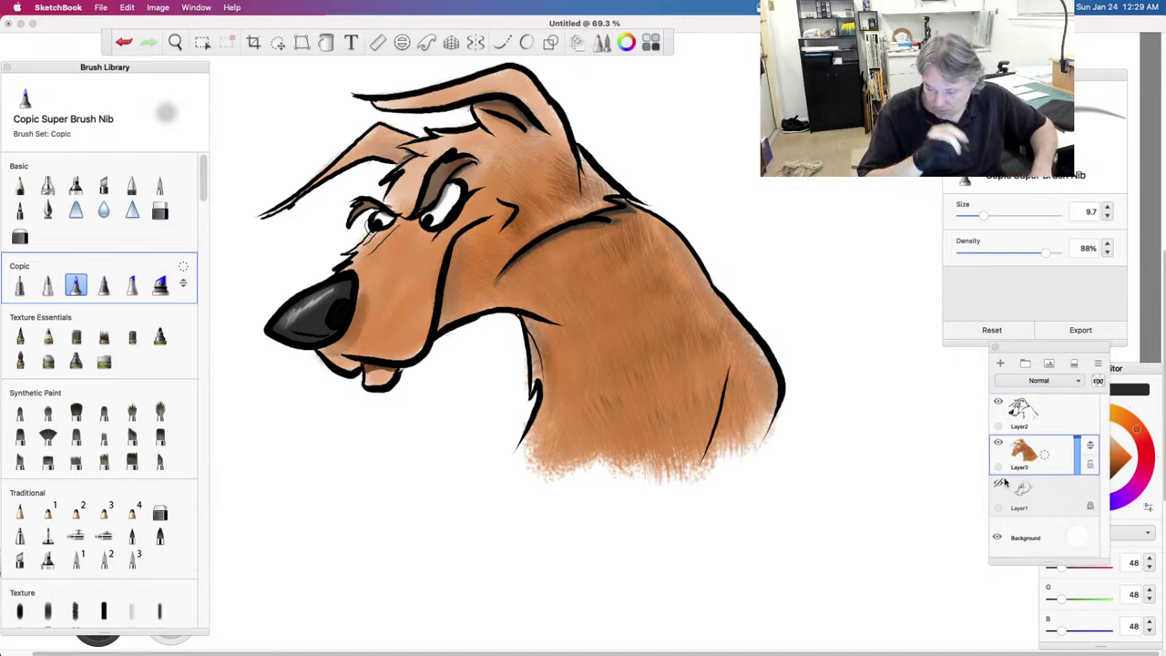
click(159, 210)
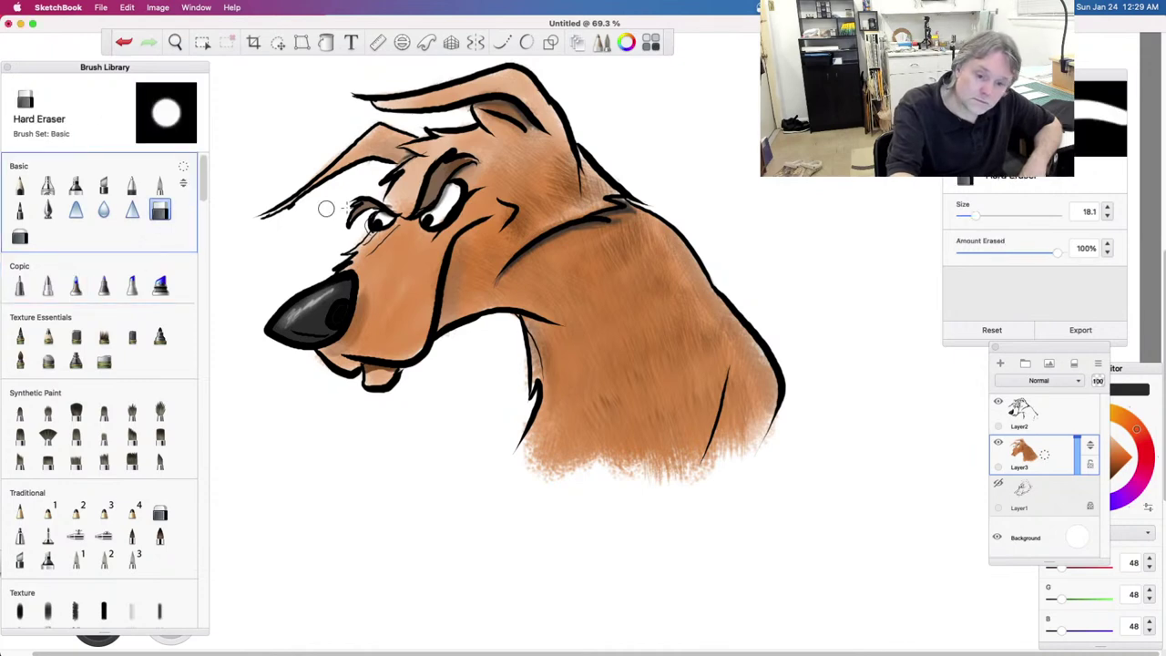
click(473, 208)
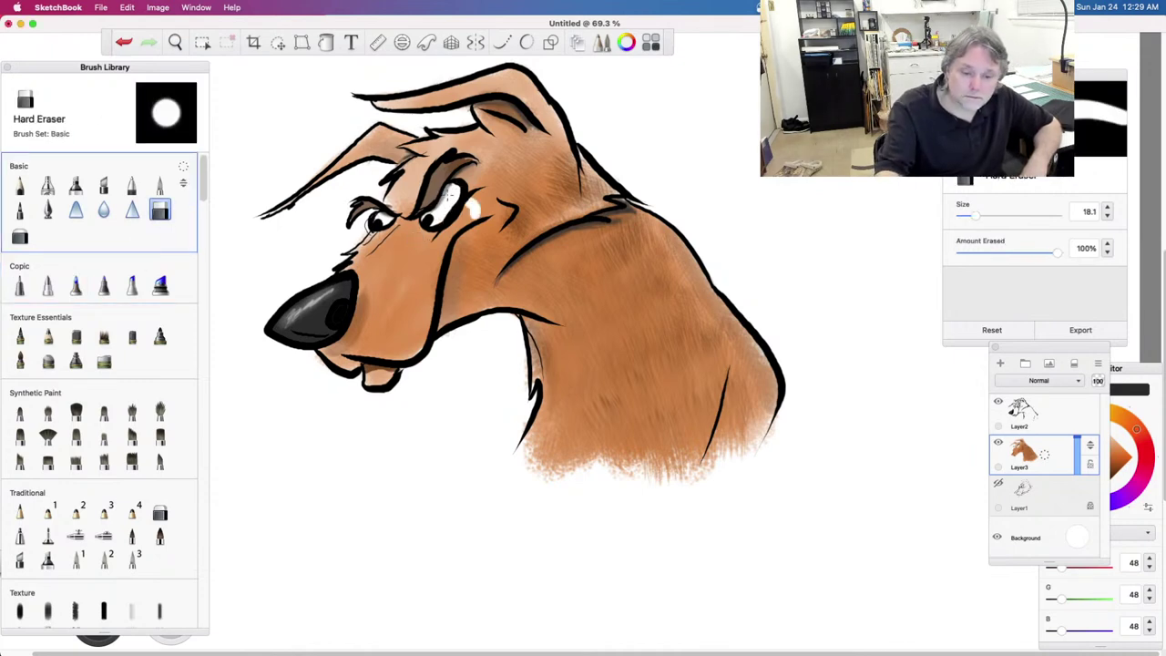
key(e)
key(super+z)
key(super+z)
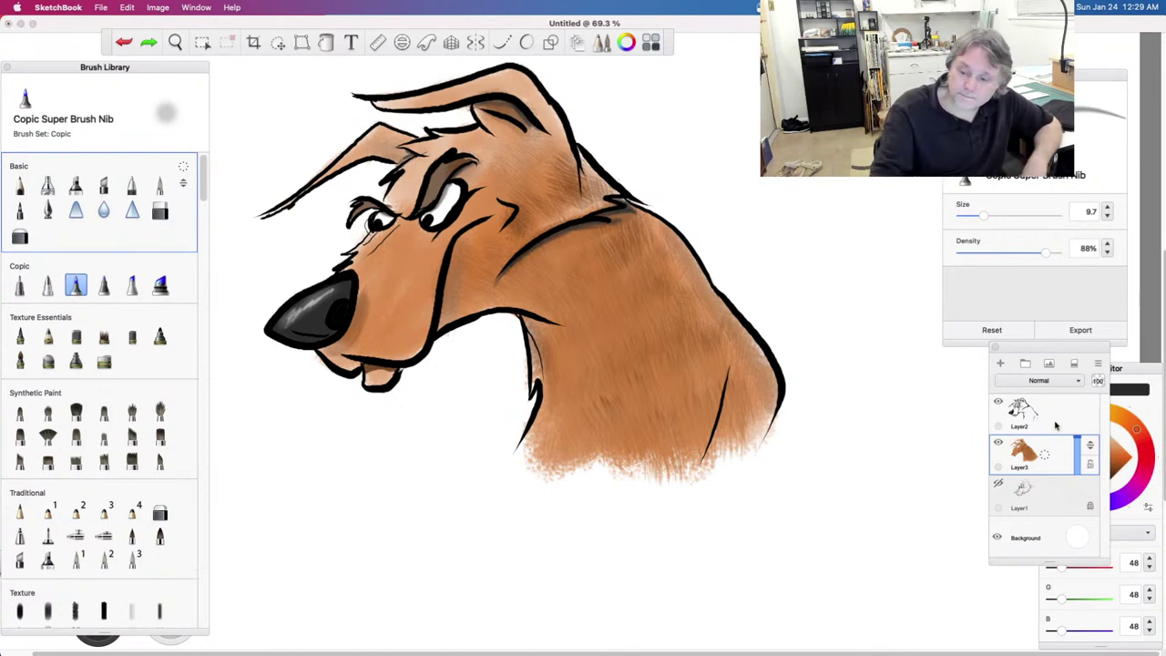
Step: Darken the colour to RGB 20, 20, 20 and dot whisker spots on the muzzle on Layer3 with the Copic Super Brush Nib
click(1129, 466)
drag(1097, 481, 1096, 485)
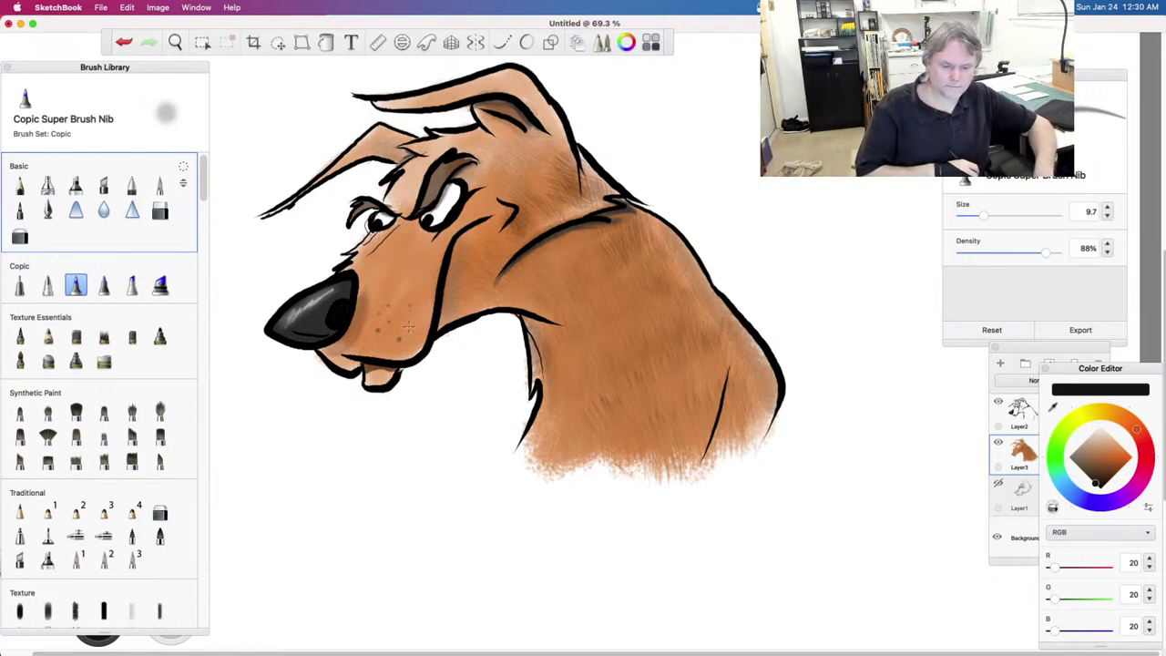
Step: Erase the stray outline around the smaller eye on Layer2 with the Hard Eraser at size 9.1
click(1020, 405)
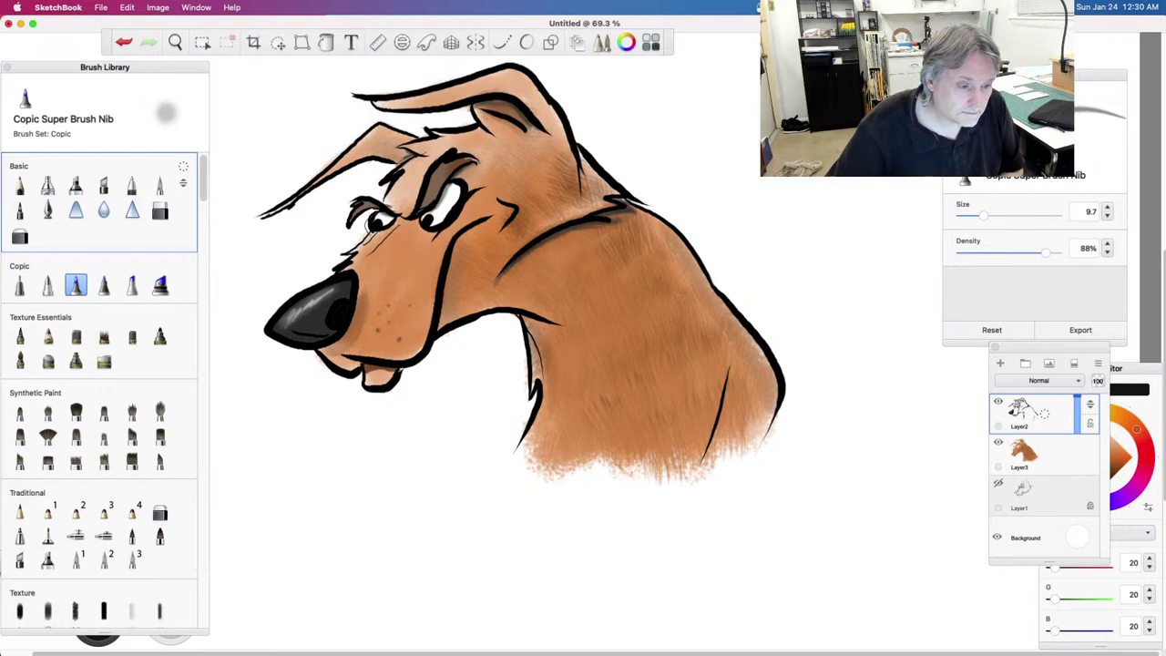
click(175, 42)
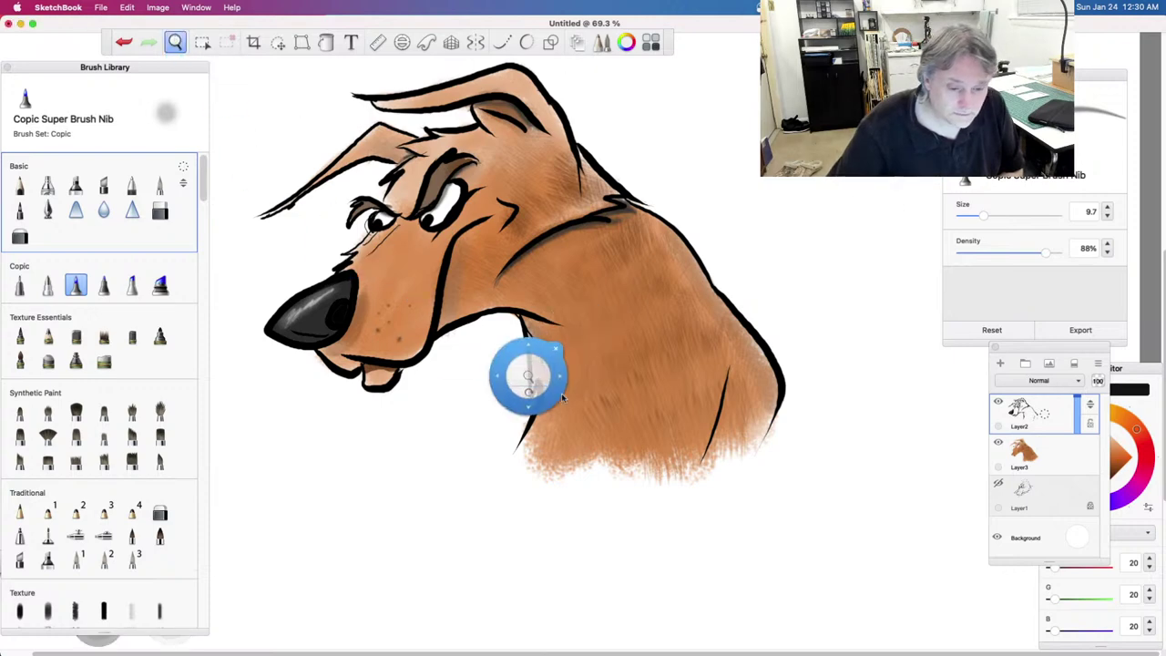
drag(550, 376, 556, 308)
drag(387, 352, 493, 498)
click(557, 467)
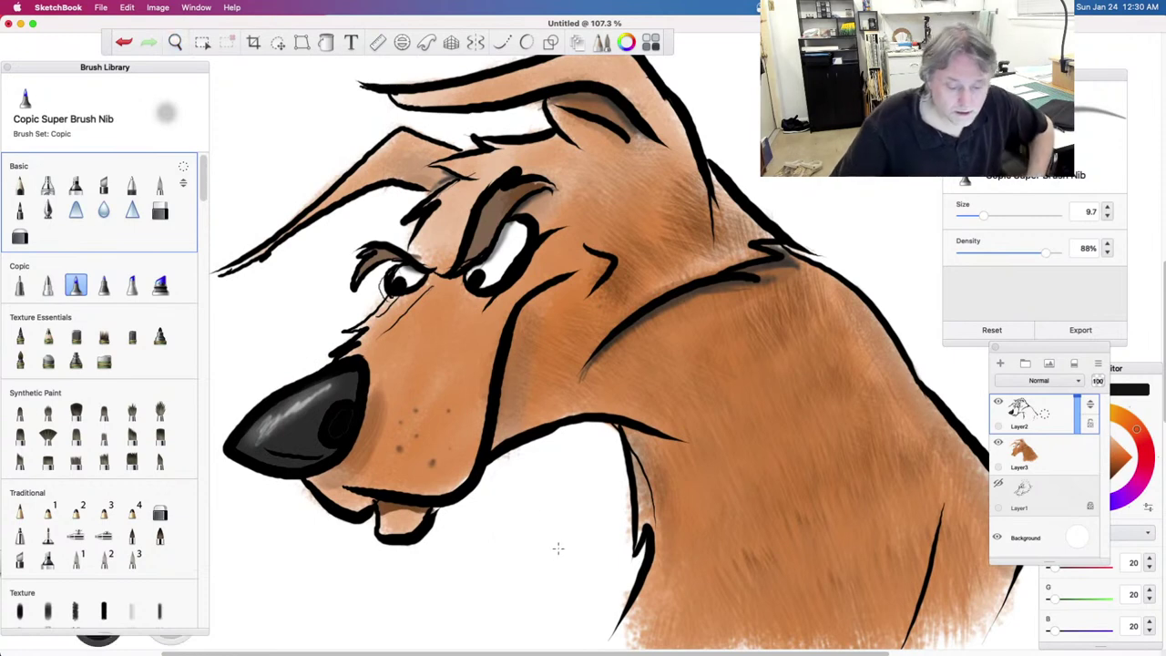
click(159, 211)
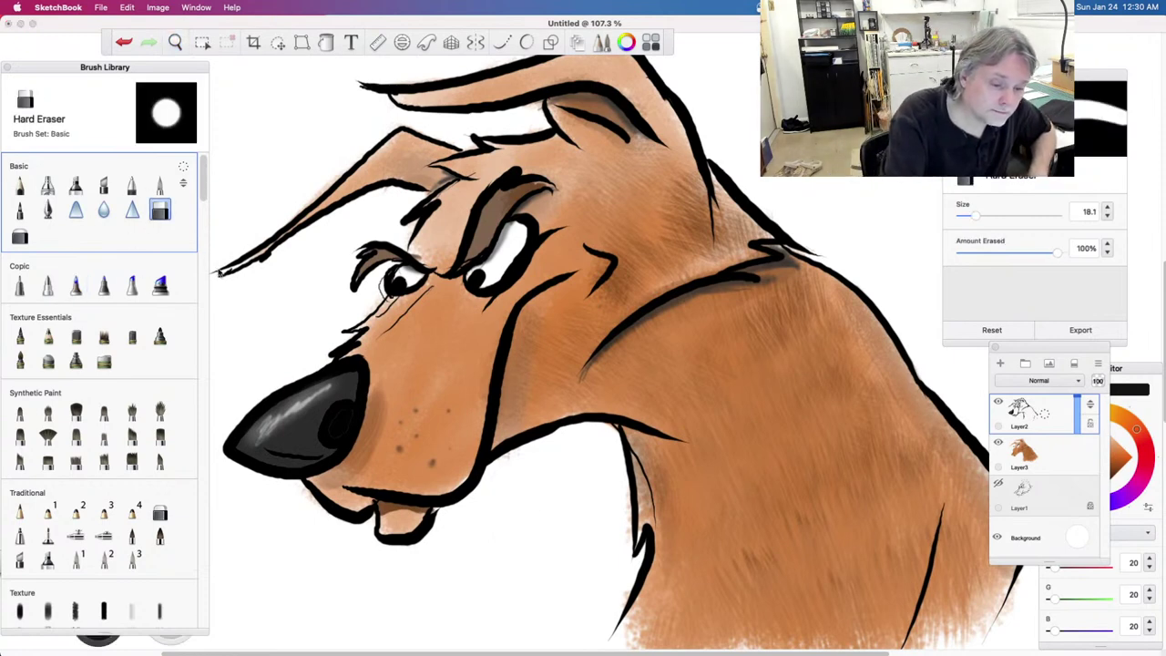
drag(975, 216, 967, 216)
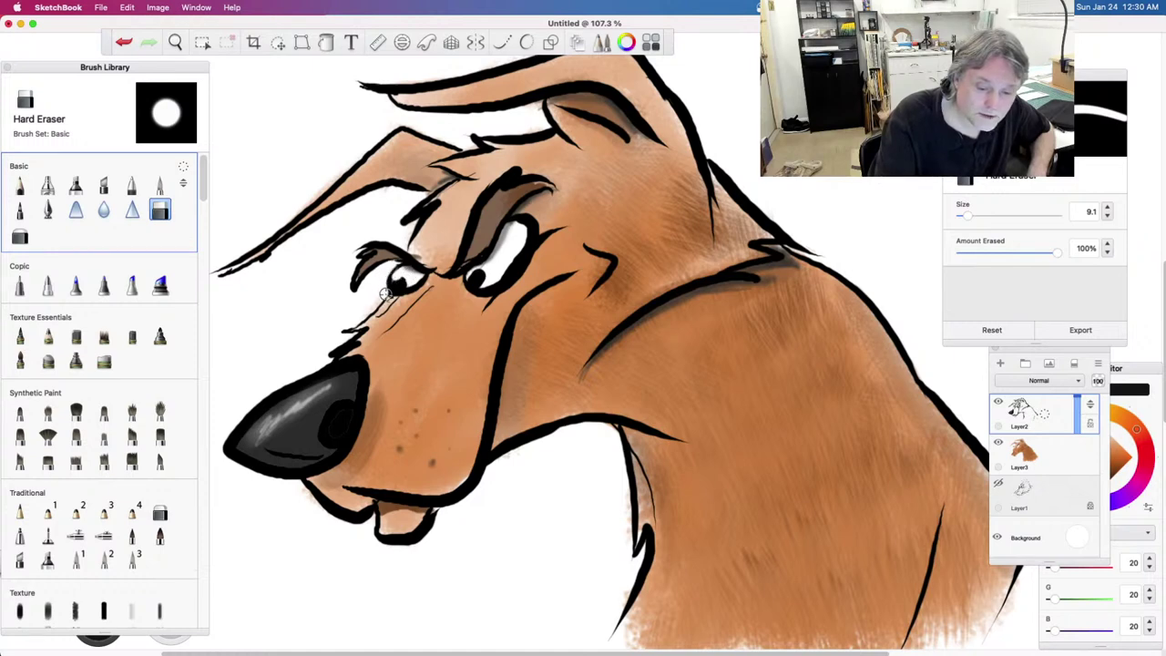
Step: Ink the larger eyebrow's edges and the crease between the eyes on Layer3 with the Inking Pen at size 10.8 in black RGB 0, 0, 0
click(1030, 453)
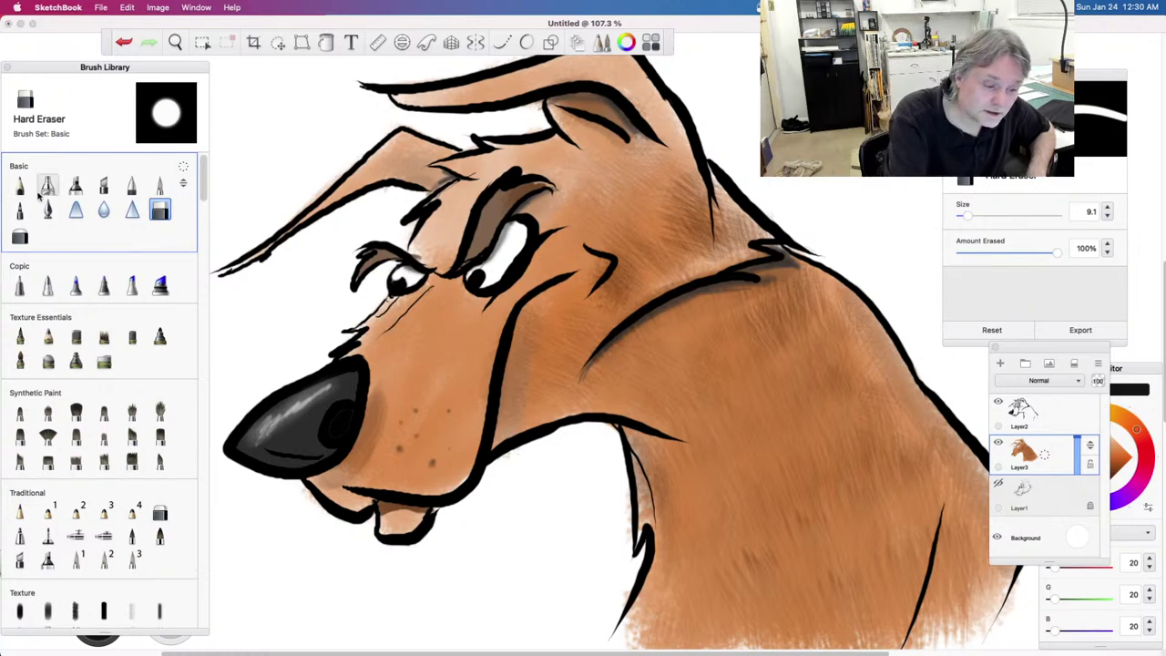
click(19, 186)
click(49, 210)
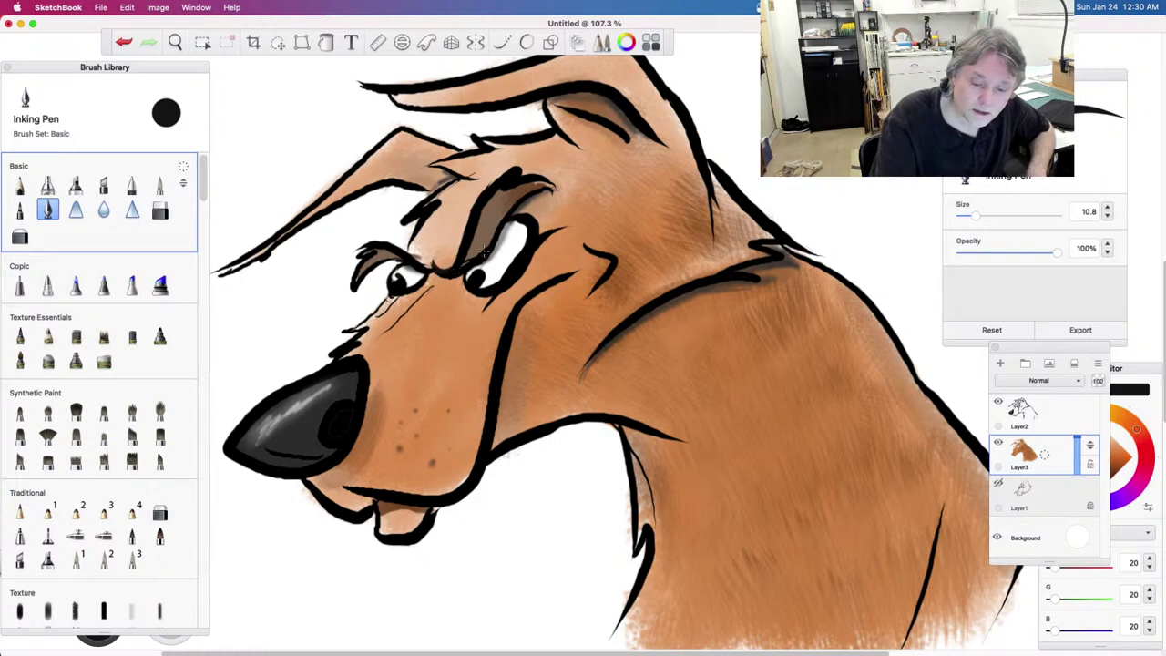
drag(536, 197, 559, 189)
key(super+z)
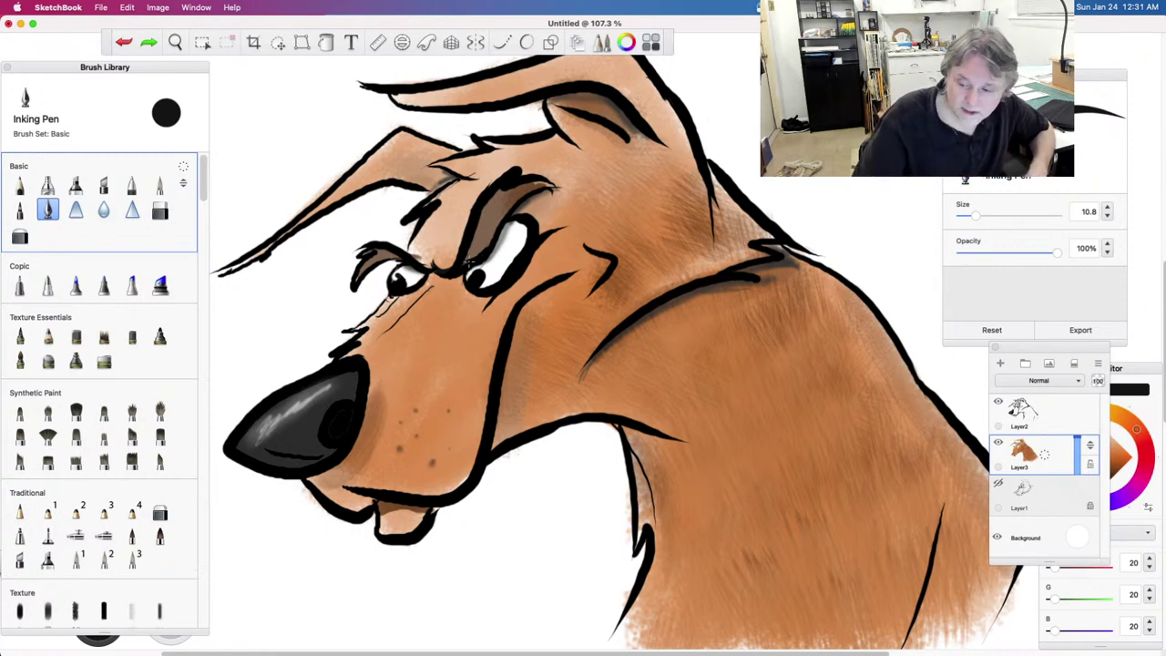
click(1145, 370)
drag(1098, 478, 1104, 488)
click(437, 235)
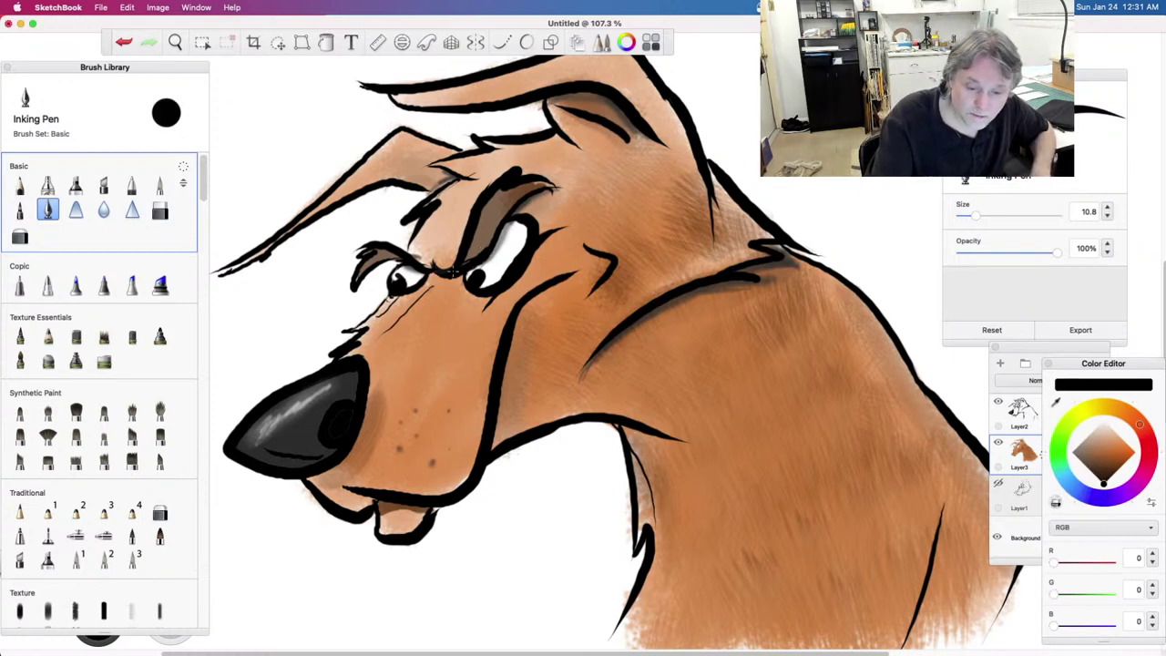
mouse_move(540, 188)
mouse_down()
mouse_move(564, 186)
mouse_move(553, 186)
mouse_up()
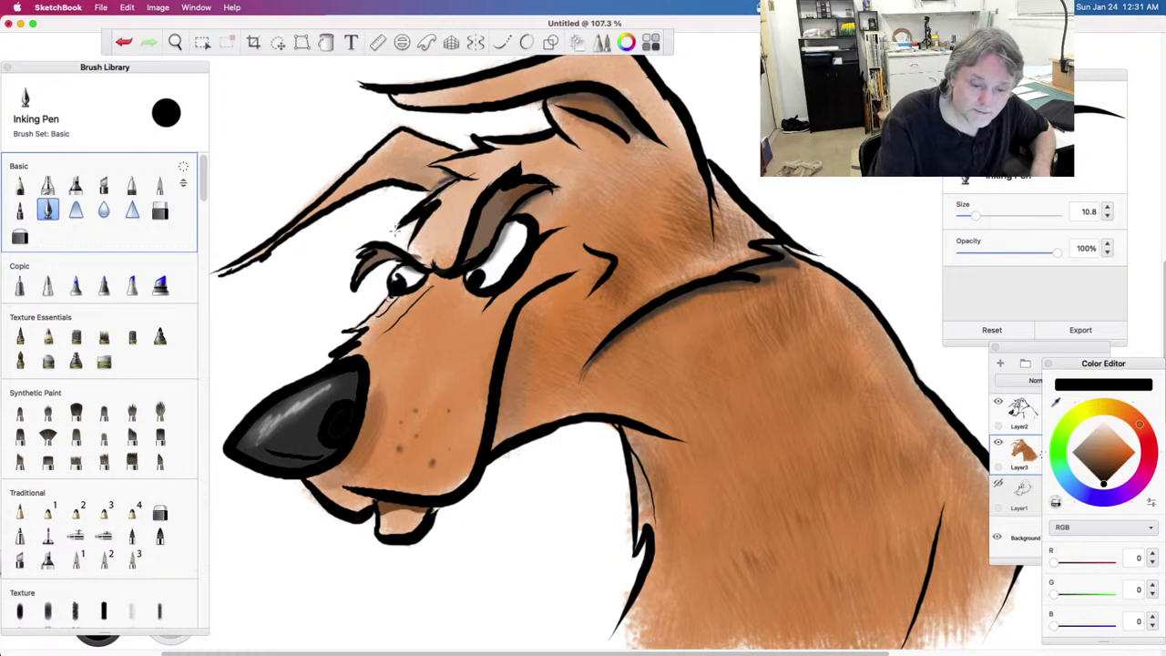
Step: Touch up the forehead hair tuft and the far ear's tapering end with the black Inking Pen
drag(474, 181, 419, 162)
key(super+z)
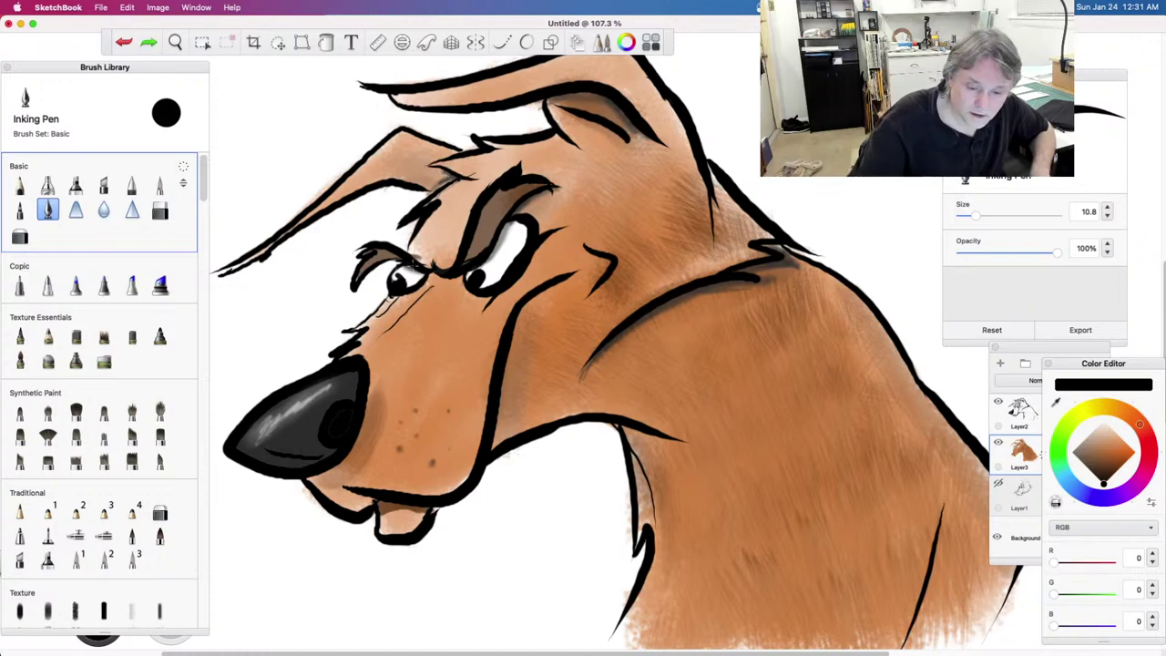
key(shift+super+z)
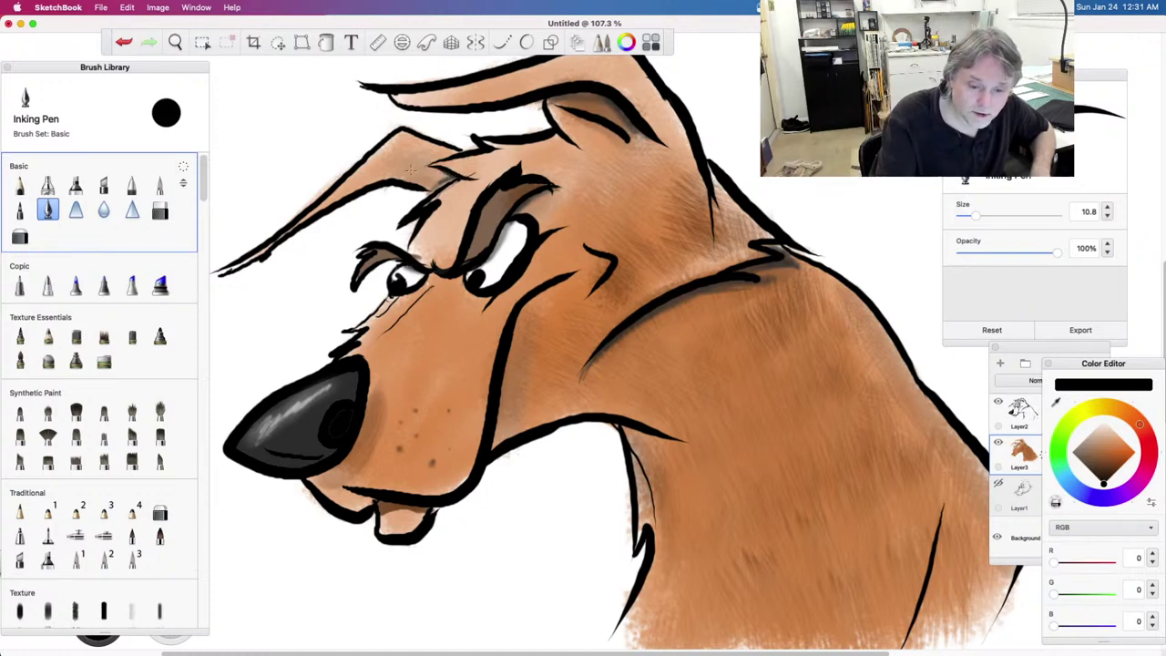
drag(314, 216, 263, 246)
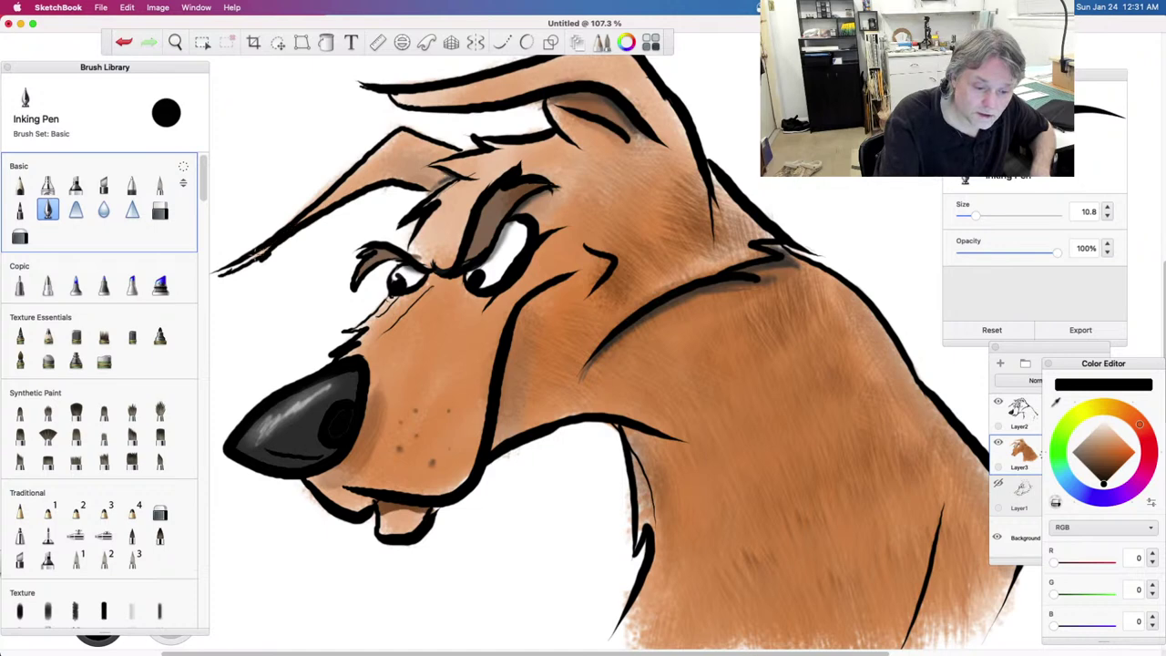
Step: Trim the far ear's ragged tip to a clean point on Layer2 and Layer3 with the Hard Eraser at size 9.1
click(160, 210)
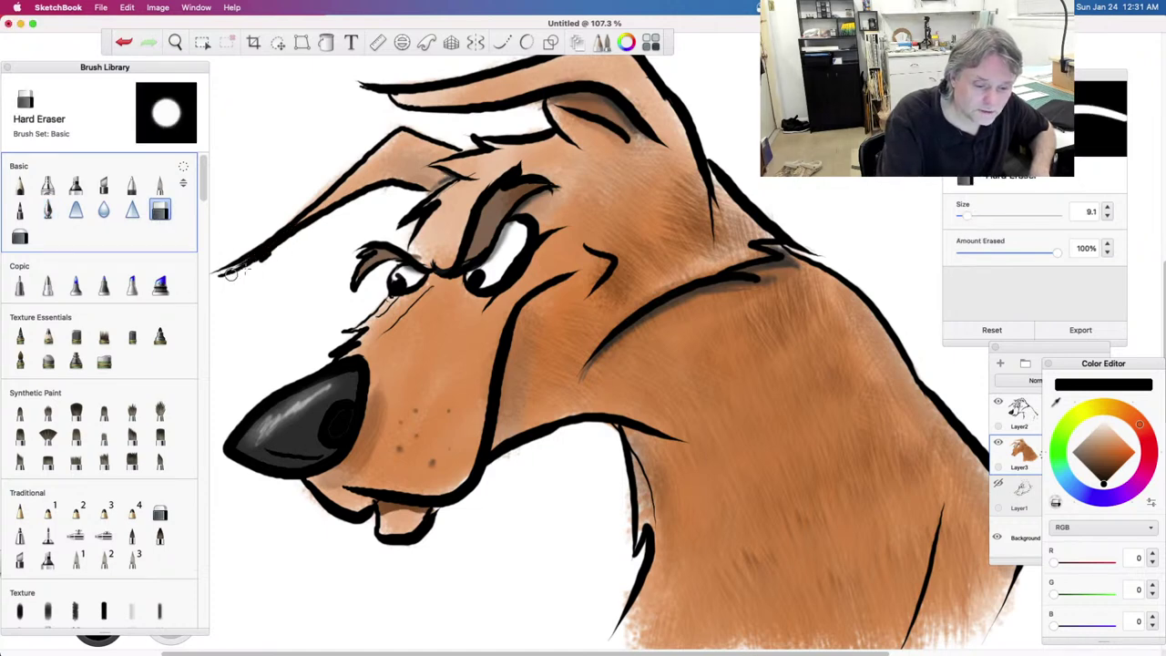
click(1027, 456)
click(1043, 416)
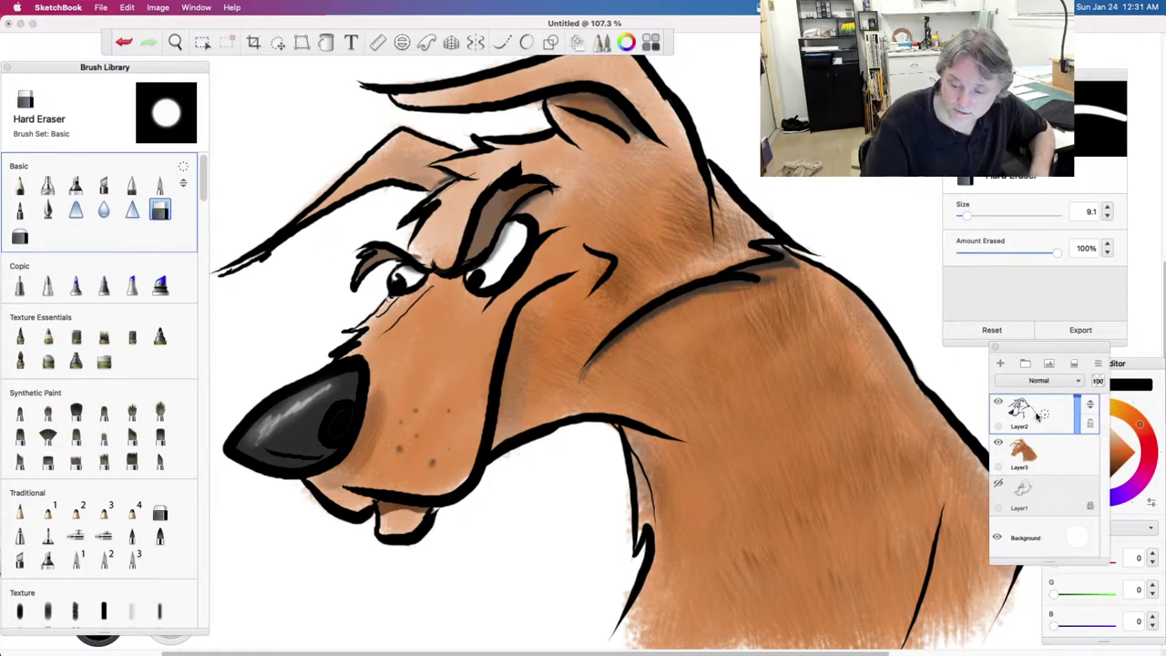
mouse_move(266, 255)
mouse_down()
mouse_move(223, 275)
mouse_move(301, 240)
mouse_move(221, 272)
mouse_up()
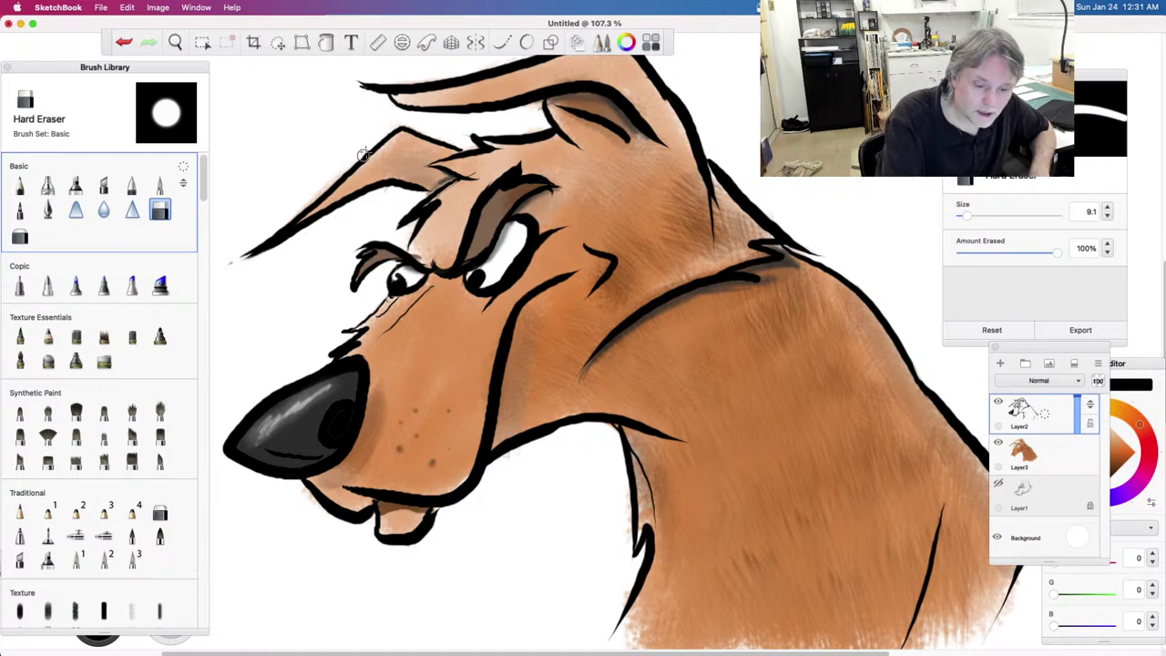
click(1039, 452)
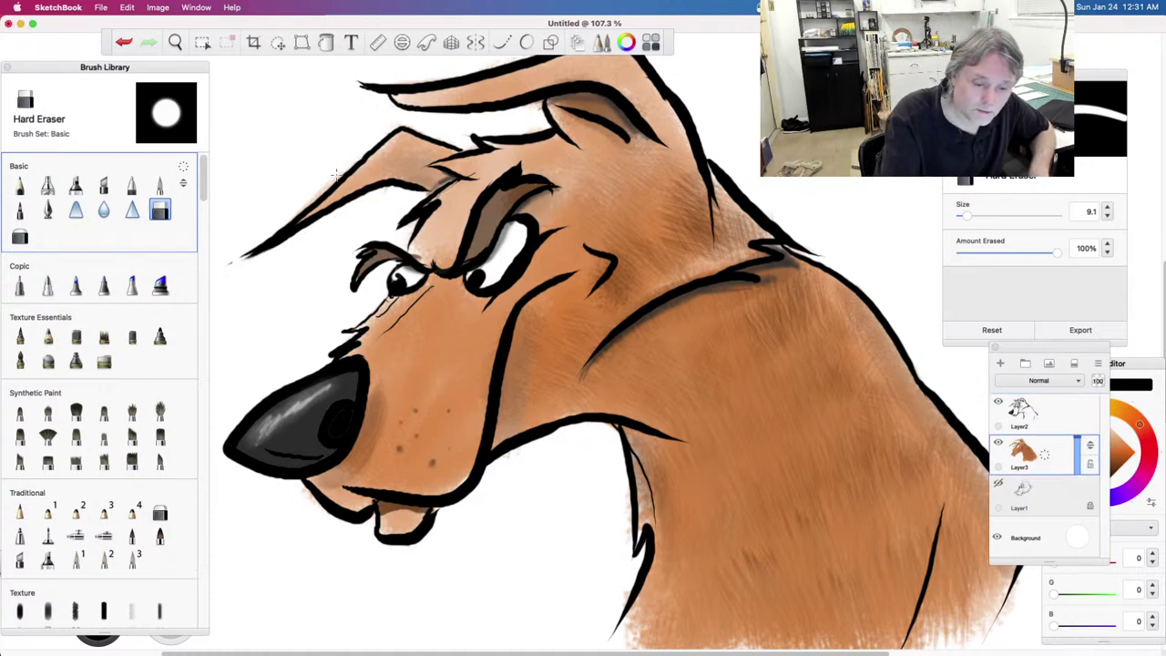
click(1025, 412)
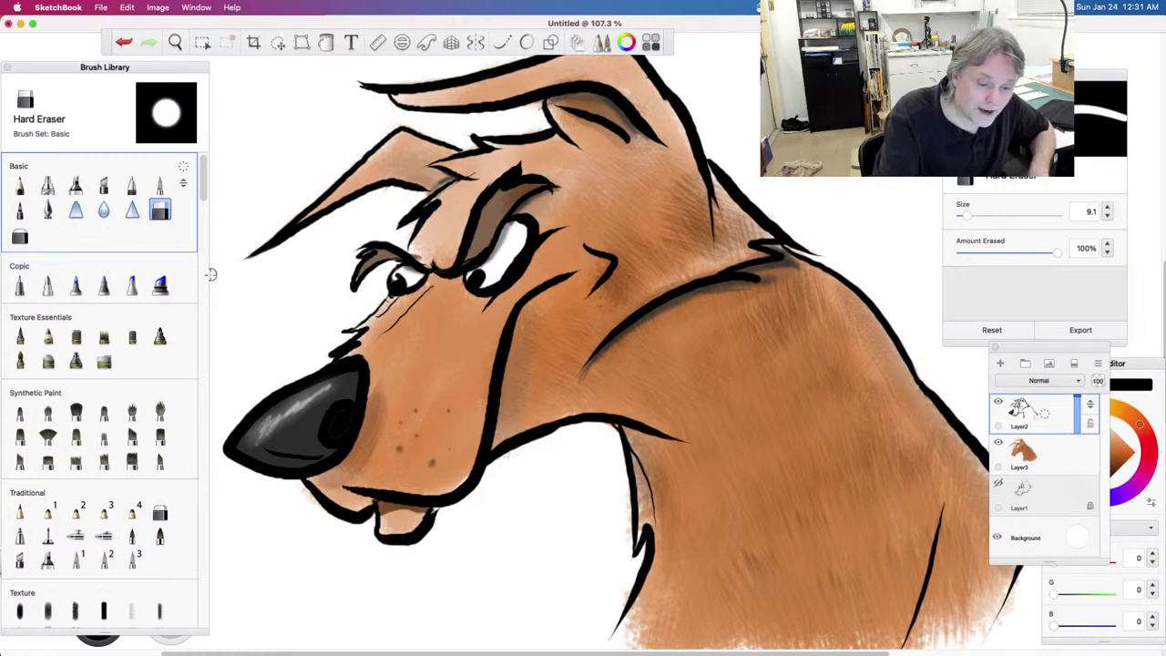
click(1057, 459)
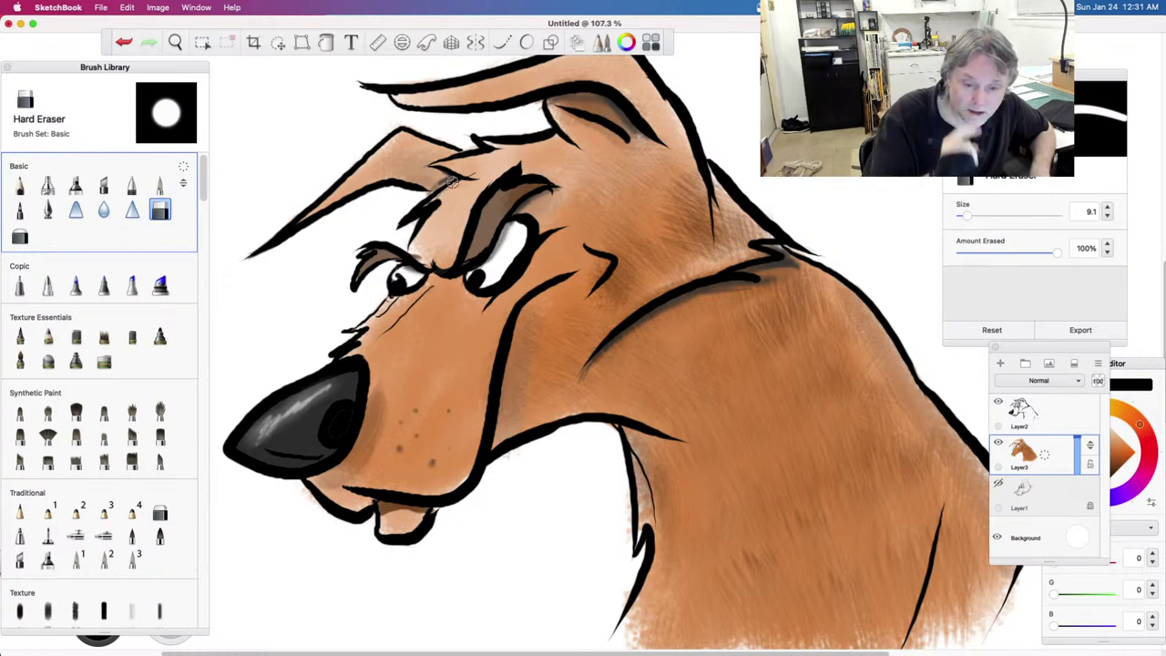
Step: Thin the larger eyebrow's outline on Layer2 with the Hard Eraser at size 3.3
click(1044, 419)
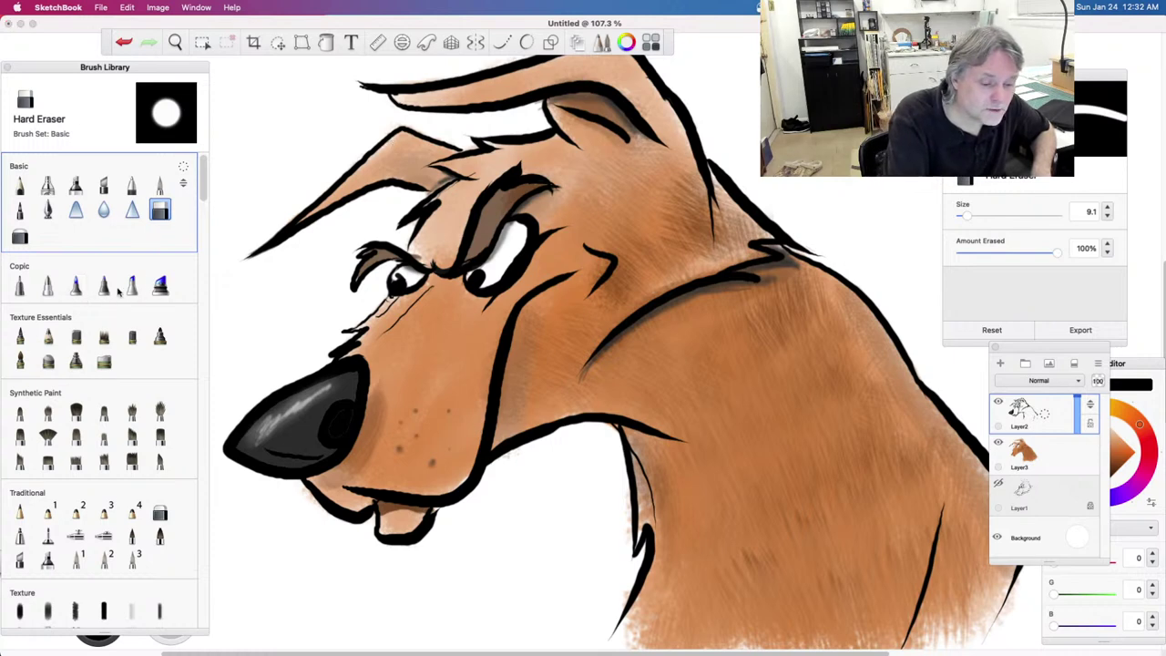
click(19, 185)
click(47, 211)
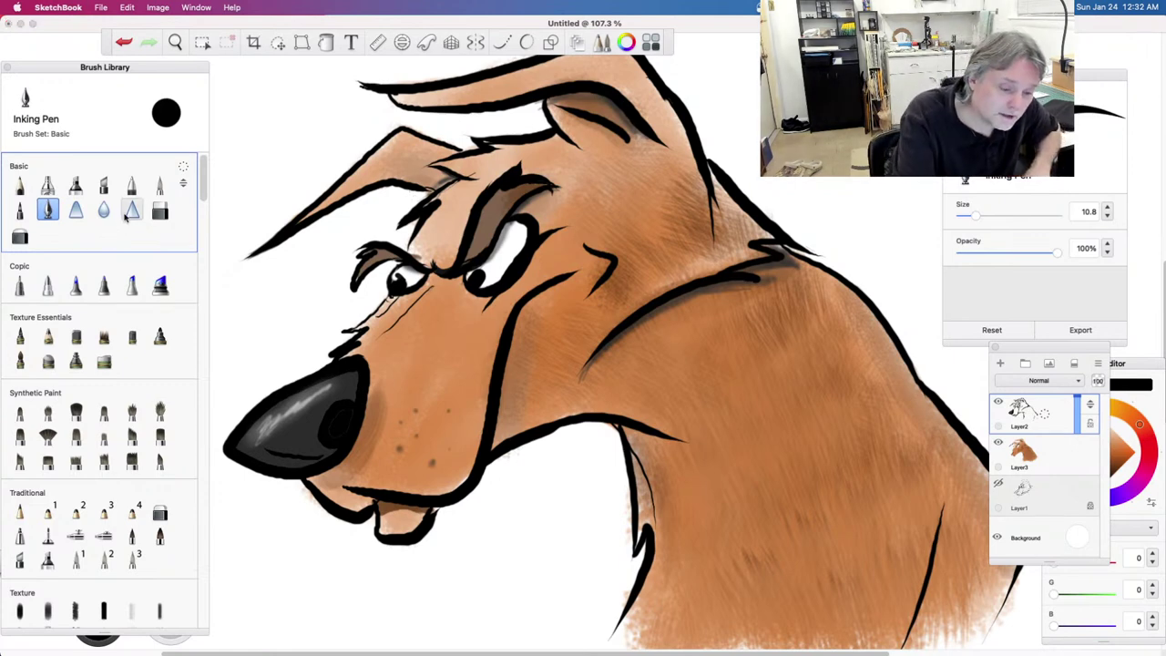
click(158, 211)
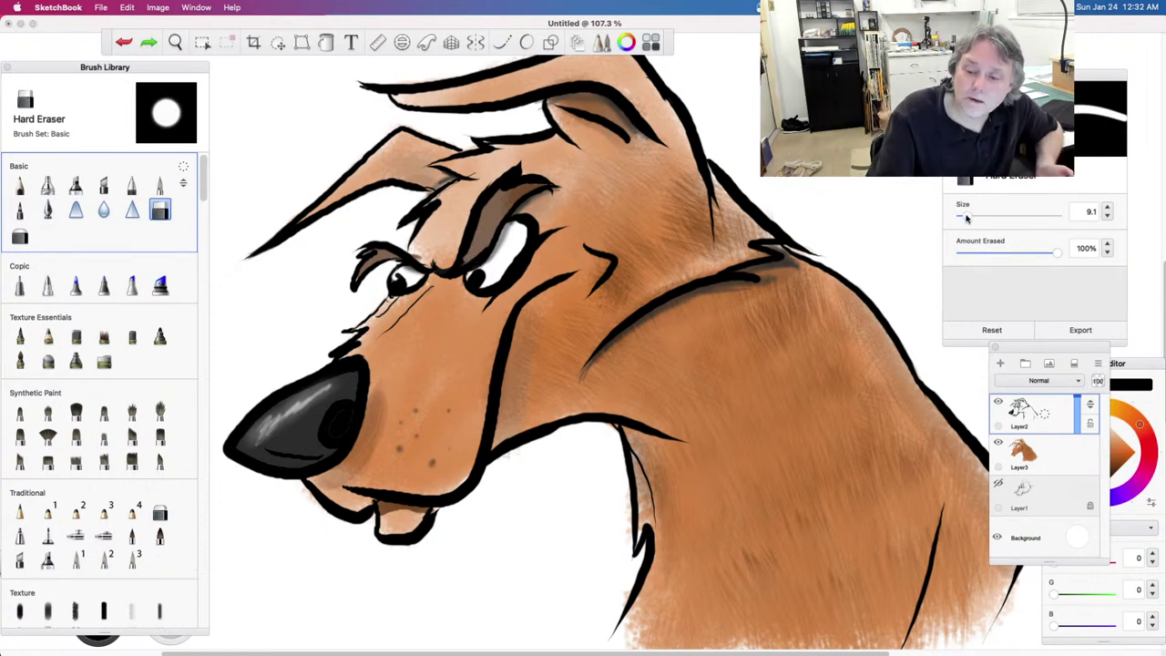
drag(965, 216, 961, 218)
drag(469, 258, 487, 245)
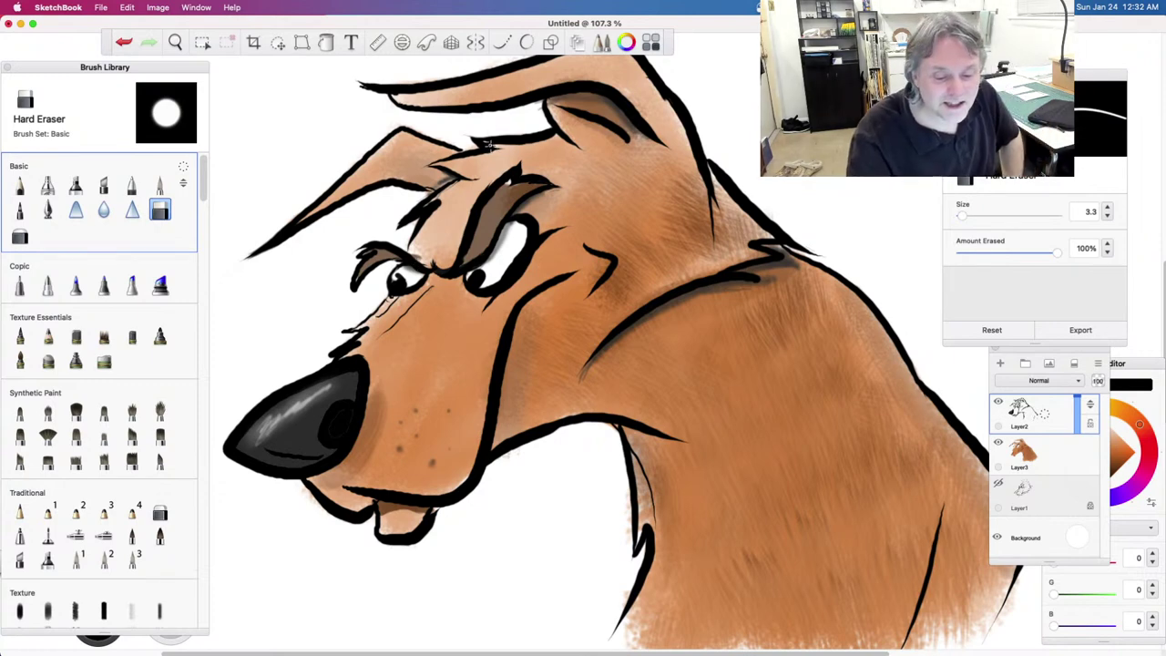
click(49, 211)
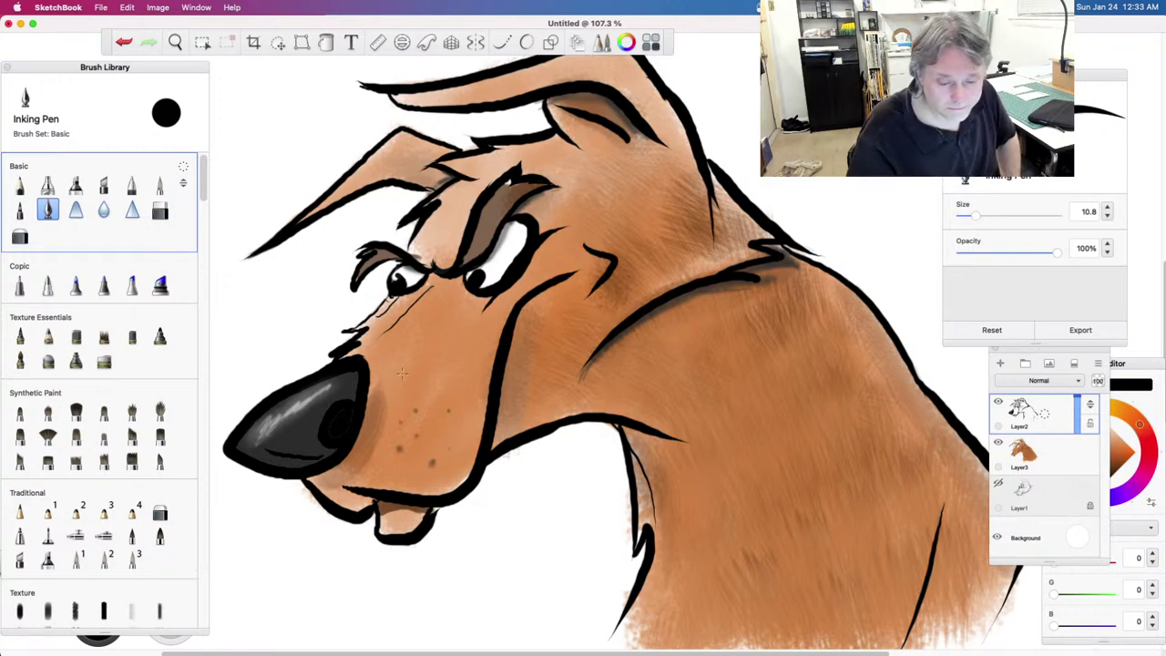
Step: Sample the eyebrow's brown, RGB 128, 101, 80, and color the larger eyebrow's tip on Layer3 with the Copic Super Brush Nib at size 9.7
click(1044, 457)
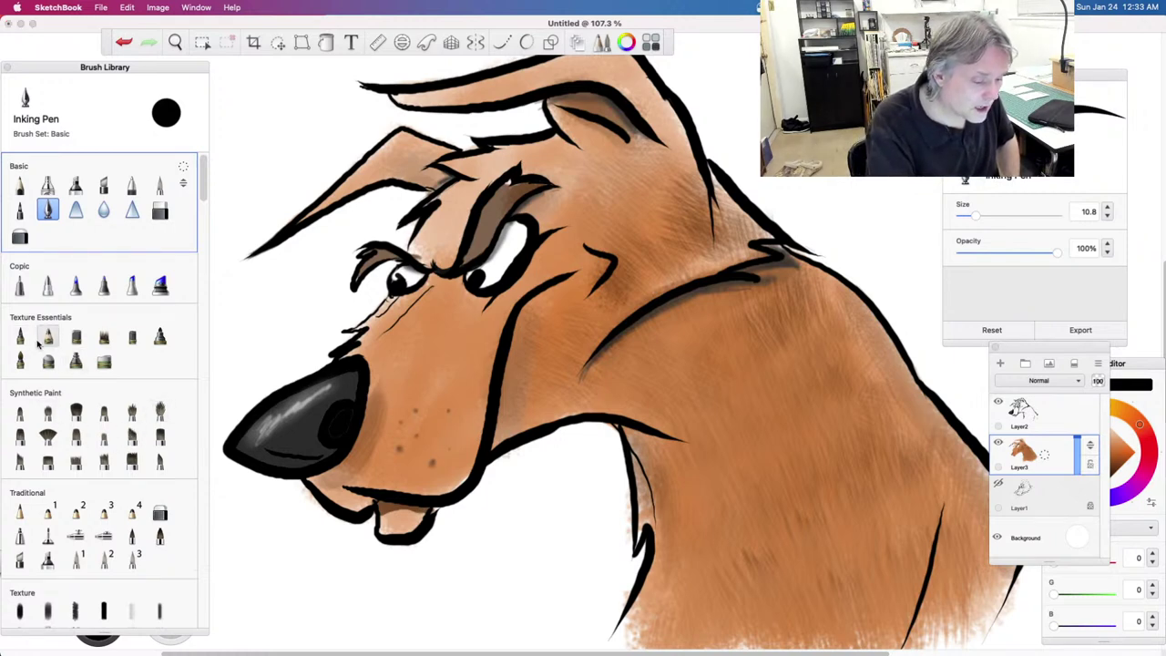
click(48, 336)
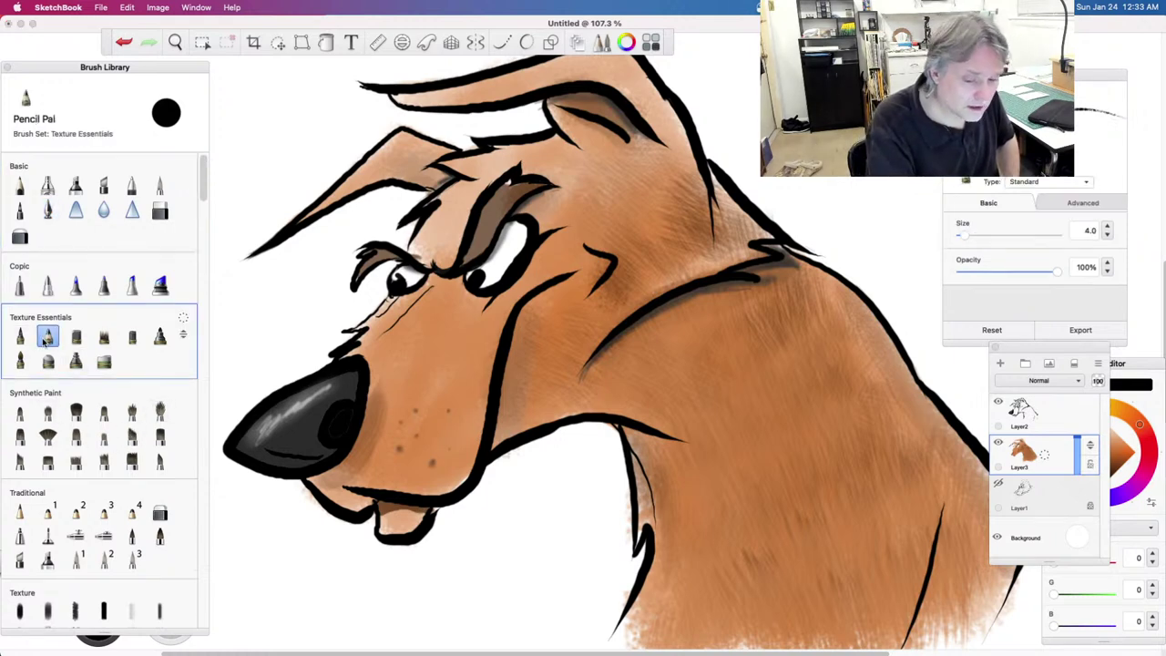
click(1155, 421)
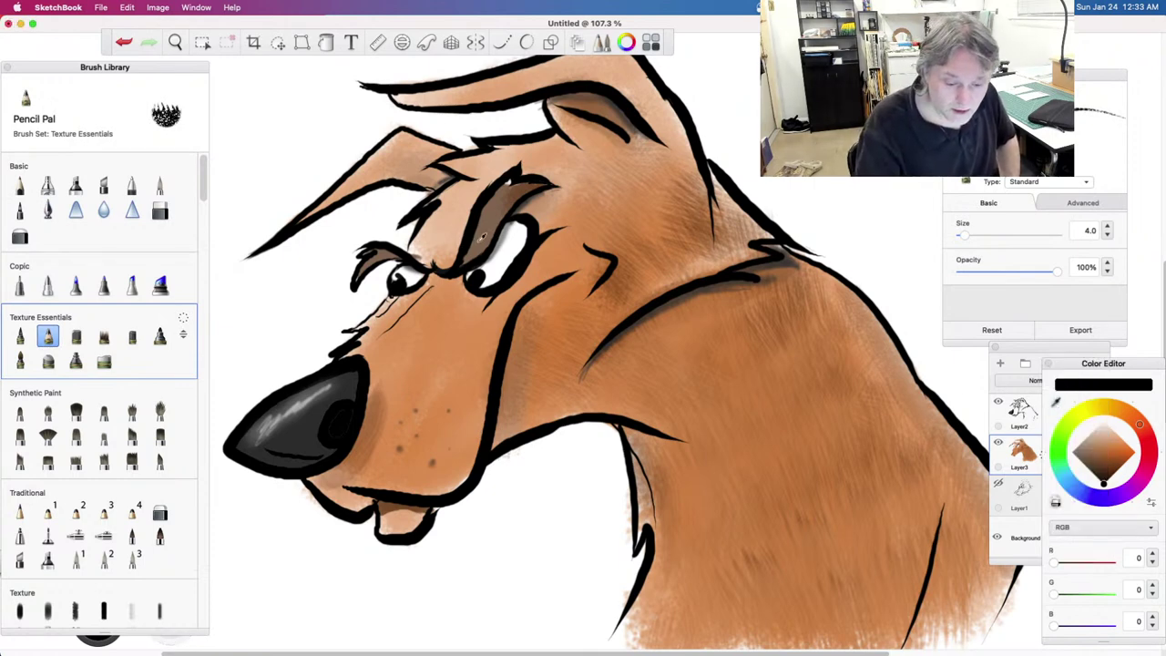
alt+click(481, 242)
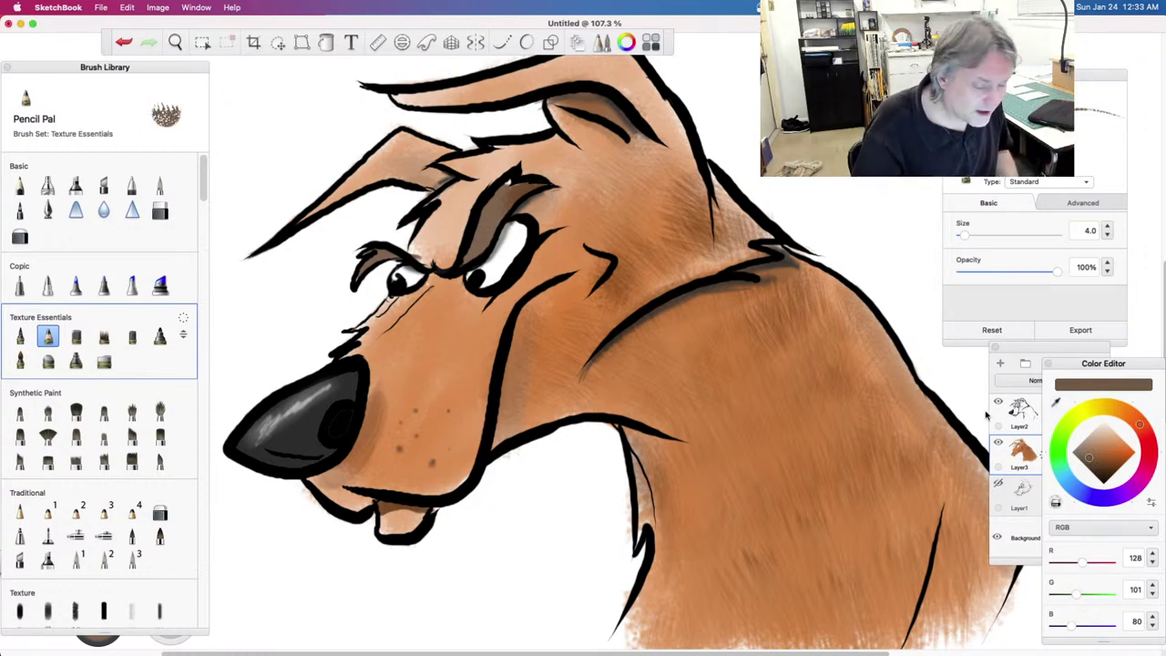
click(76, 286)
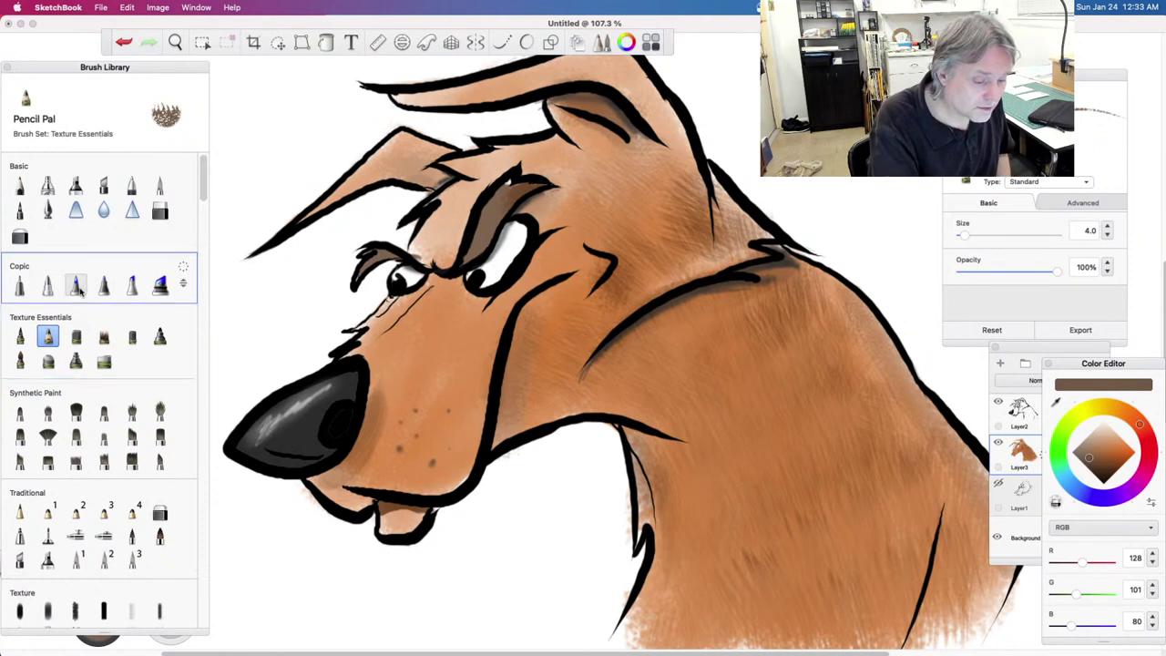
drag(496, 200, 515, 178)
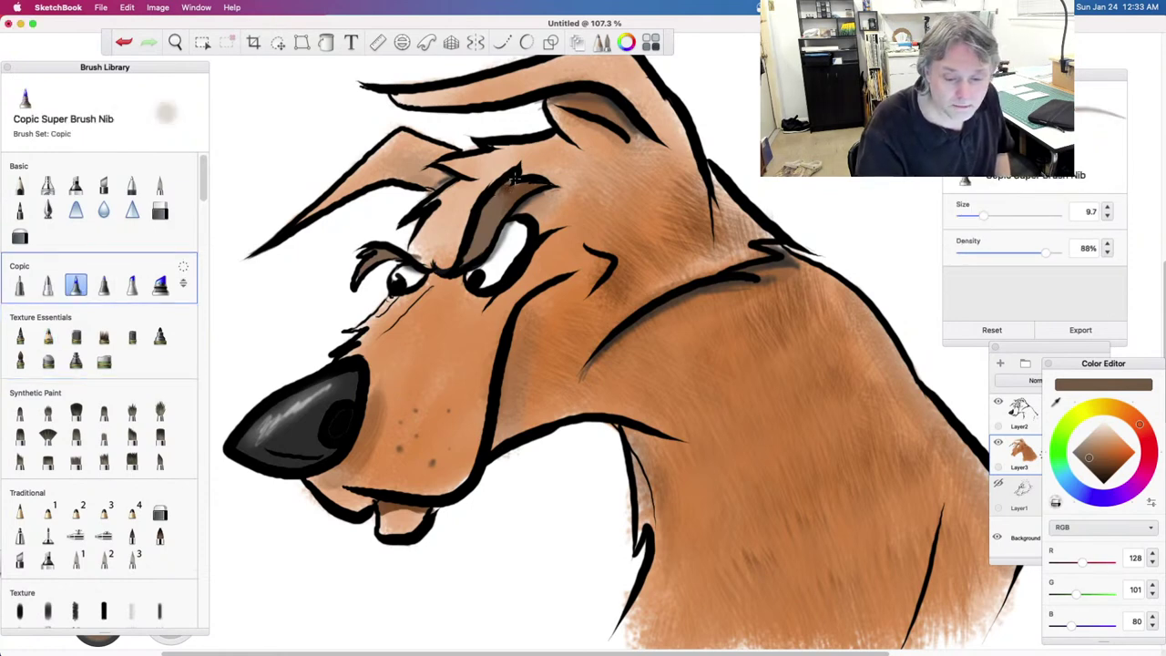
Step: Fill both eyebrows with the Felt Tip Pen at size 18.1 and erase the color spilling past the smaller one with the Hard Eraser at size 3.3
click(21, 210)
drag(498, 193, 527, 185)
mouse_move(374, 265)
mouse_down()
mouse_move(358, 280)
mouse_move(372, 275)
mouse_up()
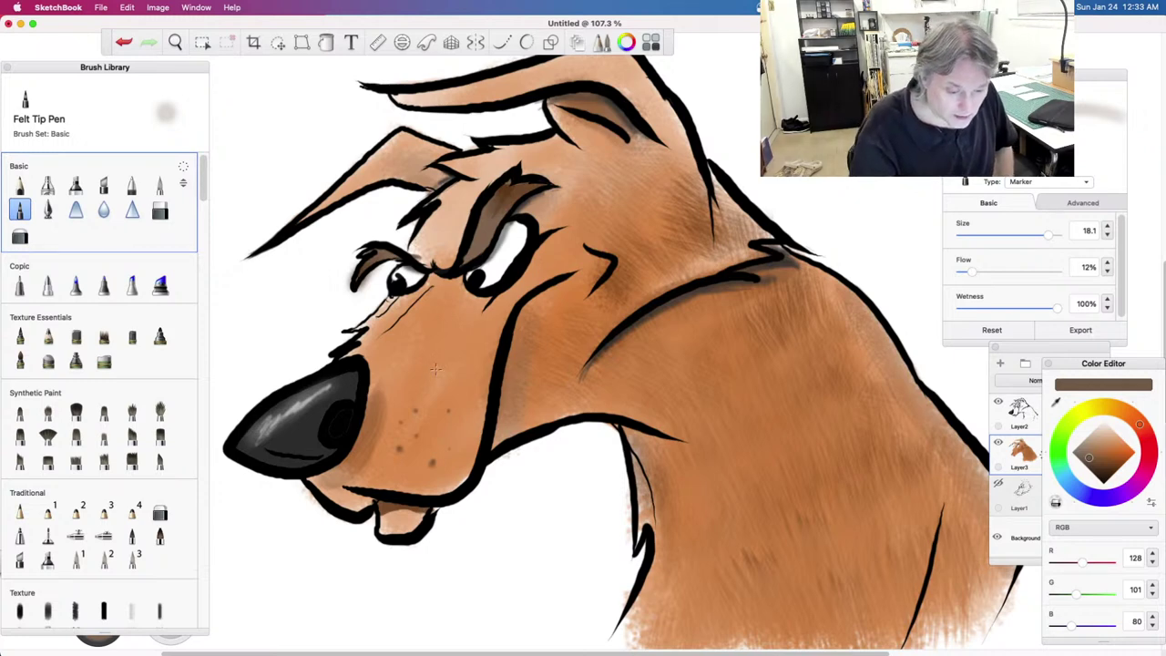
click(159, 210)
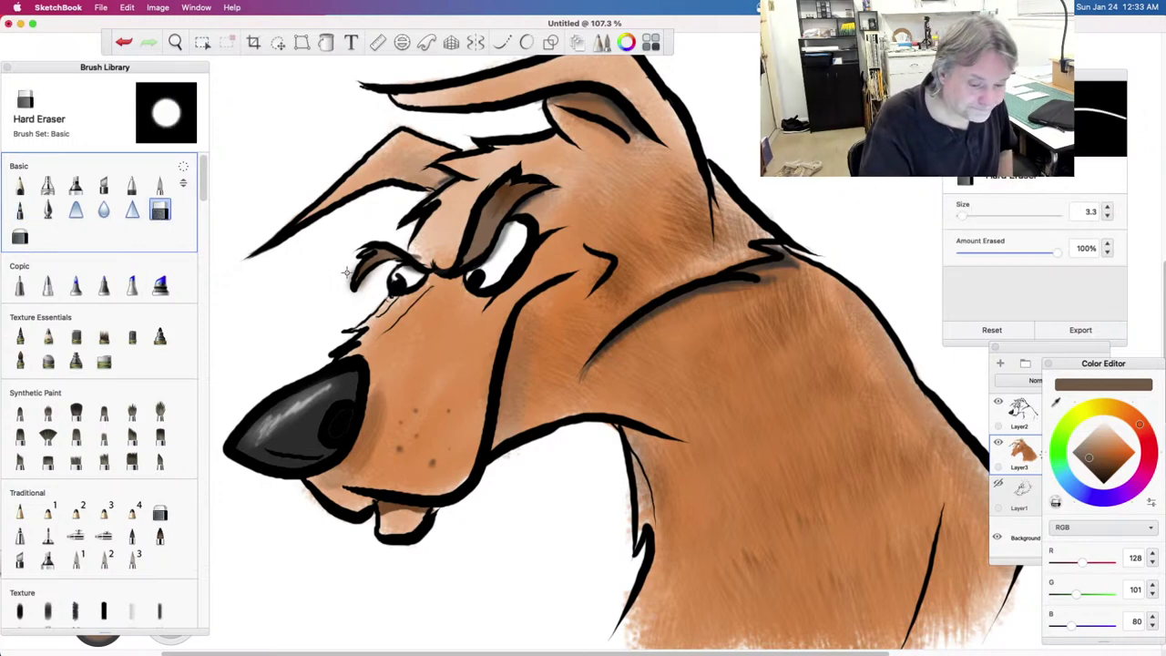
drag(375, 274, 355, 290)
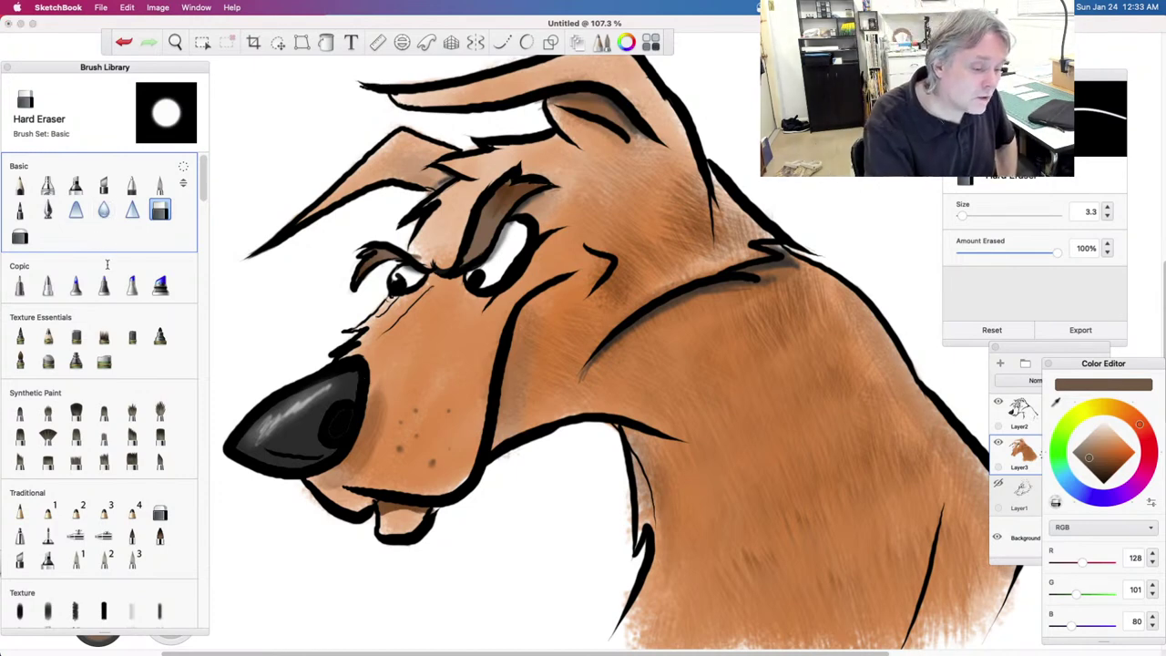
Step: Ink over the outline between the smaller eye and the muzzle on Layer3 with the Inking Pen in near-black RGB 10, 4, 0
click(47, 211)
click(1104, 485)
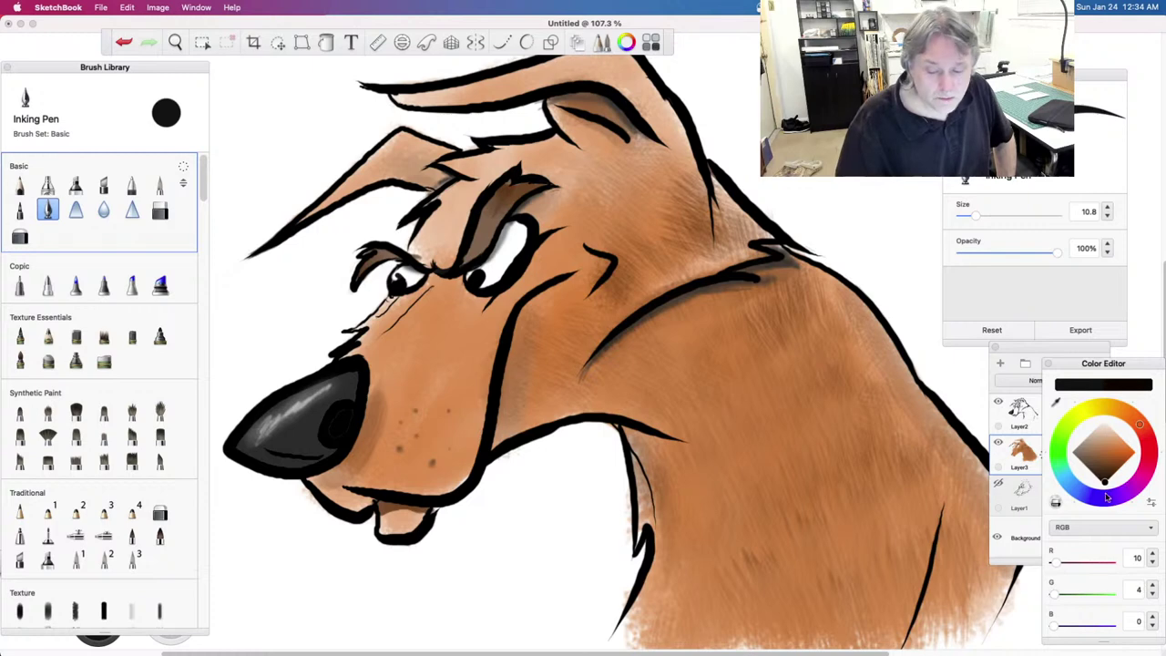
drag(1105, 498, 1105, 482)
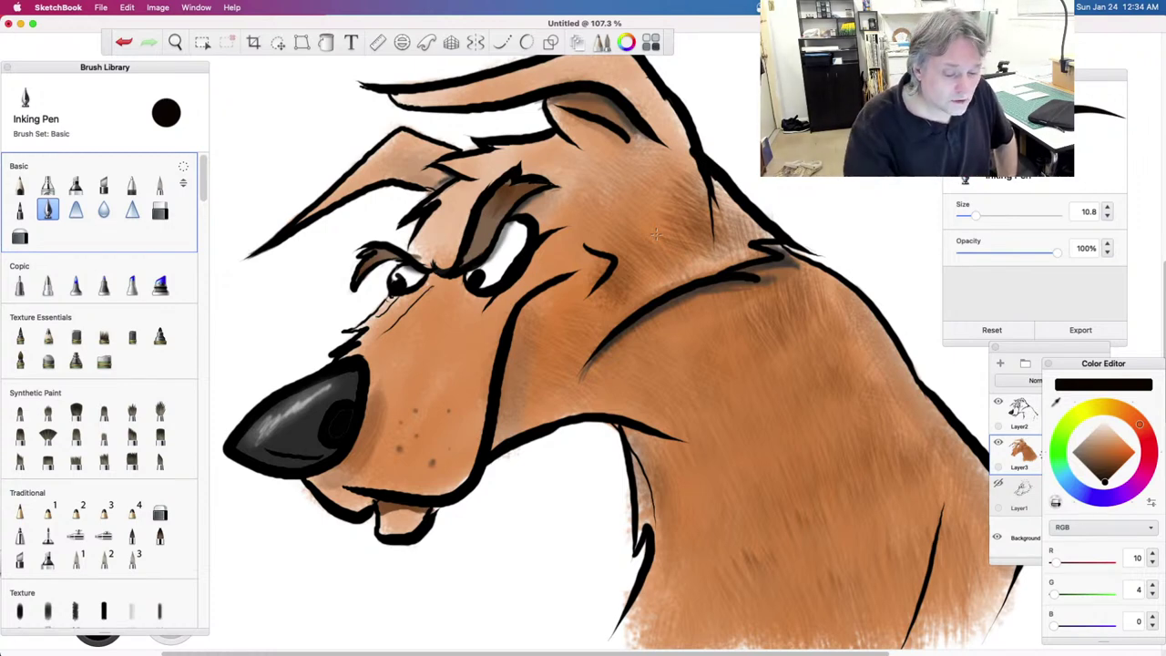
drag(393, 290, 328, 335)
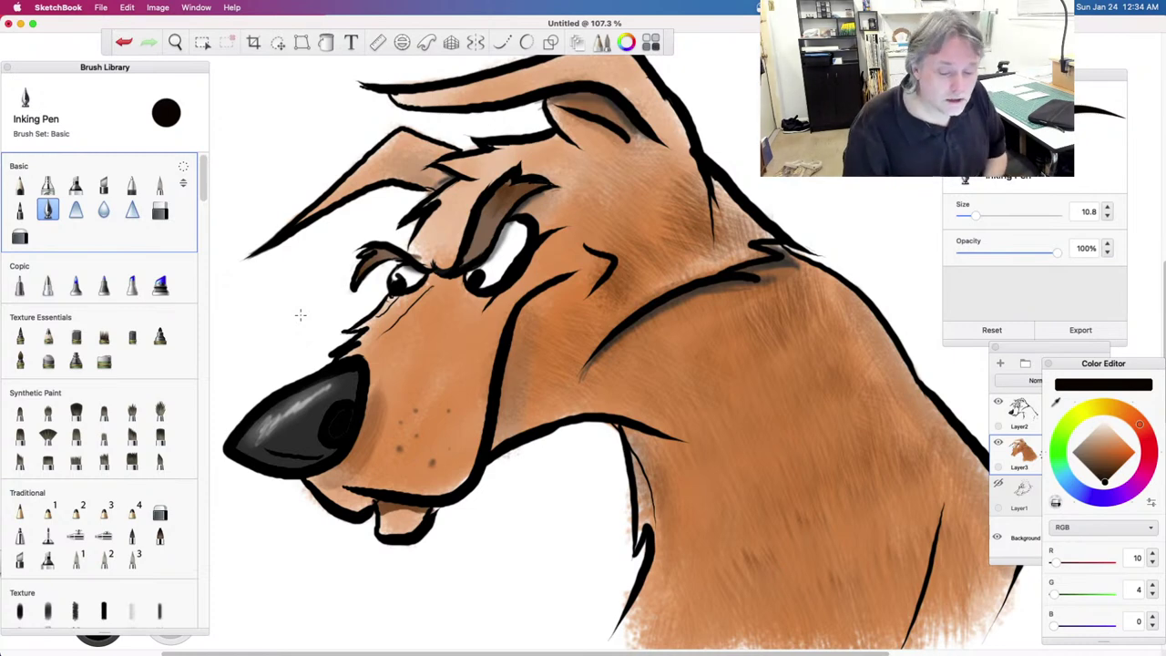
Step: Trim the outline spike at the nape on Layer2 with the Hard Eraser at size 3.3, undoing and redoing the last edit
click(1020, 420)
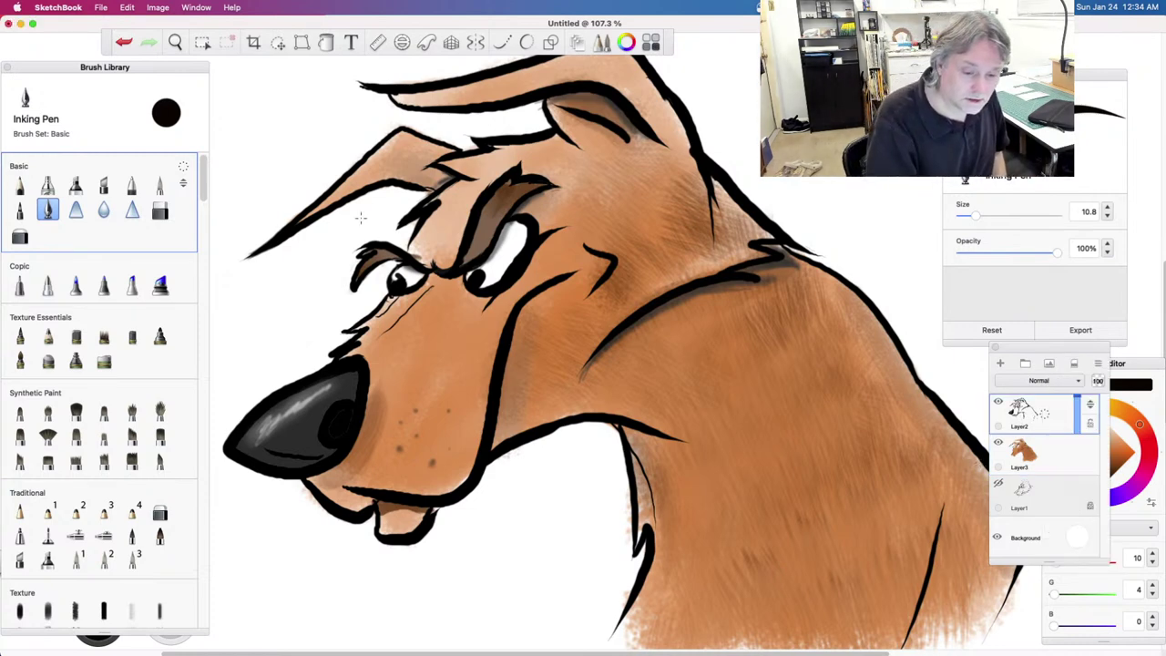
click(160, 212)
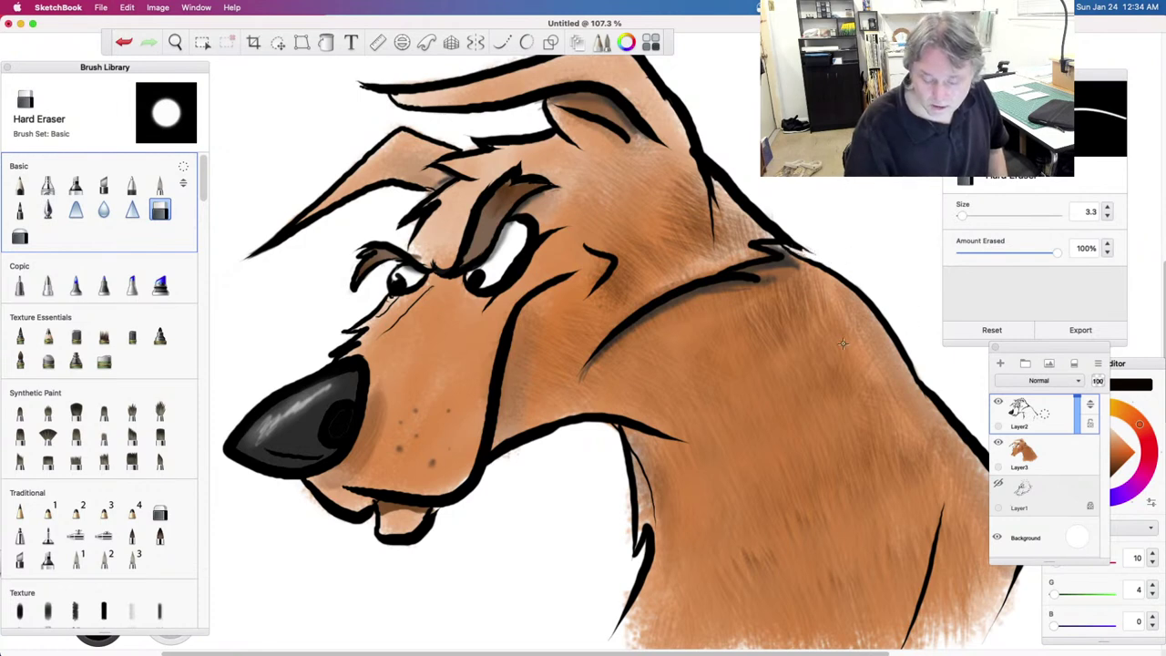
key(super+z)
key(super+shift+z)
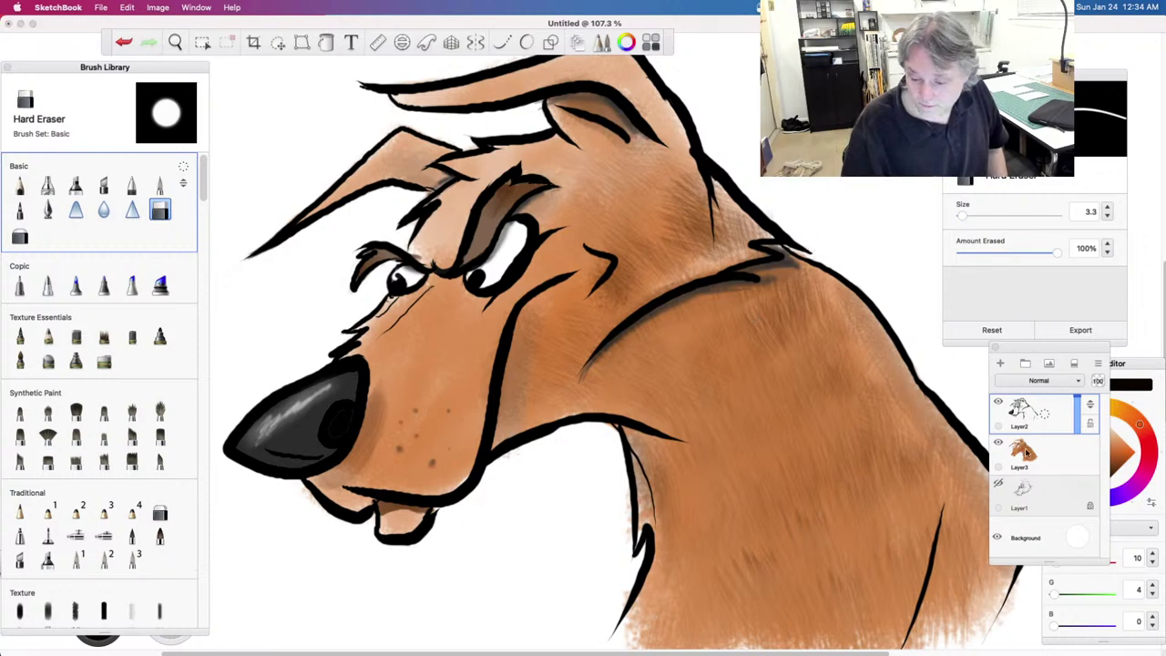
Step: Re-ink the nape outline and its pointed fur tuft on Layer2 with the Inking Pen at size 10.8, and undo the last stroke
click(1040, 457)
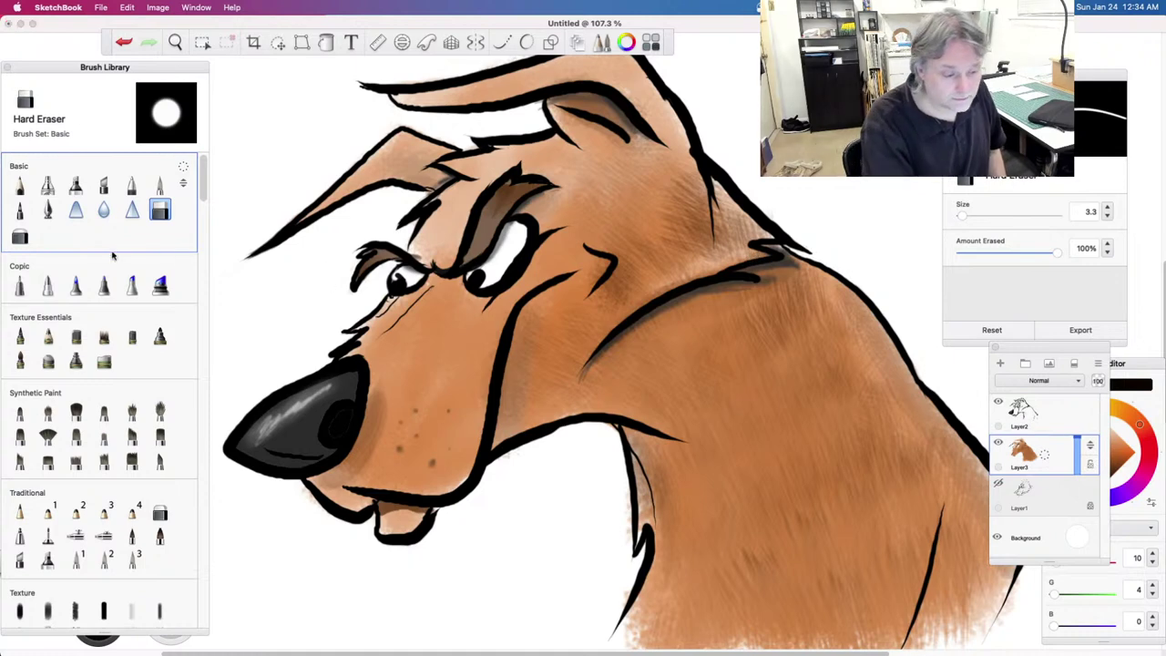
click(47, 209)
click(1048, 415)
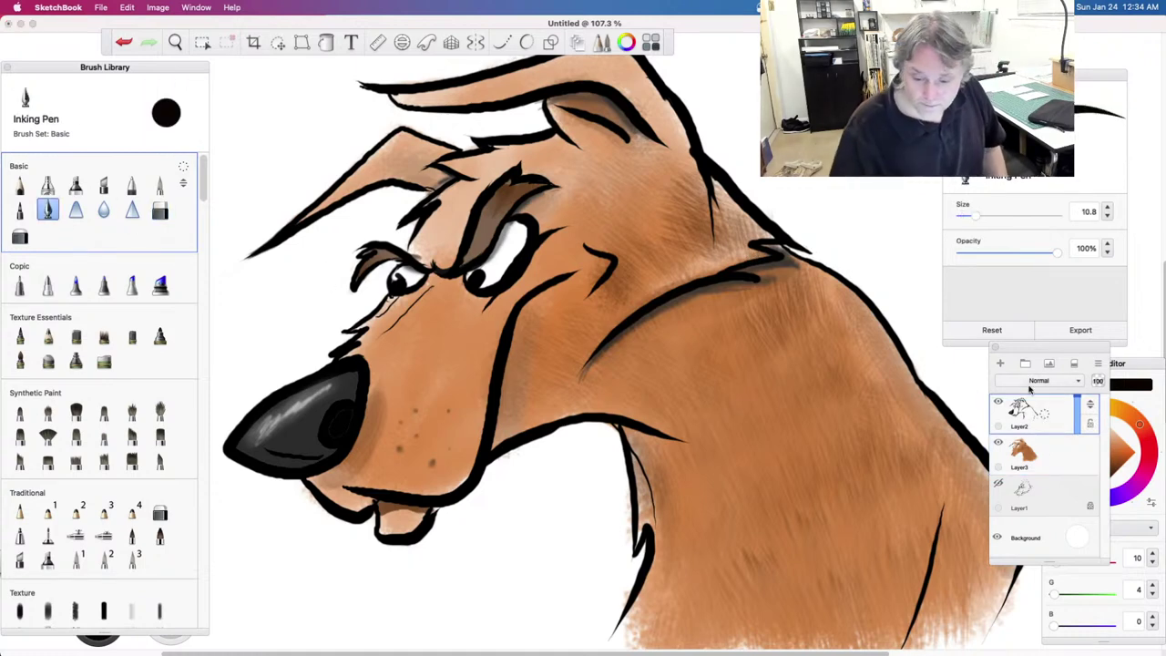
drag(783, 244, 832, 269)
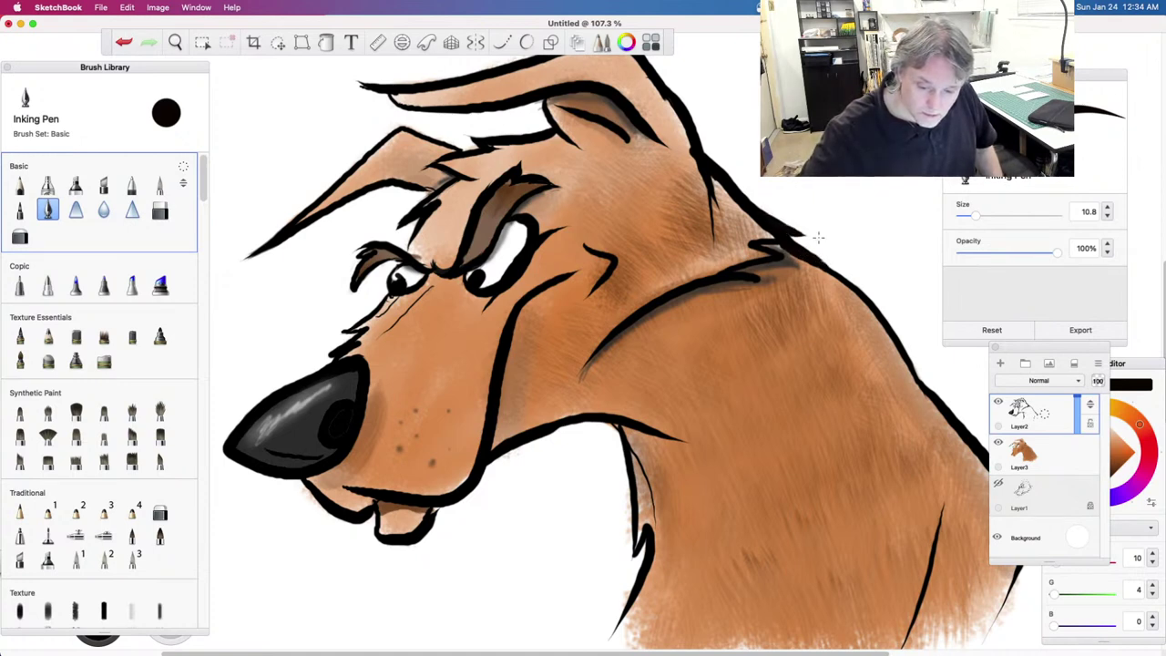
drag(780, 234, 809, 239)
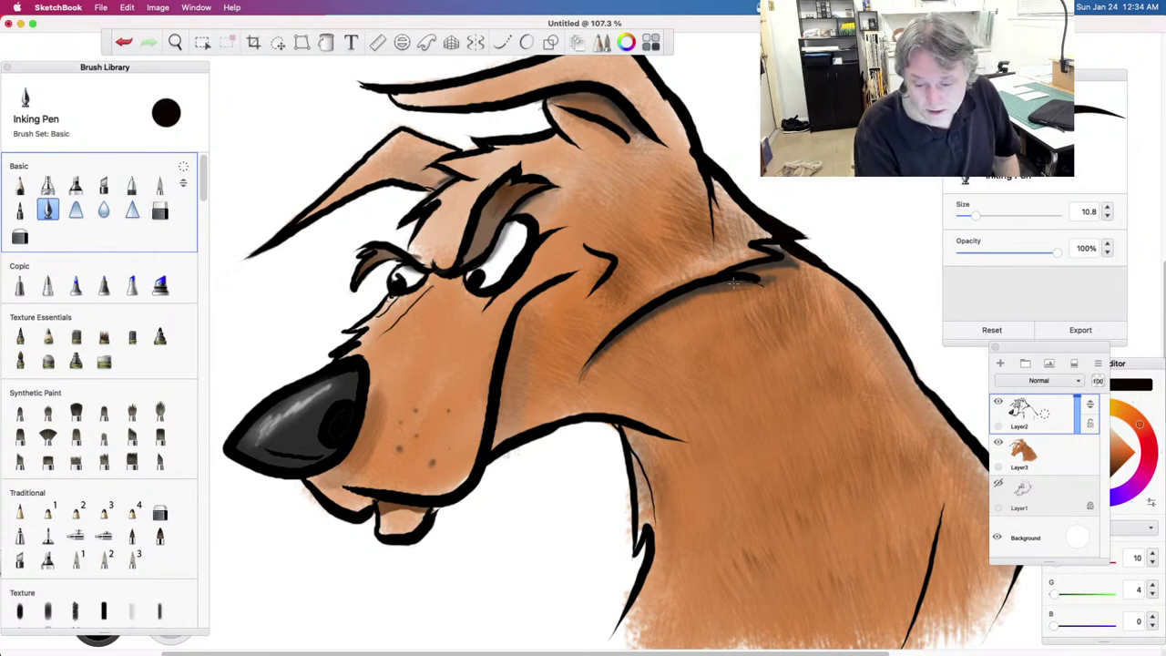
key(super+z)
Step: Erase the lower spur and thin the underside of the neck crease on Layer2 with the Hard Eraser at size 3.3
click(160, 211)
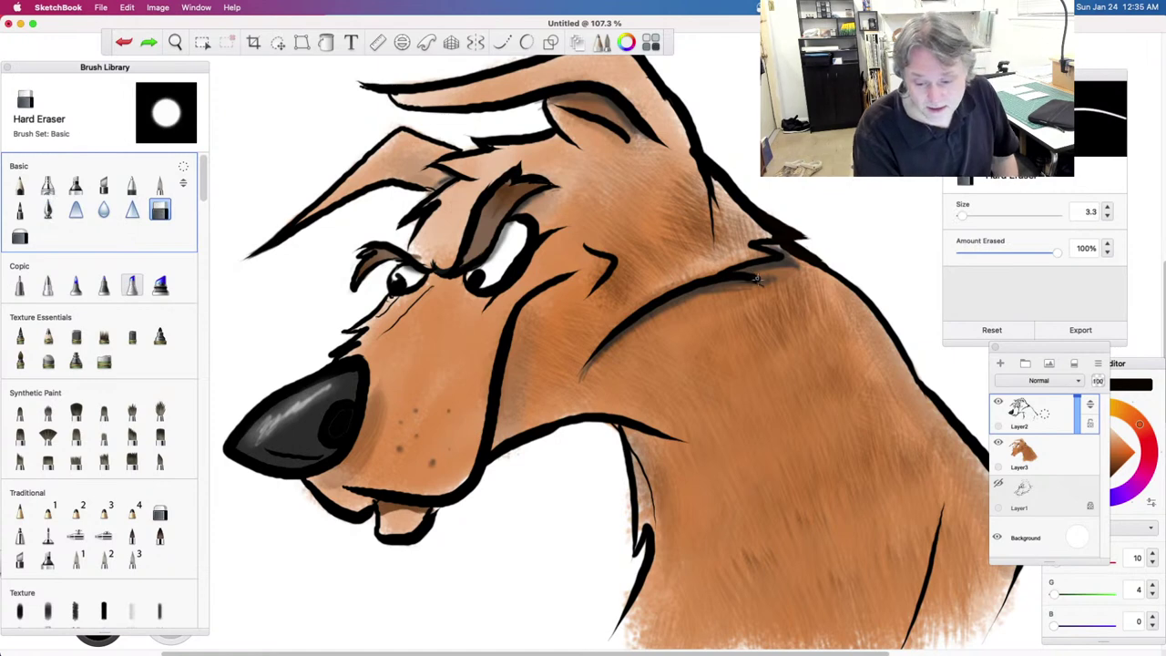
mouse_move(753, 283)
mouse_down()
mouse_move(722, 287)
mouse_move(768, 279)
mouse_move(692, 295)
mouse_move(777, 283)
mouse_move(666, 307)
mouse_move(702, 292)
mouse_move(652, 316)
mouse_up()
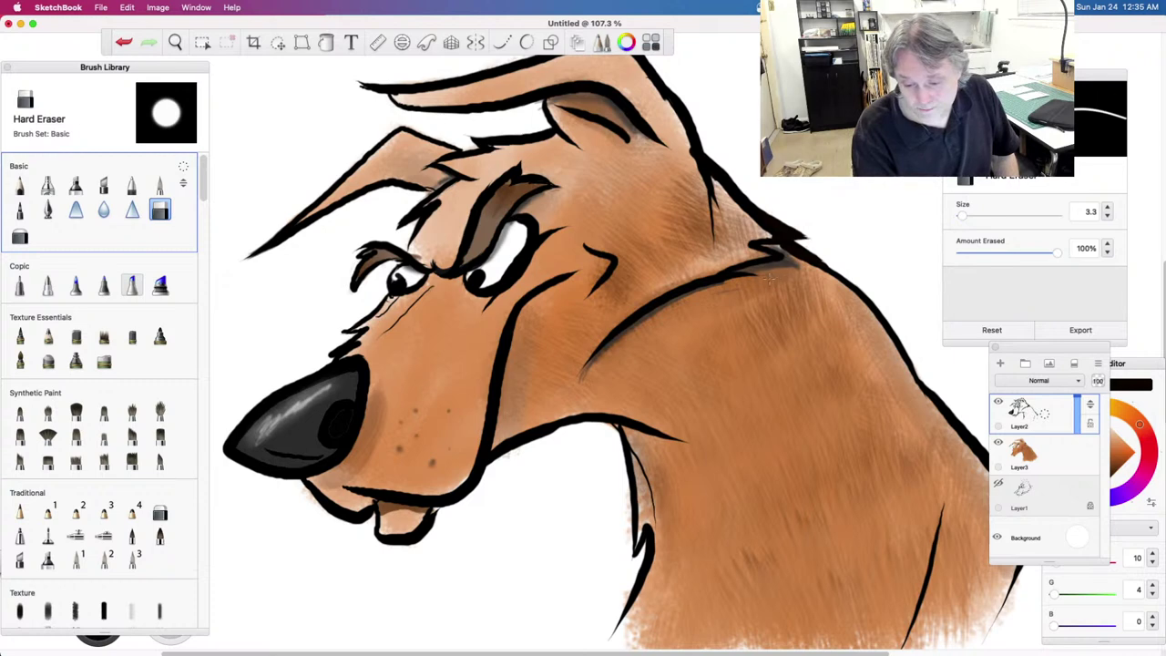
drag(742, 289, 708, 286)
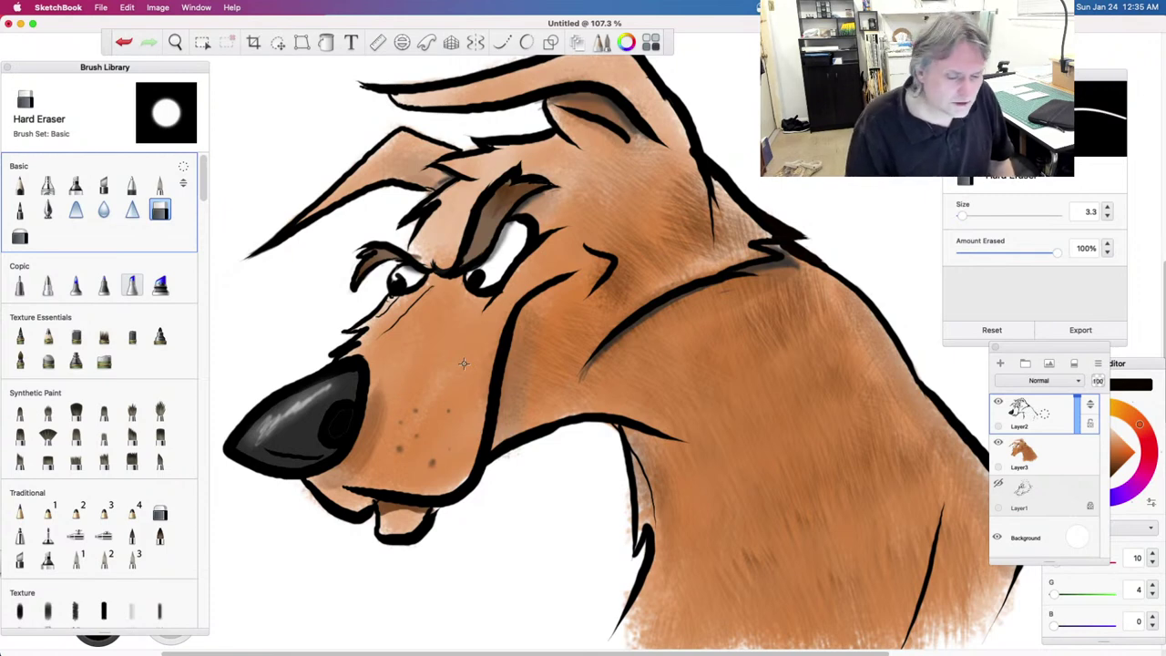
Step: Shade beside the jaw line, the cheek mark and the neck crease on Layer3 with the Copic Super Brush Nib at size 9.7
click(1054, 457)
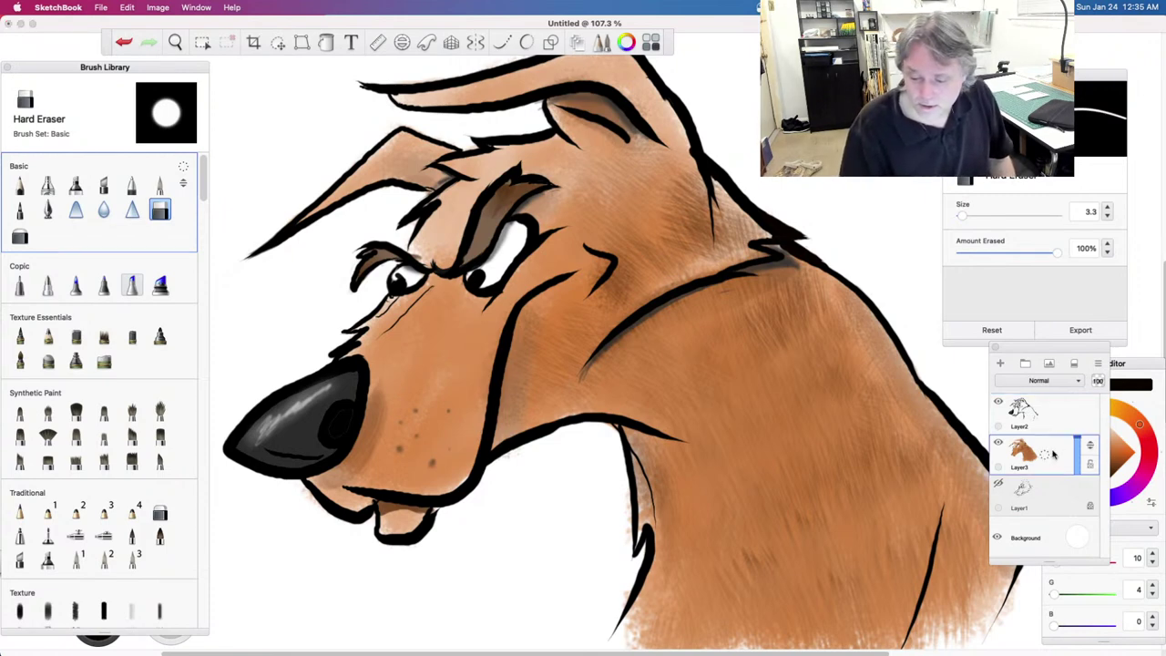
click(75, 285)
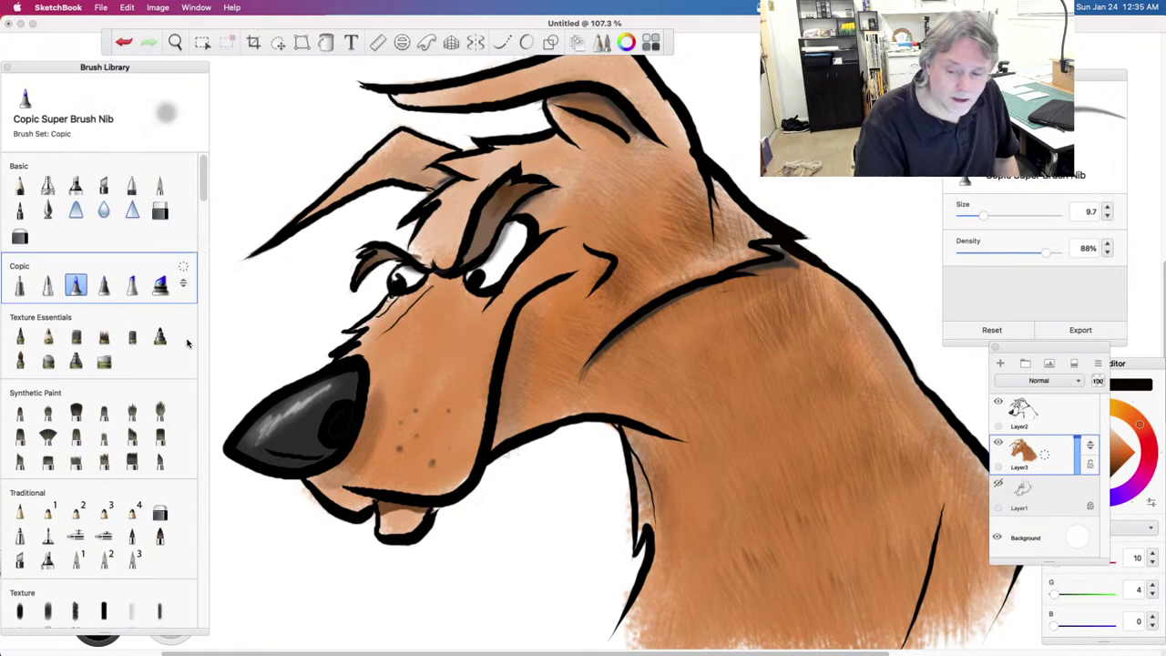
click(517, 356)
drag(593, 190, 580, 247)
key(super+z)
mouse_move(521, 310)
mouse_down()
mouse_move(481, 490)
mouse_move(503, 380)
mouse_up()
drag(494, 445, 505, 378)
drag(599, 290, 616, 259)
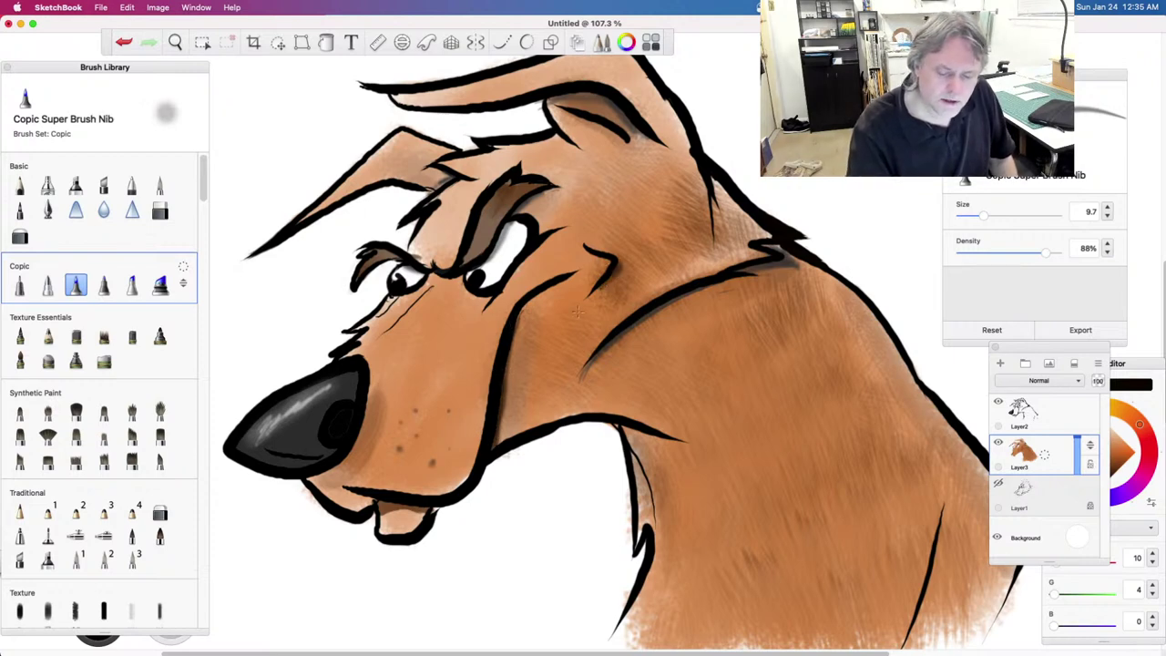
mouse_move(656, 313)
mouse_down()
mouse_move(603, 364)
mouse_move(681, 296)
mouse_move(606, 348)
mouse_move(687, 298)
mouse_move(770, 282)
mouse_move(694, 294)
mouse_move(619, 359)
mouse_up()
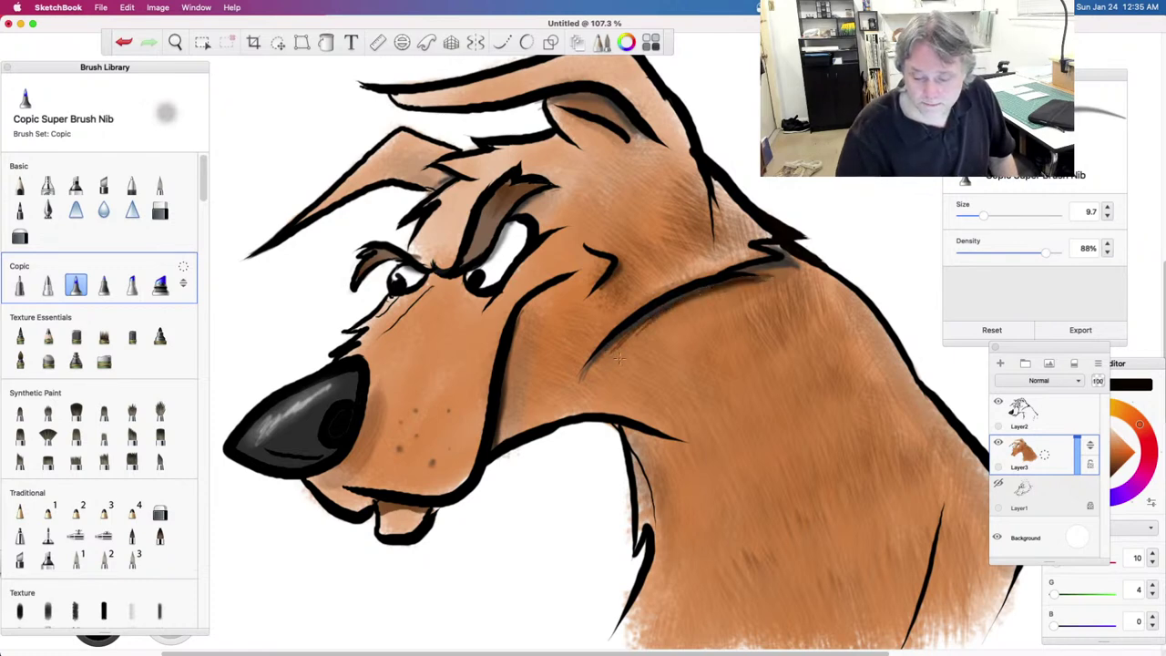
Step: Sample the dark gray RGB 62, 55, 51 from the nape shadow and deepen the shading under the neck crease on Layer3
click(1139, 406)
click(1056, 404)
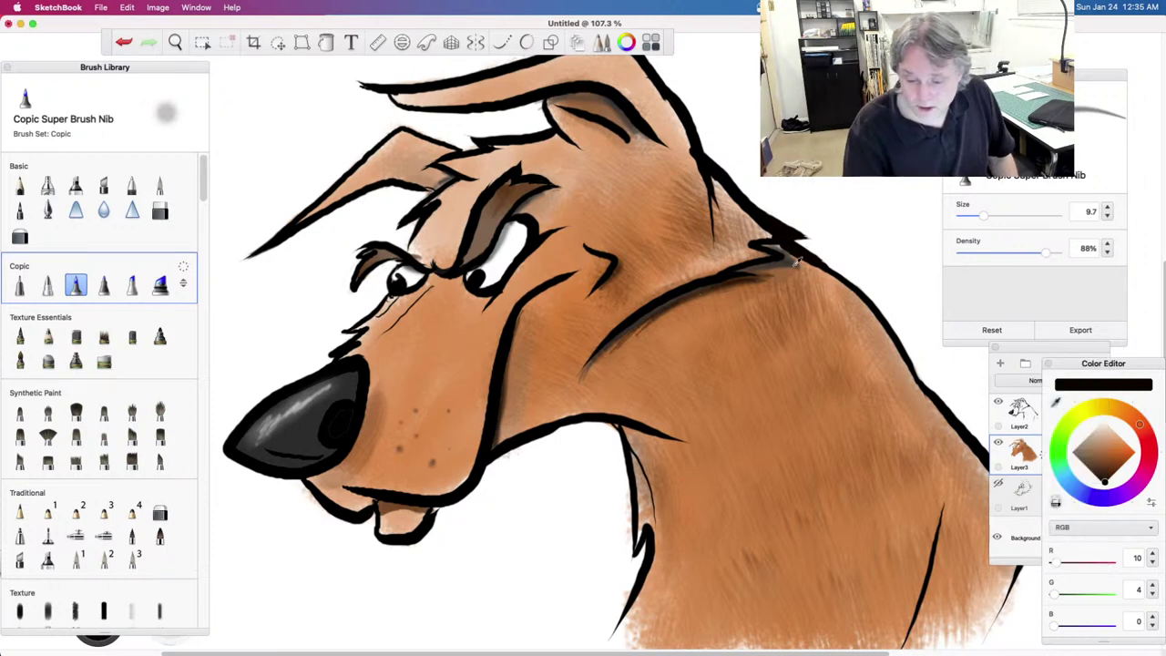
alt+click(792, 260)
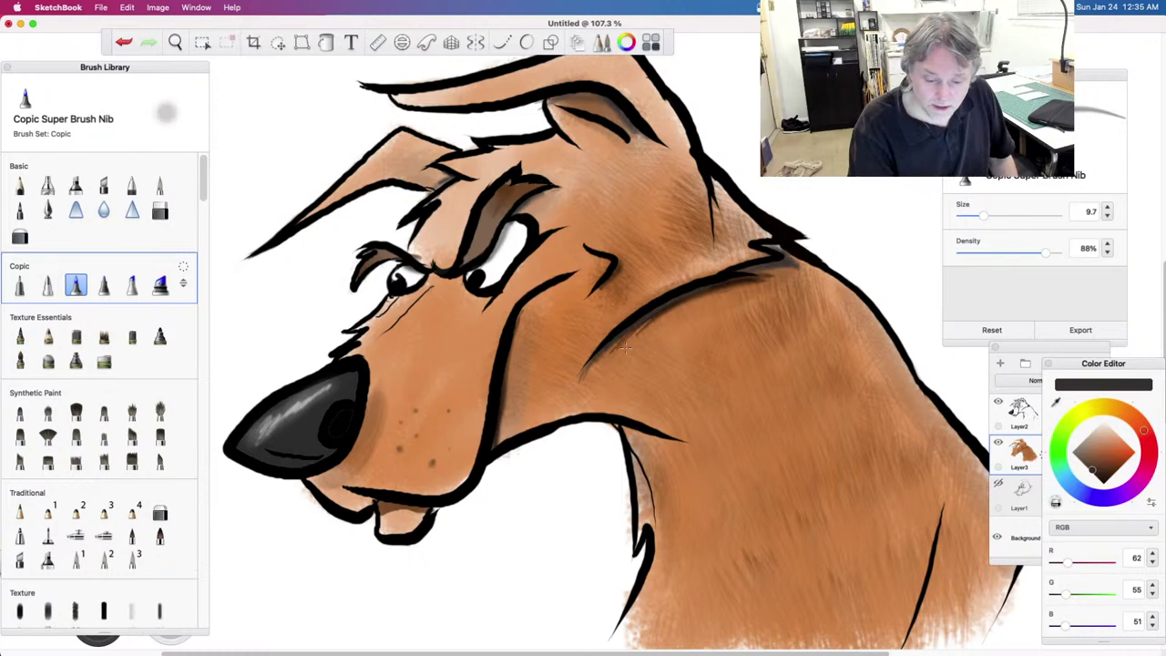
click(1019, 456)
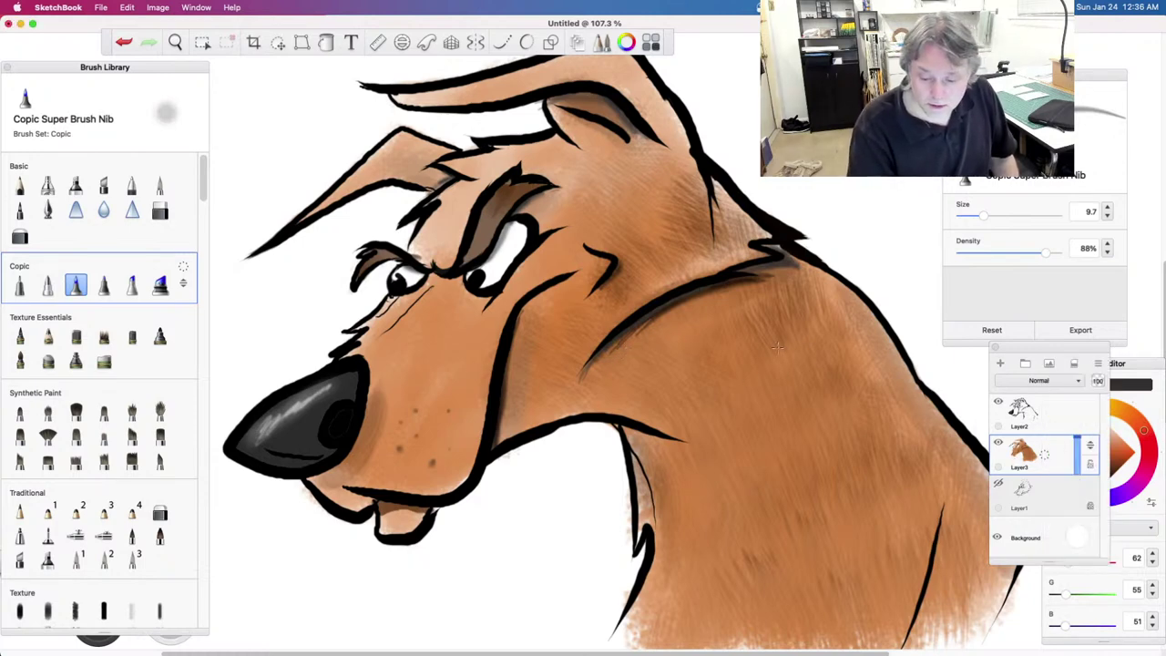
drag(643, 320, 591, 372)
drag(672, 307, 749, 286)
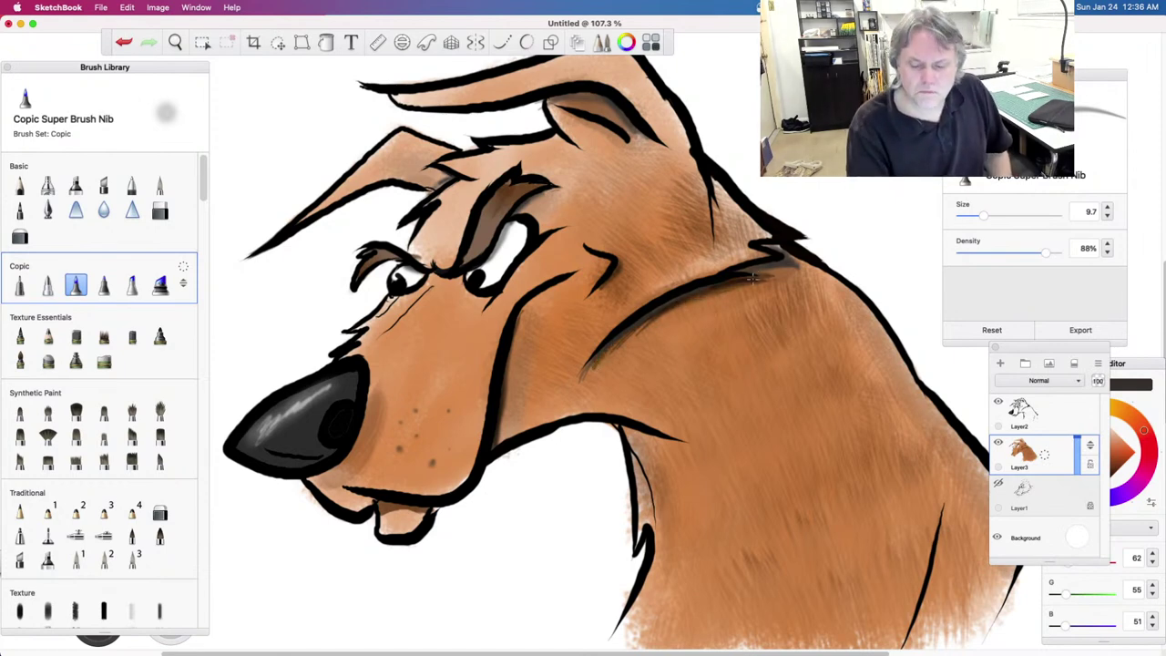
Step: Shade the tip of the neck crease and the brow above the near eye on Layer3 with the Copic Super Brush Nib, undoing misplaced strokes
drag(766, 246, 782, 253)
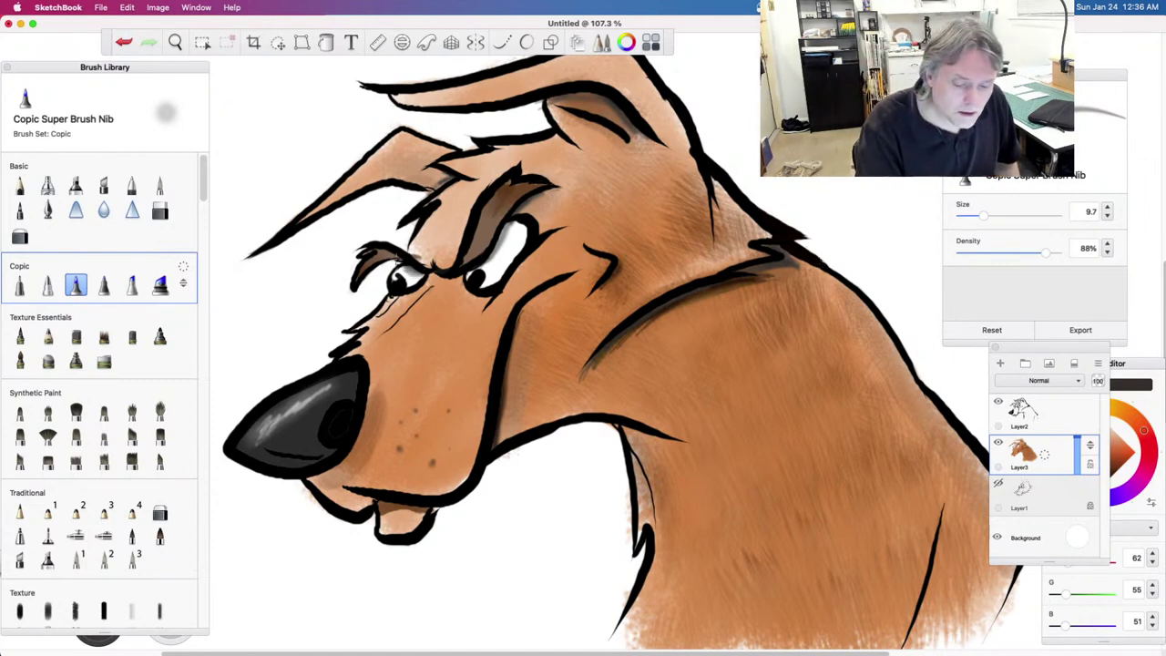
drag(467, 274, 499, 239)
key(super+z)
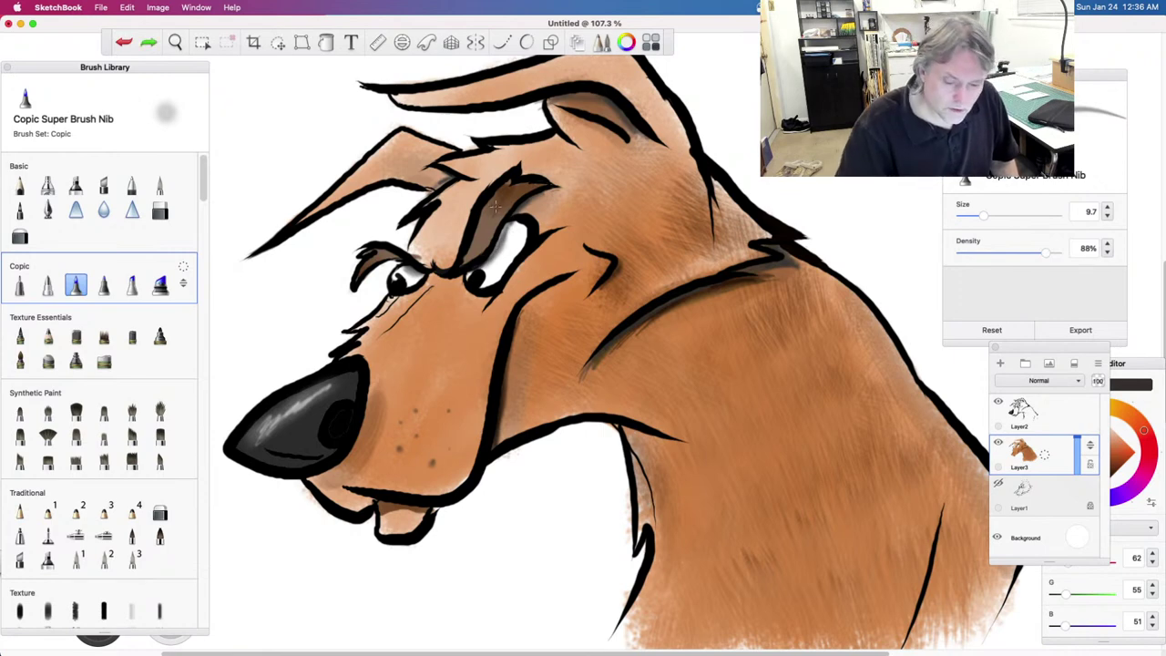
key(super+z)
drag(505, 222, 467, 271)
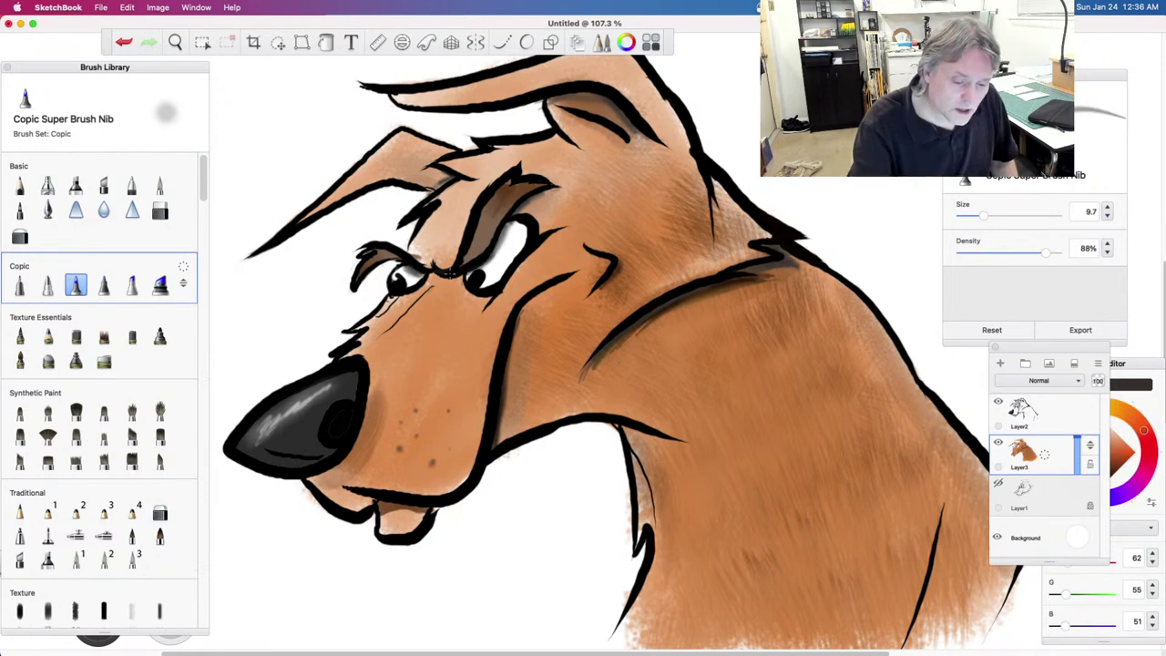
mouse_move(532, 235)
mouse_down()
mouse_move(507, 277)
mouse_move(497, 226)
mouse_move(476, 258)
mouse_move(499, 221)
mouse_up()
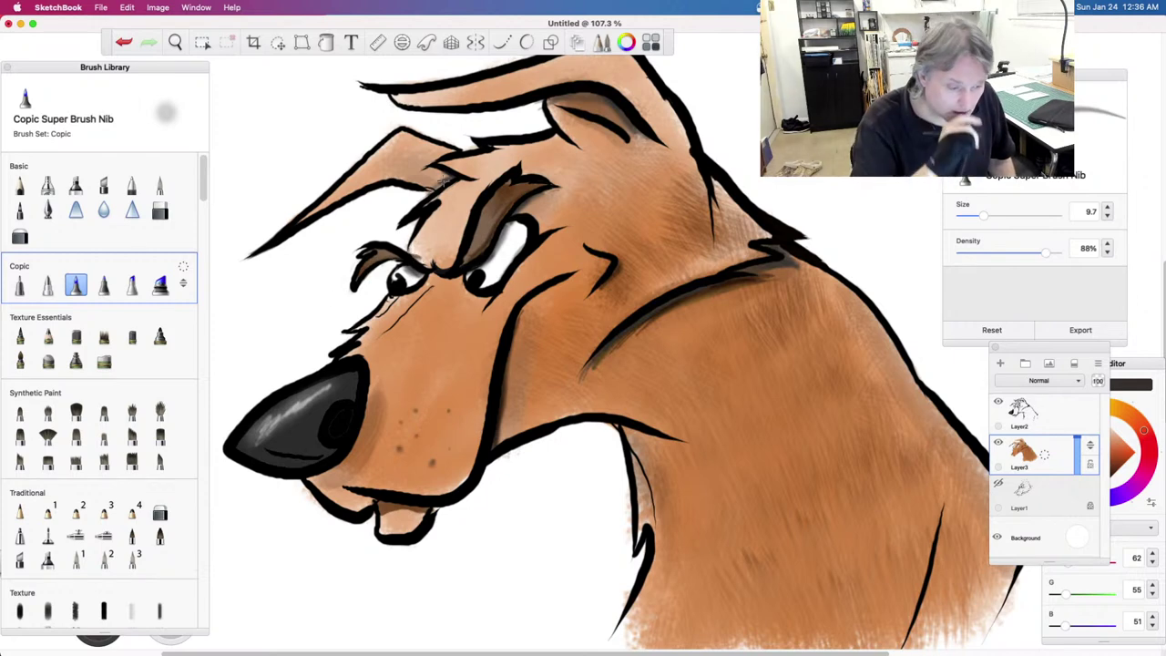
Step: Erase stray color outside the outlines on Layer3 with the Hard Eraser at size 3.3, and retouch the chin outline on Layer2 with the Inking Pen
click(159, 210)
click(1071, 411)
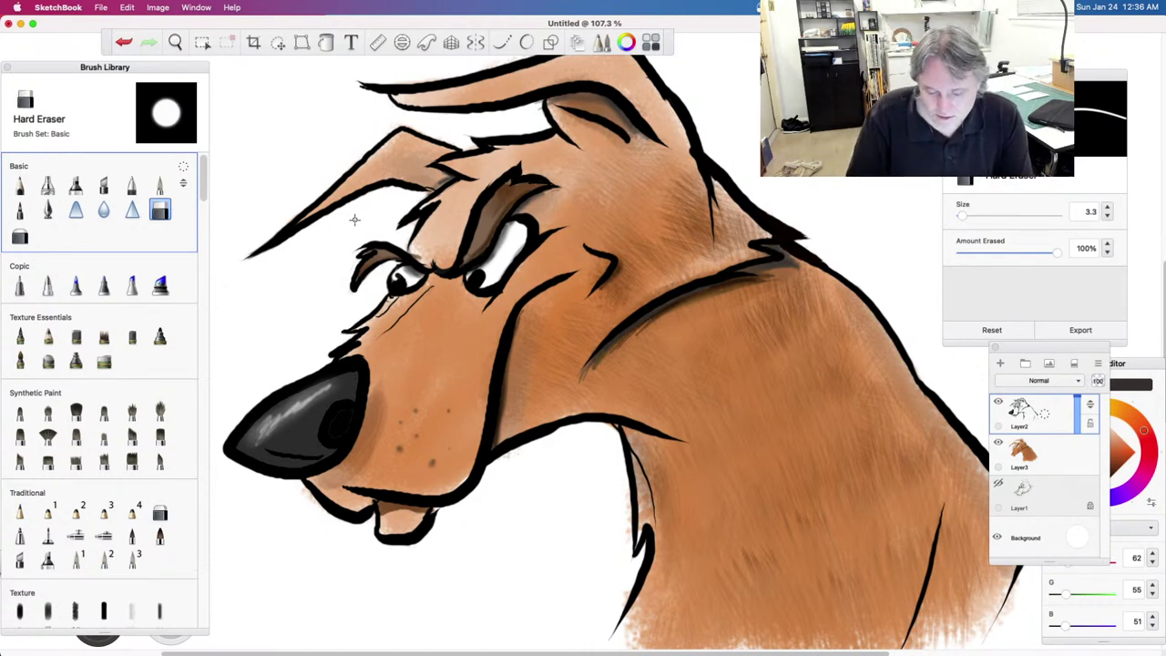
click(1058, 461)
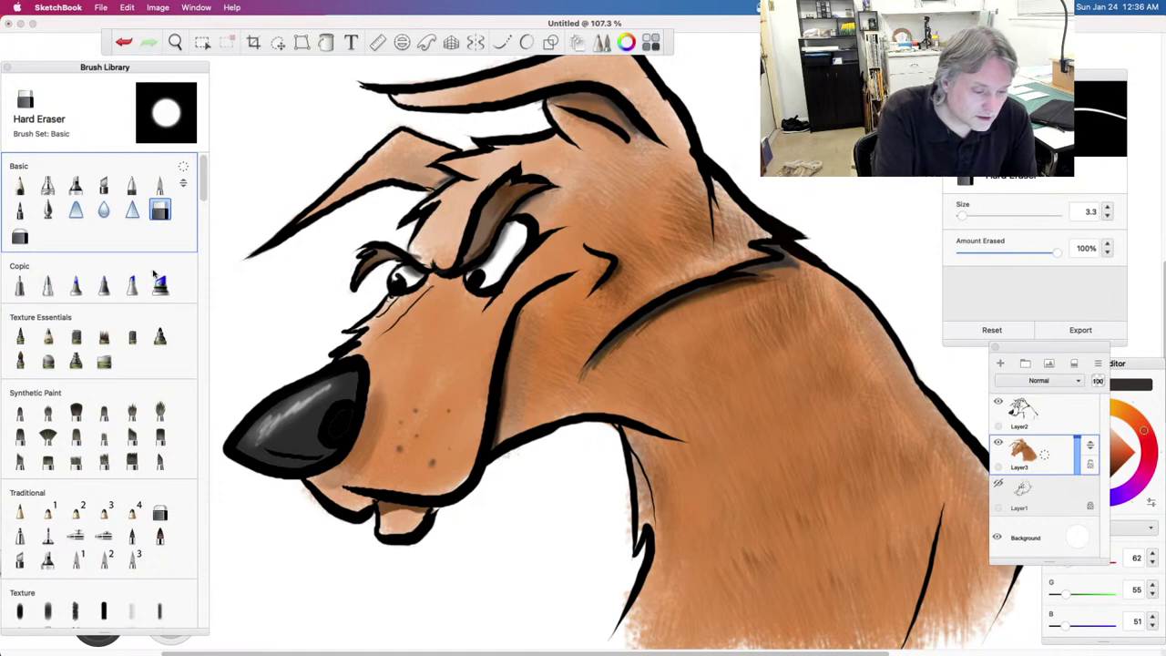
click(159, 213)
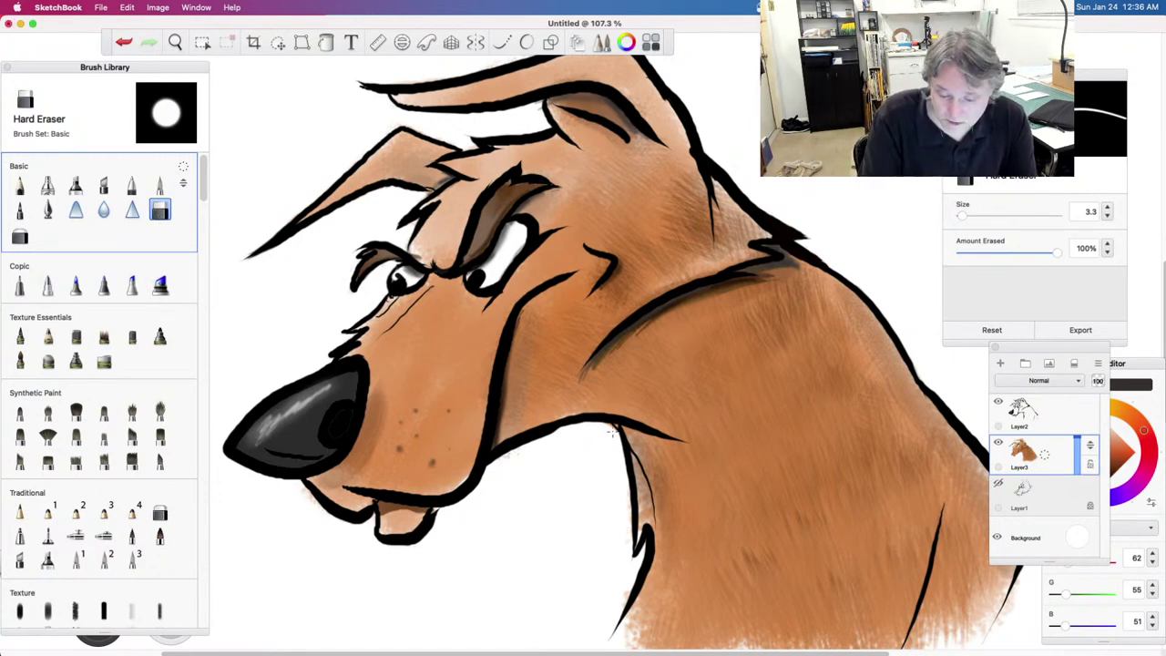
key(super+z)
drag(432, 515, 440, 506)
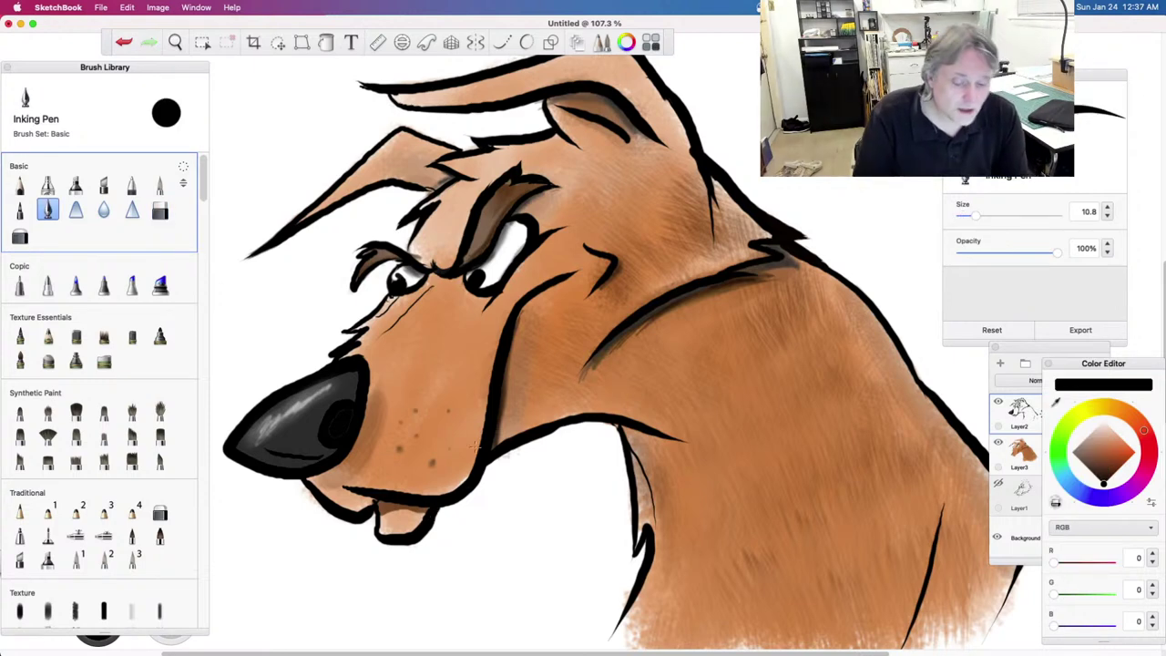
click(1025, 460)
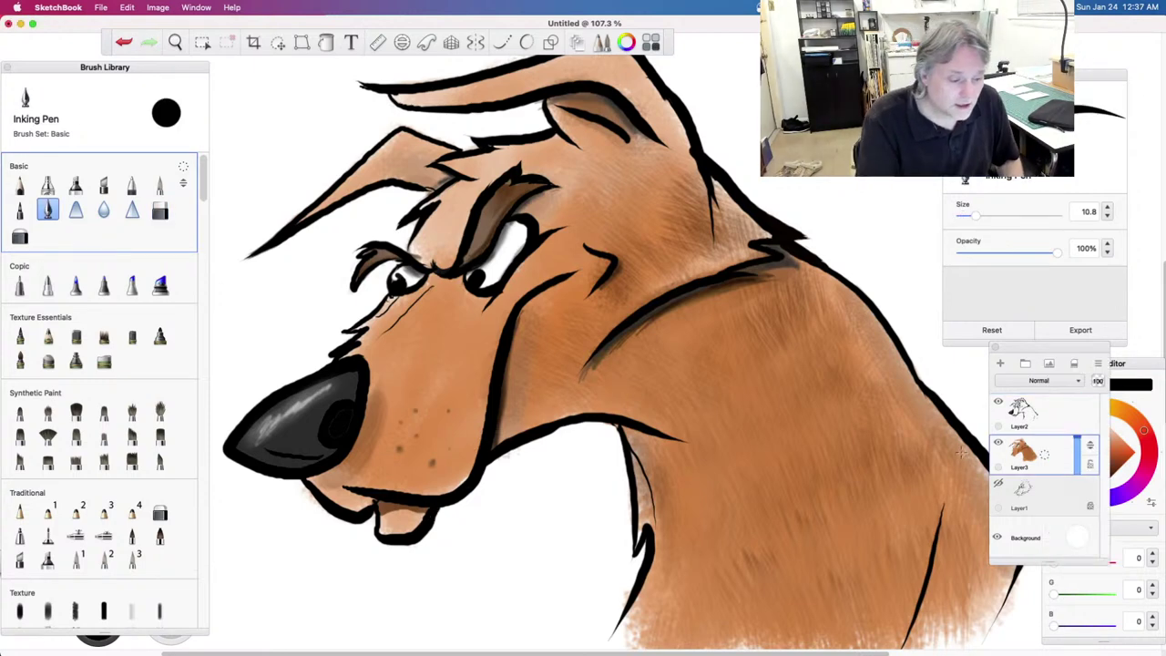
click(160, 211)
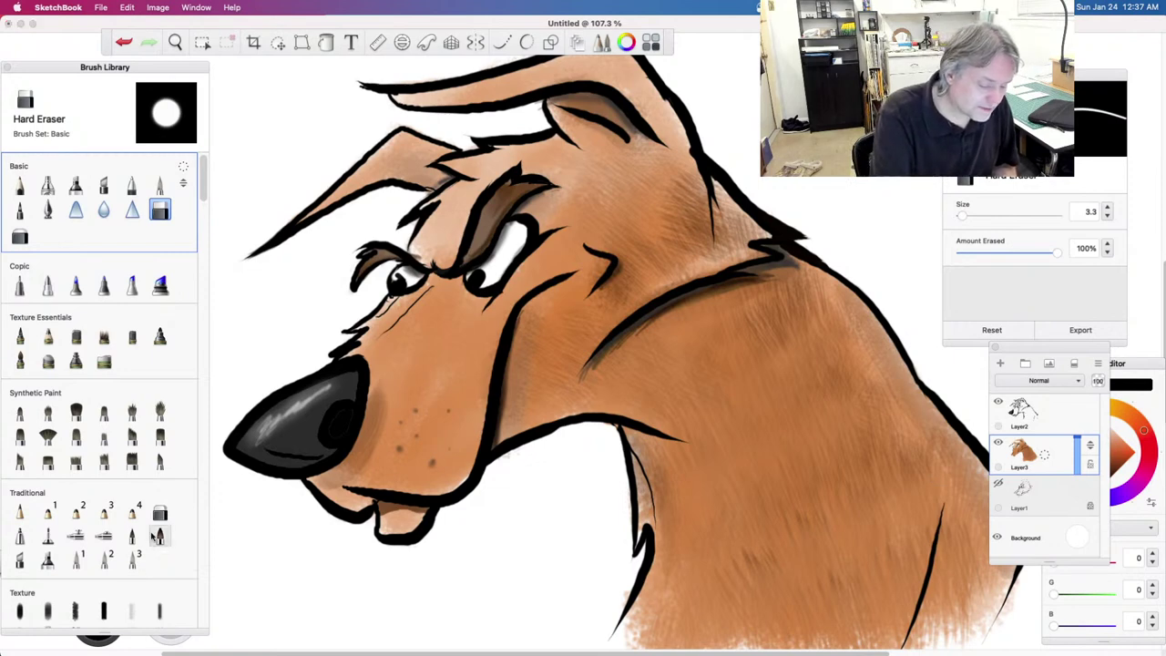
Step: Try to blend the shading at the lower end of the neck crease on Layer3 with the Smudge Web Brush
drag(205, 187, 206, 248)
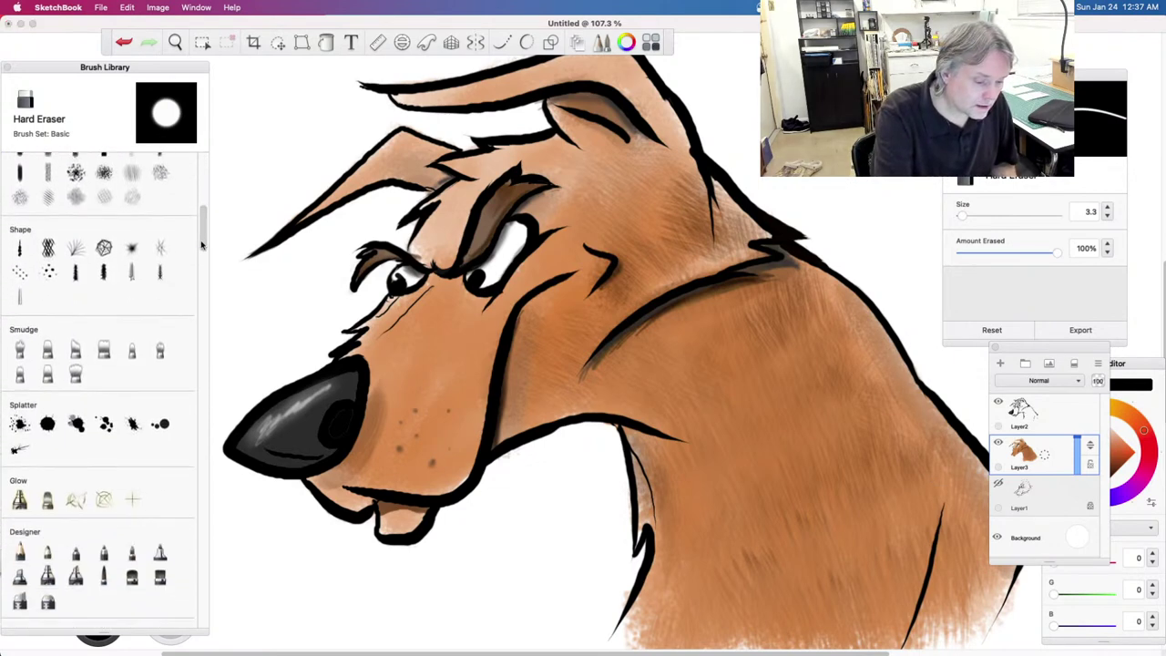
click(19, 348)
drag(624, 332, 583, 423)
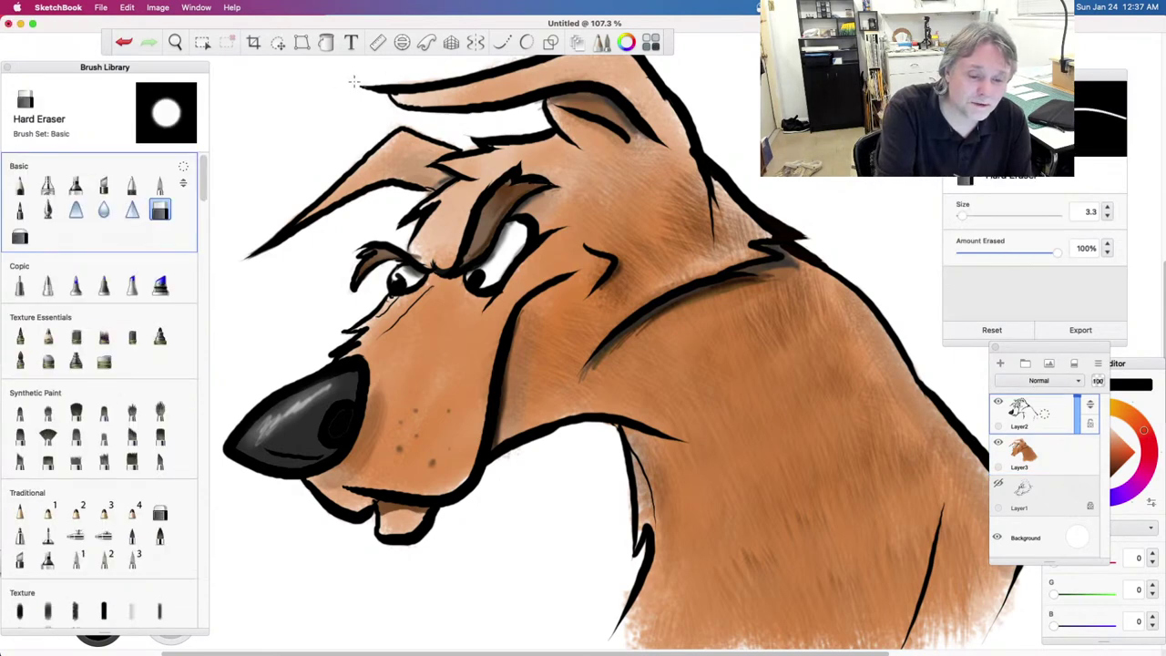
Step: Clean up the remaining stray color around the ears on Layer3 with the Hard Eraser at size 3.3
click(1022, 451)
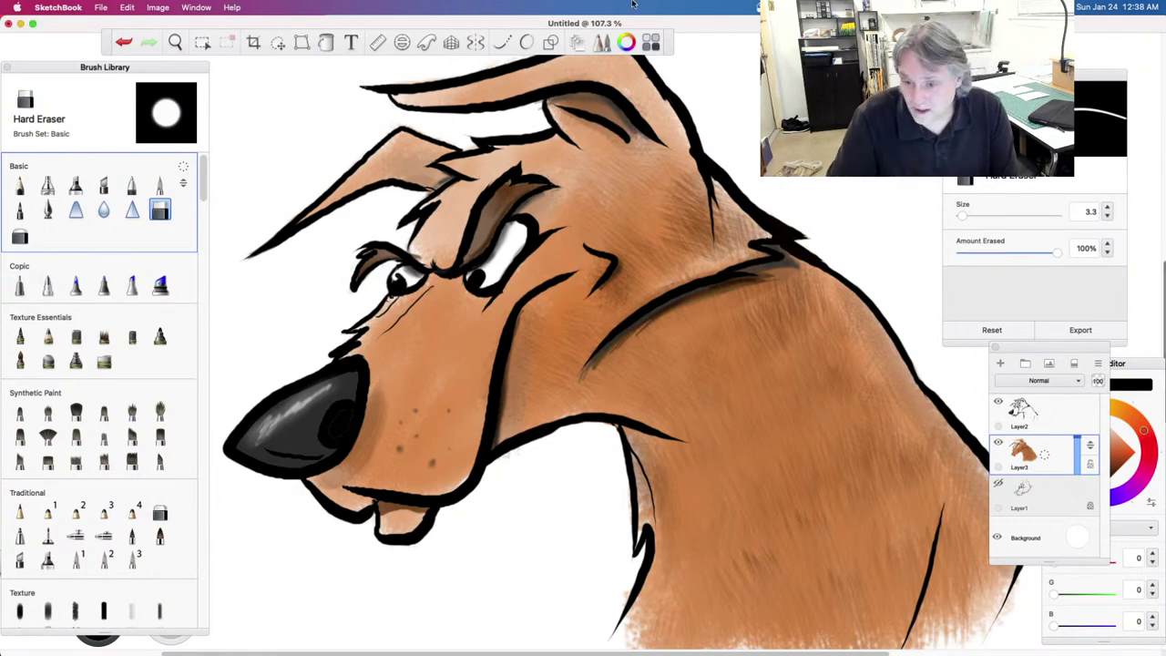
click(175, 42)
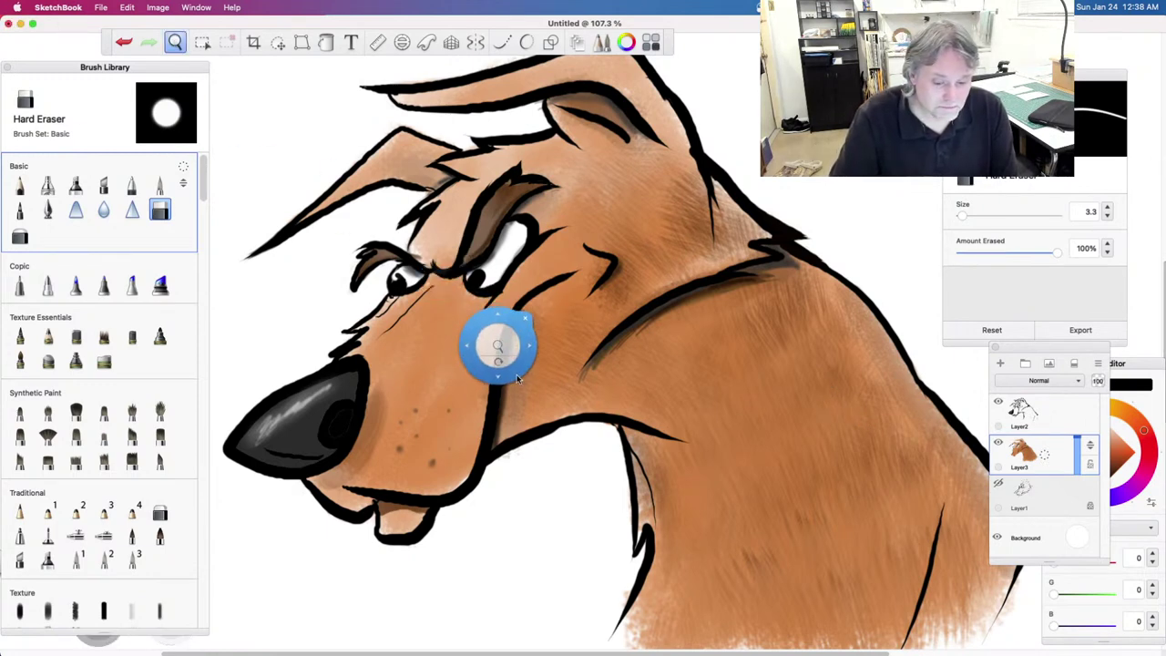
mouse_move(495, 338)
mouse_down()
mouse_move(506, 340)
mouse_move(505, 358)
mouse_up()
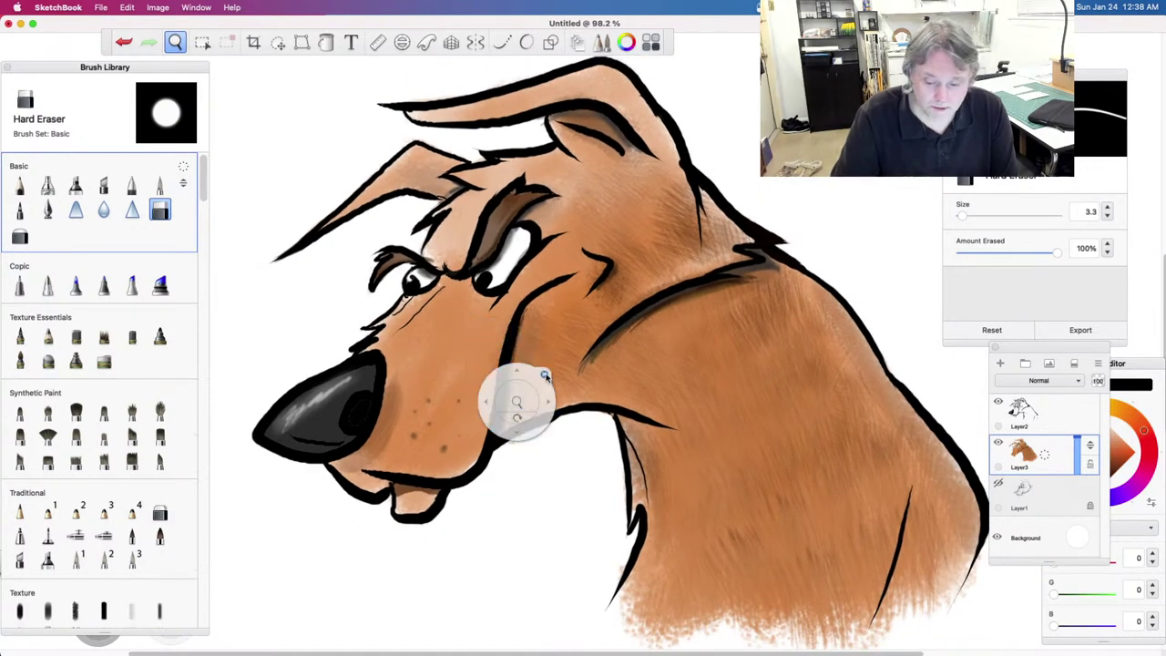
click(545, 374)
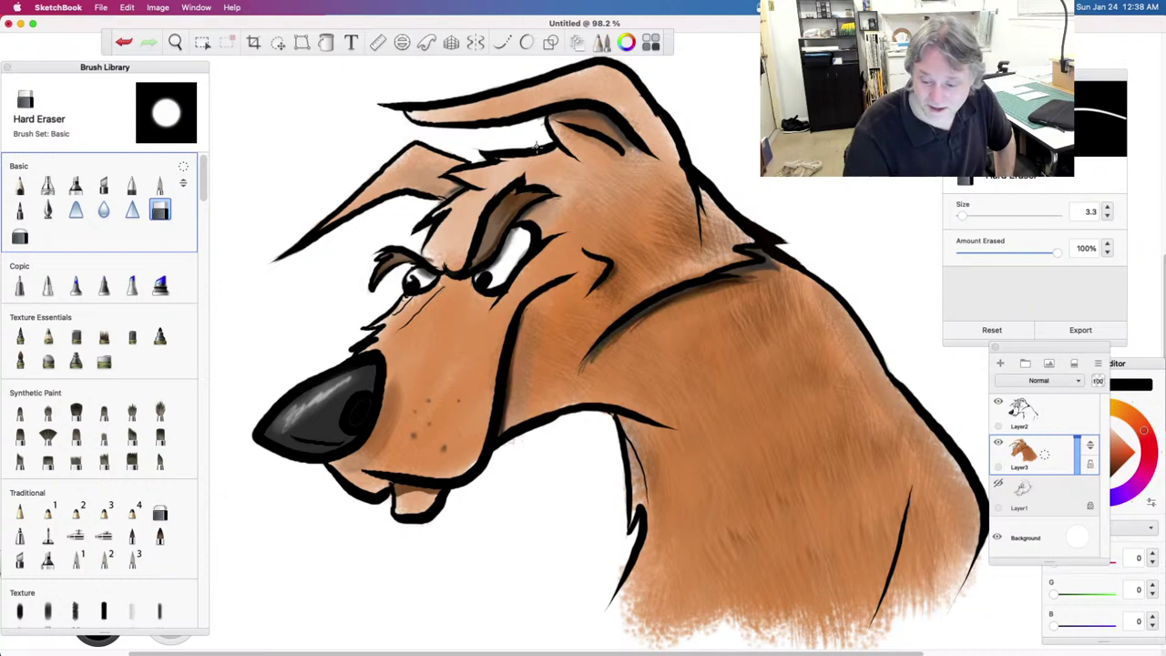
Step: Soften the neck crease line on Layer2 with the Smudge Web Brush at size 11.1, flow 33% and strength 29%
click(1039, 419)
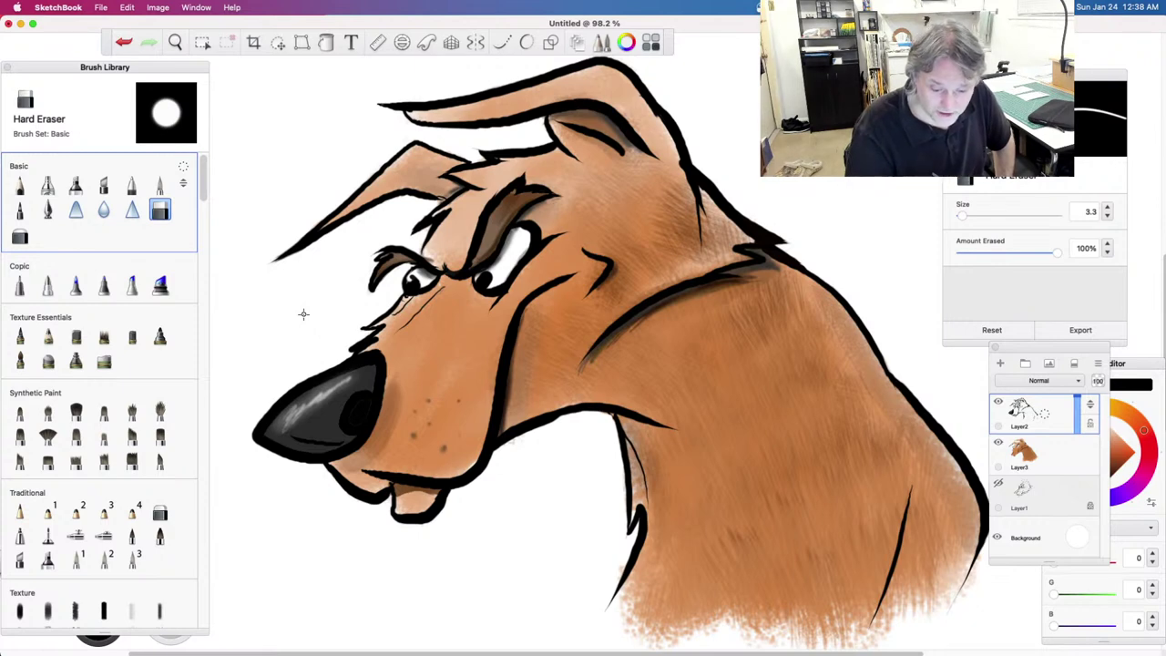
scroll(202, 219, down, 10)
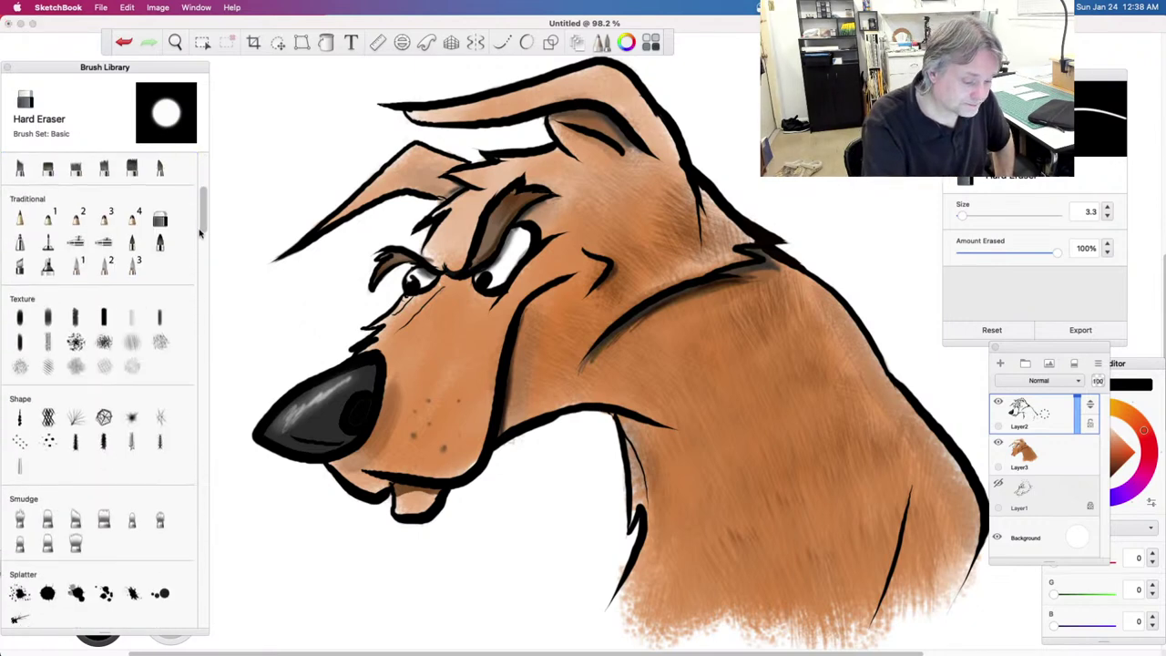
scroll(200, 240, down, 5)
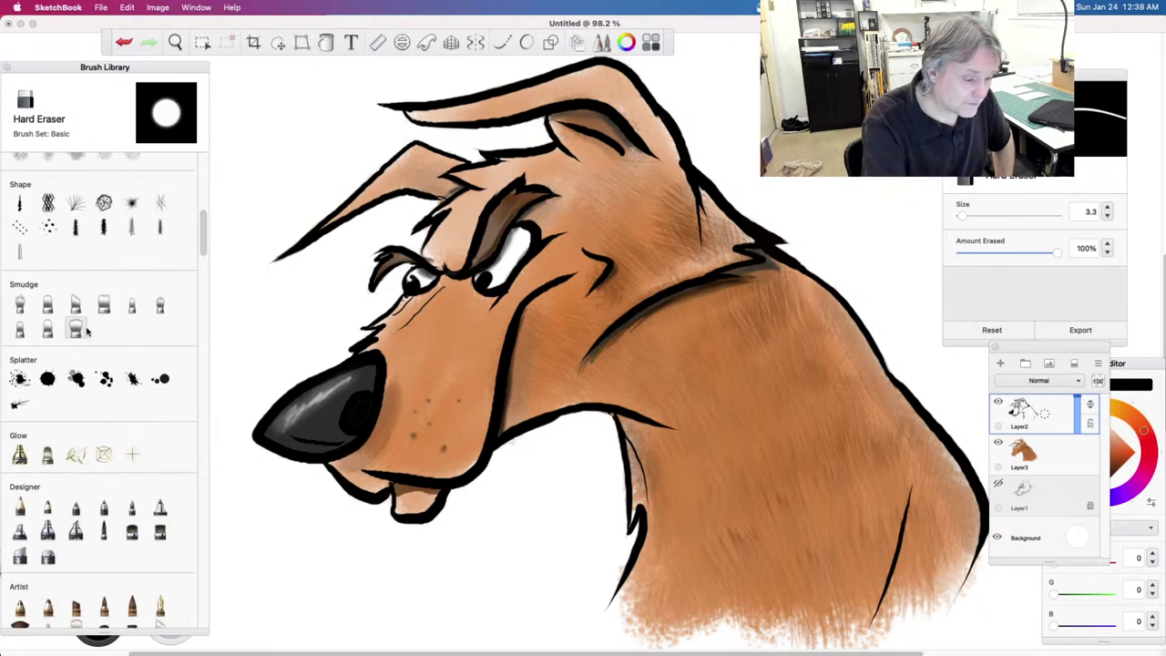
click(76, 329)
click(132, 304)
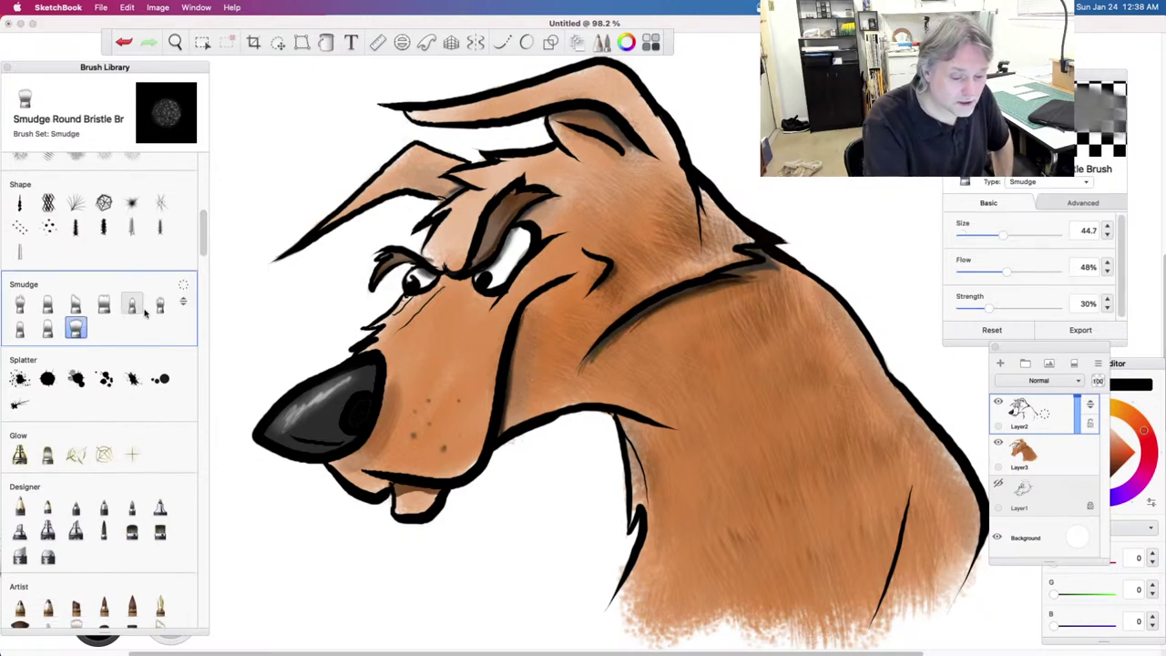
click(19, 304)
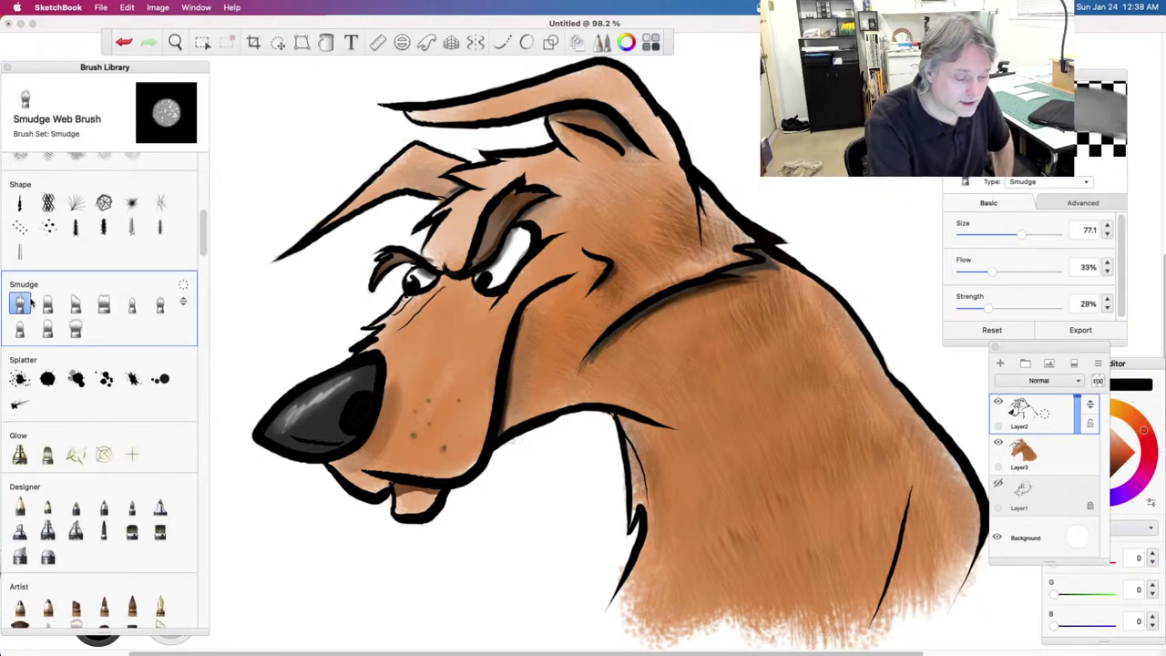
drag(1003, 234, 961, 234)
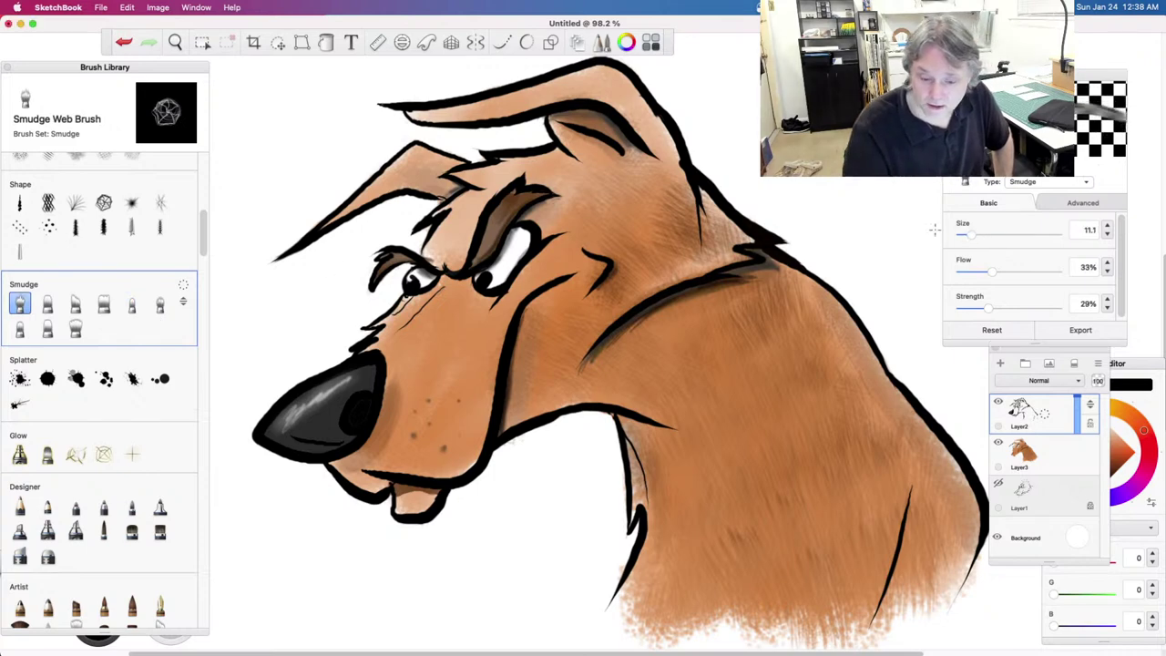
mouse_move(599, 358)
mouse_down()
mouse_move(699, 292)
mouse_move(647, 314)
mouse_move(703, 291)
mouse_move(653, 307)
mouse_move(785, 265)
mouse_move(685, 304)
mouse_move(699, 307)
mouse_move(690, 297)
mouse_move(583, 371)
mouse_up()
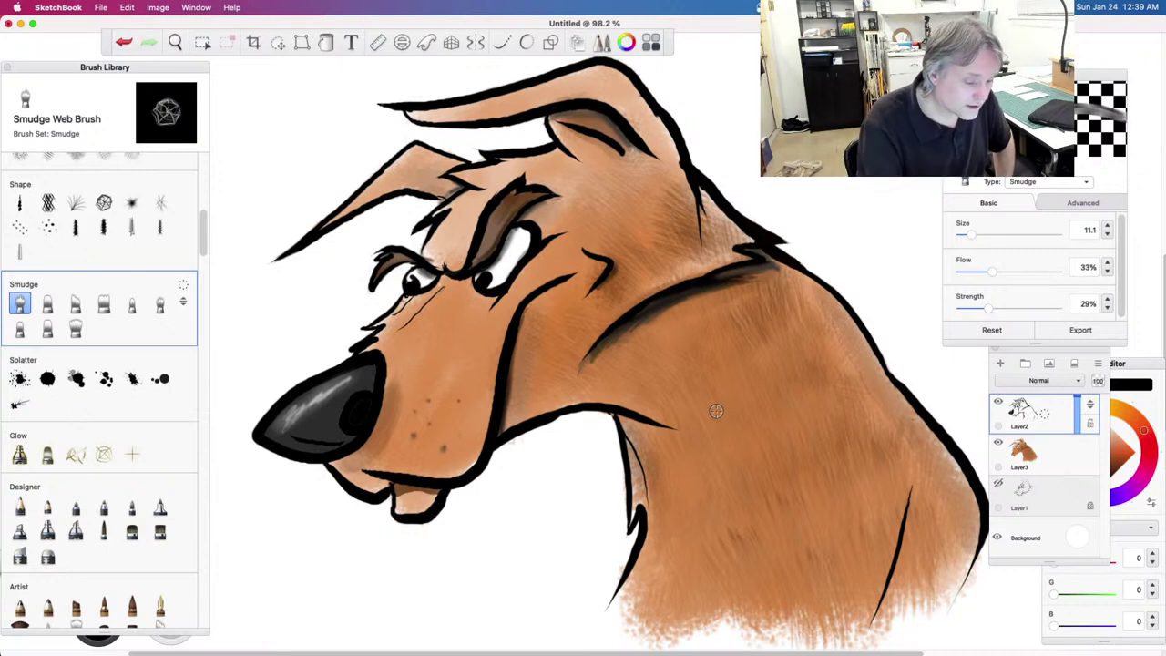
Step: Erase the smudged black edges along the neck line on Layer2 with the Hard Eraser at size 7.2
drag(205, 238, 204, 182)
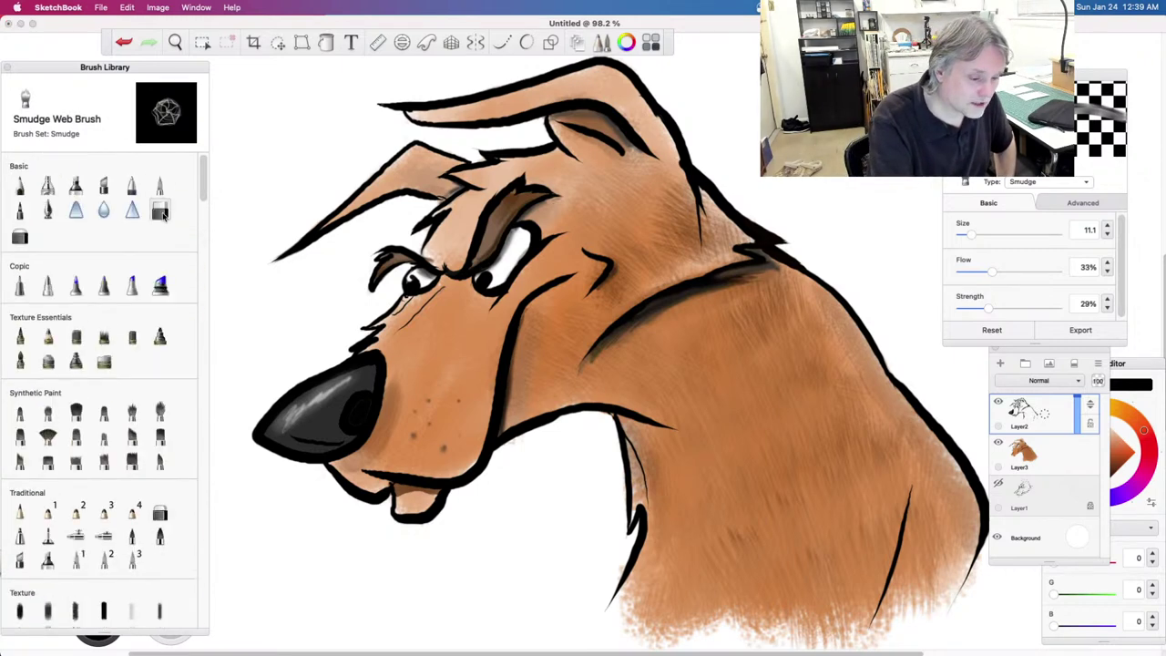
click(161, 210)
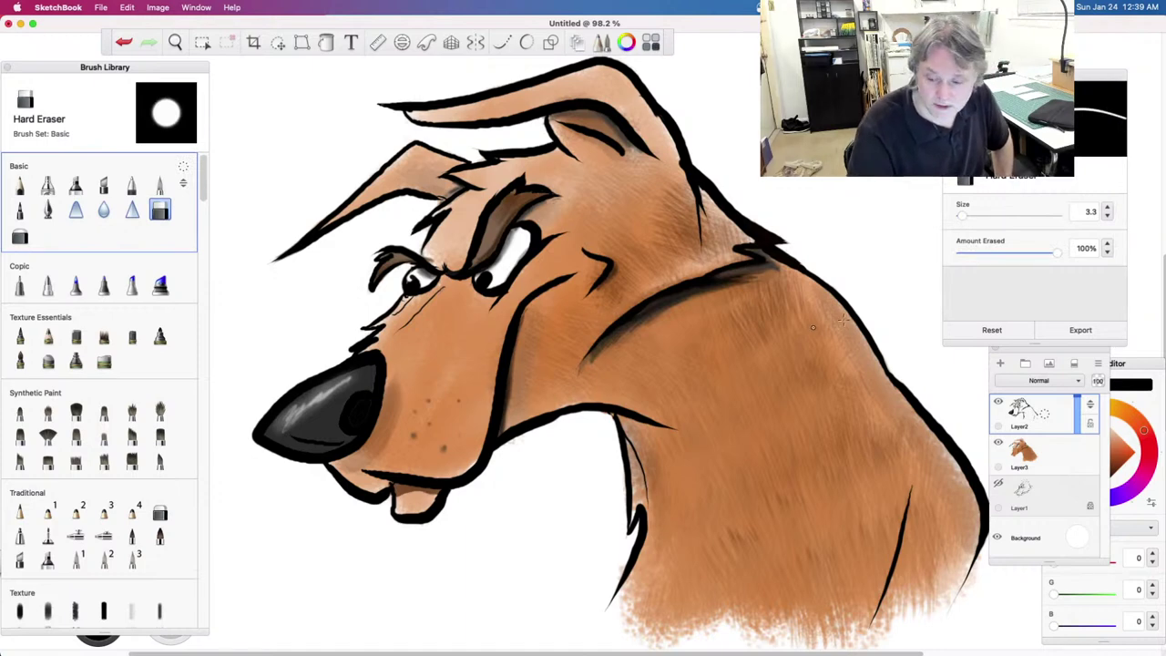
drag(962, 215, 966, 215)
drag(580, 372, 656, 307)
mouse_move(608, 348)
mouse_down()
mouse_move(673, 301)
mouse_move(627, 338)
mouse_move(705, 294)
mouse_move(679, 300)
mouse_move(734, 286)
mouse_move(673, 298)
mouse_move(756, 286)
mouse_move(722, 278)
mouse_move(769, 267)
mouse_move(675, 318)
mouse_move(780, 272)
mouse_move(710, 278)
mouse_move(774, 264)
mouse_move(748, 250)
mouse_move(776, 262)
mouse_move(753, 248)
mouse_up()
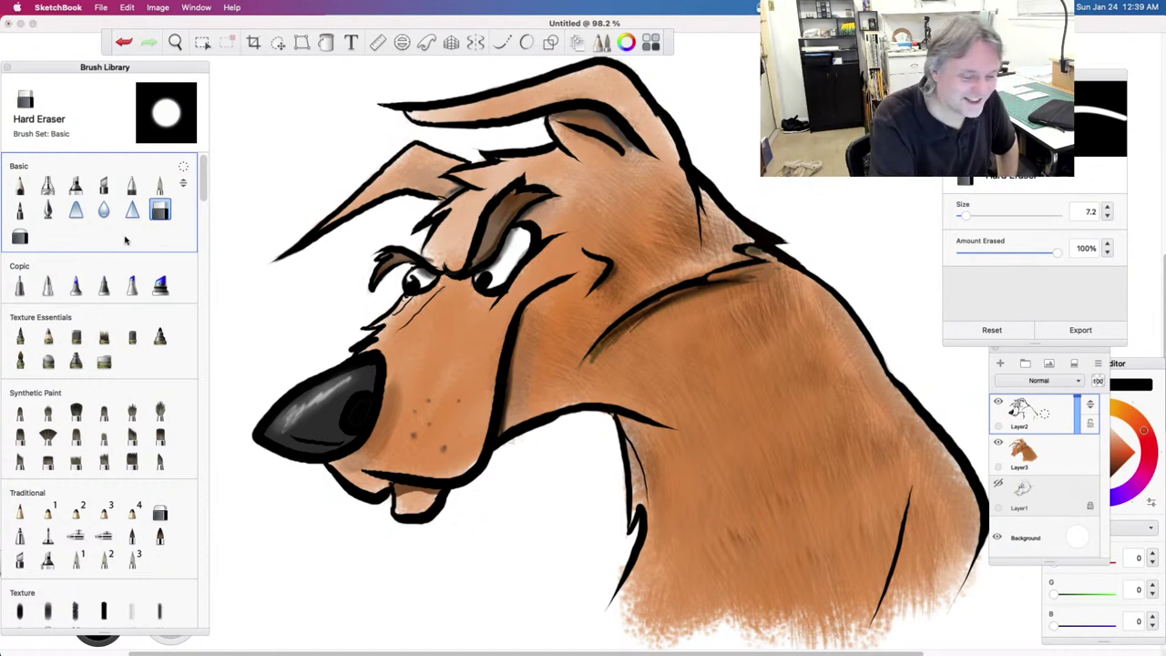
Step: Redraw the black neck line on Layer2 with the Inking Pen, and refine its edges with the Copic Super Brush Nib
click(47, 213)
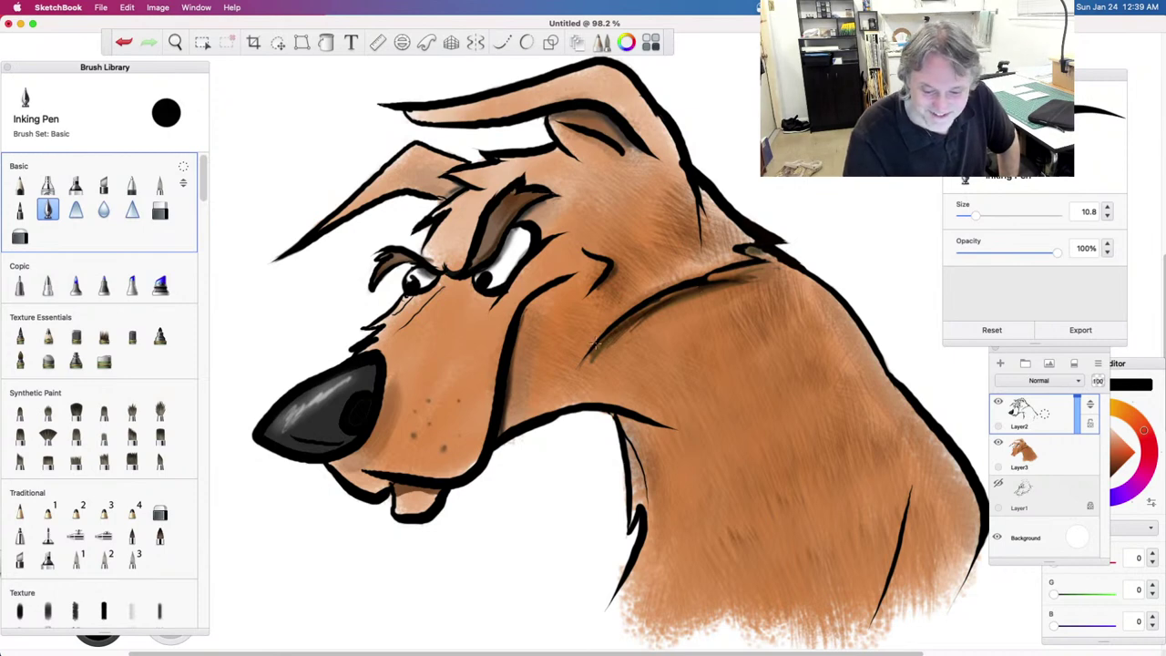
mouse_move(655, 298)
mouse_down()
mouse_move(766, 279)
mouse_move(708, 277)
mouse_move(785, 259)
mouse_move(750, 267)
mouse_move(773, 259)
mouse_move(732, 246)
mouse_up()
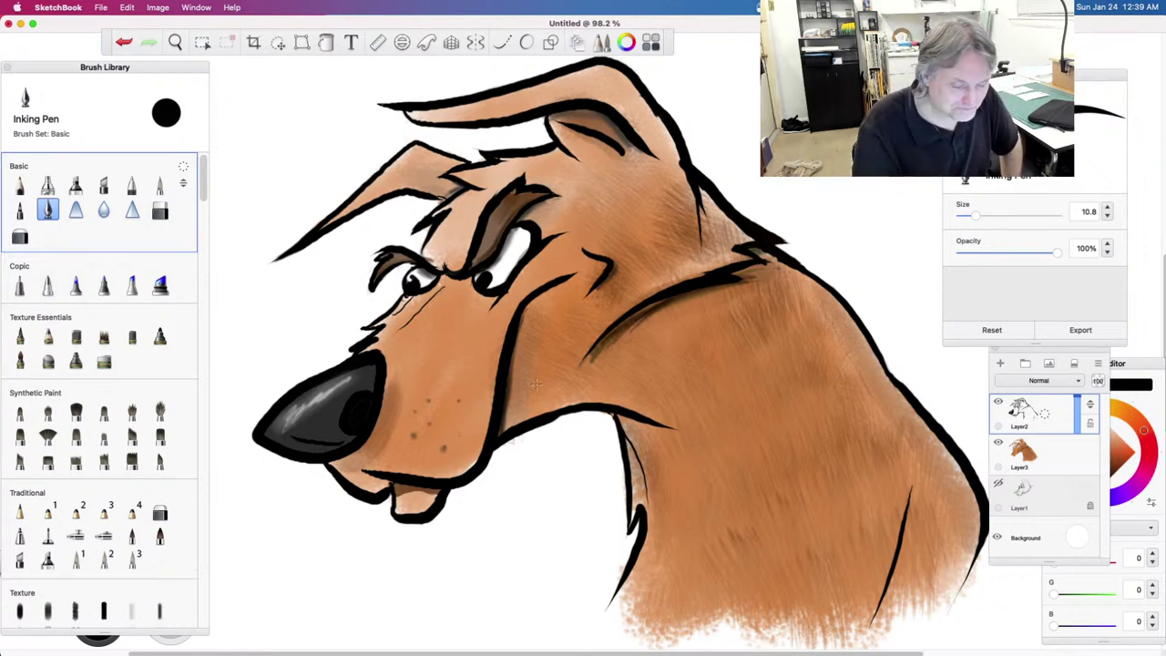
click(75, 285)
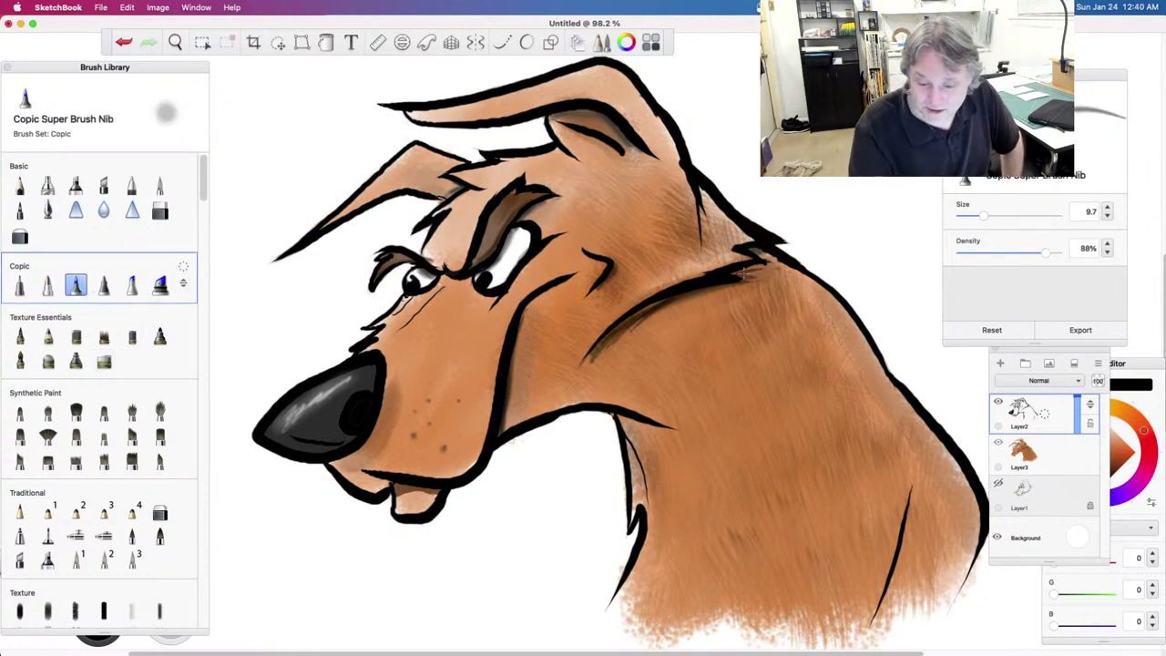
mouse_move(698, 301)
mouse_down()
mouse_move(630, 321)
mouse_move(599, 348)
mouse_move(654, 307)
mouse_move(590, 364)
mouse_move(634, 318)
mouse_move(746, 289)
mouse_up()
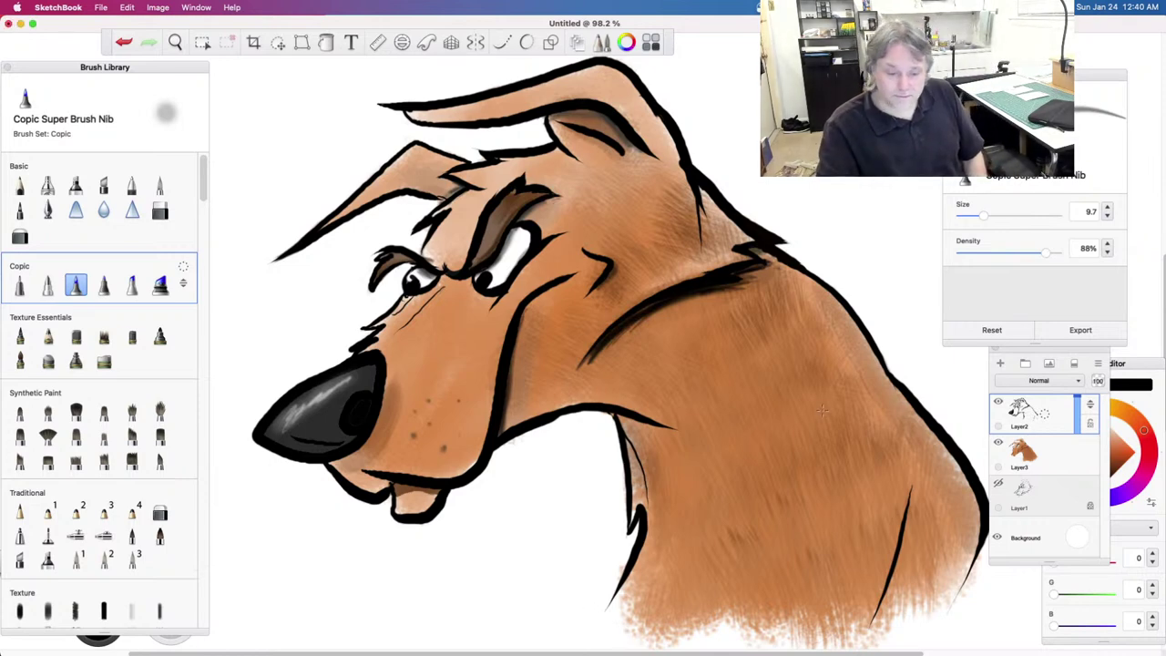
Step: Try to erase stray colour along the outline behind the dog's ear on Layer3 with the Hard Eraser
click(159, 210)
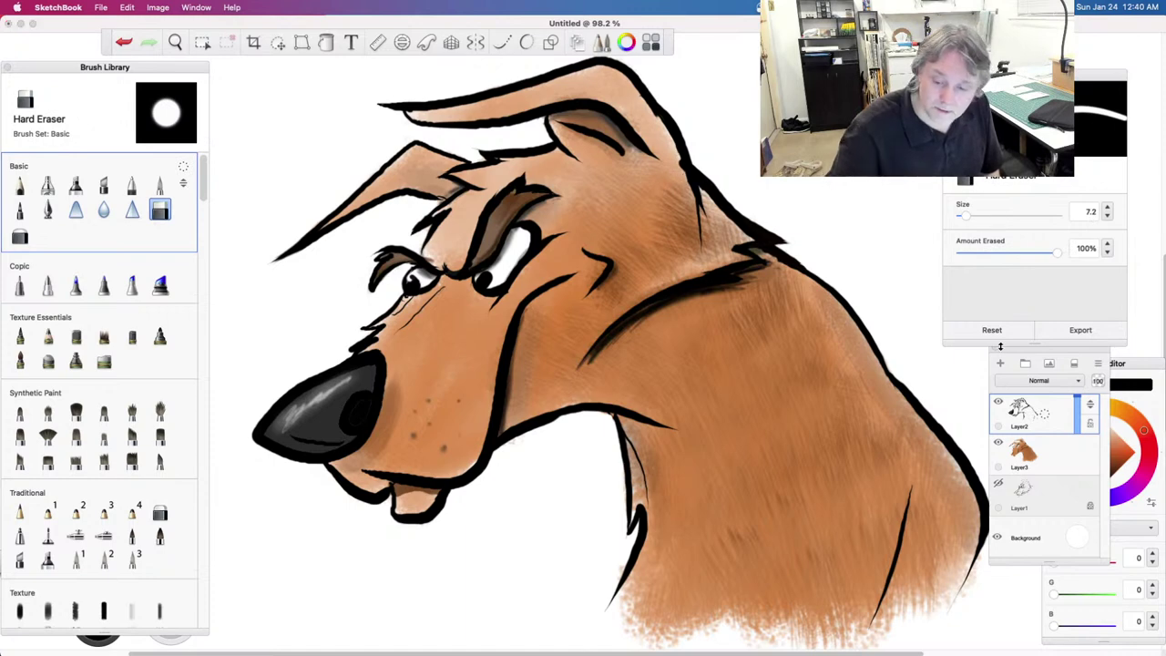
click(1024, 404)
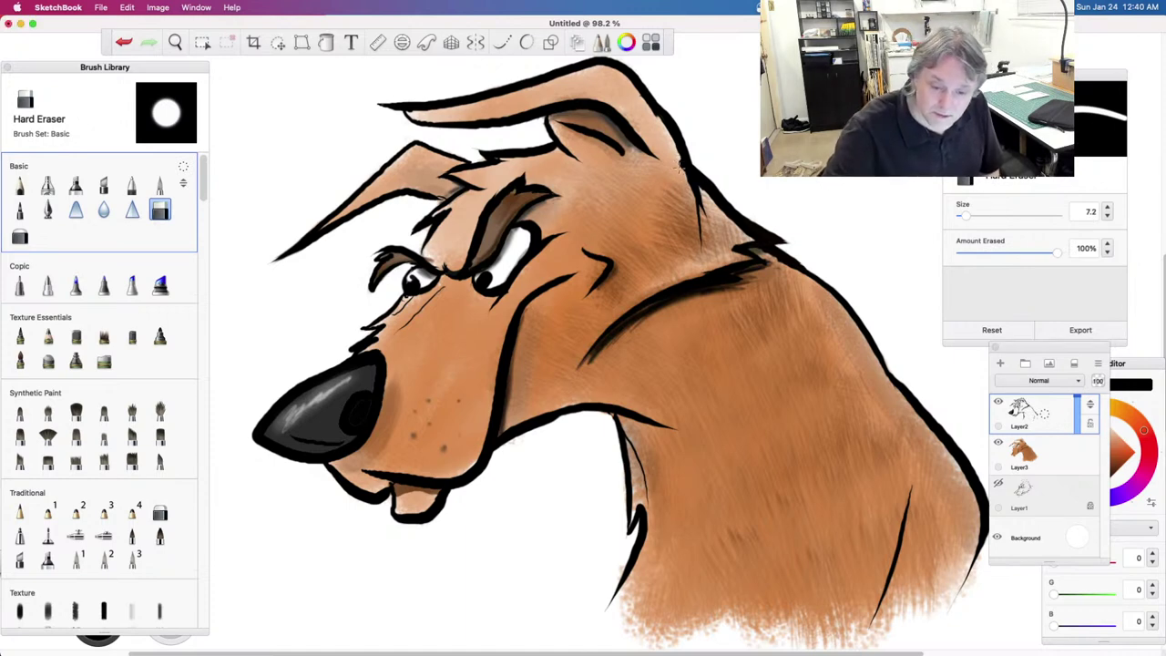
click(1066, 465)
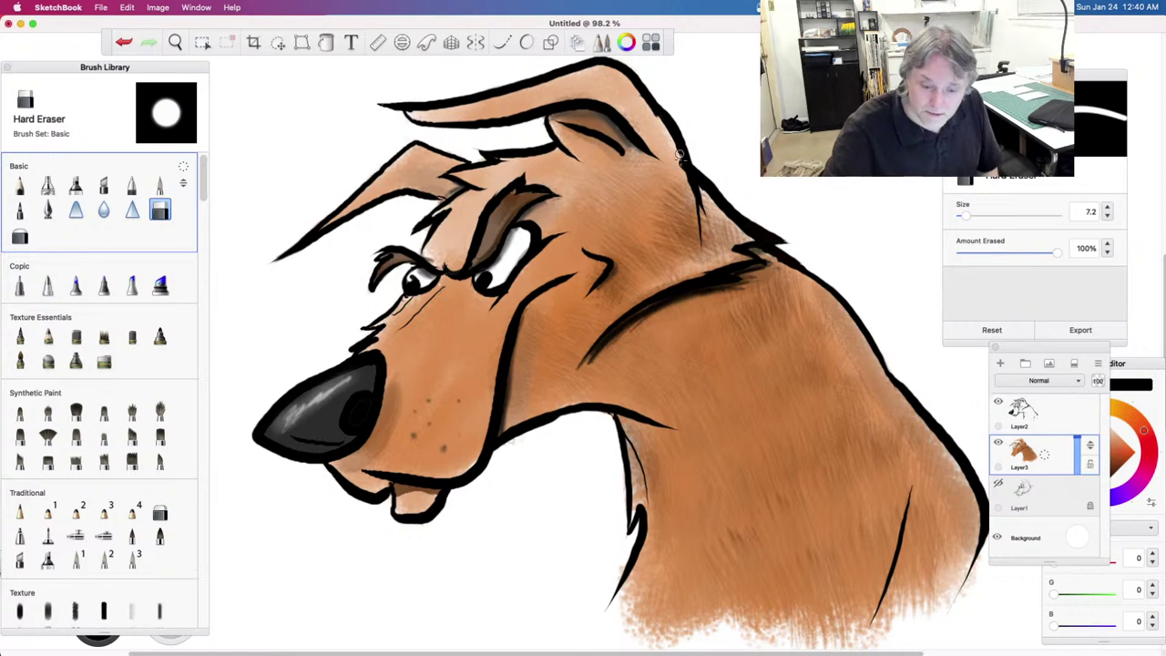
key(super+z)
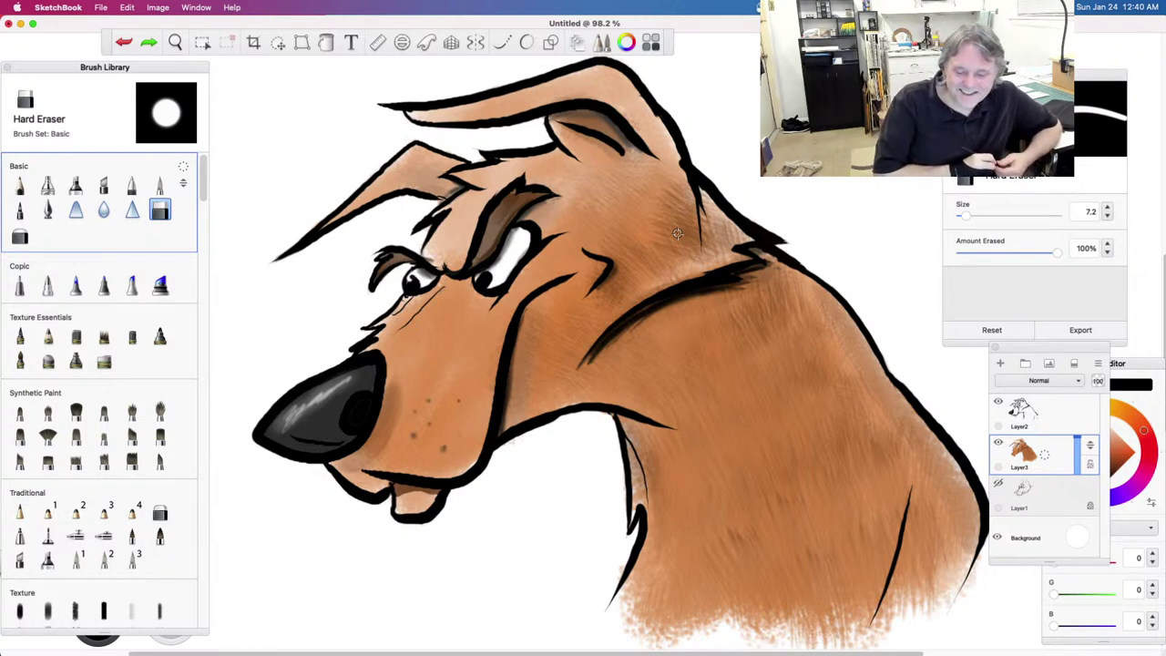
Step: Save the finished dog drawing to the Desktop as OldDog.tif in TIFF format
click(175, 42)
drag(535, 282, 528, 356)
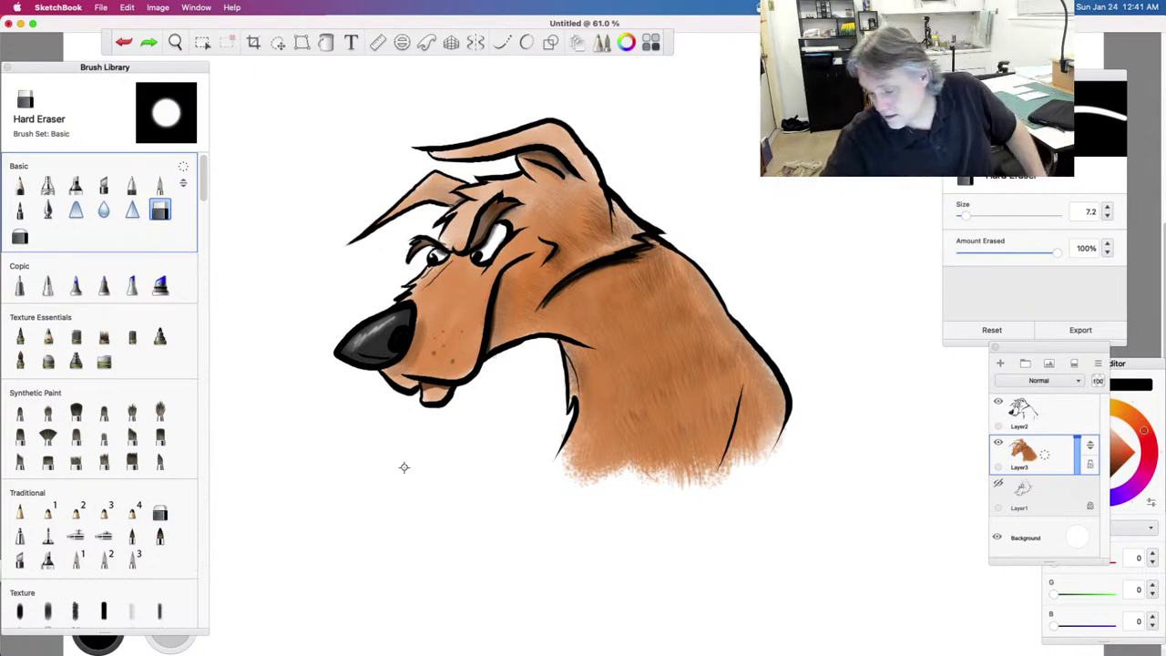
click(97, 9)
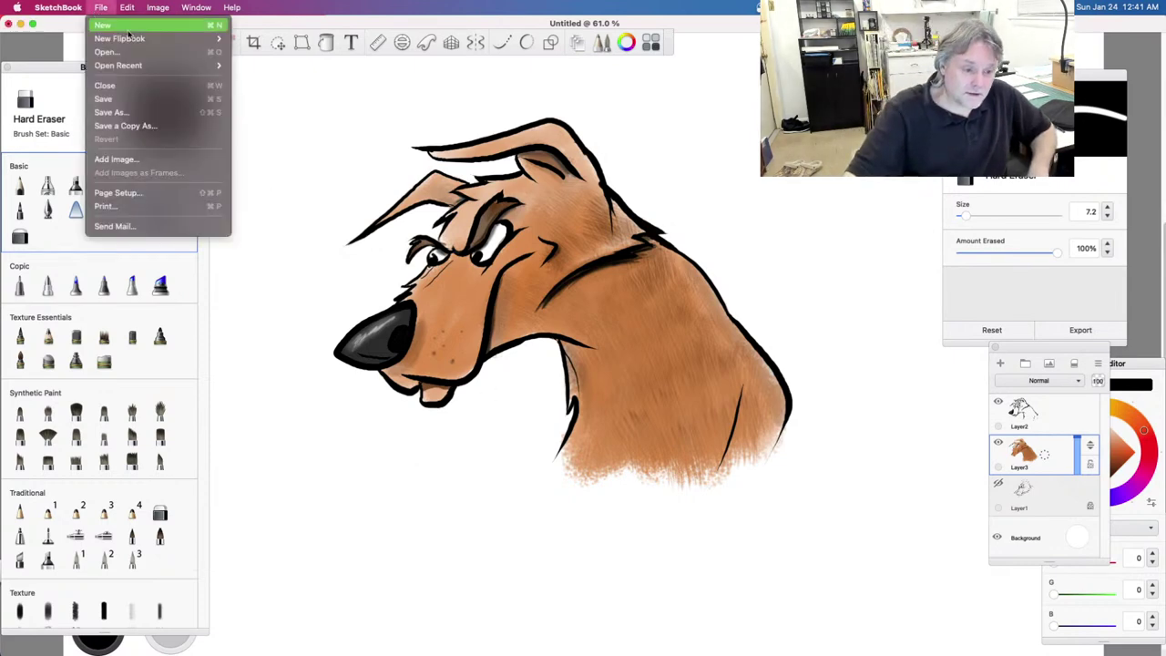
click(165, 112)
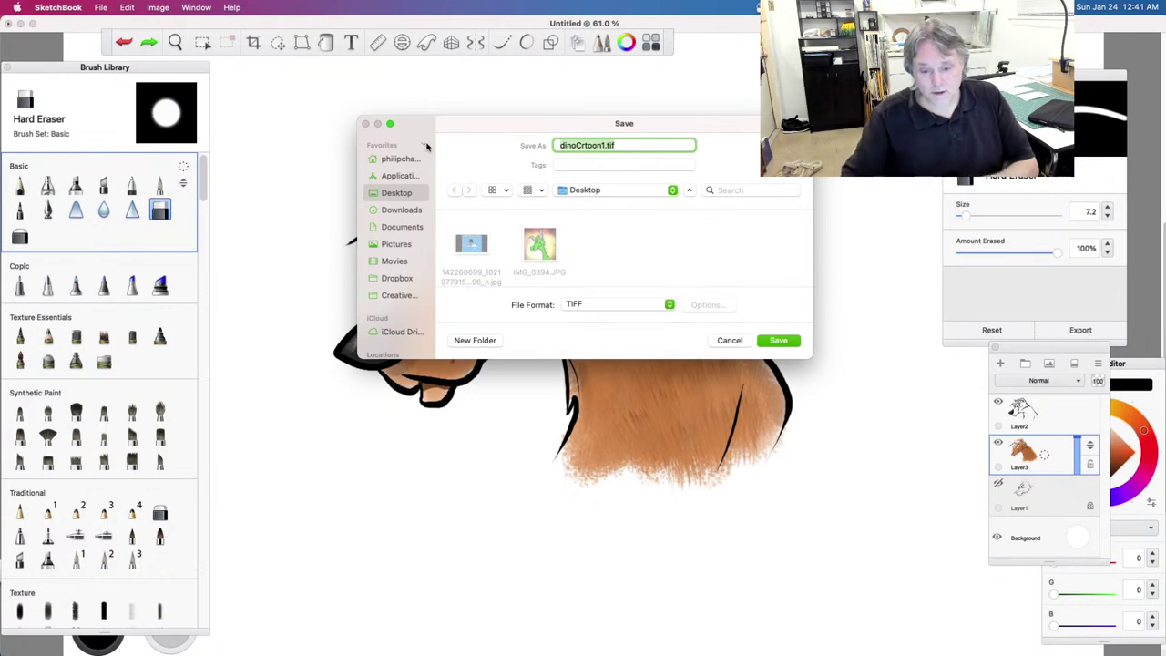
click(602, 146)
drag(602, 145, 546, 147)
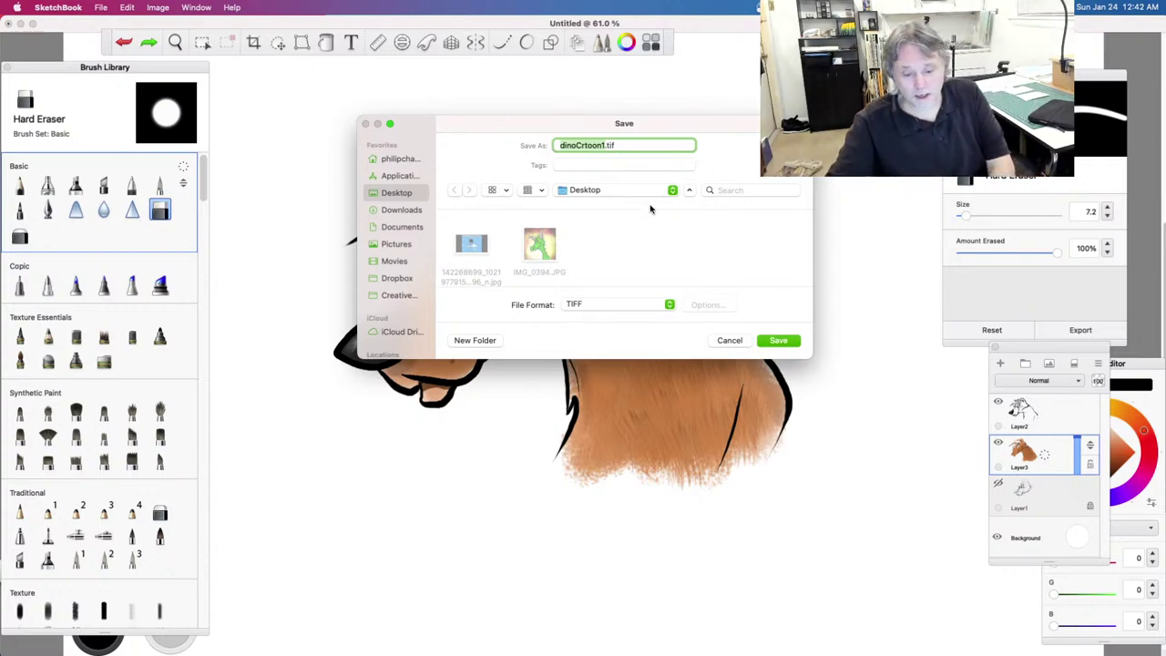
click(660, 304)
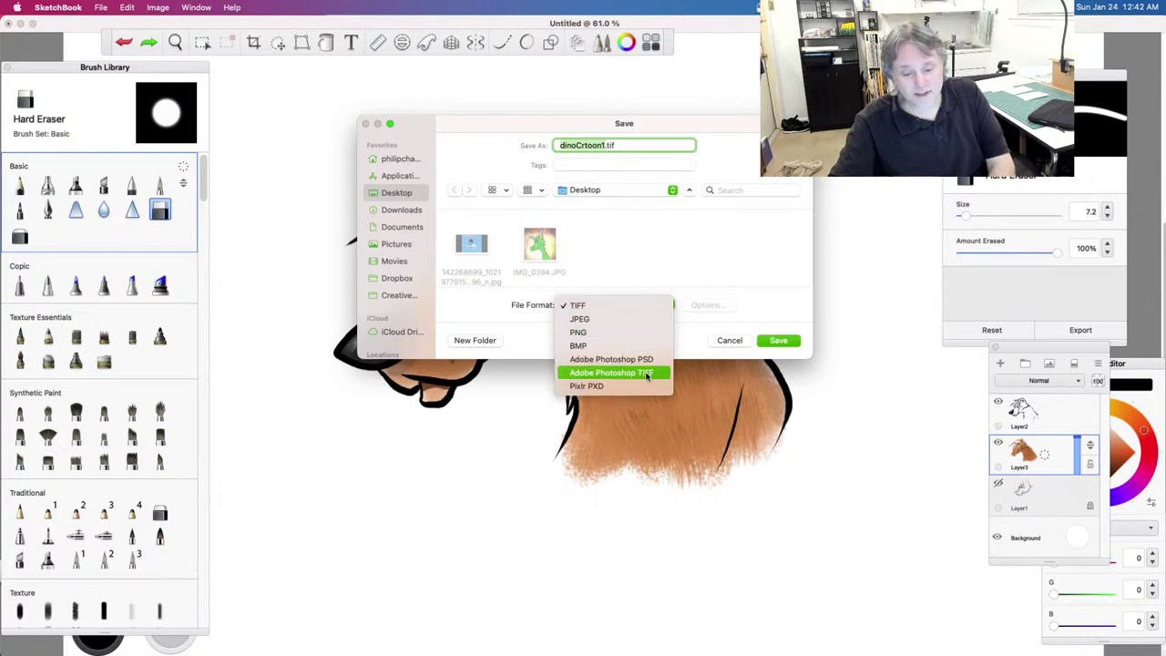
click(723, 153)
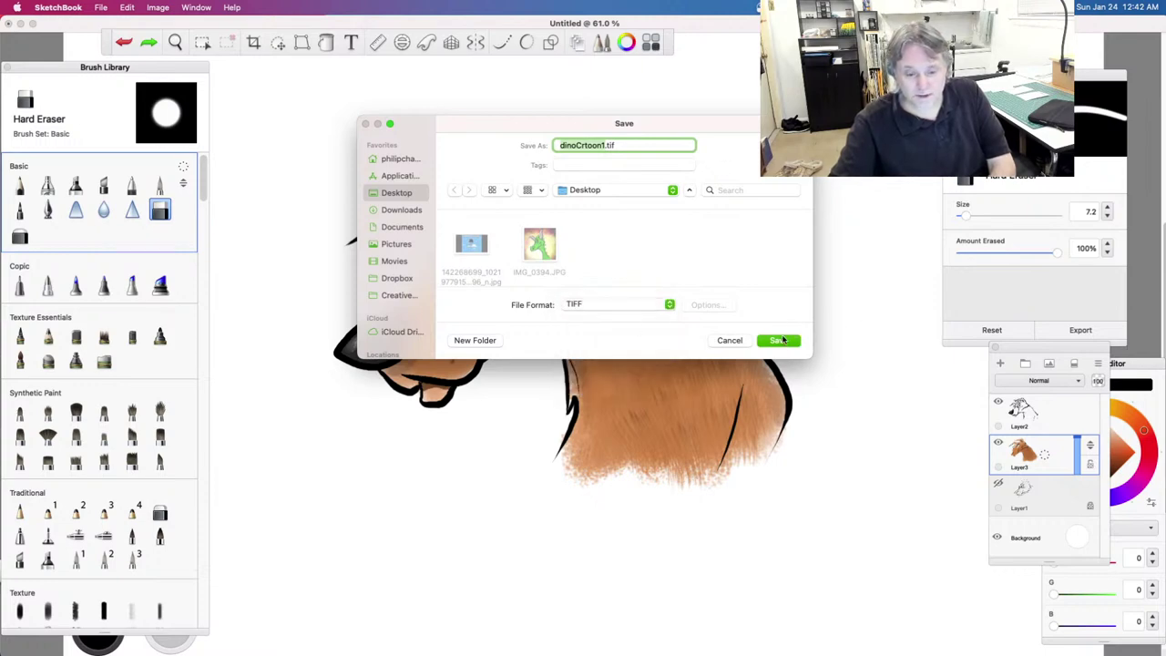
text(dldd)
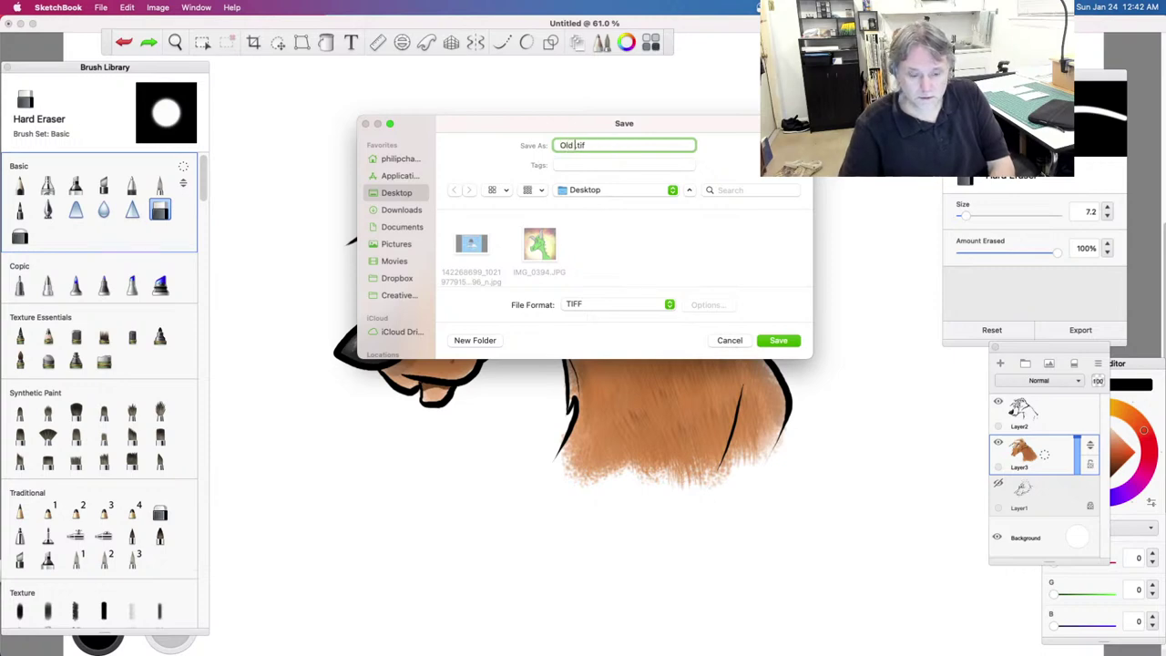
key(BackSpace)
text(Dog)
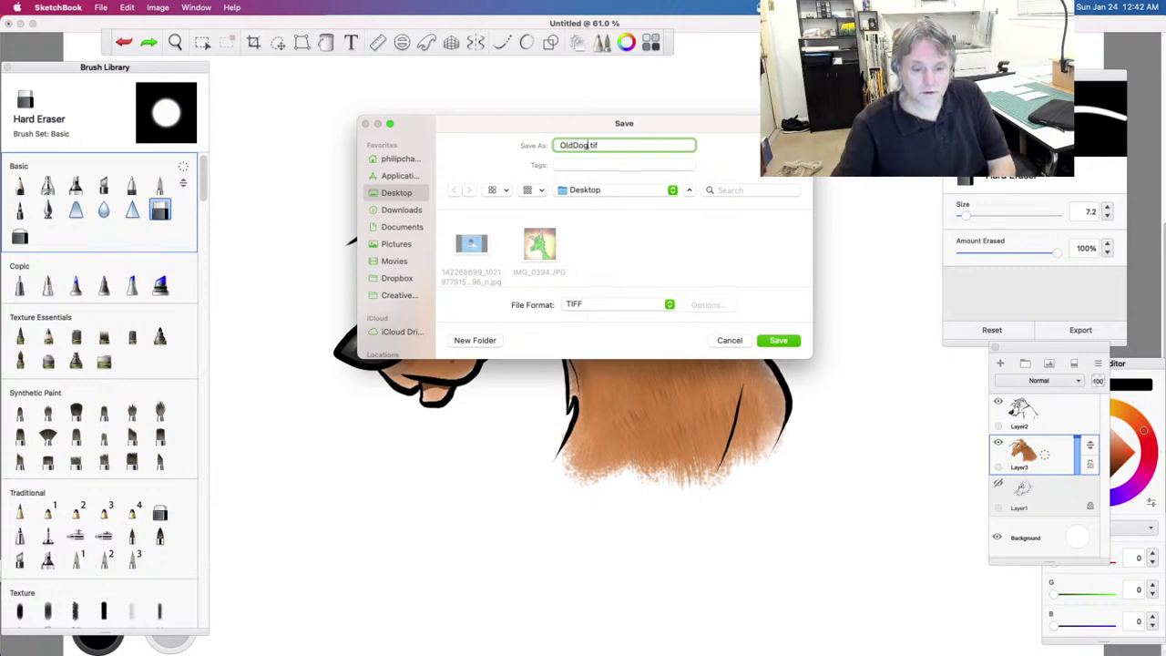
click(776, 342)
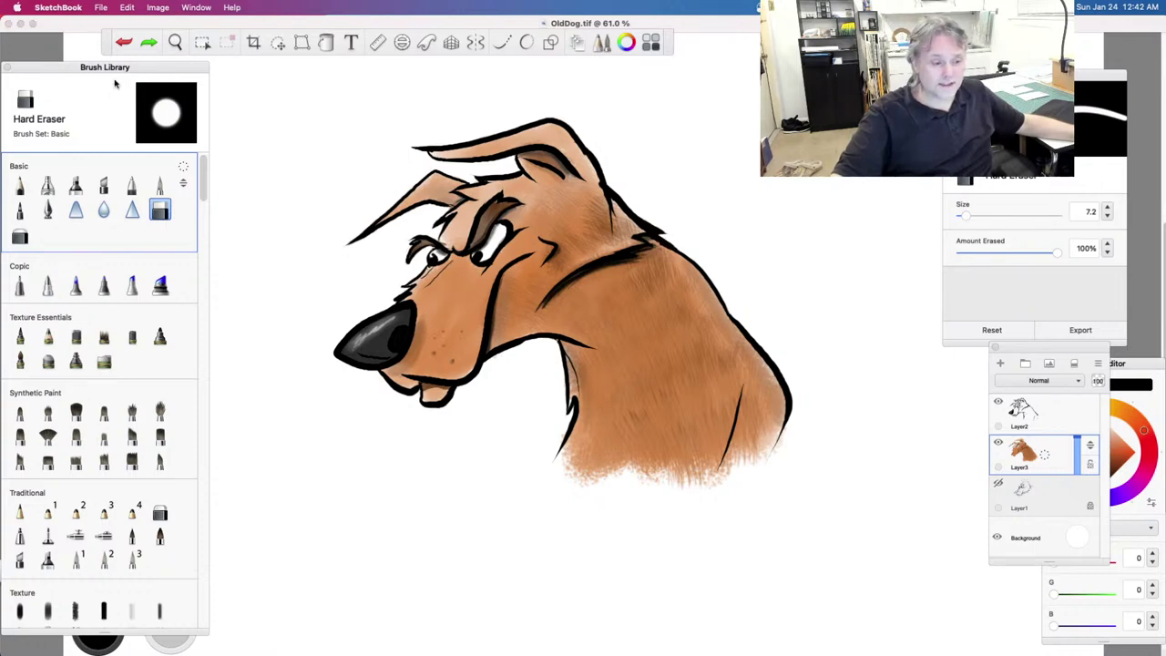
Step: Close the OldDog.tif drawing window and quit SketchBook
key(super+q)
key(ctrl+Left)
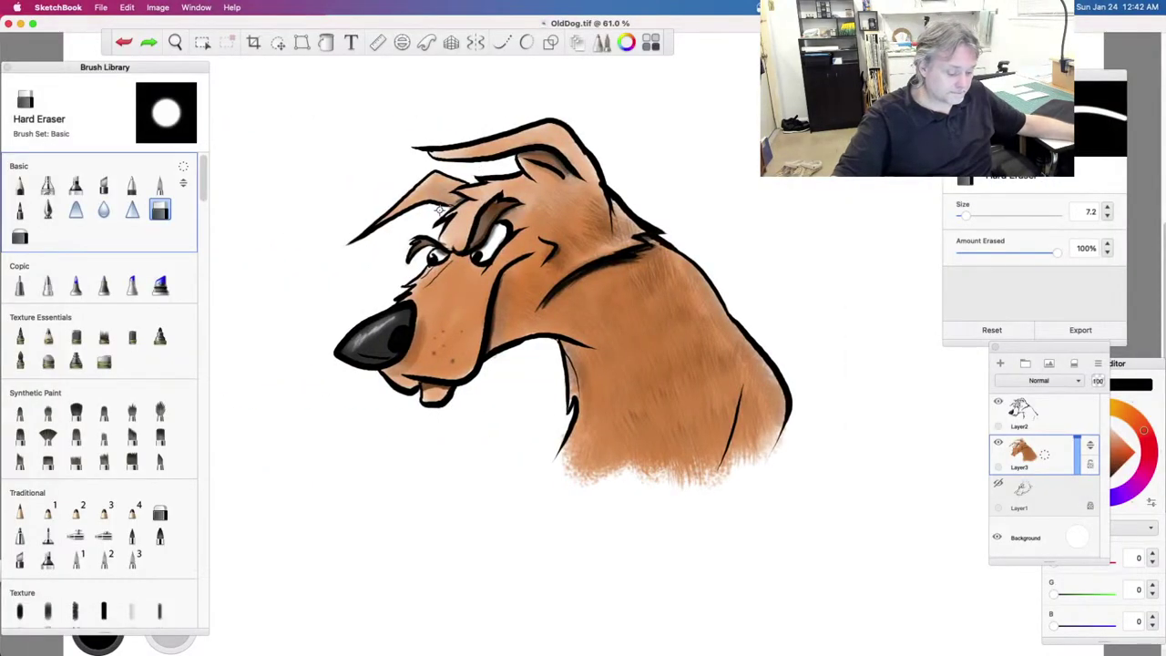
click(8, 24)
mouse_move(302, 627)
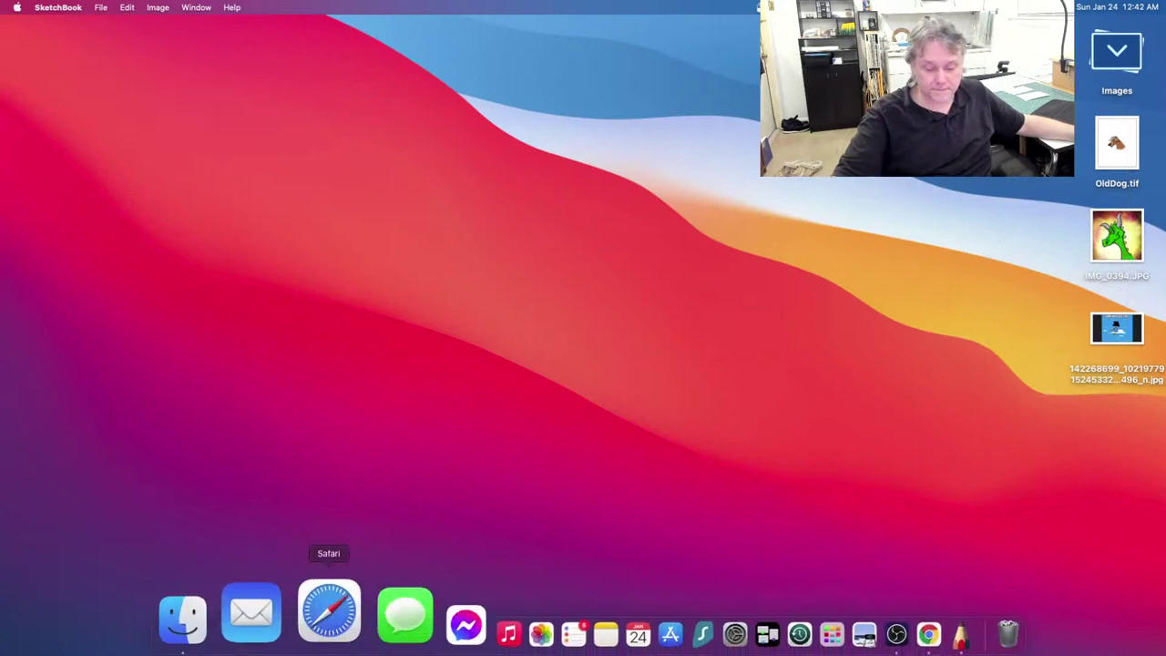
right_click(870, 620)
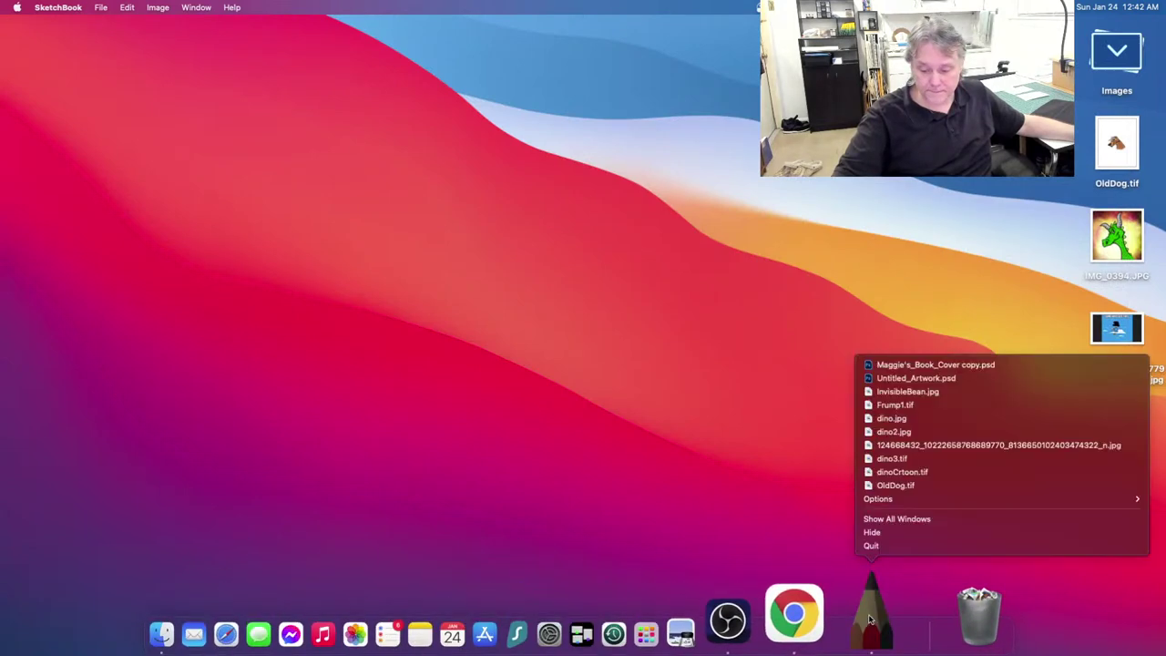
click(873, 546)
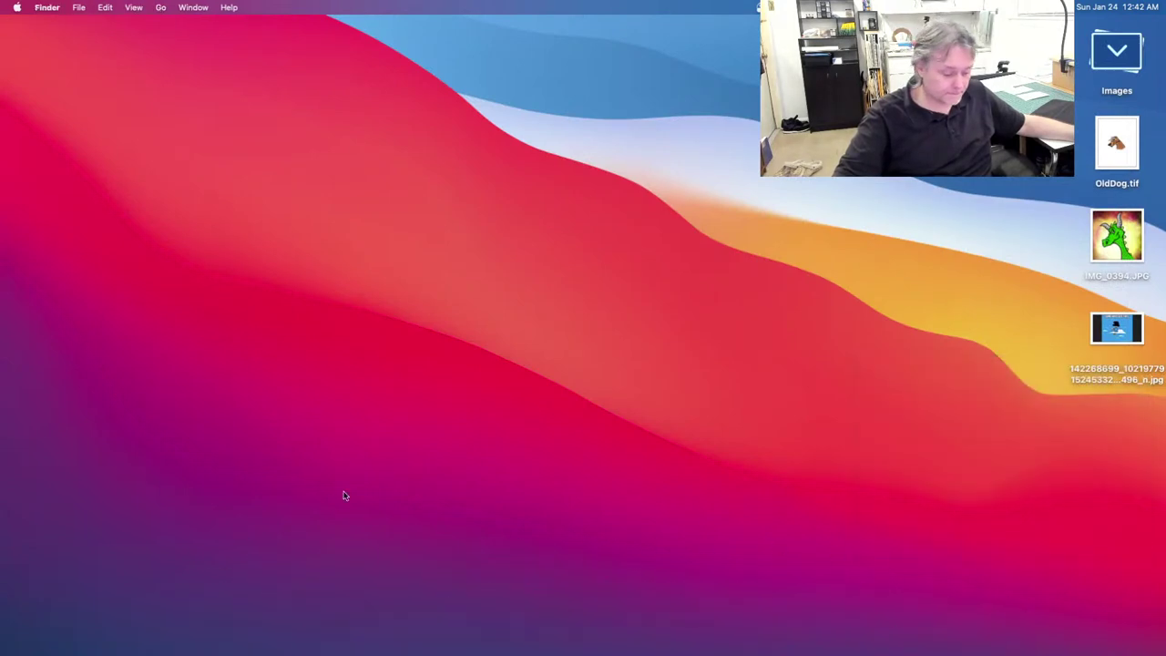
Step: Switch to Clip Studio Paint and create a new 8 × 10 in colour illustration canvas at 350 dpi
key(F4)
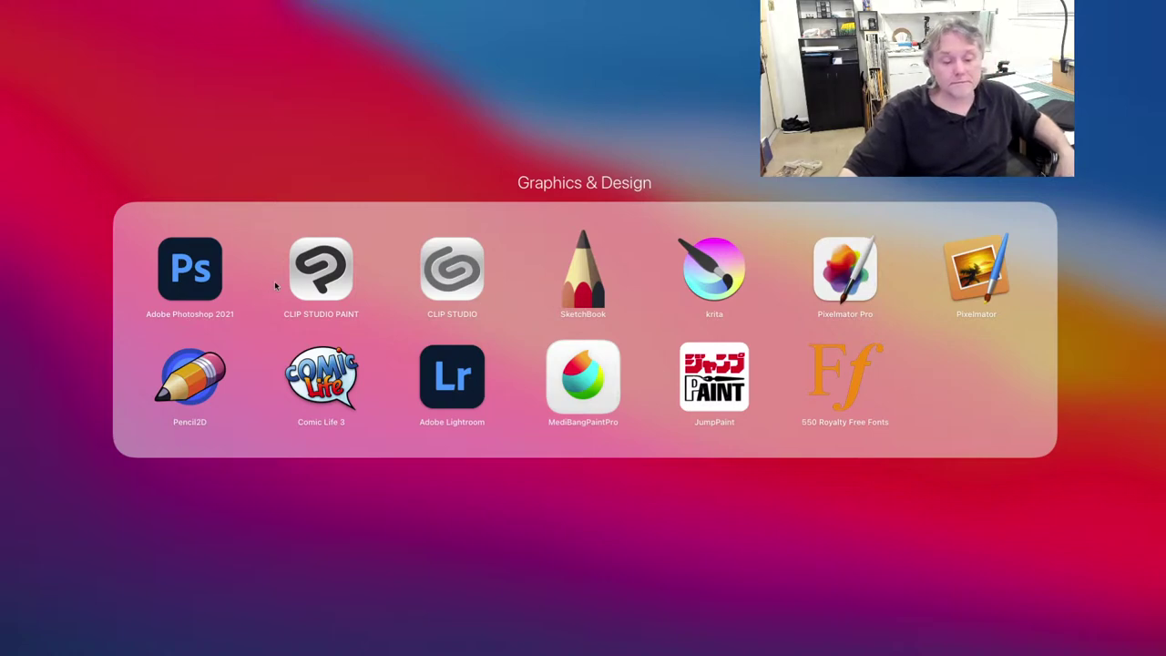
click(316, 283)
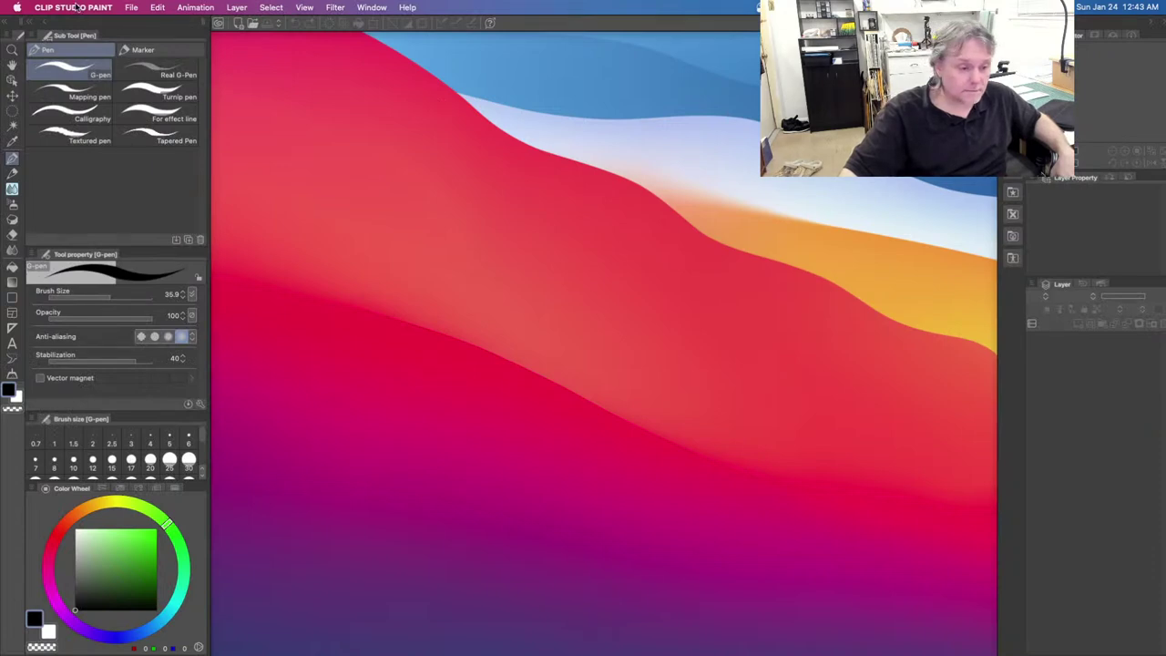
click(108, 6)
mouse_move(140, 9)
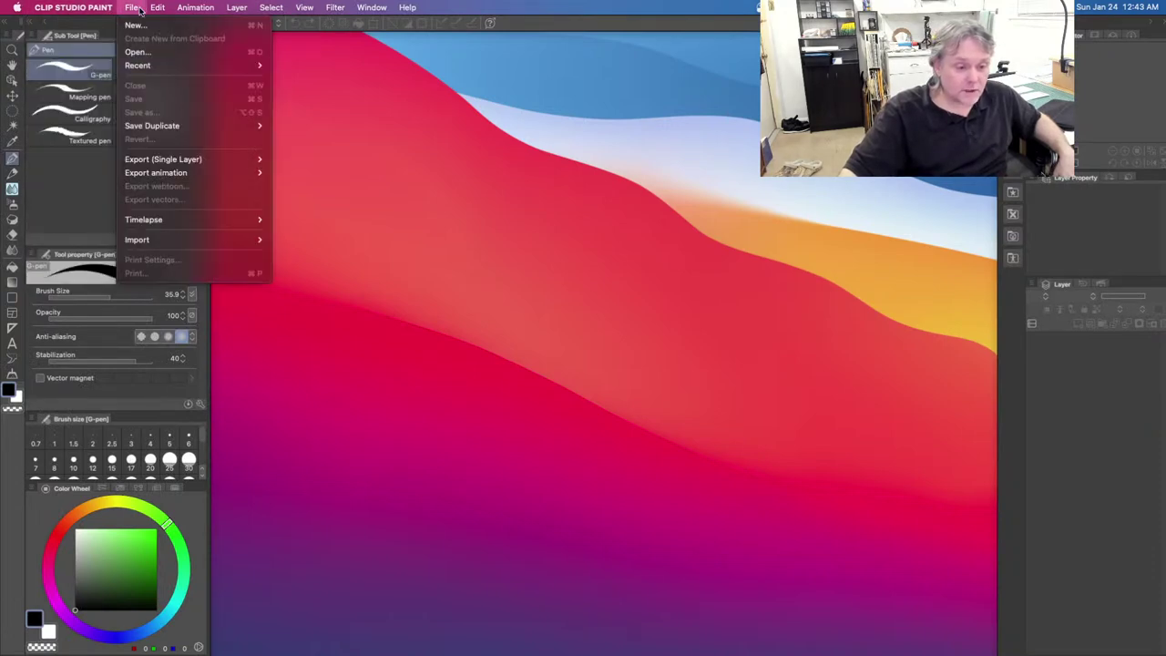
click(136, 25)
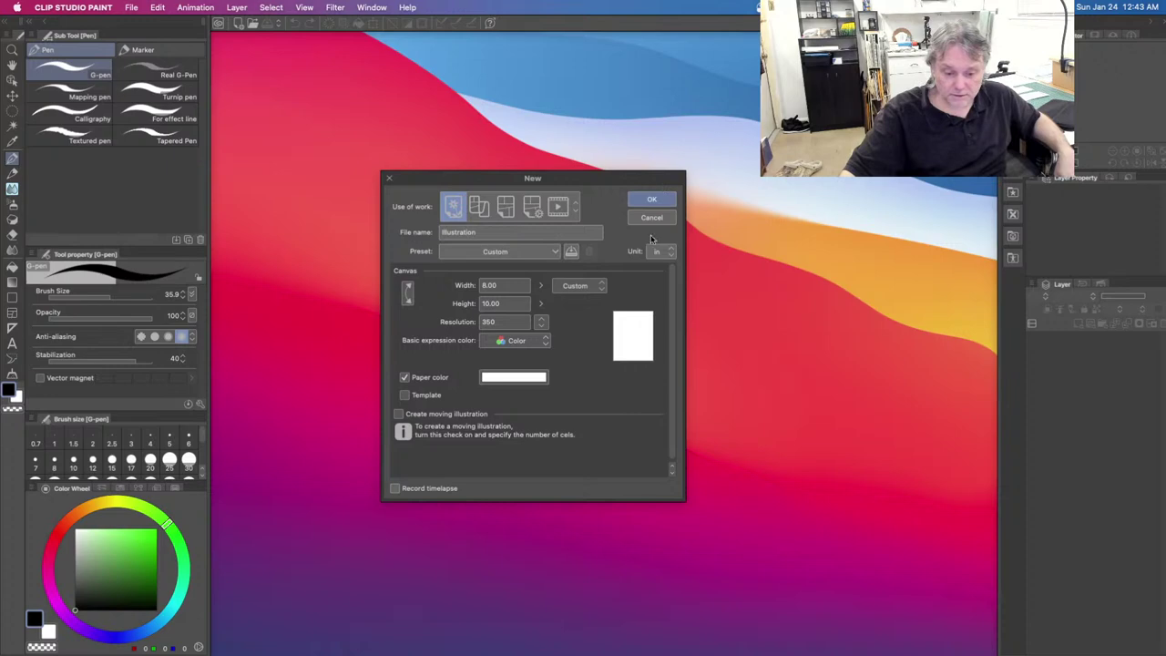
click(541, 341)
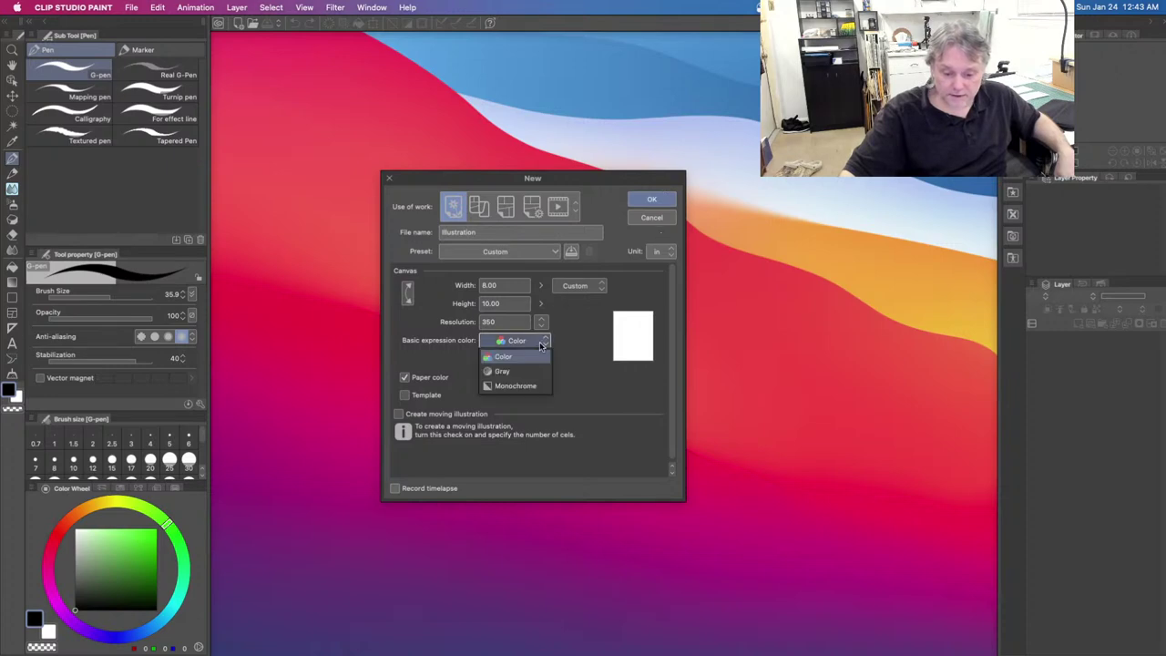
click(533, 357)
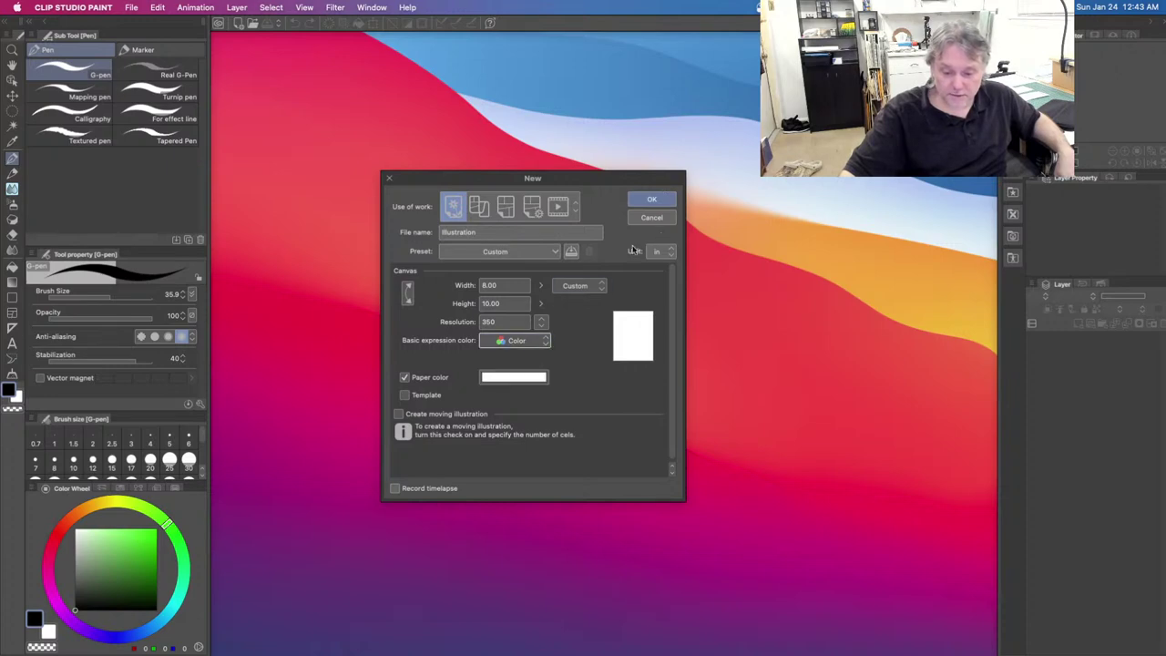
click(649, 198)
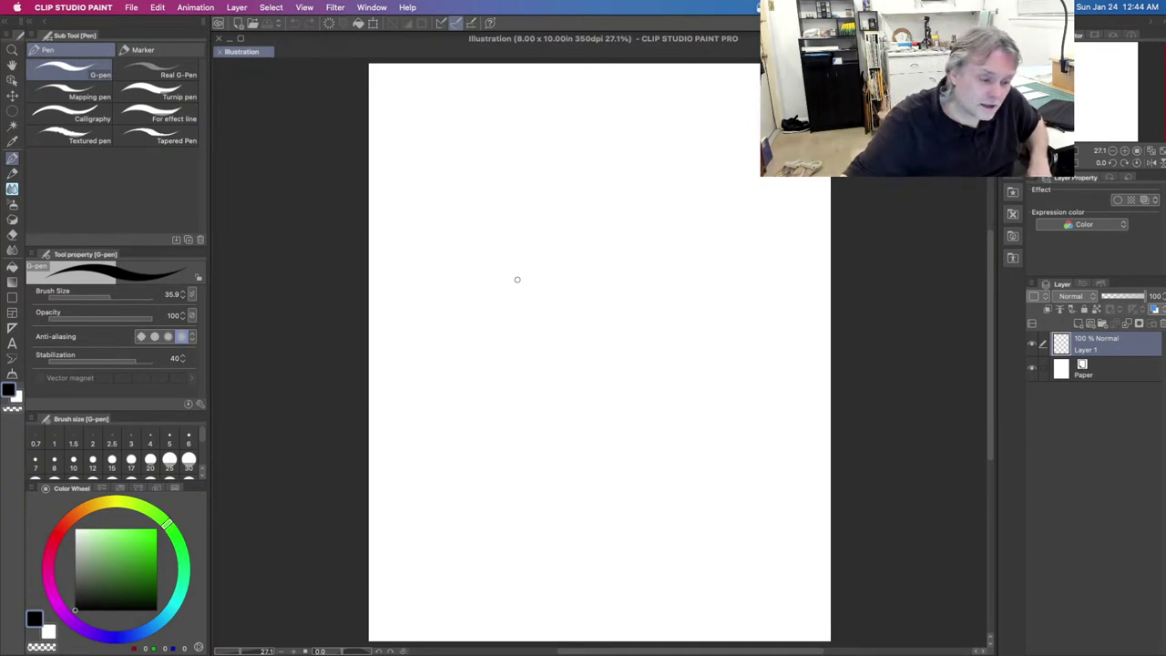
Step: Look through the Pencil, Pastel, Pen and Marker sub tools, finishing with the Real pencil selected
click(12, 172)
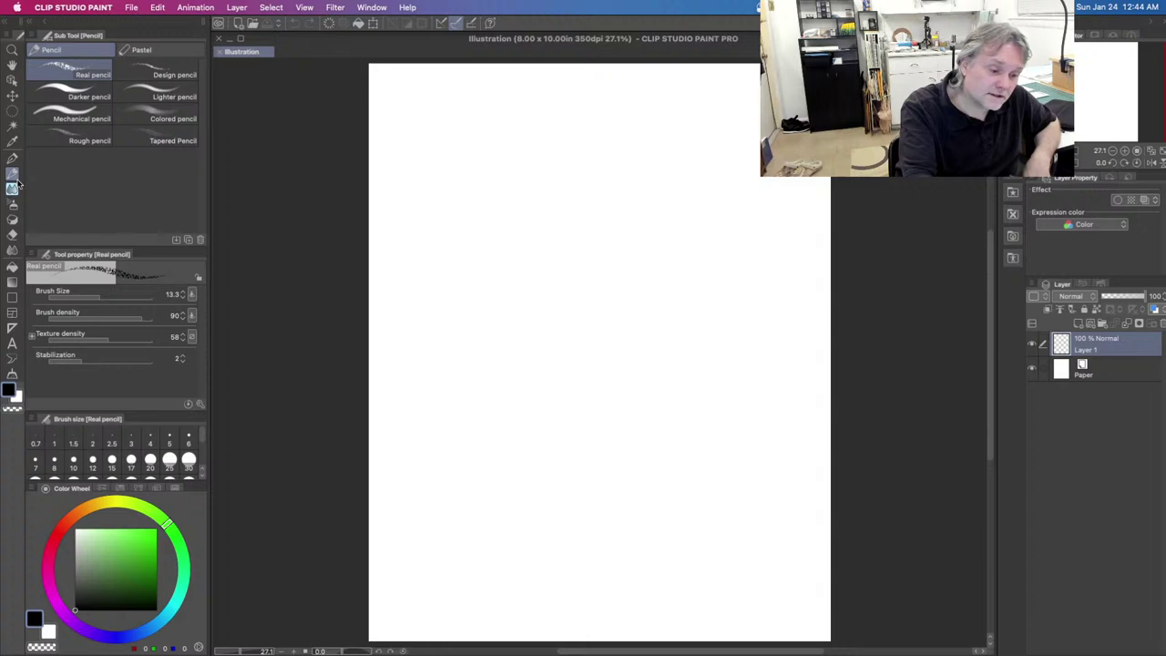
click(176, 49)
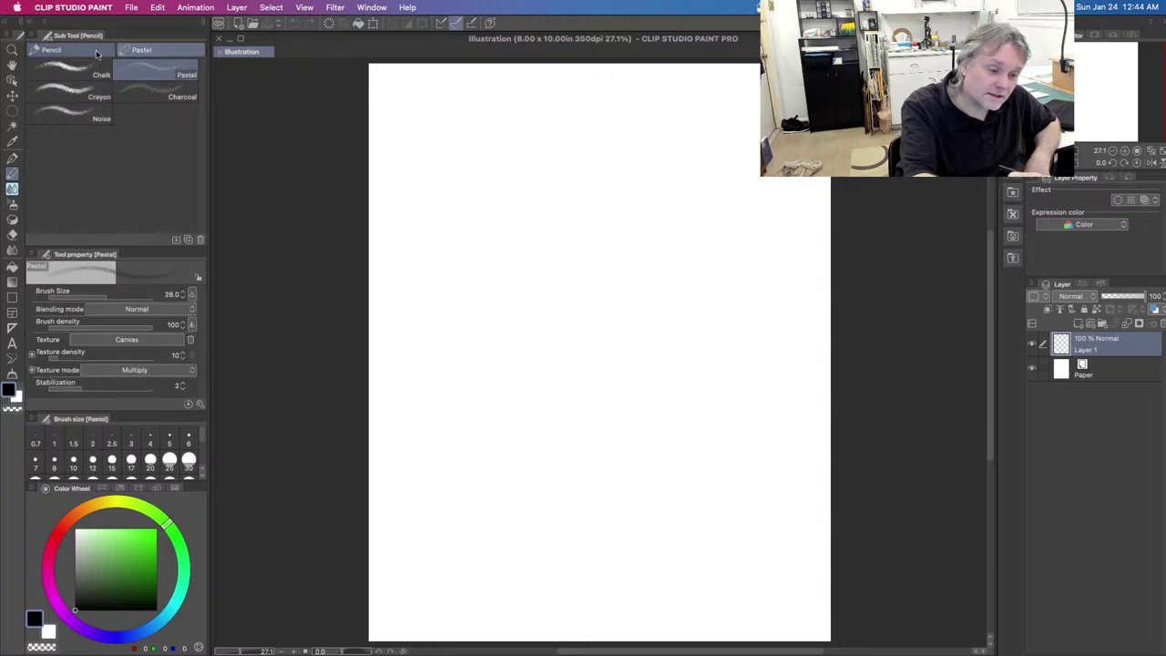
click(51, 49)
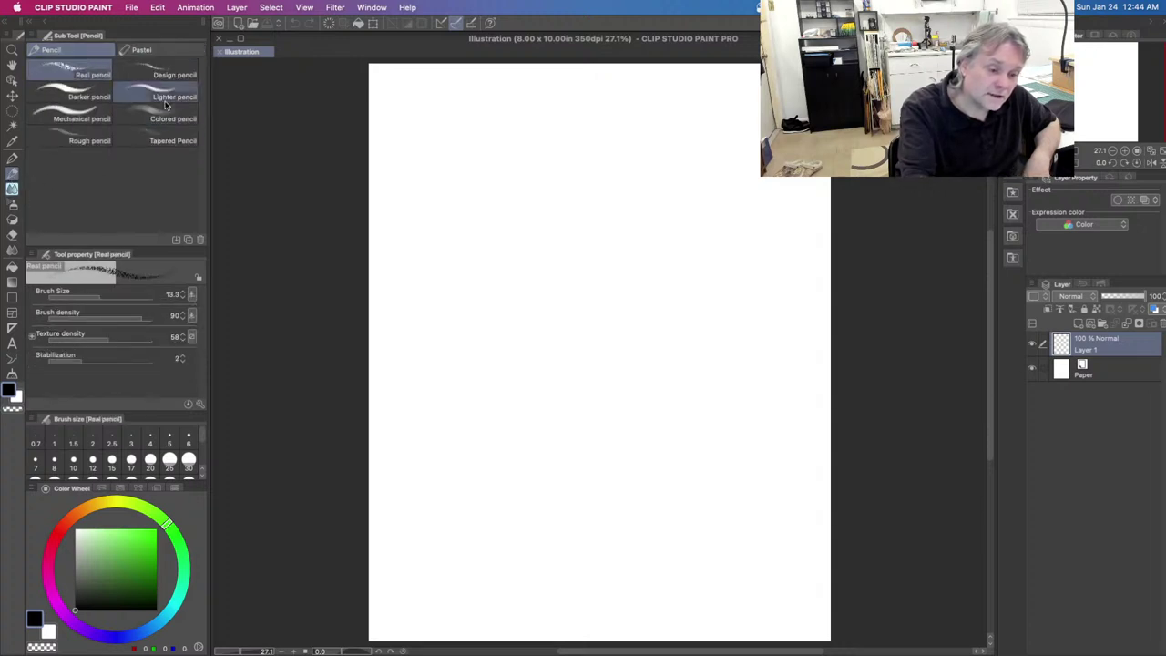
click(13, 159)
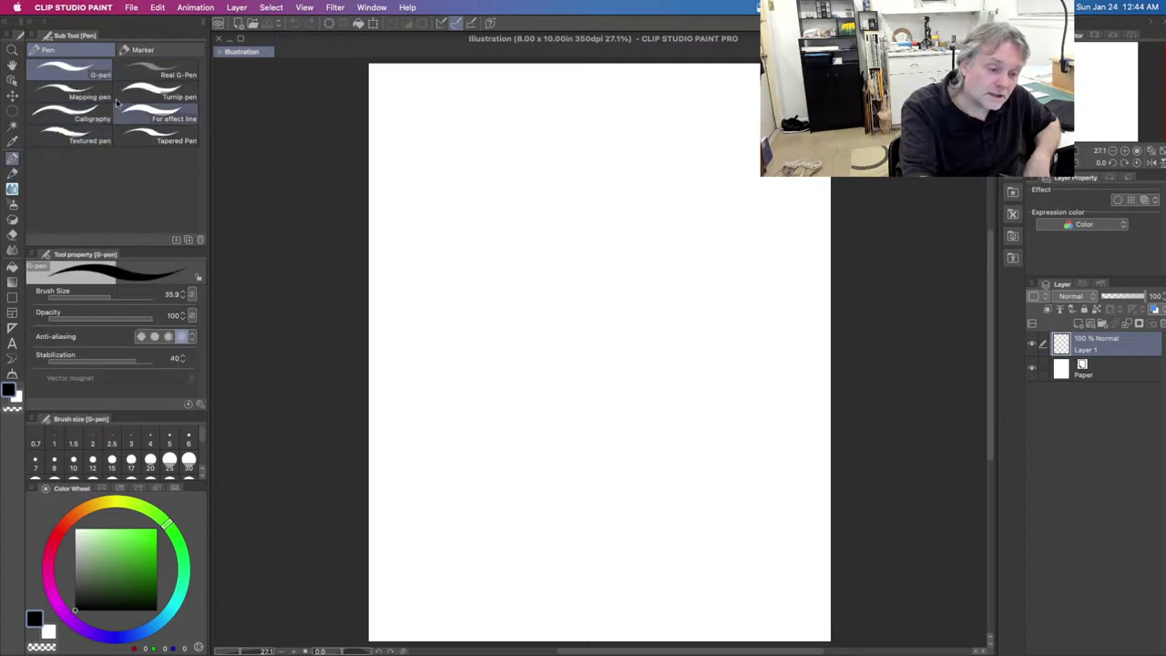
click(143, 49)
click(87, 51)
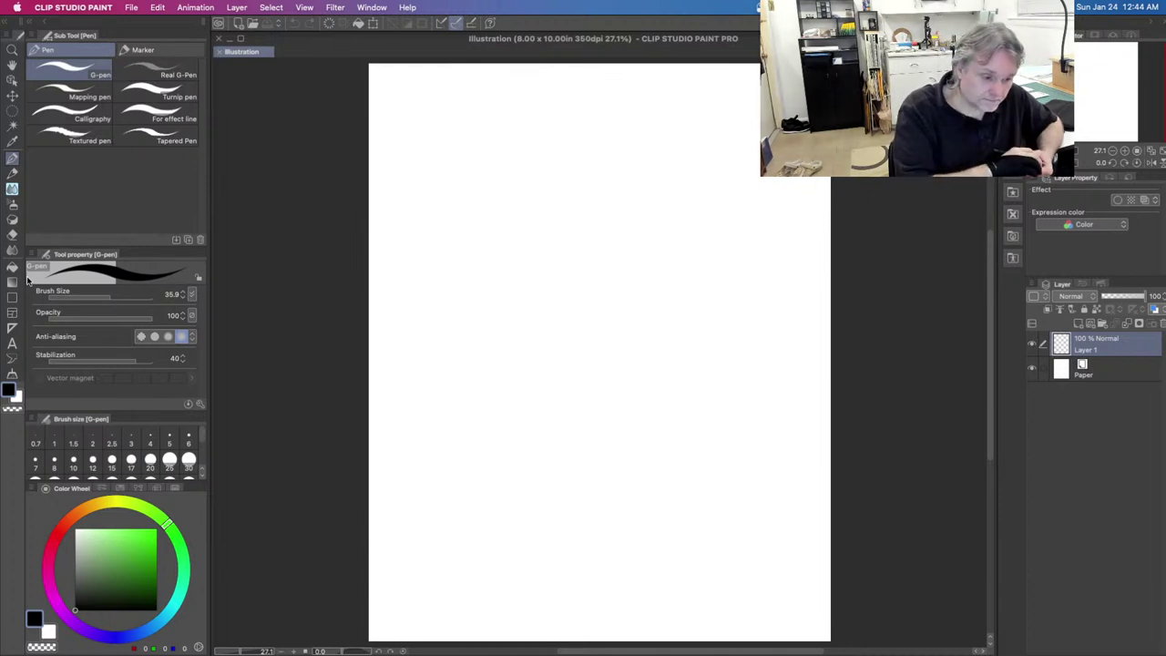
click(12, 173)
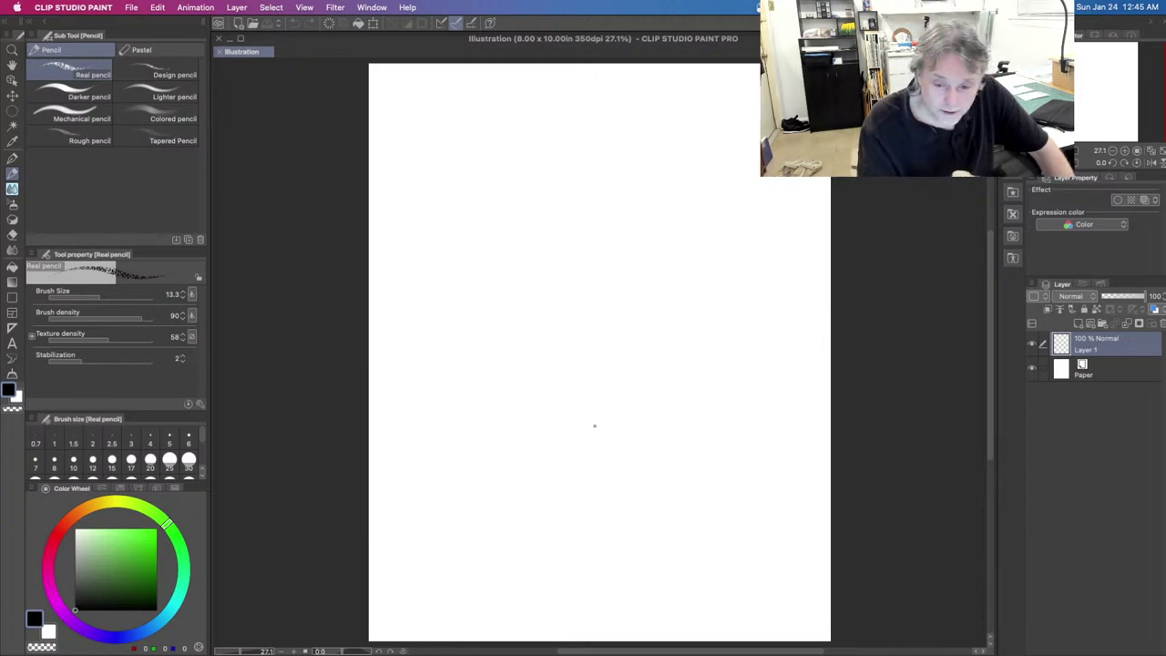
Step: Draw a small freehand comic frame near the middle of the canvas with the Frame border pen and undo it
click(12, 314)
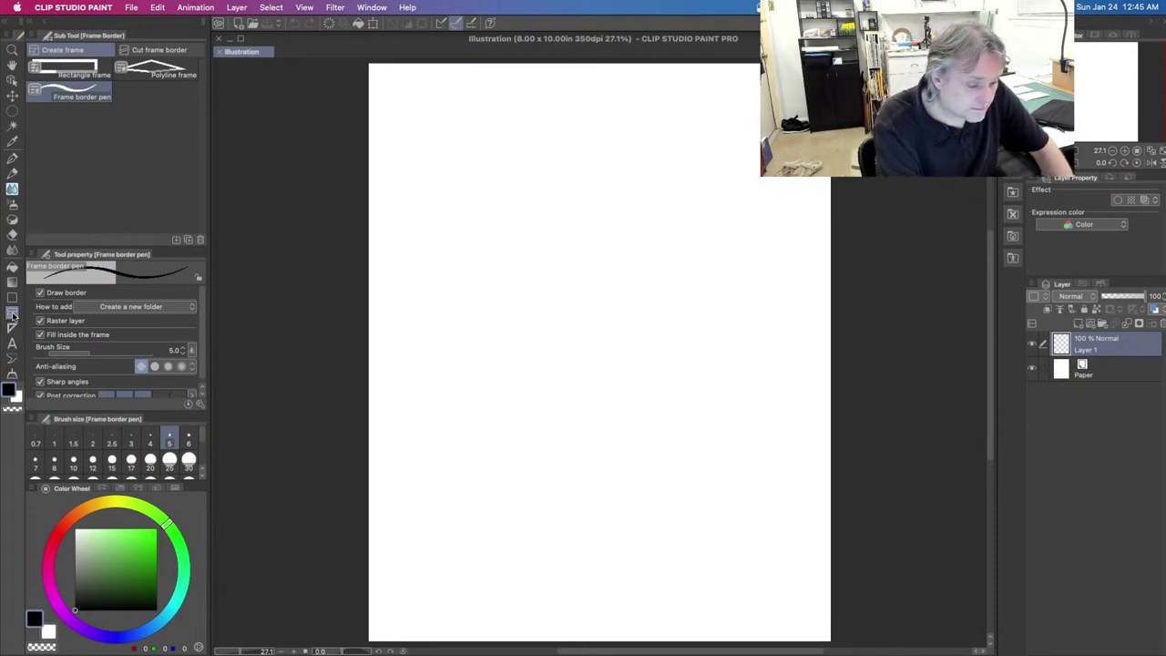
drag(534, 273, 572, 297)
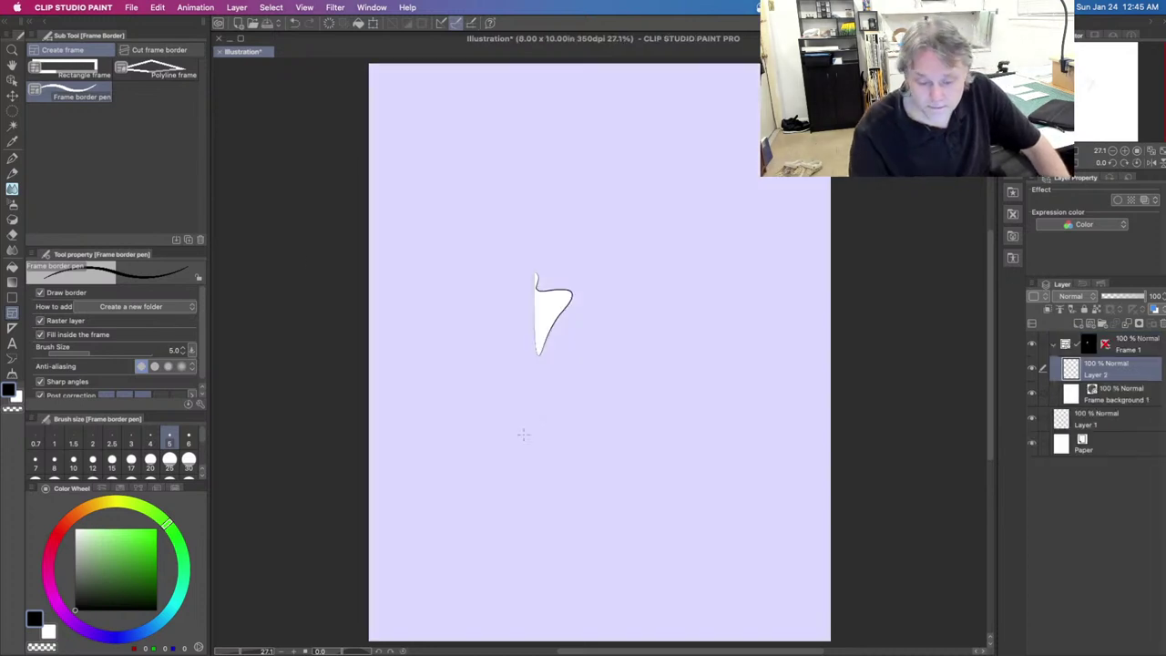
key(ctrl+z)
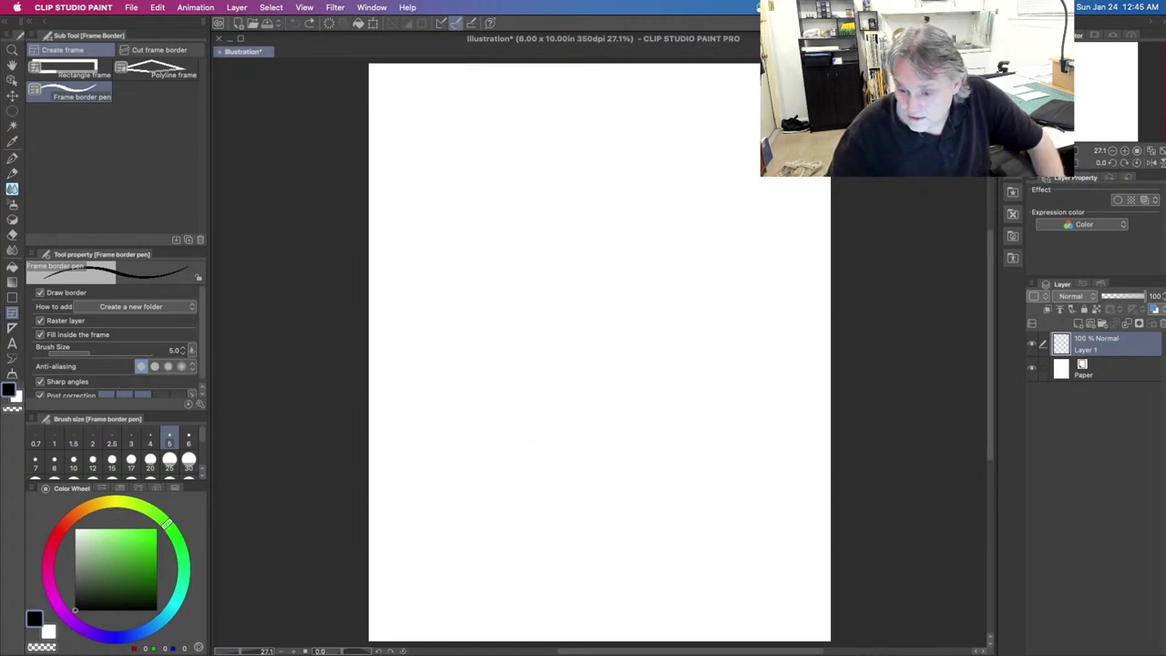
Step: Place the six-panel framing template 3段6コマ2 from the material library on the canvas
click(1014, 236)
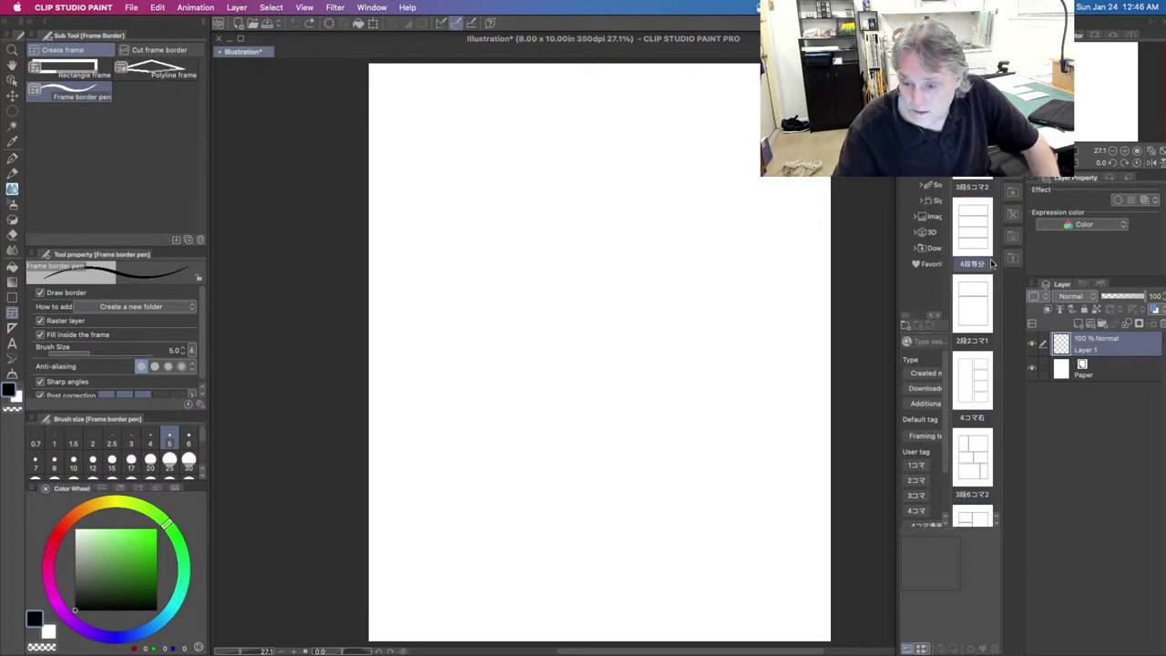
drag(973, 471, 611, 345)
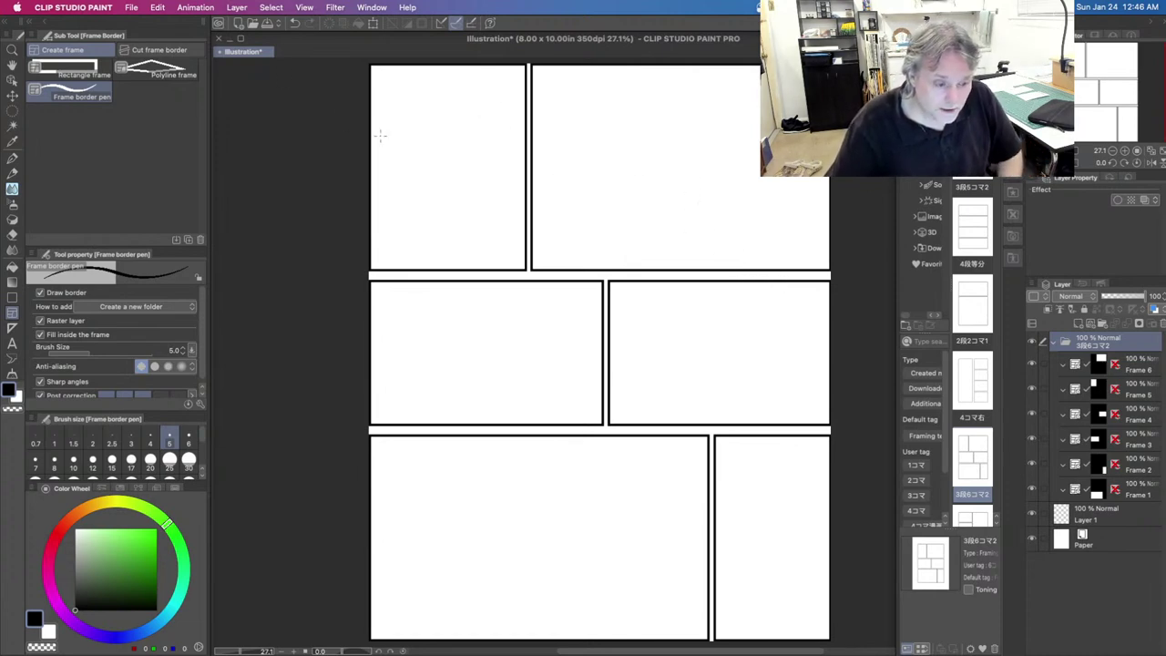
scroll(381, 135, up, 2)
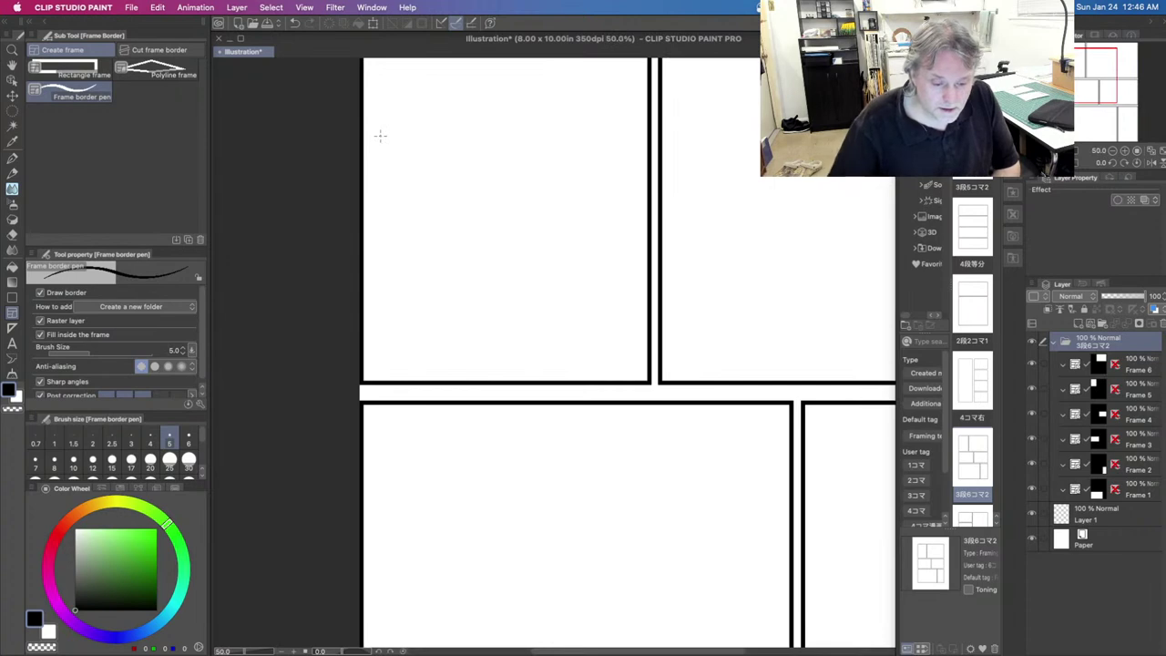
scroll(426, 168, up, 2)
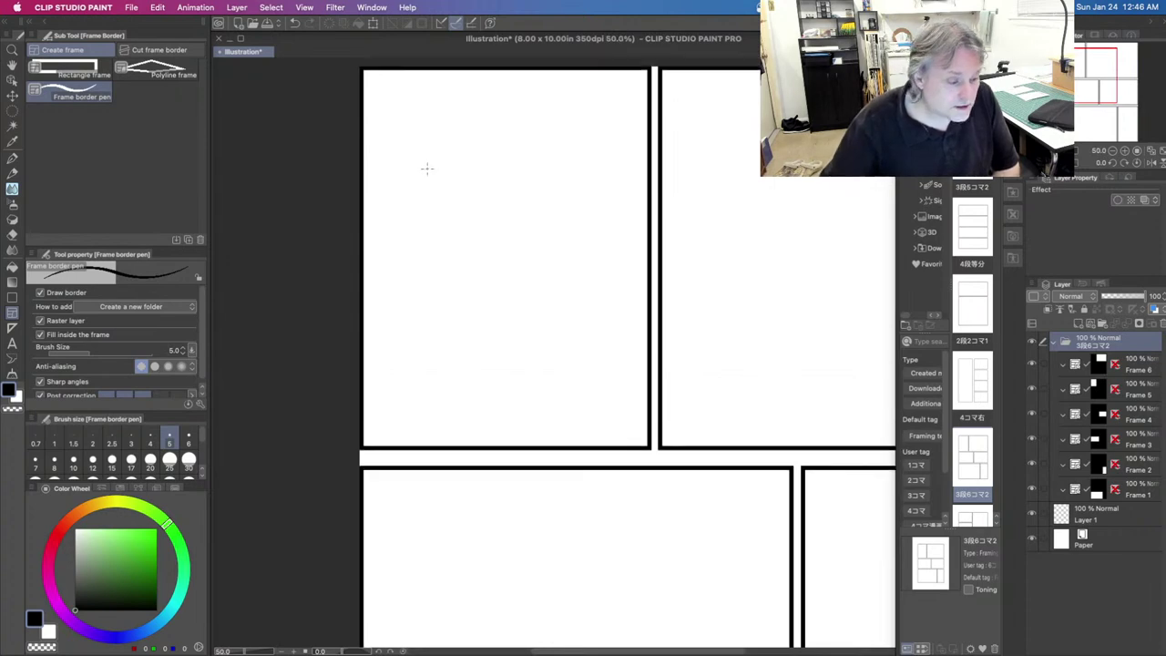
Step: Choose the Real pencil, select the Frame 1 layer and look at the layer commands available for it
click(12, 173)
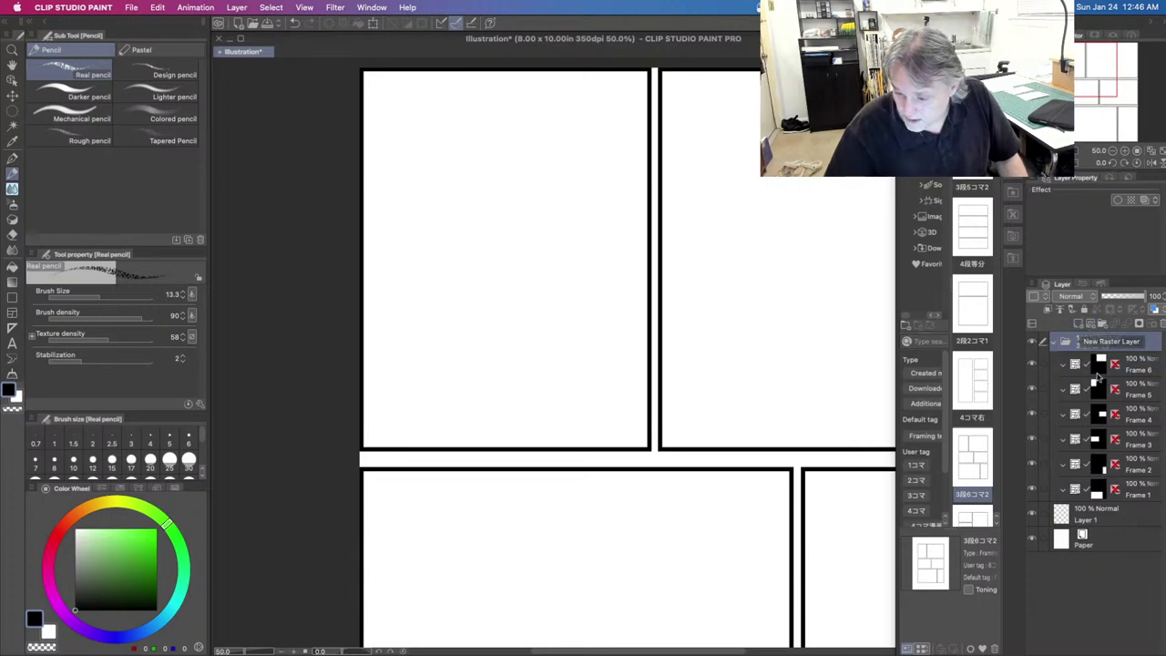
click(1123, 492)
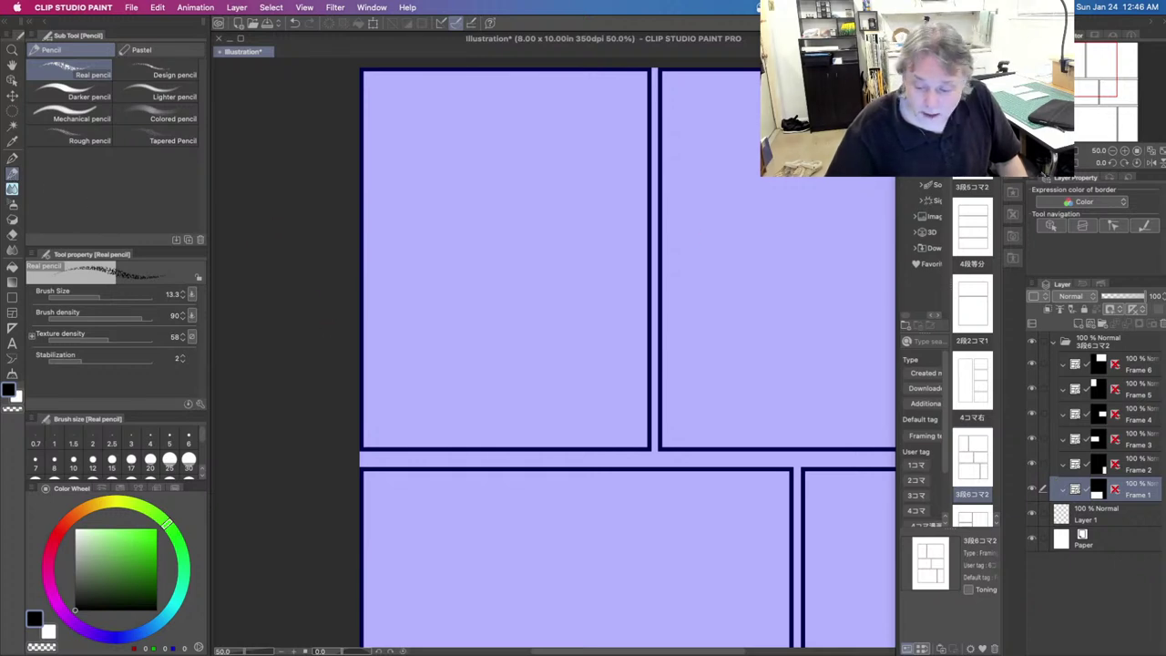
right_click(1131, 497)
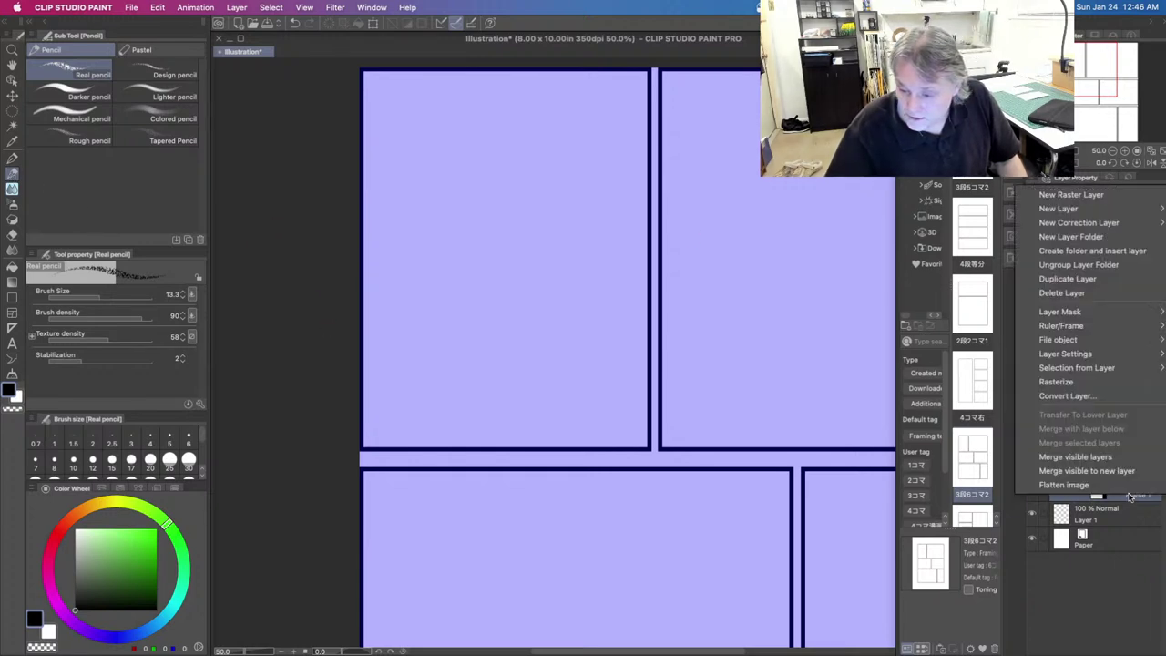
click(1130, 496)
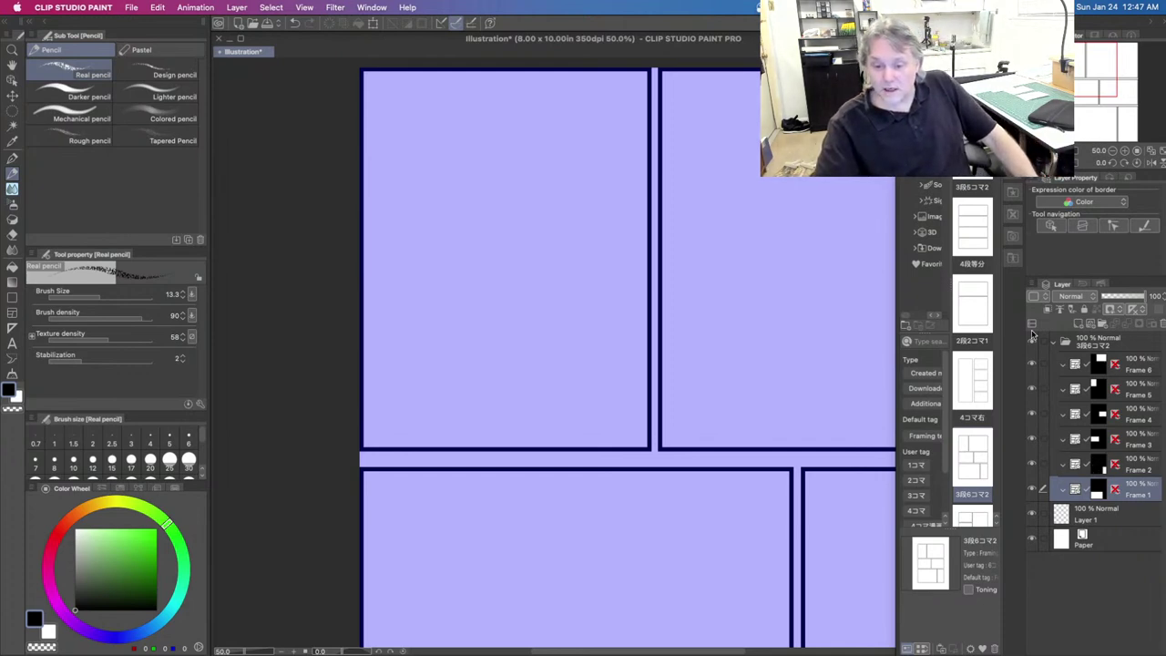
Step: Swap the panel layout for the 3段6コマ3 framing template from the material library and undo the placement
scroll(981, 242, down, 5)
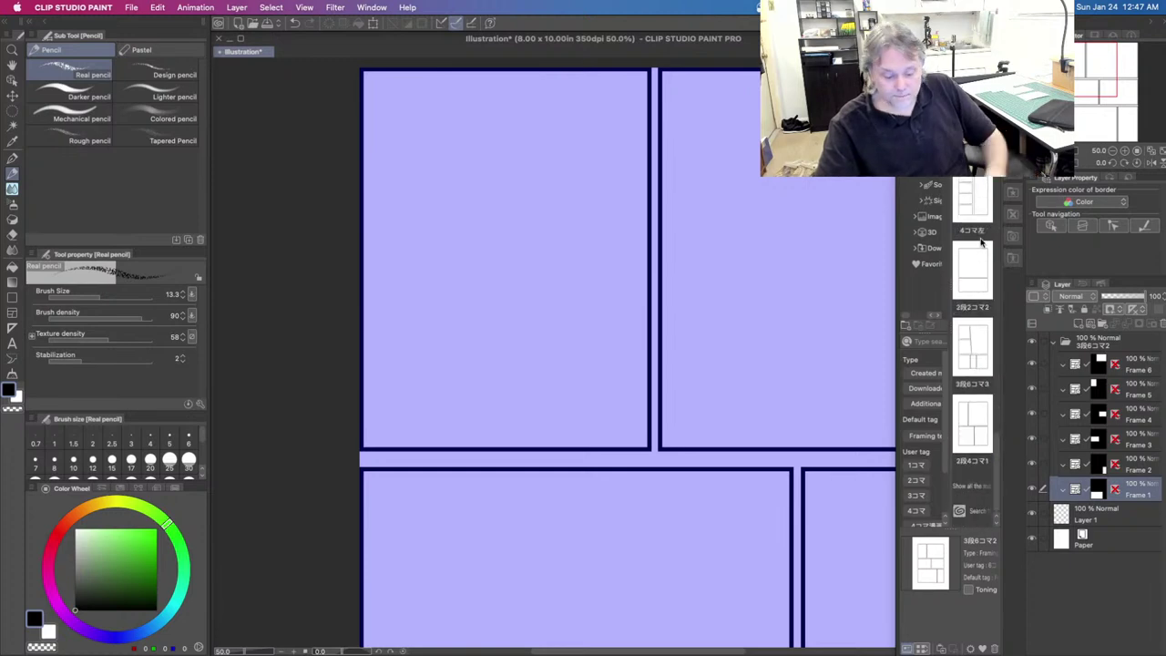
key(ctrl+z)
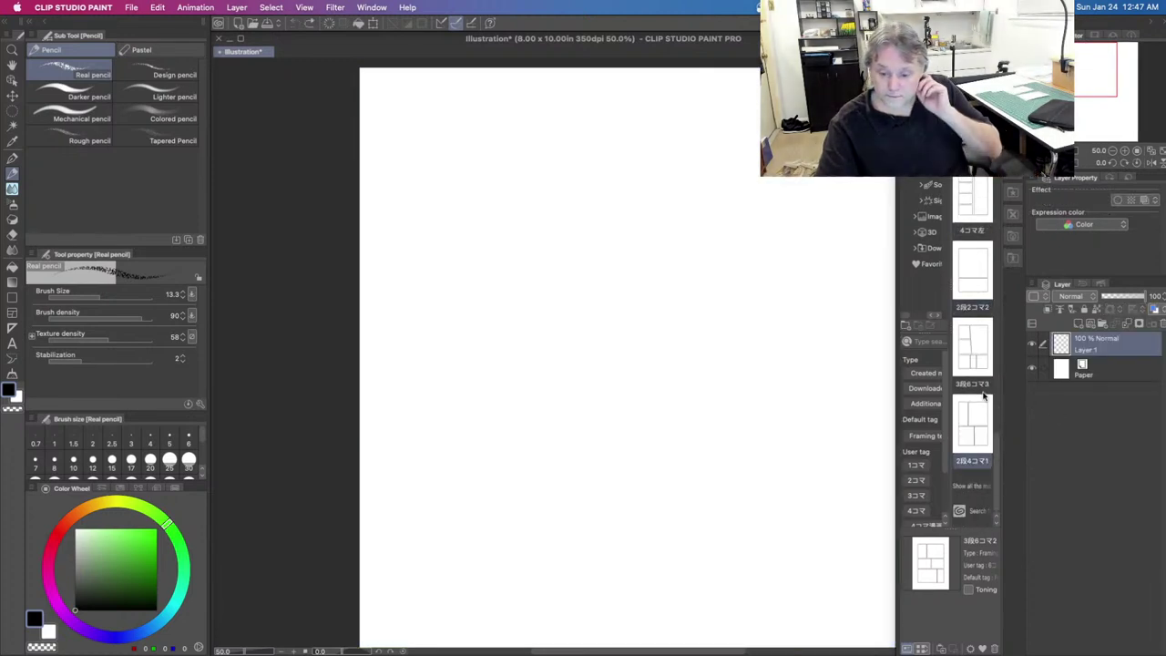
click(968, 341)
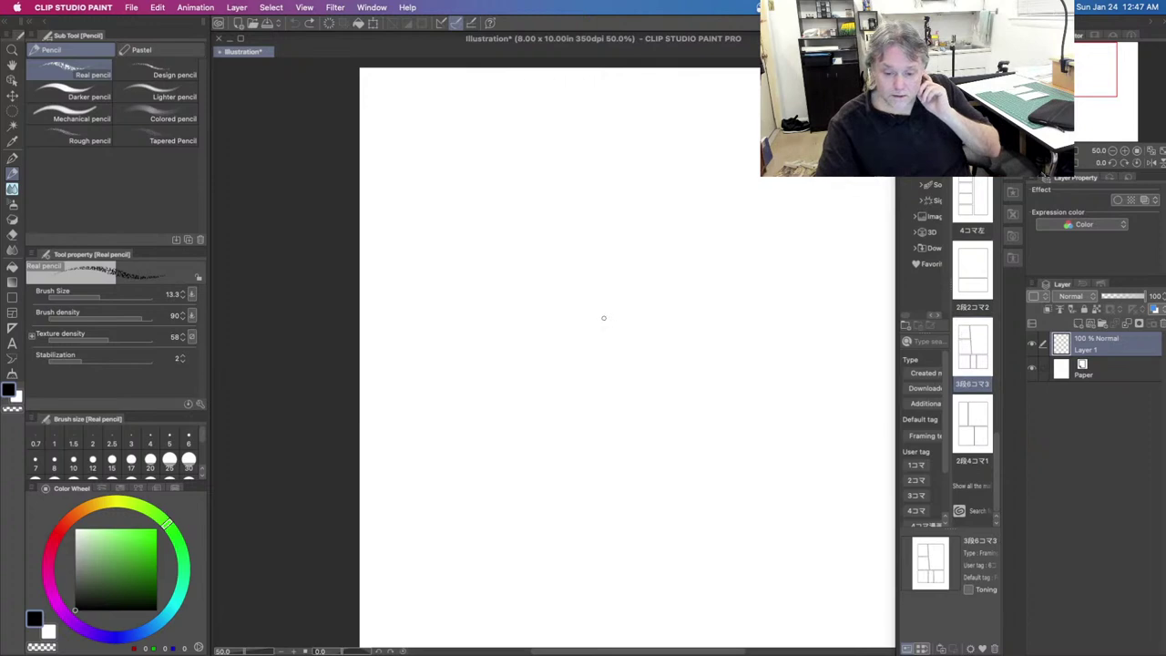
drag(981, 362, 627, 450)
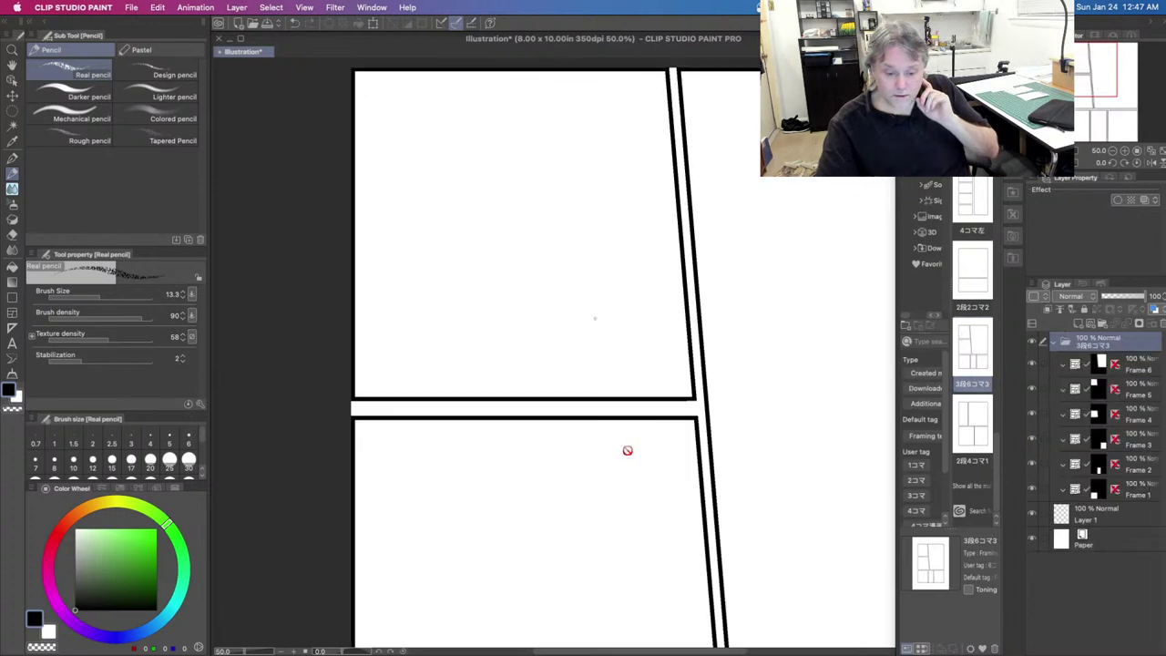
key(super+z)
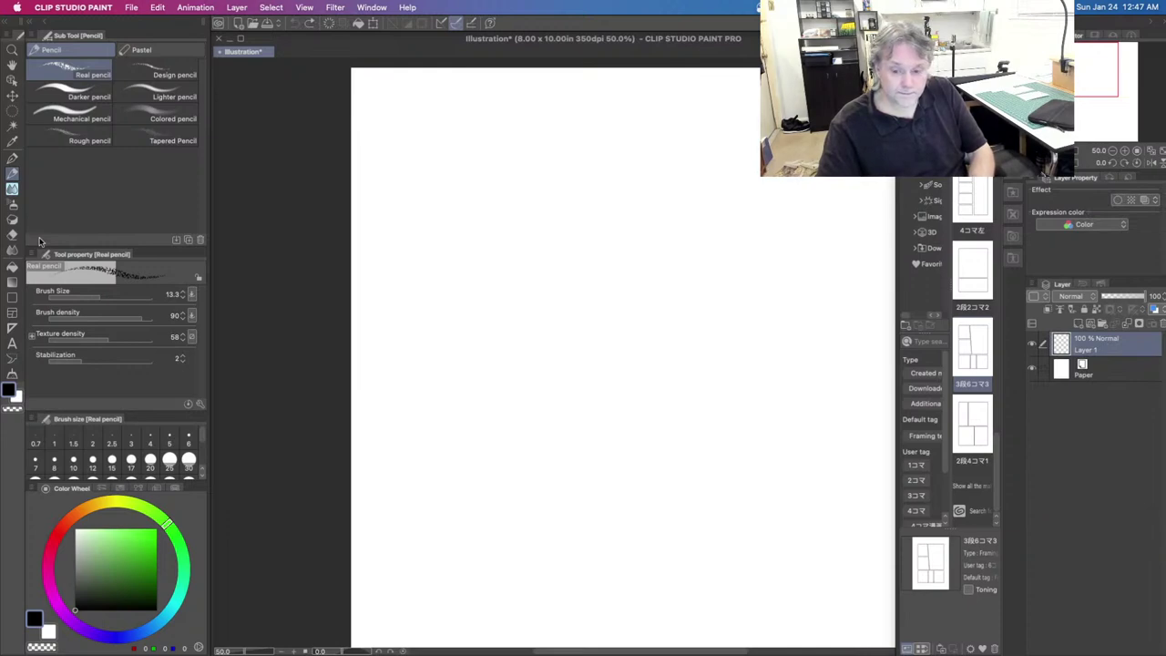
click(915, 122)
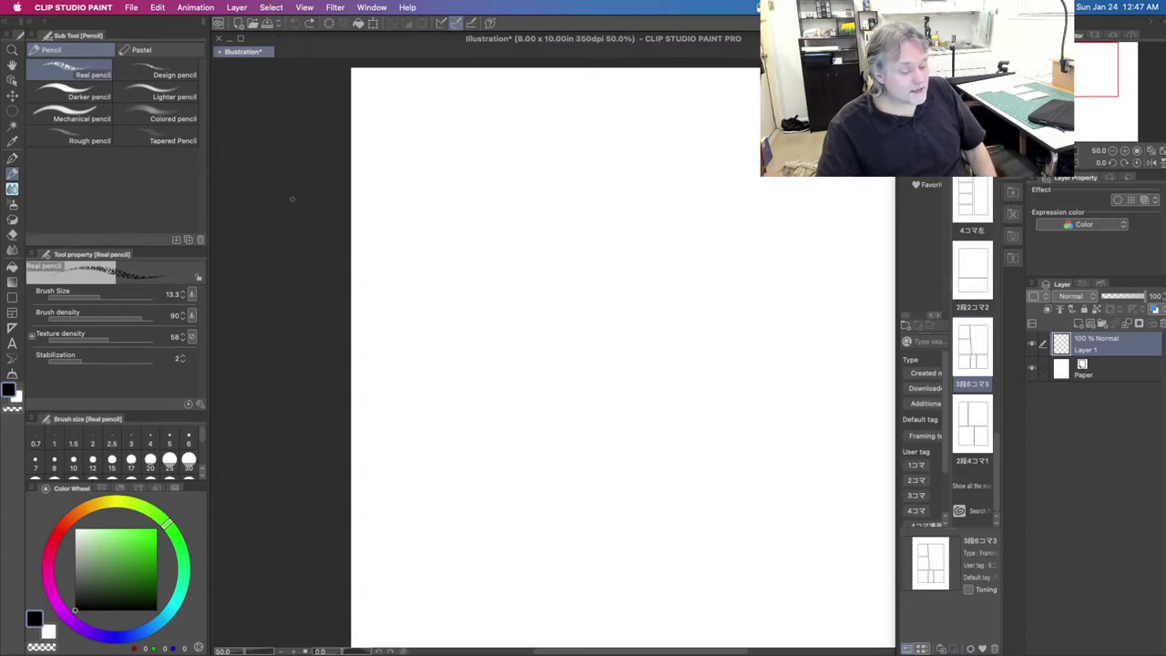
scroll(298, 201, right, 3)
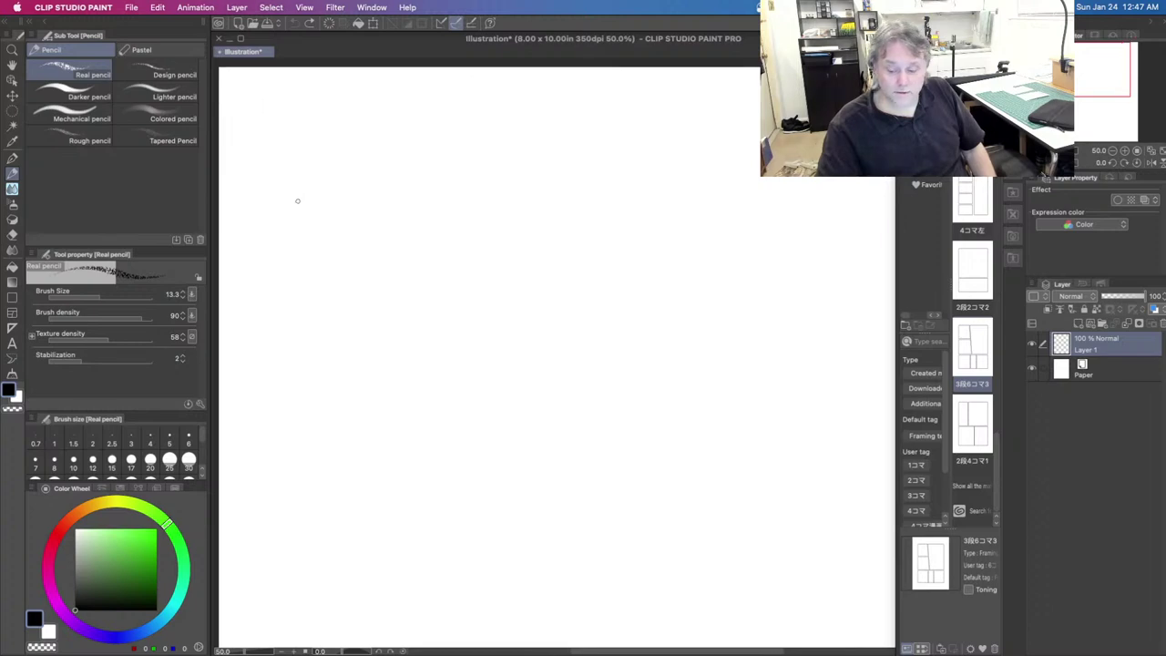
drag(282, 266, 274, 648)
key(super+z)
Step: Switch from Clip Studio Paint to Pixelmator by launching it from the Graphics & Design app folder
key(ctrl+Right)
key(F4)
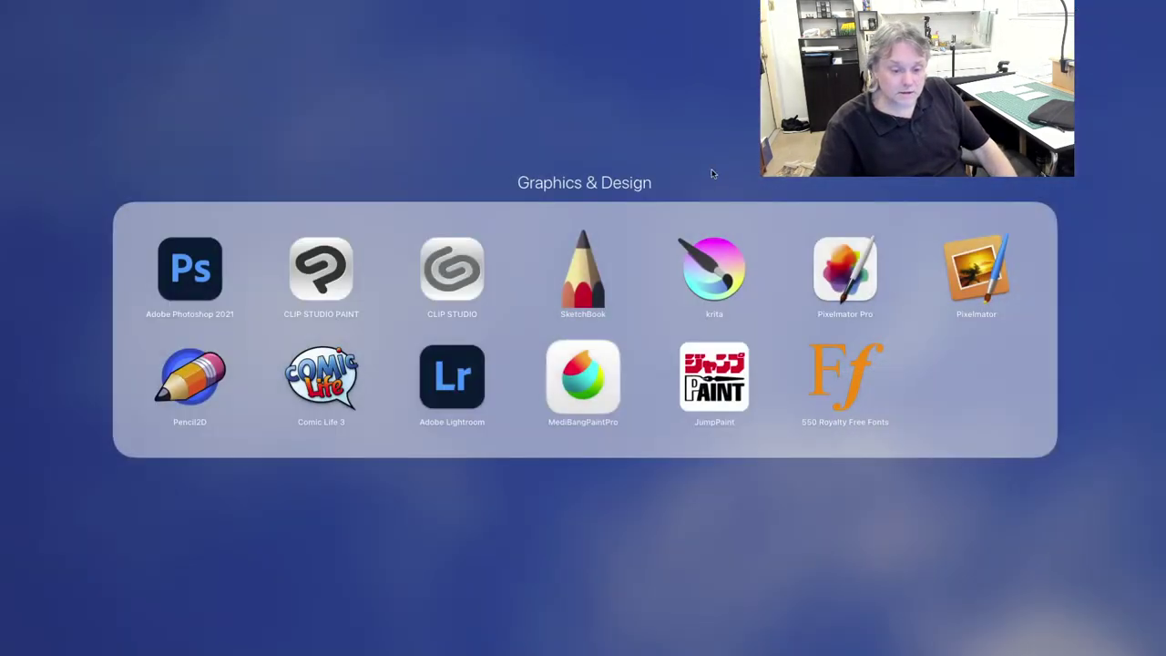
click(714, 179)
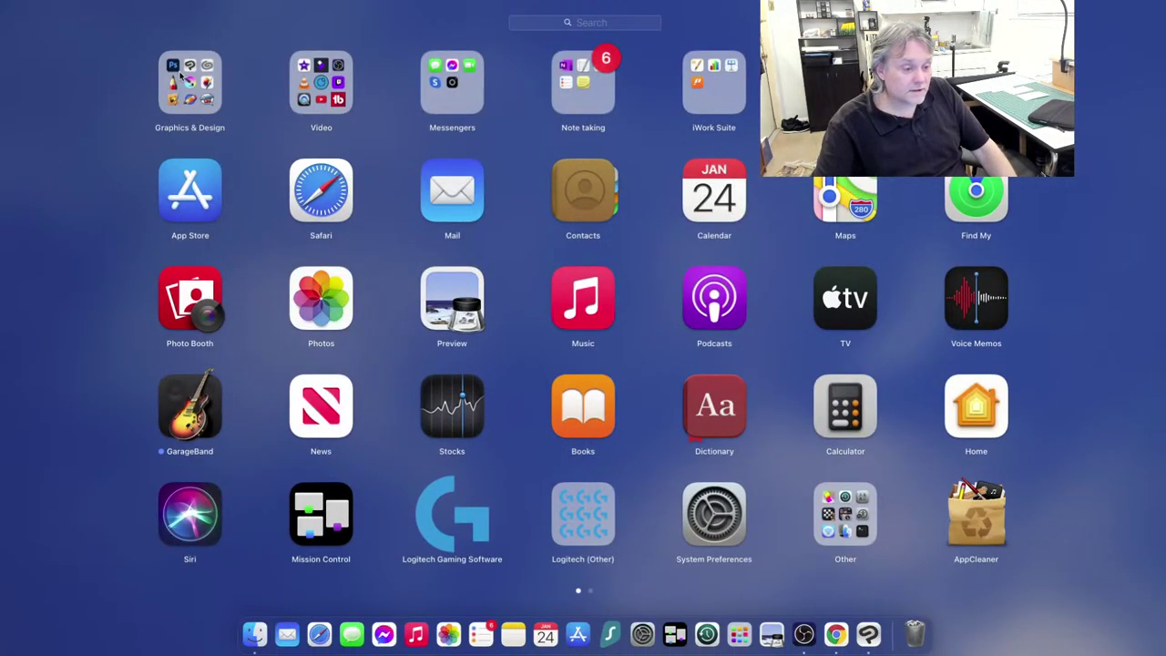
click(181, 78)
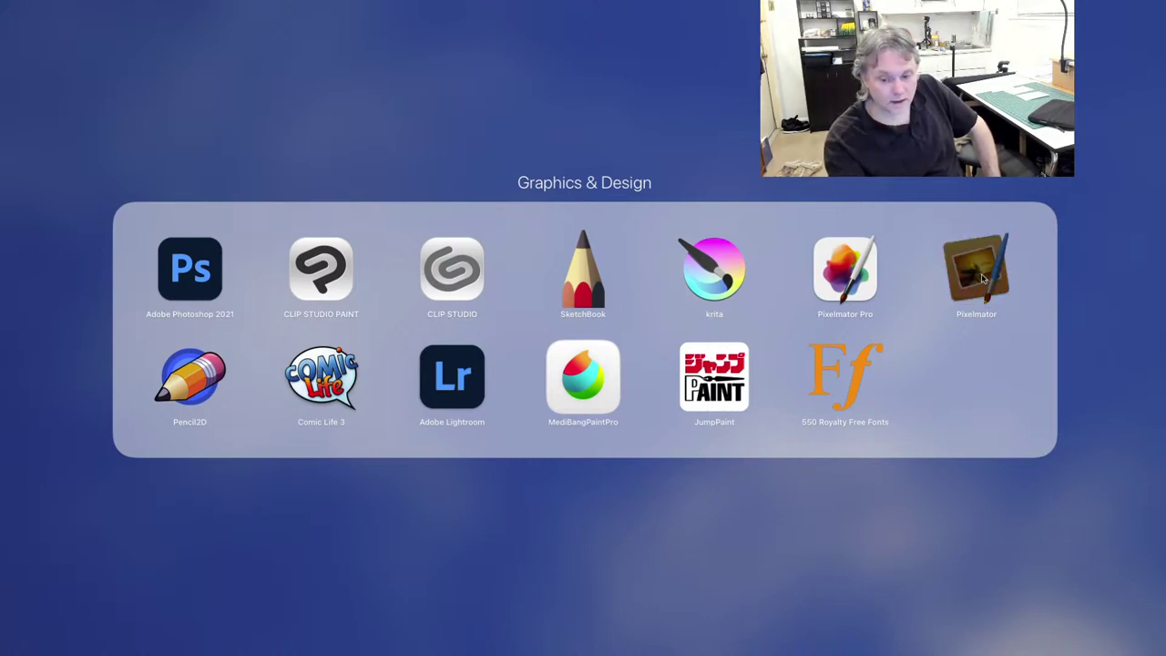
click(947, 337)
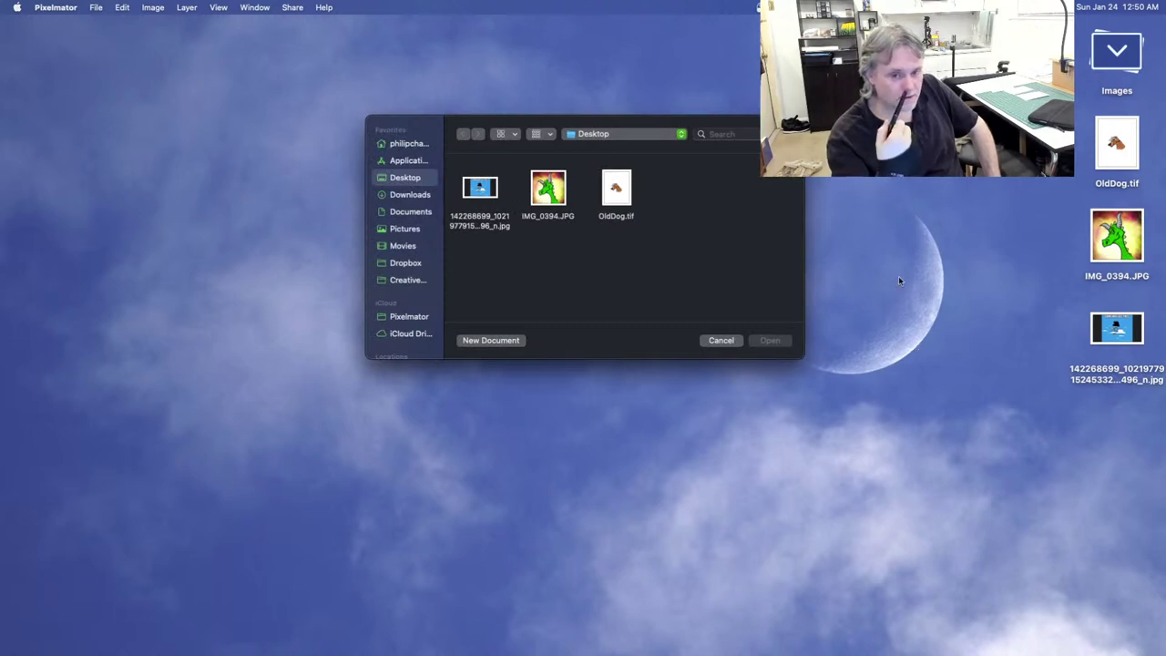
Step: Create a new 8 × 10 in document at 300 pixels/inch and widen its window on both sides
click(487, 340)
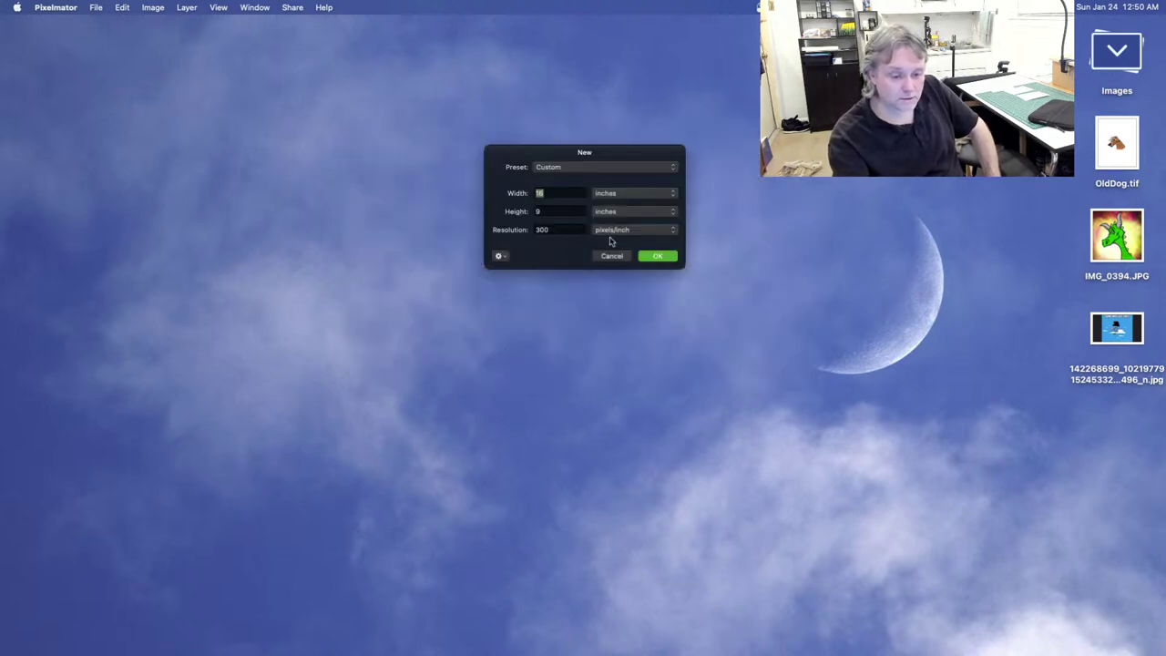
click(540, 193)
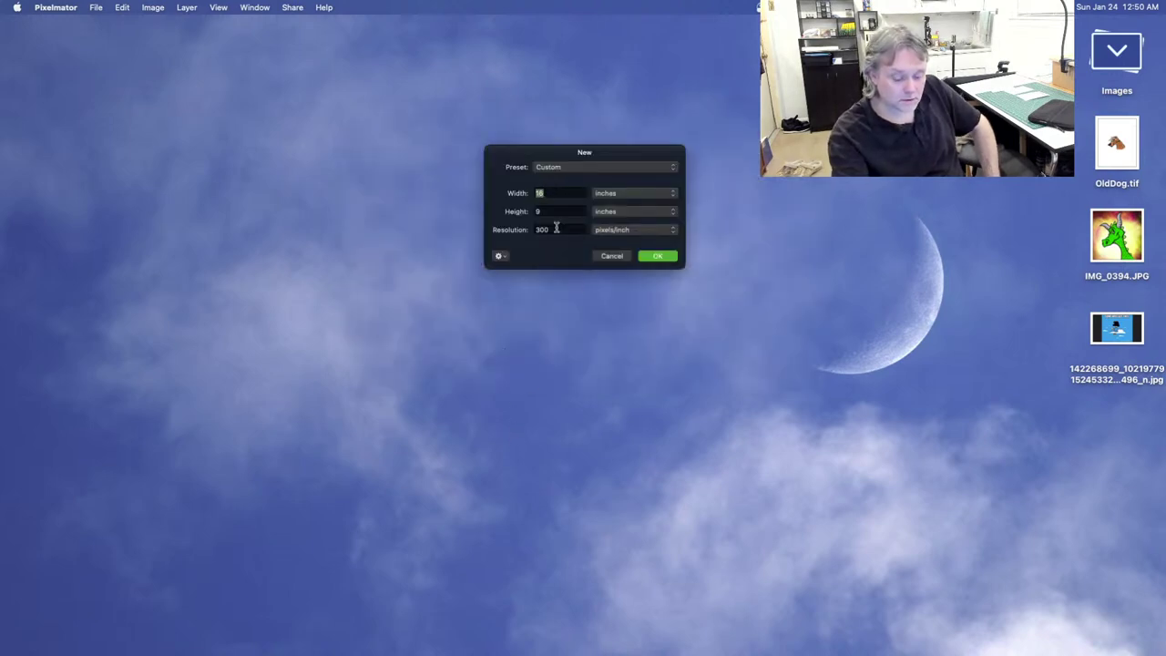
key(BackSpace)
key(BackSpace)
text(8)
click(549, 211)
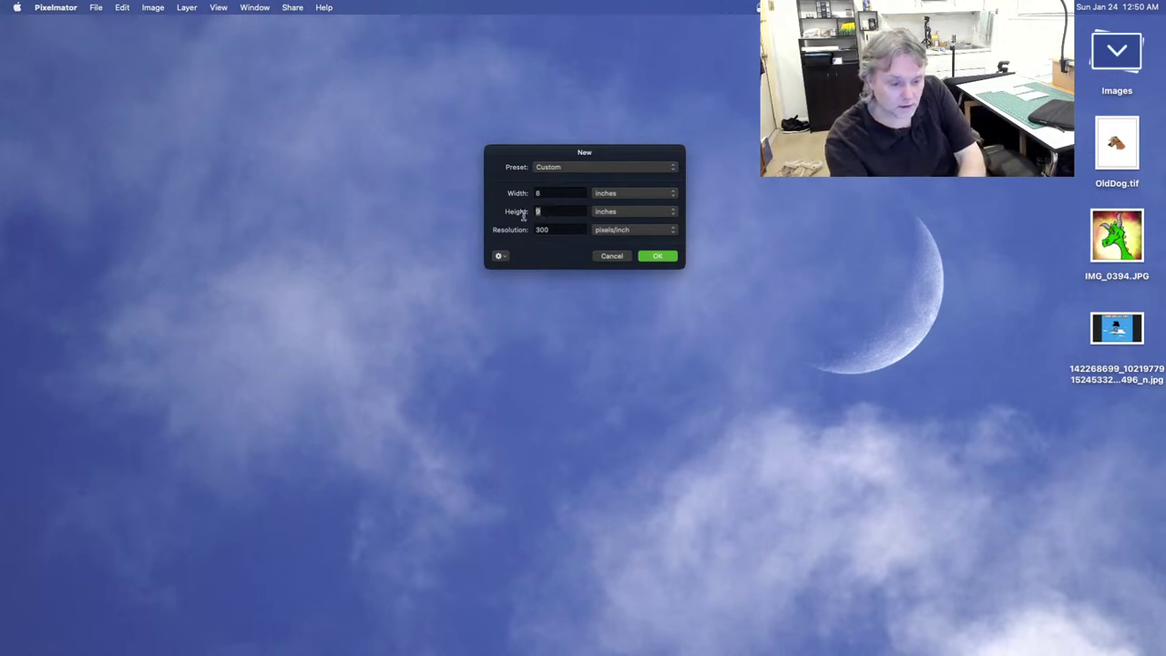
key(BackSpace)
text(10)
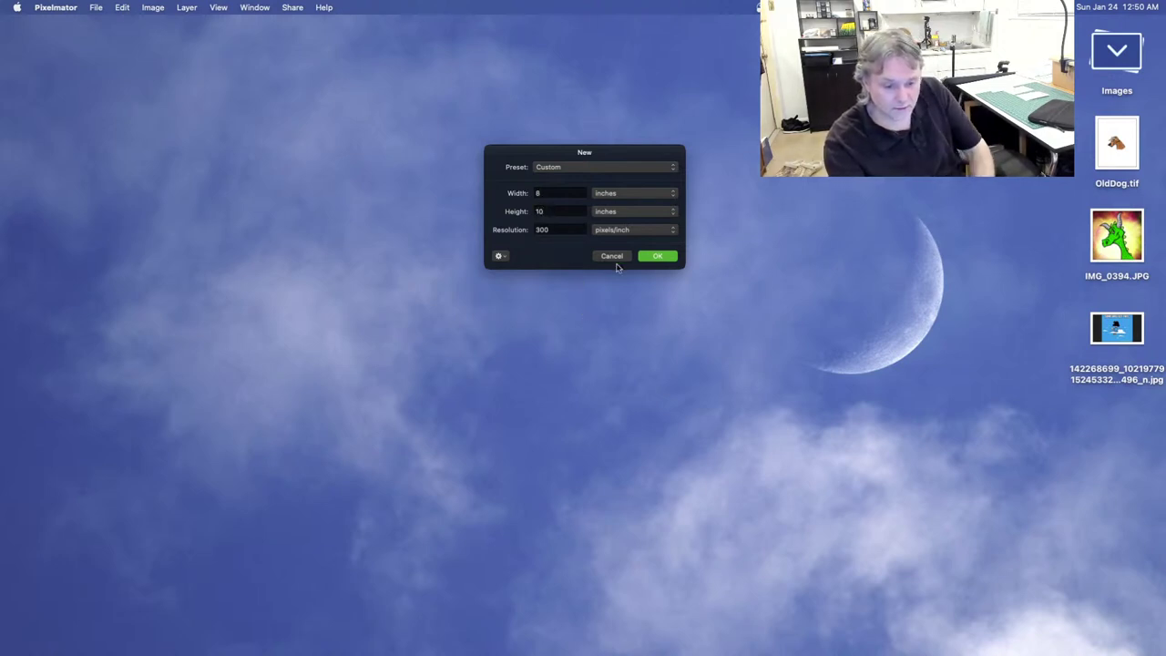
click(660, 257)
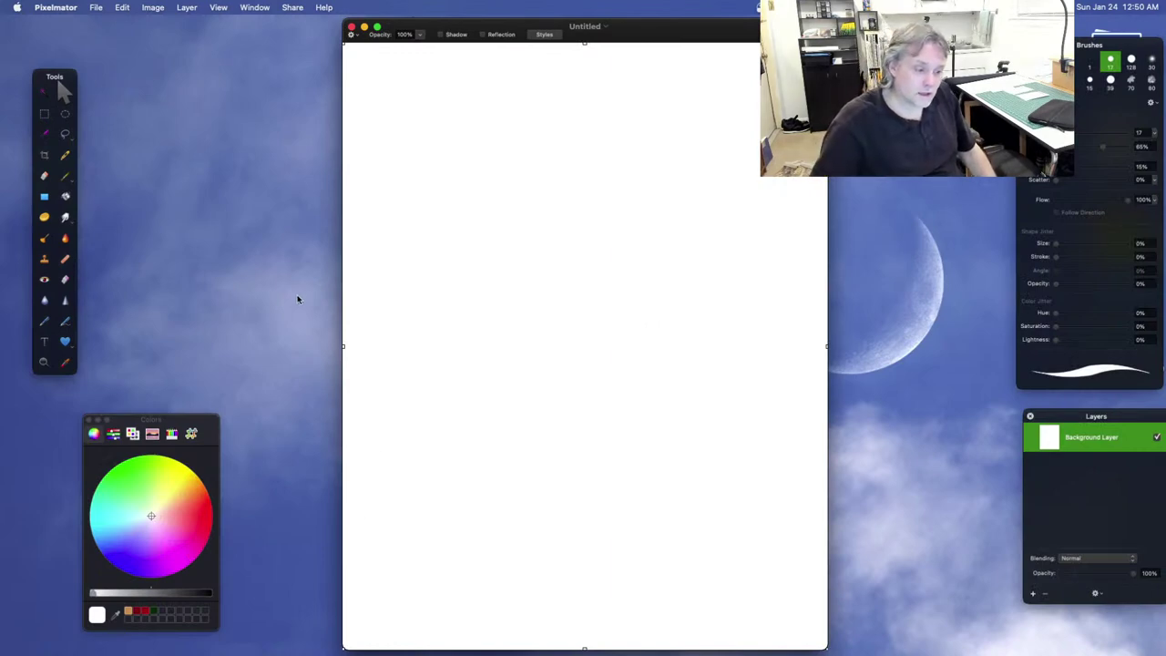
drag(342, 303, 159, 307)
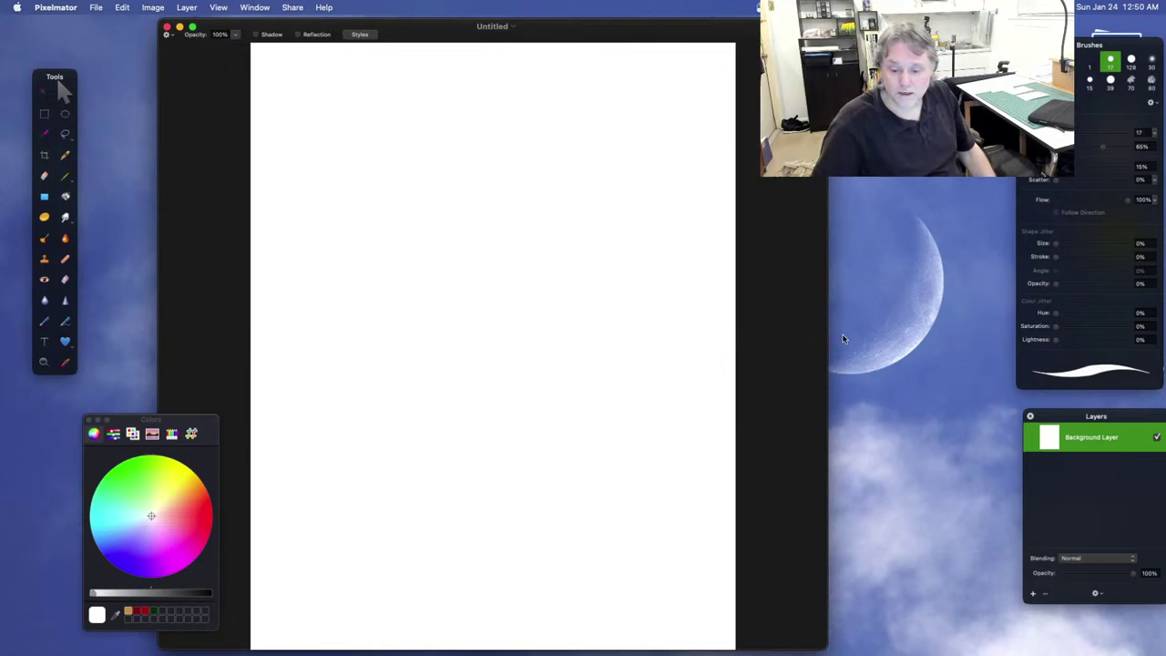
drag(827, 335, 902, 338)
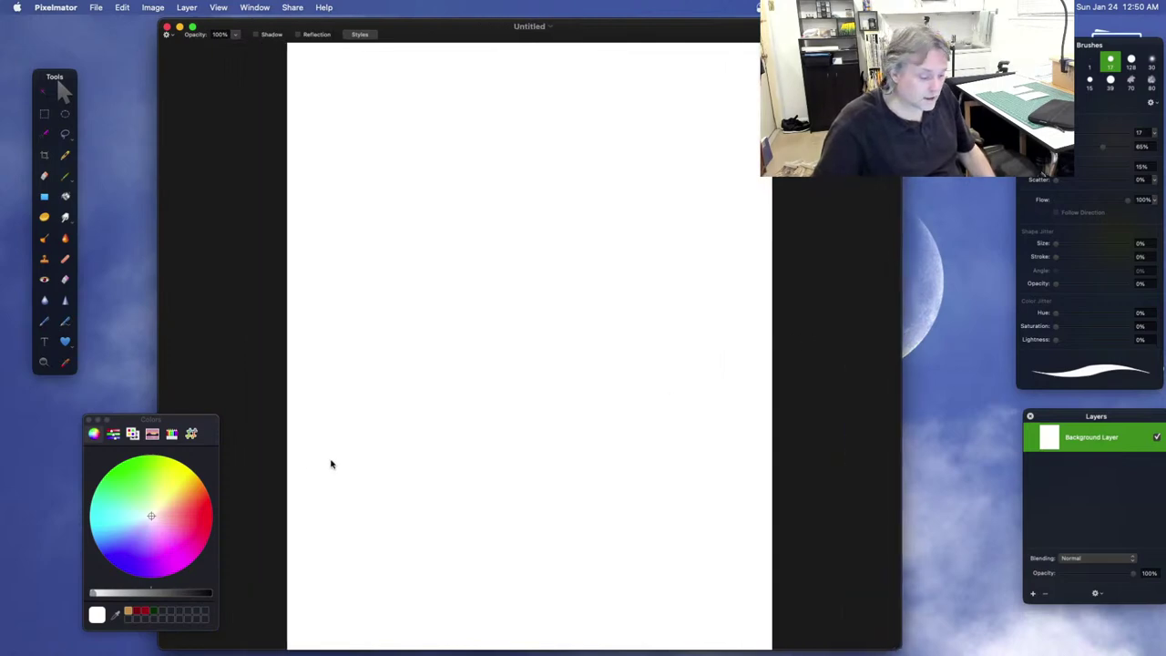
Step: Narrow the Colors panel, choose the Brush tool and set its paint colour to black
drag(219, 426, 165, 427)
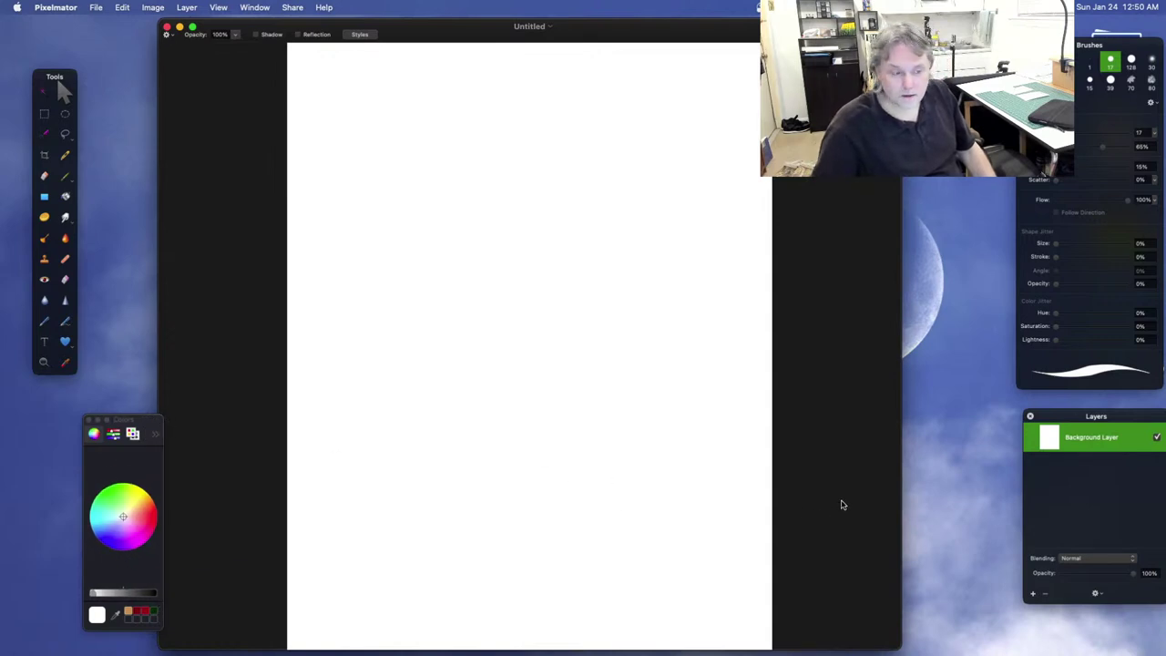
click(65, 176)
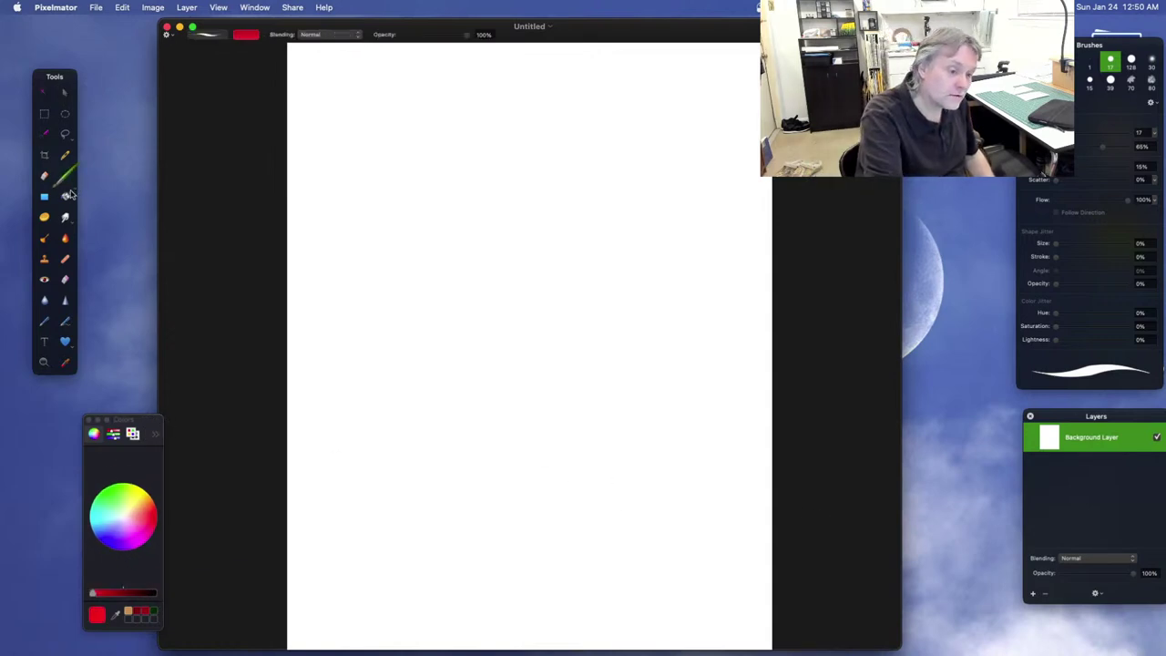
click(247, 34)
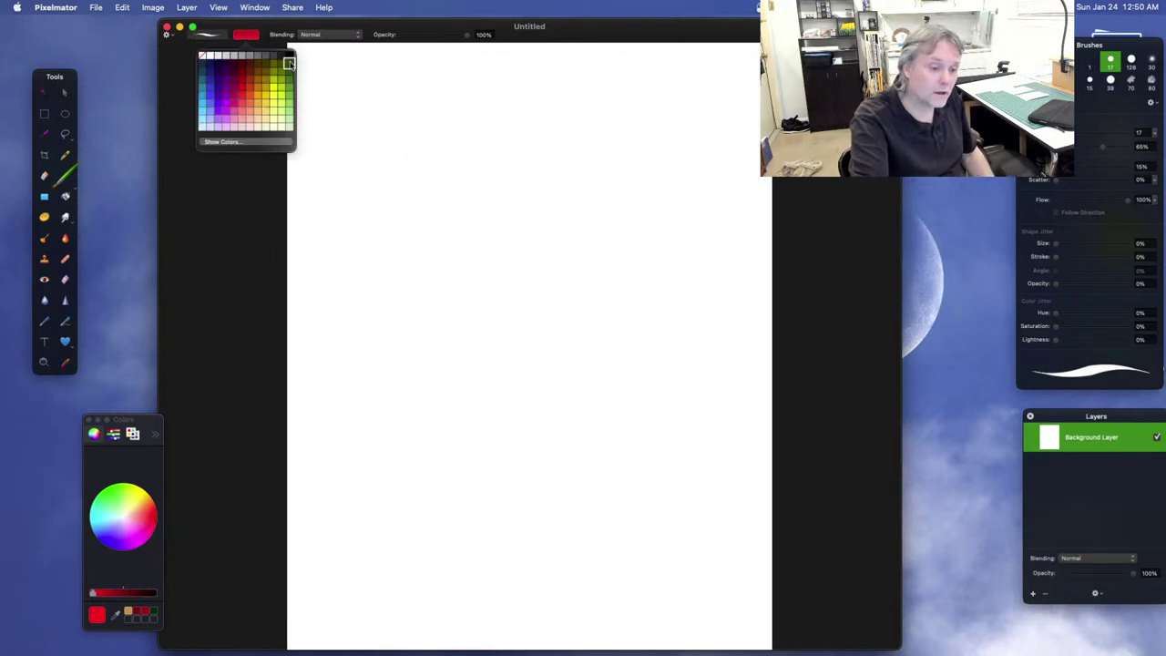
click(290, 55)
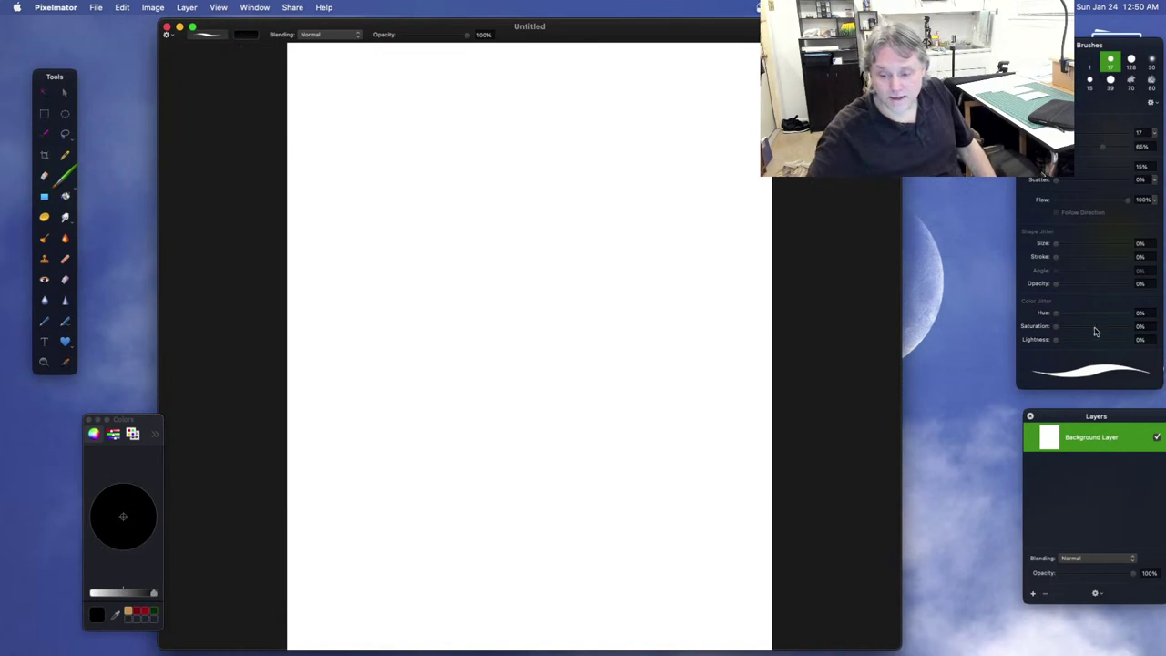
Step: Try the size 17 brush with four diagonal curved strokes across the canvas and undo all of them
mouse_move(660, 134)
mouse_down()
mouse_move(659, 170)
mouse_move(338, 535)
mouse_up()
mouse_move(672, 279)
mouse_down()
mouse_move(613, 372)
mouse_move(463, 456)
mouse_move(415, 552)
mouse_up()
mouse_move(403, 503)
mouse_down()
mouse_move(429, 453)
mouse_move(510, 371)
mouse_move(591, 342)
mouse_move(648, 233)
mouse_up()
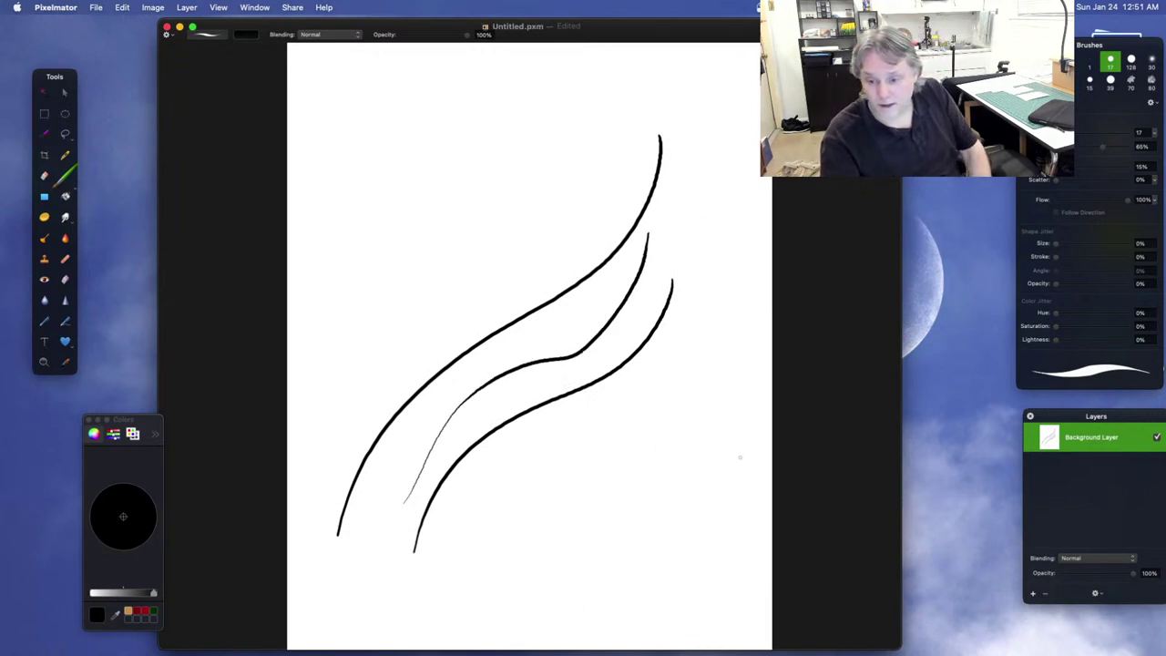
drag(700, 420, 572, 533)
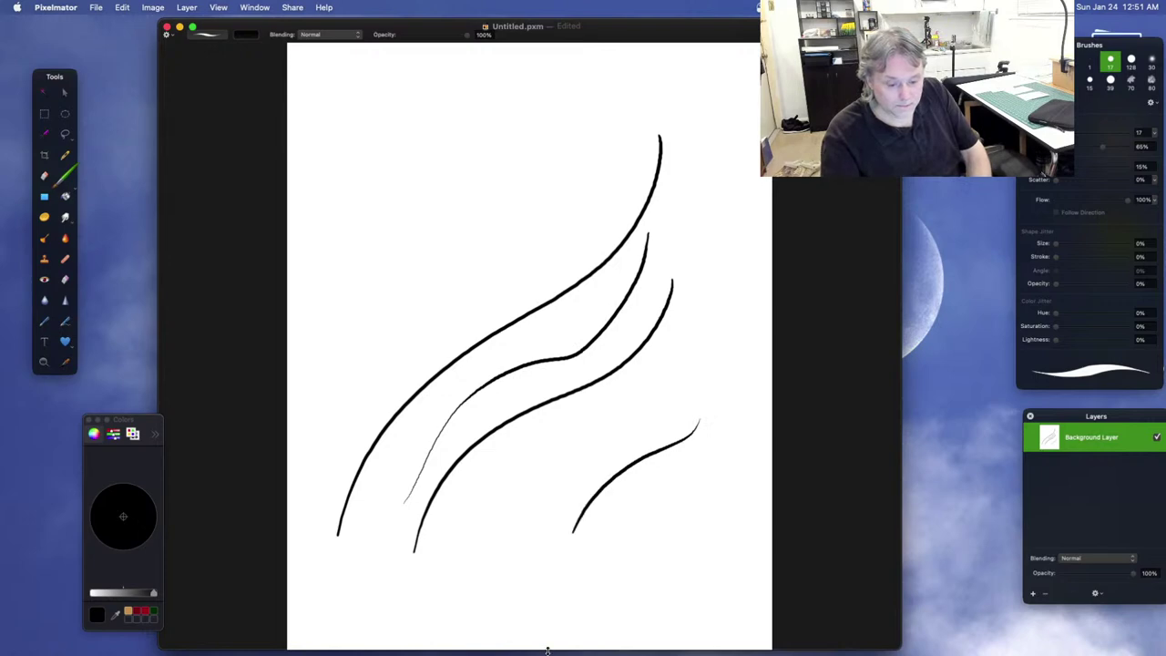
key(super+z)
key(super+z)
key(super+z)
key(super+z)
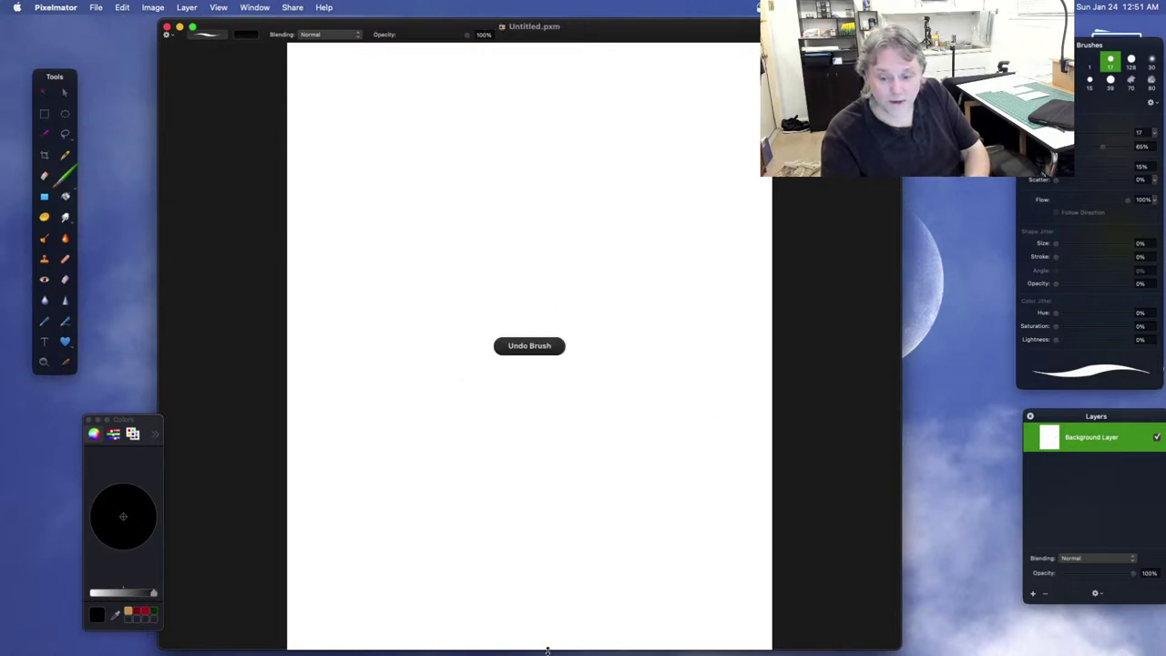
Step: Choose the size 63 brush, paint two long S-shaped strokes on the canvas and undo both
click(1081, 64)
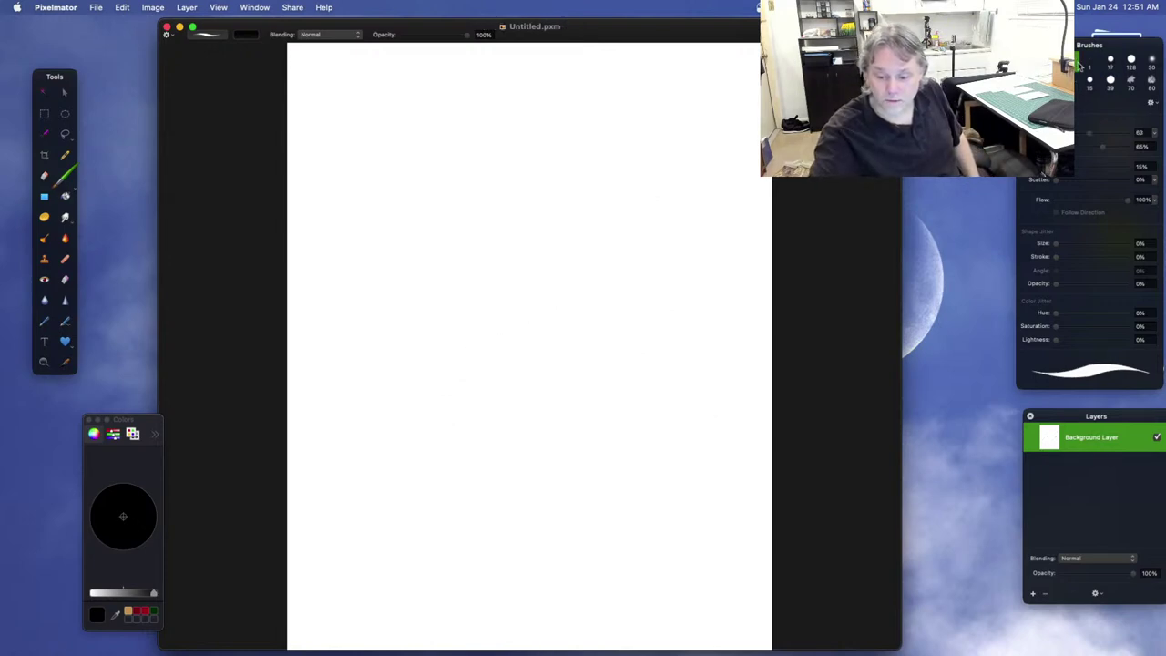
mouse_move(675, 210)
mouse_down()
mouse_move(619, 282)
mouse_move(425, 454)
mouse_up()
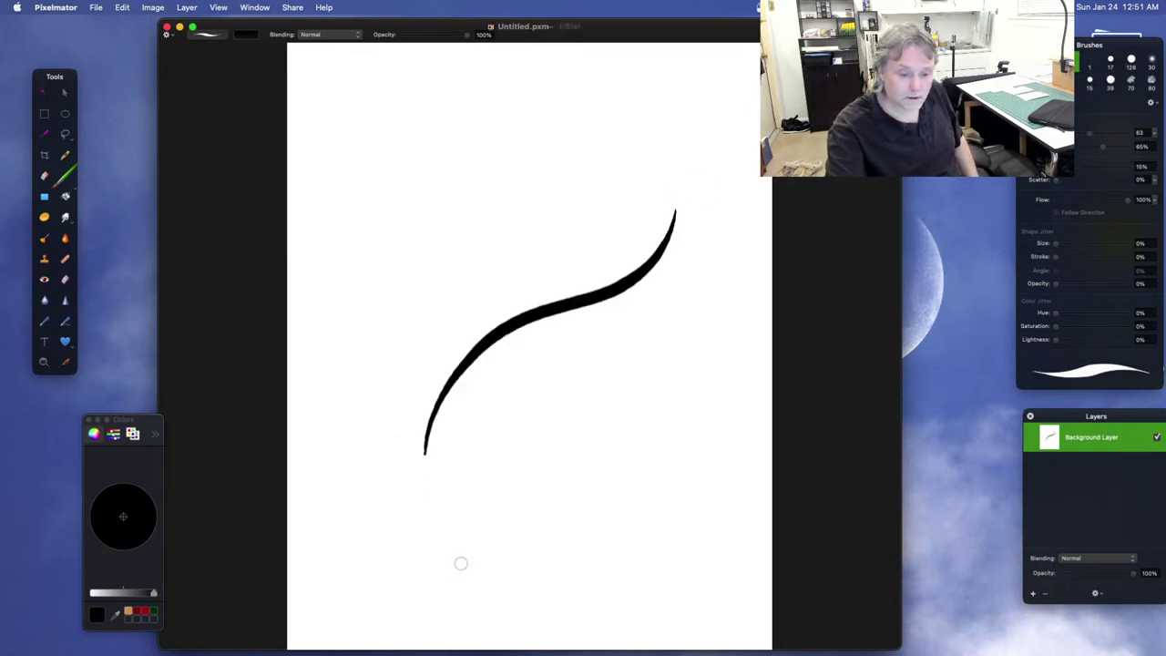
mouse_move(710, 288)
mouse_down()
mouse_move(570, 394)
mouse_move(438, 593)
mouse_up()
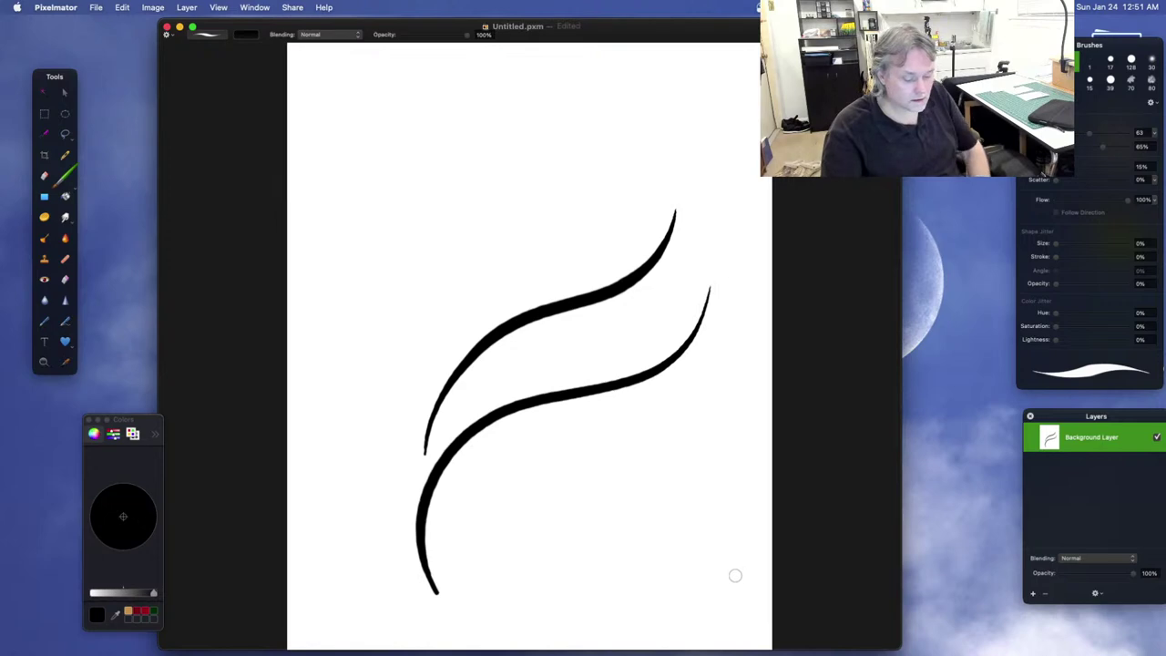
key(super+z)
key(super+z)
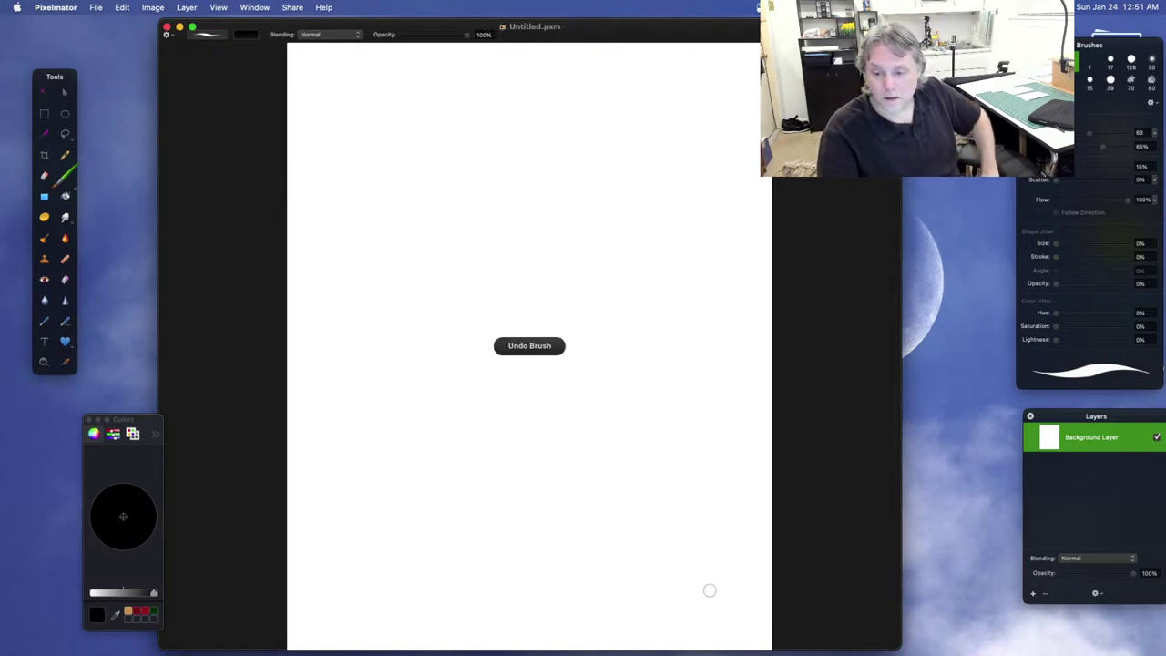
Step: Paint one long tapering curve with the brush at size 79 and undo it
mouse_move(573, 202)
mouse_down()
mouse_move(523, 251)
mouse_move(412, 318)
mouse_move(386, 497)
mouse_up()
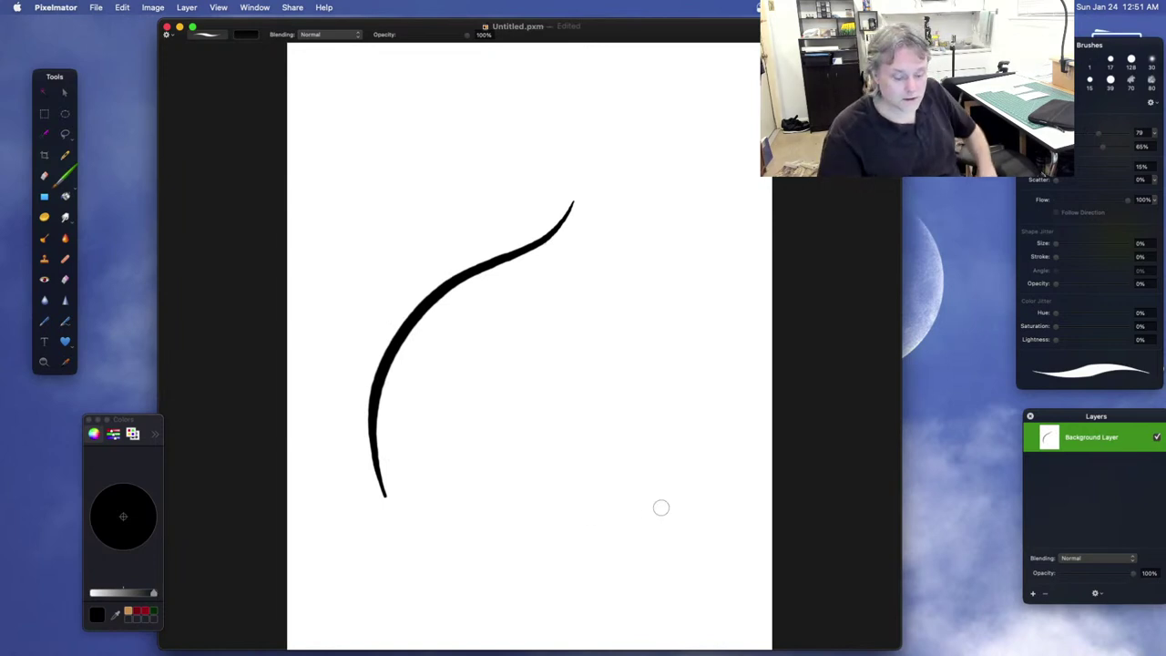
key(super+plus)
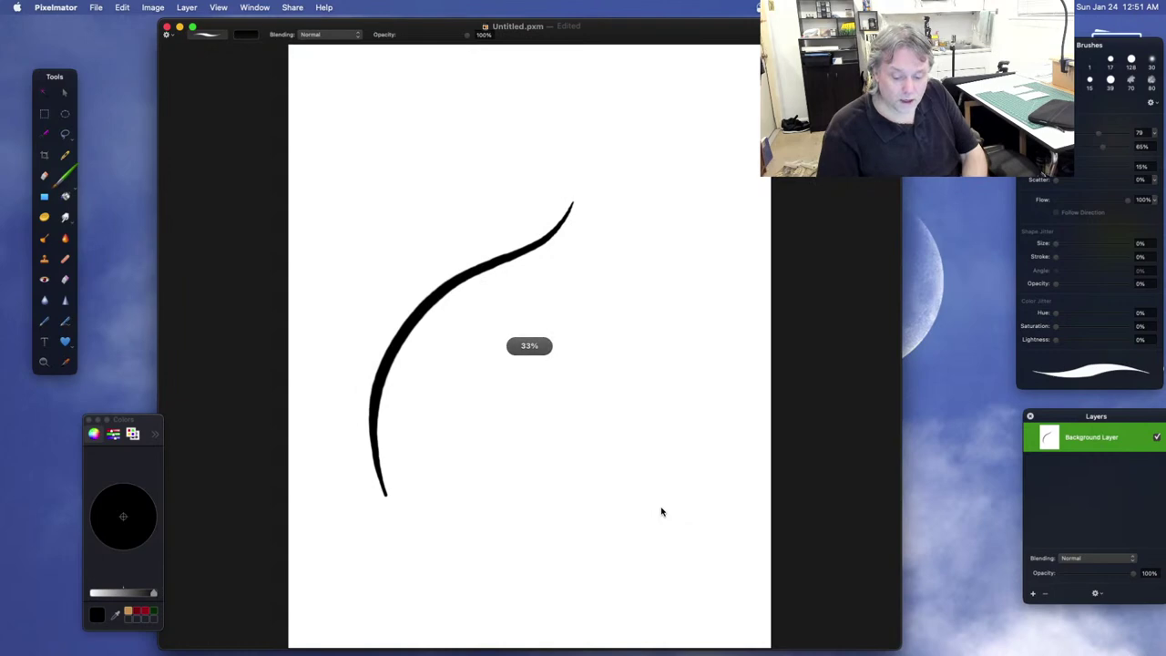
key(super+minus)
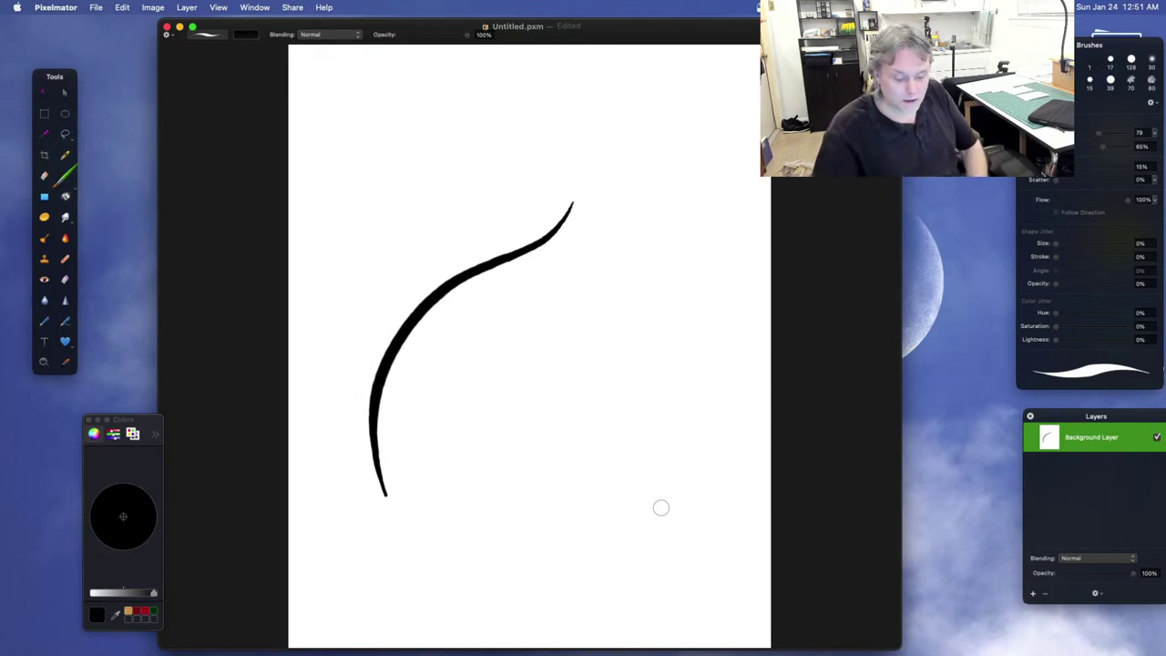
key(super+z)
Step: Paint three short diagonal dabs with the size 79 brush and undo them
drag(662, 278, 644, 311)
drag(651, 388, 630, 418)
drag(525, 431, 508, 450)
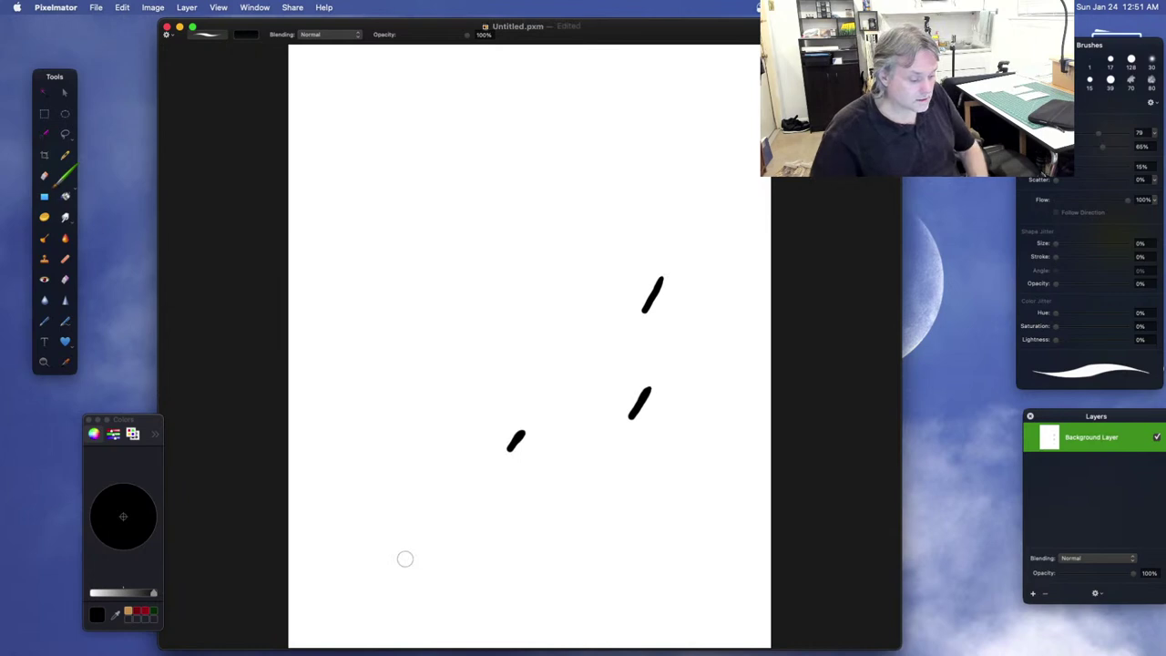
key(super+z)
key(super+z)
key(super+z)
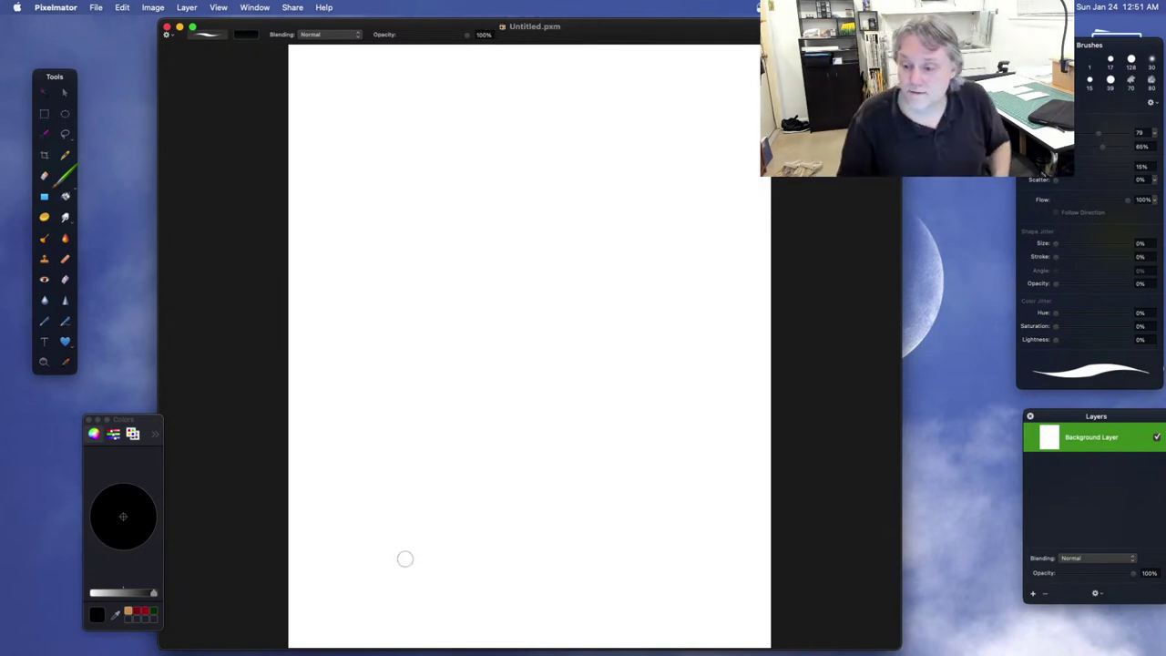
Step: Test the size 39 round brush and the size 30 scattered-dots brush with one stroke each, undoing both
click(1110, 81)
mouse_move(653, 226)
mouse_down()
mouse_move(494, 320)
mouse_move(416, 410)
mouse_up()
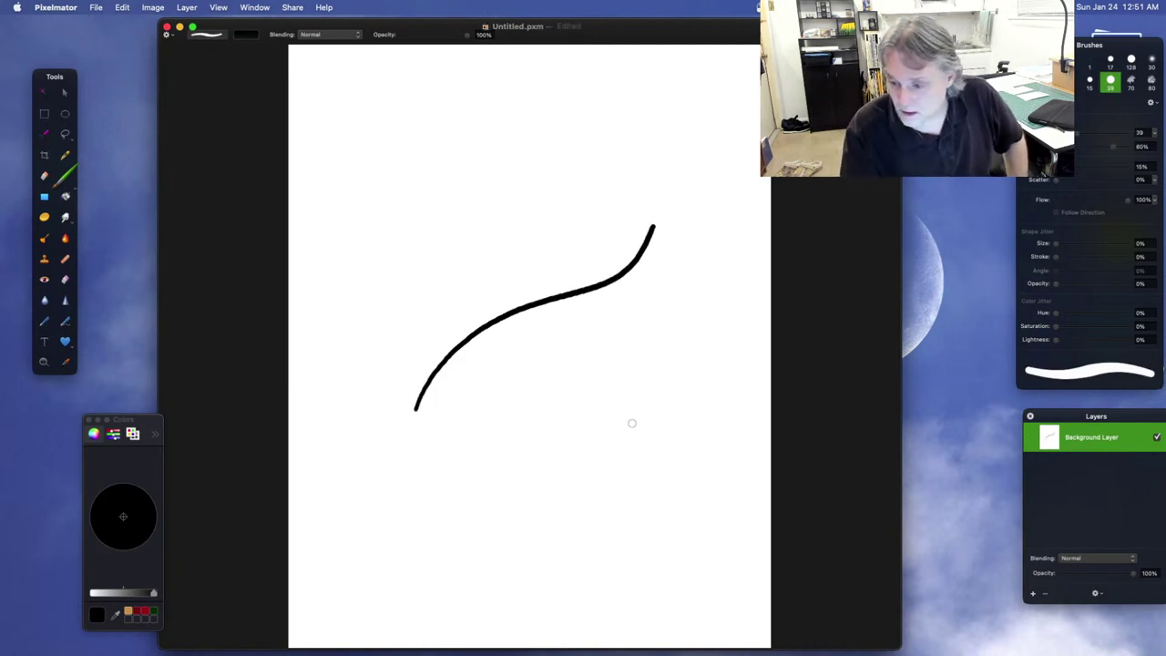
key(super+z)
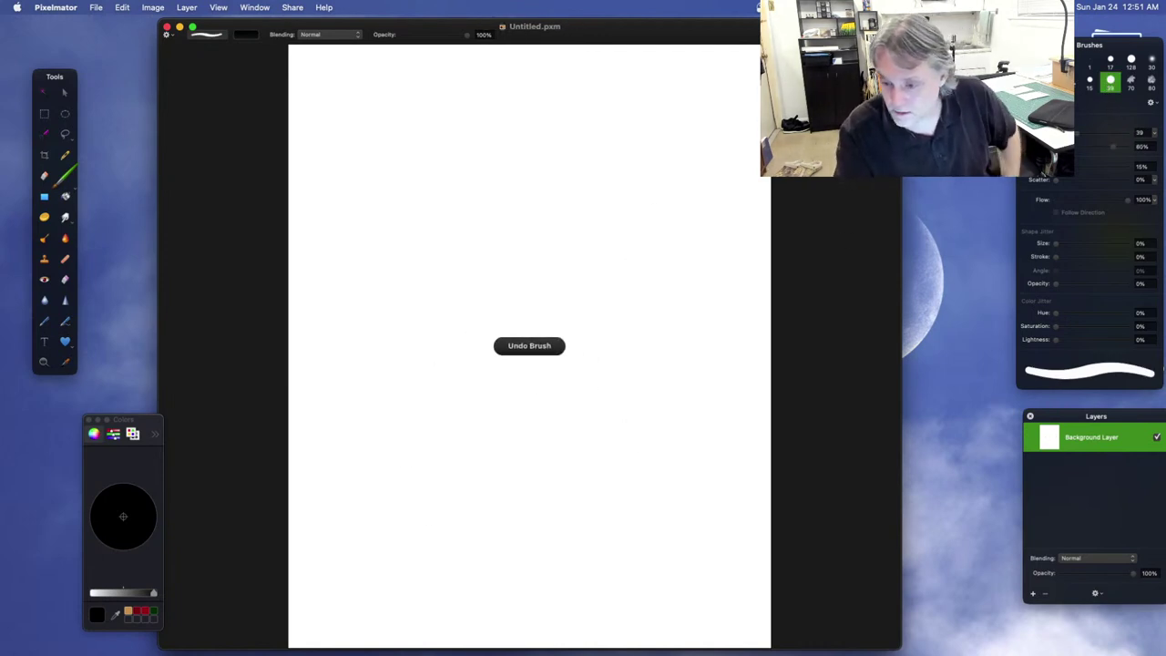
click(1070, 82)
mouse_move(645, 223)
mouse_down()
mouse_move(515, 320)
mouse_move(444, 470)
mouse_move(567, 455)
mouse_move(625, 497)
mouse_up()
key(super+z)
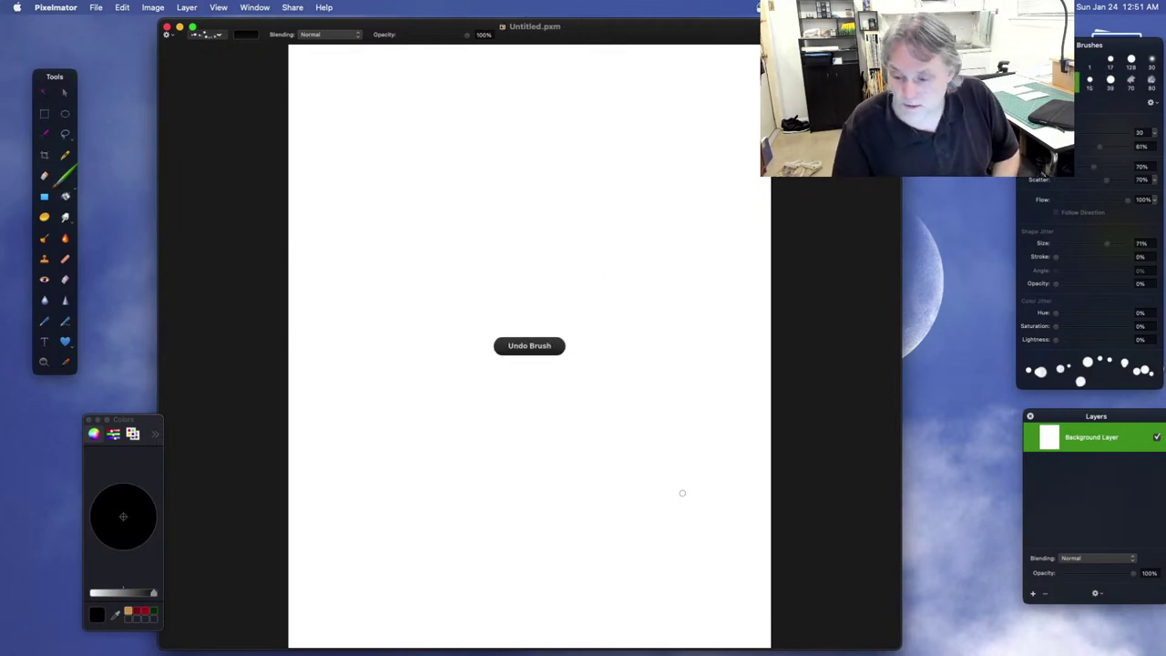
Step: Return to the size 79 tapered brush, paint a long looping line and a short wavy one, and undo both
click(1084, 89)
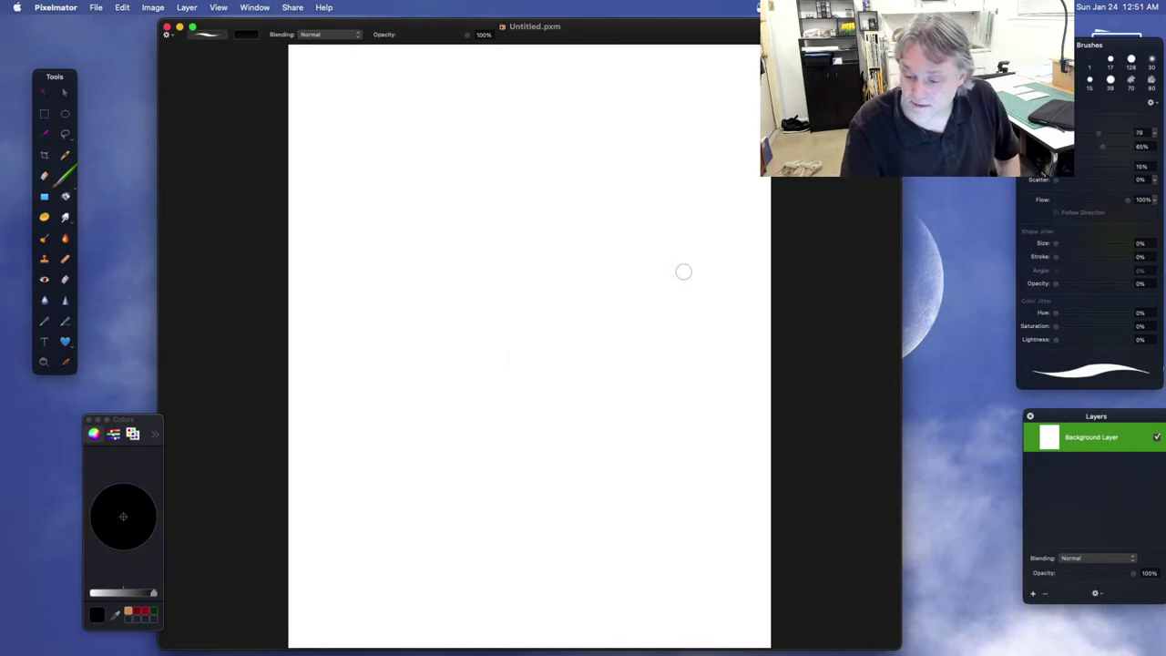
mouse_move(637, 109)
mouse_down()
mouse_move(483, 211)
mouse_move(436, 257)
mouse_move(411, 344)
mouse_move(455, 439)
mouse_move(453, 476)
mouse_move(421, 525)
mouse_move(401, 601)
mouse_move(486, 589)
mouse_move(523, 502)
mouse_move(507, 420)
mouse_move(526, 312)
mouse_move(576, 325)
mouse_up()
mouse_move(572, 392)
mouse_down()
mouse_move(606, 410)
mouse_move(668, 498)
mouse_up()
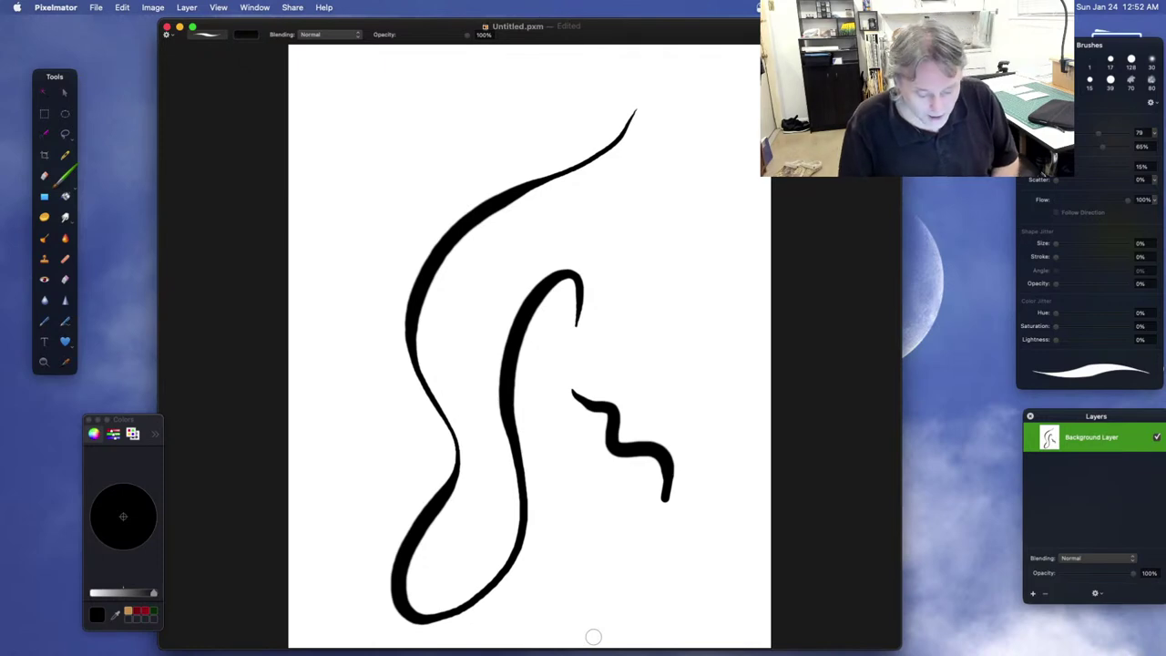
key(super+z)
key(super+z)
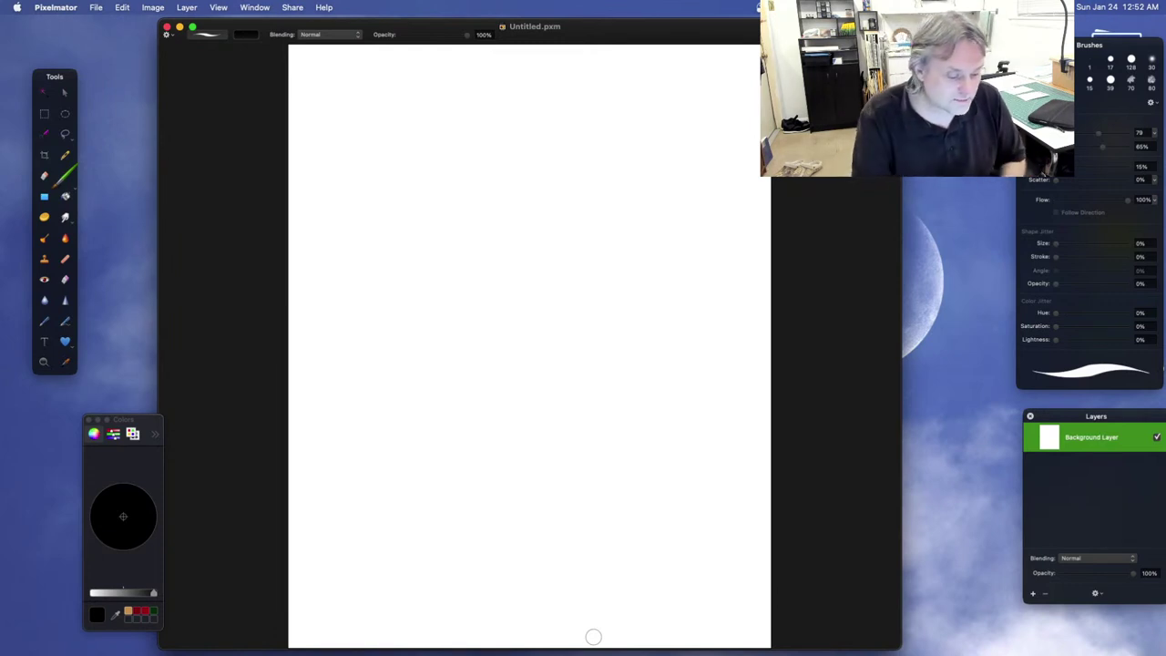
Step: Rearrange the workspace by widening the Colors panel and document window and moving the Brushes and Tools panels closer to the canvas
click(77, 577)
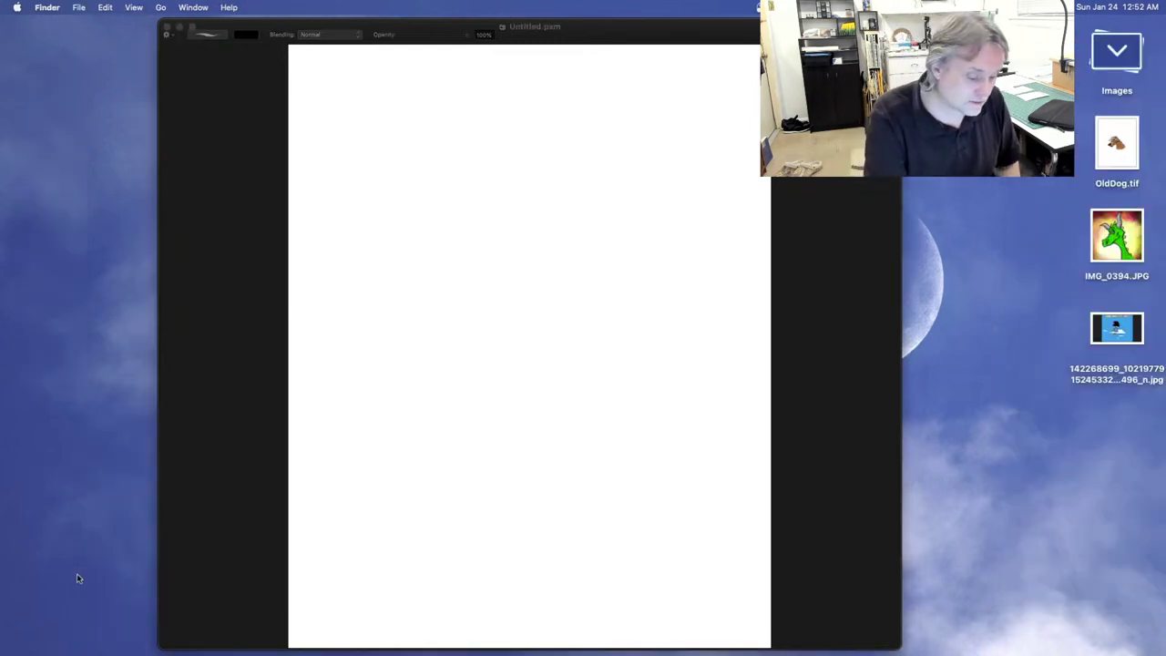
click(169, 517)
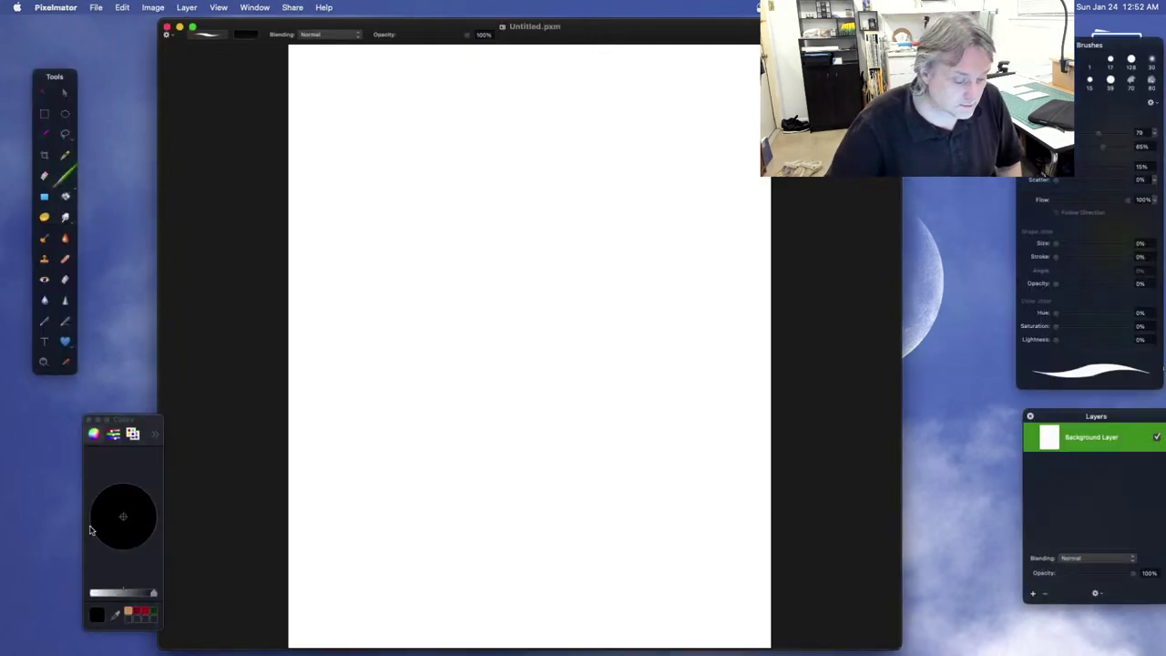
drag(82, 529, 12, 533)
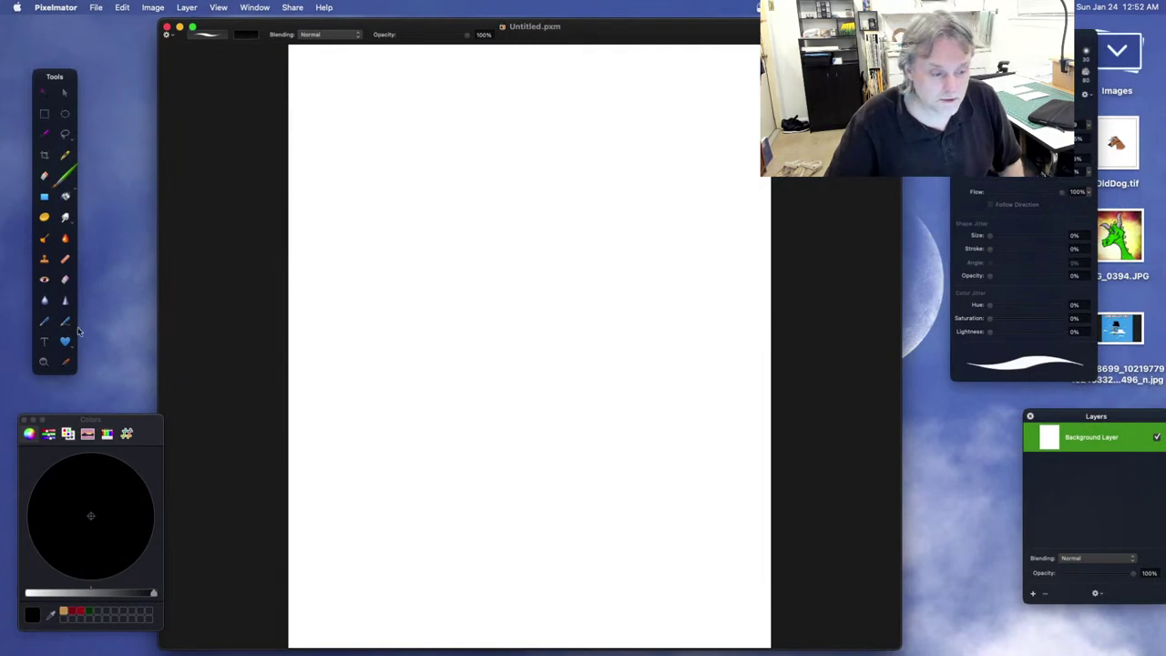
drag(138, 269, 105, 270)
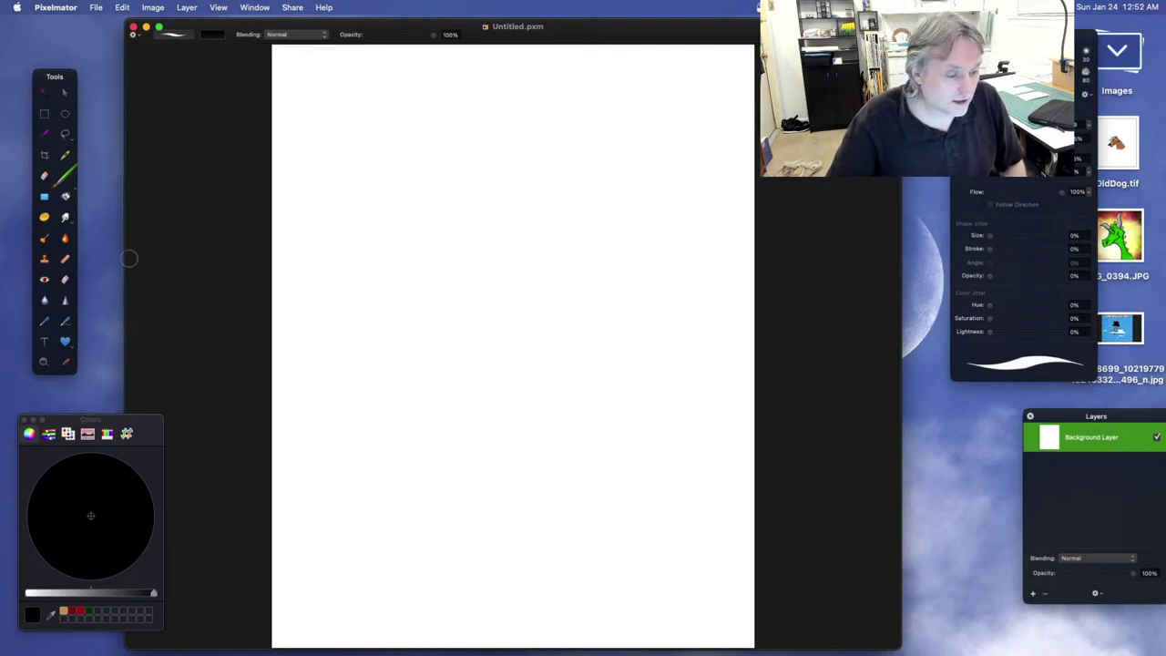
drag(74, 77, 108, 68)
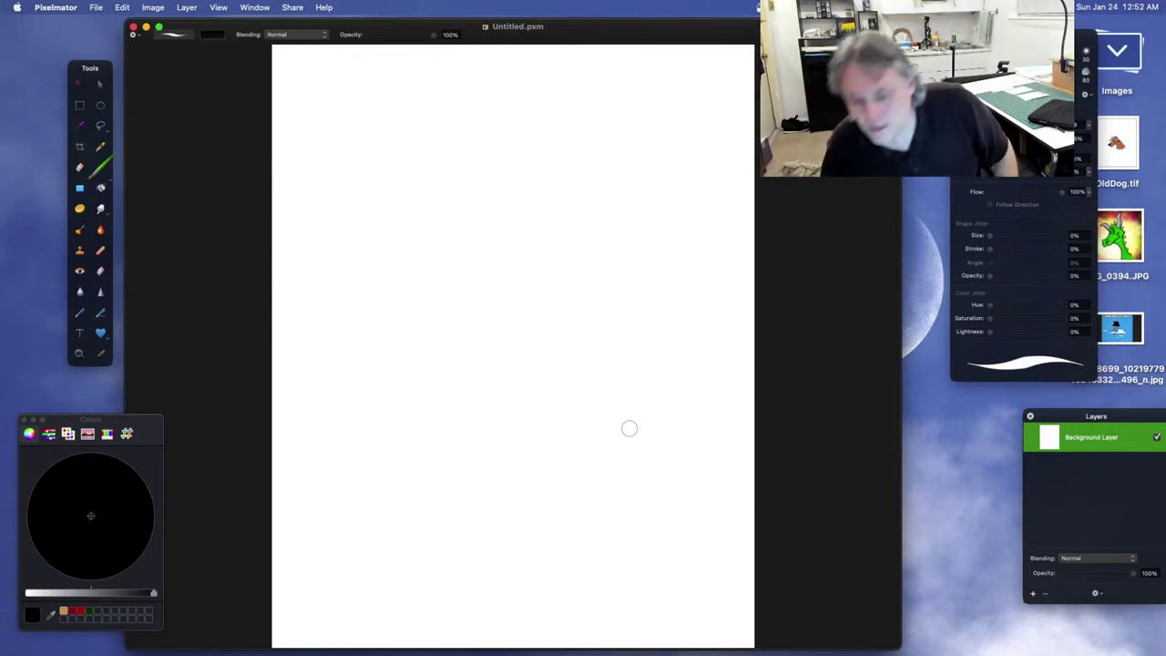
Step: Choose the scattered maple-leaf brush, paint a winding black stroke with it and undo the stroke
click(1021, 72)
mouse_move(670, 192)
mouse_down()
mouse_move(582, 285)
mouse_move(435, 364)
mouse_move(499, 411)
mouse_move(520, 533)
mouse_up()
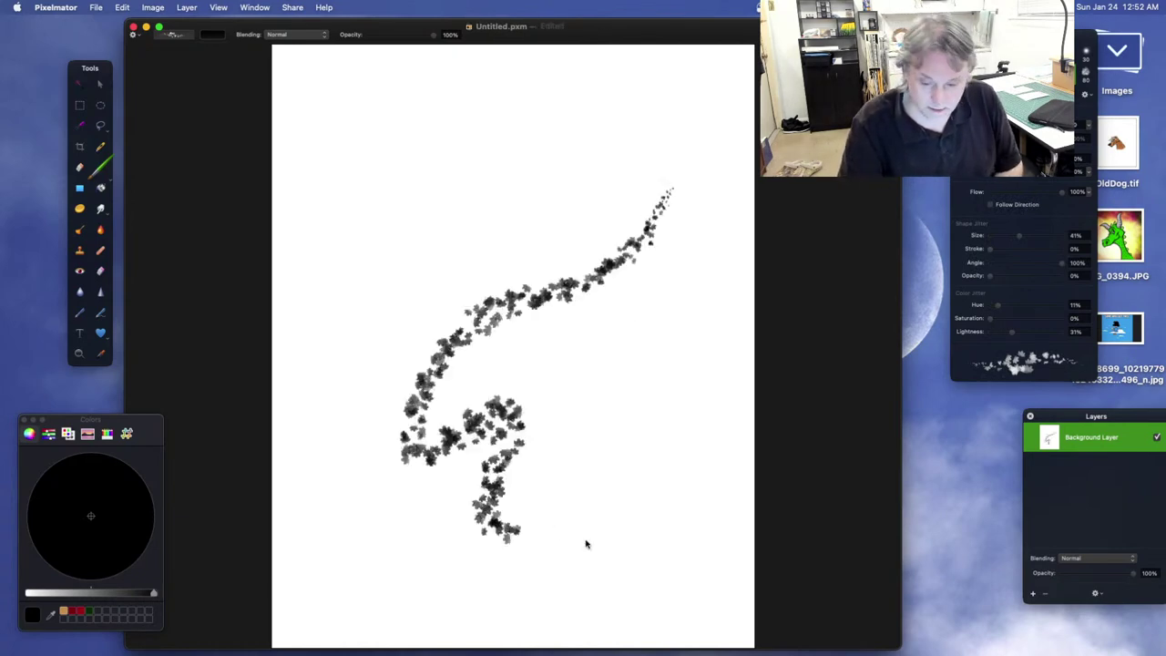
key(super+z)
Step: Set the brush colour to dark red, test it with two long brush strokes on the canvas and undo both
click(212, 34)
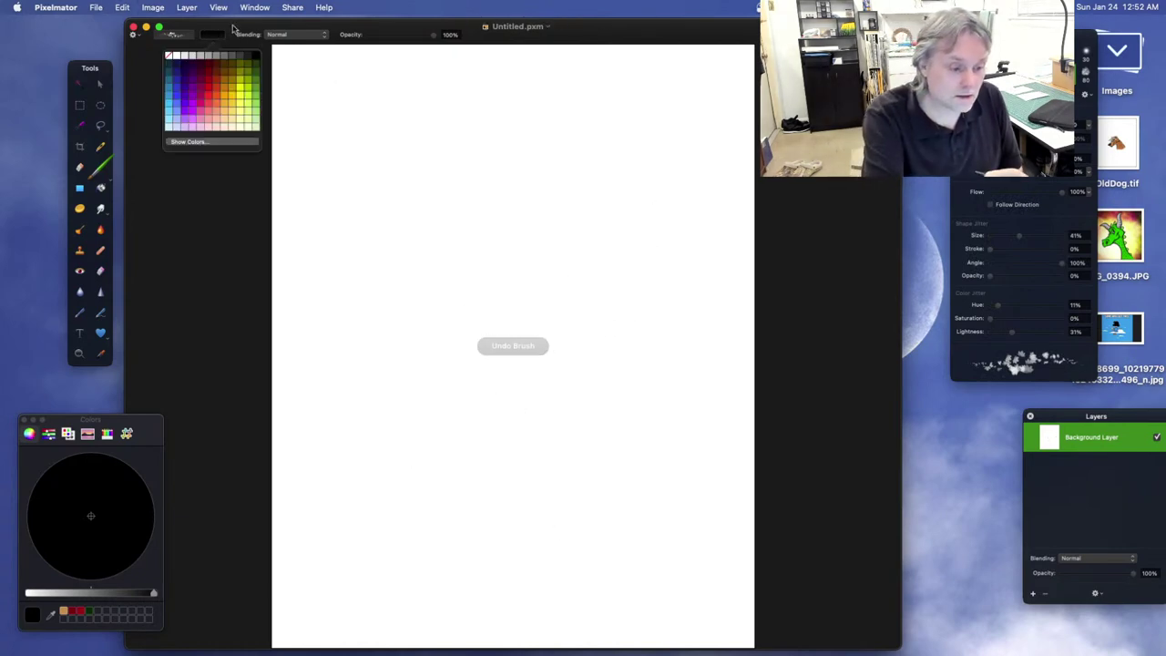
click(214, 73)
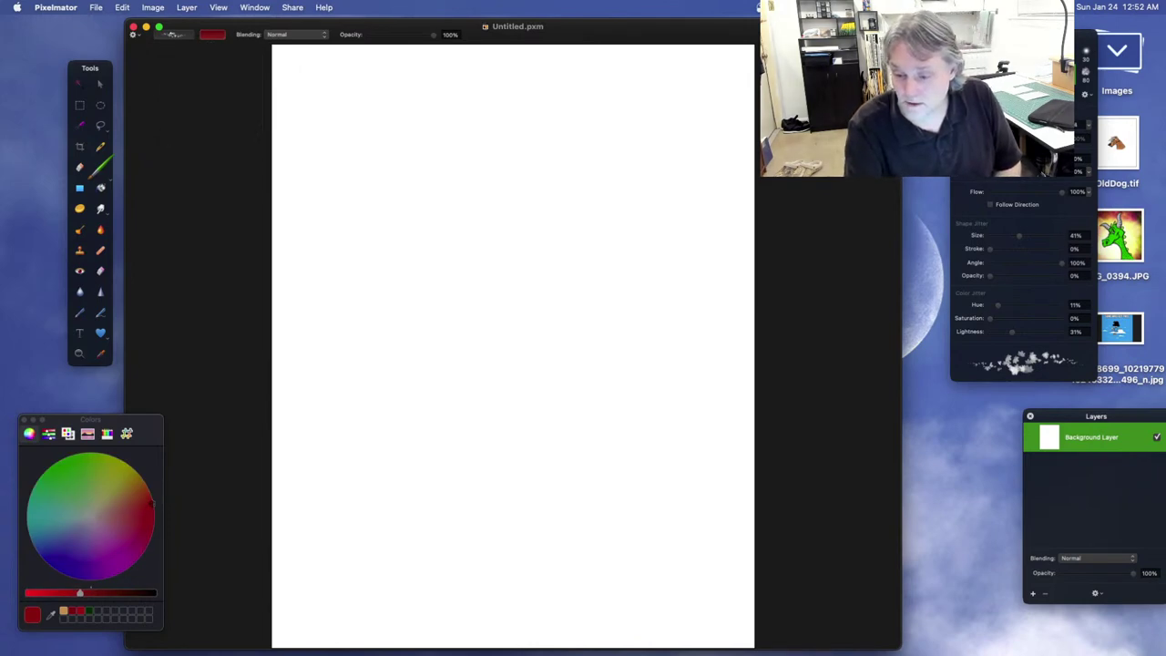
mouse_move(678, 125)
mouse_down()
mouse_move(429, 239)
mouse_move(455, 469)
mouse_move(578, 303)
mouse_move(667, 286)
mouse_up()
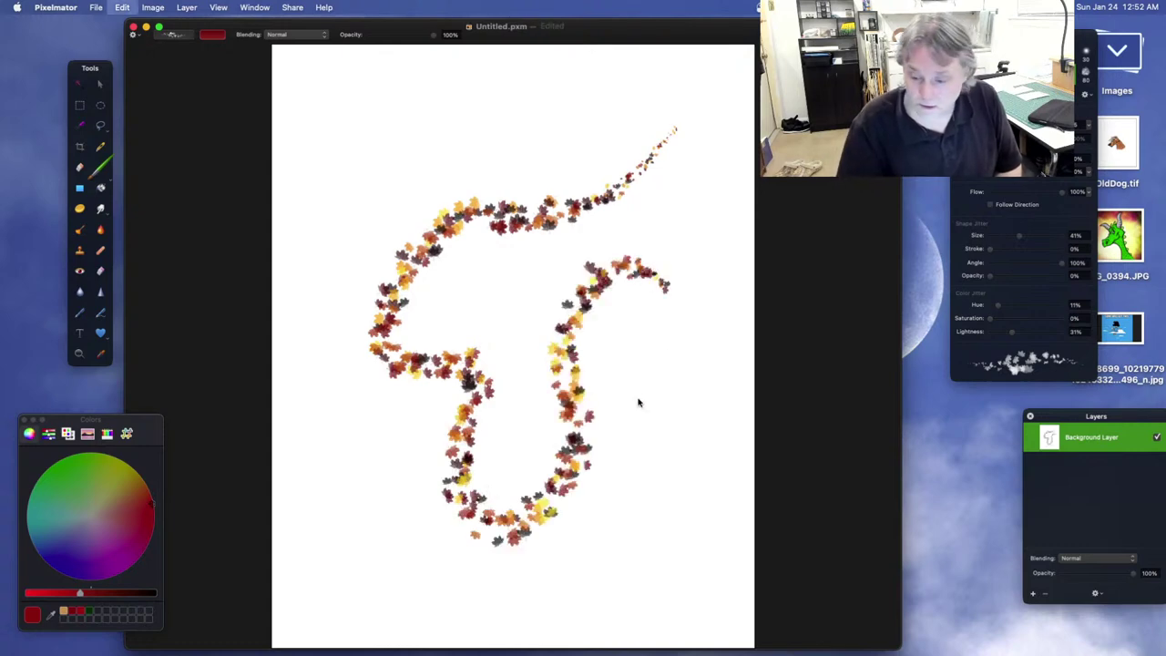
key(super+z)
mouse_move(608, 237)
mouse_down()
mouse_move(592, 332)
mouse_move(521, 510)
mouse_up()
key(super+z)
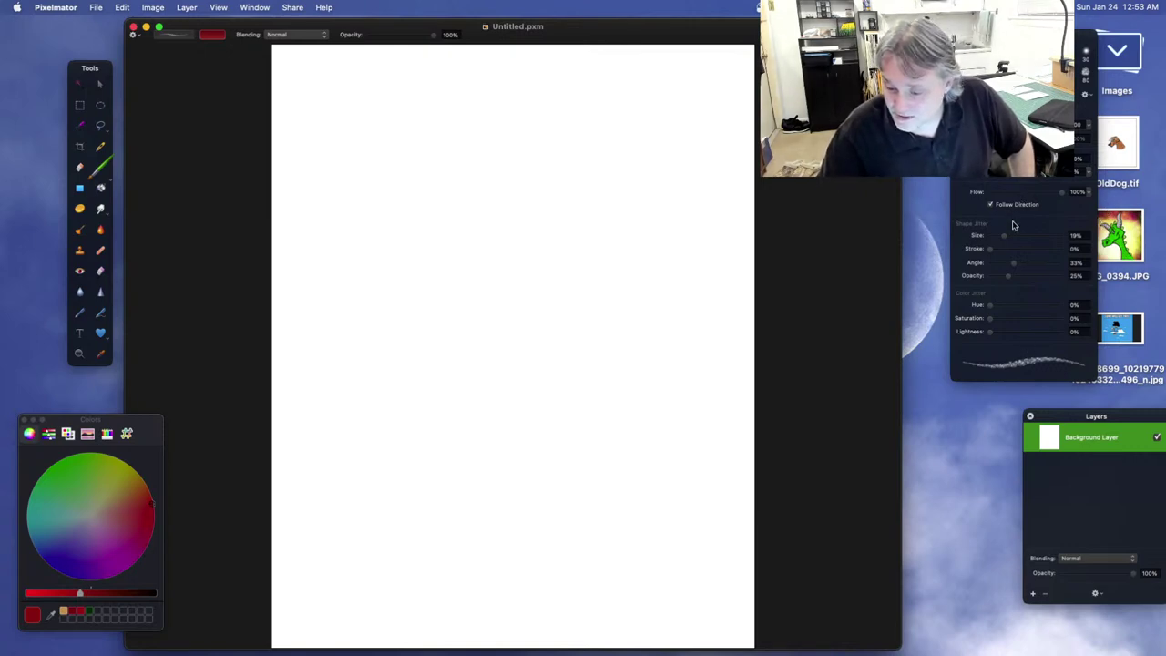
Step: Move the Brushes panel slightly down and switch it to the Grunge brush collection
drag(1055, 379, 1055, 402)
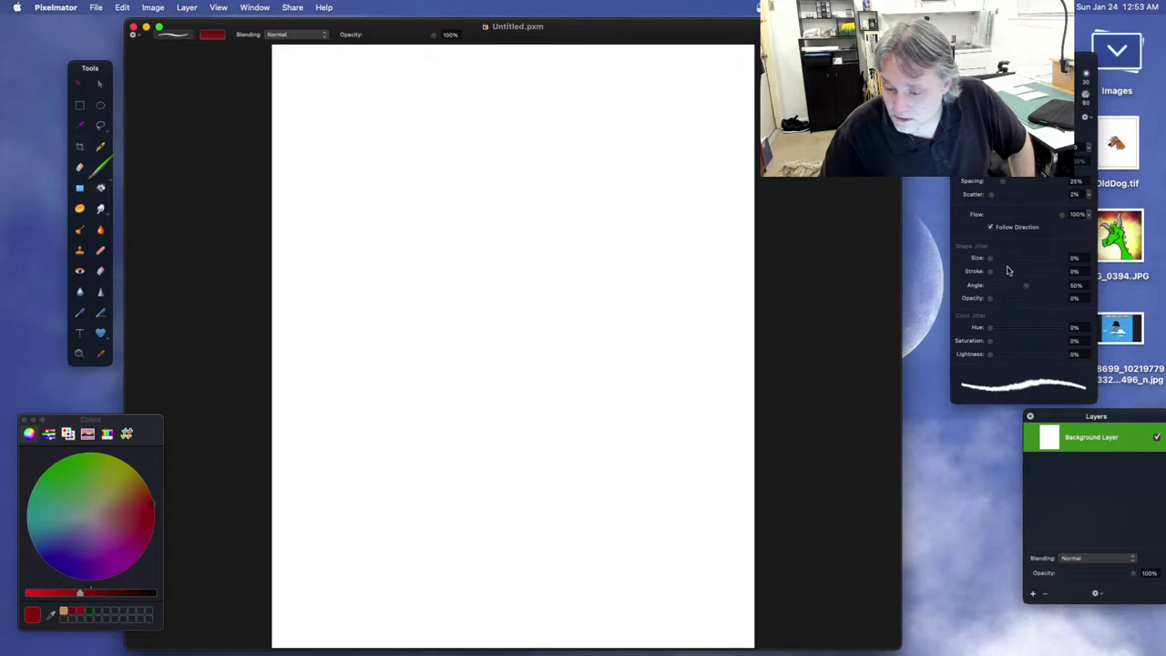
drag(1012, 60, 1012, 59)
click(1086, 118)
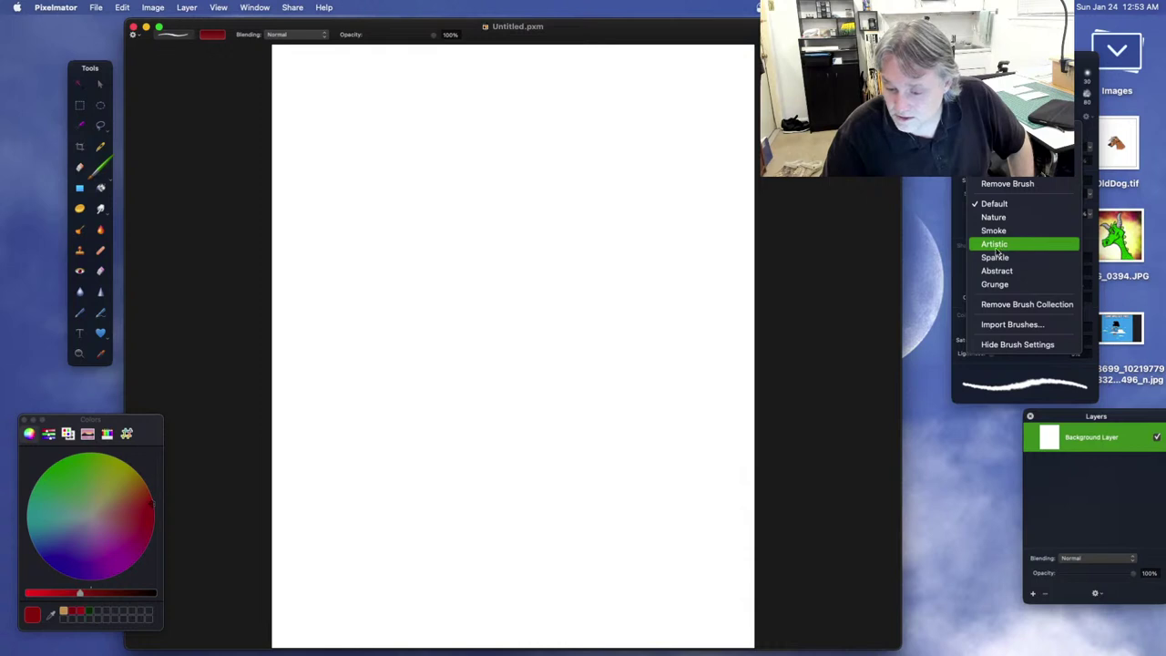
click(995, 283)
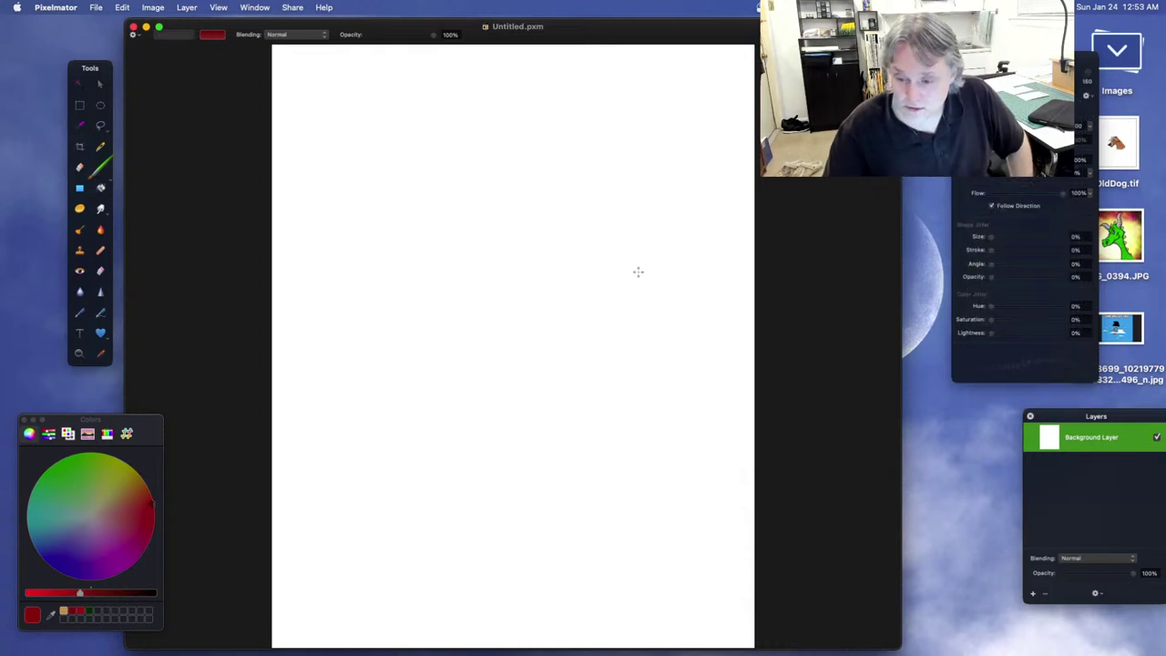
Step: Try a Grunge brush with a long dark red stroke, set the brush colour to black, paint another long stroke and undo both
mouse_move(663, 173)
mouse_down()
mouse_move(546, 258)
mouse_move(429, 465)
mouse_up()
key(super+z)
click(212, 33)
click(255, 55)
mouse_move(463, 137)
mouse_down()
mouse_move(439, 199)
mouse_move(326, 301)
mouse_move(404, 424)
mouse_up()
key(super+z)
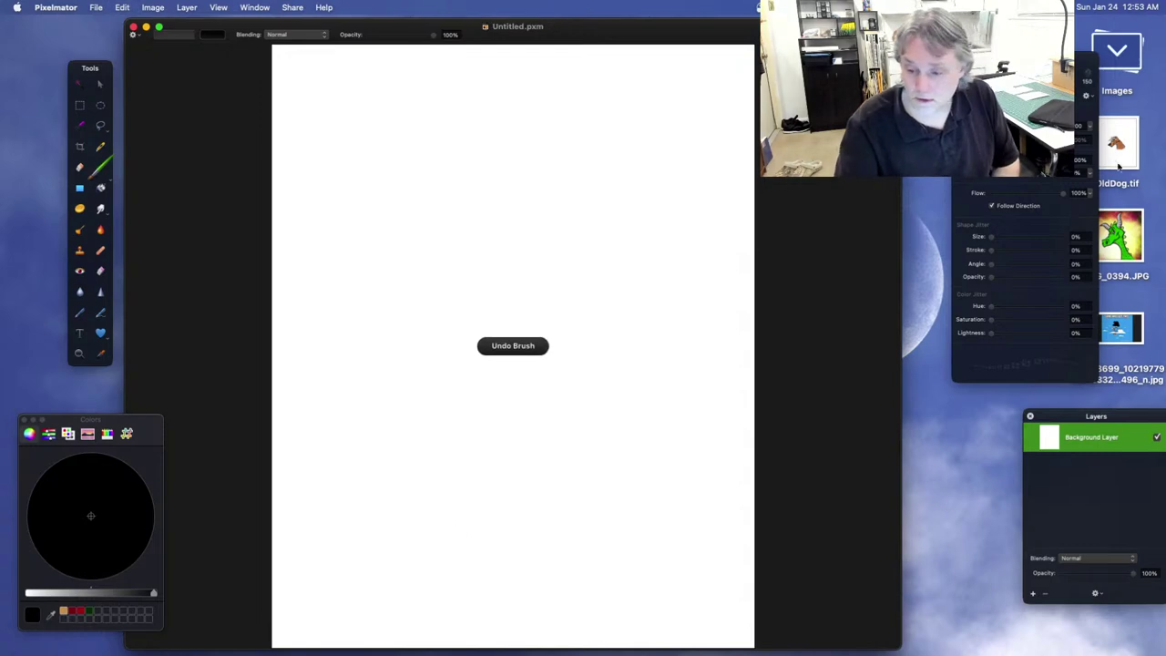
Step: Choose the brick-wall brush from the Grunge collection, cover part of the canvas with rows of bricks and undo the painting
click(1091, 109)
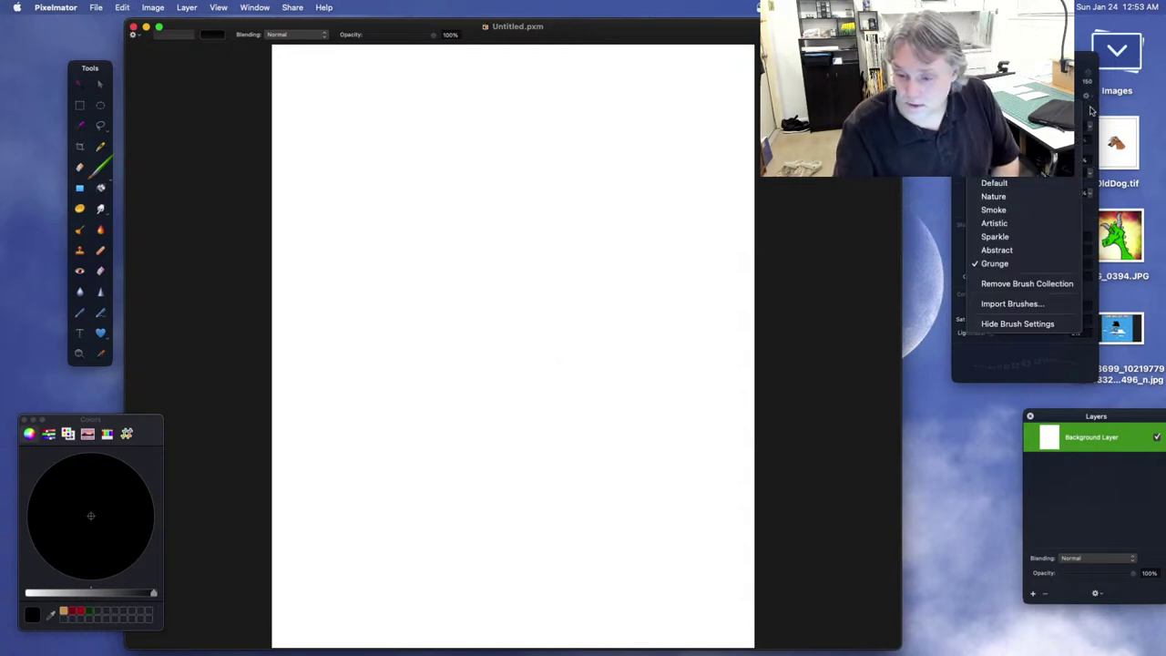
click(1048, 80)
mouse_move(624, 222)
mouse_down()
mouse_move(571, 288)
mouse_move(506, 428)
mouse_move(467, 428)
mouse_move(356, 492)
mouse_move(677, 503)
mouse_move(682, 559)
mouse_move(652, 548)
mouse_move(347, 552)
mouse_move(344, 604)
mouse_move(736, 612)
mouse_up()
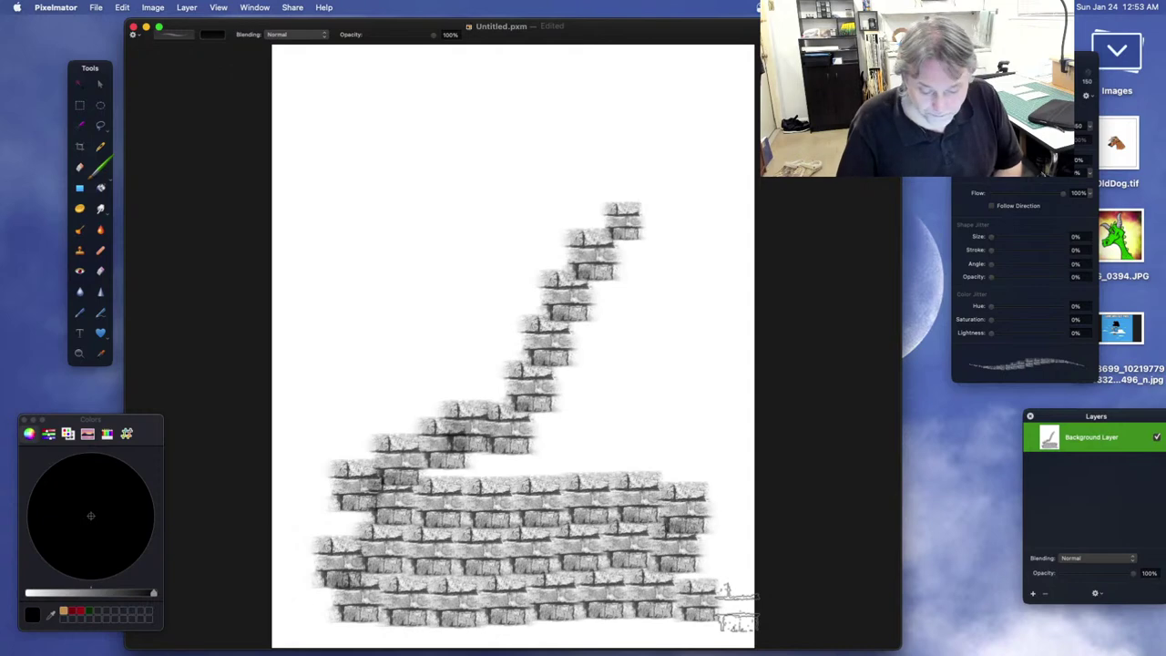
key(super+z)
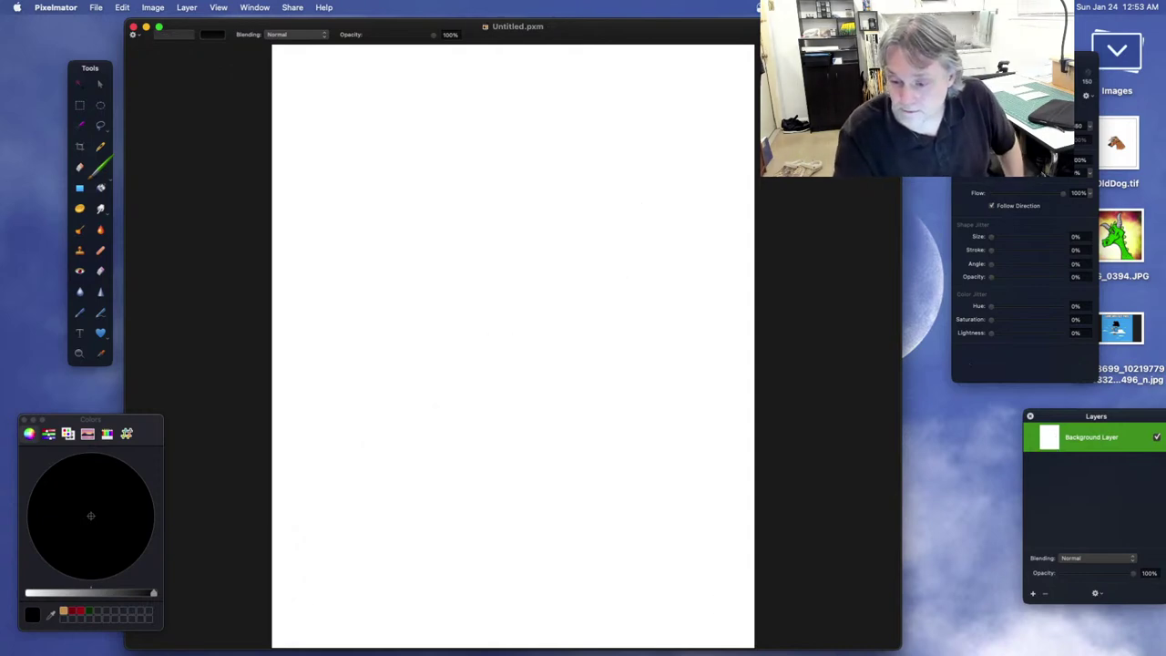
key(super+z)
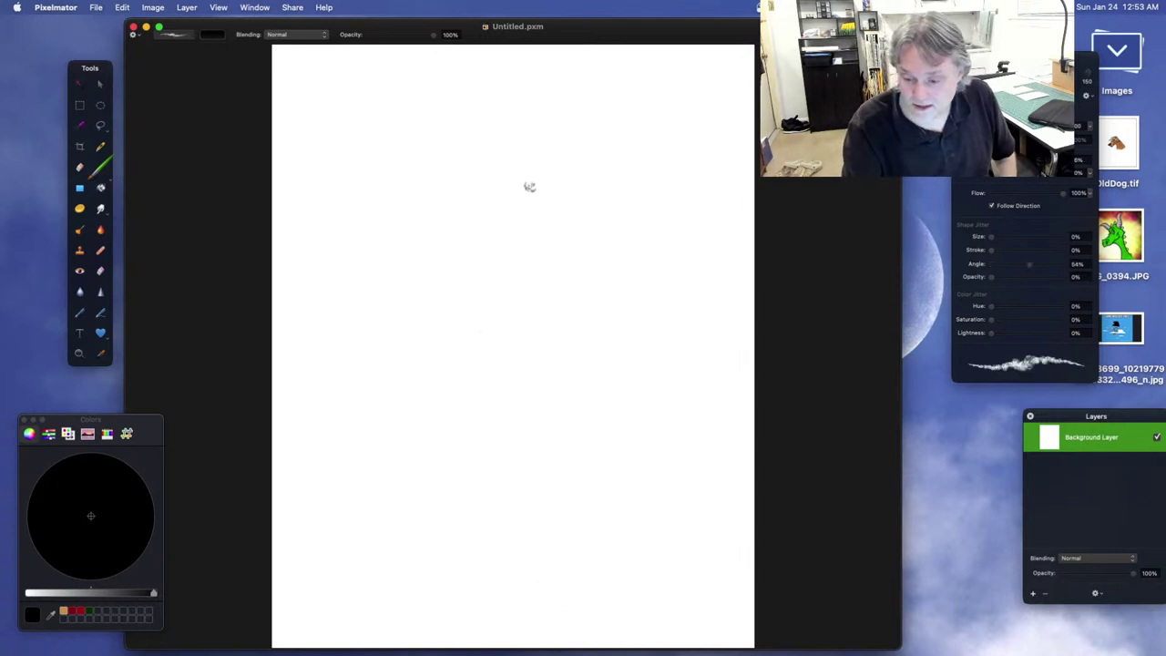
Step: Test the rough cloudy Grunge brush with two black strokes down the middle of the canvas and undo them
drag(530, 188, 510, 264)
drag(499, 333, 507, 535)
key(super+z)
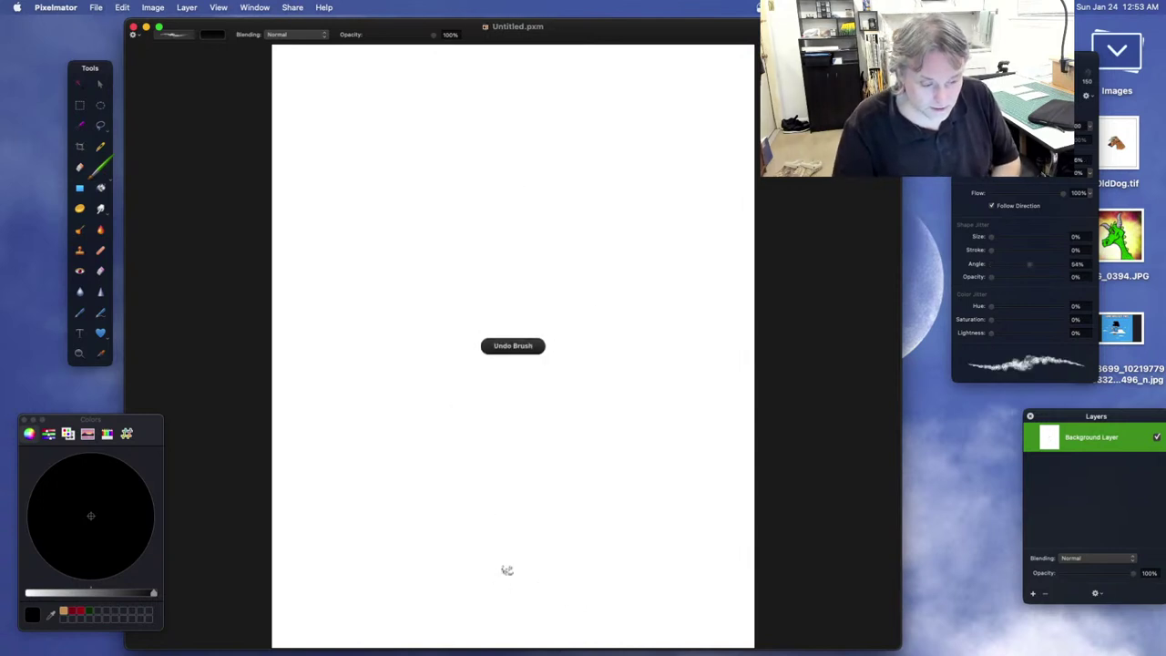
Step: Switch to the Abstract brush collection, paint several overlapping strokes with a scattered speckle brush and undo them all
click(1085, 98)
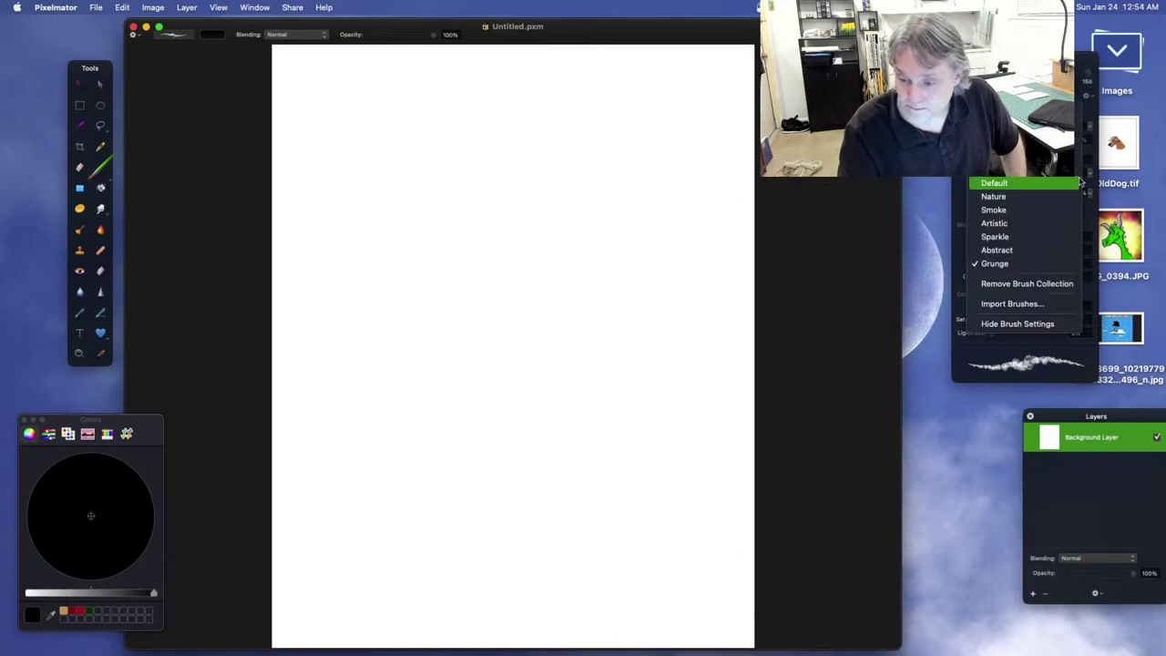
click(1038, 248)
mouse_move(647, 206)
mouse_down()
mouse_move(560, 278)
mouse_move(473, 496)
mouse_move(424, 569)
mouse_move(406, 566)
mouse_move(437, 426)
mouse_move(487, 296)
mouse_move(624, 159)
mouse_move(487, 250)
mouse_move(376, 426)
mouse_move(351, 529)
mouse_move(670, 219)
mouse_move(547, 496)
mouse_move(483, 610)
mouse_up()
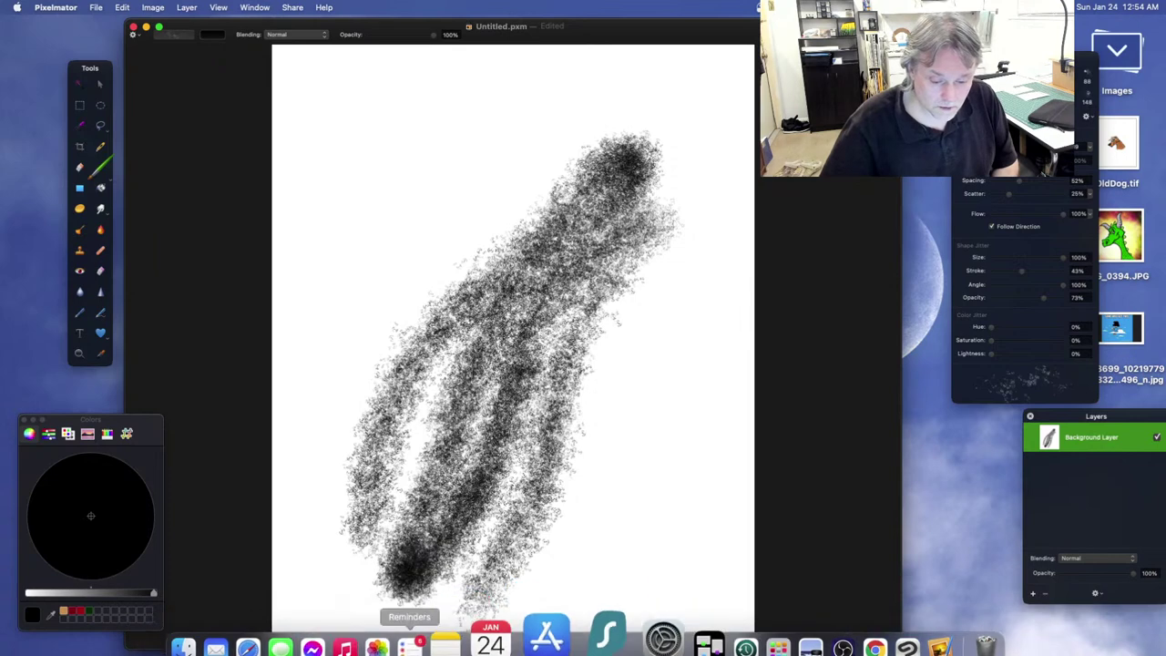
key(super+z)
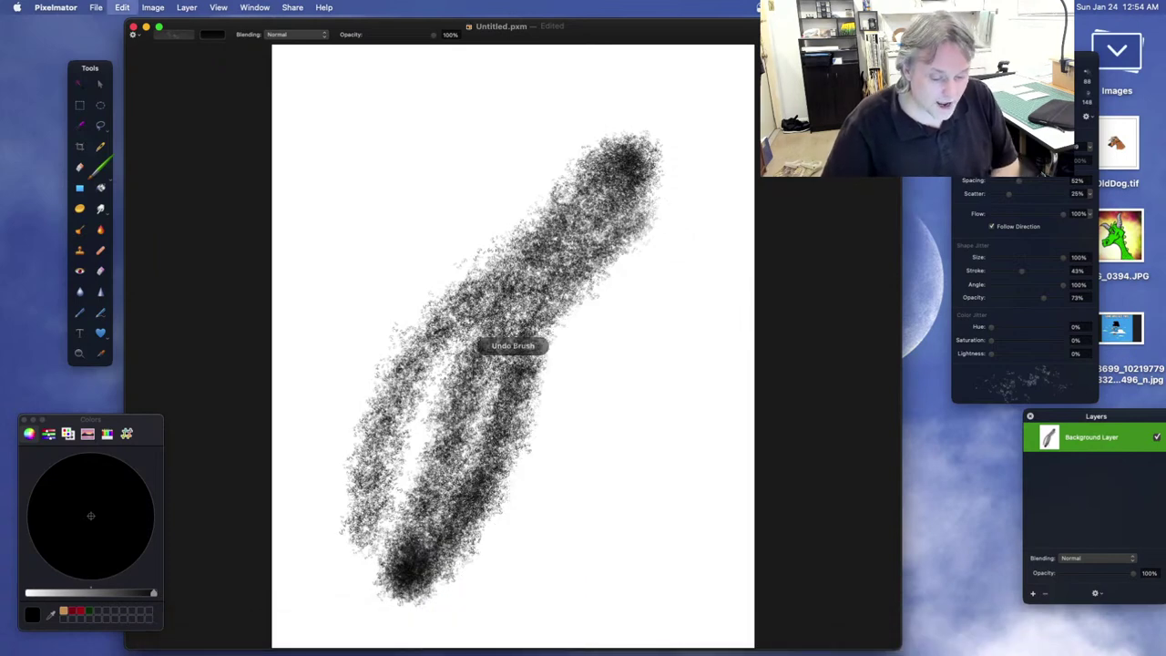
key(super+z)
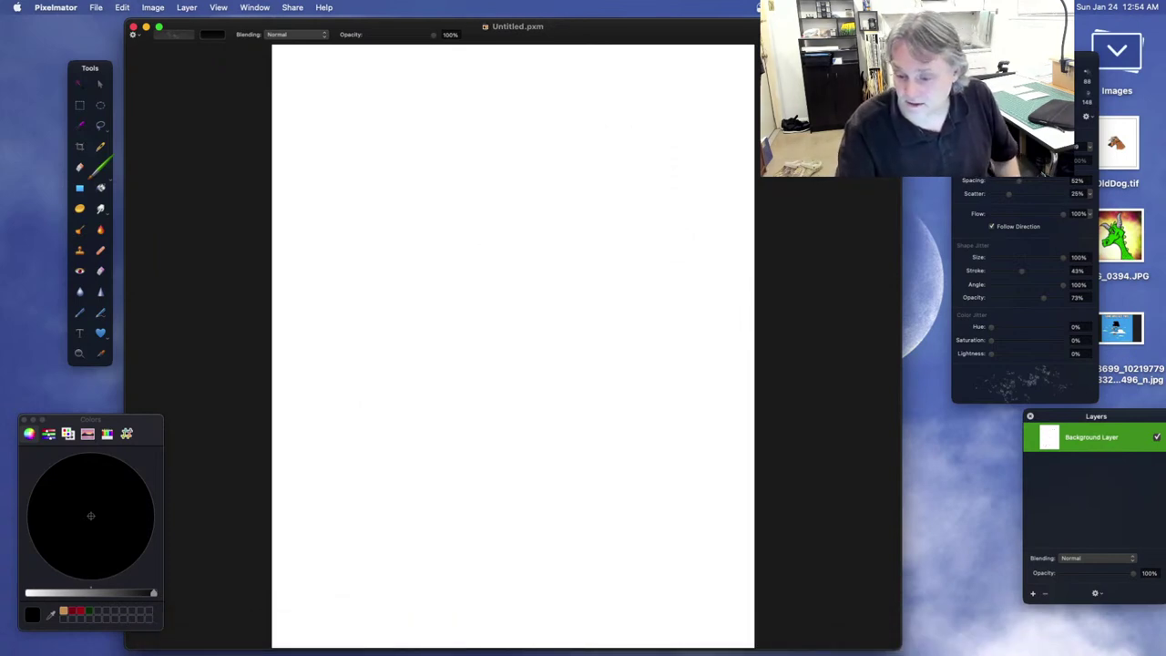
Step: Try a narrower charcoal-like Abstract brush with one long stroke and three short dabs, undoing all of them
drag(606, 298, 497, 510)
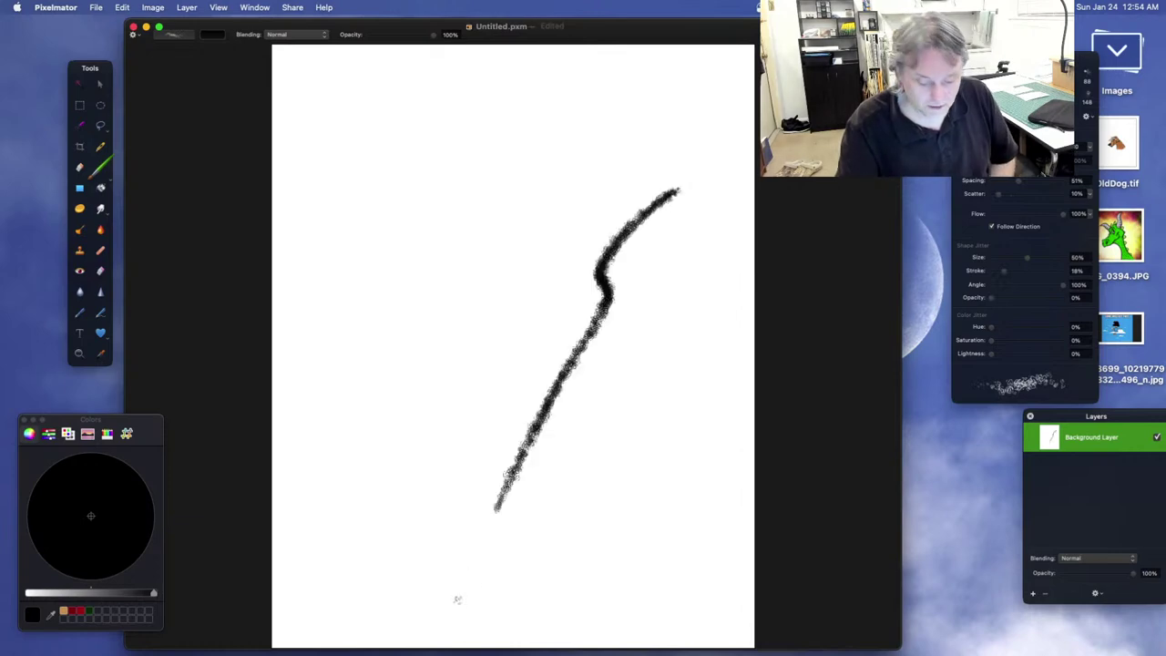
key(super+z)
click(581, 245)
click(481, 356)
click(619, 418)
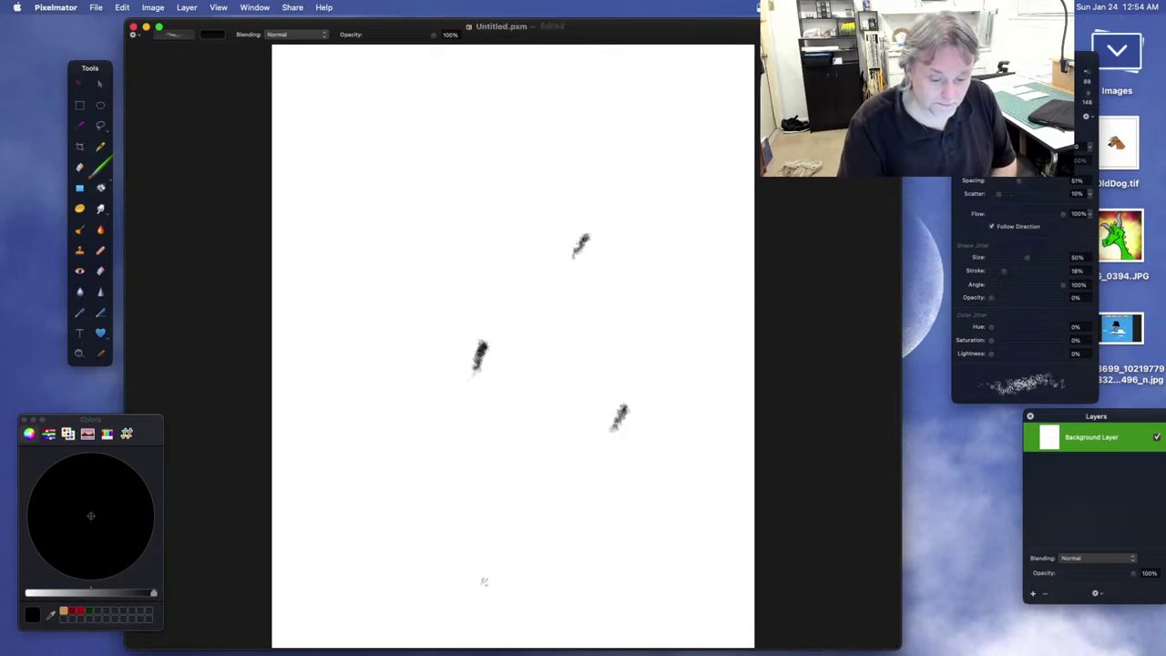
key(super+z)
key(super+z)
key(super+z)
Step: Switch to the Nature brush collection, paint a winding trail with the butterfly brush and undo it
click(1087, 117)
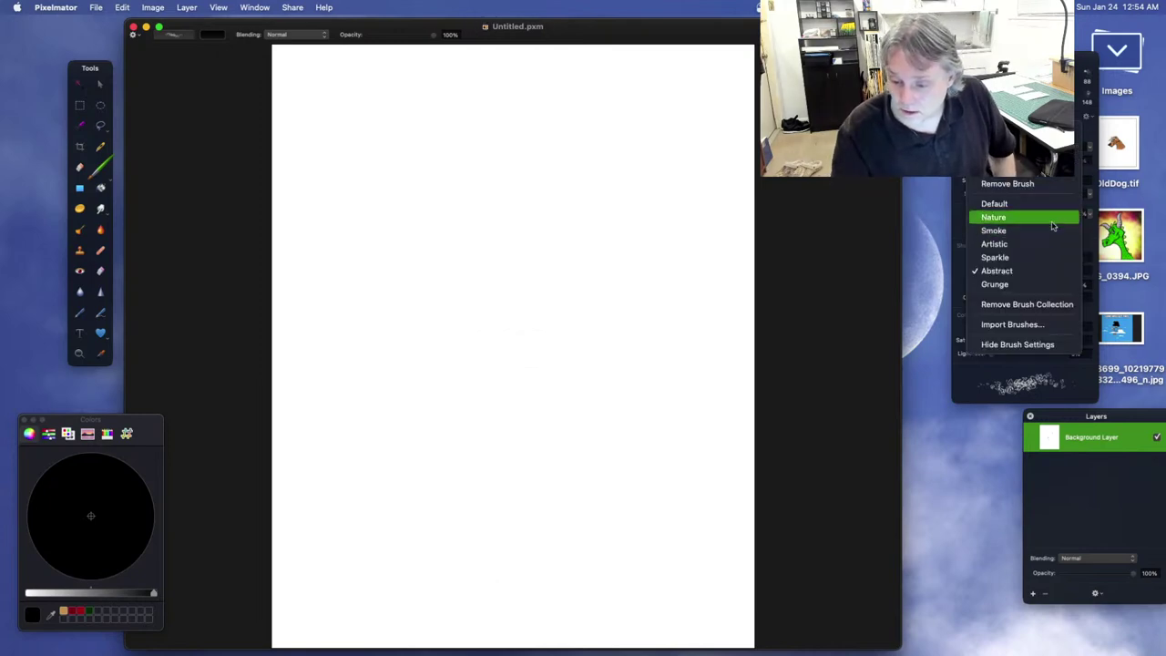
click(1052, 219)
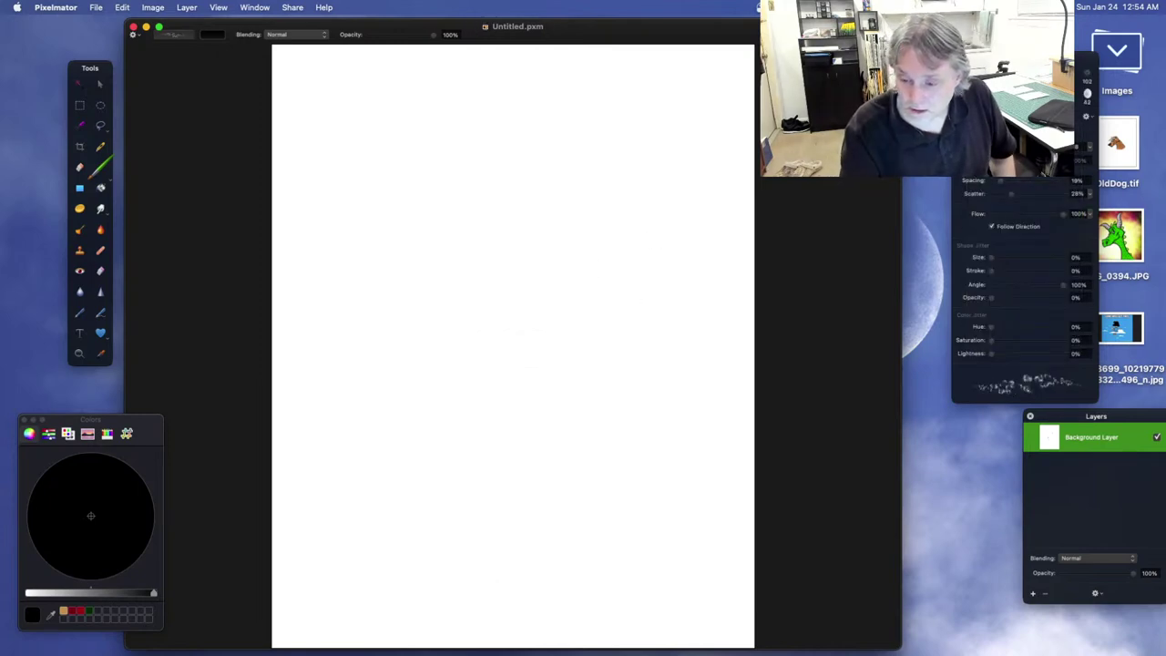
click(1012, 100)
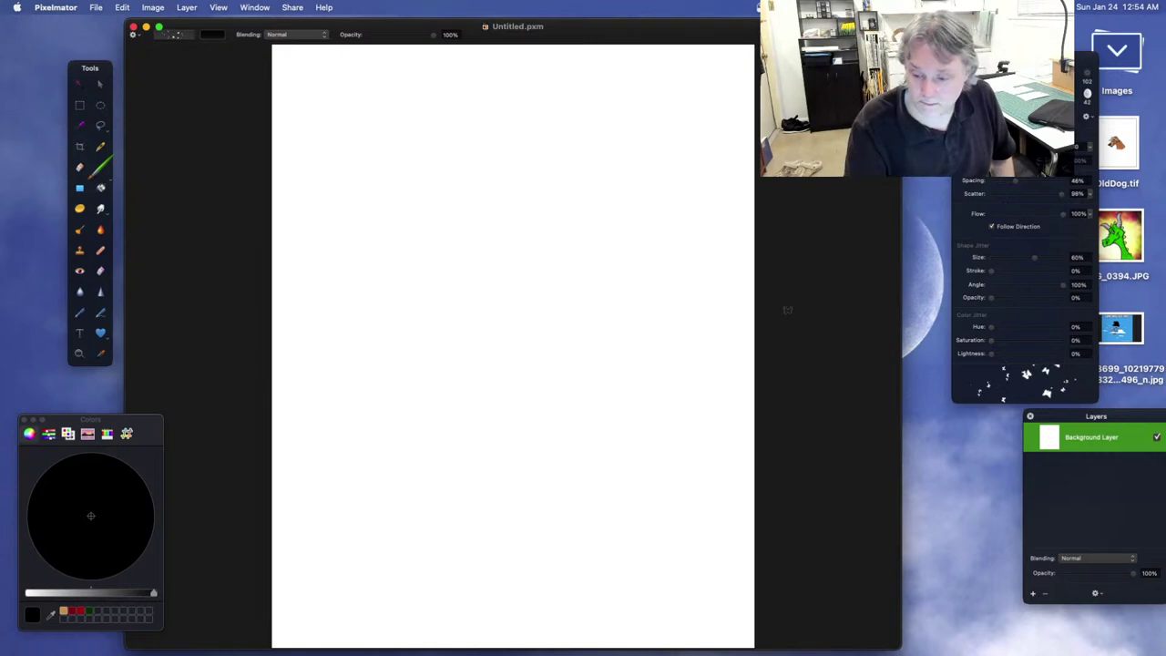
mouse_move(506, 228)
mouse_down()
mouse_move(441, 312)
mouse_move(518, 476)
mouse_move(597, 461)
mouse_up()
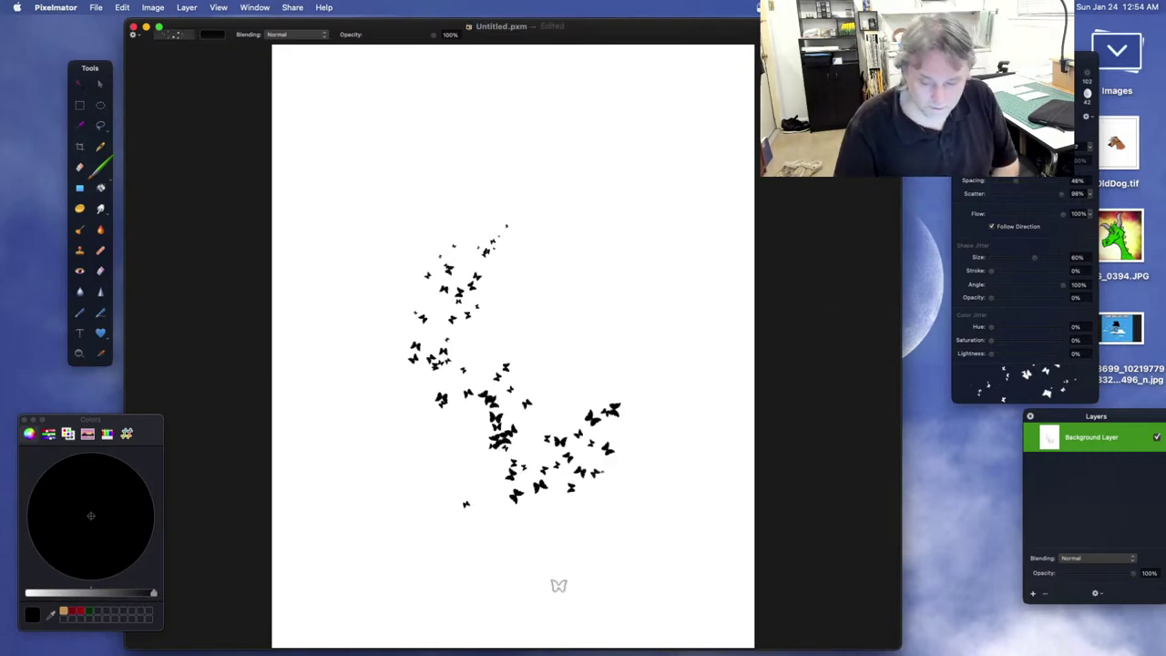
key(super+z)
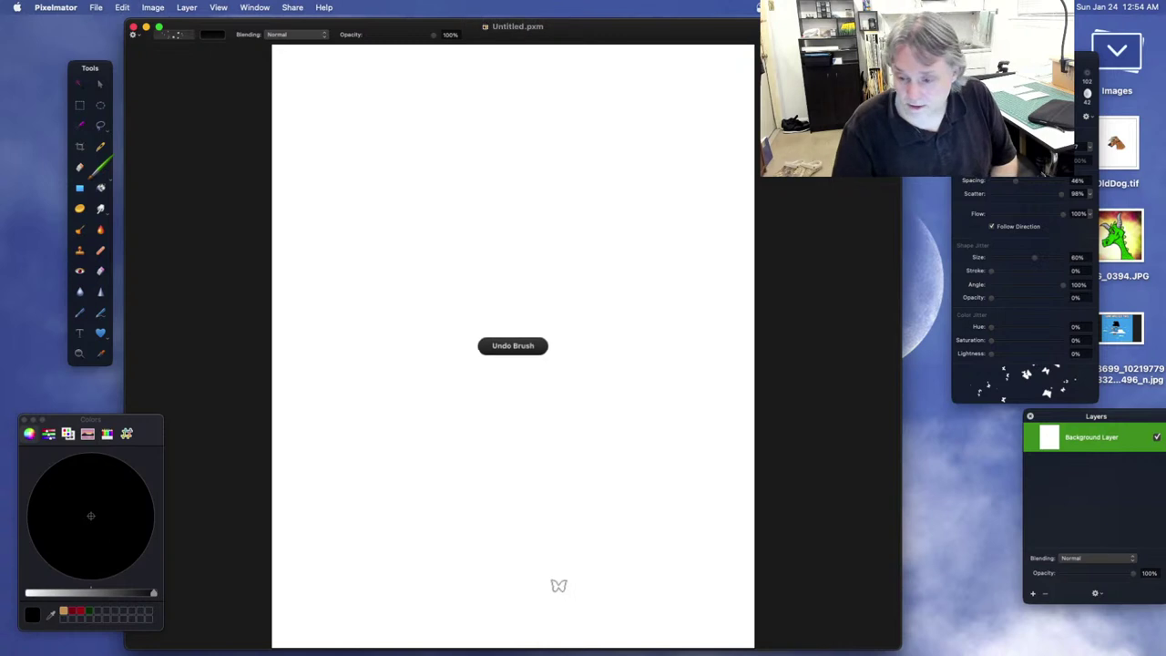
Step: Switch to the Artistic brush collection, paint three long curved strokes to compare its tapered brushes and undo them all
click(1086, 117)
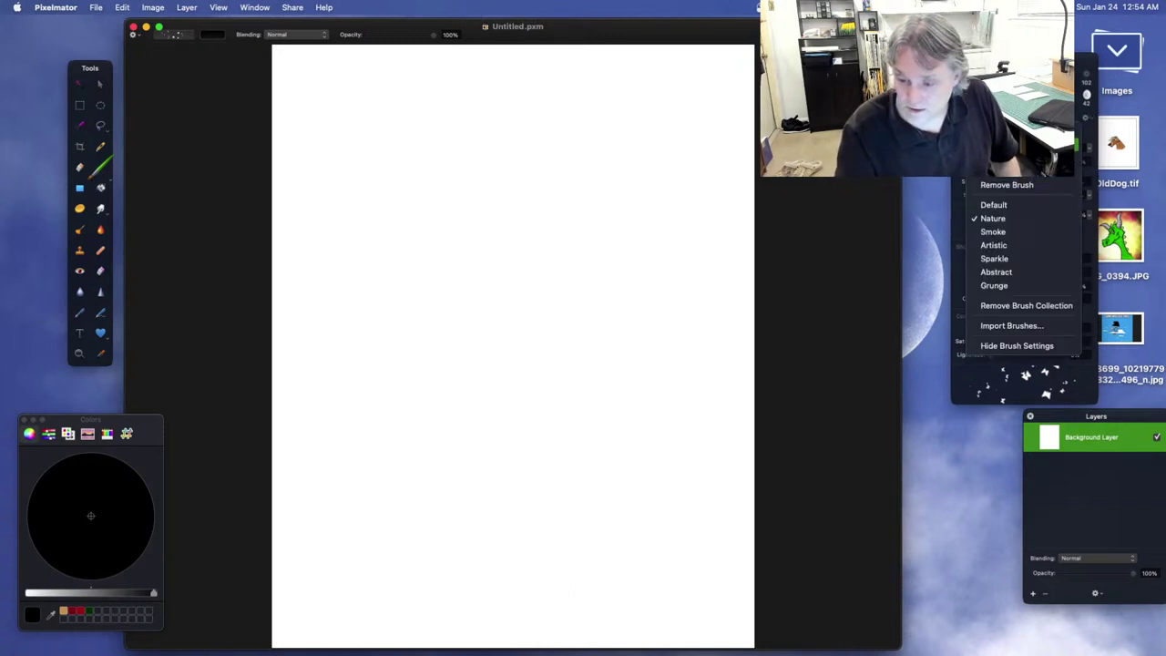
click(1027, 245)
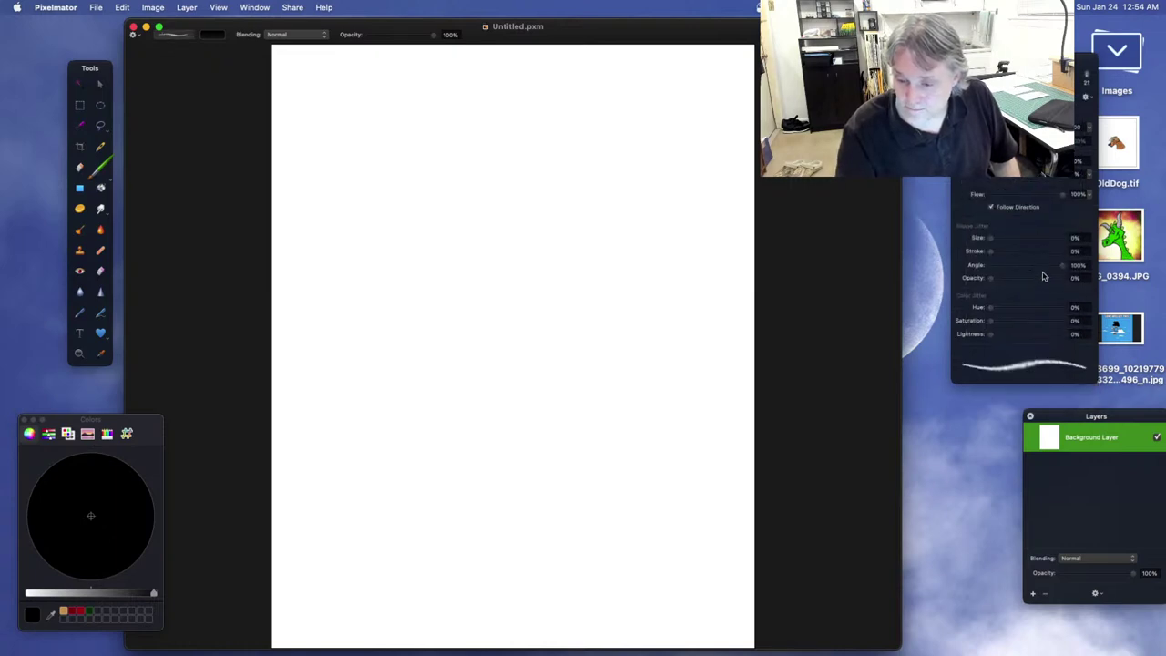
mouse_move(685, 218)
mouse_down()
mouse_move(540, 296)
mouse_move(434, 436)
mouse_up()
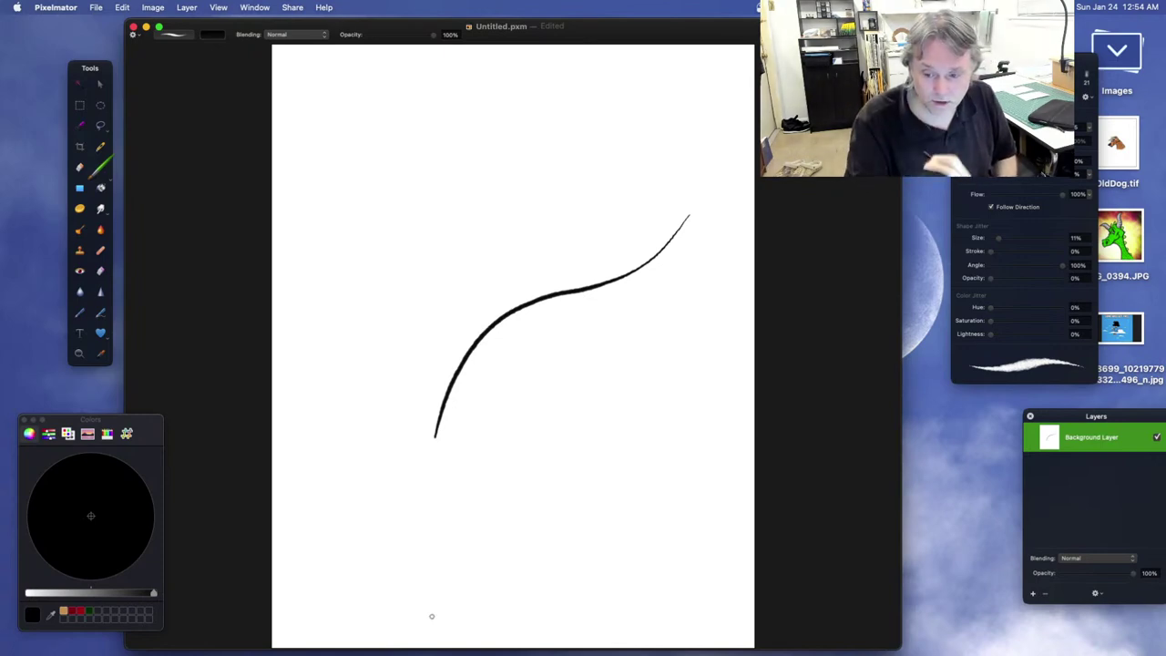
drag(610, 130, 408, 289)
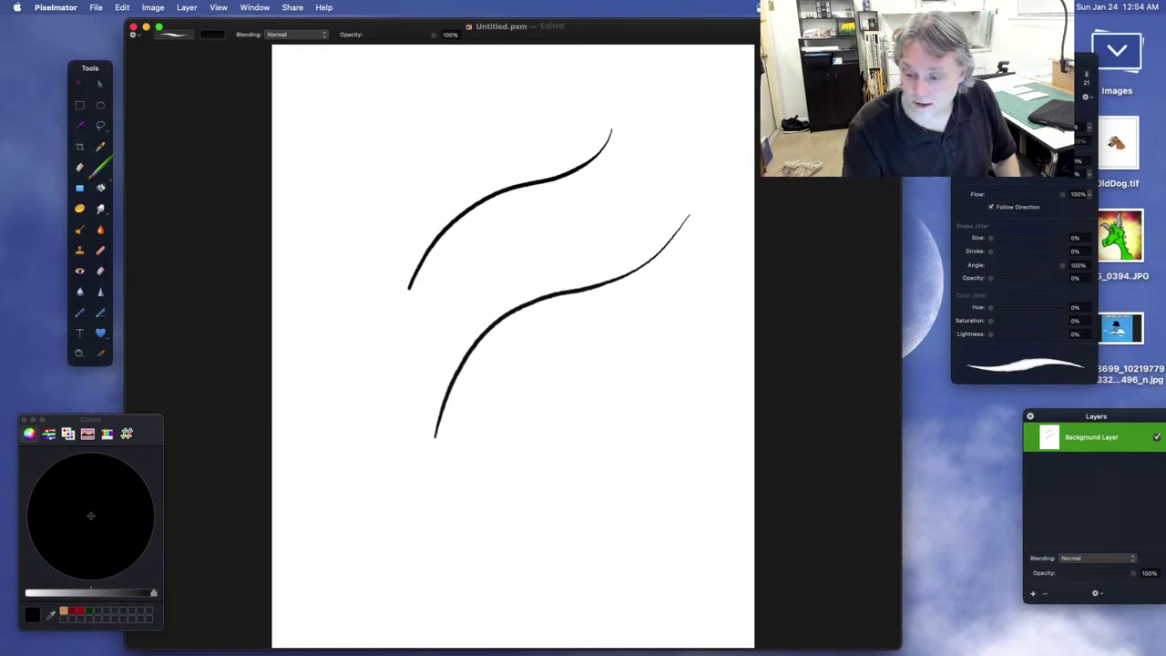
mouse_move(609, 86)
mouse_down()
mouse_move(483, 137)
mouse_move(331, 295)
mouse_move(351, 392)
mouse_up()
key(super+z)
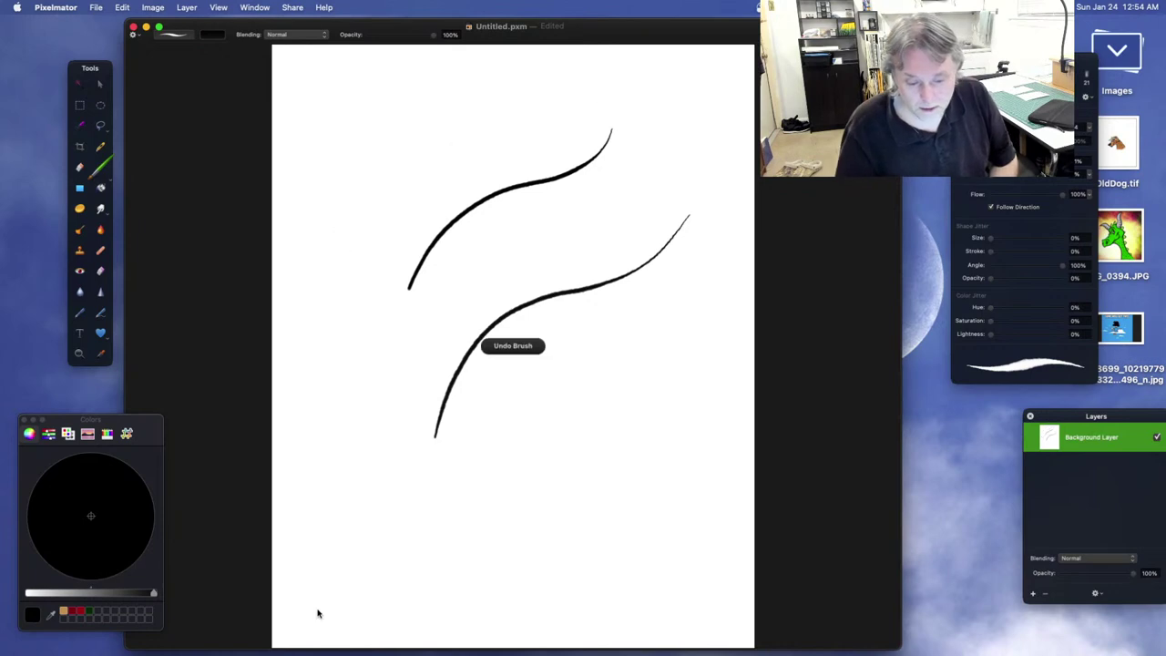
key(super+z)
key(super+z)
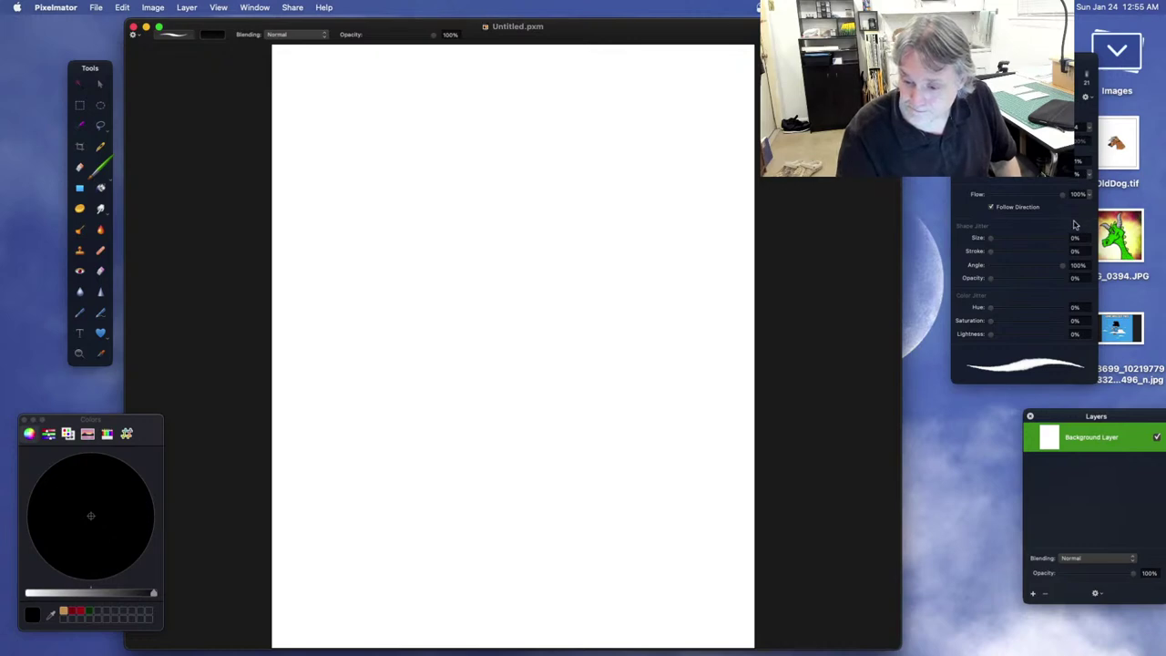
Step: Switch to the Default brush collection and test its brushes with two long curved strokes, undoing each one
click(1086, 98)
click(993, 184)
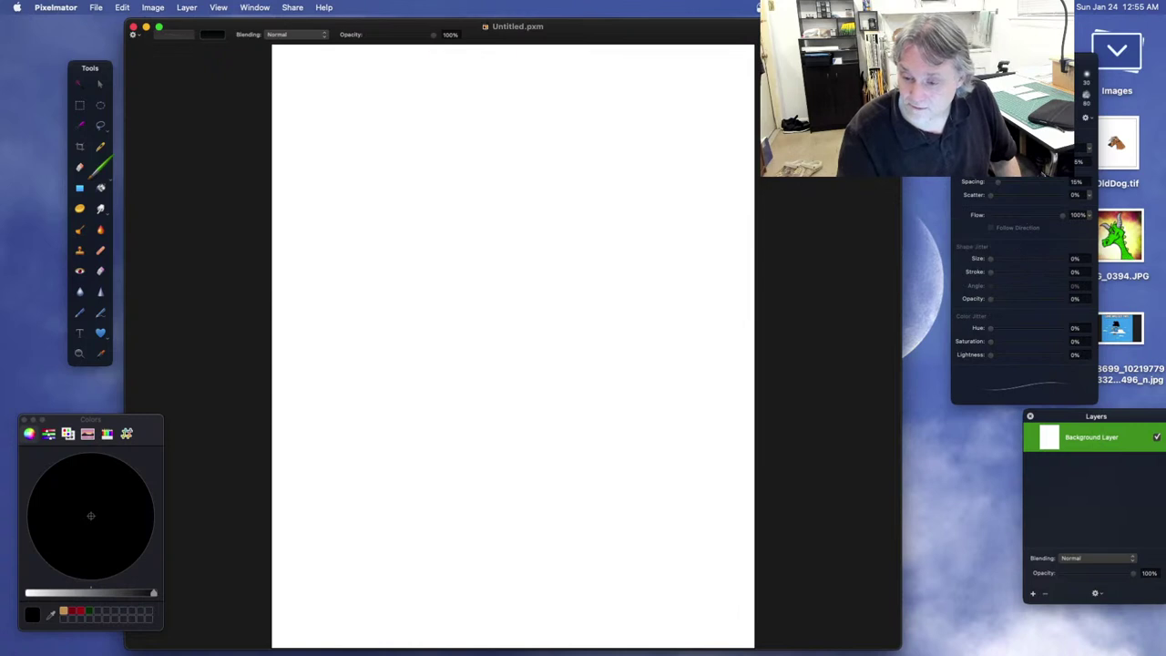
click(1083, 95)
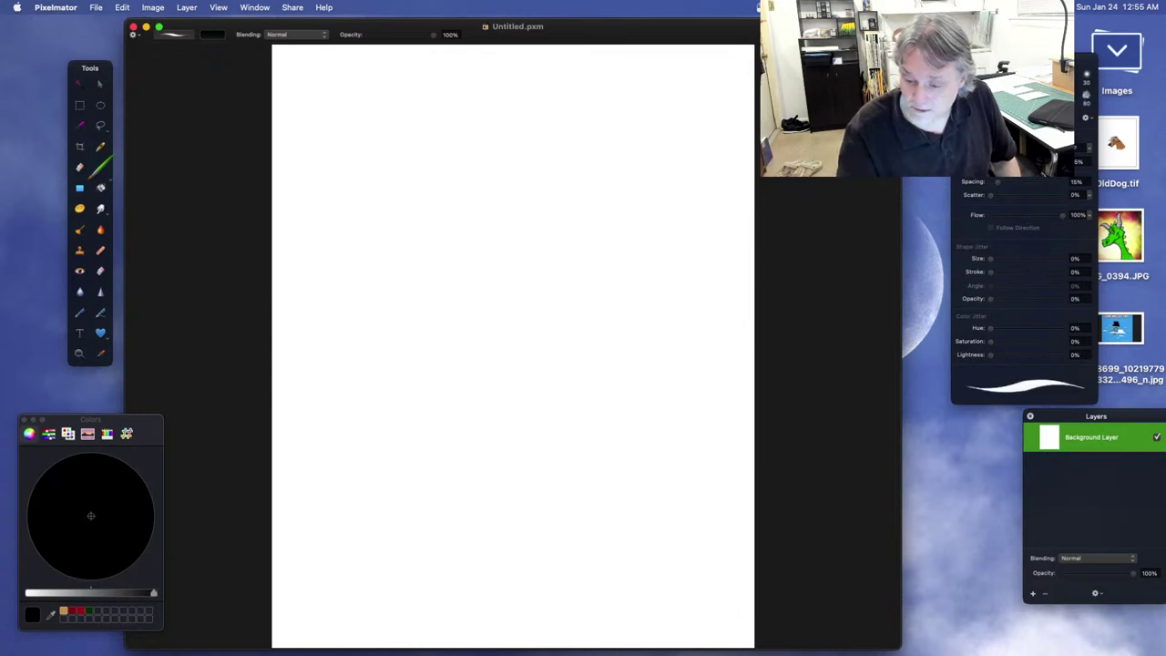
mouse_move(603, 214)
mouse_down()
mouse_move(417, 399)
mouse_move(410, 522)
mouse_up()
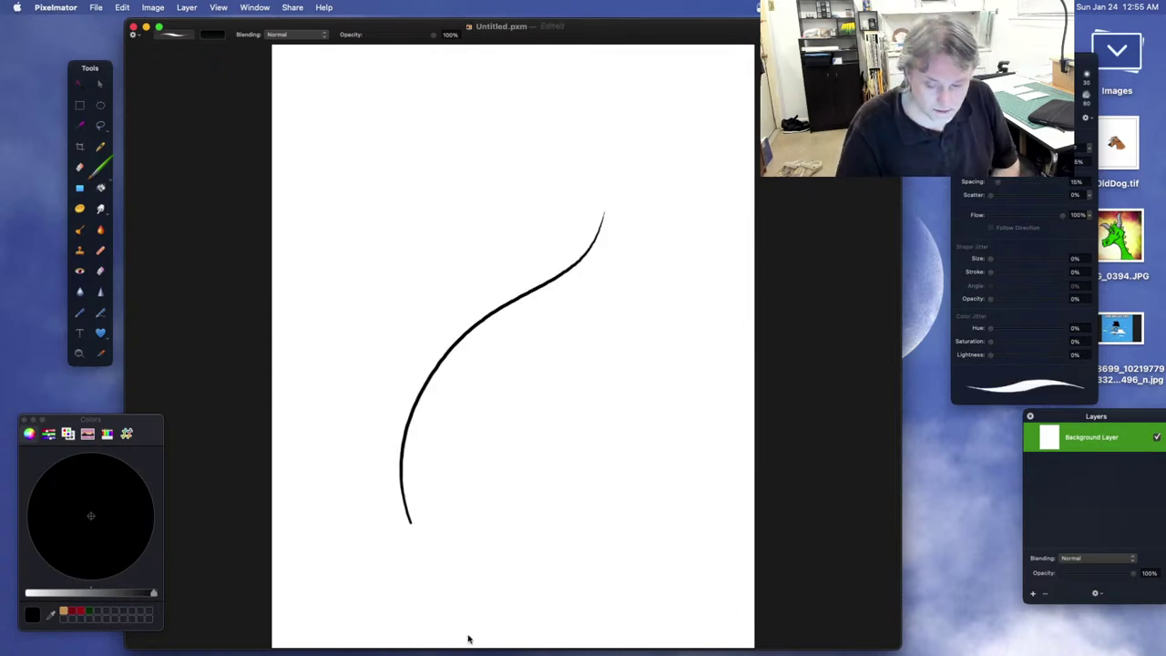
key(super+z)
drag(641, 298, 545, 483)
key(super+z)
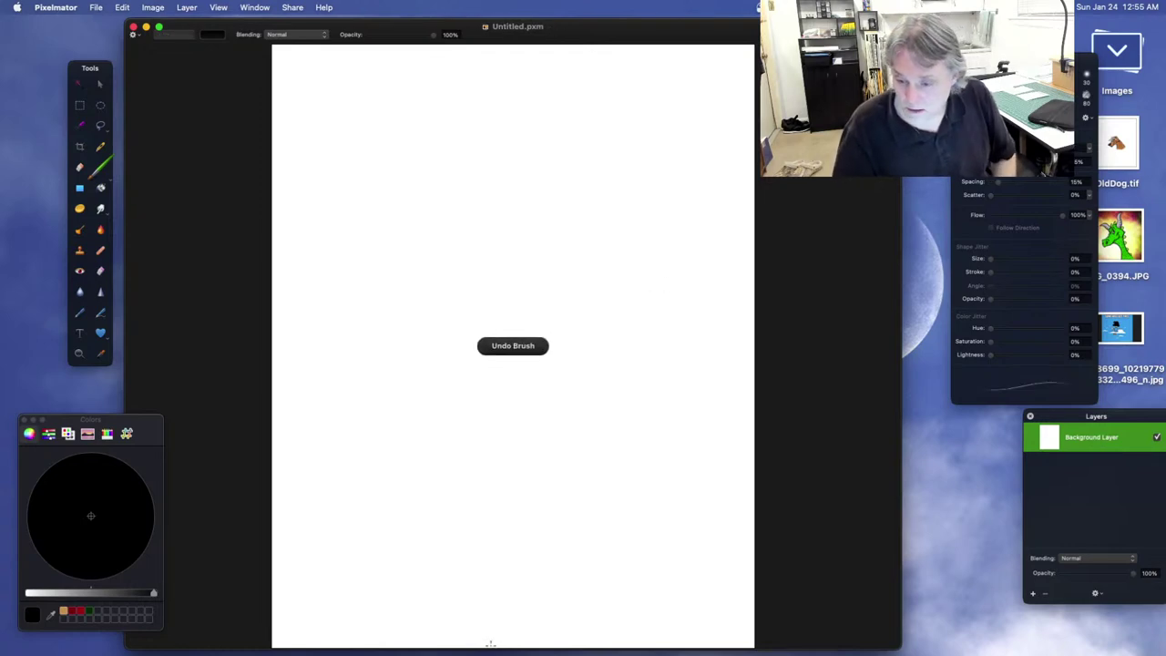
Step: Choose a rough textured brush from the Default collection, paint one stroke with it and undo the stroke
click(1084, 98)
drag(581, 303, 524, 506)
key(super+z)
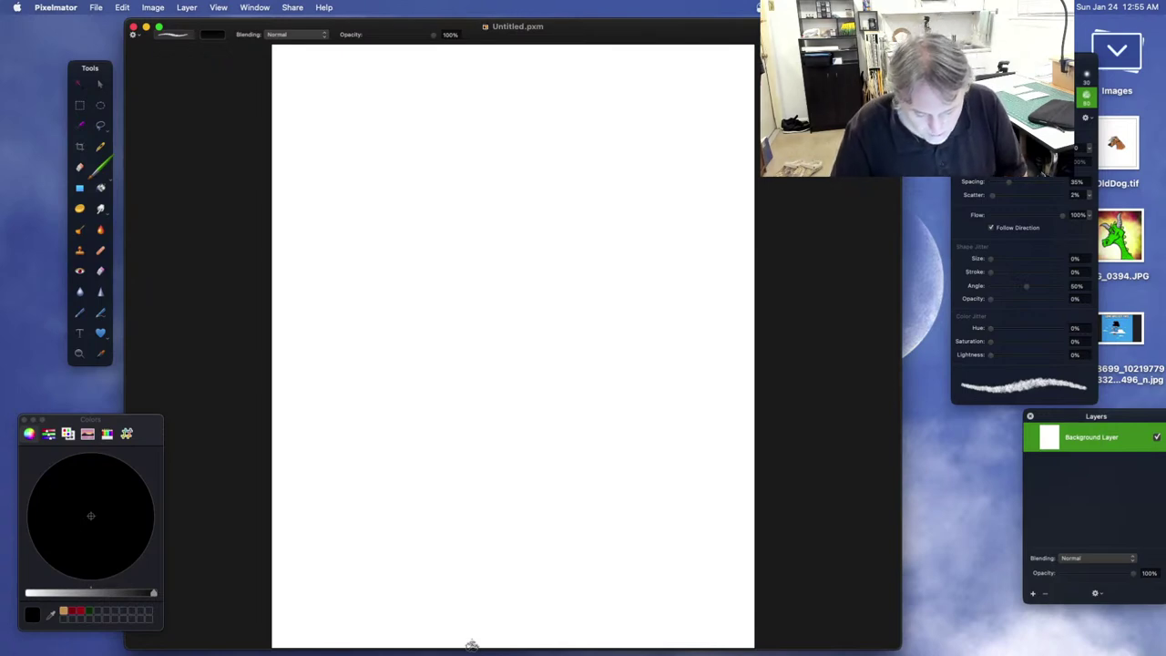
Step: Quit Pixelmator and delete the untitled document instead of saving it
key(super+q)
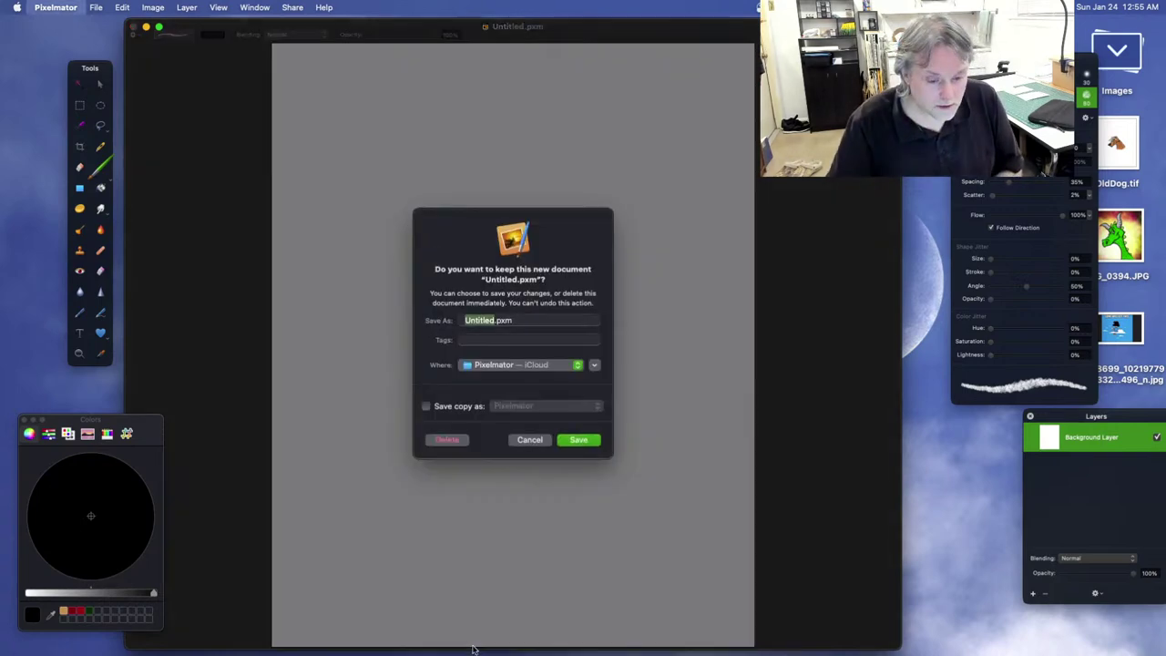
click(442, 446)
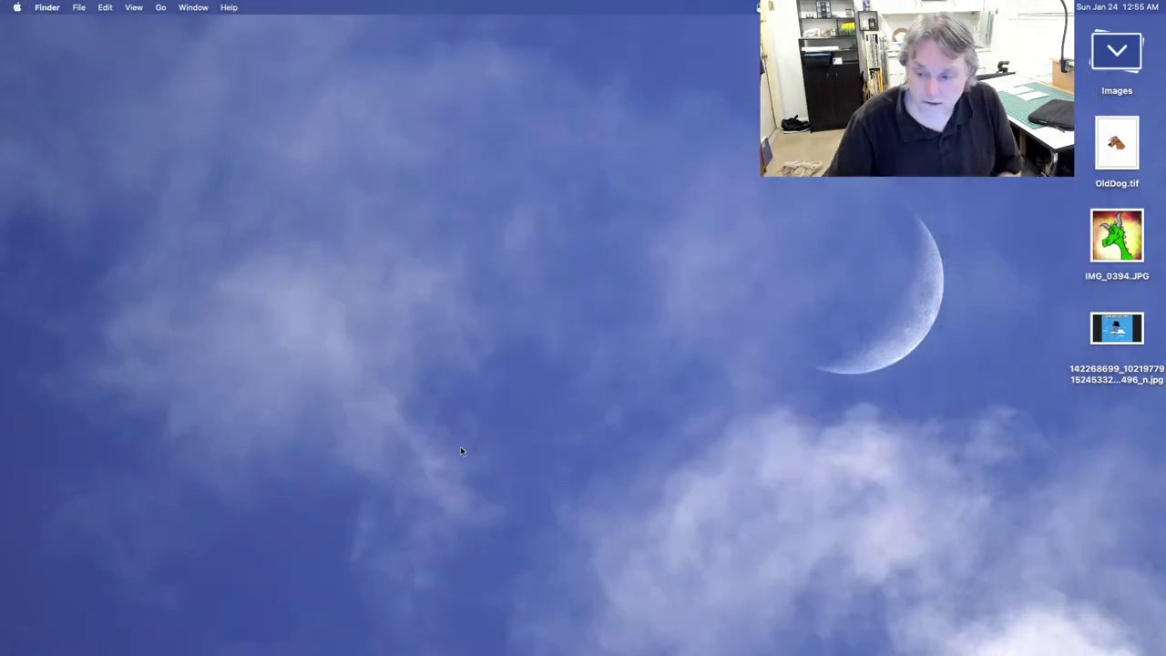
Step: Launch Pixelmator Pro and create an empty 1920 × 1080 pixel document at 300 pixels/inch with 8-bits per channel
mouse_move(1165, 0)
click(813, 283)
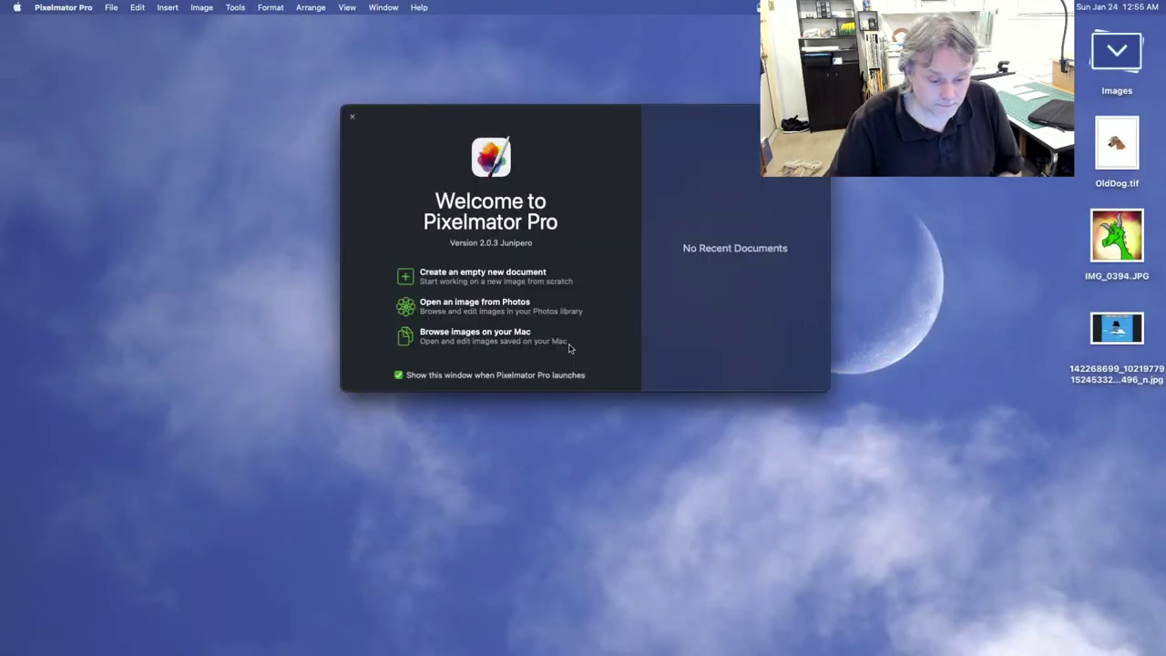
click(411, 279)
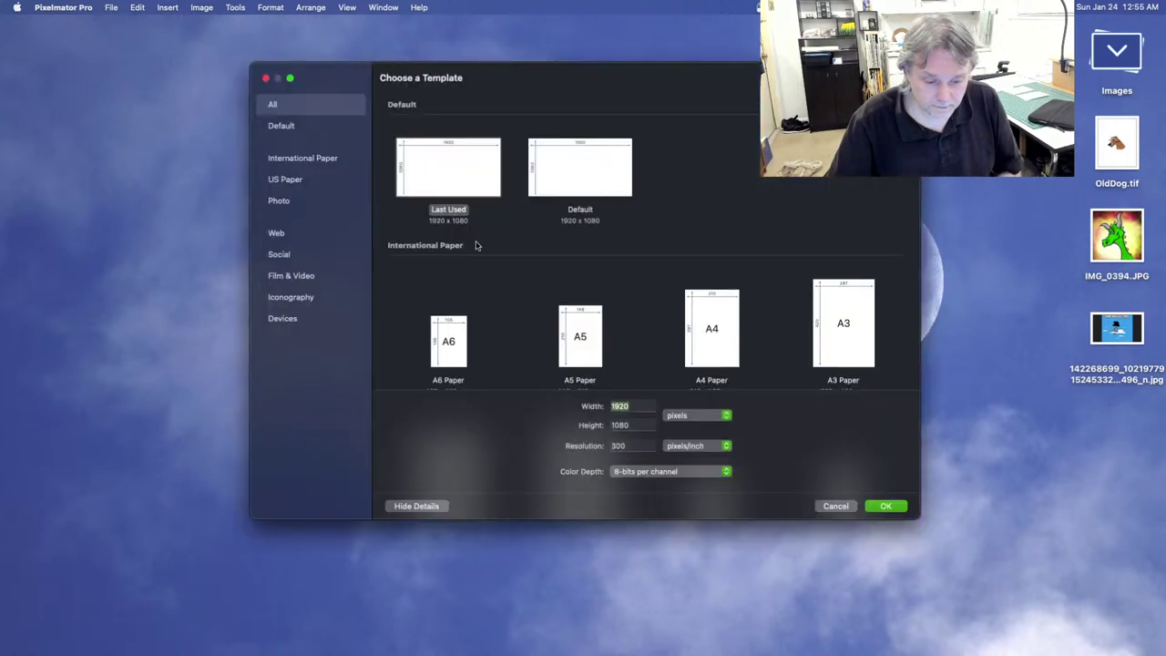
click(884, 507)
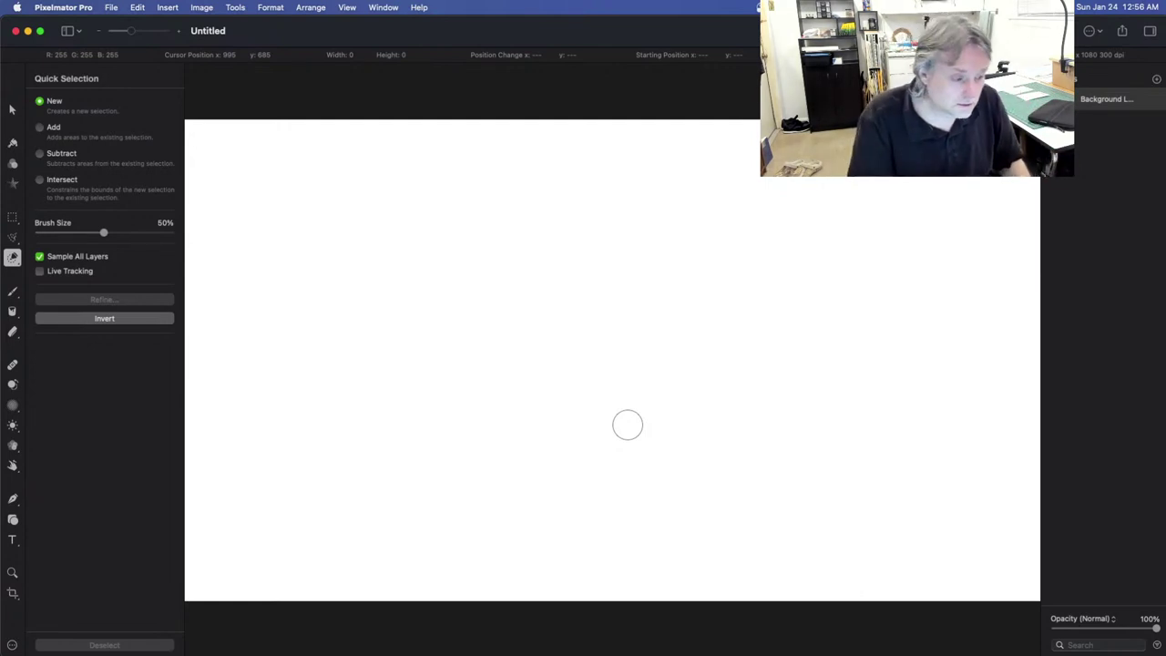
Step: Activate the Paint tool with the Pixelmator Ink -16 brush, undo a first stroke and paint a long winding black line across the canvas
key(b)
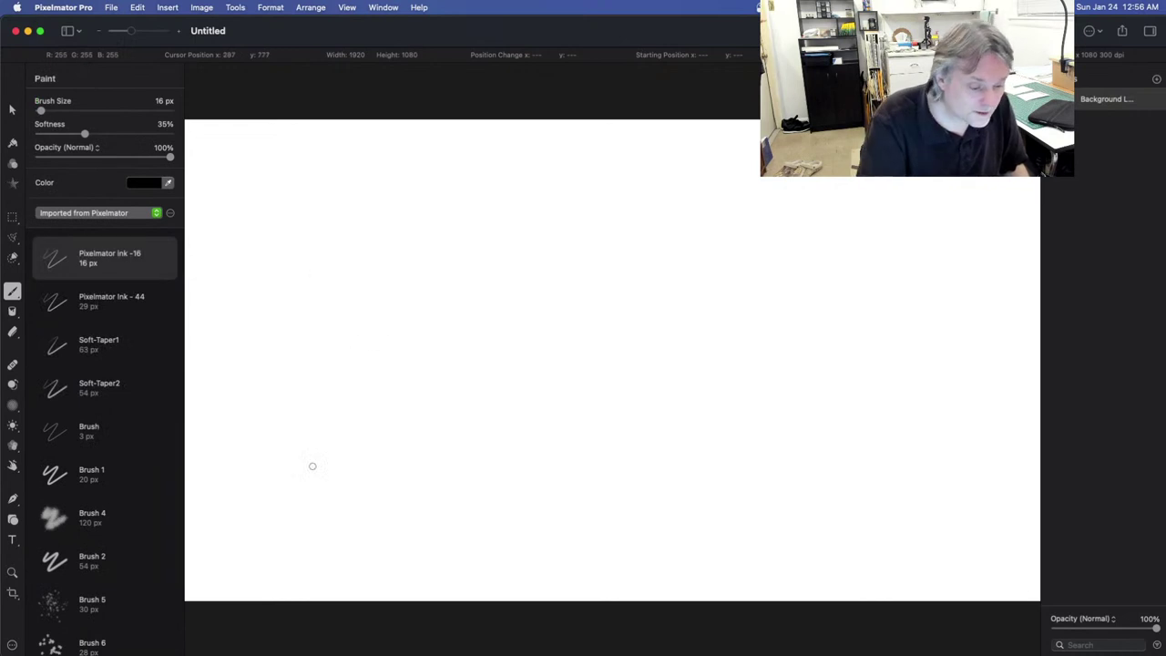
mouse_move(512, 287)
mouse_down()
mouse_move(339, 448)
mouse_move(487, 463)
mouse_move(638, 433)
mouse_up()
key(super+z)
mouse_move(704, 255)
mouse_down()
mouse_move(461, 340)
mouse_move(572, 451)
mouse_move(885, 286)
mouse_move(847, 383)
mouse_up()
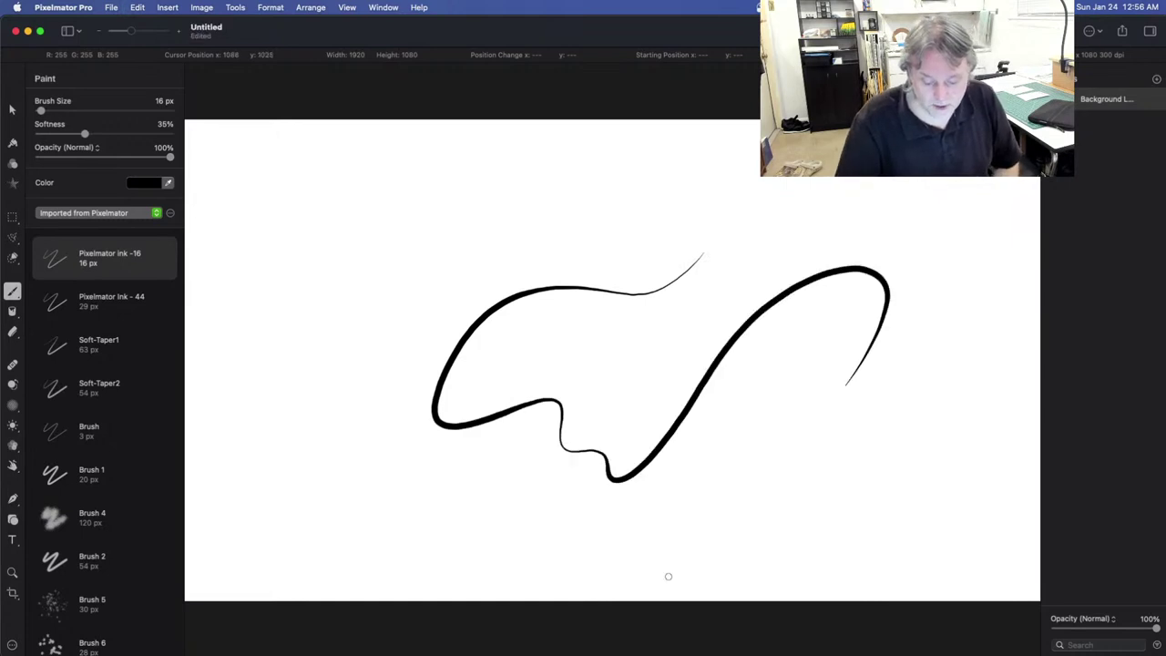
Step: Undo the long winding line and choose the Manga Brush from the Inks collection for the Paint tool
key(super+z)
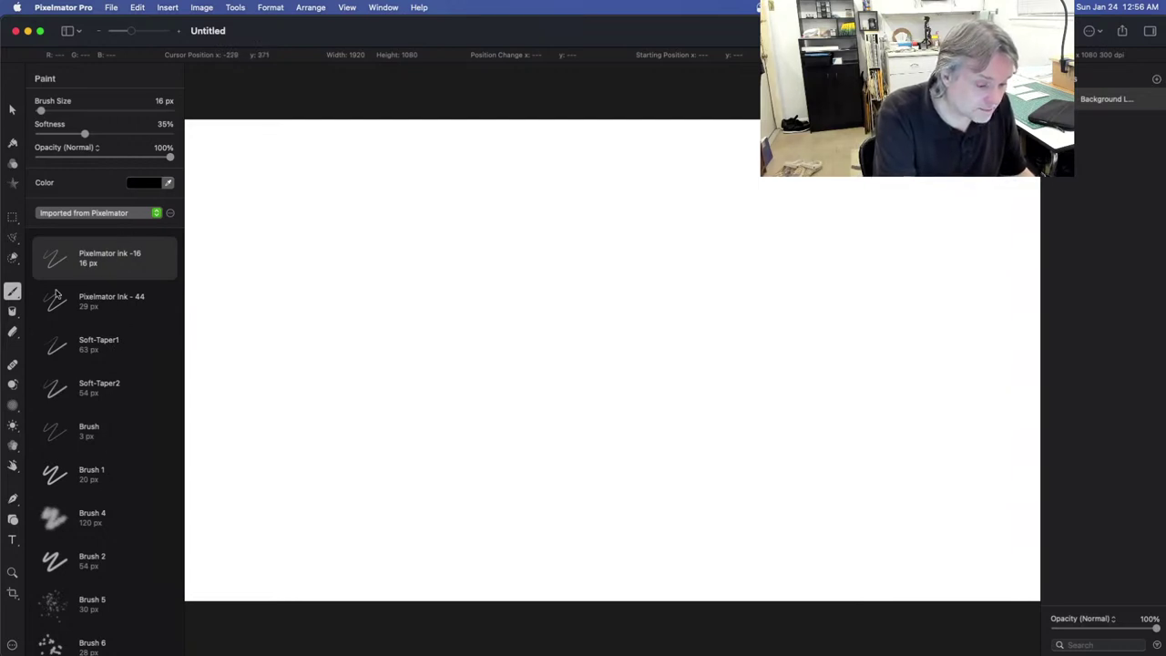
click(15, 293)
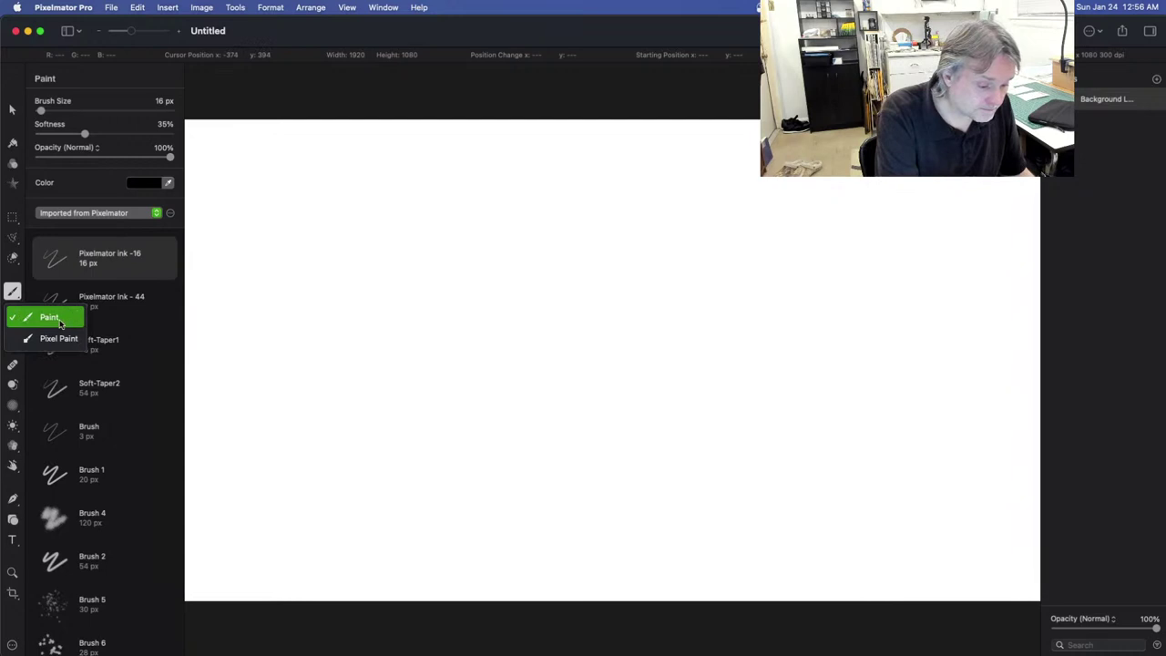
click(54, 318)
click(148, 215)
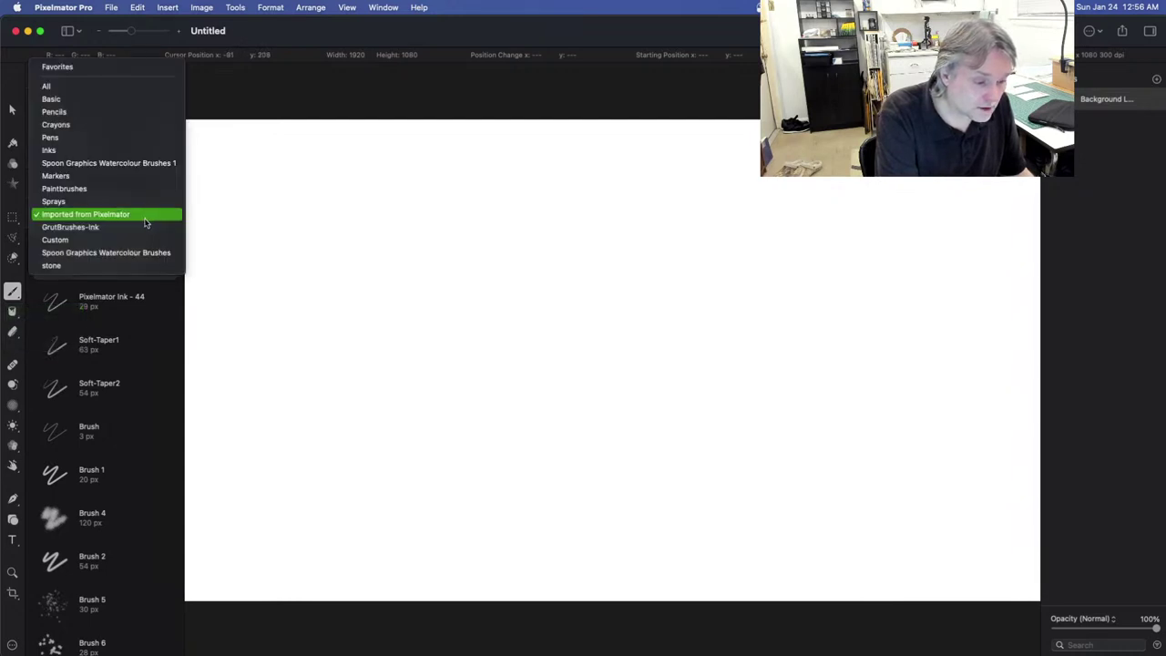
click(136, 150)
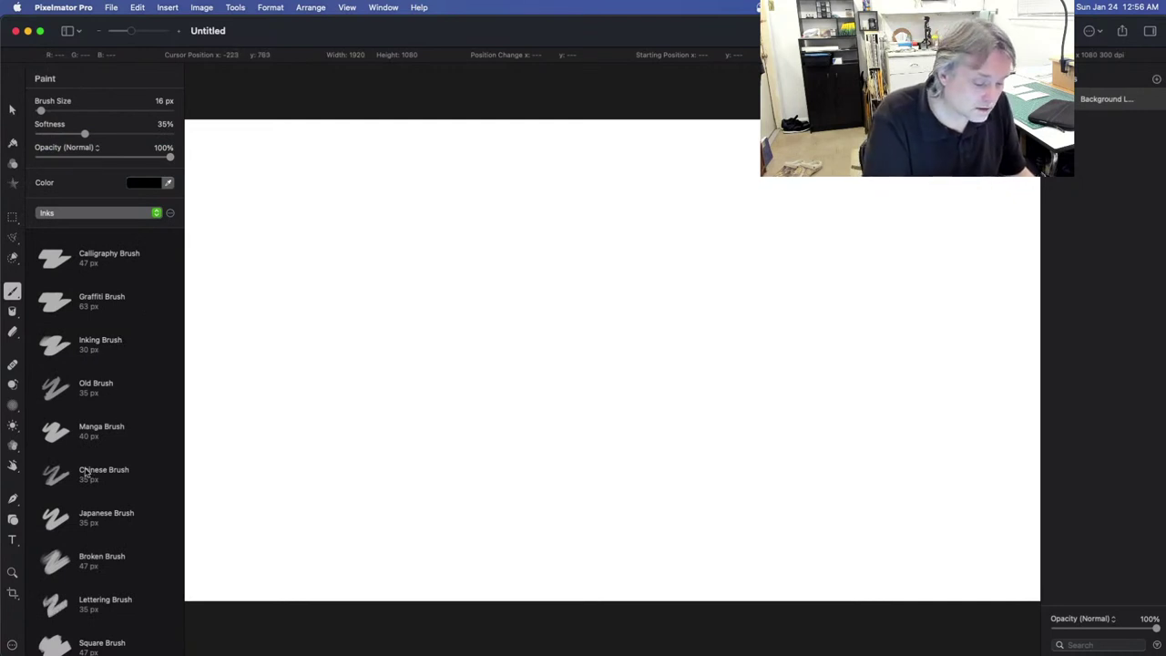
click(142, 429)
Step: Paint a zigzag and four curved test strokes with the 40 px Manga Brush and undo all of them
mouse_move(483, 243)
mouse_down()
mouse_move(455, 273)
mouse_move(448, 339)
mouse_move(543, 330)
mouse_move(557, 361)
mouse_up()
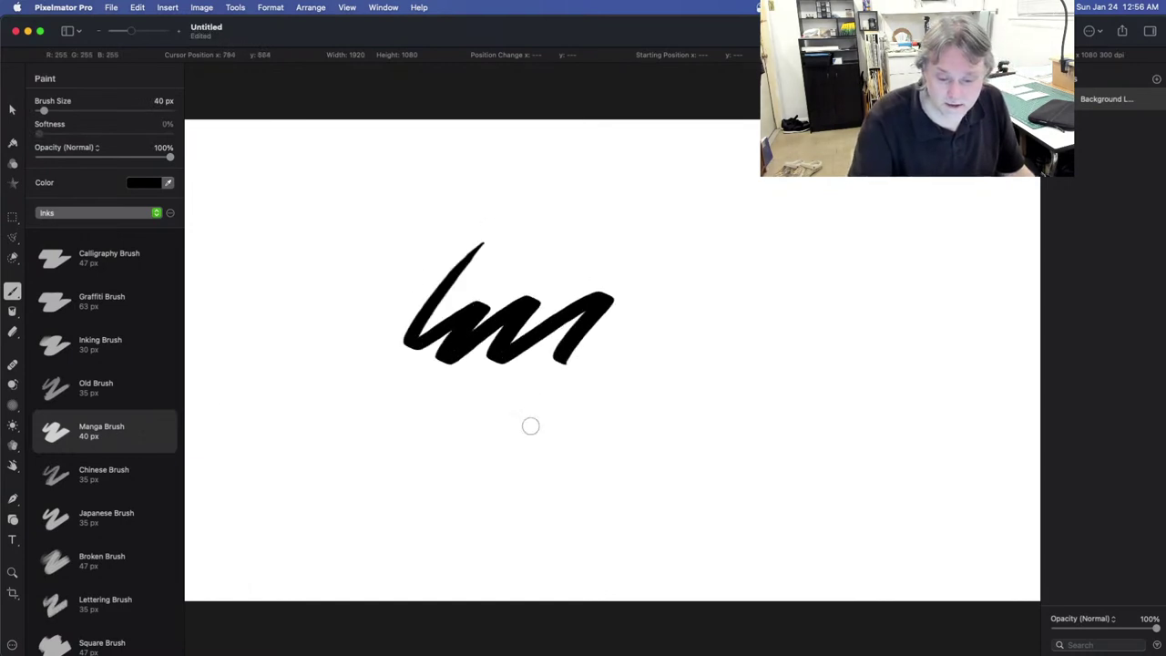
drag(516, 472, 625, 404)
mouse_move(836, 215)
mouse_down()
mouse_move(750, 280)
mouse_move(720, 468)
mouse_move(878, 467)
mouse_up()
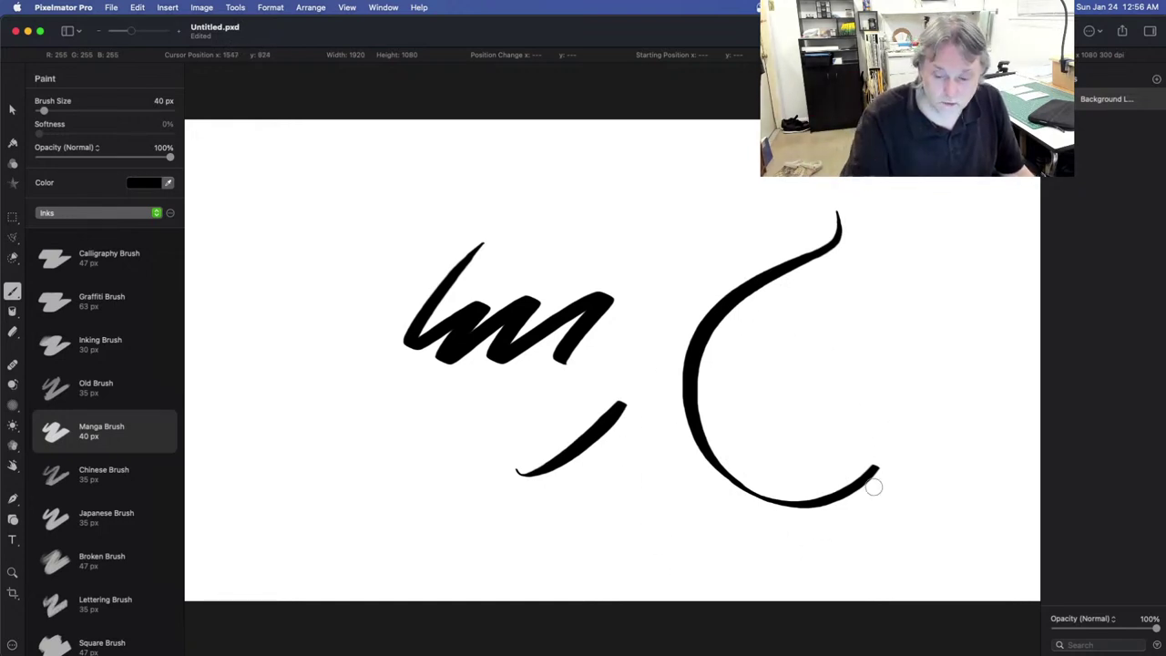
mouse_move(415, 206)
mouse_down()
mouse_move(404, 236)
mouse_move(299, 327)
mouse_move(294, 414)
mouse_move(375, 502)
mouse_move(370, 548)
mouse_move(394, 563)
mouse_move(425, 462)
mouse_up()
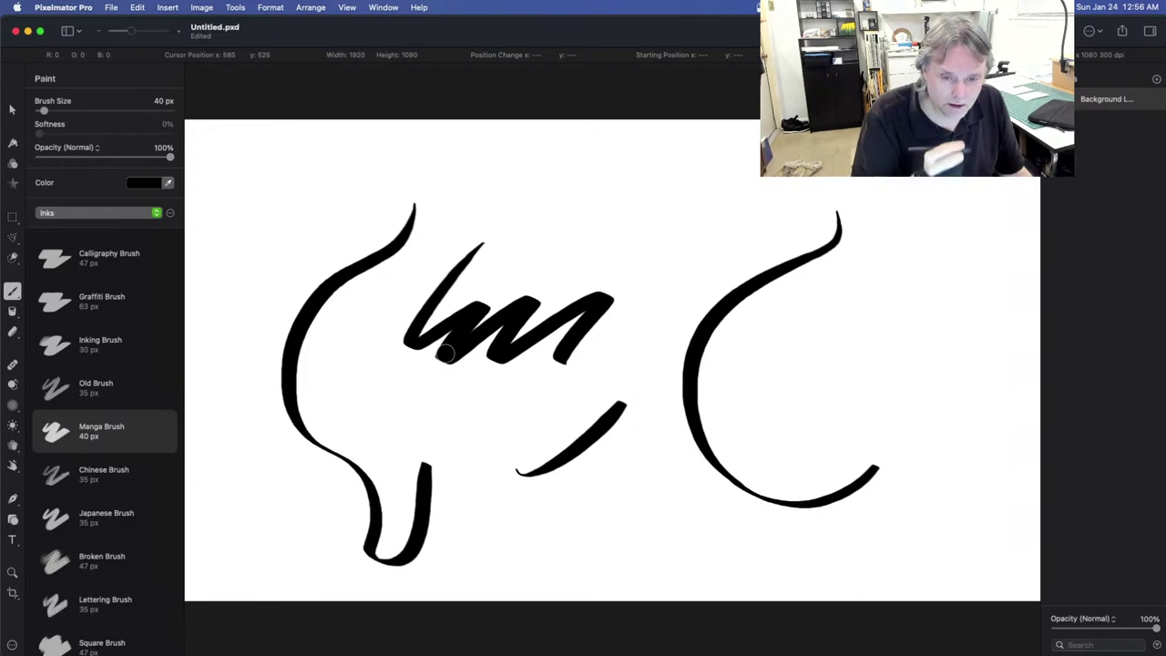
mouse_move(670, 166)
mouse_down()
mouse_move(603, 245)
mouse_move(651, 291)
mouse_move(649, 319)
mouse_up()
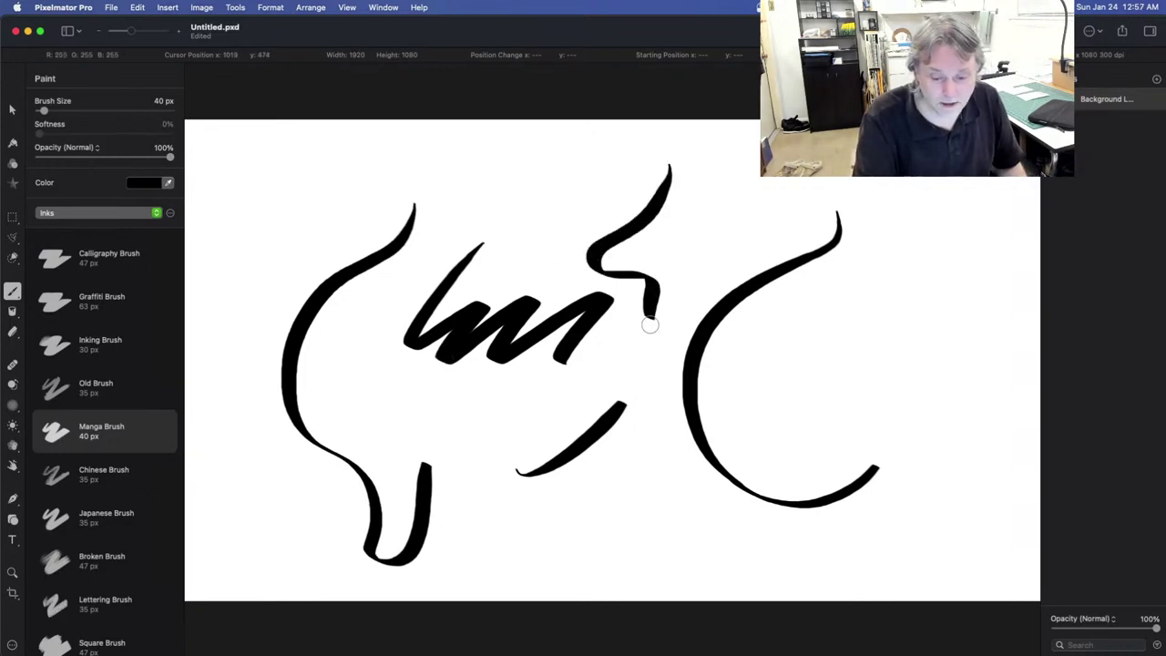
key(super+z)
key(super+z)
key(super+z)
key(super+z)
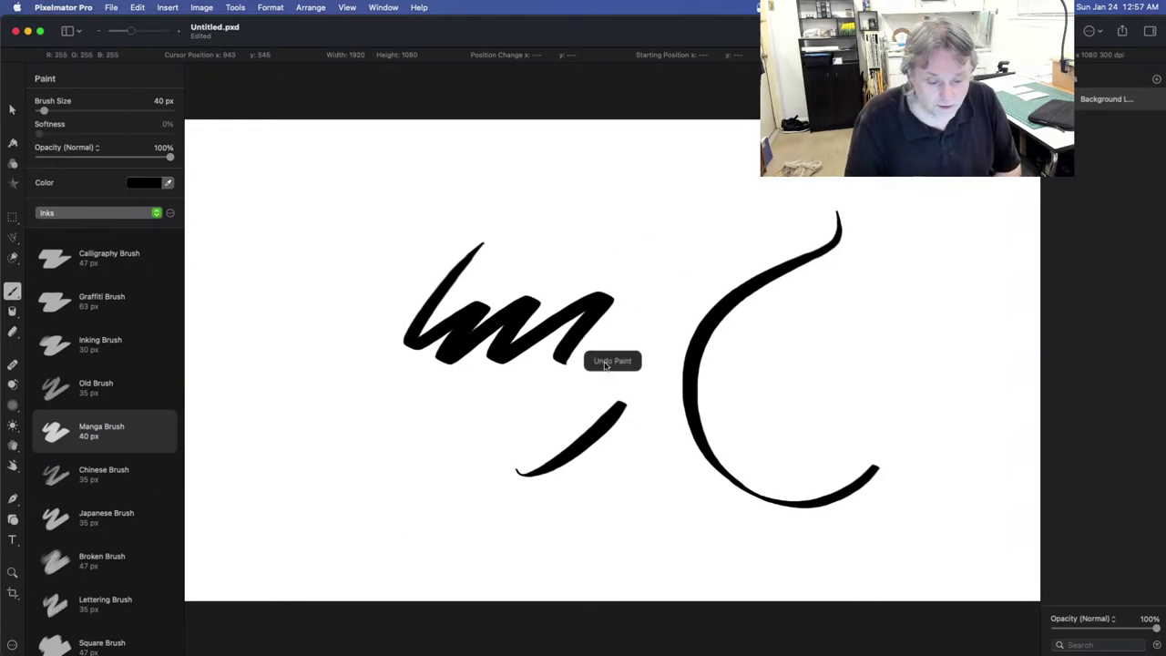
key(super+z)
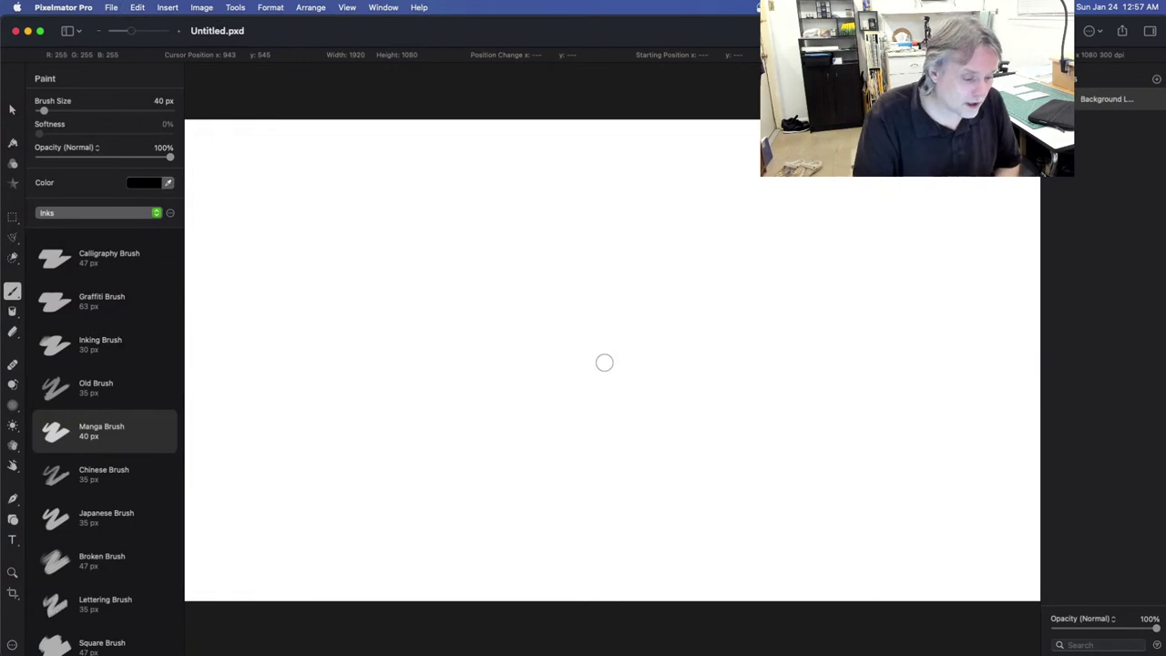
Step: Choose the Pixelmator Ink -16 brush from the Imported from Pixelmator collection, paint one test stroke and undo it
click(155, 213)
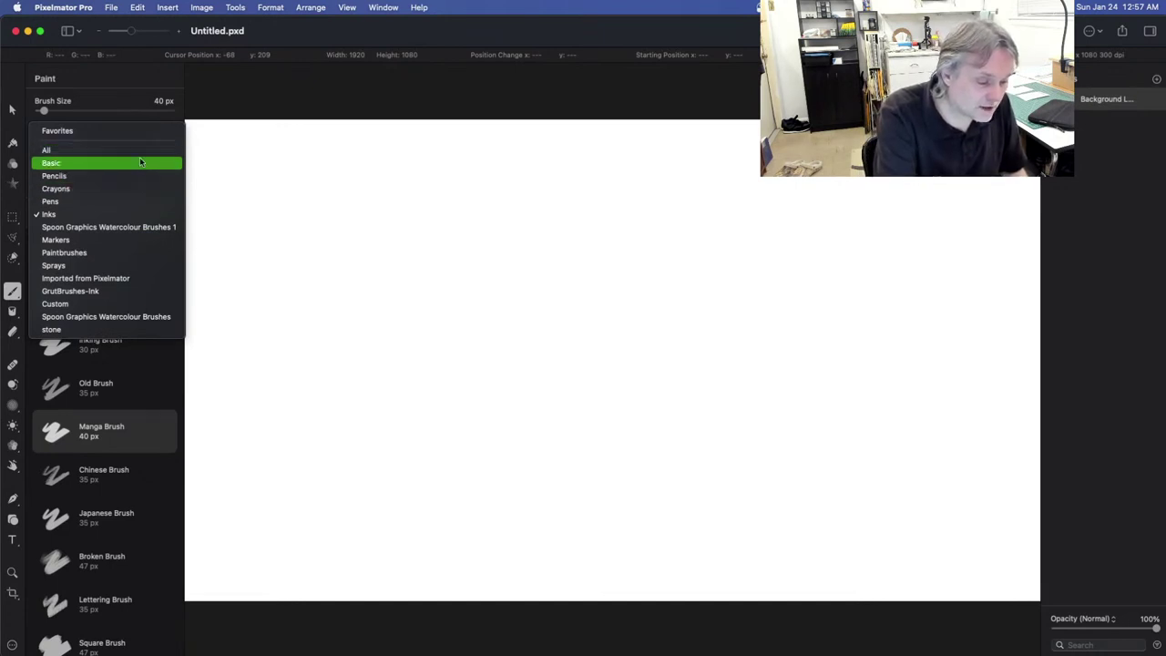
click(127, 278)
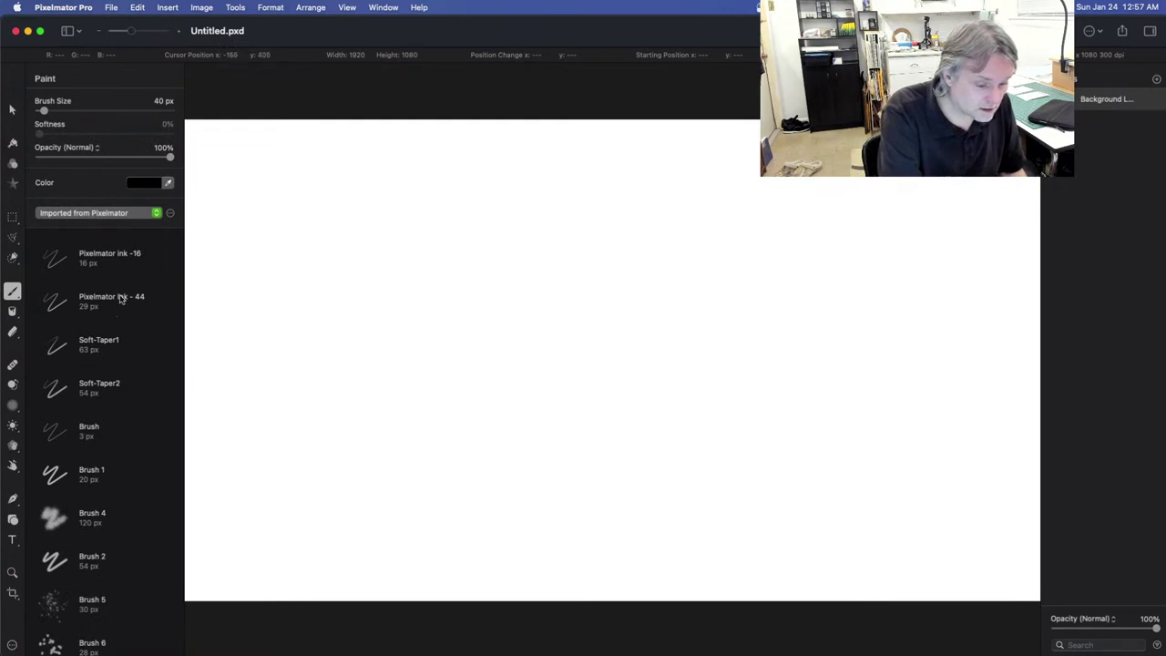
click(126, 258)
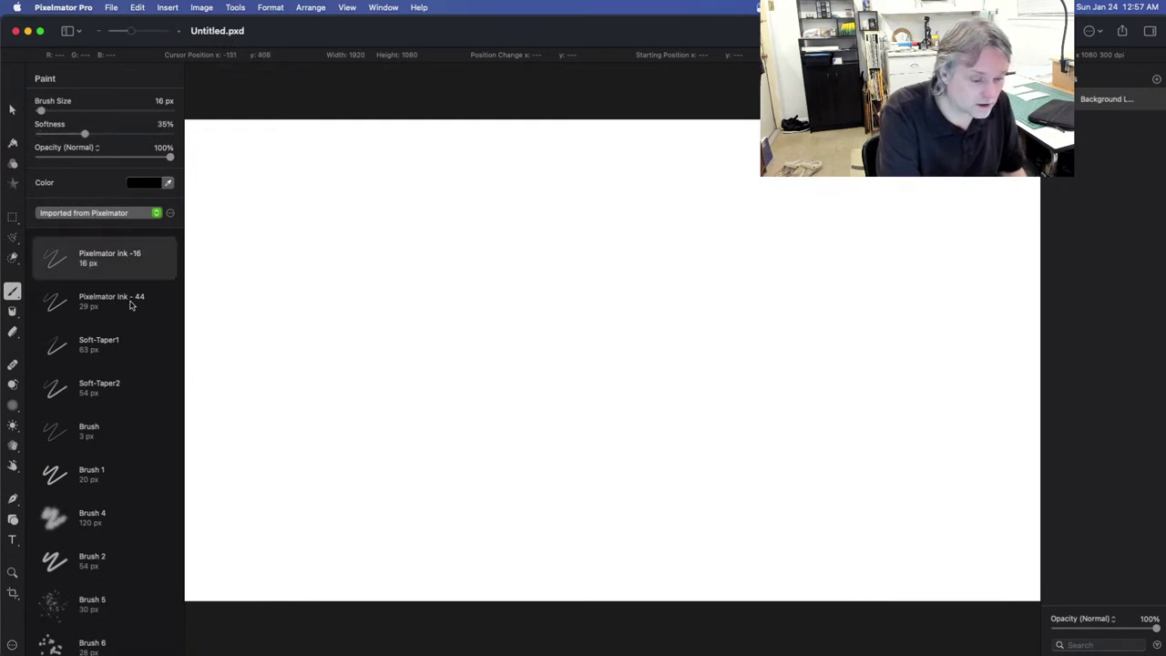
mouse_move(500, 222)
mouse_down()
mouse_move(399, 300)
mouse_move(508, 365)
mouse_move(546, 430)
mouse_up()
key(super+z)
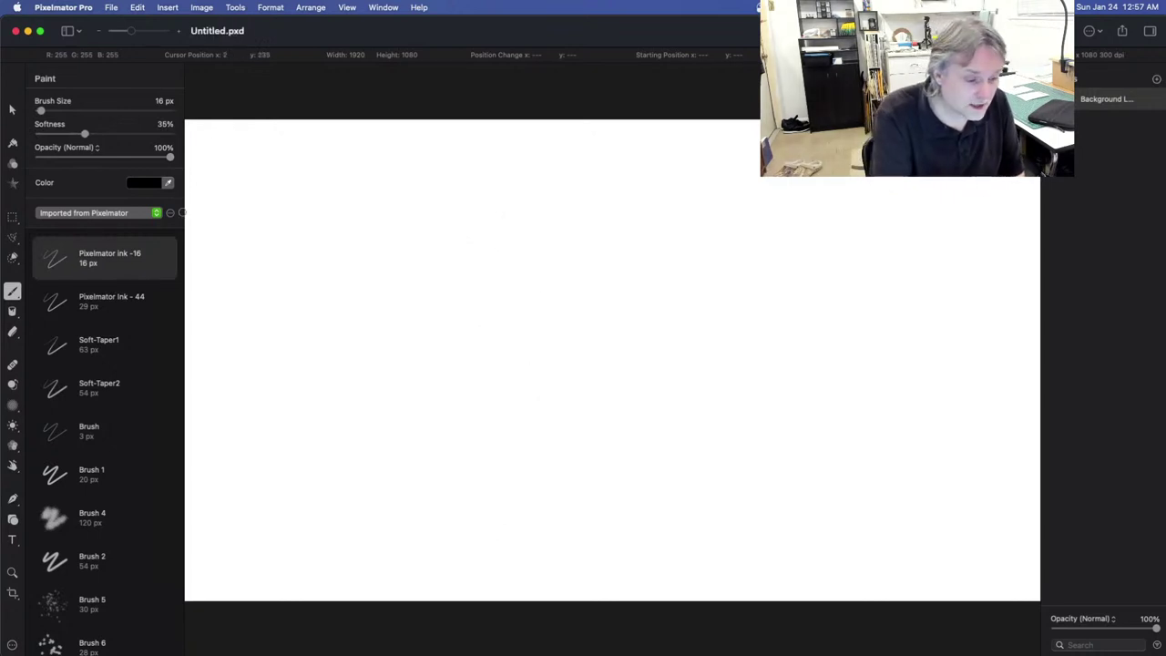
Step: Set the brush size to 40 px, paint test strokes across the canvas and undo them
drag(40, 110, 43, 110)
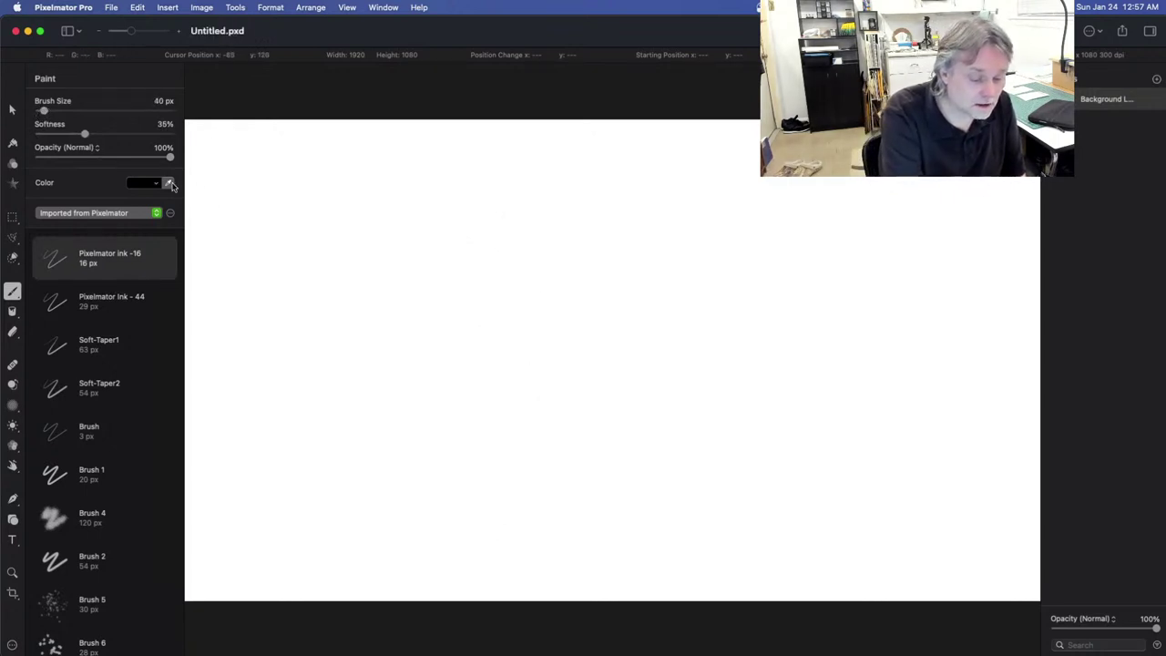
mouse_move(669, 174)
mouse_down()
mouse_move(610, 227)
mouse_move(538, 242)
mouse_move(430, 290)
mouse_move(390, 391)
mouse_move(468, 432)
mouse_move(527, 425)
mouse_move(568, 446)
mouse_move(554, 492)
mouse_move(570, 535)
mouse_up()
mouse_move(711, 388)
mouse_down()
mouse_move(738, 286)
mouse_move(846, 277)
mouse_up()
key(super+z)
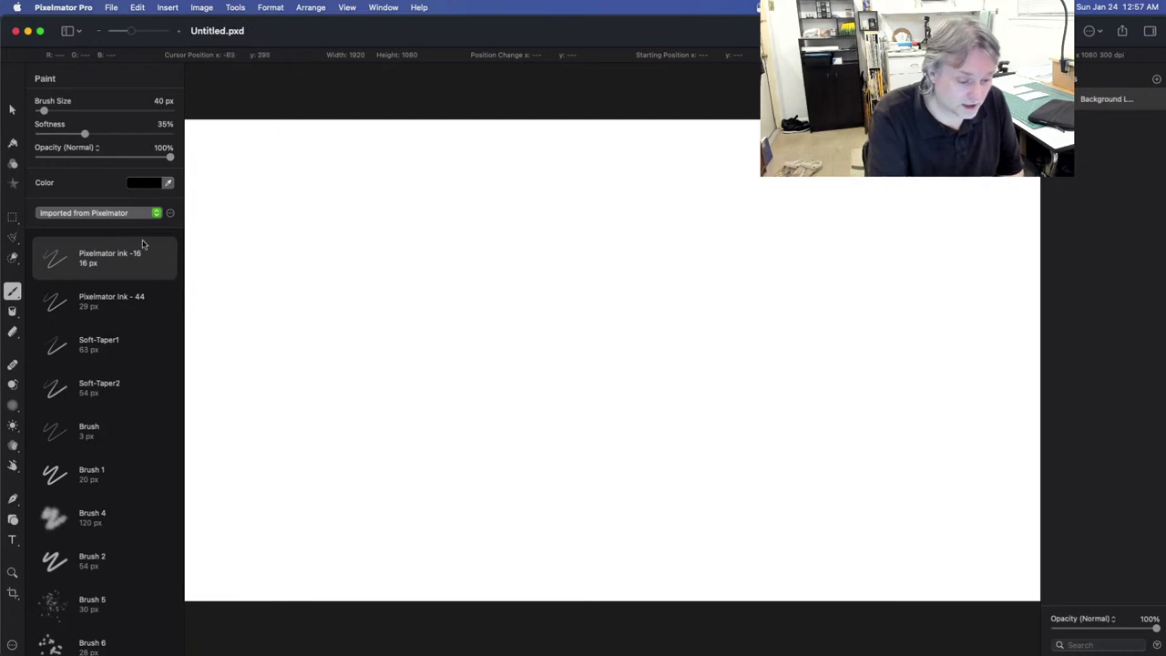
Step: Paint a row of five sweeping S-shaped strokes with the 40 px ink brush and undo all of them
mouse_move(669, 195)
mouse_down()
mouse_move(510, 264)
mouse_move(385, 482)
mouse_move(505, 461)
mouse_up()
mouse_move(718, 260)
mouse_down()
mouse_move(479, 453)
mouse_move(650, 440)
mouse_up()
mouse_move(822, 273)
mouse_down()
mouse_move(628, 478)
mouse_move(761, 463)
mouse_up()
mouse_move(896, 290)
mouse_down()
mouse_move(896, 334)
mouse_move(726, 546)
mouse_up()
mouse_move(939, 381)
mouse_down()
mouse_move(877, 482)
mouse_move(685, 596)
mouse_up()
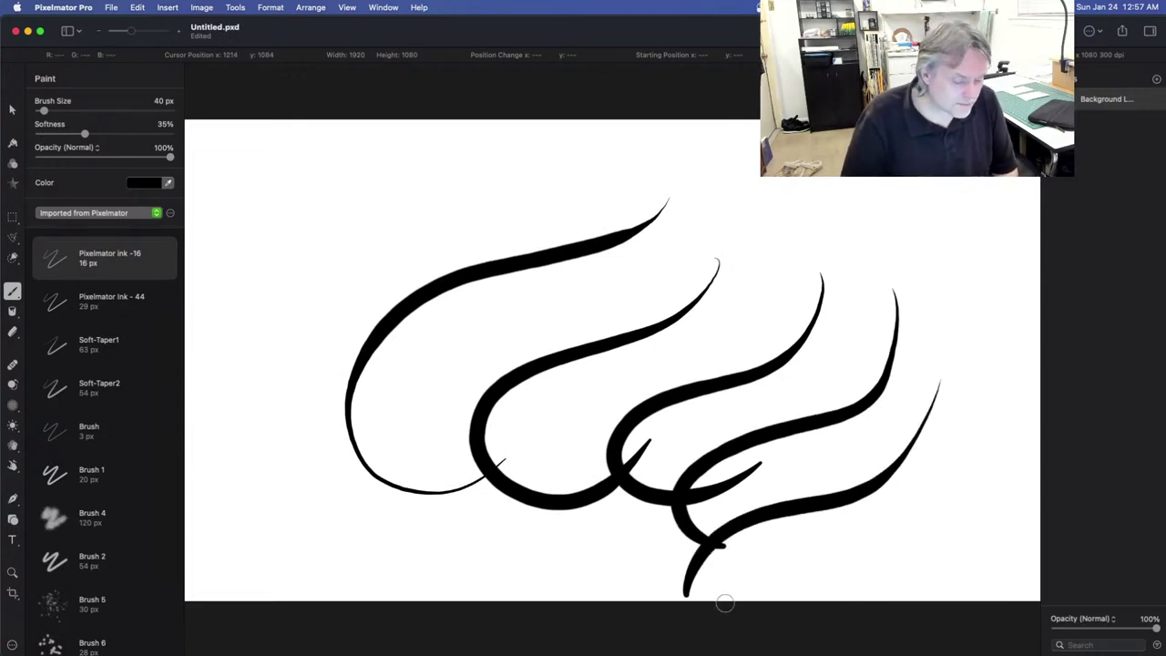
key(super+z)
key(super+z)
key(super+z)
key(super+z)
key(super+z)
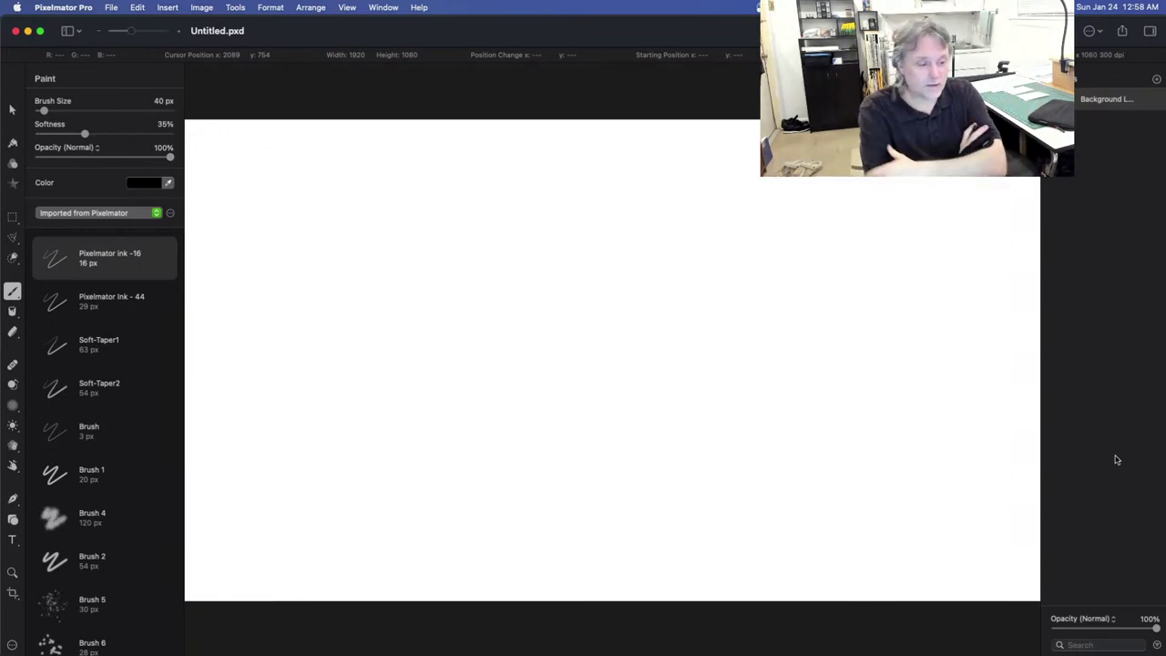
key(F4)
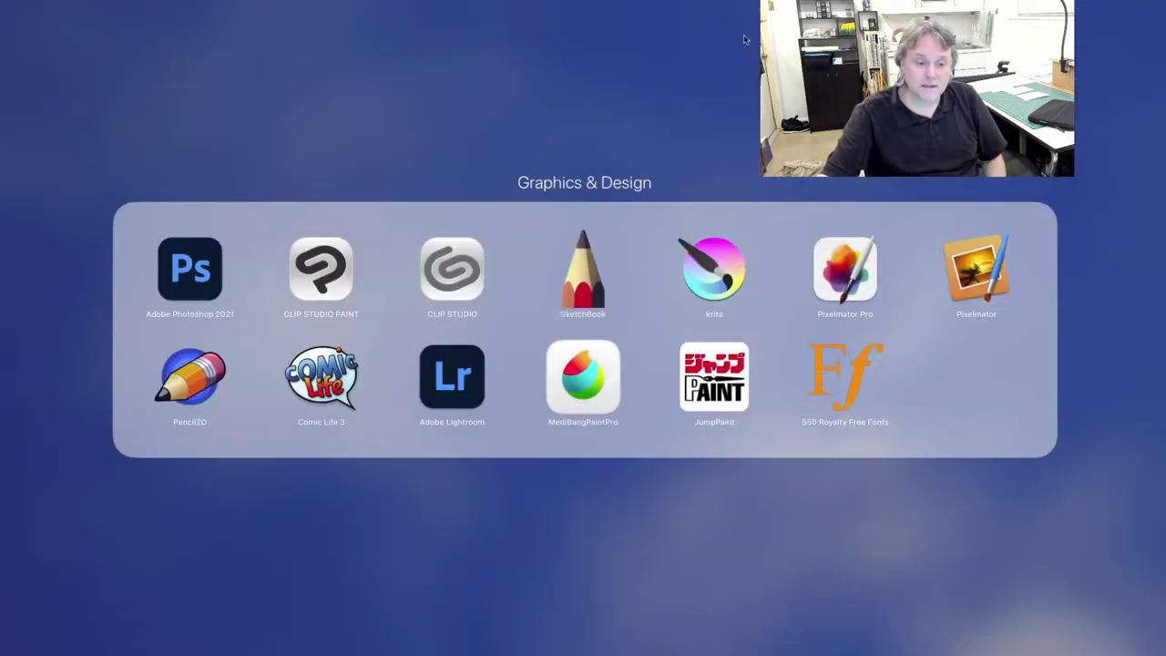
key(Escape)
key(Escape)
mouse_move(569, 37)
mouse_down()
mouse_move(639, 73)
mouse_move(393, 45)
mouse_move(677, 246)
mouse_move(579, 47)
mouse_move(562, 40)
mouse_up()
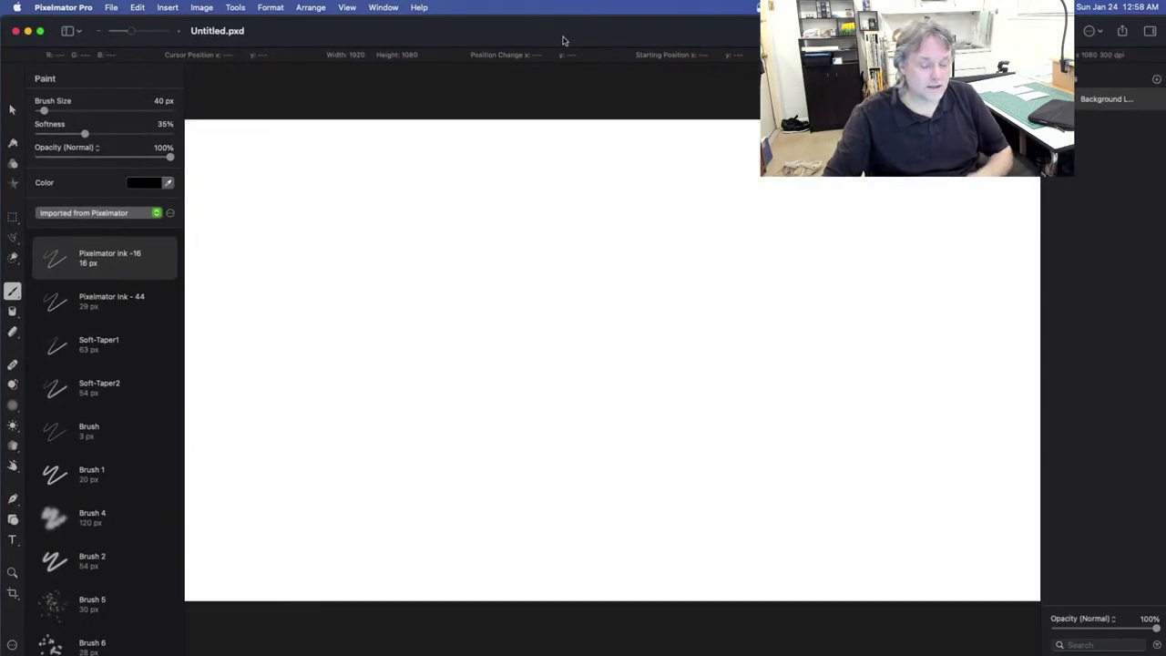
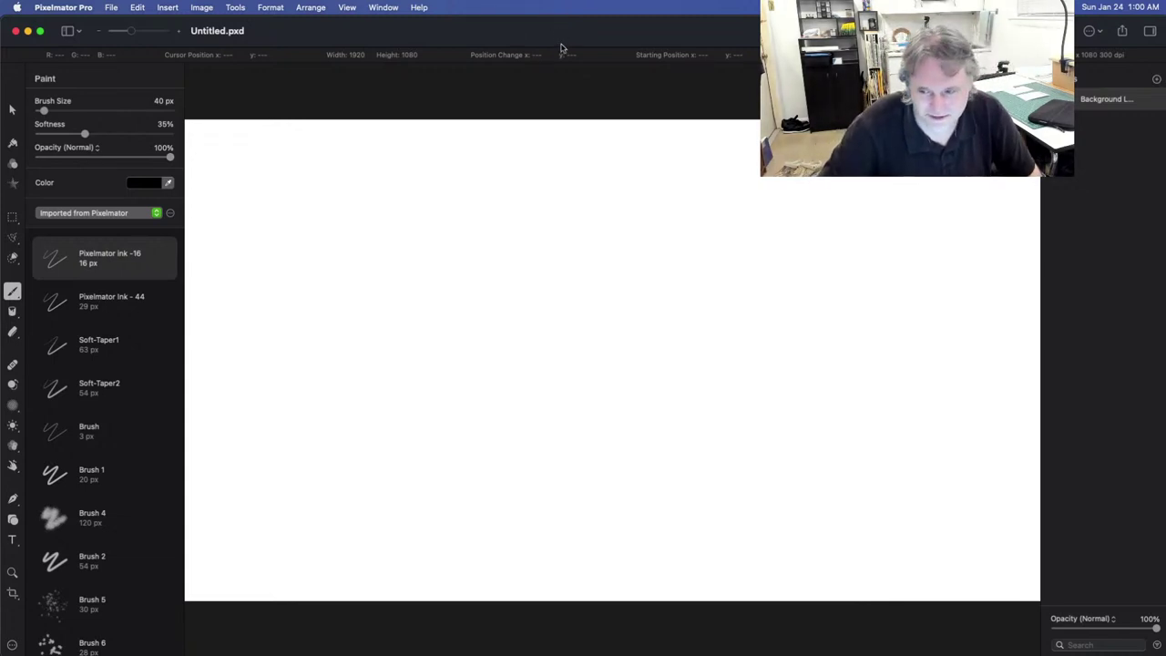
key(ctrl+Left)
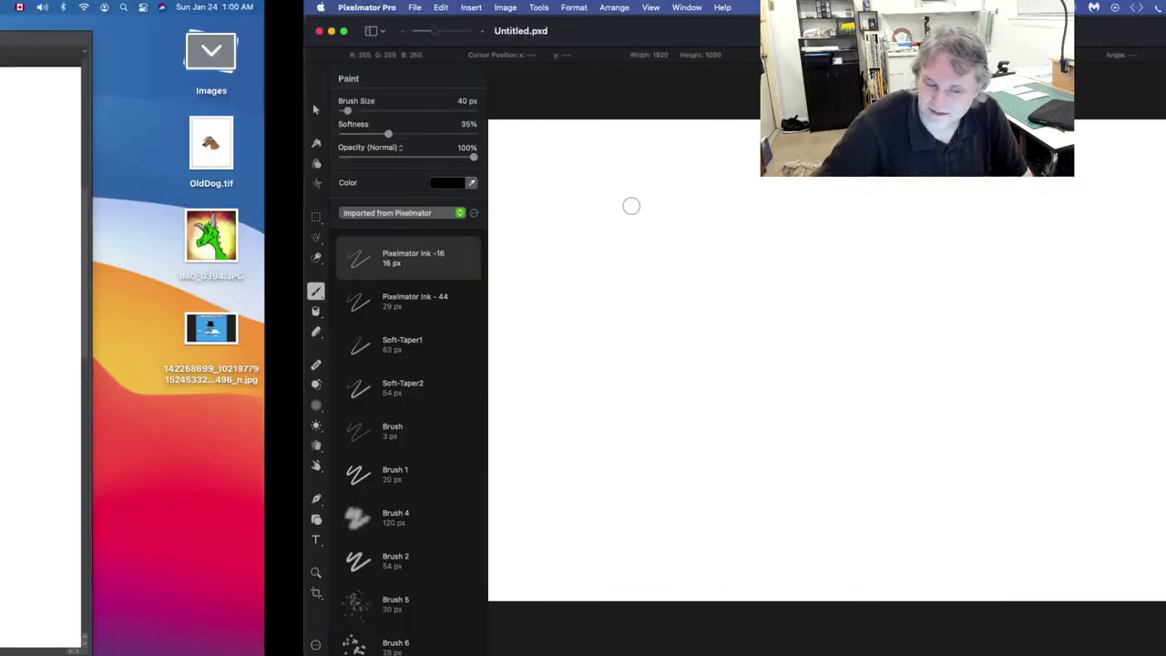
key(ctrl+Left)
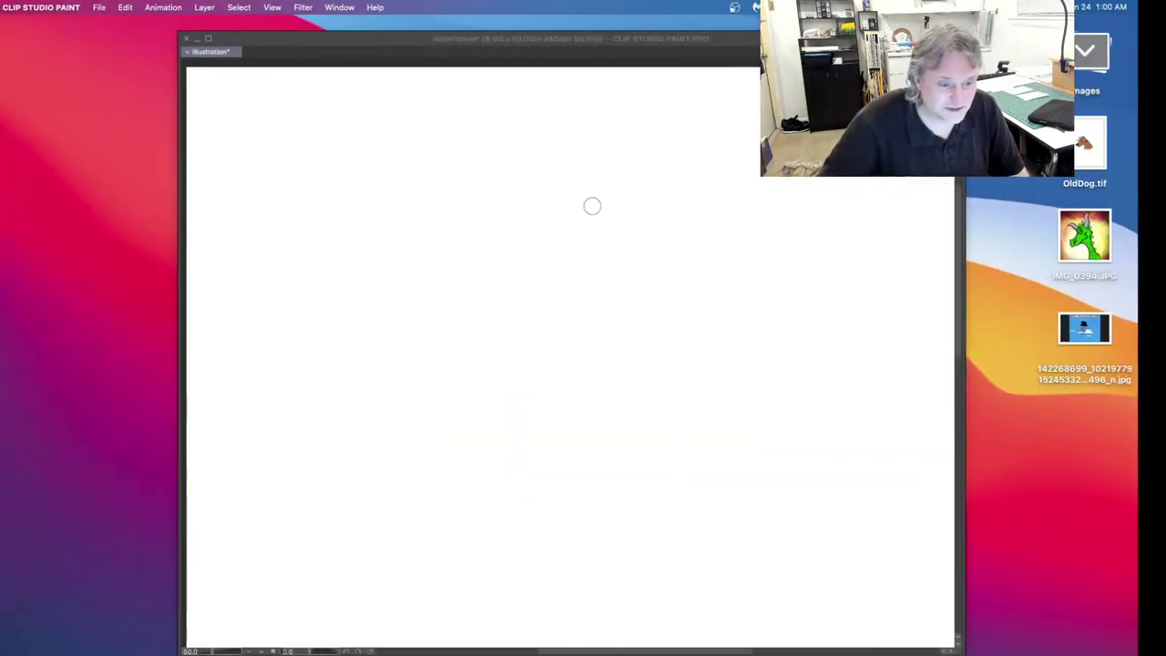
key(ctrl+Right)
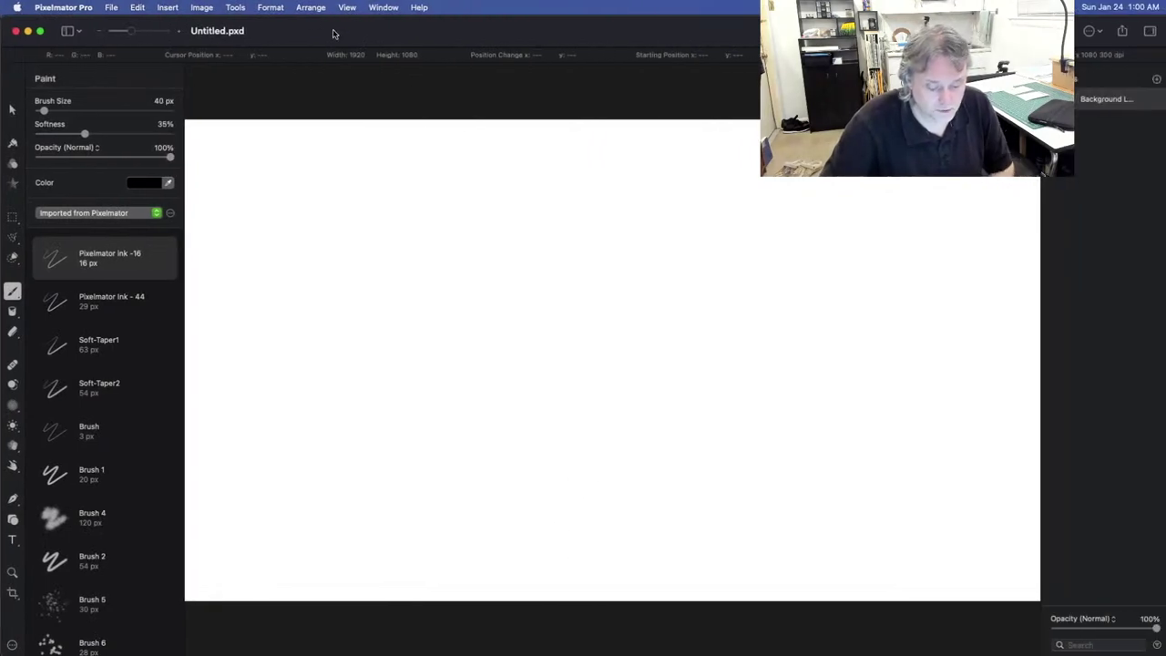
Step: Close the untitled document and delete it instead of saving it
key(super+w)
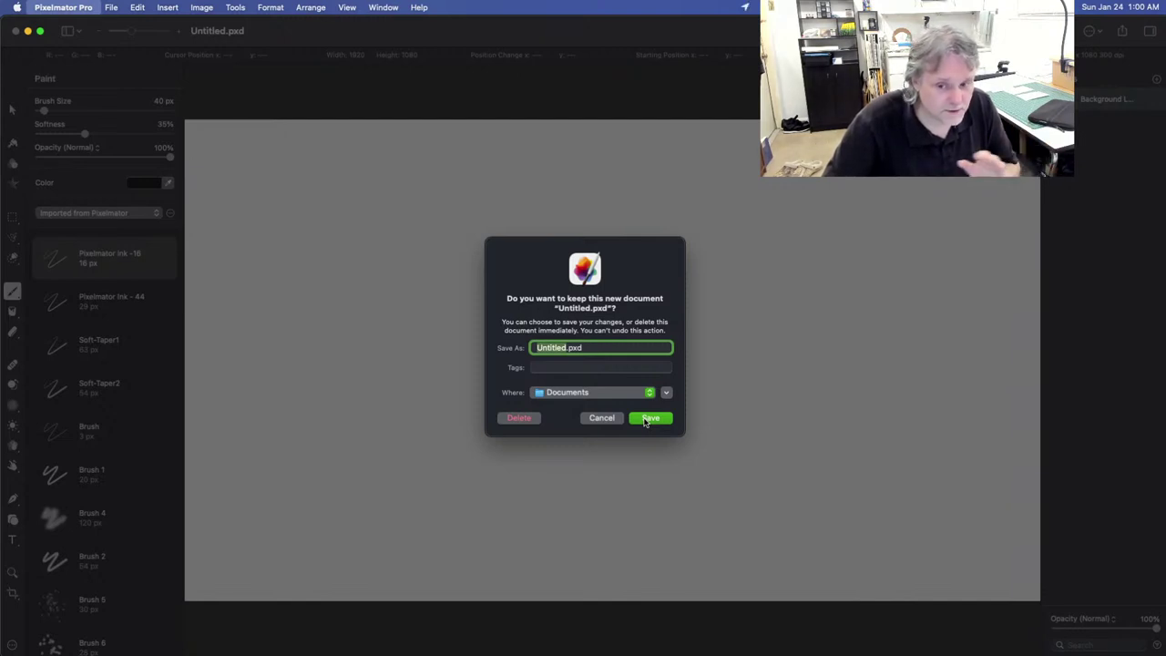
click(517, 418)
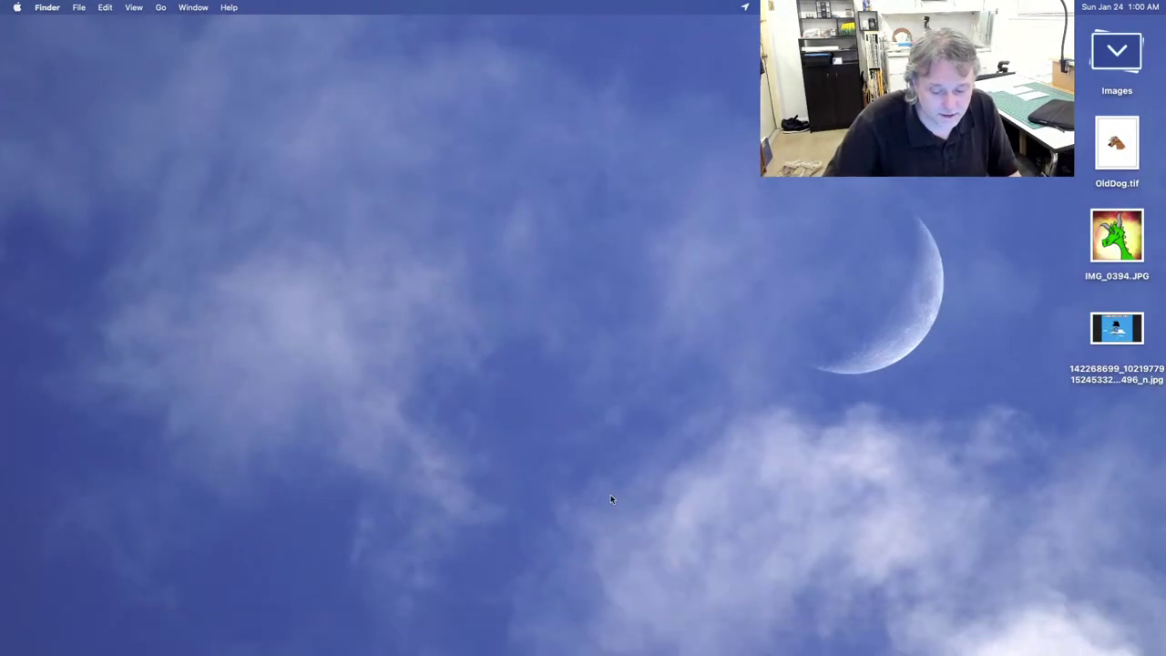
Step: Look over the Graphics & Design programs, switch to the open illustration in Clip Studio Paint and collapse the material palette
key(F4)
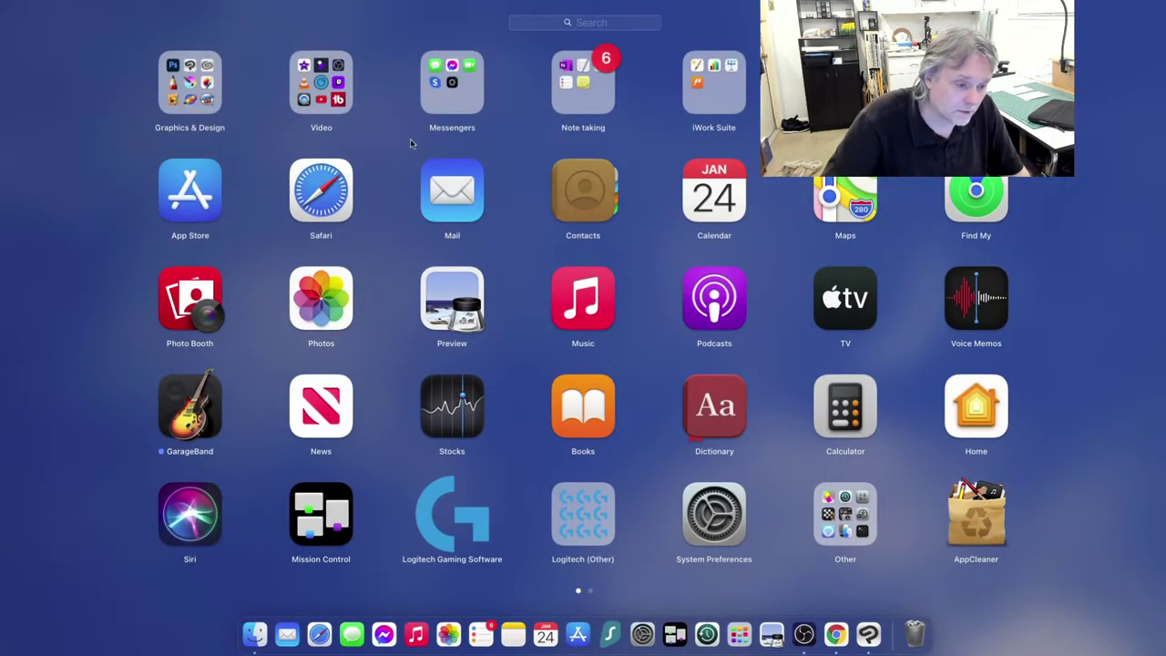
click(191, 97)
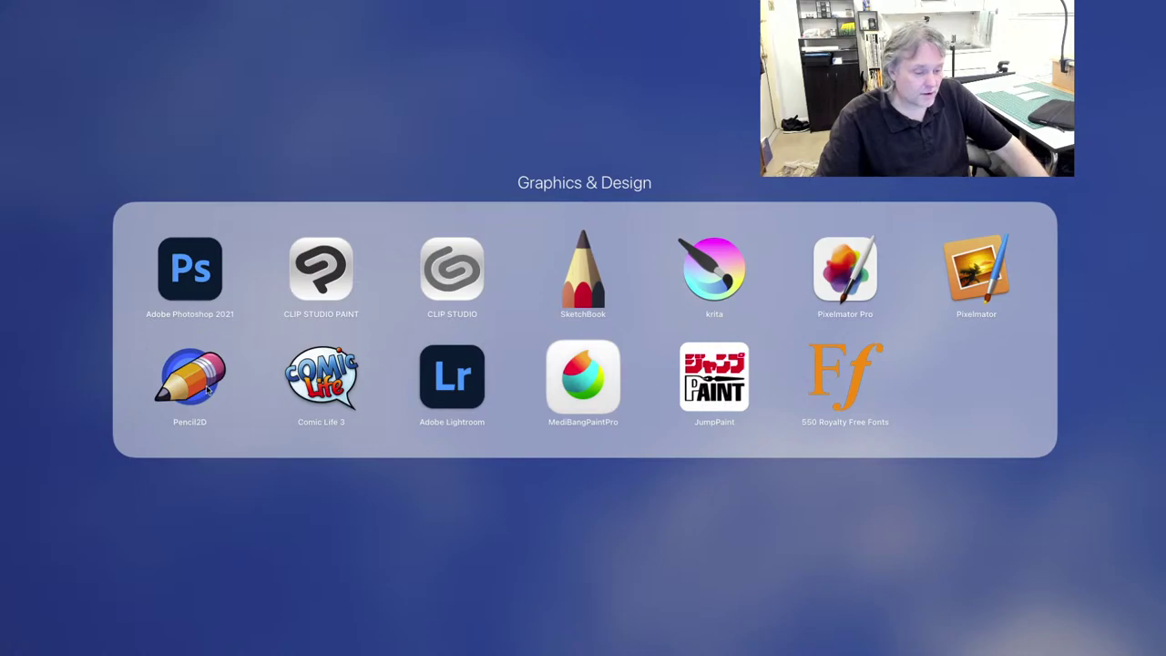
click(539, 95)
click(1139, 319)
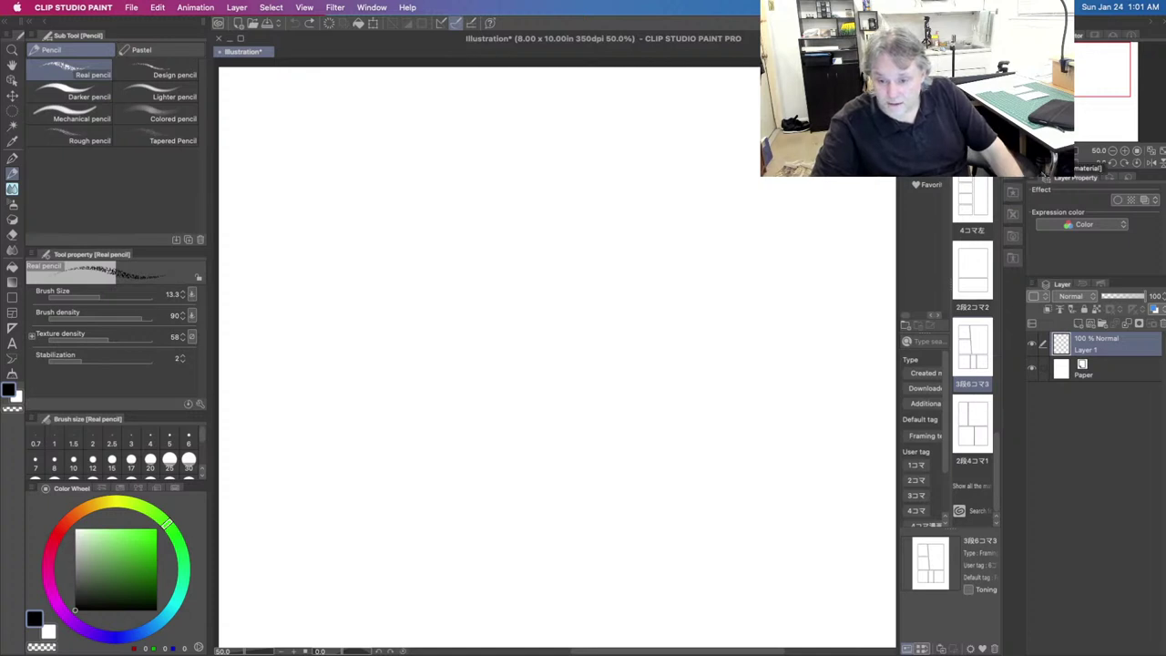
click(1013, 189)
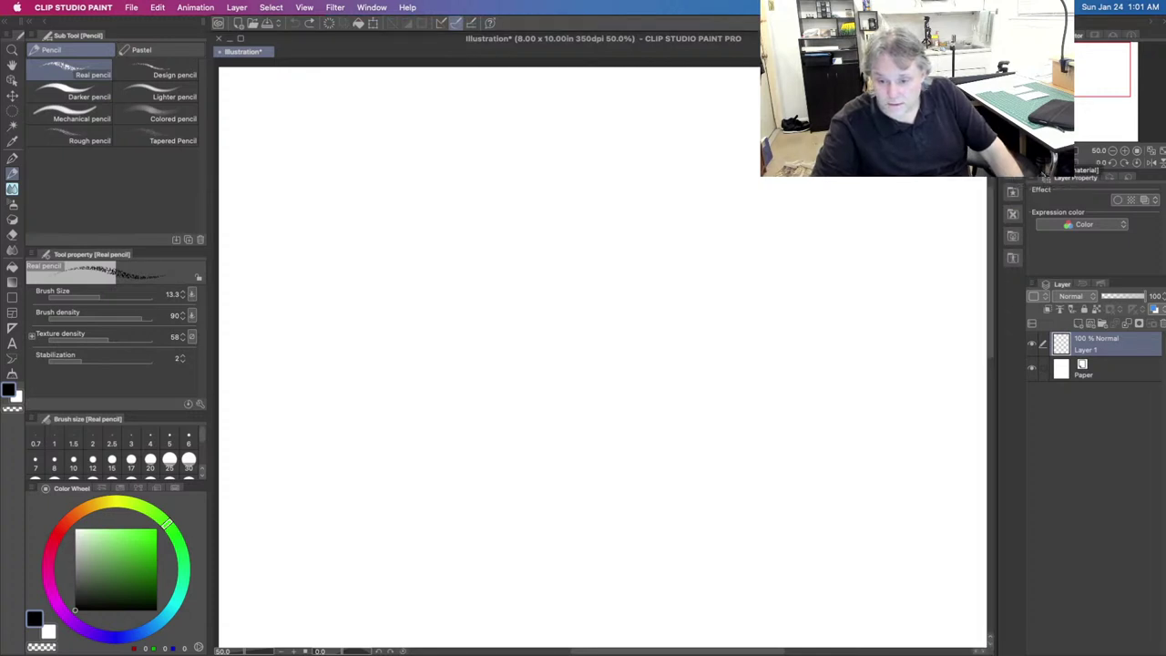
Step: Draw a long looping line ending in a spiral with the Real pencil and undo it
mouse_move(426, 228)
mouse_down()
mouse_move(372, 276)
mouse_move(614, 338)
mouse_move(576, 589)
mouse_move(498, 387)
mouse_move(511, 325)
mouse_up()
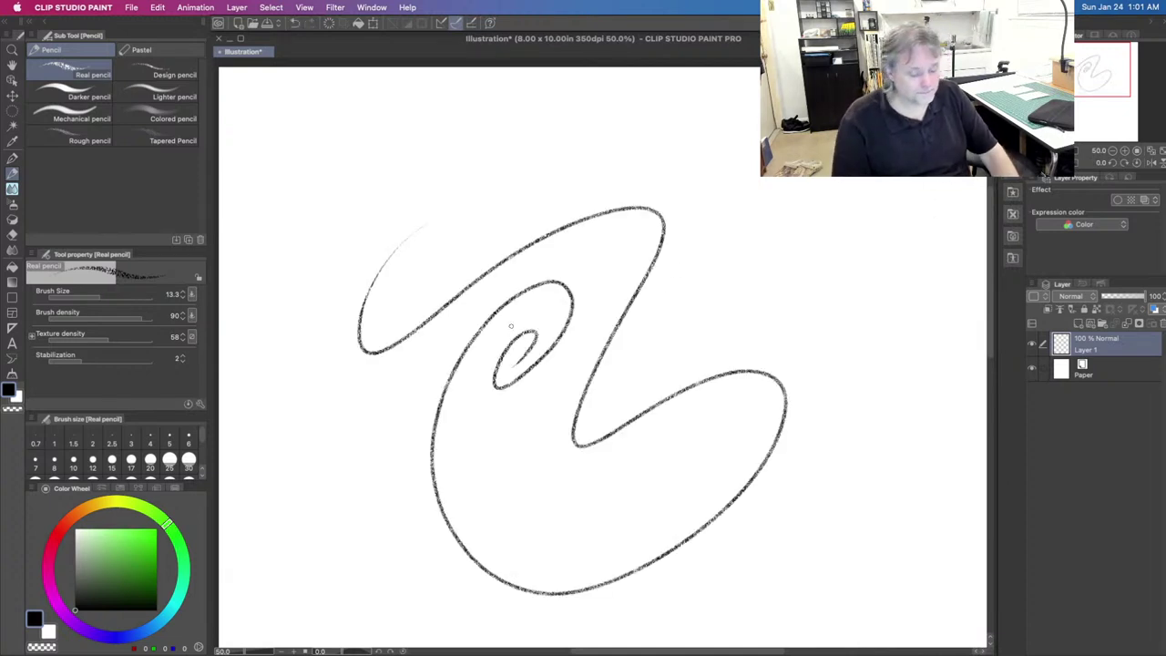
key(super+z)
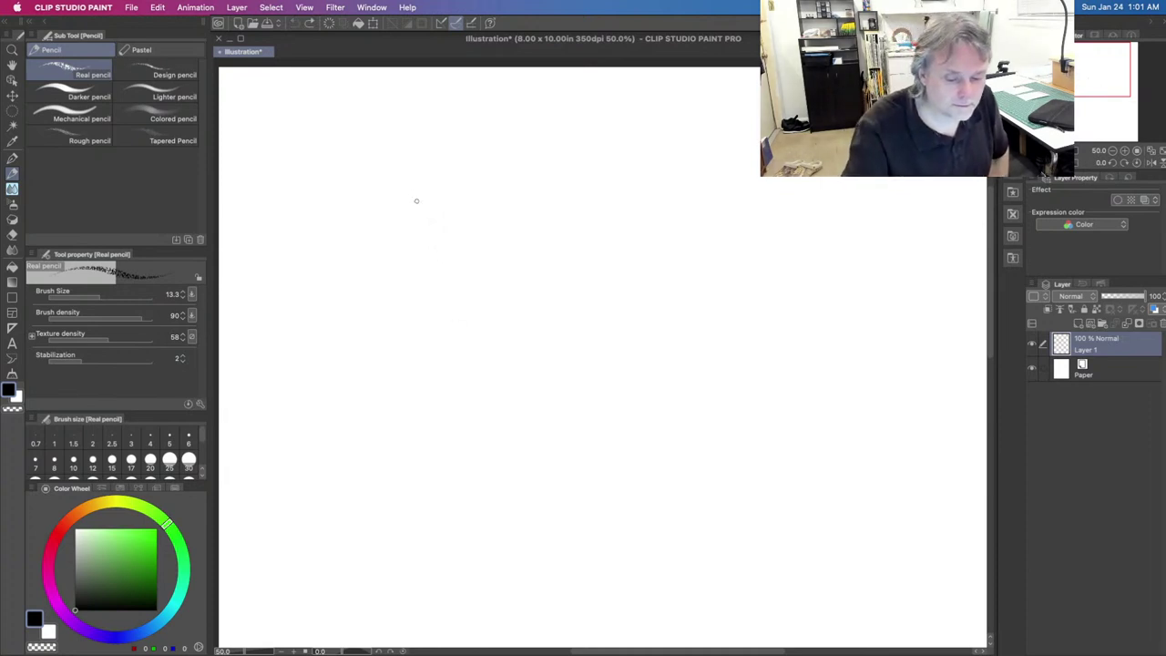
Step: Sketch the angular outline of a Batman-style head with two pointed ears in the canvas's upper left using the Real pencil
mouse_move(407, 219)
mouse_down()
mouse_move(460, 372)
mouse_move(507, 207)
mouse_move(492, 175)
mouse_up()
mouse_move(458, 94)
mouse_down()
mouse_move(465, 198)
mouse_move(390, 228)
mouse_up()
mouse_move(443, 188)
mouse_down()
mouse_move(414, 143)
mouse_move(429, 193)
mouse_up()
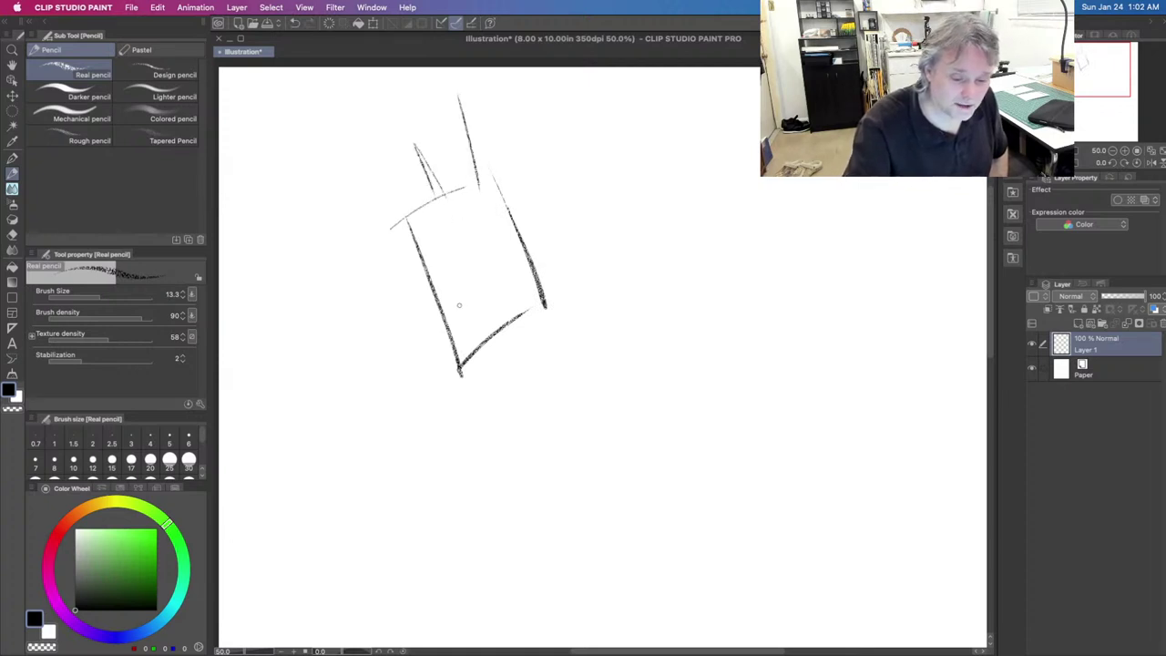
Step: Draw the slanted eyes, nose, mask edge and mouth on the head and darken its ear and jaw outlines
mouse_move(442, 270)
mouse_down()
mouse_move(520, 225)
mouse_move(420, 250)
mouse_move(452, 261)
mouse_move(431, 267)
mouse_up()
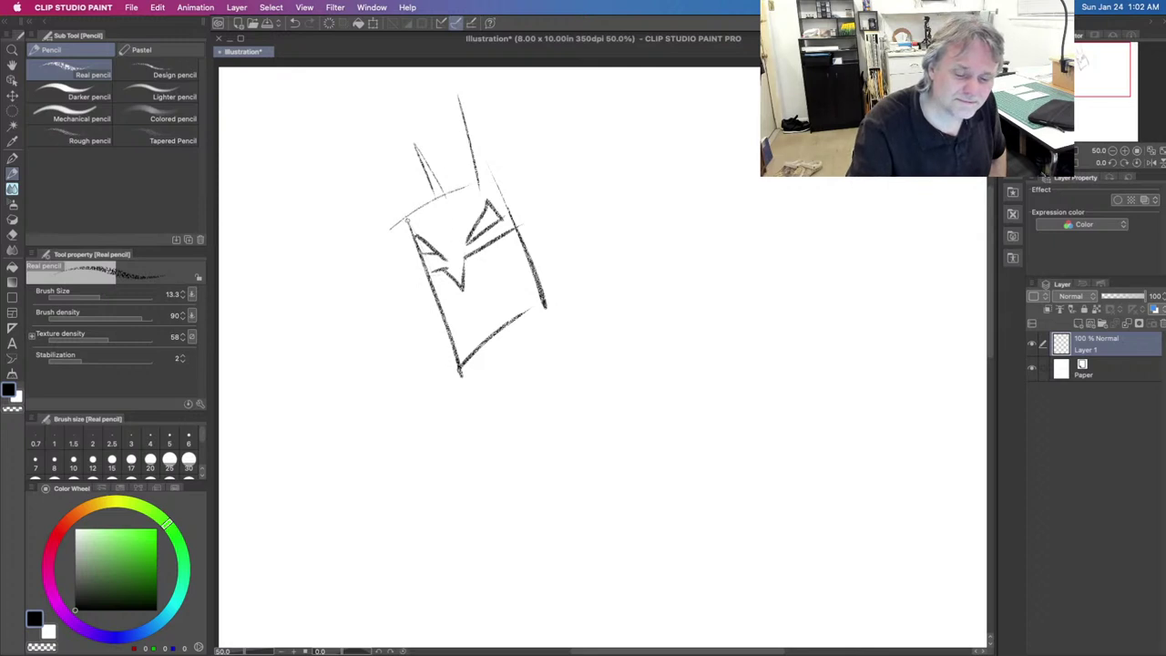
mouse_move(459, 94)
mouse_down()
mouse_move(545, 316)
mouse_move(453, 369)
mouse_up()
mouse_move(453, 292)
mouse_down()
mouse_move(479, 279)
mouse_move(461, 317)
mouse_move(497, 299)
mouse_move(449, 328)
mouse_move(460, 368)
mouse_move(490, 345)
mouse_up()
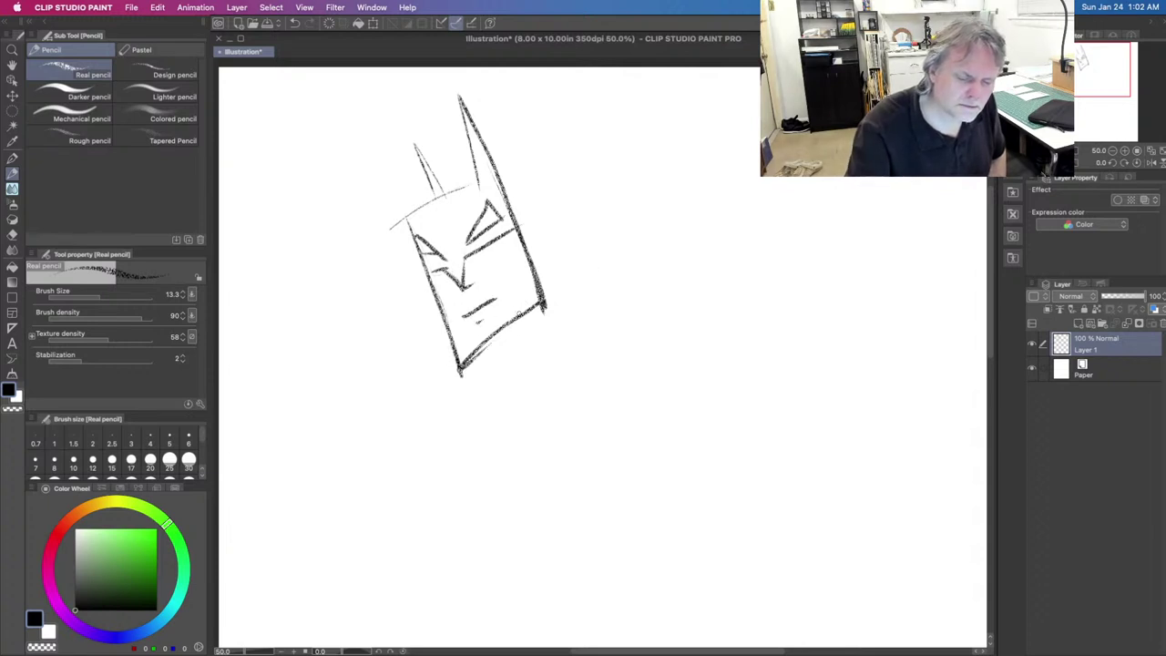
Step: Darken the brow line of the head and shade in the mask and ears using the Real pencil at brush size 48.1
mouse_move(479, 179)
mouse_down()
mouse_move(410, 217)
mouse_move(425, 255)
mouse_up()
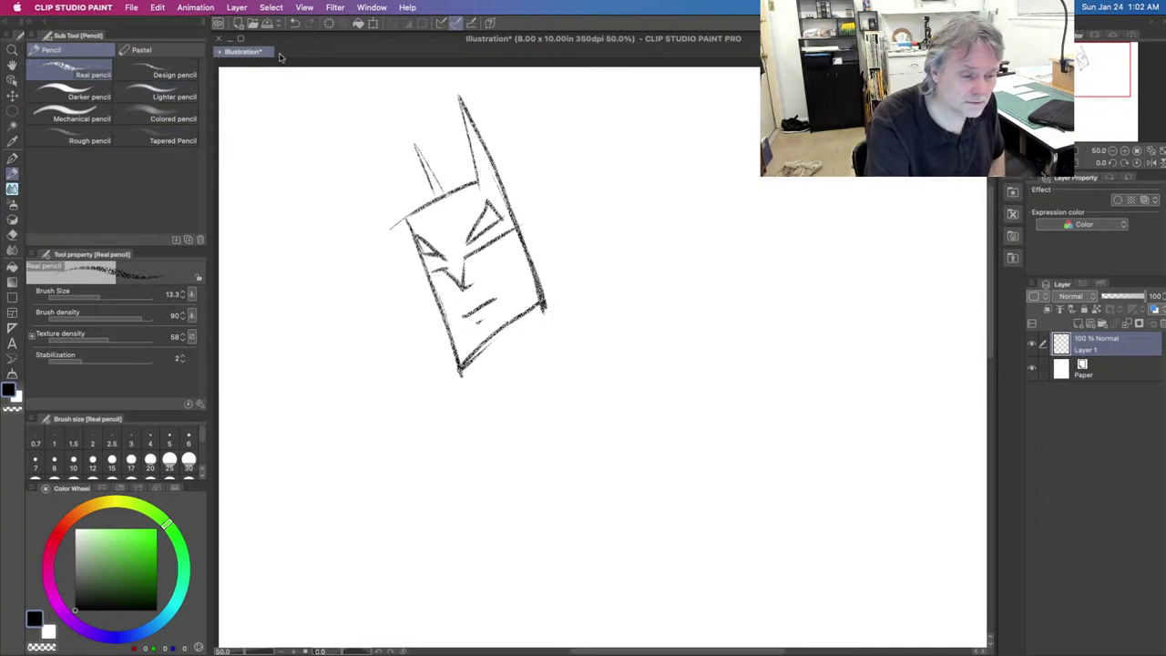
drag(99, 297, 113, 296)
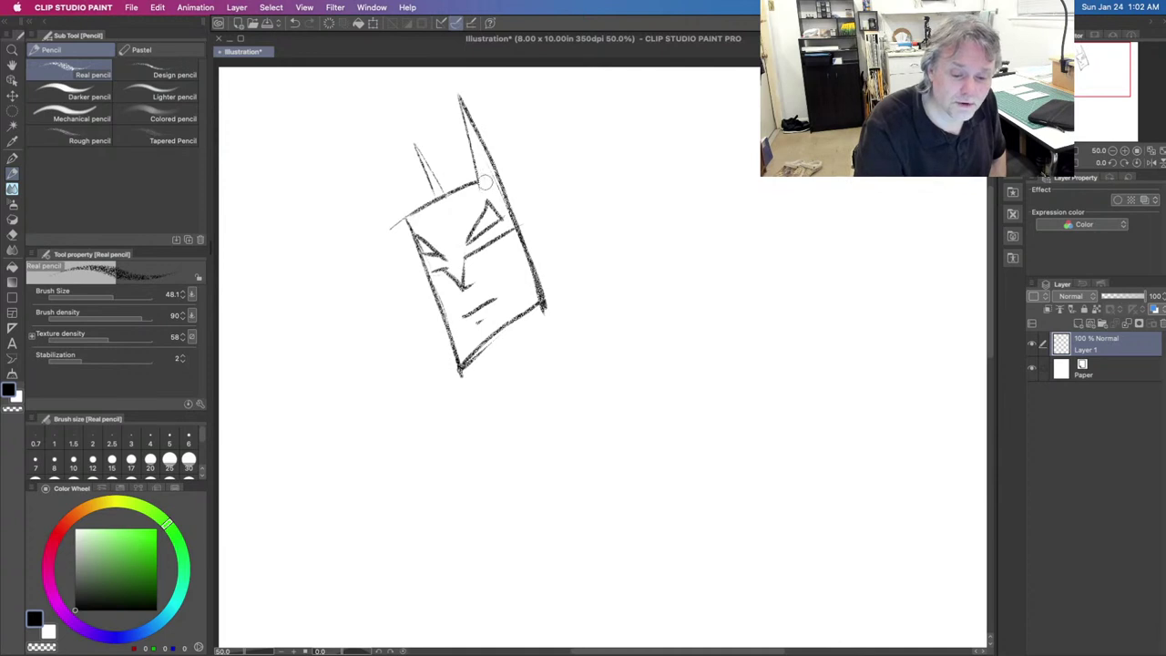
drag(490, 182, 481, 161)
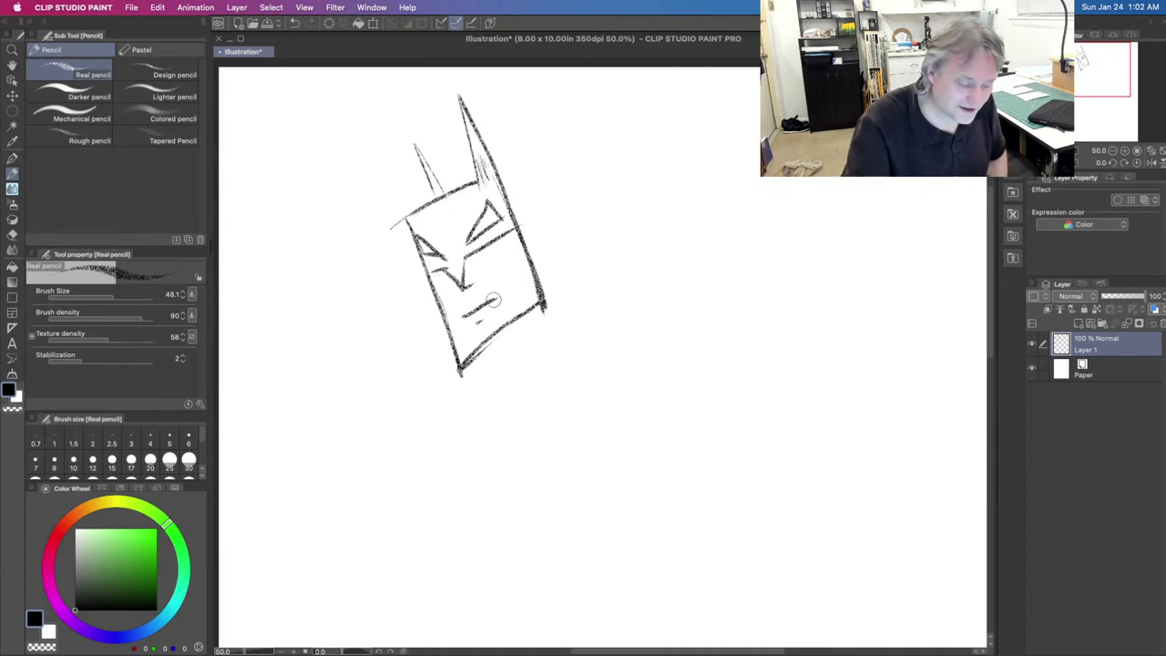
mouse_move(459, 229)
mouse_down()
mouse_move(470, 211)
mouse_move(424, 216)
mouse_move(483, 186)
mouse_move(500, 201)
mouse_move(499, 230)
mouse_move(454, 278)
mouse_move(423, 260)
mouse_move(451, 248)
mouse_move(445, 260)
mouse_move(416, 219)
mouse_move(492, 187)
mouse_move(498, 195)
mouse_move(461, 108)
mouse_move(499, 187)
mouse_move(479, 147)
mouse_move(483, 189)
mouse_move(438, 187)
mouse_move(442, 205)
mouse_move(419, 150)
mouse_up()
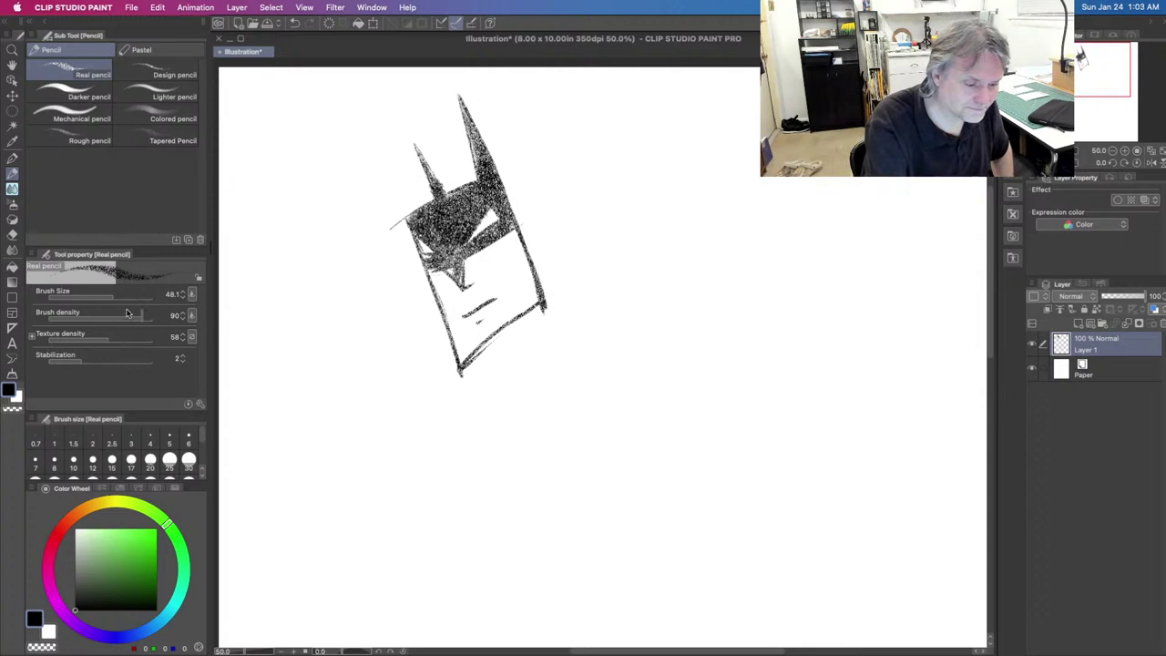
Step: Reduce the Real pencil to brush size 8.4 and sketch curved neck and cape lines spreading below the jaw
drag(113, 298, 96, 298)
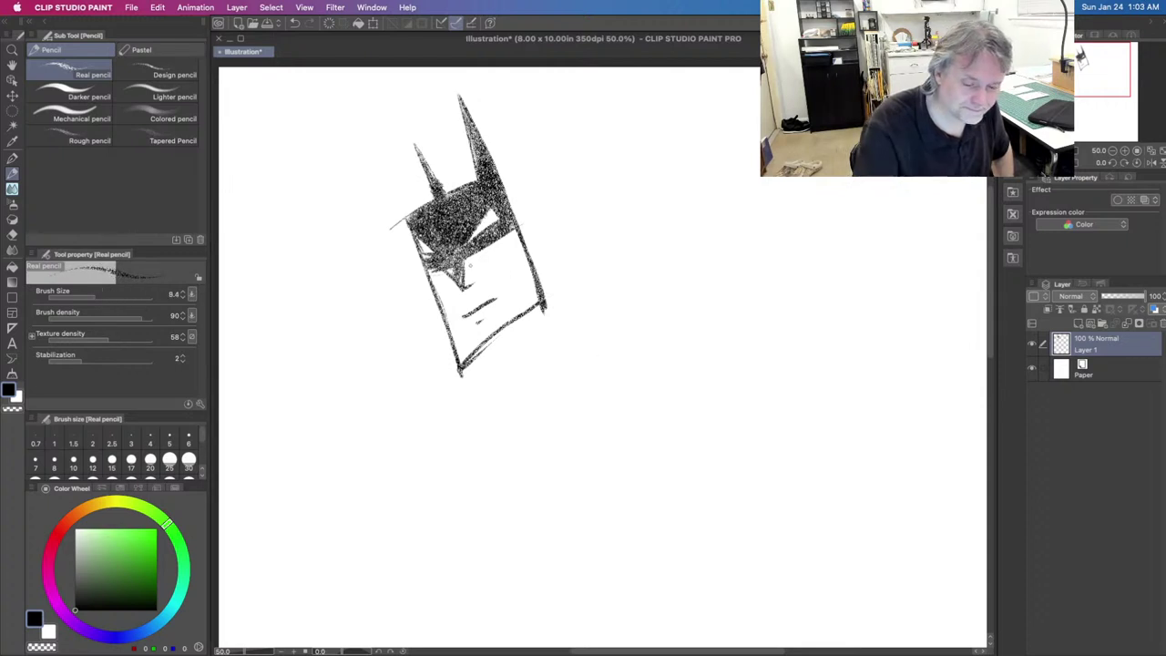
drag(544, 307, 557, 342)
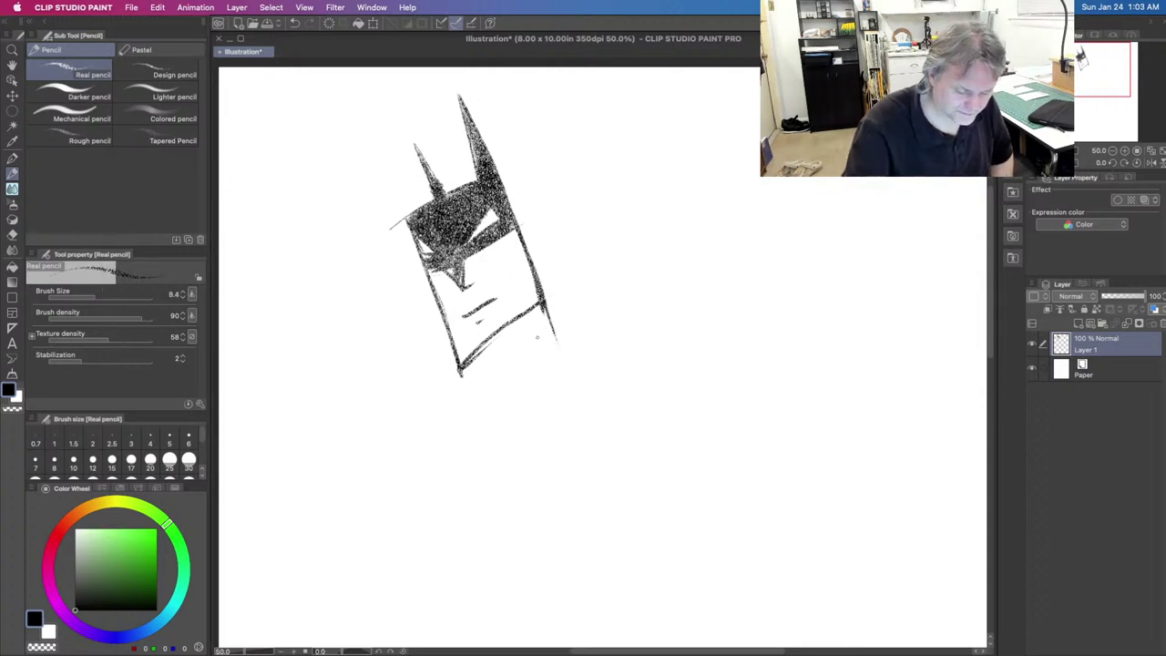
key(super+z)
drag(486, 352, 489, 374)
mouse_move(544, 293)
mouse_down()
mouse_move(550, 311)
mouse_move(641, 339)
mouse_up()
drag(486, 344, 480, 391)
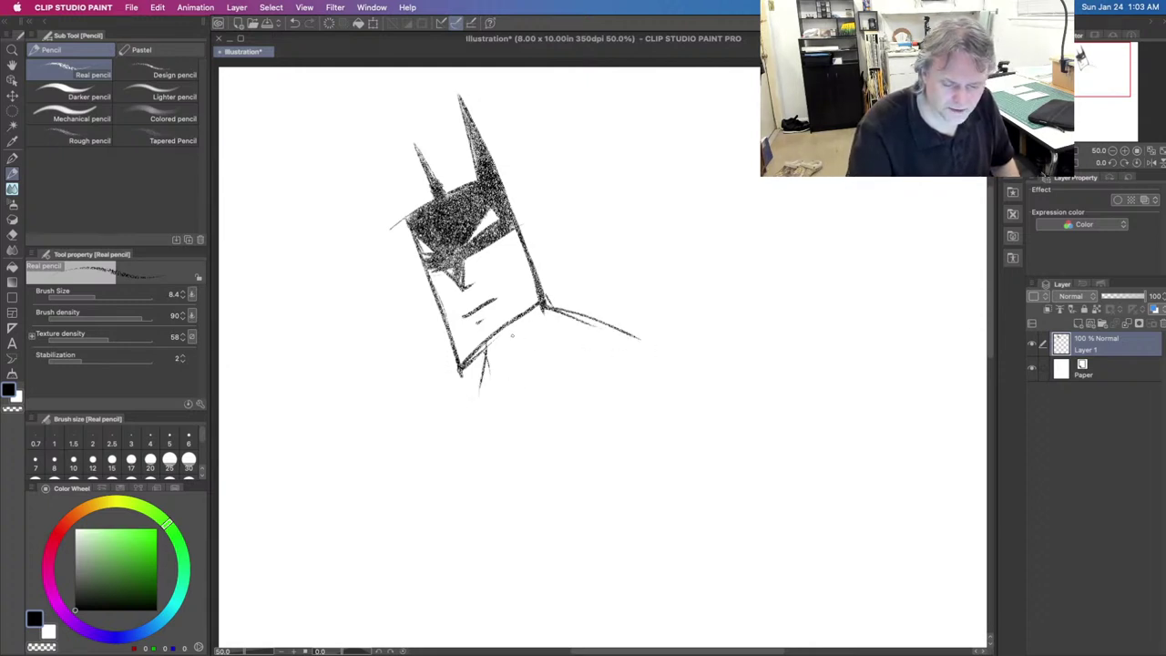
mouse_move(510, 333)
mouse_down()
mouse_move(603, 377)
mouse_move(499, 427)
mouse_move(490, 408)
mouse_move(598, 372)
mouse_up()
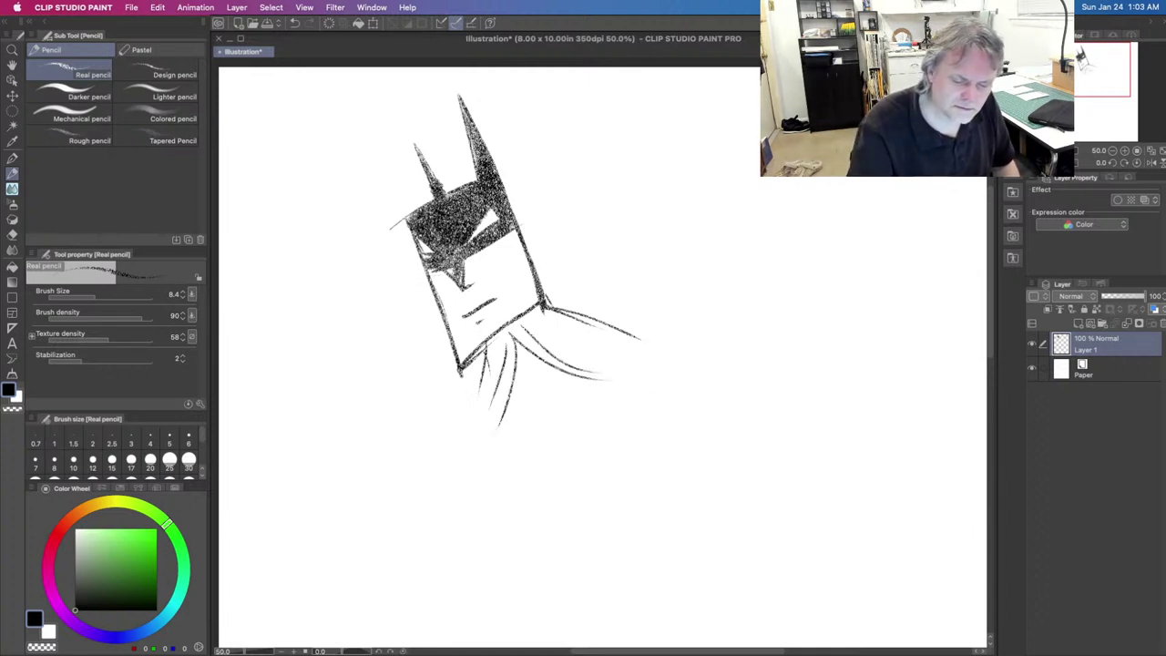
Step: Fill in the mask shading around the nose and clean out the white eye shapes with the Hard eraser
drag(460, 281, 443, 269)
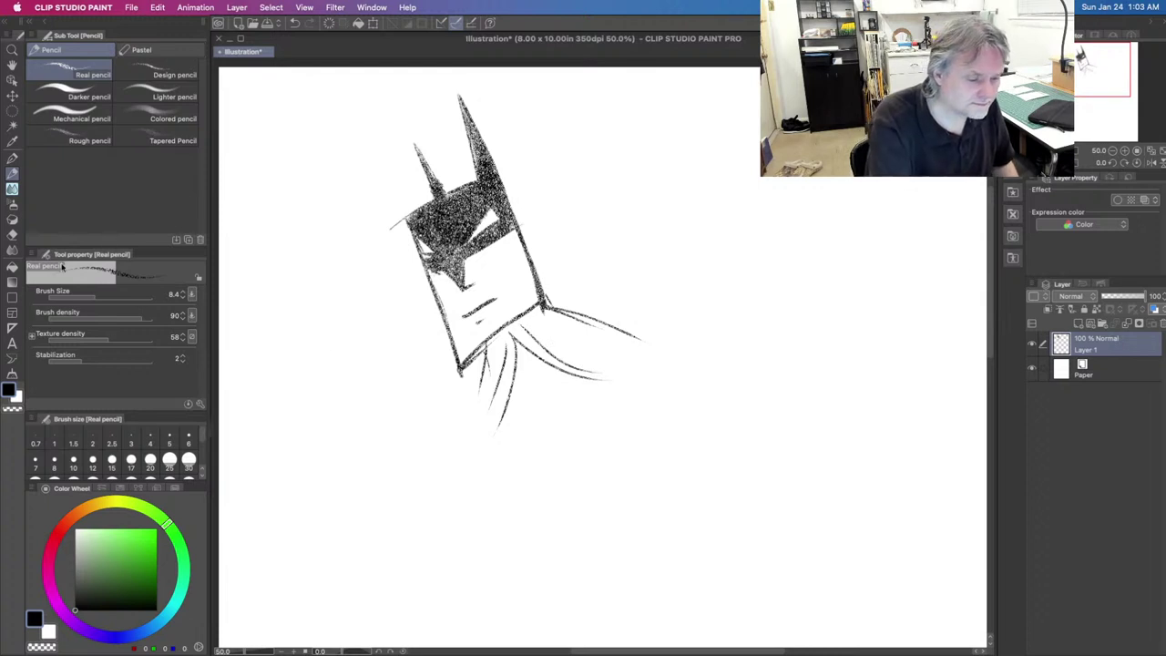
click(13, 234)
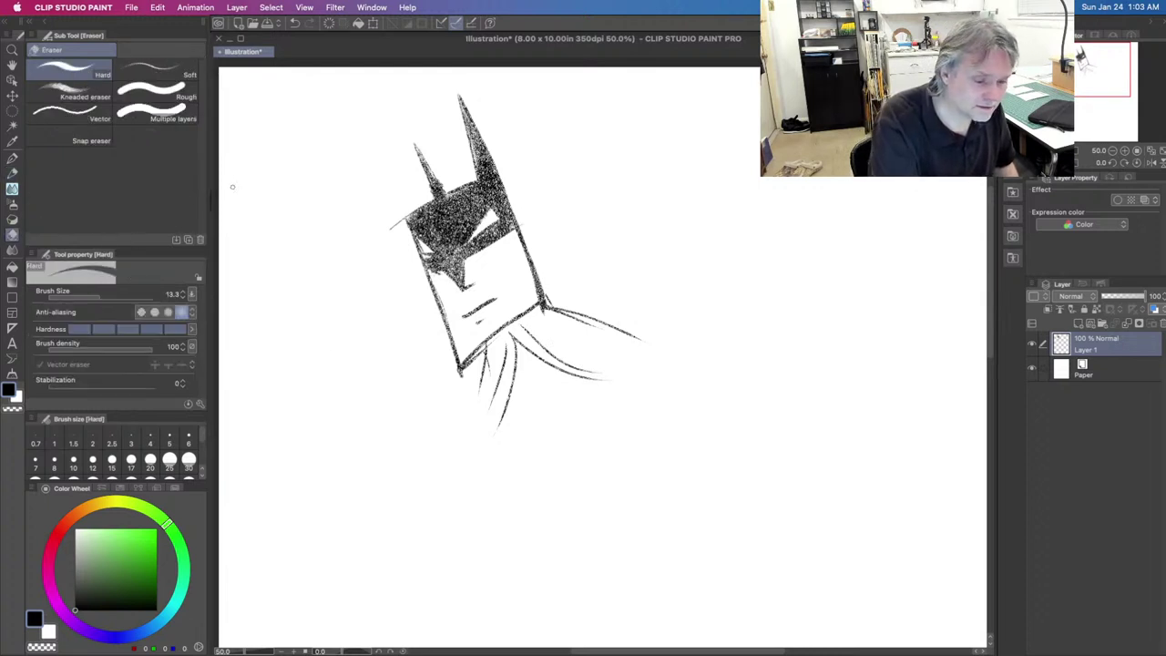
mouse_move(425, 250)
mouse_down()
mouse_move(439, 254)
mouse_move(494, 213)
mouse_move(471, 233)
mouse_move(420, 239)
mouse_move(451, 251)
mouse_move(421, 238)
mouse_up()
Step: Sharpen the edges of both eyes with the Real pencil and add longer fold lines to the cape
key(p)
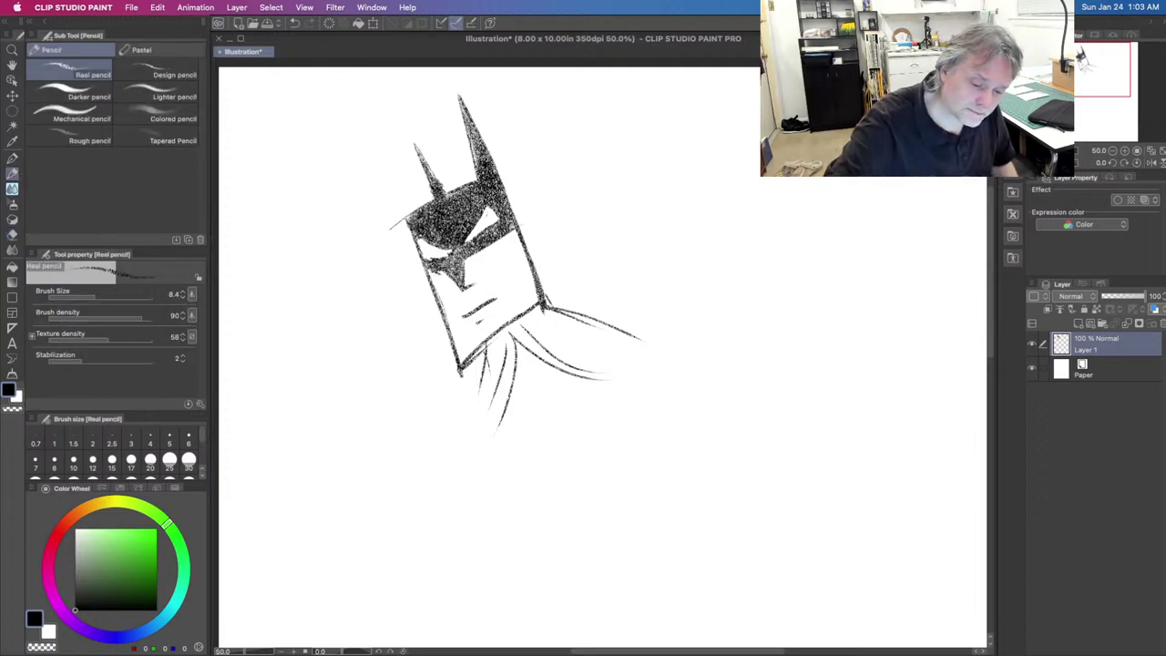
drag(417, 238, 432, 243)
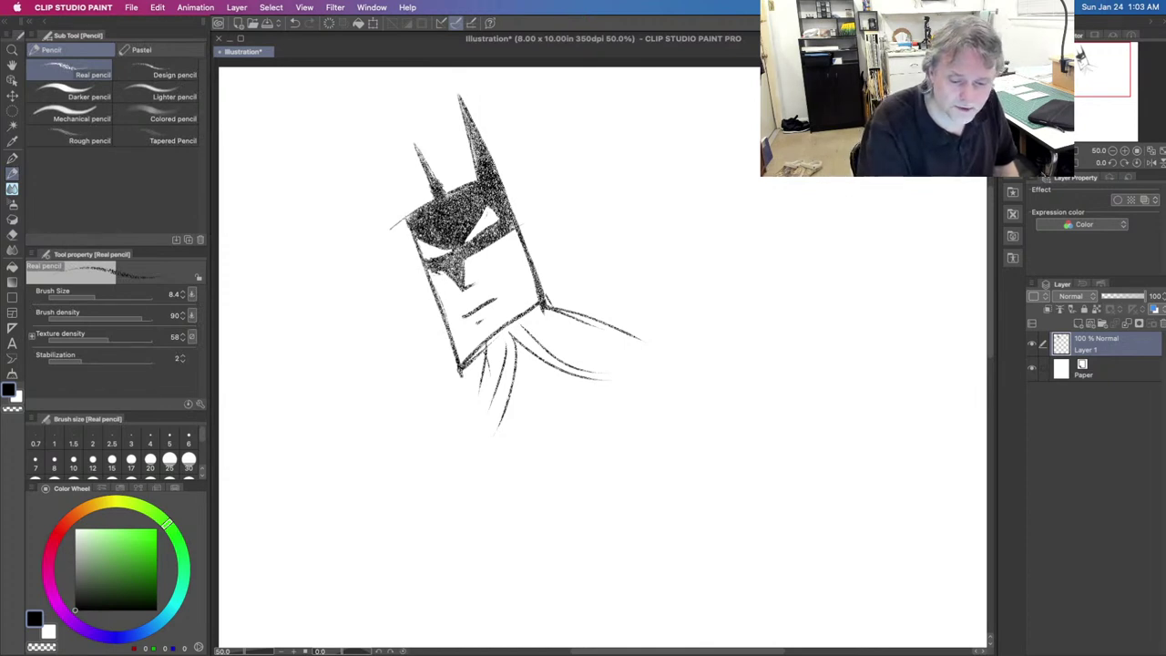
drag(490, 206, 500, 221)
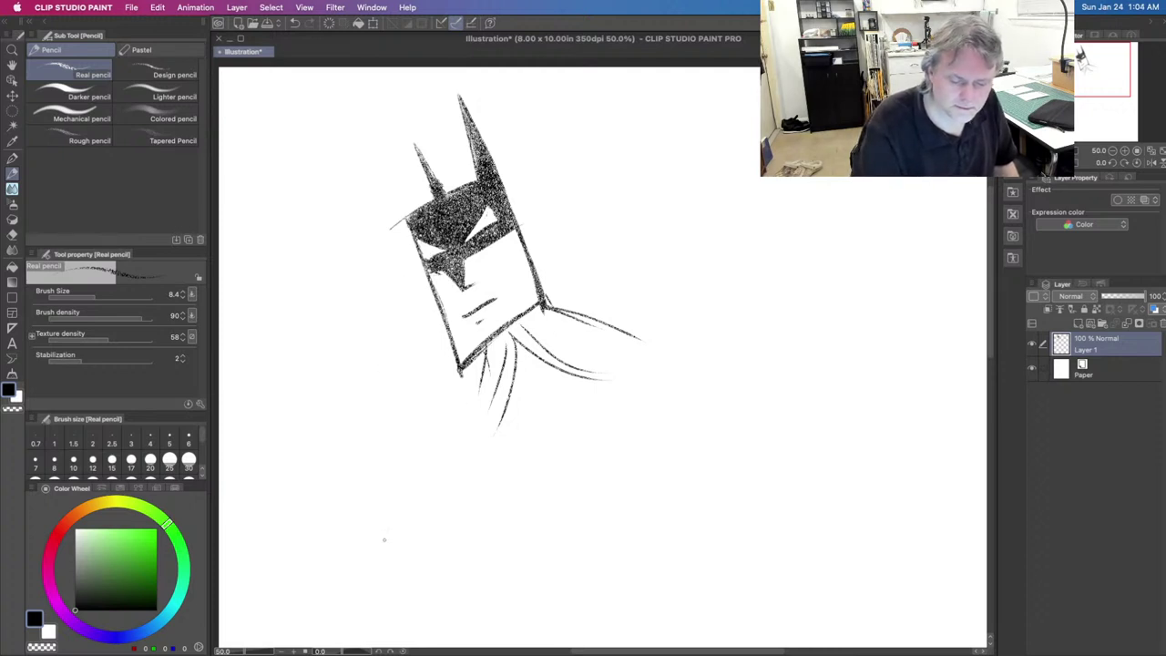
drag(493, 343, 464, 441)
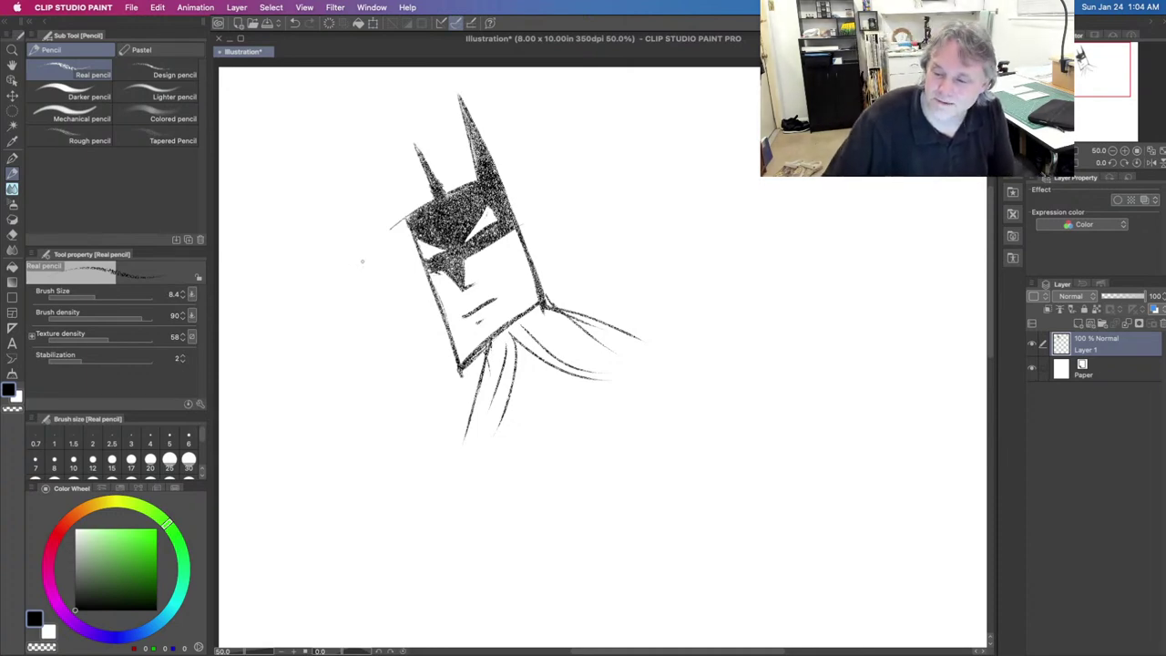
Step: Switch to Safari and search Google Images for Nightwing
key(ctrl+Right)
key(ctrl+Left)
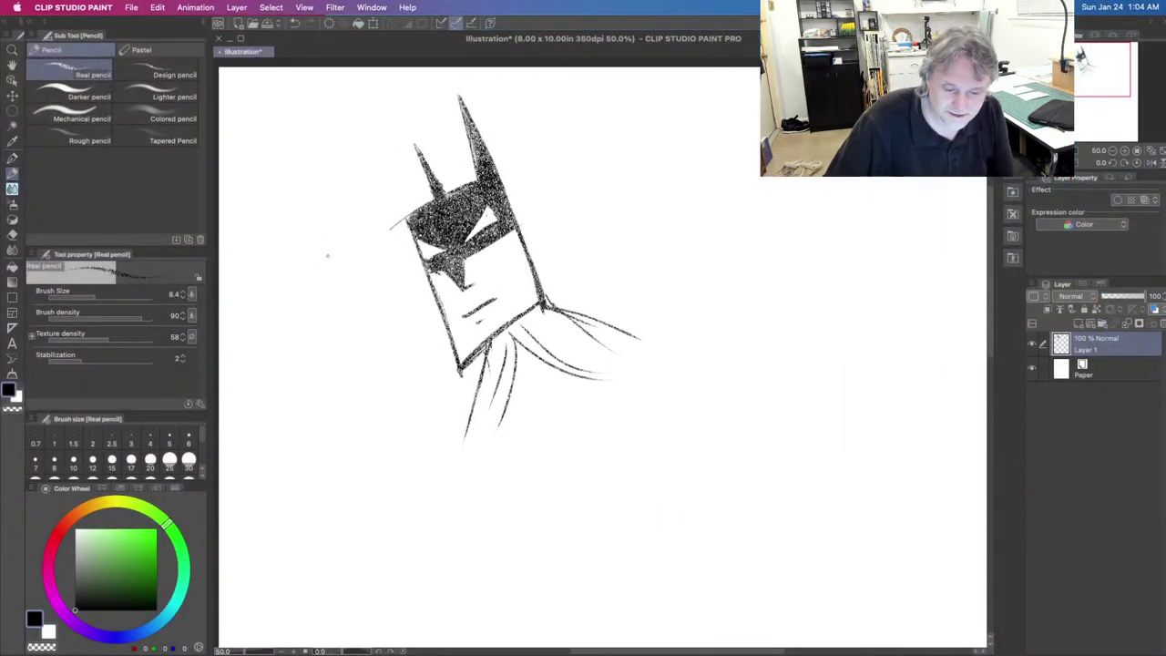
key(ctrl+Right)
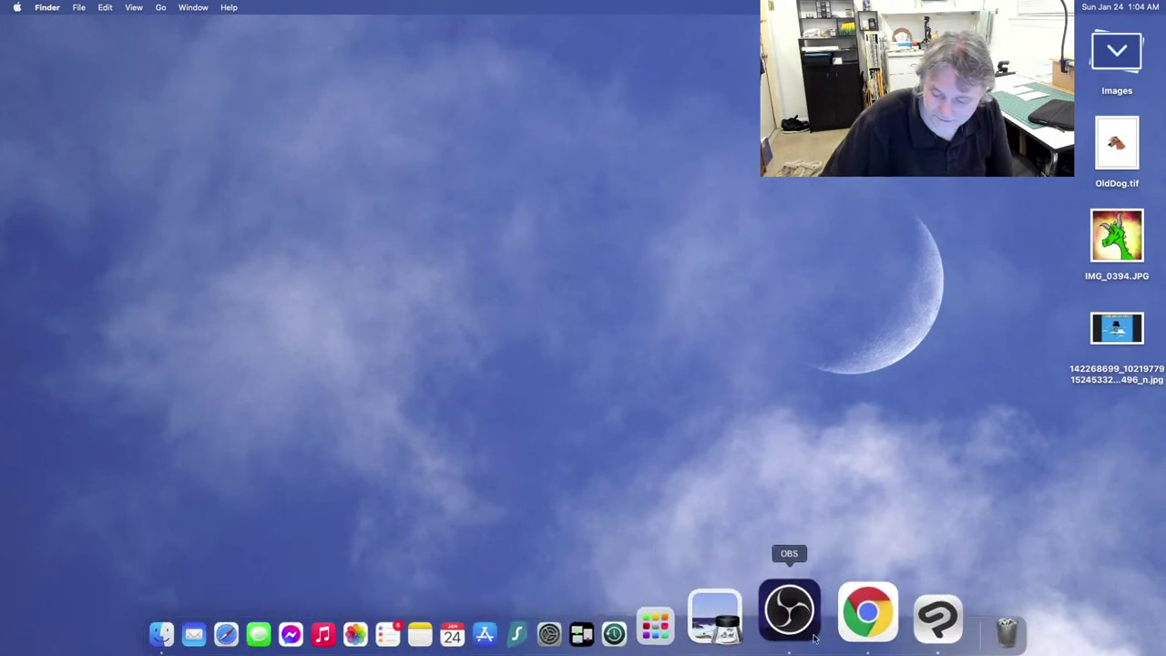
click(328, 615)
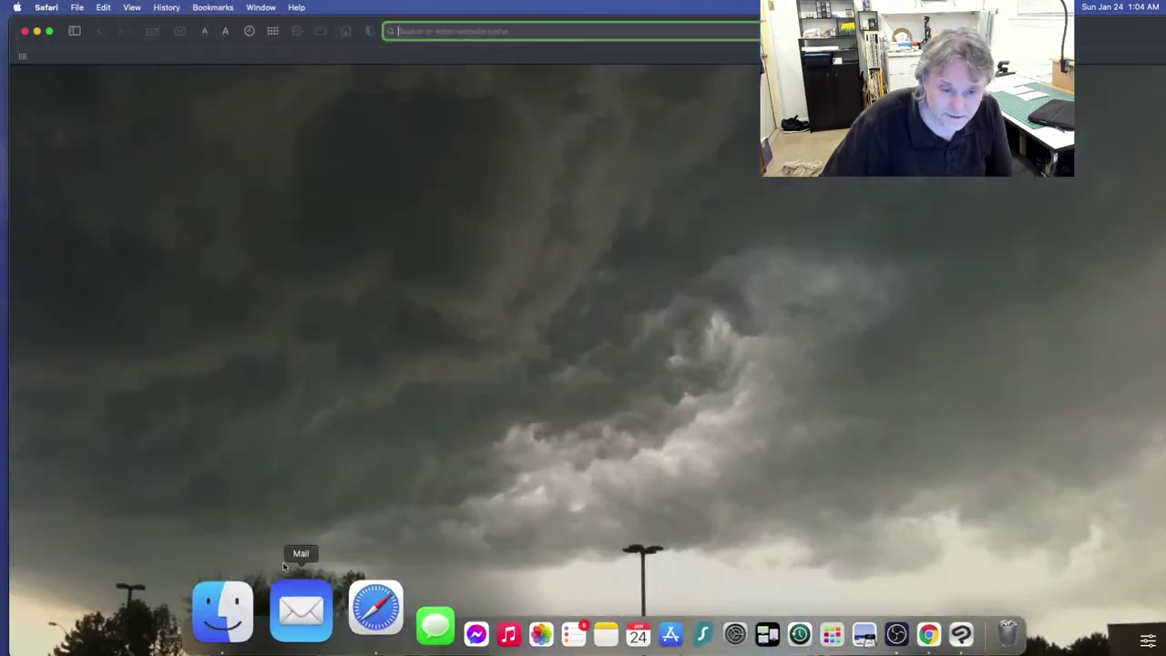
click(425, 237)
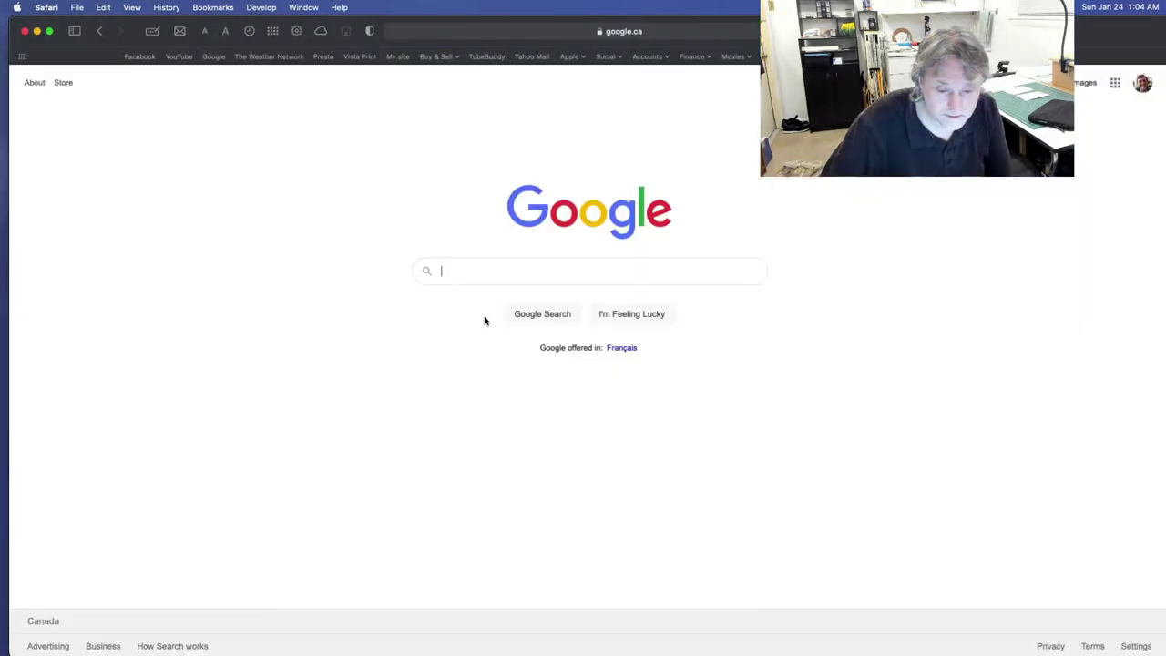
text(Nightwing)
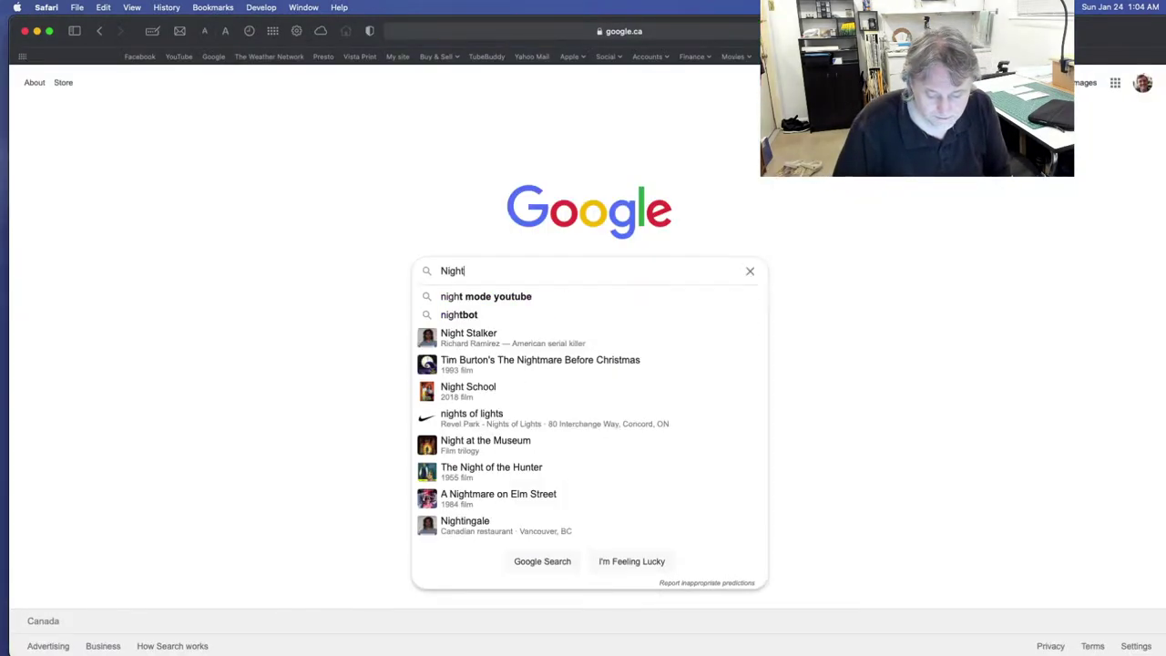
key(Return)
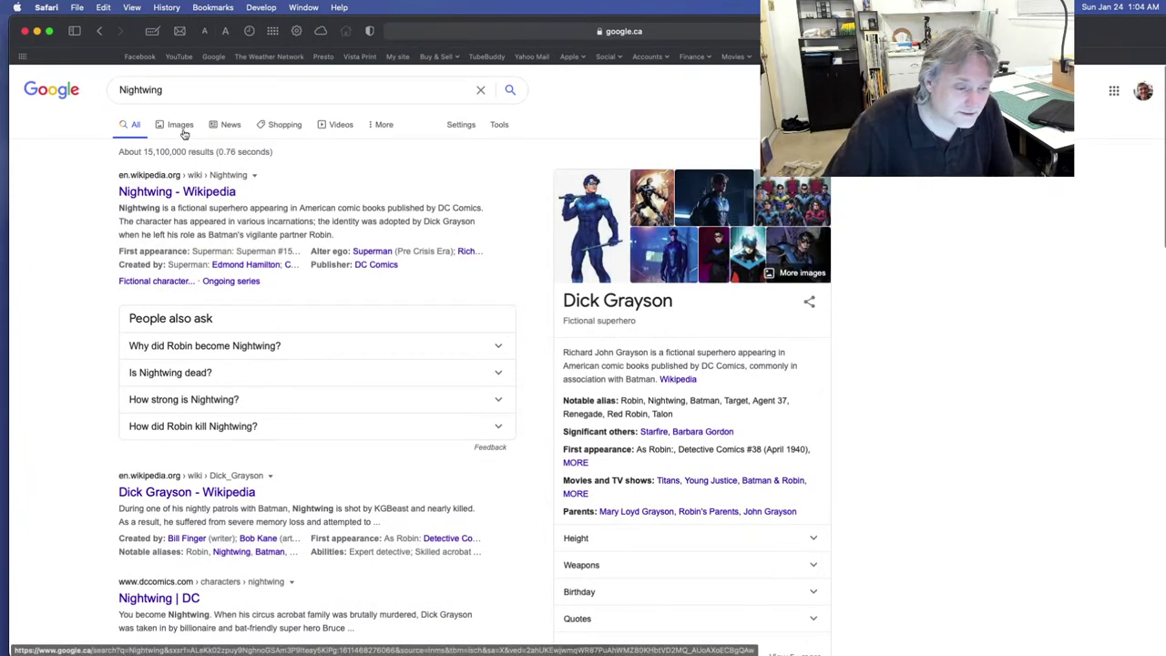
click(181, 128)
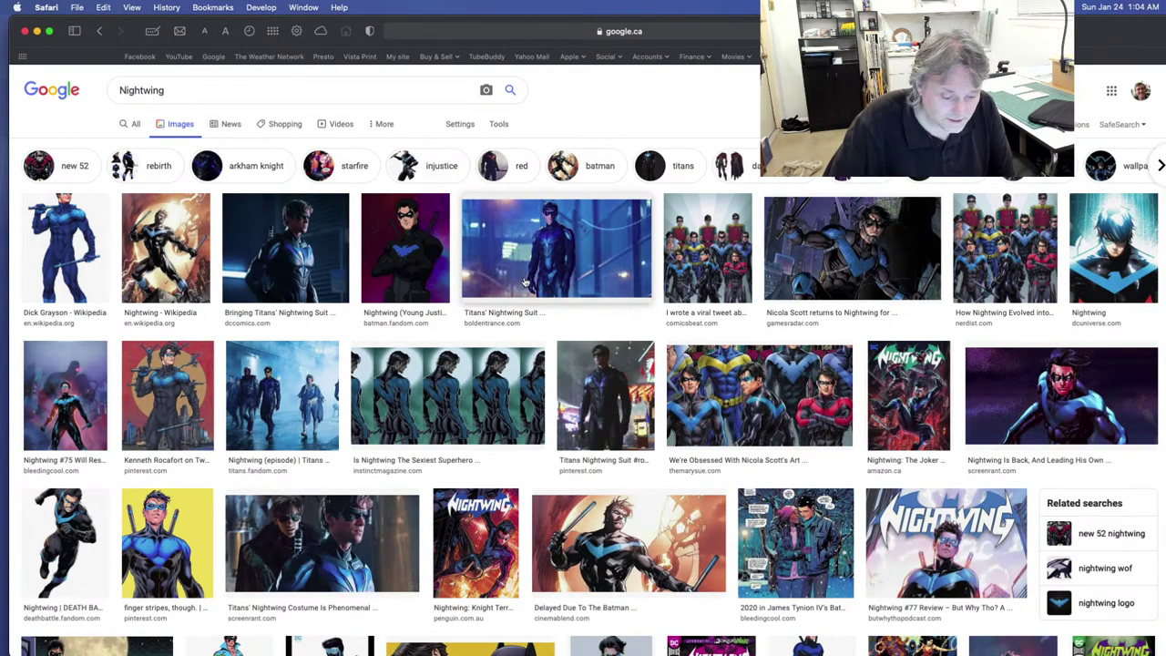
Step: Browse the Nightwing image results and compare them with the Batman-style head in Clip Studio Paint
scroll(520, 274, down, 5)
scroll(525, 286, down, 4)
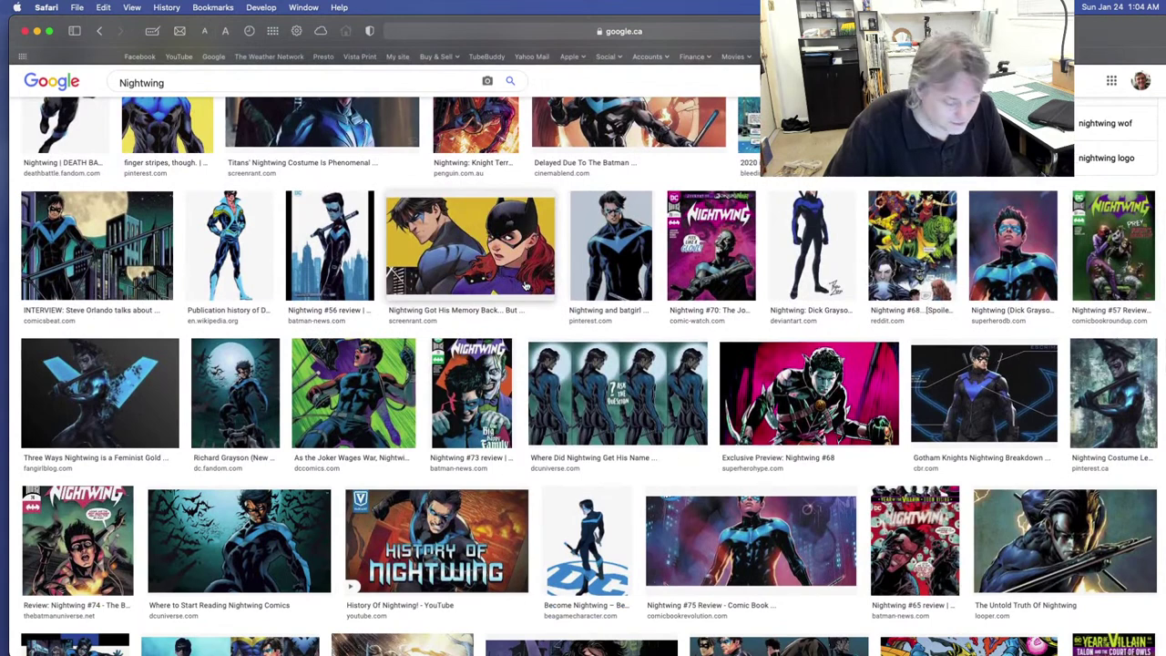
scroll(525, 286, down, 3)
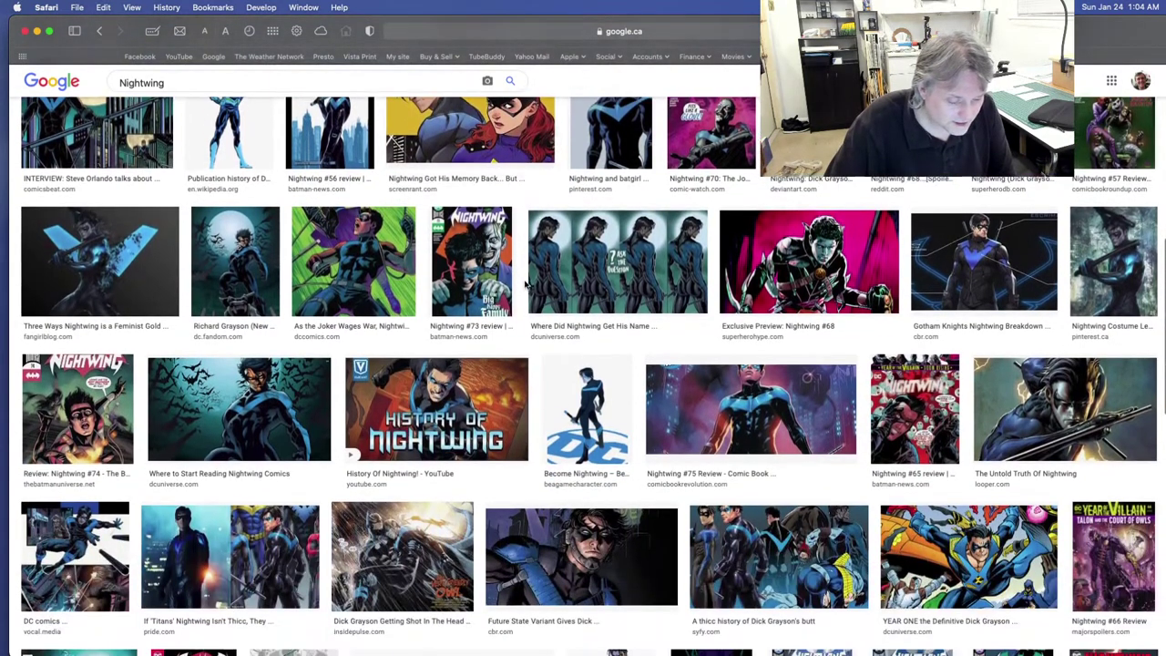
scroll(525, 286, up, 10)
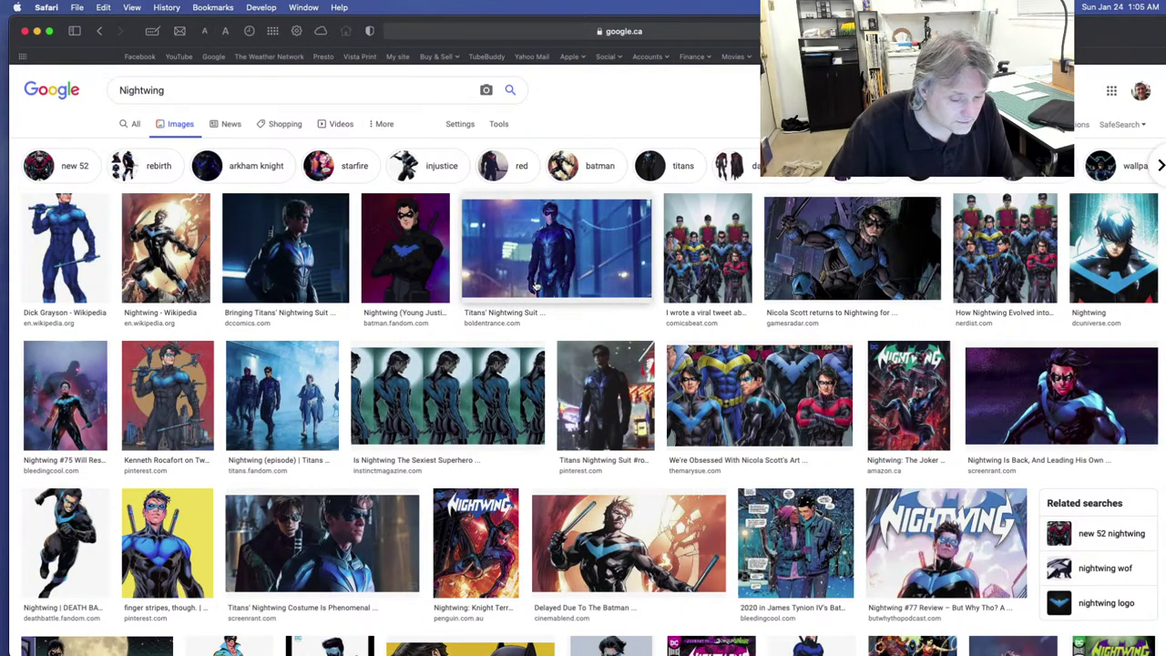
key(ctrl+Left)
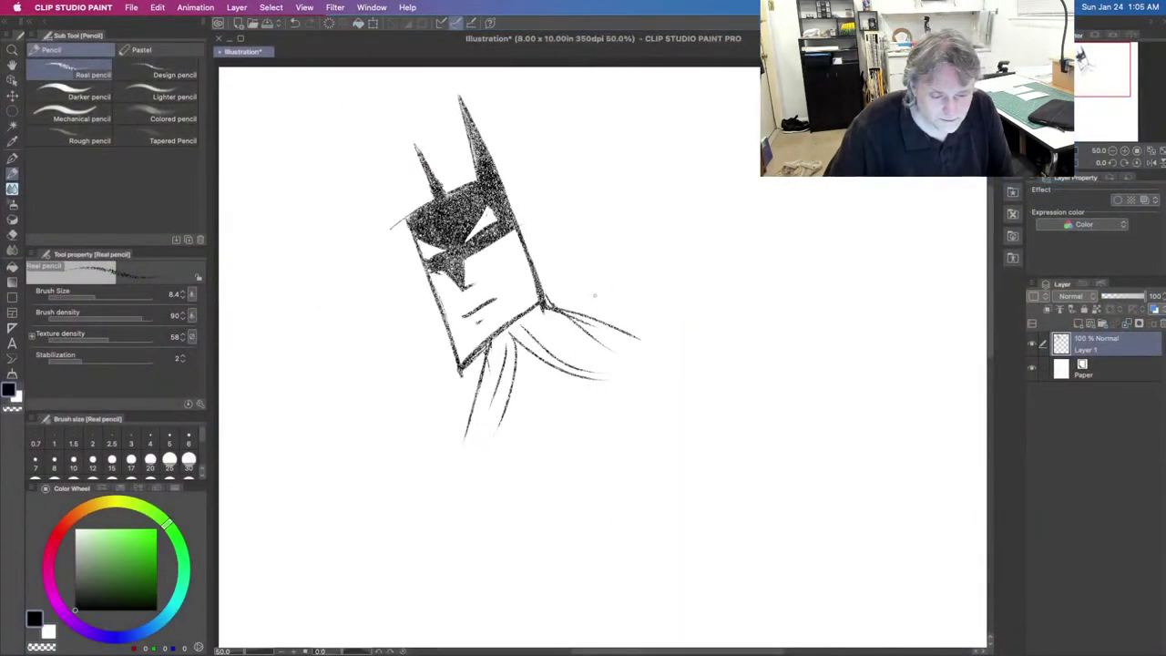
key(ctrl+Right)
key(ctrl+Left)
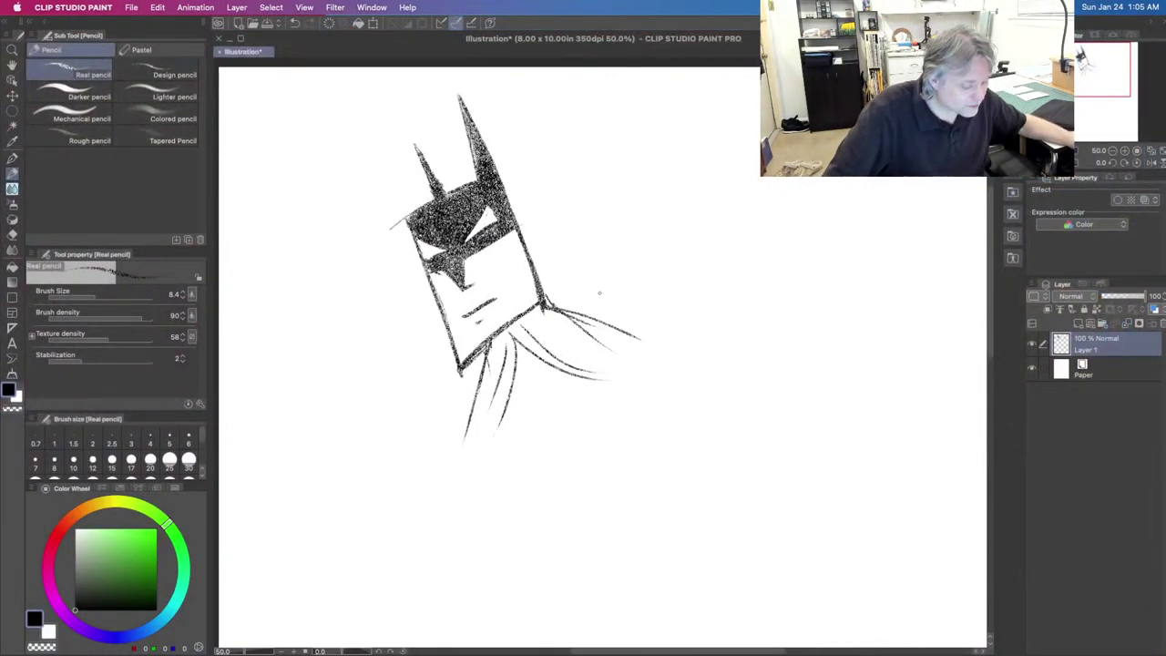
key(ctrl+Right)
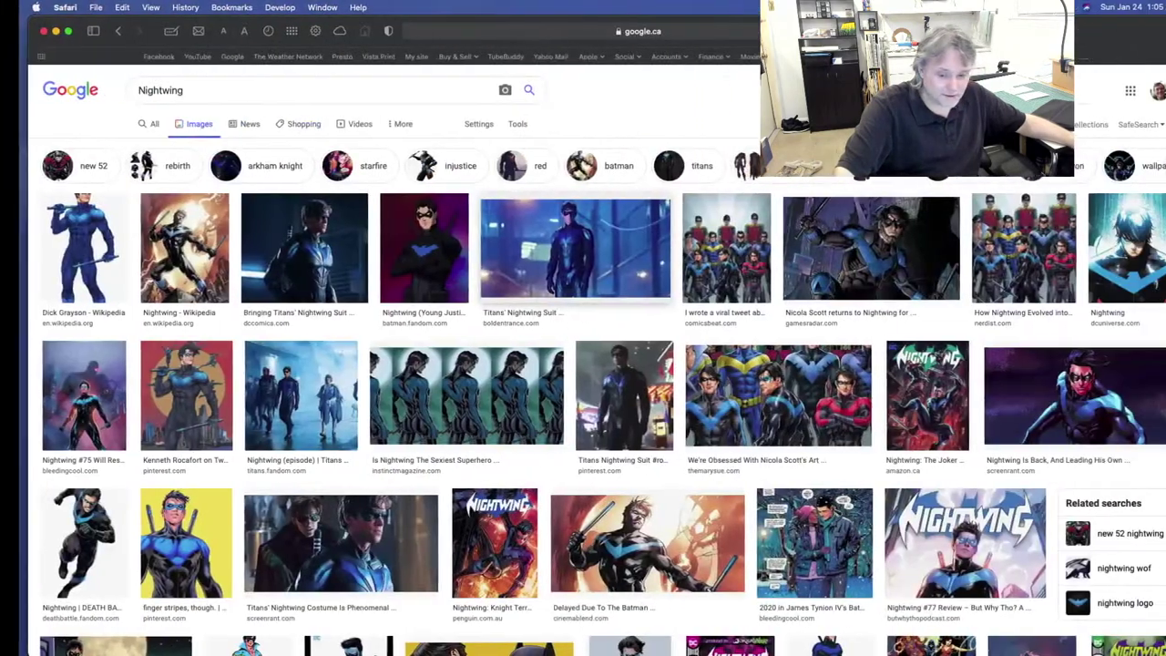
key(ctrl+Left)
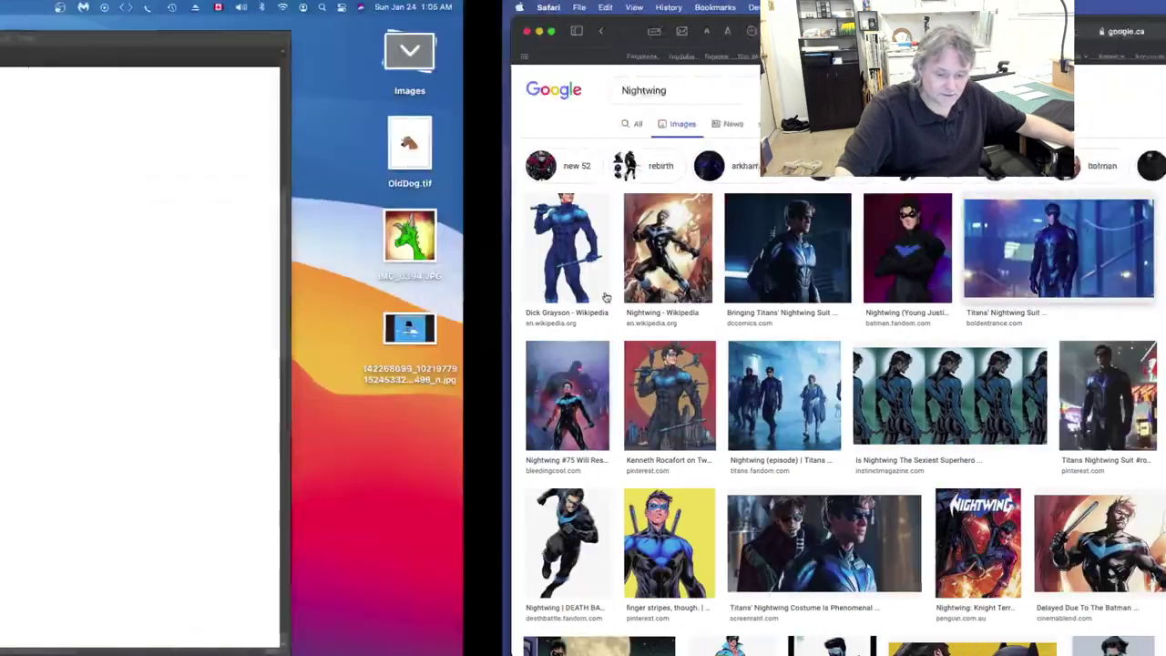
key(ctrl+Right)
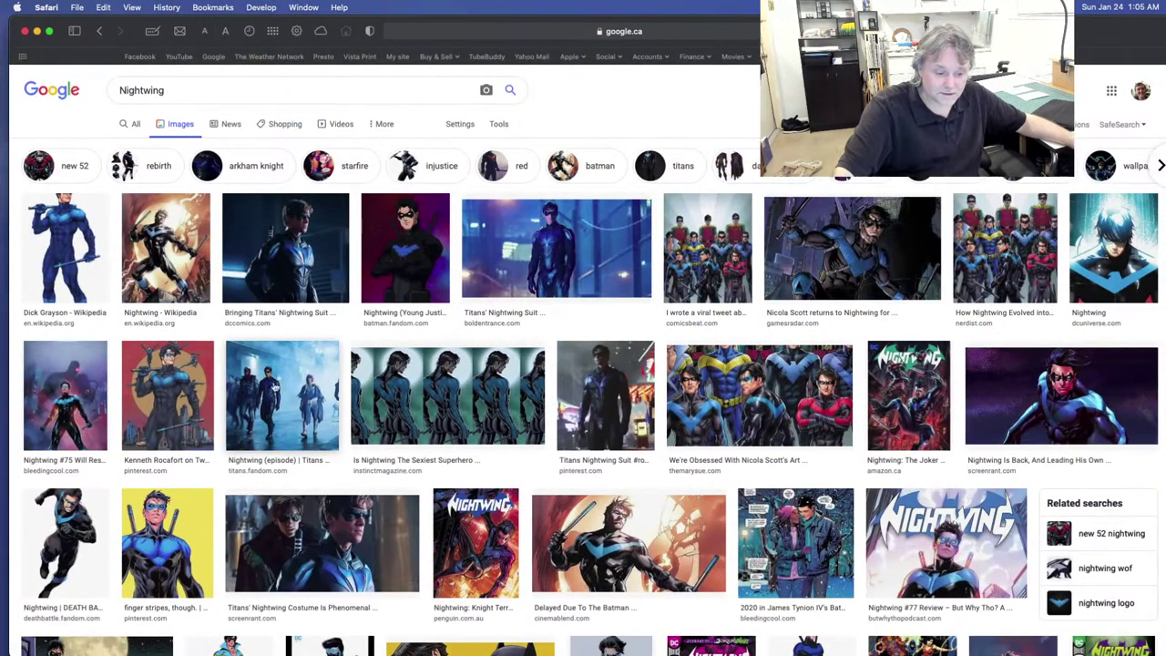
Step: Preview the Titans Wiki Nightwing episode image, look through more results and return to the sketch in Clip Studio Paint
click(300, 390)
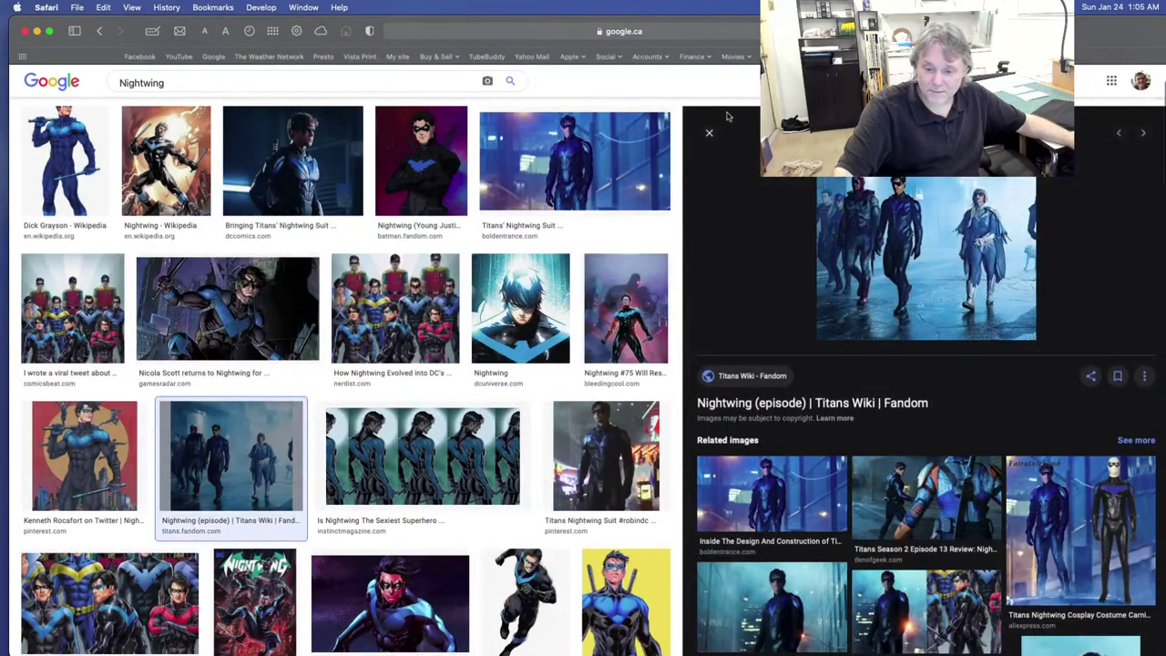
click(710, 134)
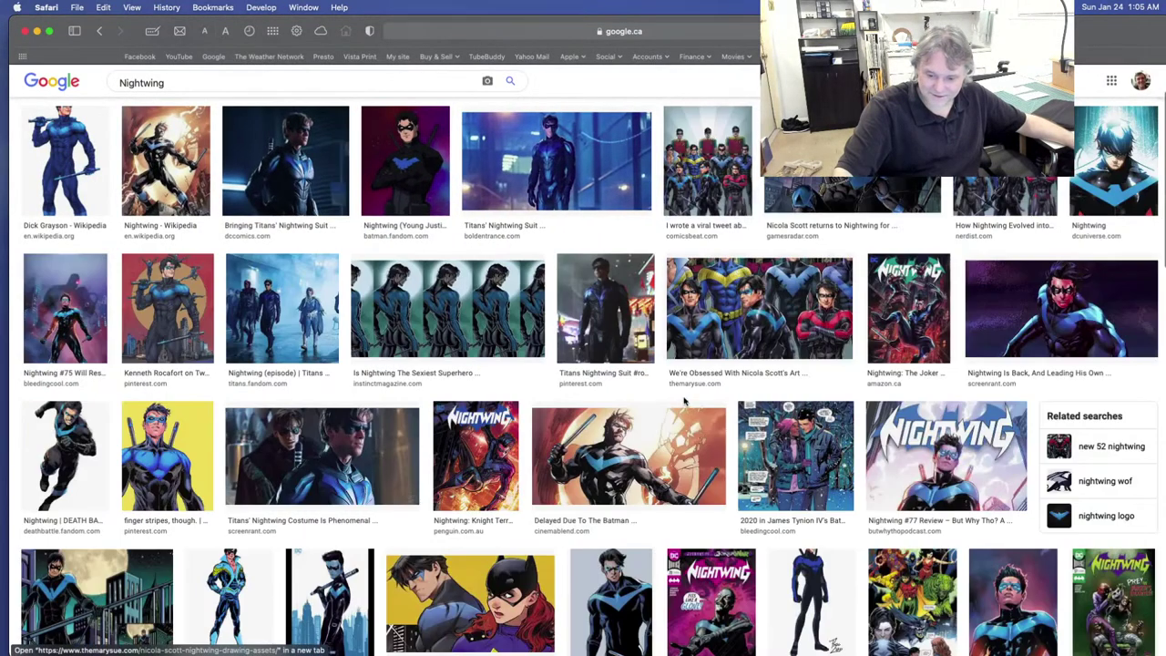
scroll(654, 401, down, 5)
scroll(652, 398, down, 1)
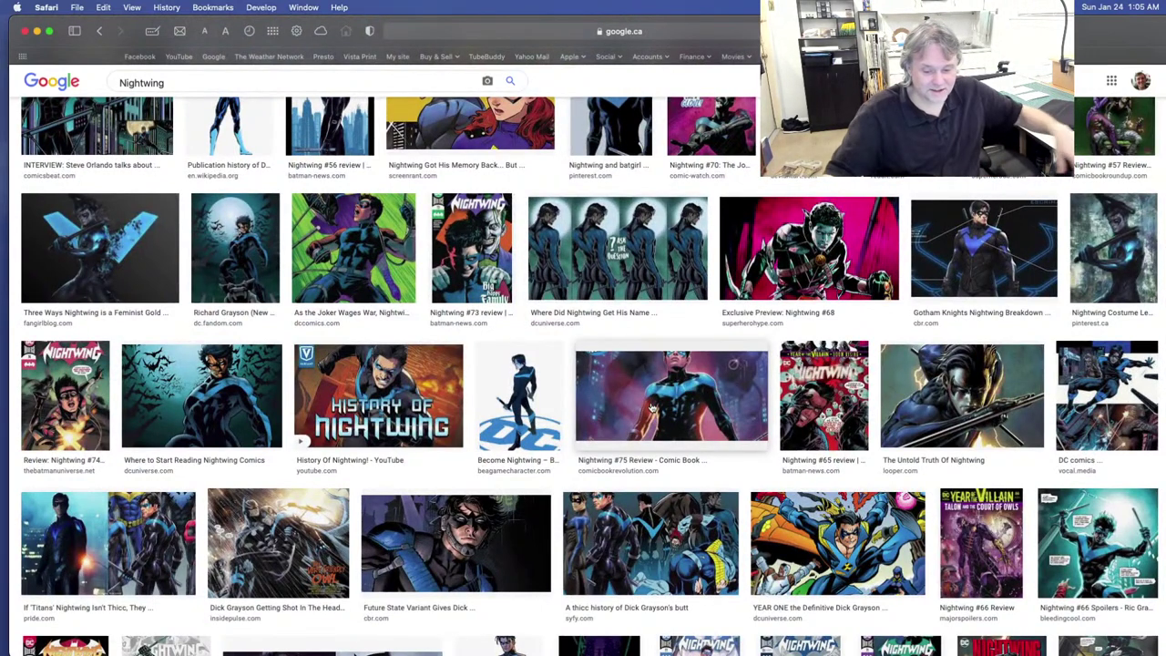
scroll(652, 408, up, 5)
scroll(679, 470, up, 8)
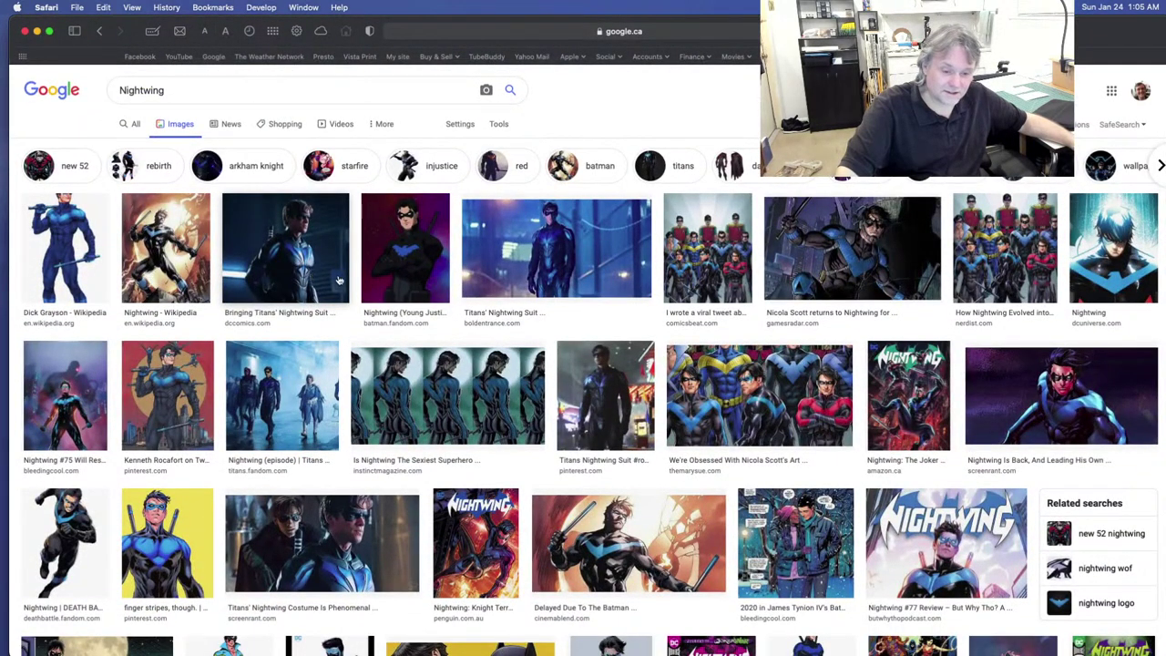
scroll(456, 317, down, 2)
scroll(454, 319, down, 2)
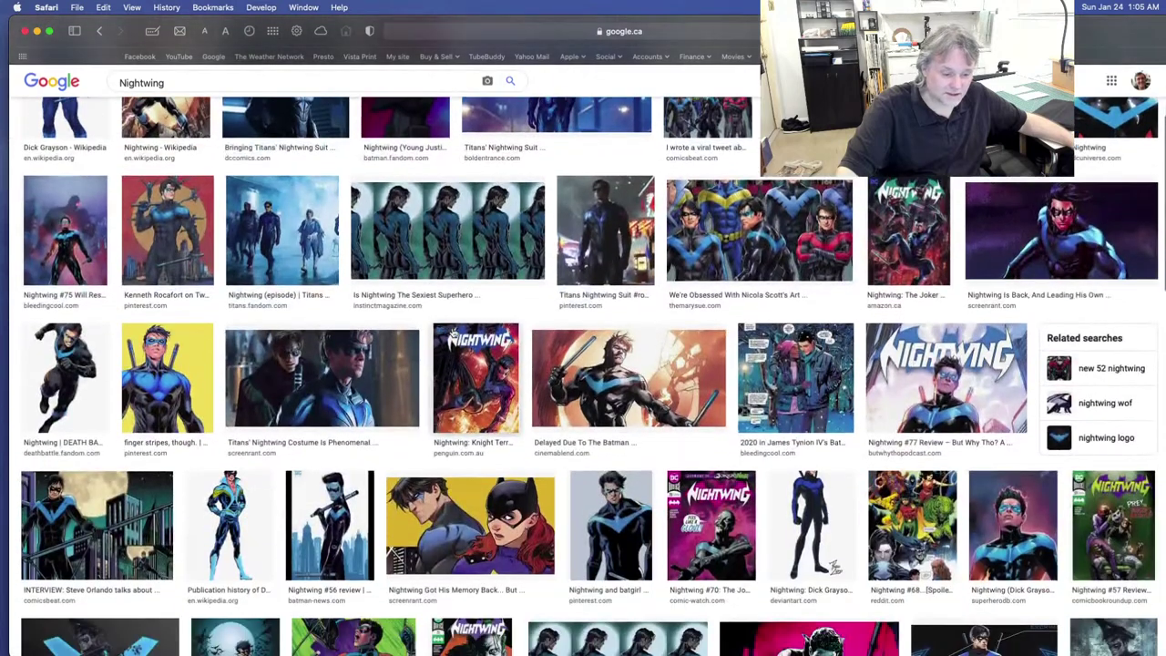
key(ctrl+Left)
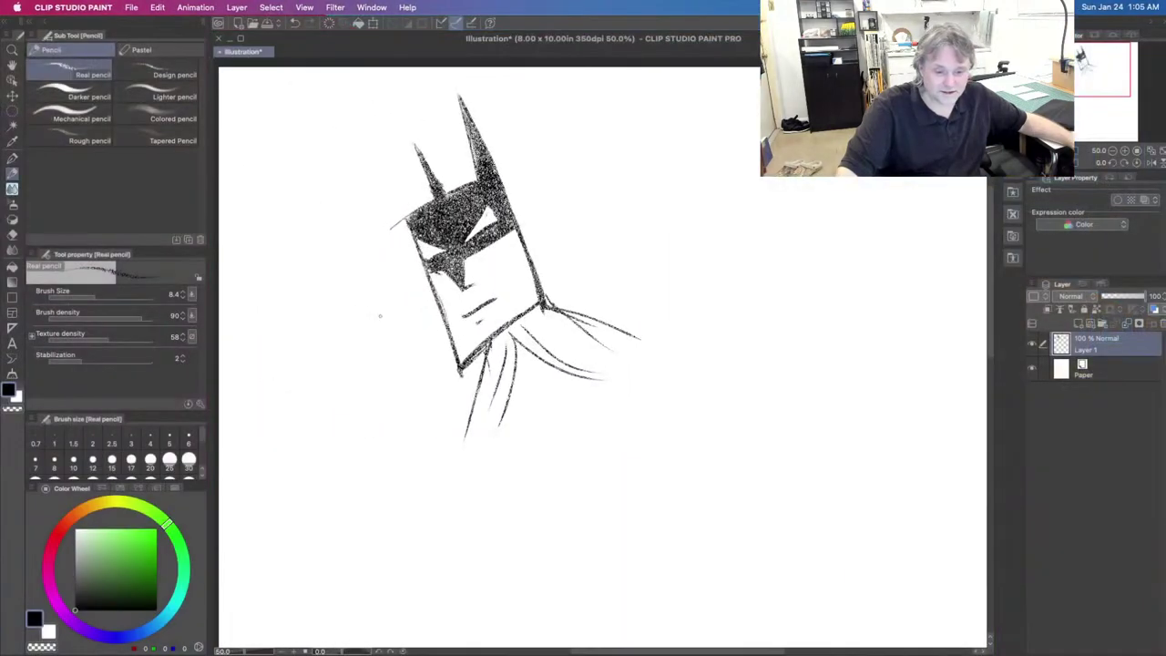
Step: Create a new 8 x 10 in illustration at 350 dpi and close the Batman sketch without saving it
click(130, 8)
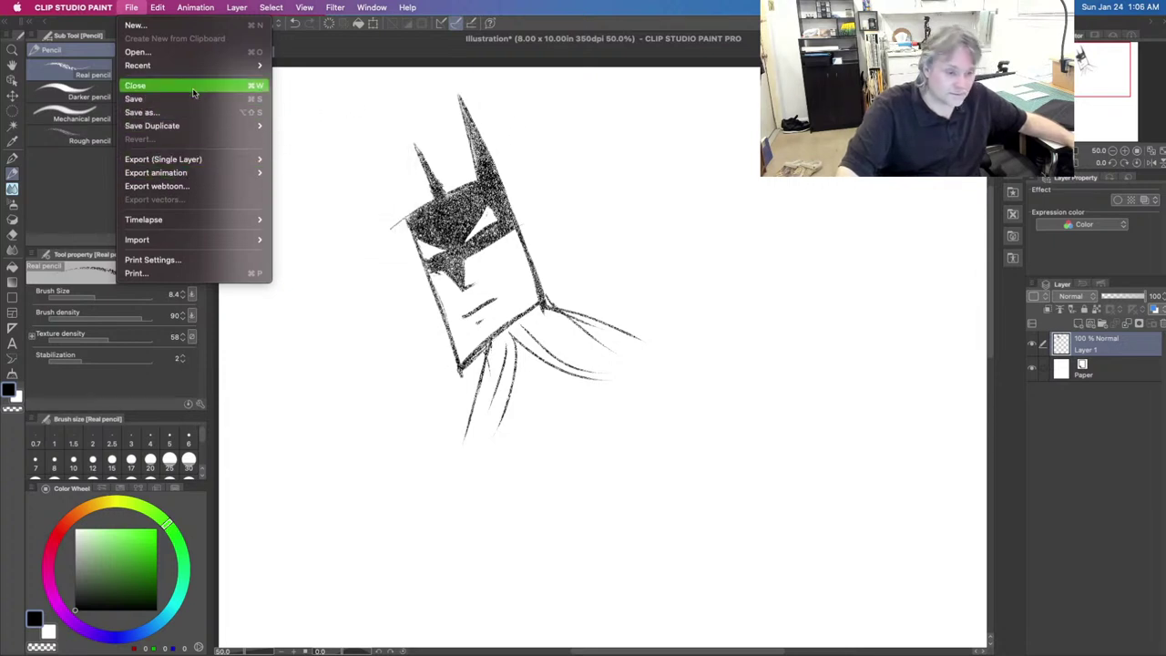
click(168, 27)
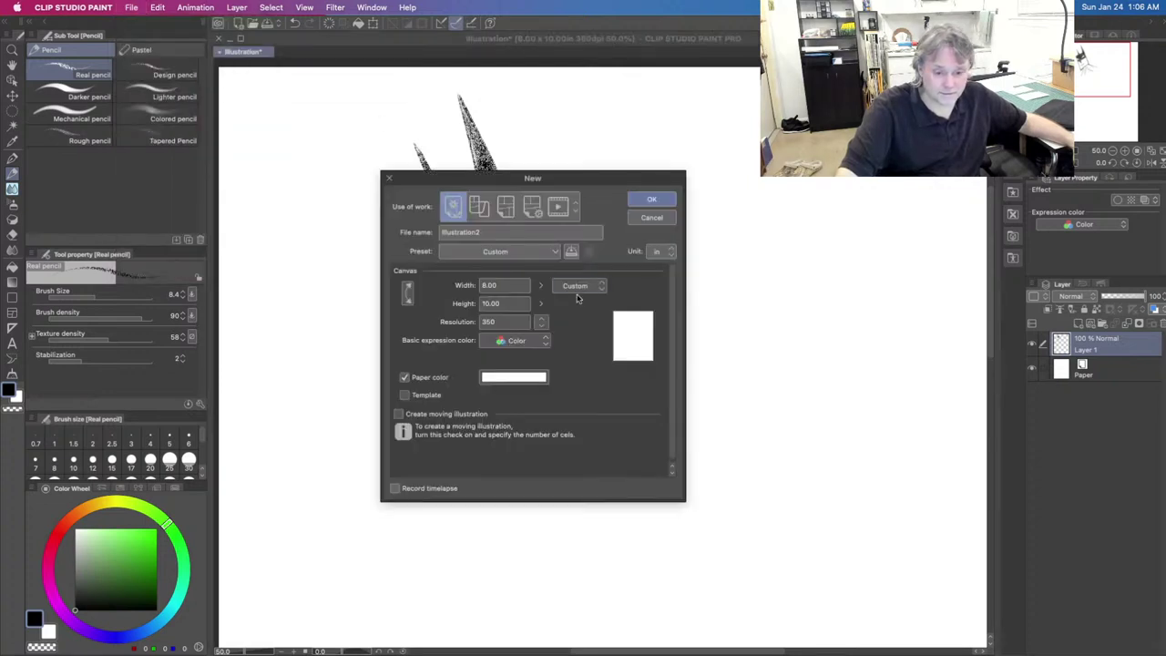
click(652, 199)
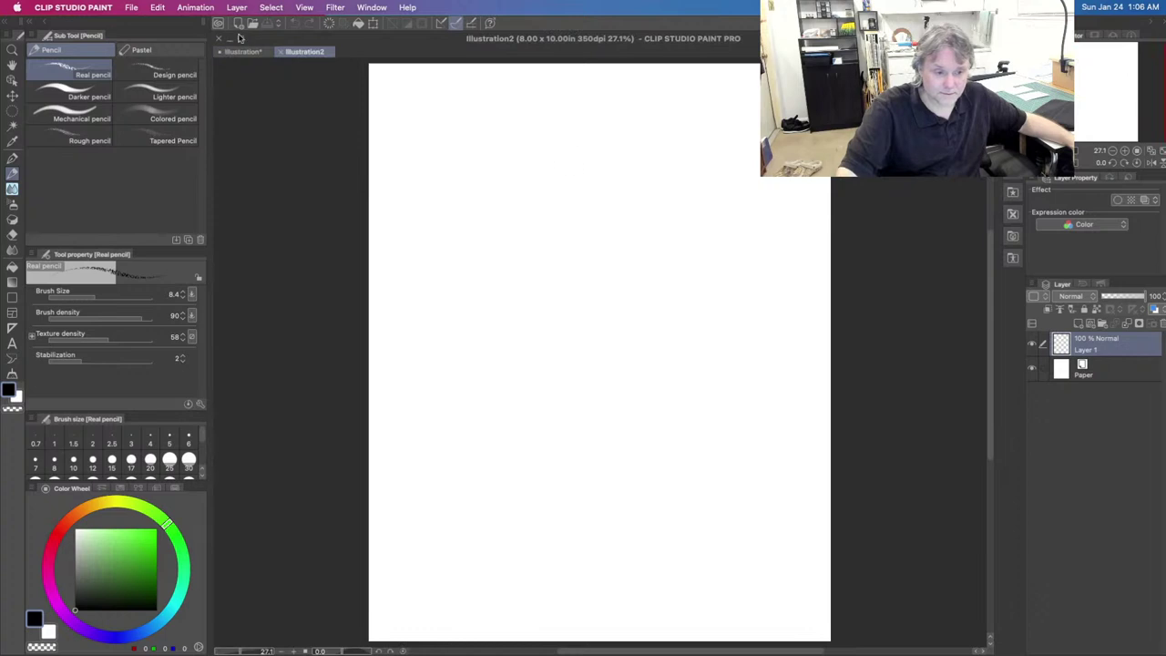
click(224, 53)
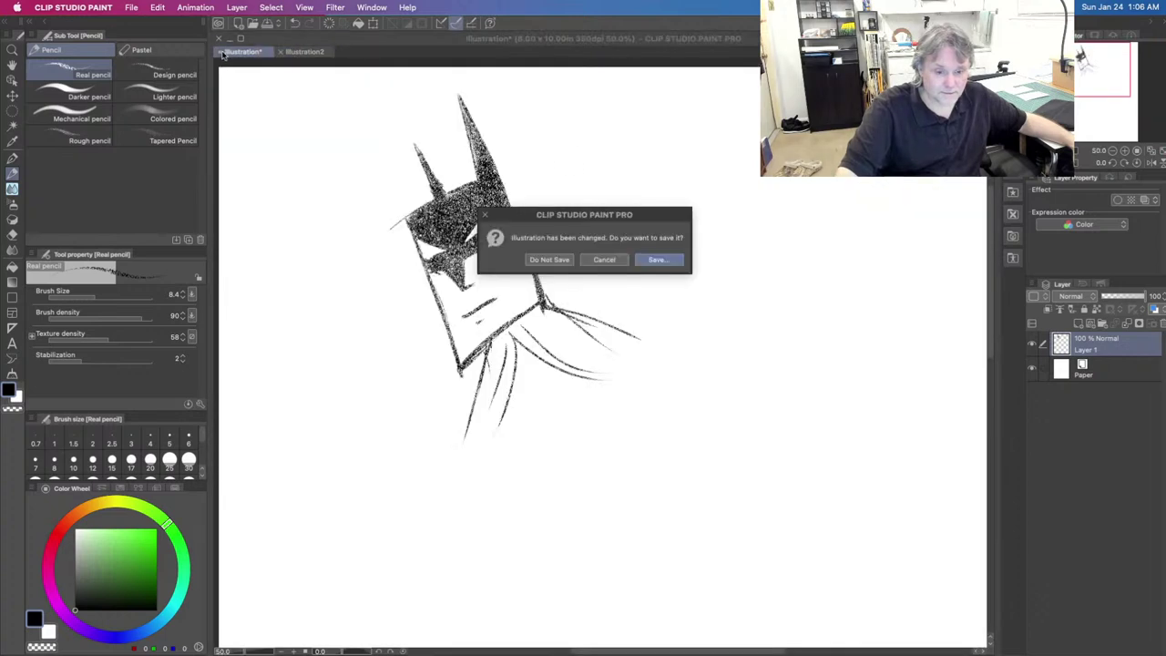
click(546, 259)
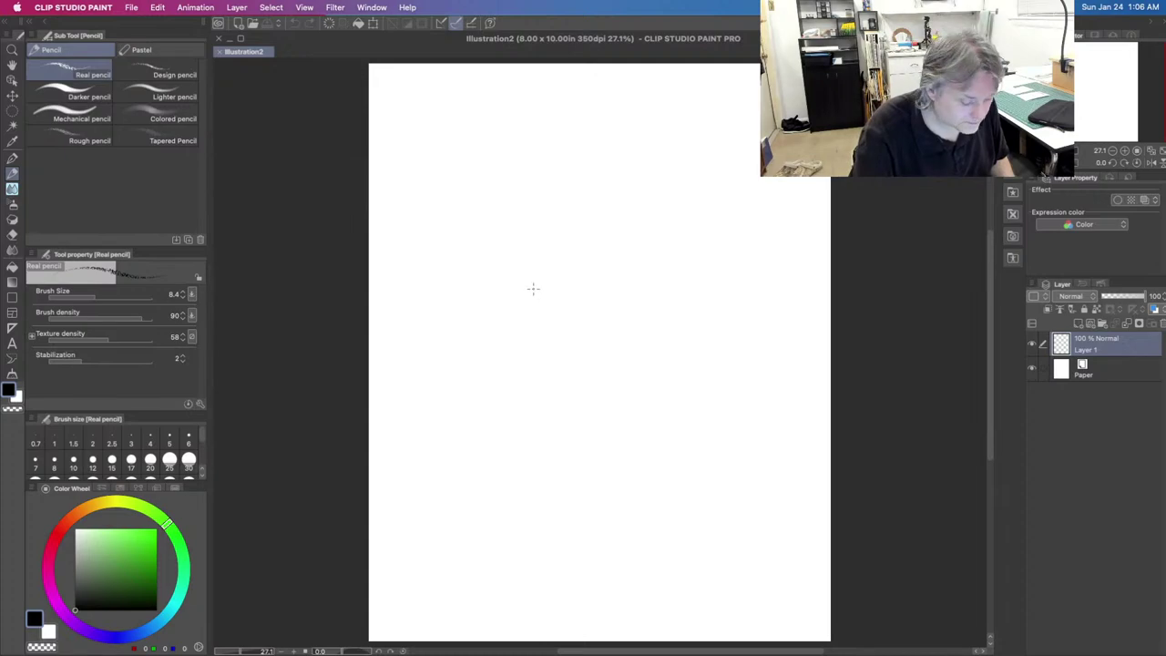
Step: Preview the Pinterest and Wikipedia Nightwing images in Safari, settle on the Pinterest figure as reference, and return to Clip Studio Paint
key(ctrl+Right)
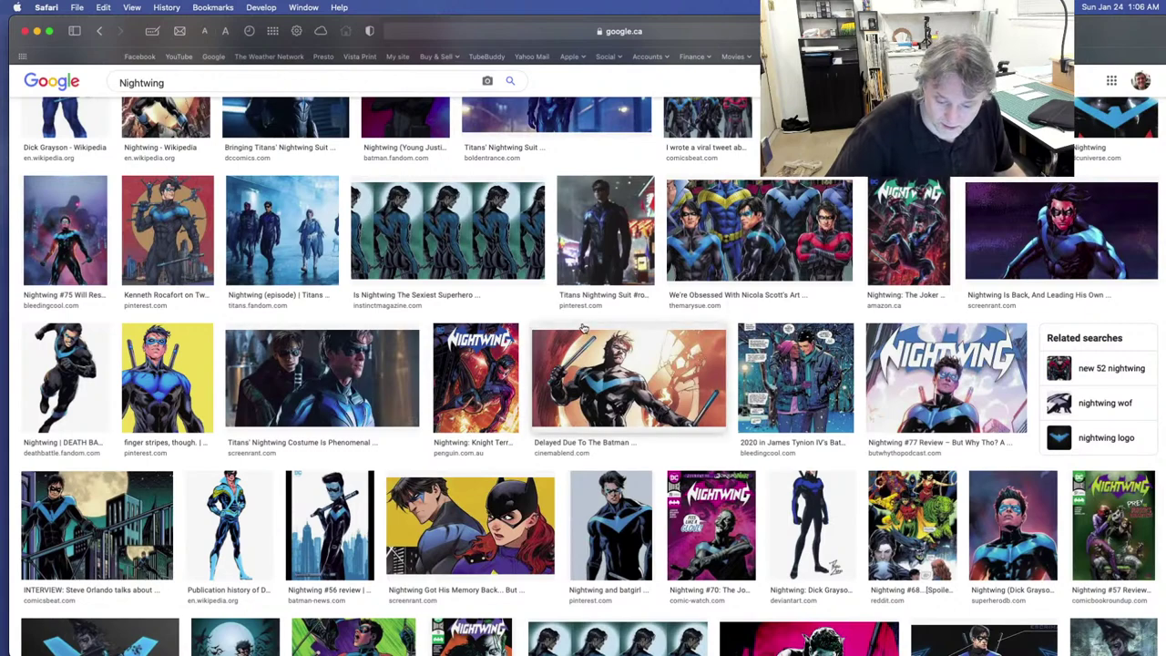
click(618, 518)
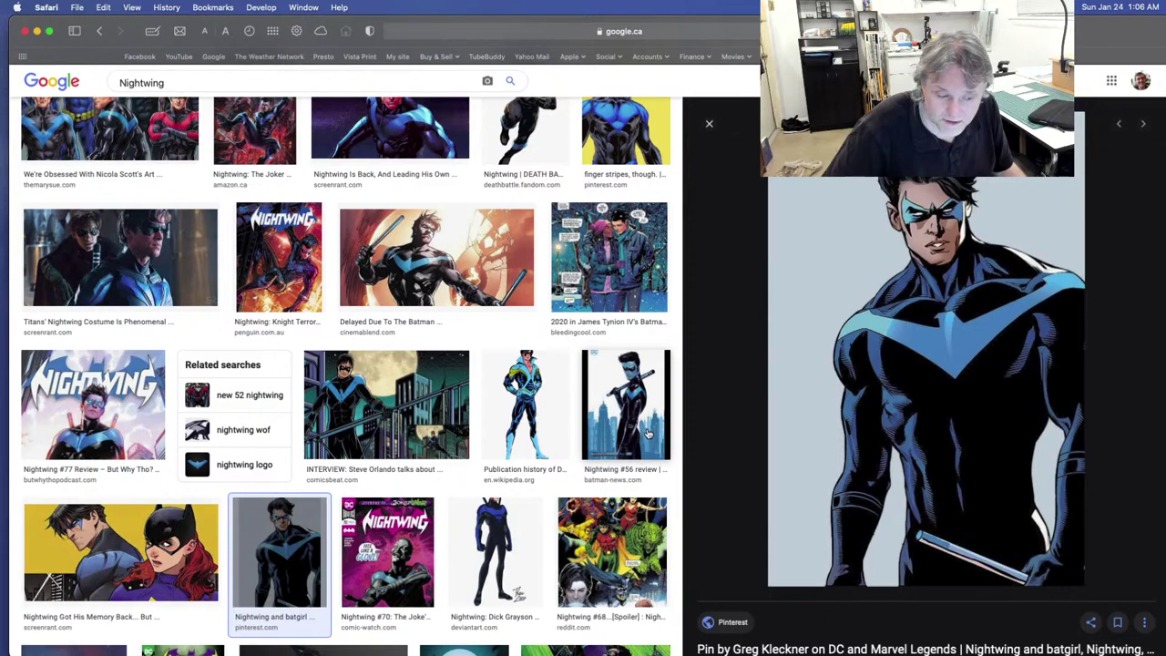
key(ctrl+Left)
key(ctrl+Right)
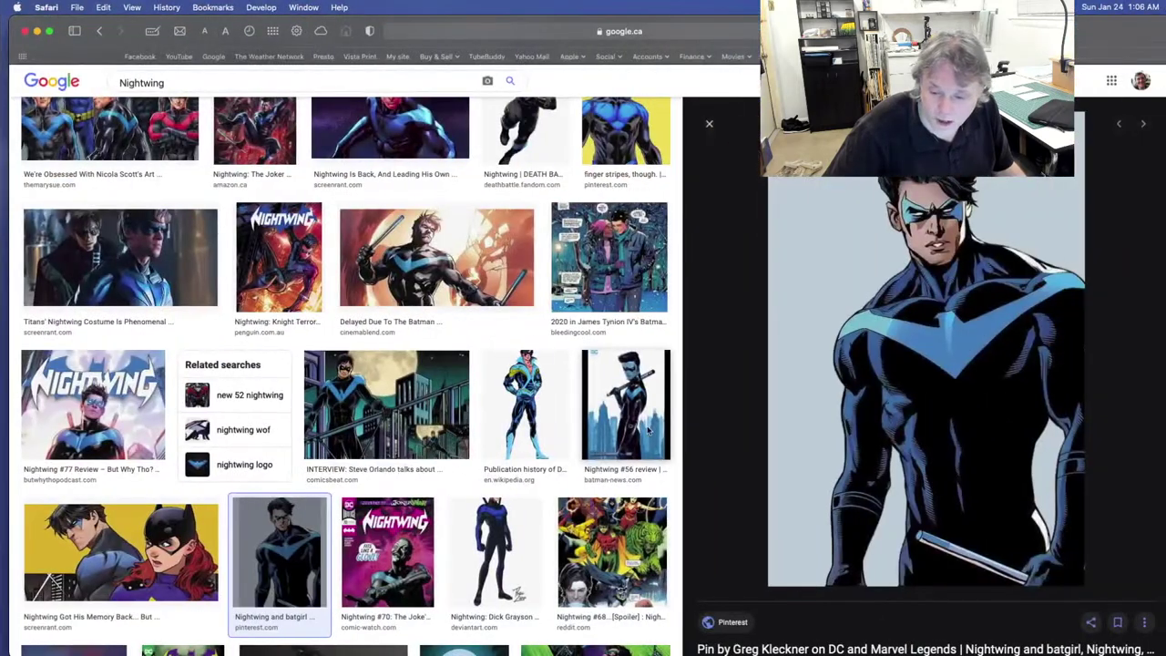
scroll(649, 430, up, 1)
scroll(593, 410, down, 2)
click(528, 385)
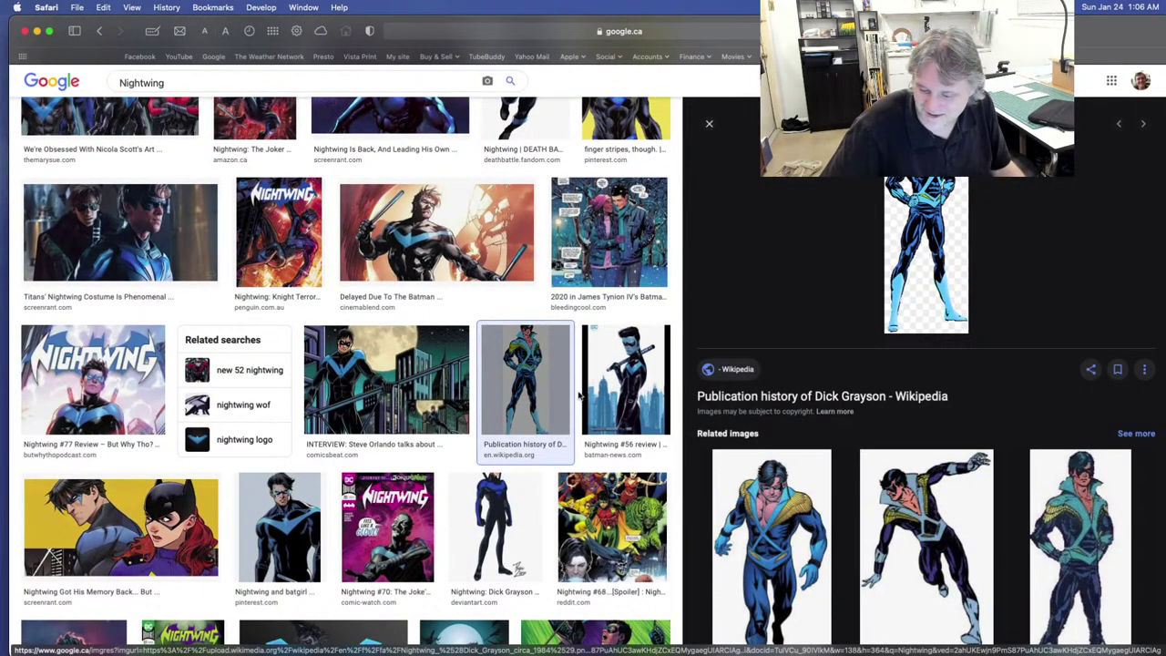
scroll(629, 350, left, 3)
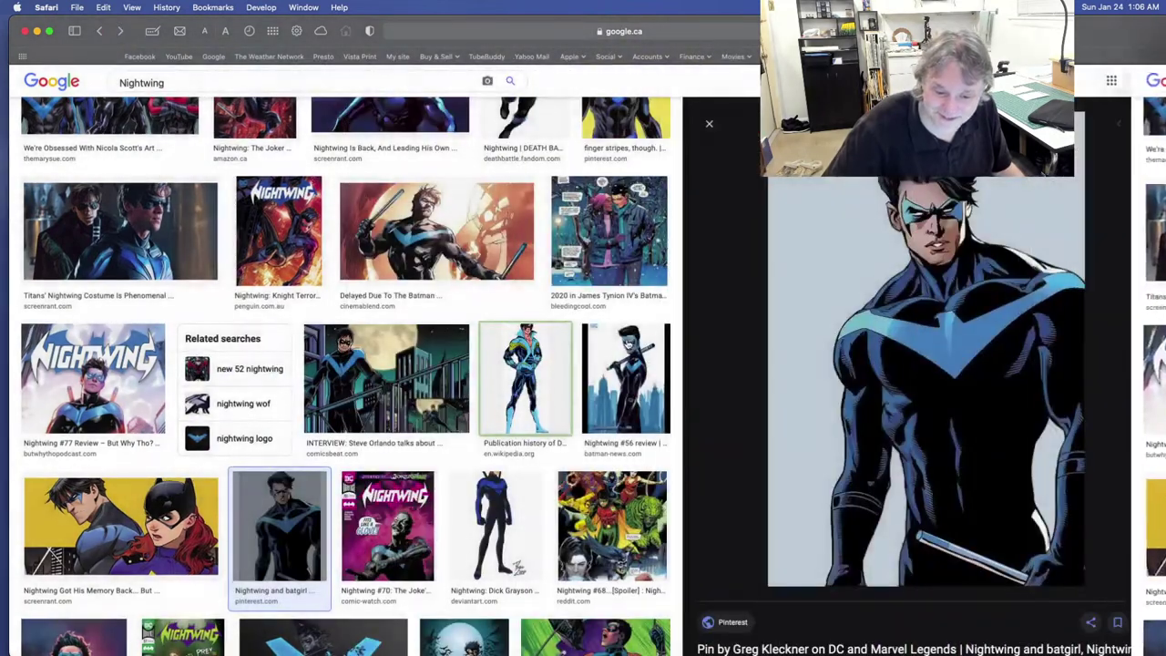
key(ctrl+Left)
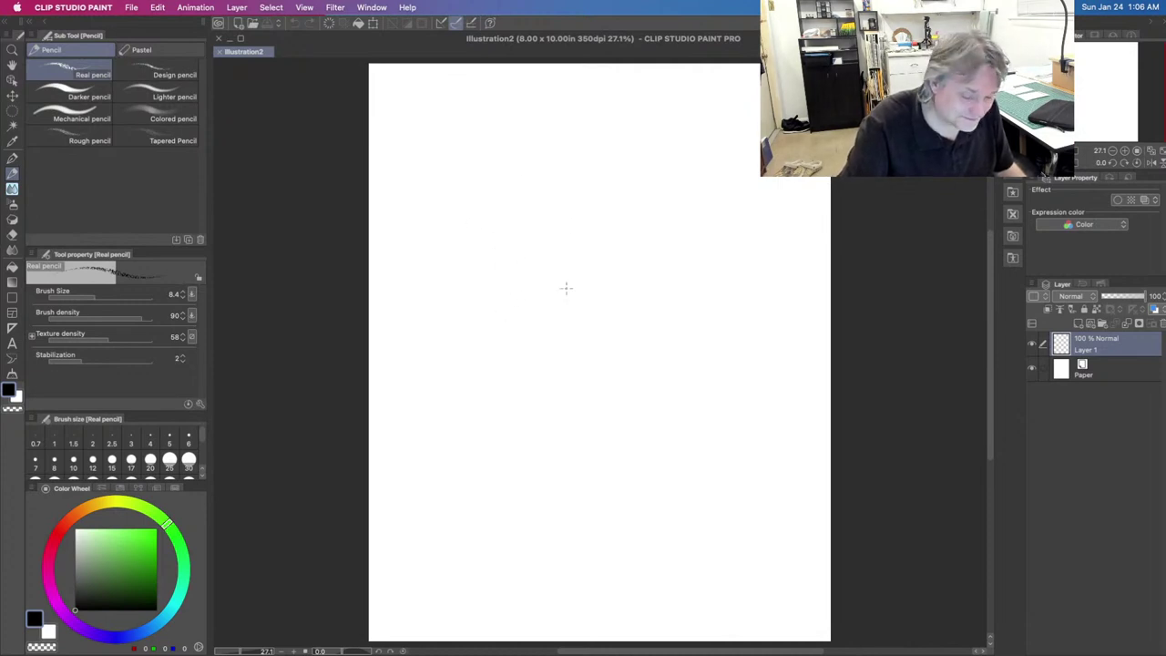
drag(552, 306, 550, 317)
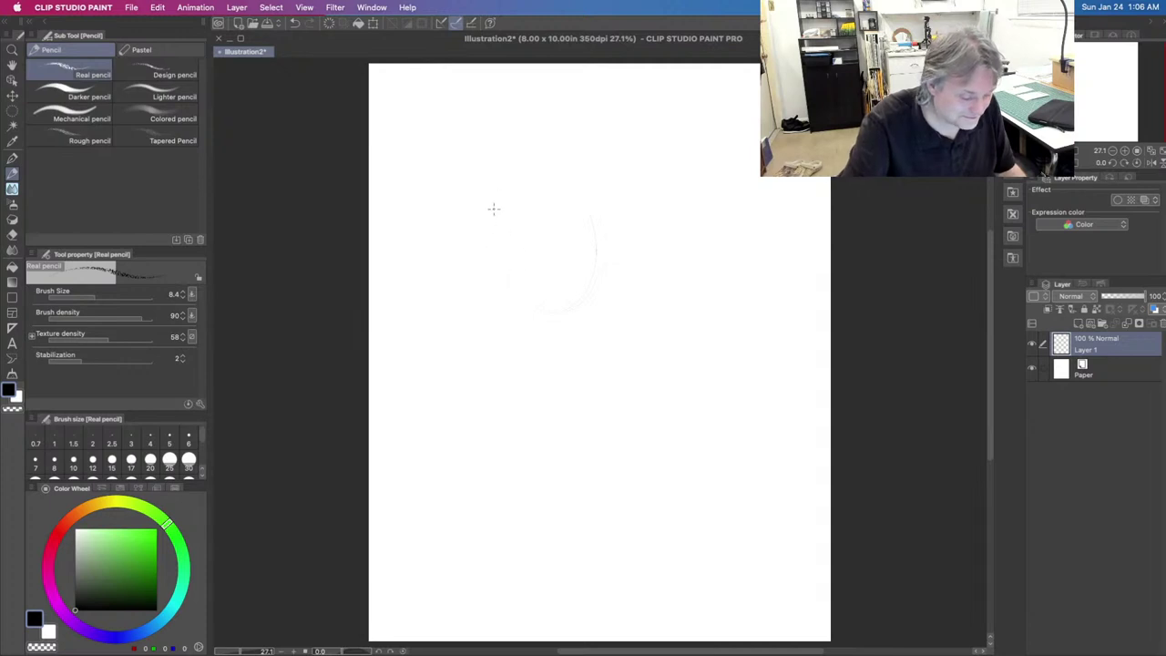
mouse_move(523, 168)
mouse_down()
mouse_move(507, 221)
mouse_move(583, 238)
mouse_up()
key(super+z)
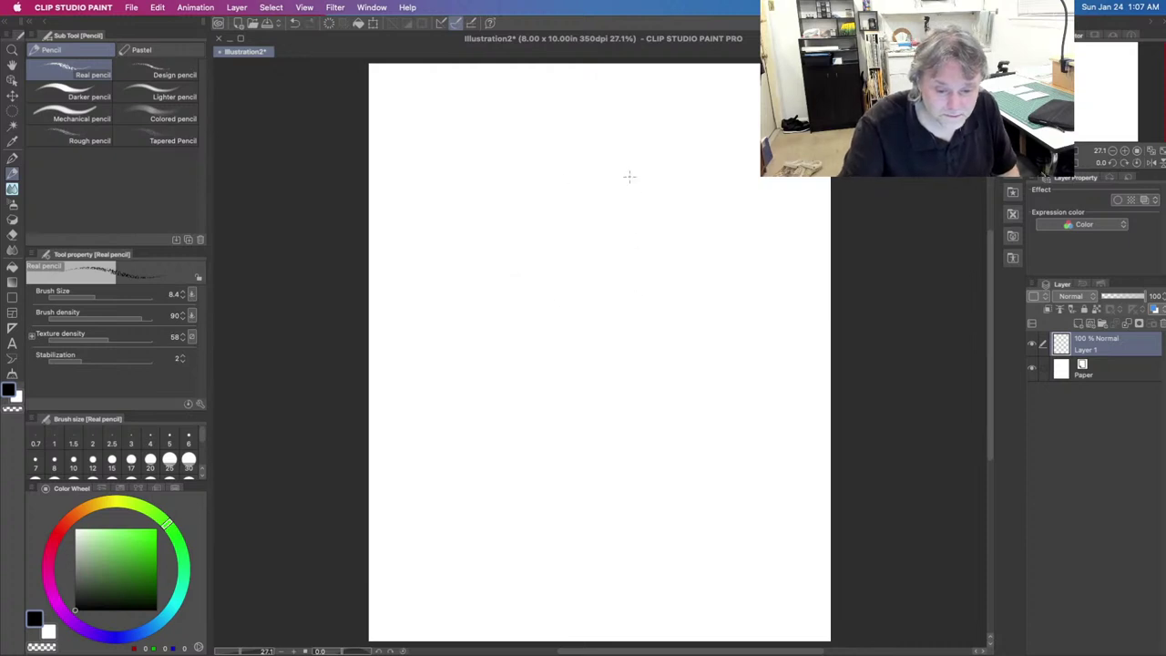
Step: Sketch the block shape of Nightwing's head with an angled jaw and short neck lines in the canvas's upper half
mouse_move(556, 188)
mouse_down()
mouse_move(559, 290)
mouse_move(655, 254)
mouse_move(645, 196)
mouse_move(638, 278)
mouse_up()
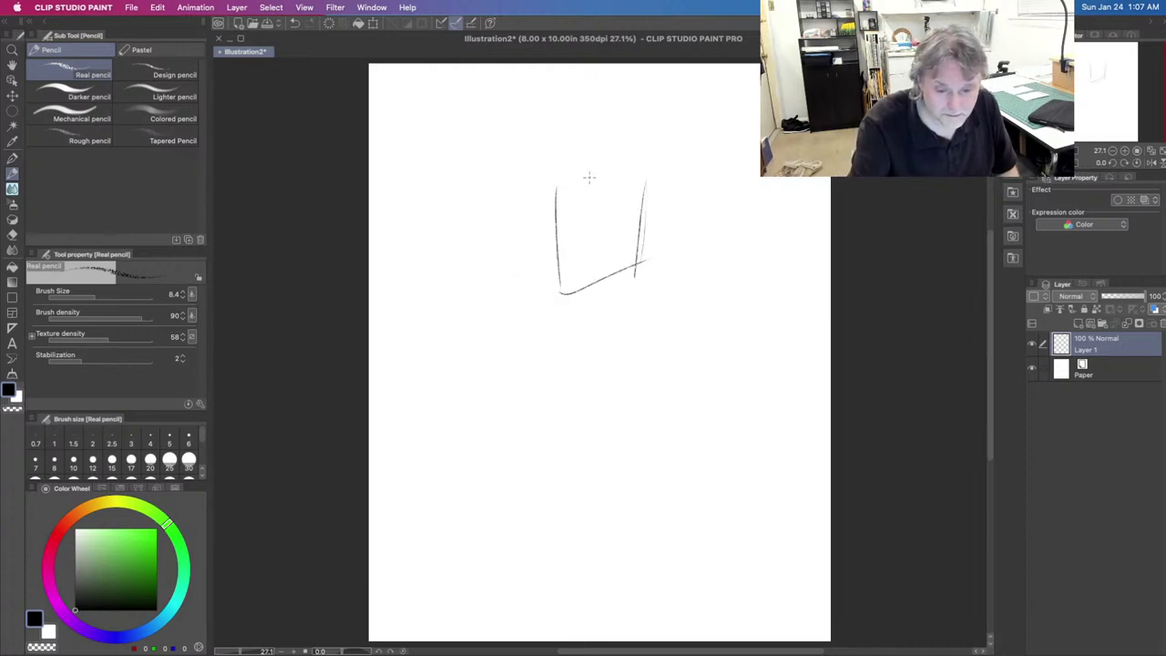
mouse_move(552, 174)
mouse_down()
mouse_move(560, 294)
mouse_move(645, 266)
mouse_move(635, 176)
mouse_up()
drag(636, 244, 629, 323)
drag(583, 289, 585, 315)
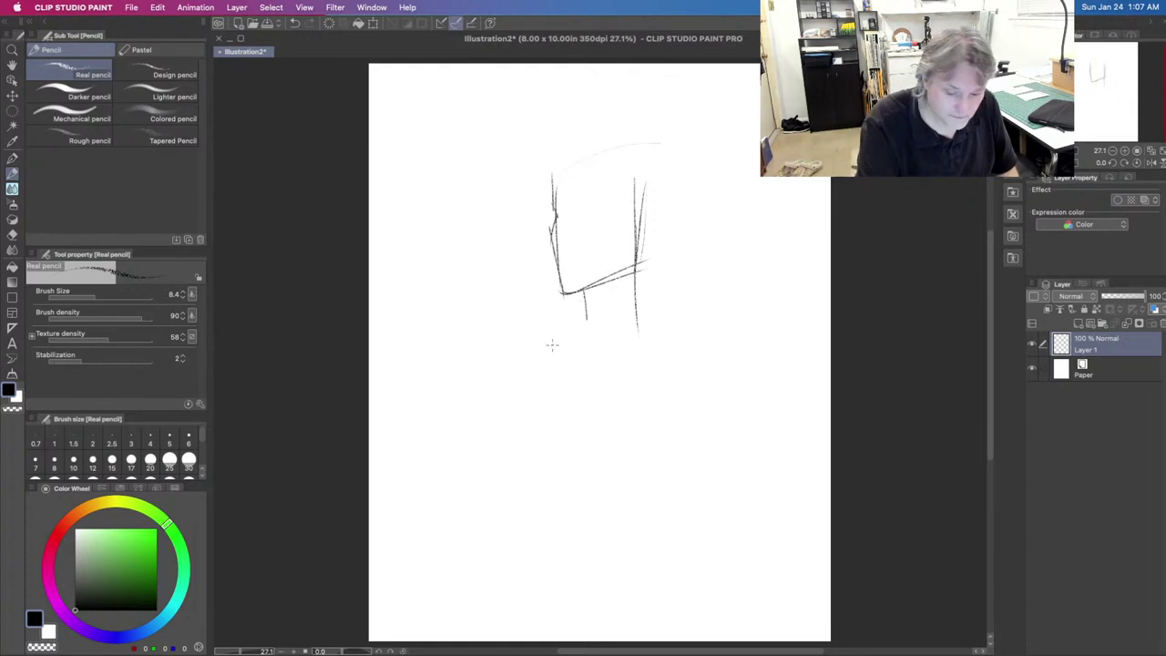
Step: Sketch the shoulder line below the neck, strengthen the back of the neck and add the ear
drag(526, 346, 730, 323)
drag(598, 324, 551, 344)
drag(633, 325, 697, 332)
drag(635, 254, 647, 344)
mouse_move(632, 251)
mouse_down()
mouse_move(640, 198)
mouse_move(647, 228)
mouse_up()
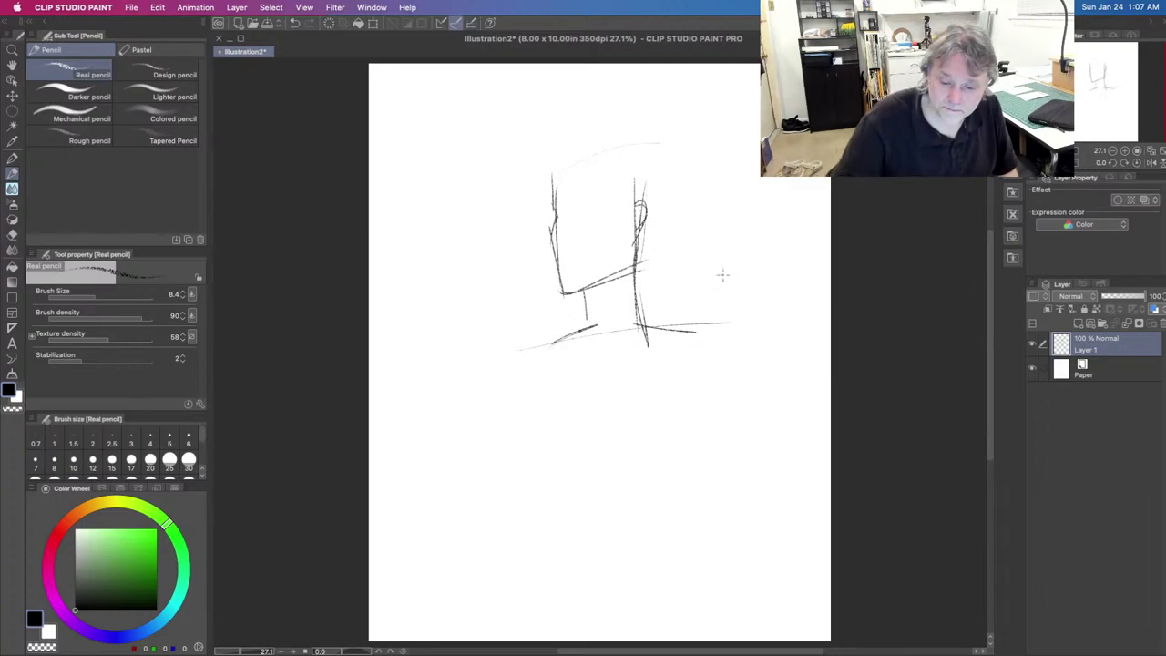
Step: Check the Nightwing reference in Safari and sketch the brow line and pointed eye mask across the face
key(ctrl+Right)
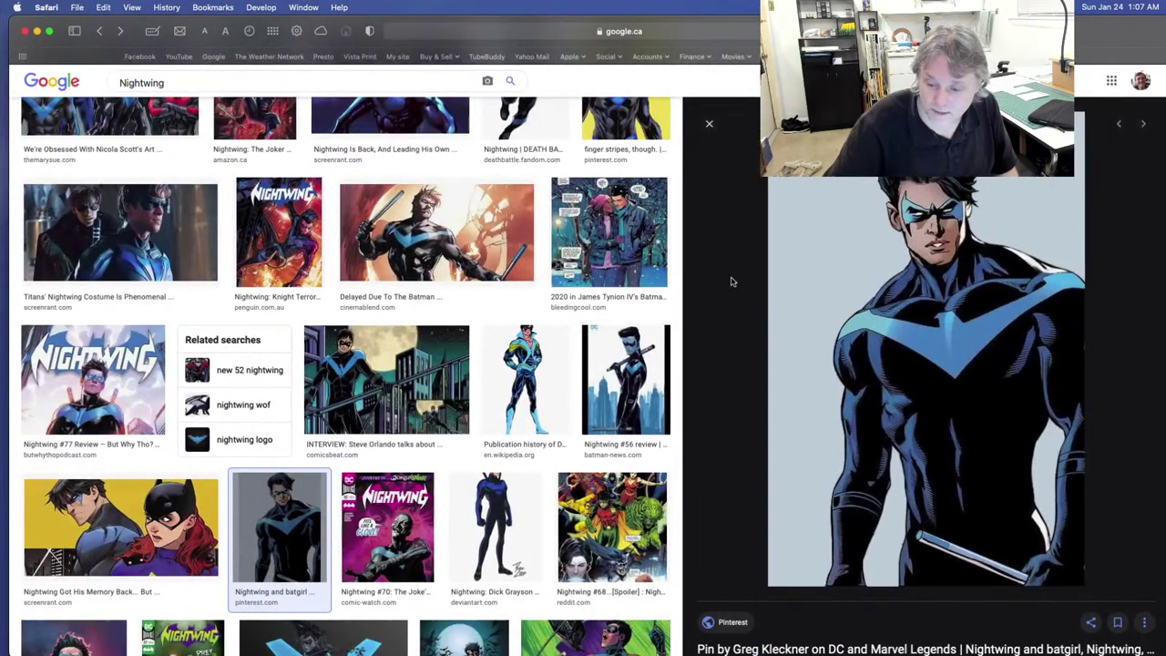
key(ctrl+Left)
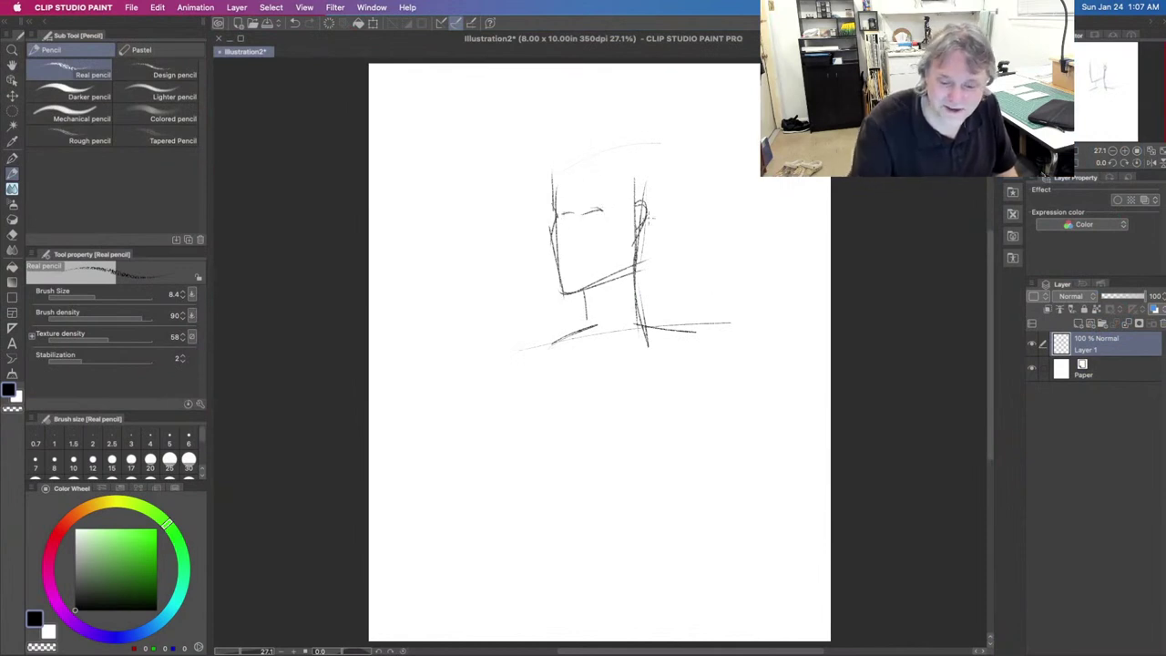
mouse_move(638, 202)
mouse_down()
mouse_move(649, 228)
mouse_move(634, 257)
mouse_move(559, 292)
mouse_move(554, 204)
mouse_up()
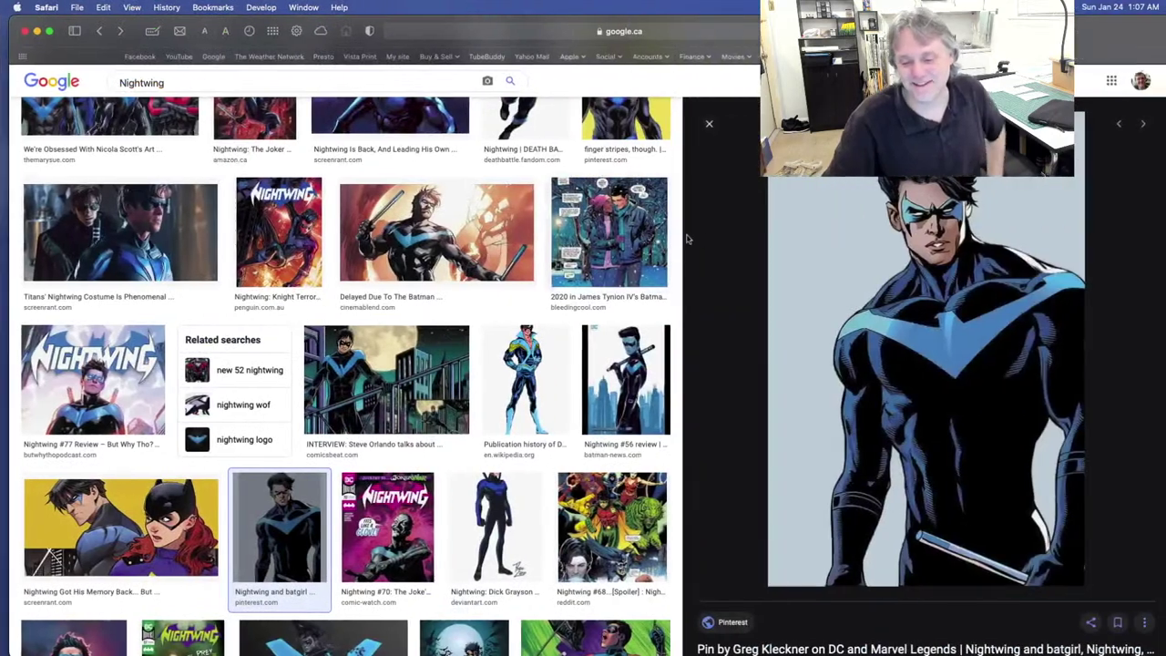
key(ctrl+Left)
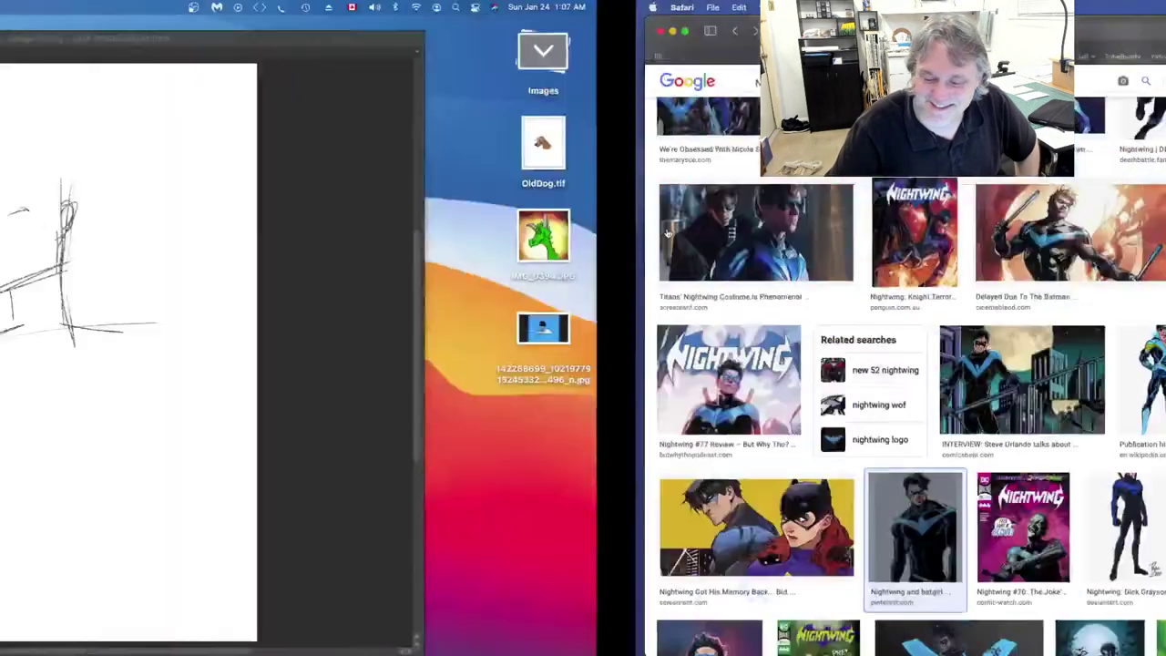
mouse_move(581, 210)
mouse_down()
mouse_move(614, 193)
mouse_move(586, 222)
mouse_move(617, 238)
mouse_up()
drag(614, 180, 618, 196)
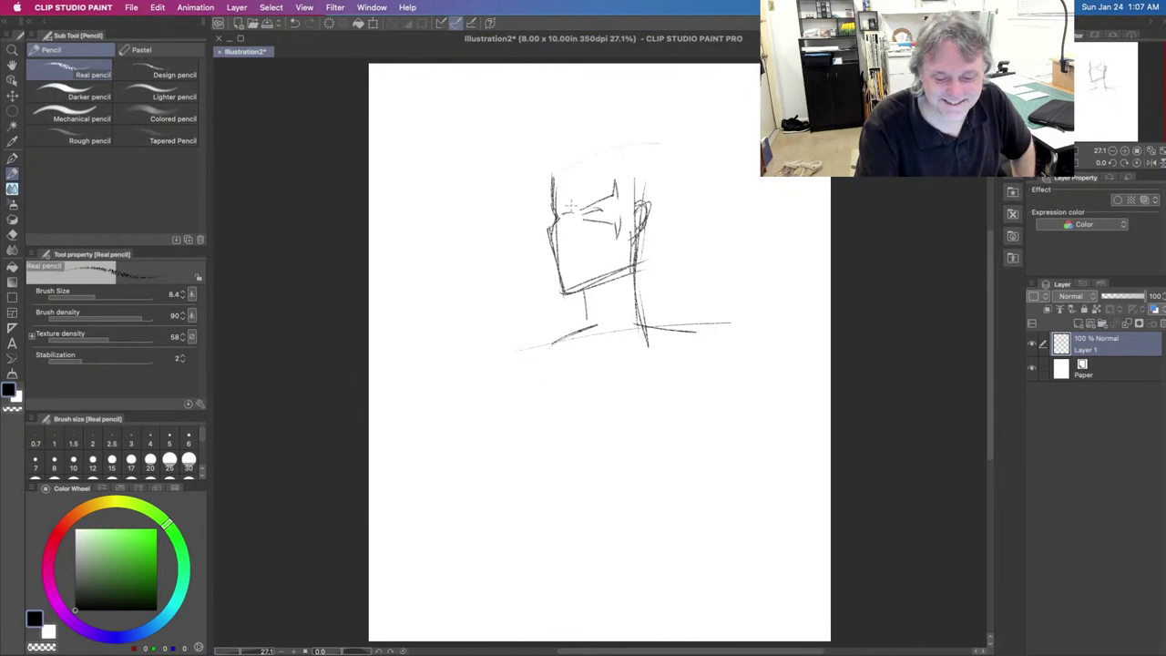
mouse_move(549, 227)
mouse_down()
mouse_move(555, 256)
mouse_move(563, 223)
mouse_move(589, 222)
mouse_move(550, 234)
mouse_move(608, 197)
mouse_move(549, 205)
mouse_move(546, 190)
mouse_up()
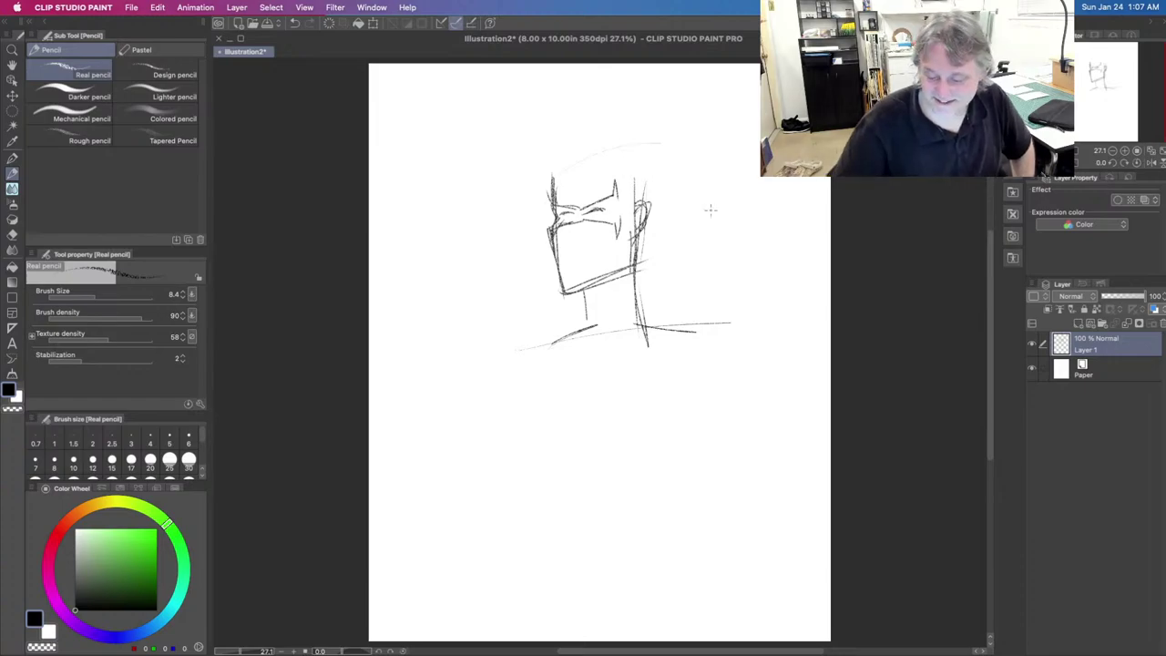
Step: Consult the reference again and draw the nose, mouth and front neck and collar lines
key(ctrl+Right)
key(ctrl+Left)
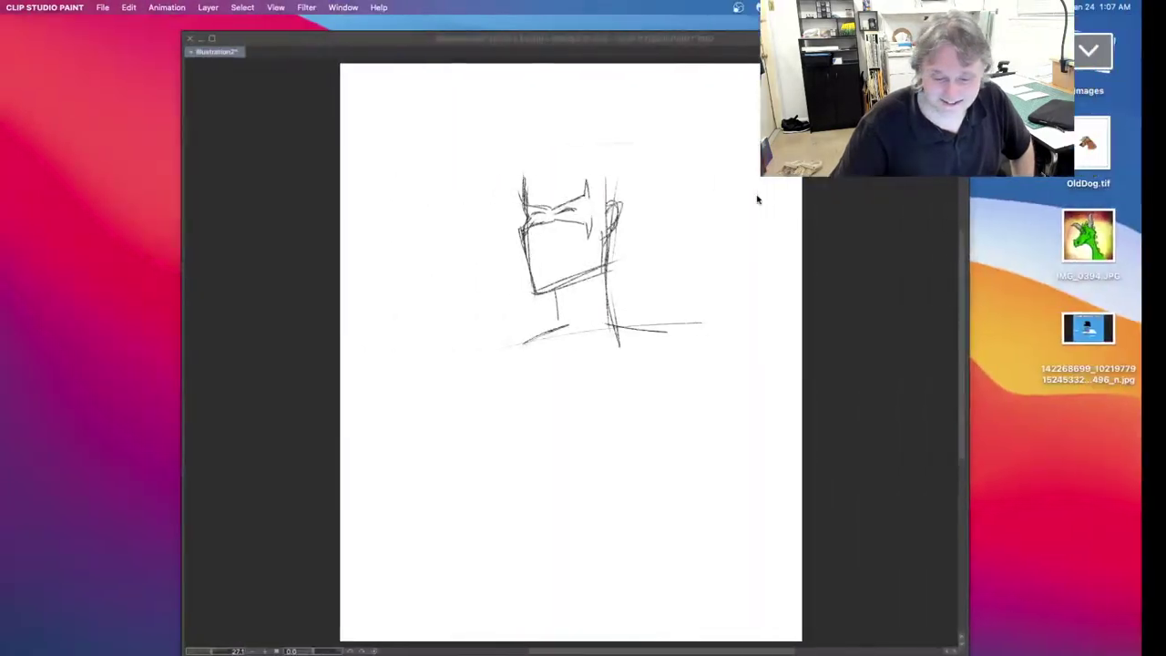
mouse_move(578, 230)
mouse_down()
mouse_move(591, 244)
mouse_move(582, 262)
mouse_move(602, 258)
mouse_move(572, 263)
mouse_move(603, 259)
mouse_move(567, 297)
mouse_move(616, 273)
mouse_move(577, 239)
mouse_move(566, 196)
mouse_move(552, 200)
mouse_move(579, 209)
mouse_move(574, 247)
mouse_move(592, 247)
mouse_move(572, 264)
mouse_move(577, 333)
mouse_up()
drag(630, 249, 634, 263)
mouse_move(637, 277)
mouse_down()
mouse_move(639, 326)
mouse_move(605, 320)
mouse_up()
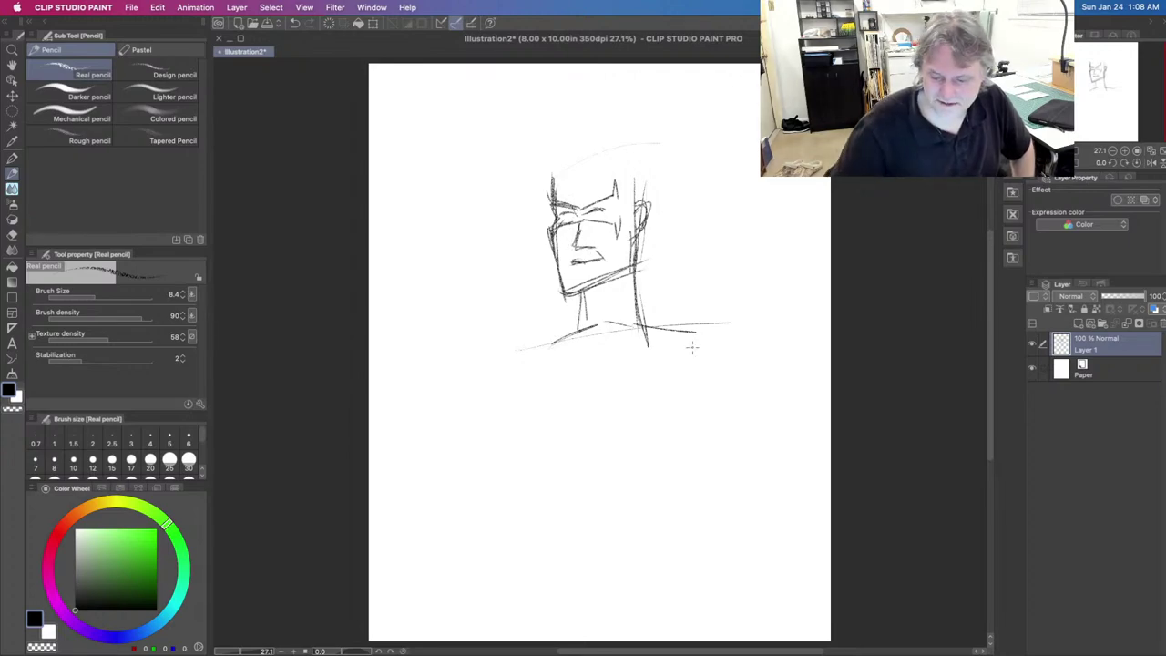
Step: Study the reference's body and rough in the tapered torso sides, the waist and the upper legs
key(super+Tab)
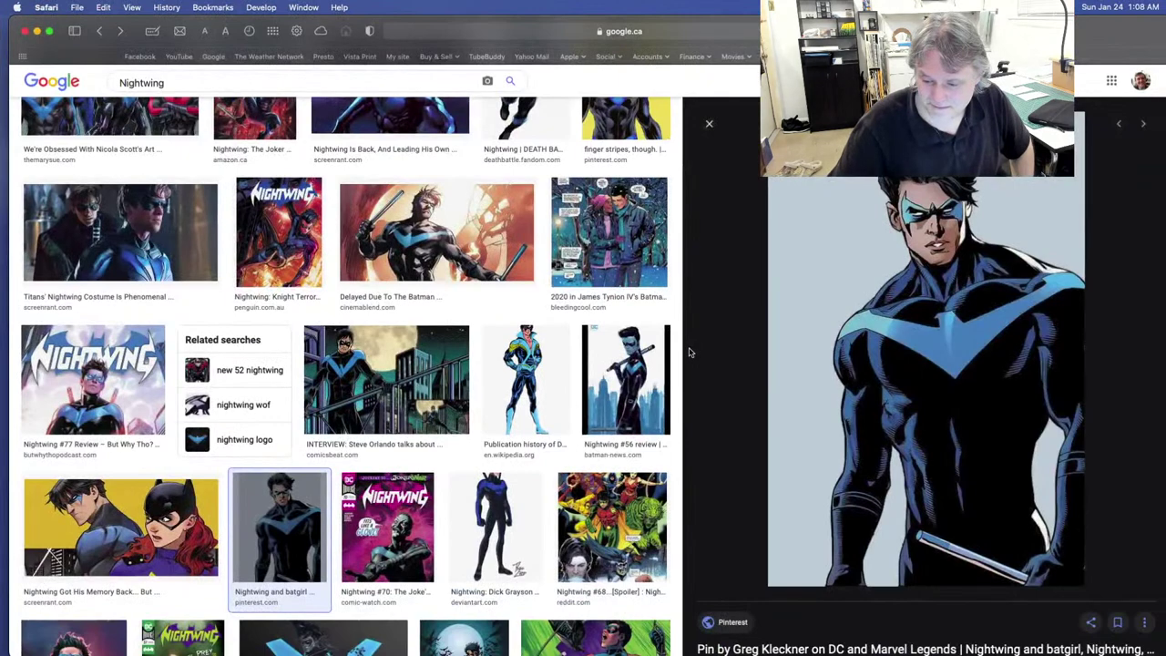
key(super+Tab)
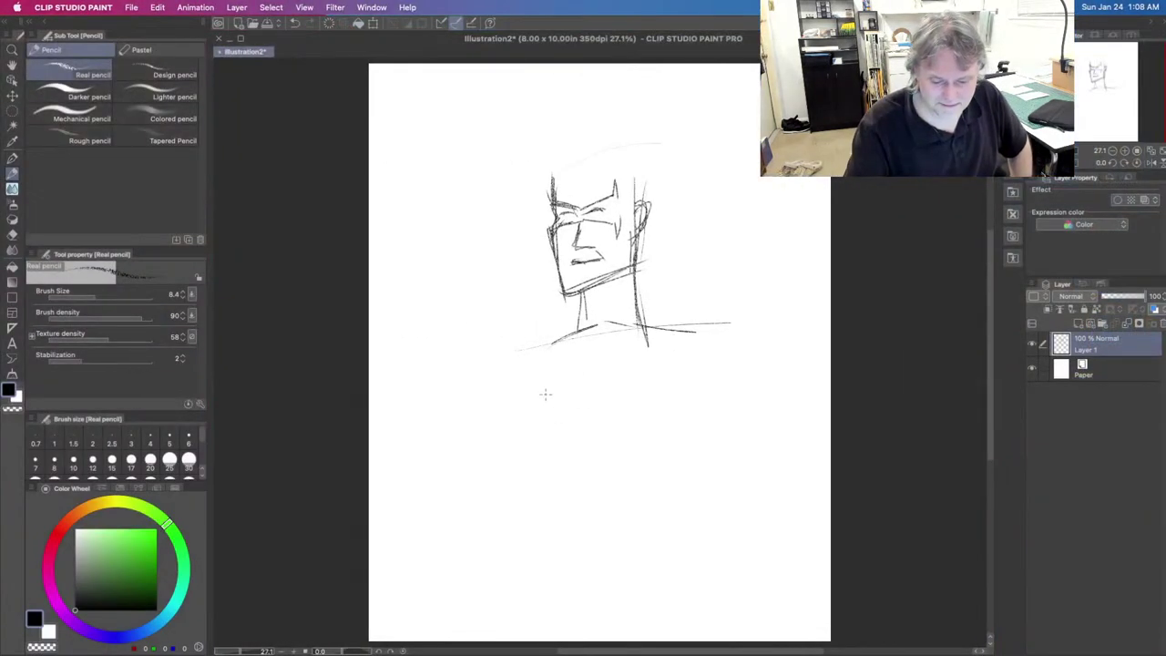
drag(672, 385, 625, 494)
drag(534, 360, 531, 448)
mouse_move(695, 366)
mouse_down()
mouse_move(663, 451)
mouse_move(603, 506)
mouse_move(687, 431)
mouse_move(610, 503)
mouse_up()
mouse_move(535, 421)
mouse_down()
mouse_move(547, 528)
mouse_move(634, 530)
mouse_move(695, 586)
mouse_up()
drag(529, 542, 583, 641)
drag(643, 538, 699, 606)
Step: Strengthen the chest and waist contours and add the sloping trapezius, shoulder and armpit lines
mouse_move(527, 528)
mouse_down()
mouse_move(576, 634)
mouse_move(547, 415)
mouse_up()
mouse_move(566, 331)
mouse_down()
mouse_move(512, 371)
mouse_move(520, 407)
mouse_up()
mouse_move(565, 321)
mouse_down()
mouse_move(523, 382)
mouse_move(525, 365)
mouse_move(520, 391)
mouse_move(547, 530)
mouse_move(629, 519)
mouse_move(645, 446)
mouse_move(694, 381)
mouse_up()
mouse_move(645, 455)
mouse_down()
mouse_move(701, 357)
mouse_move(638, 463)
mouse_move(626, 516)
mouse_move(609, 523)
mouse_up()
mouse_move(605, 521)
mouse_down()
mouse_move(533, 454)
mouse_move(520, 399)
mouse_move(520, 415)
mouse_move(519, 344)
mouse_up()
drag(519, 342, 530, 383)
mouse_move(651, 295)
mouse_down()
mouse_move(641, 308)
mouse_move(720, 355)
mouse_up()
drag(583, 304, 539, 326)
mouse_move(670, 313)
mouse_down()
mouse_move(696, 341)
mouse_move(685, 420)
mouse_up()
drag(666, 370, 692, 410)
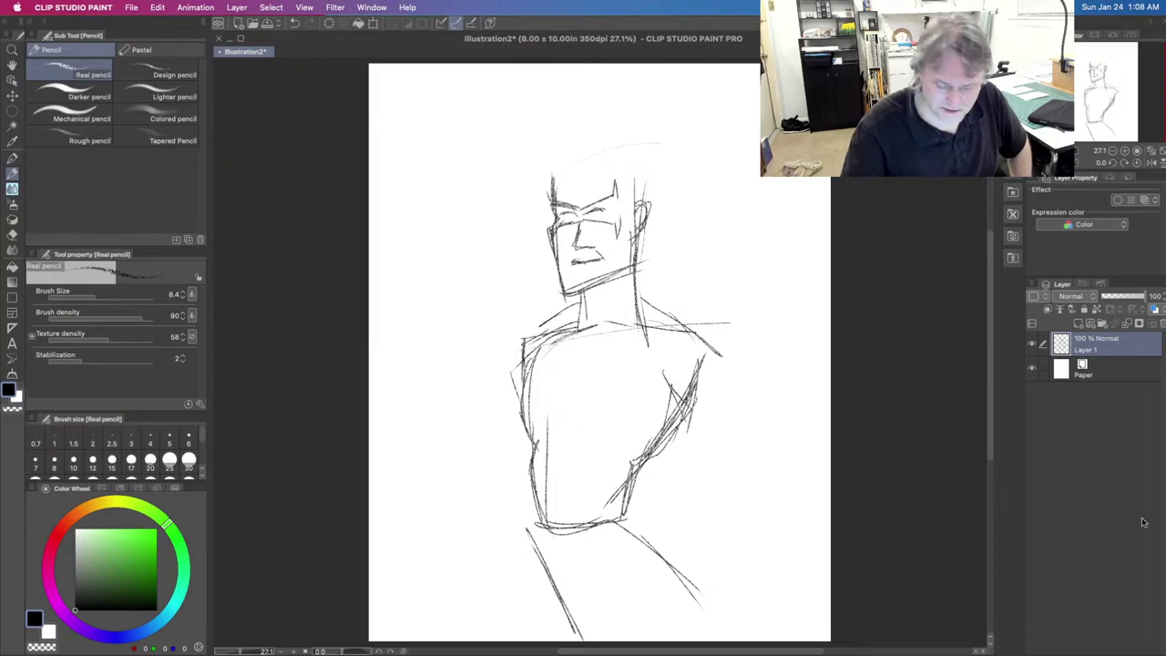
Step: Compare with the reference and reinforce the neck-to-shoulder slope and armpit on the figure's far-ear side
key(ctrl+Right)
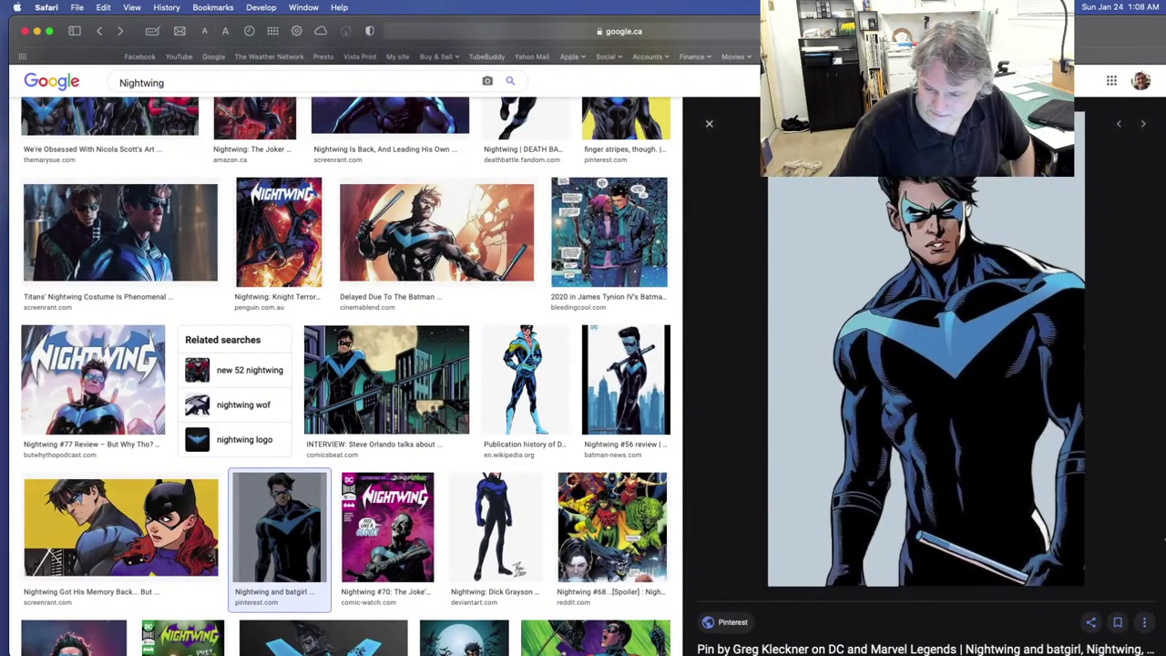
key(ctrl+Left)
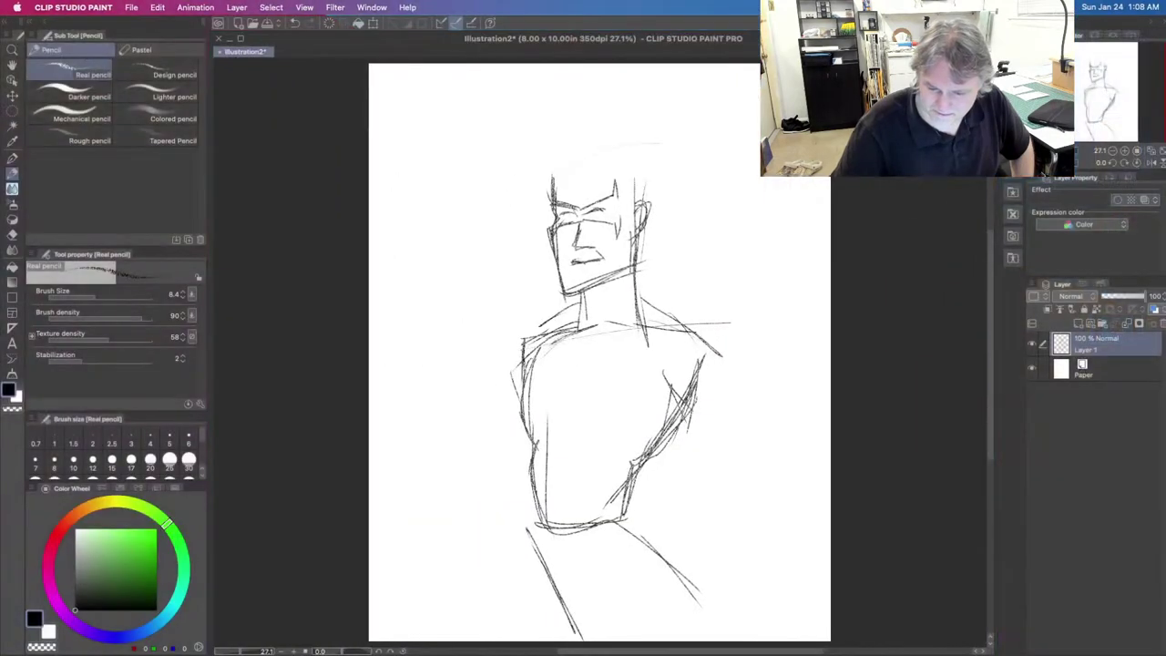
drag(642, 282, 707, 346)
mouse_move(668, 308)
mouse_down()
mouse_move(729, 351)
mouse_move(700, 393)
mouse_up()
mouse_move(734, 326)
mouse_down()
mouse_move(718, 373)
mouse_move(674, 419)
mouse_up()
drag(683, 374, 667, 399)
drag(729, 324, 770, 459)
drag(685, 403, 754, 520)
mouse_move(753, 417)
mouse_down()
mouse_move(804, 516)
mouse_move(791, 563)
mouse_up()
drag(756, 510, 767, 597)
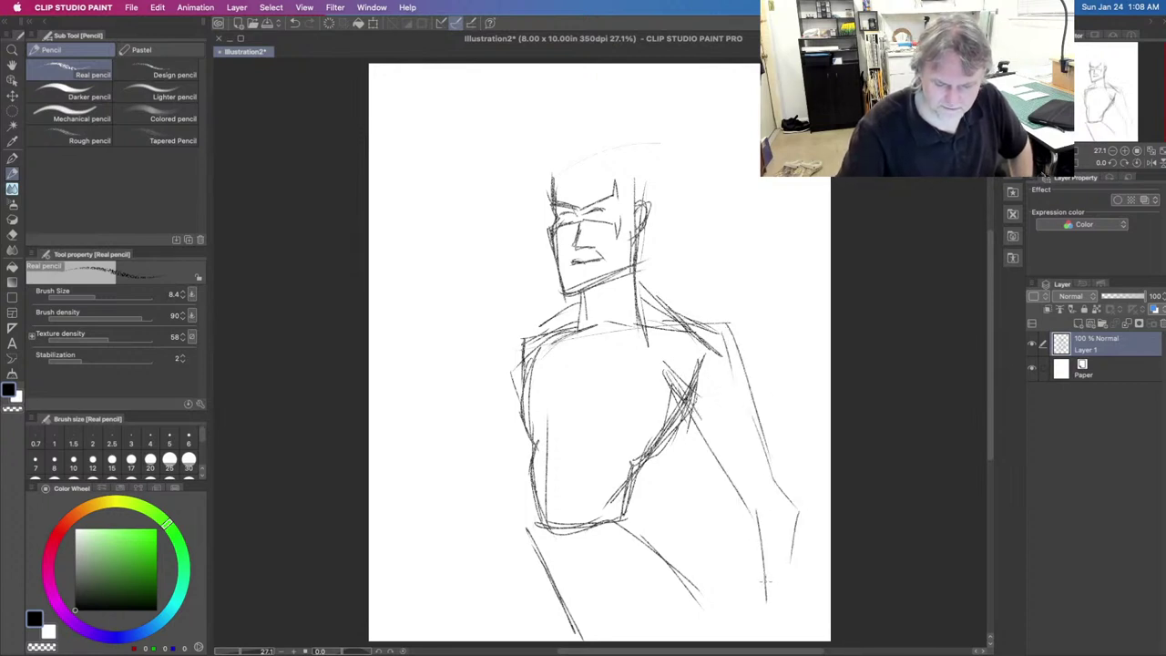
key(super+z)
key(super+z)
key(super+z)
key(super+z)
key(super+z)
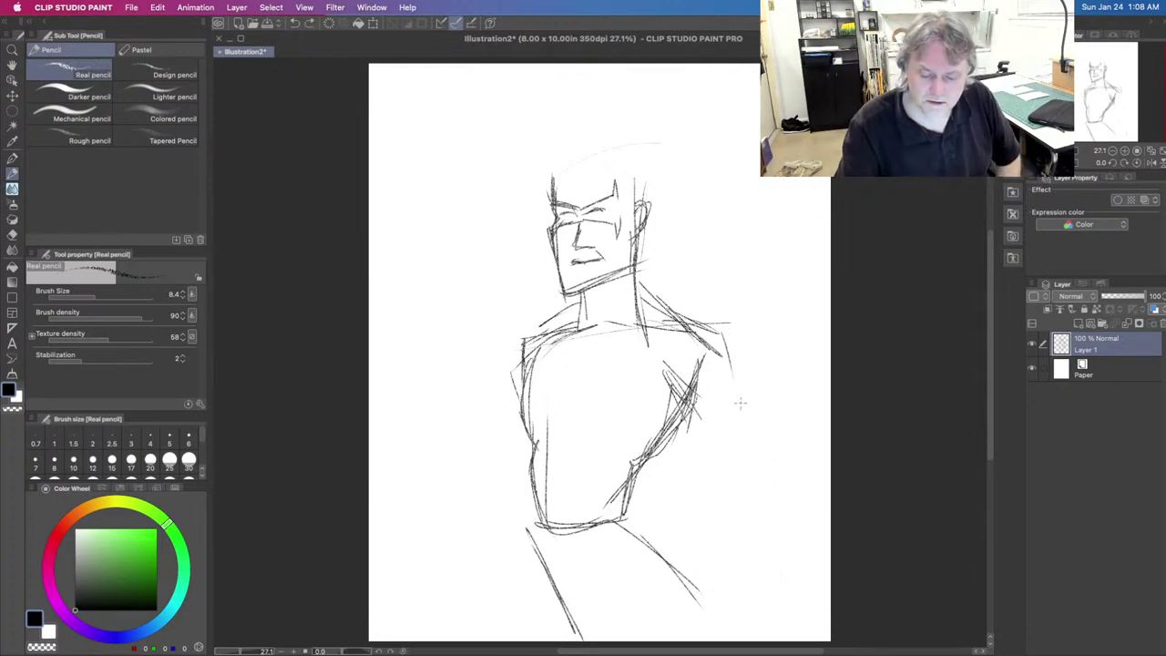
Step: Sketch the hanging arm from the shoulder through the elbow to a tapered forearm beside the hip
drag(726, 338, 744, 421)
drag(671, 392, 734, 486)
drag(720, 348, 776, 516)
drag(725, 487, 758, 605)
drag(725, 510, 754, 602)
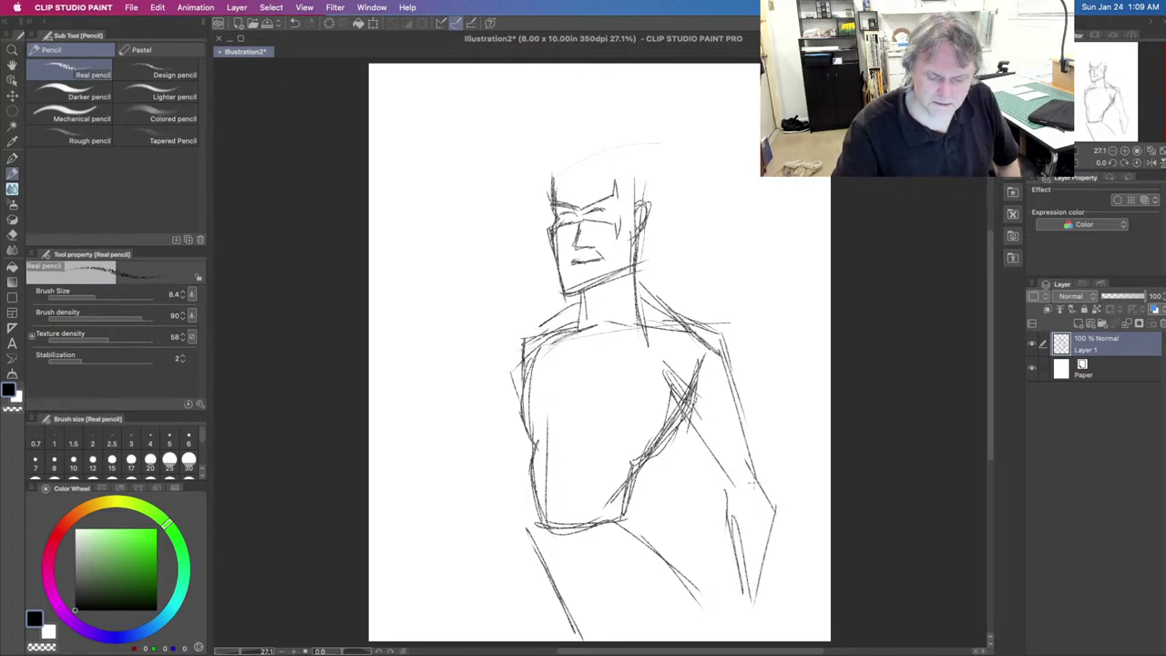
Step: Add a curved line below the waist and, checking the reference, sketch the temple line and swept-up spiky hair with a pointed fringe
drag(612, 549, 543, 538)
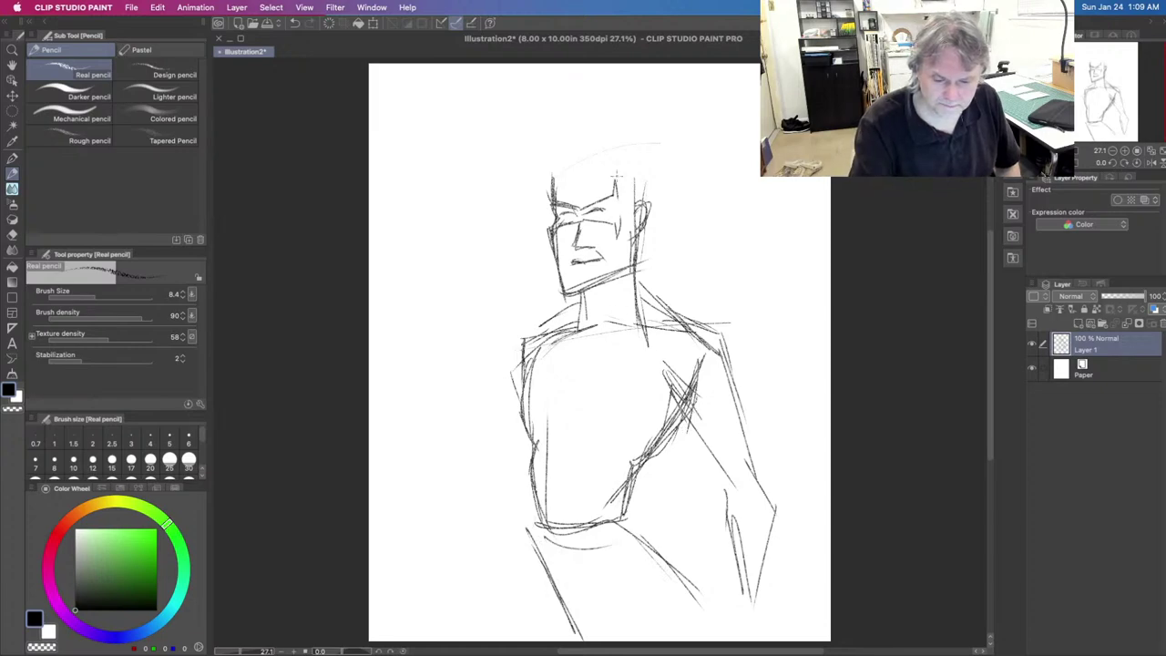
drag(626, 179, 634, 200)
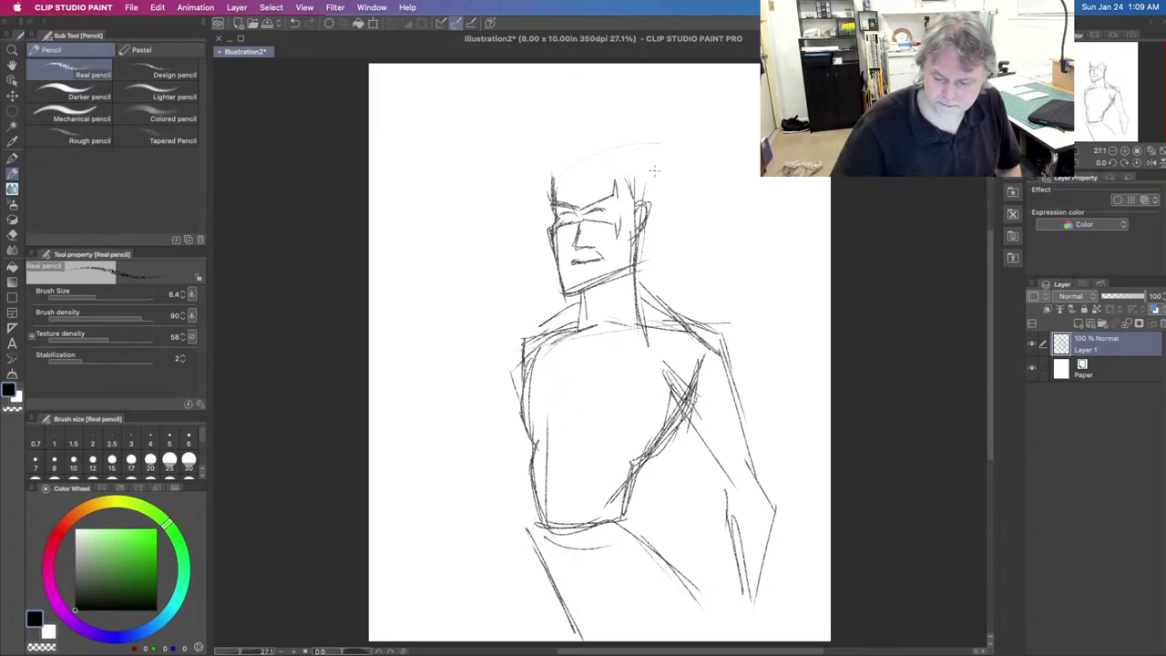
key(ctrl+Right)
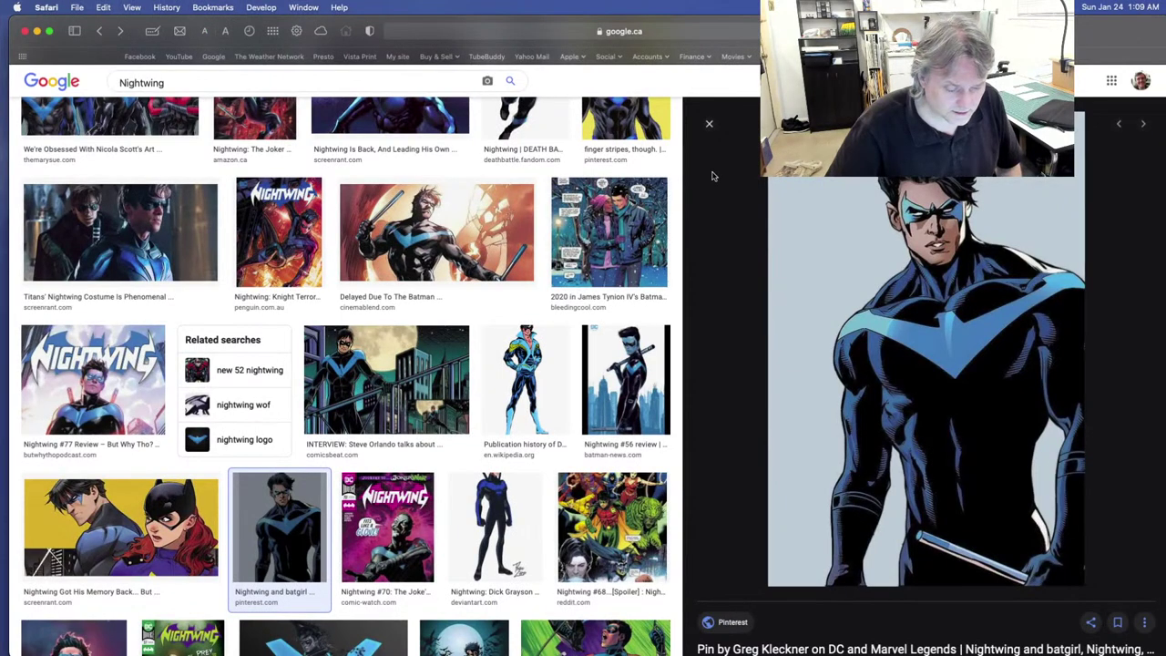
key(ctrl+Left)
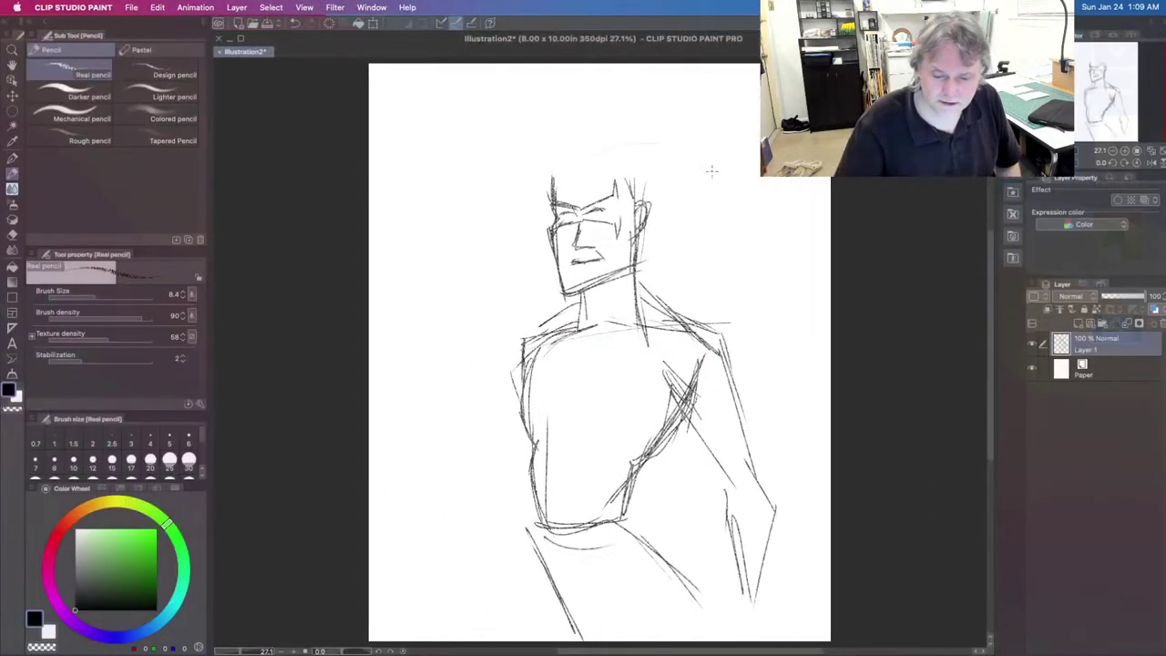
mouse_move(567, 185)
mouse_down()
mouse_move(653, 171)
mouse_move(662, 153)
mouse_move(626, 146)
mouse_move(553, 180)
mouse_move(538, 174)
mouse_up()
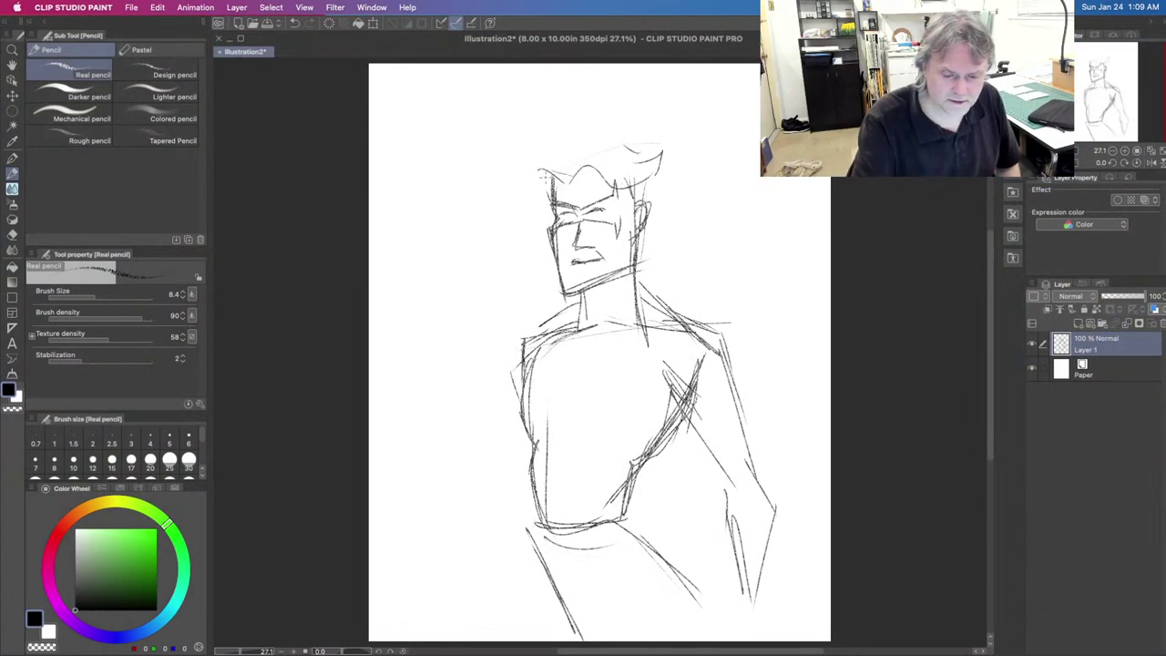
mouse_move(572, 135)
mouse_down()
mouse_move(550, 129)
mouse_move(522, 170)
mouse_move(529, 189)
mouse_move(609, 115)
mouse_move(677, 148)
mouse_move(653, 182)
mouse_move(579, 176)
mouse_move(558, 188)
mouse_up()
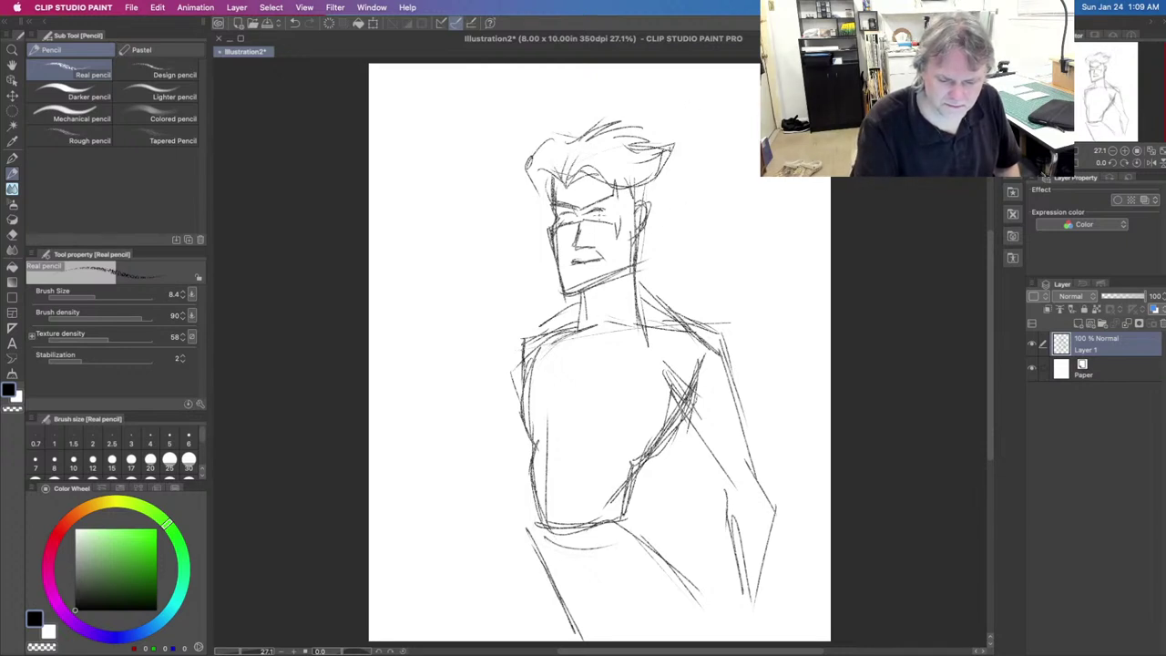
mouse_move(577, 211)
mouse_down()
mouse_move(601, 217)
mouse_move(578, 213)
mouse_up()
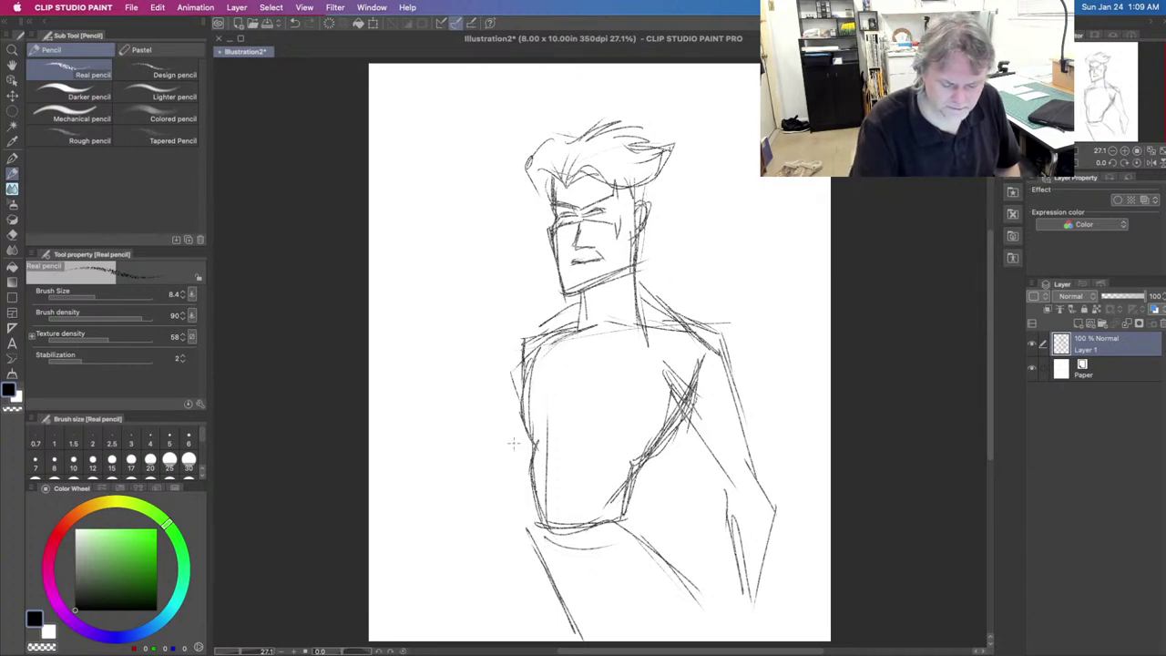
Step: Erase the stray line above the mouth's corner and set the Real pencil to brush size 5.6 with stabilization 4
key(e)
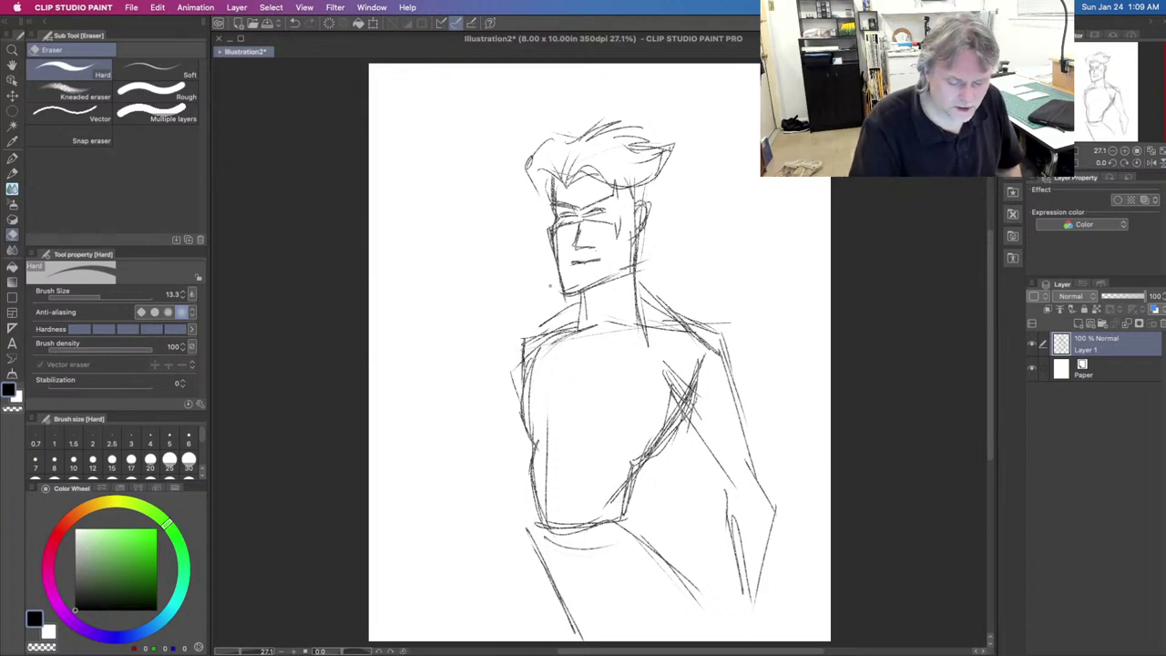
click(11, 173)
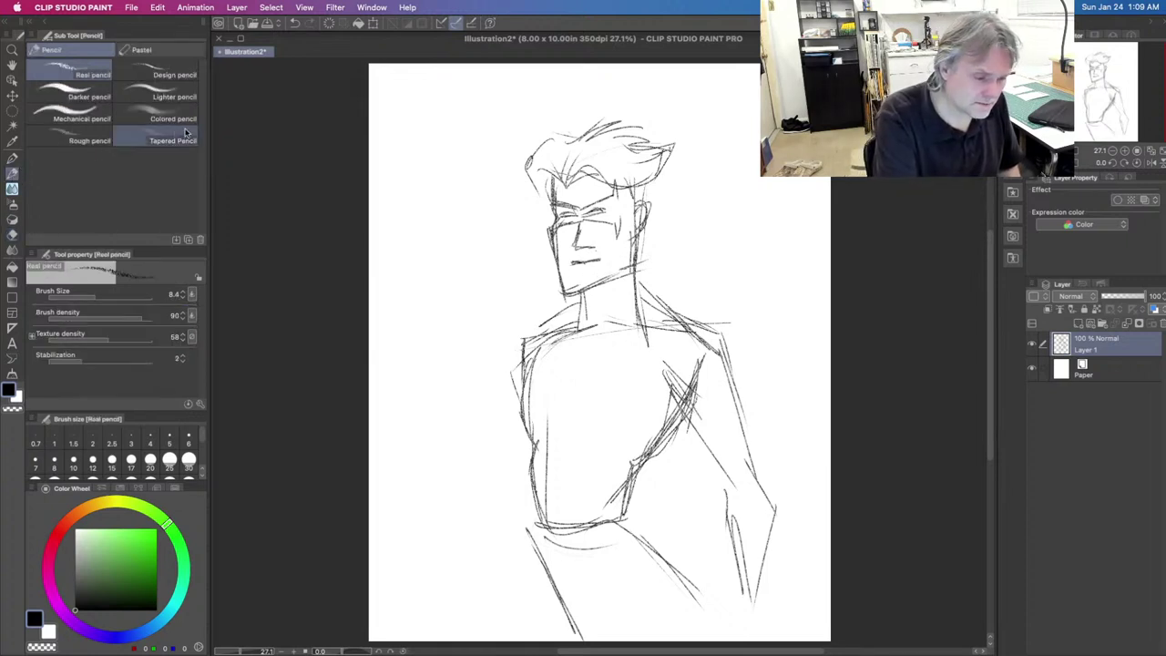
click(89, 357)
drag(111, 298, 91, 298)
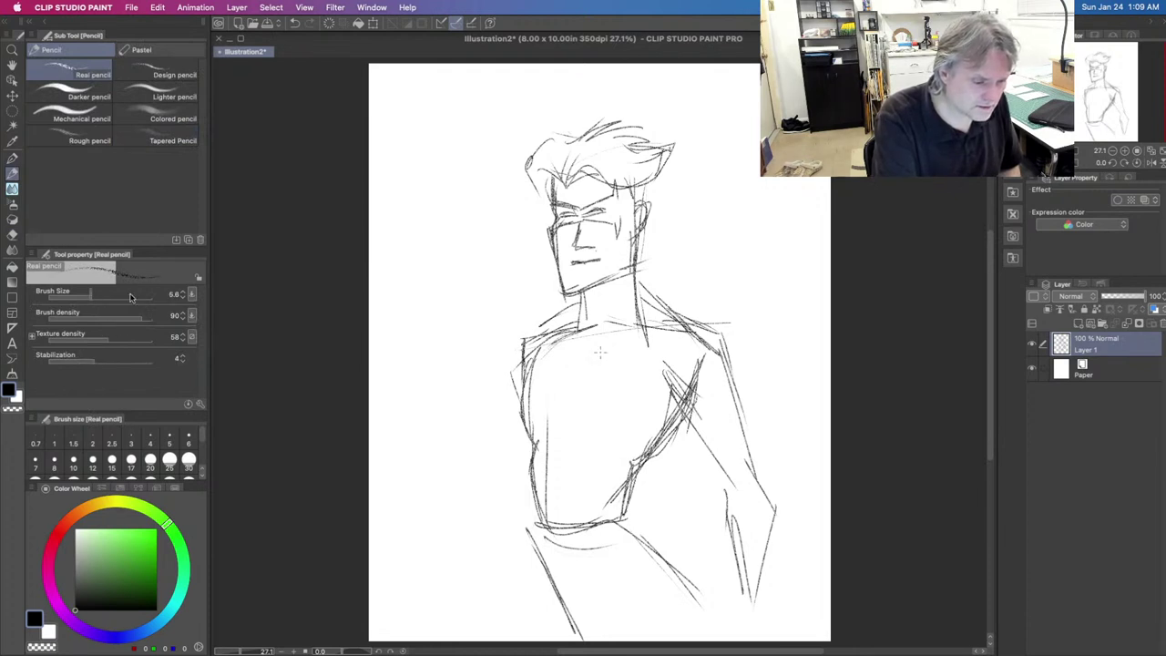
Step: Go over both sides of the torso from the armpits to the waist in bold strokes with the Darker pencil
click(88, 96)
drag(536, 355, 522, 416)
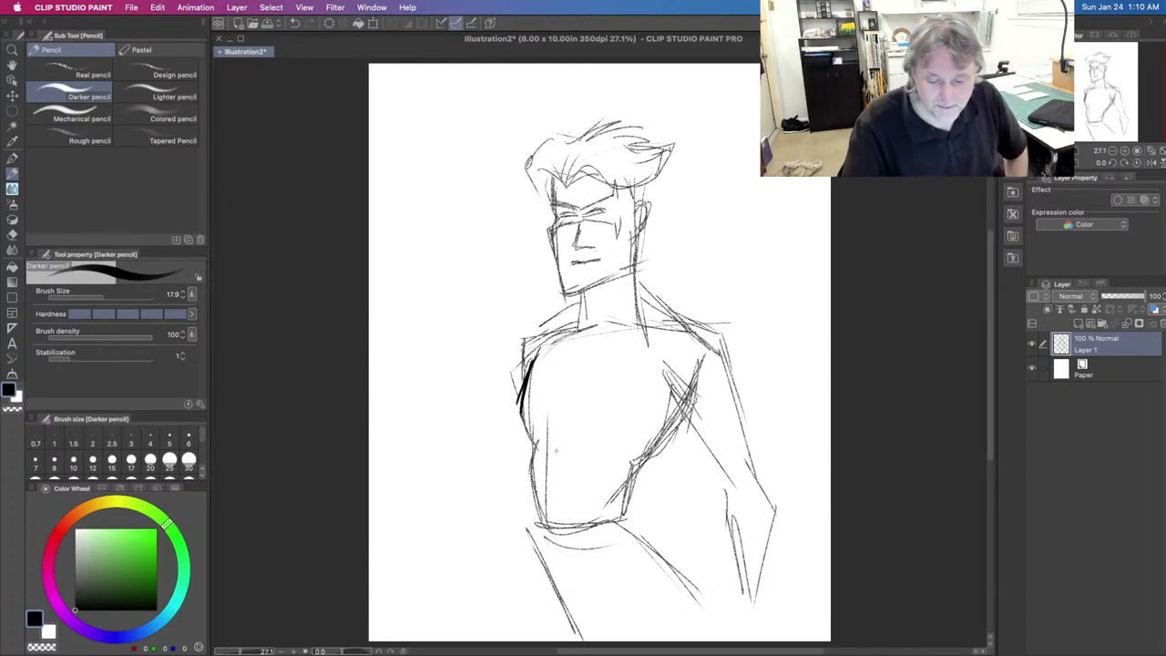
mouse_move(530, 362)
mouse_down()
mouse_move(518, 412)
mouse_move(534, 432)
mouse_up()
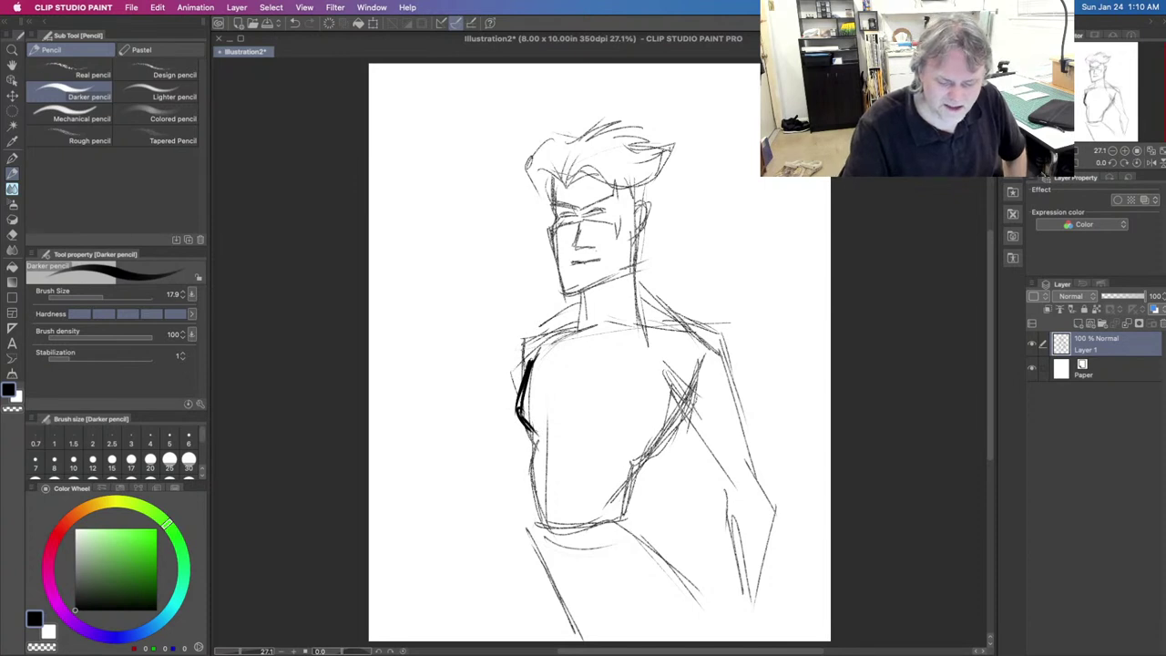
drag(527, 430, 543, 527)
drag(694, 412, 623, 533)
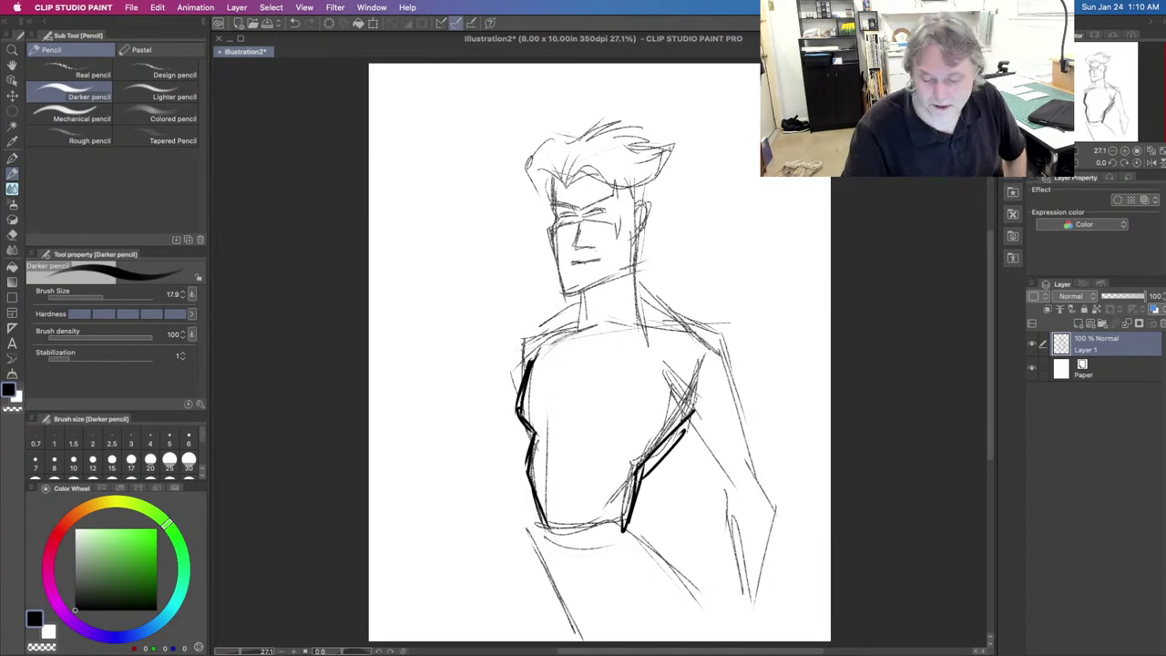
Step: Draw an arched line across the lower chest, redo it slightly flatter, and add a short vertical centre line above it
drag(536, 424, 599, 424)
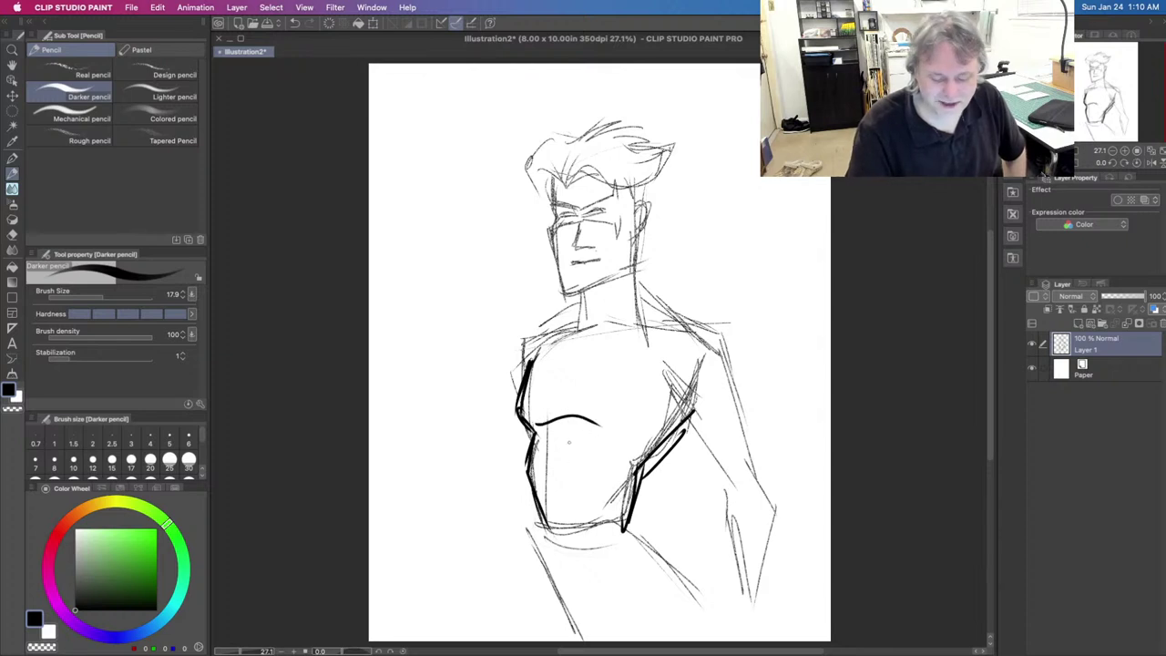
key(super+z)
drag(539, 422, 602, 420)
drag(592, 344, 581, 397)
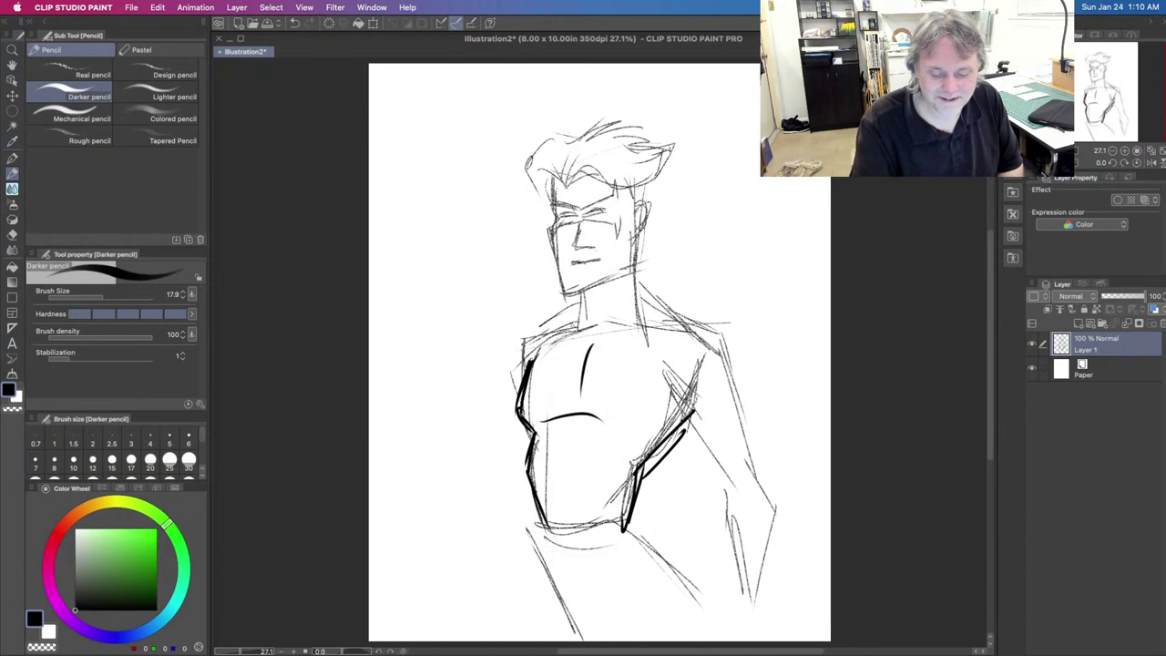
Step: Ink the neck slopes, collar and shoulders, and outline the hanging arm from armpit to forearm with bold strokes
mouse_move(581, 303)
mouse_down()
mouse_move(522, 342)
mouse_move(515, 392)
mouse_up()
drag(612, 328, 688, 333)
mouse_move(552, 331)
mouse_down()
mouse_move(600, 328)
mouse_move(603, 312)
mouse_move(746, 359)
mouse_up()
drag(725, 339, 738, 434)
drag(660, 374, 712, 441)
mouse_move(738, 385)
mouse_down()
mouse_move(765, 448)
mouse_move(762, 470)
mouse_up()
mouse_move(683, 408)
mouse_down()
mouse_move(724, 483)
mouse_move(780, 501)
mouse_move(752, 587)
mouse_up()
drag(721, 483, 739, 594)
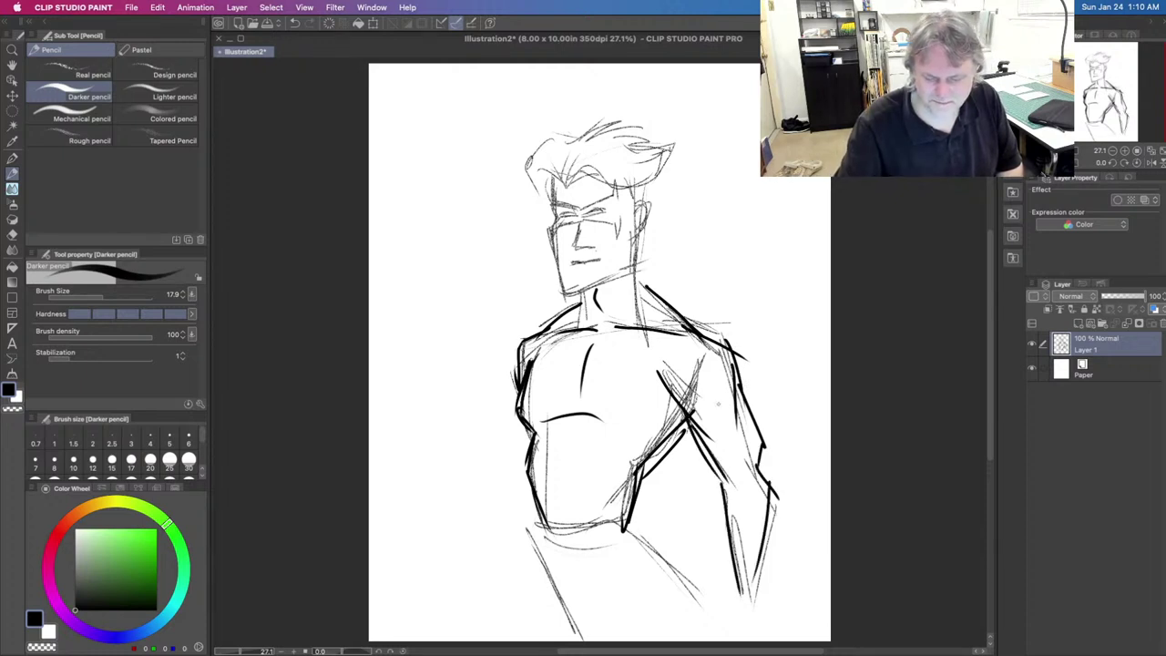
mouse_move(658, 370)
mouse_down()
mouse_move(718, 419)
mouse_move(708, 413)
mouse_move(710, 465)
mouse_up()
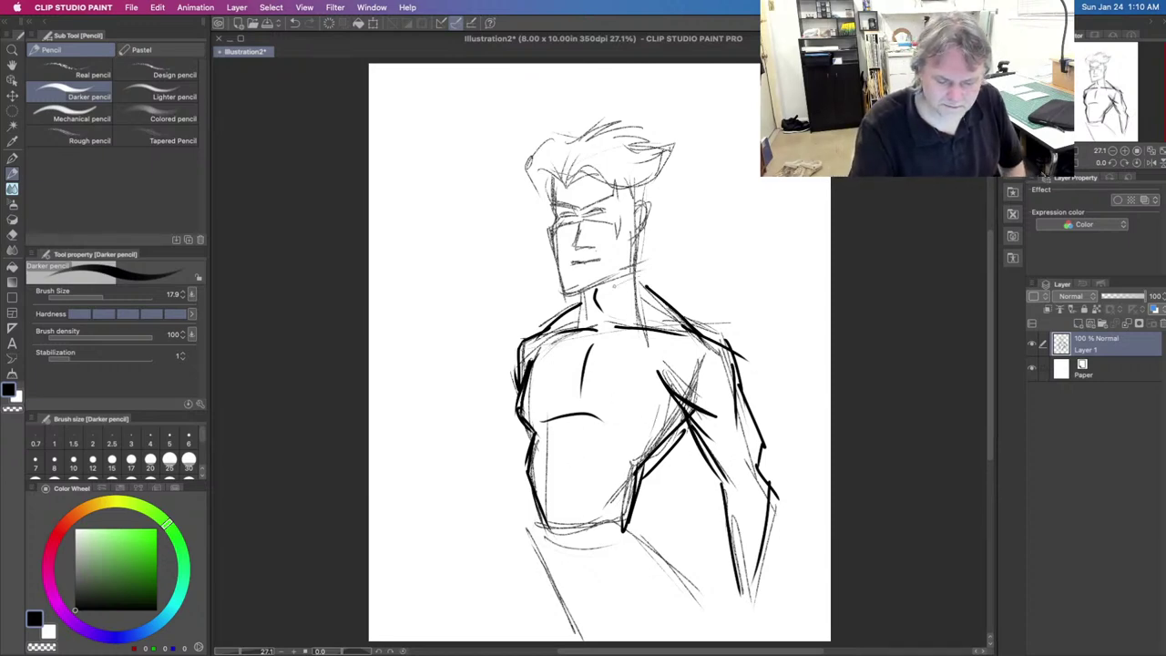
Step: Extend the far shoulder's outer contour and darken the hips and upper-leg lines down toward the page's lower edge
drag(541, 325, 521, 377)
drag(627, 527, 711, 601)
drag(678, 559, 725, 632)
drag(540, 523, 575, 640)
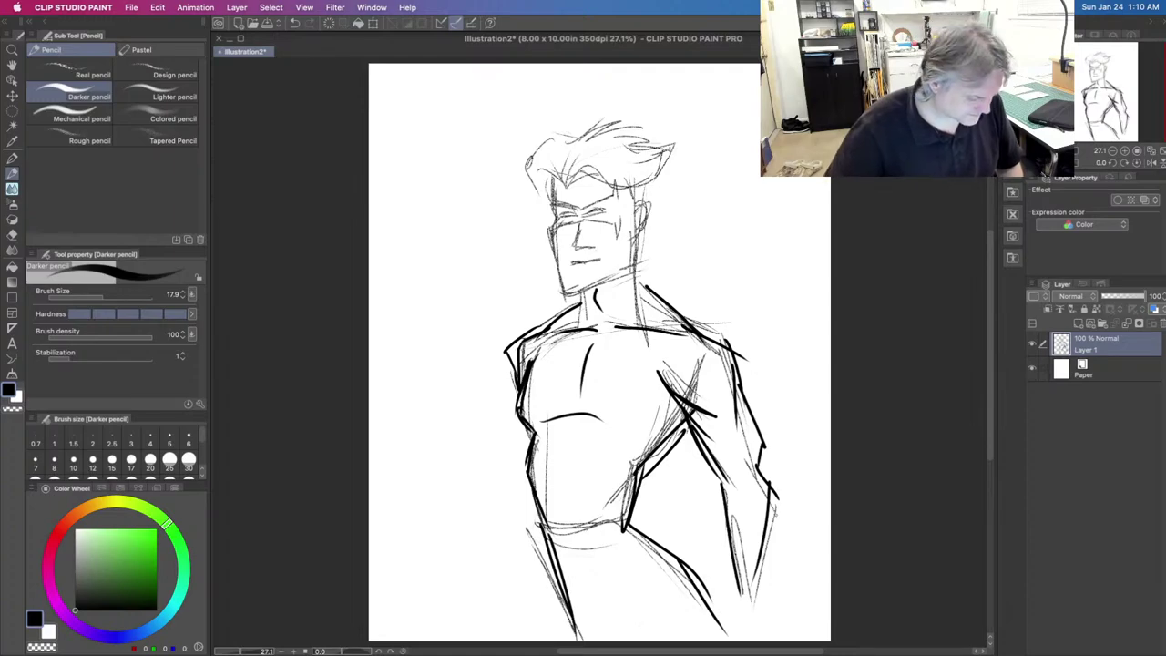
Step: Compare the chest with the Nightwing reference and draw two bold curves beneath the pectorals, meeting at the chest's centre
key(super+Tab)
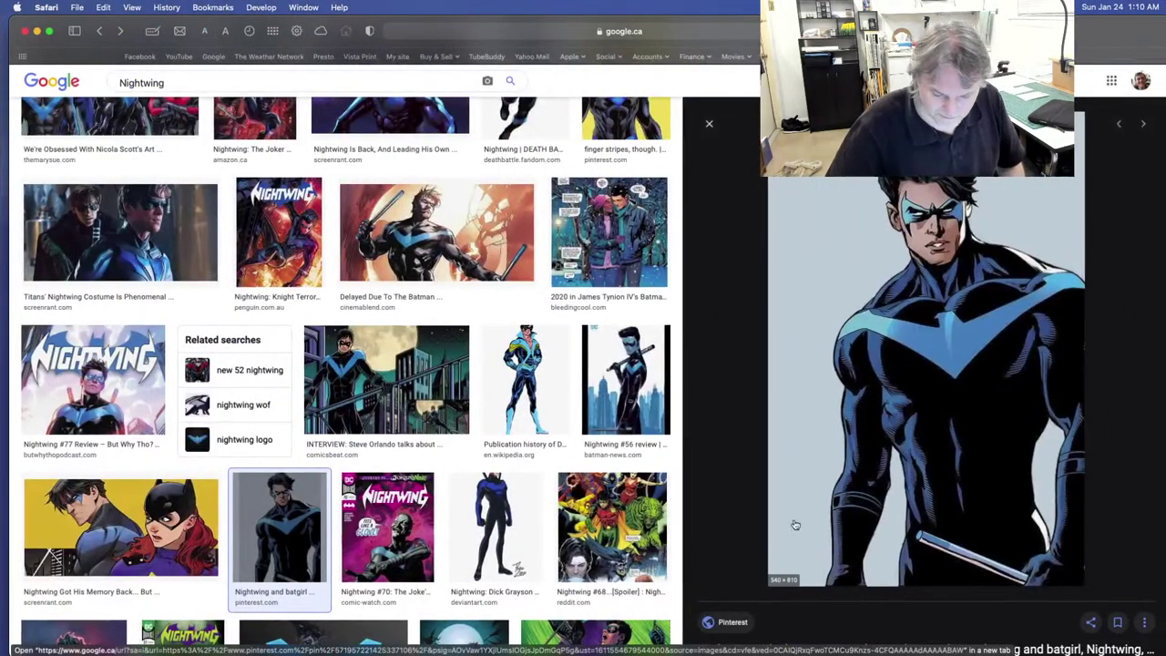
key(ctrl+Left)
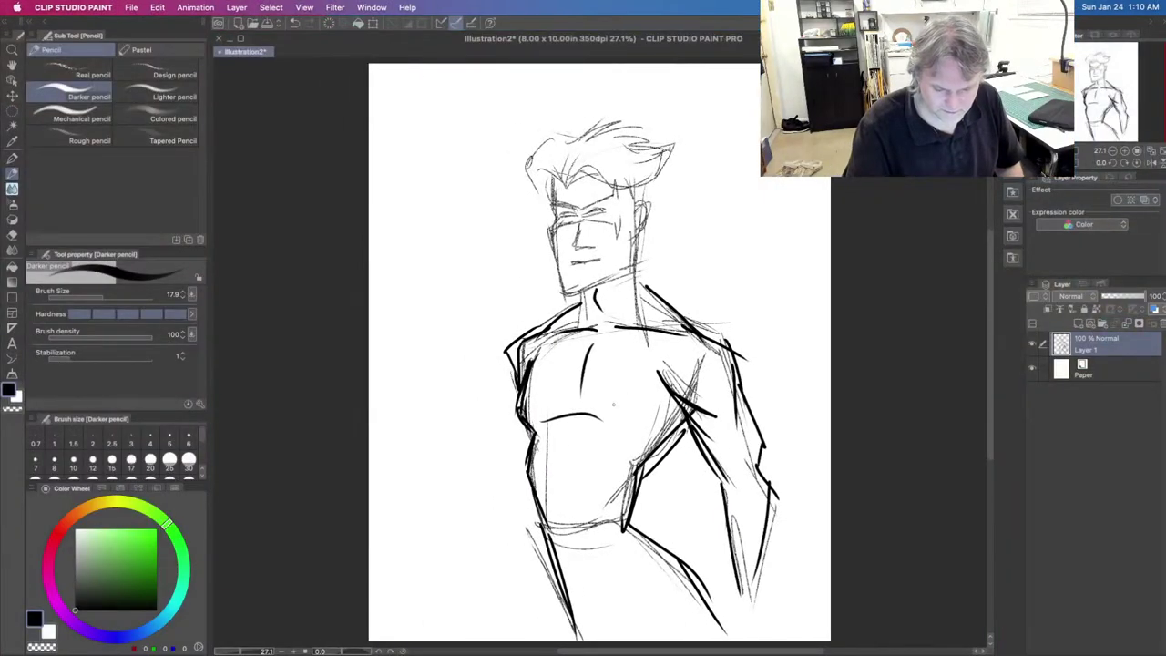
mouse_move(527, 410)
mouse_down()
mouse_move(559, 401)
mouse_move(640, 417)
mouse_up()
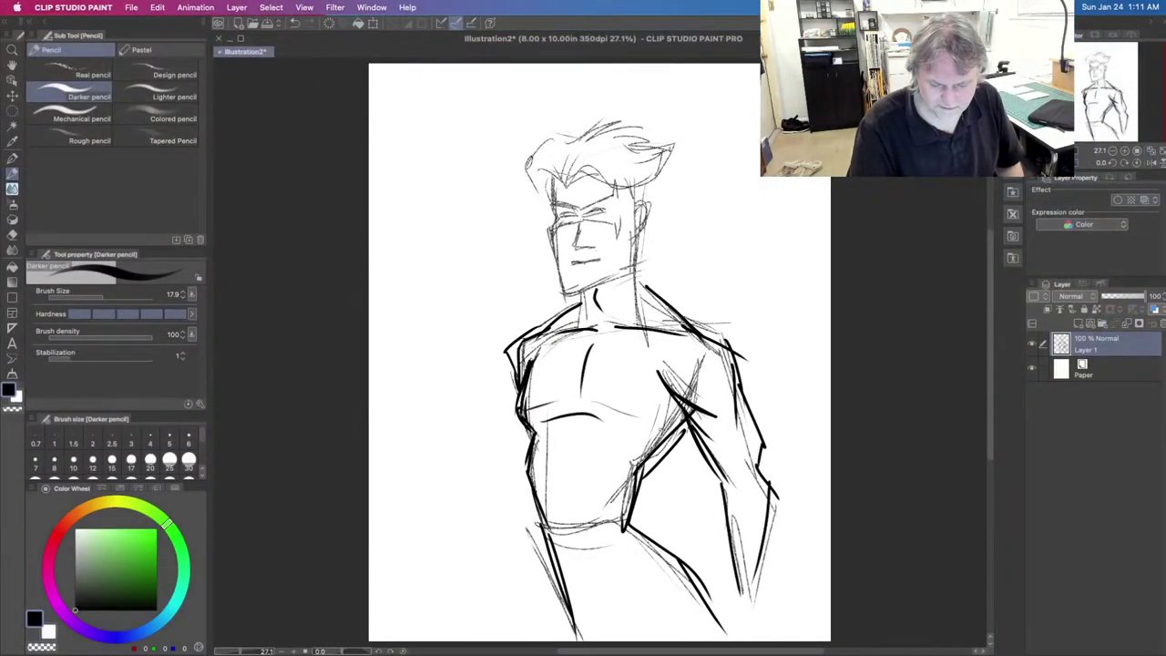
key(ctrl+Right)
click(280, 527)
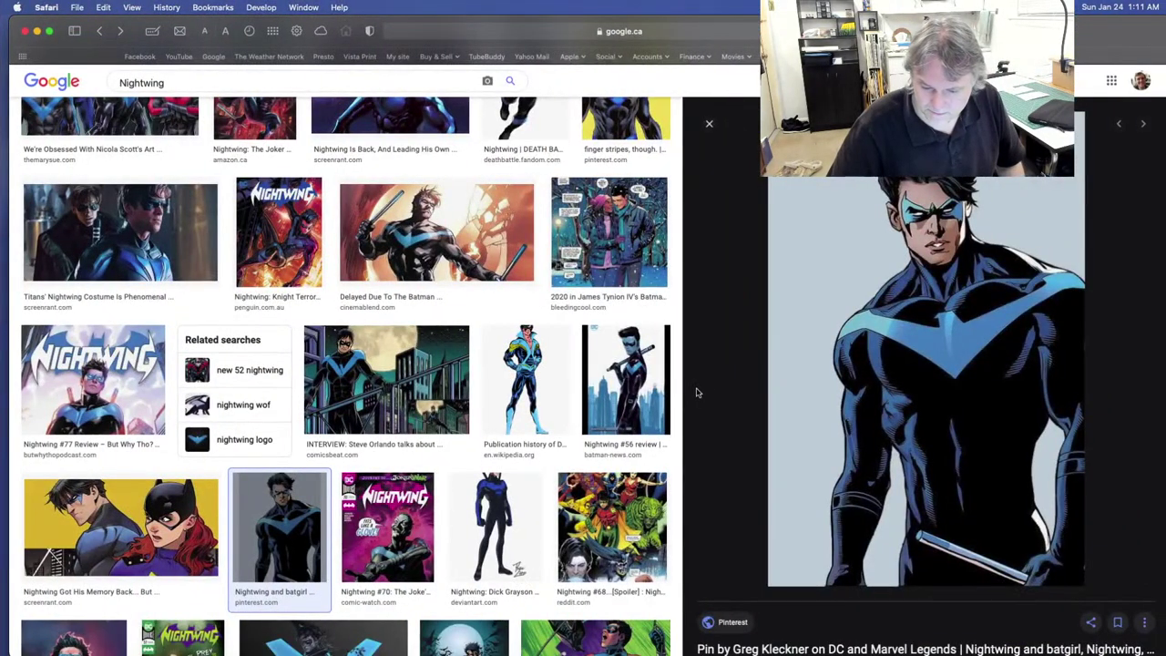
key(ctrl+Left)
key(ctrl+Right)
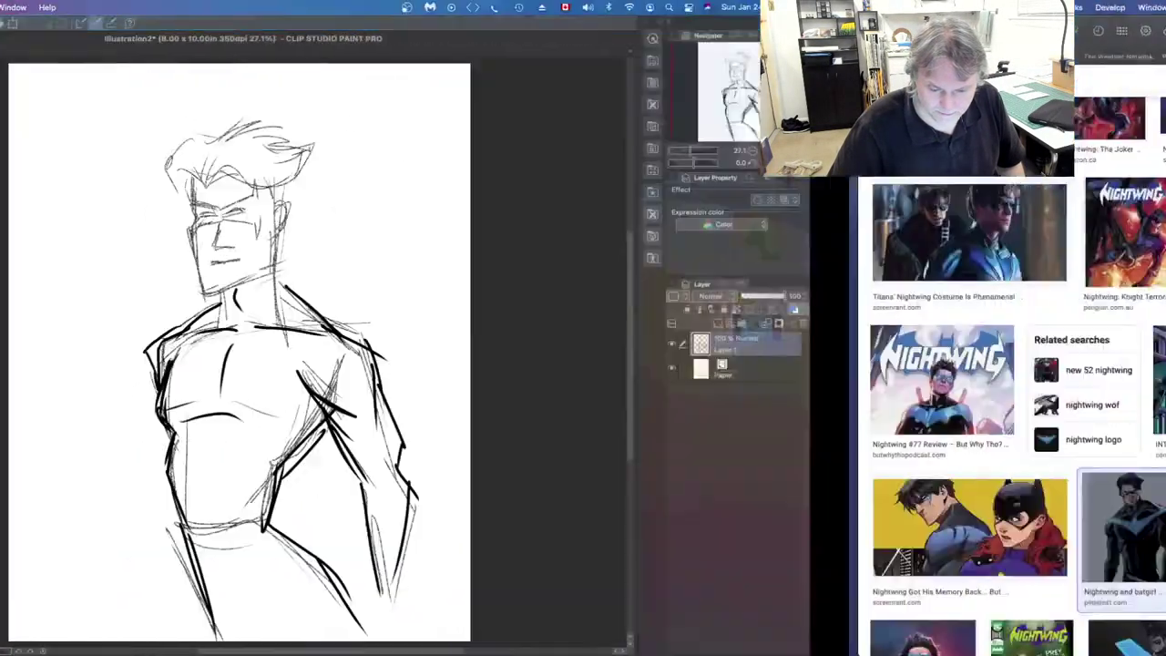
key(ctrl+Left)
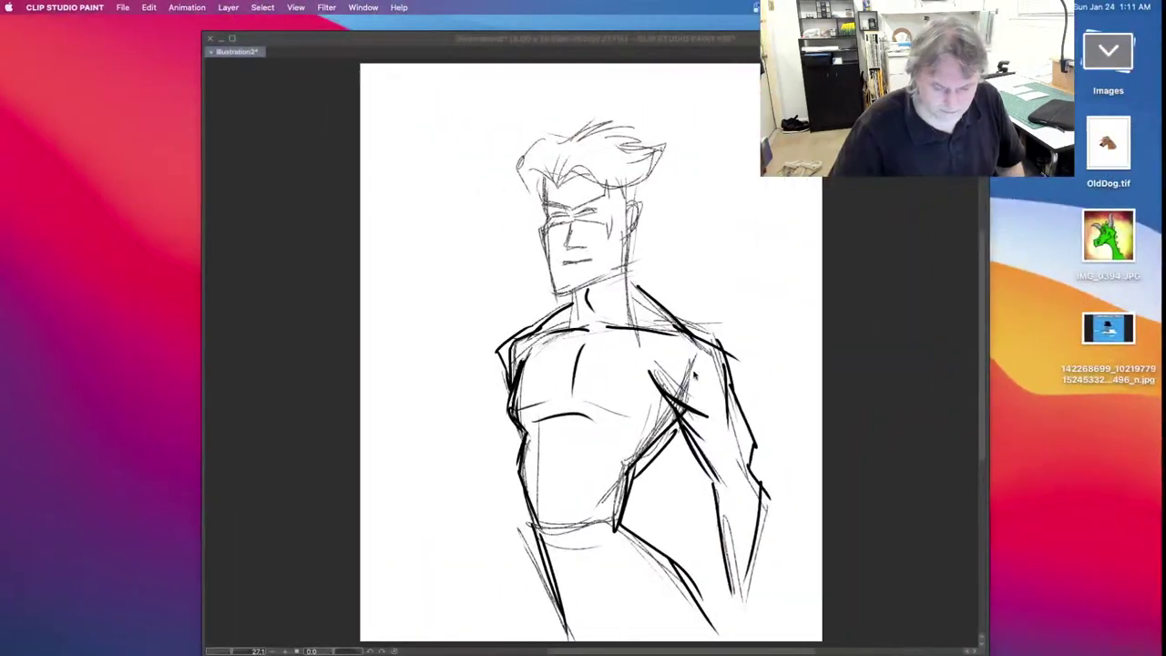
drag(588, 414, 667, 390)
drag(585, 412, 520, 400)
scroll(502, 419, left, 1)
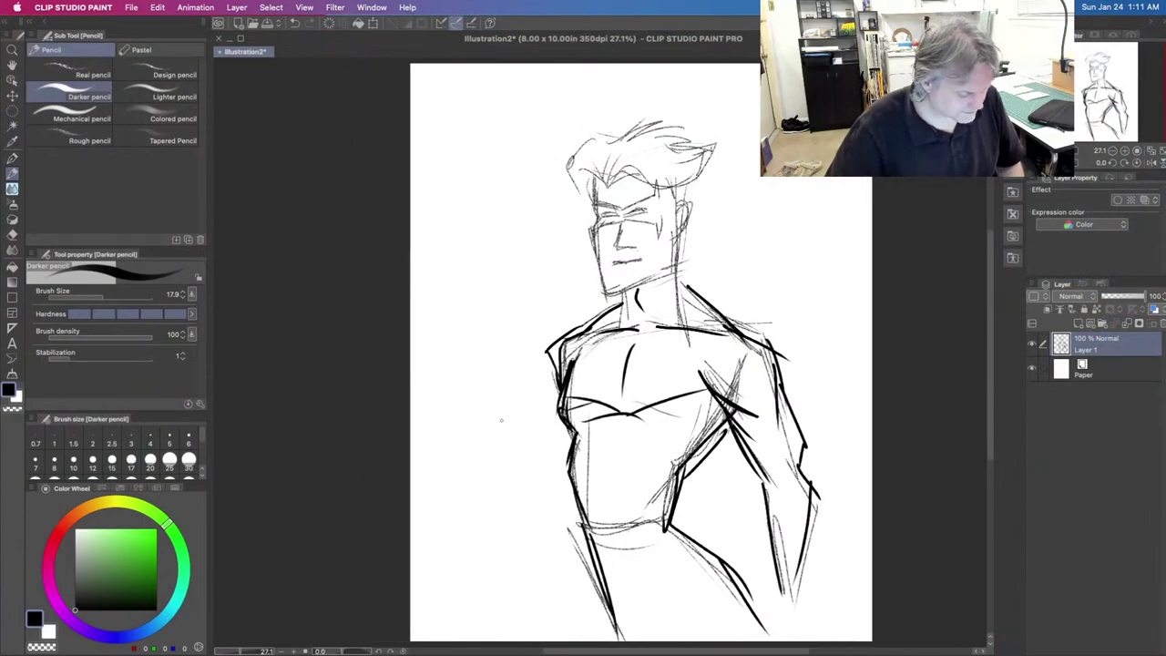
Step: Check the reference and draw the chest emblem's upper edges toward both shoulders, reinforcing its pointed lower edge
key(ctrl+Right)
key(ctrl+Left)
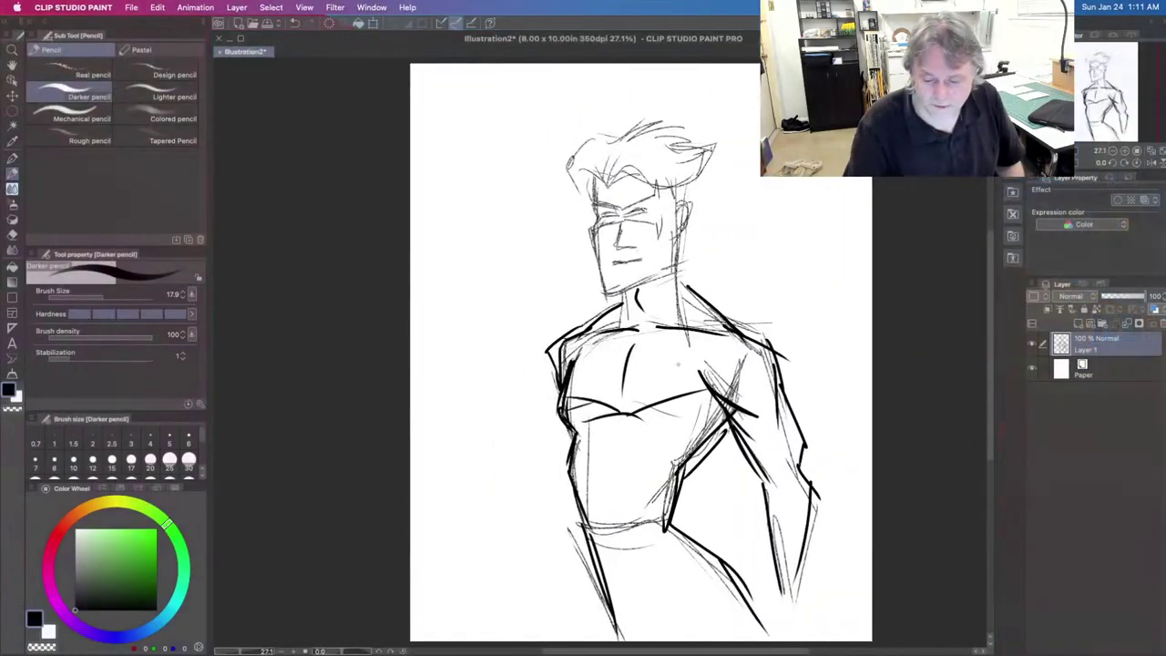
drag(656, 372, 747, 351)
drag(679, 394, 755, 355)
drag(614, 376, 573, 373)
mouse_move(589, 396)
mouse_down()
mouse_move(568, 390)
mouse_move(569, 375)
mouse_up()
mouse_move(647, 410)
mouse_down()
mouse_move(608, 426)
mouse_move(565, 410)
mouse_up()
drag(601, 377, 570, 381)
Step: Recheck the emblem in the reference and complete its angular notches at the chest's centre, thickening the band toward the near shoulder
key(ctrl+Right)
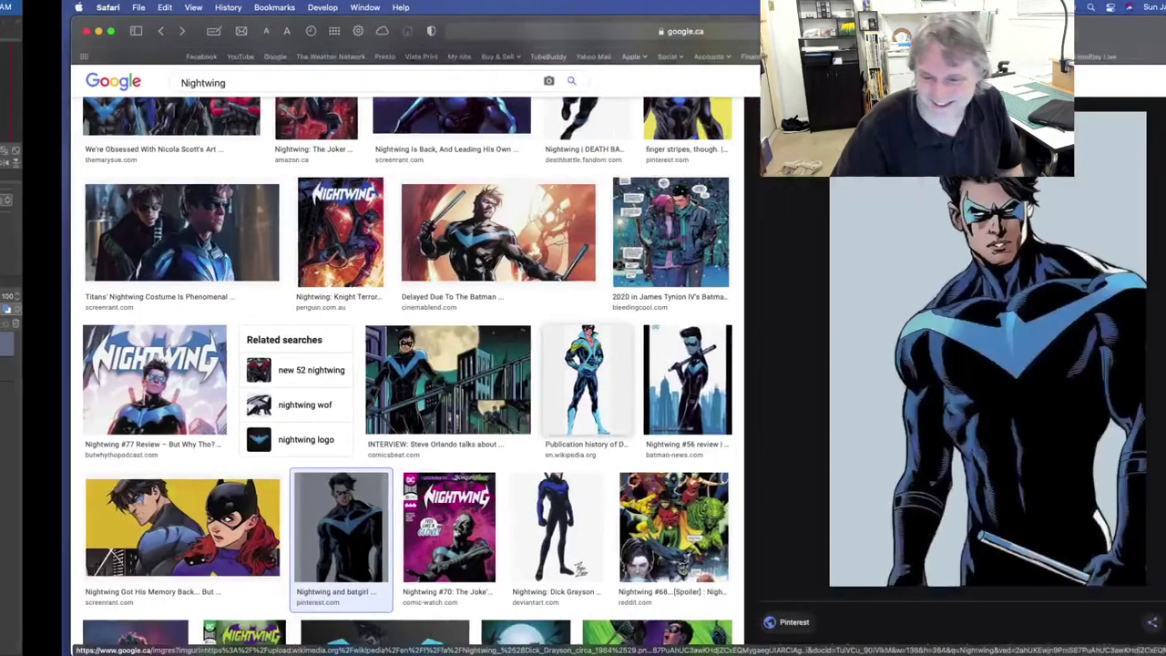
key(ctrl+Left)
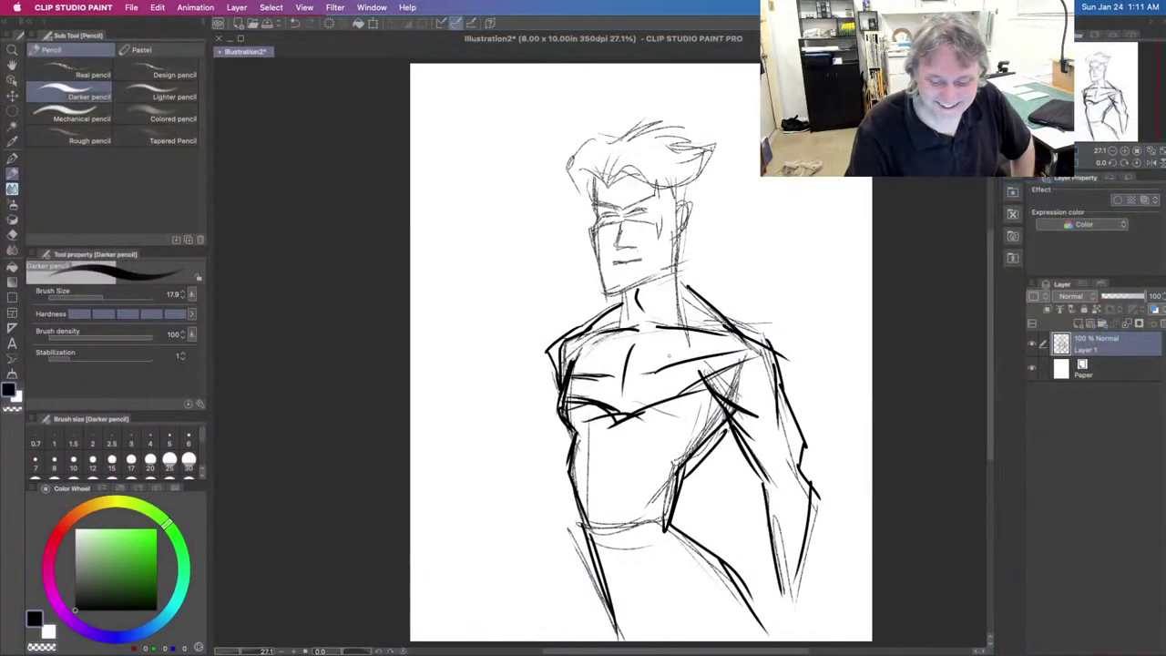
mouse_move(663, 369)
mouse_down()
mouse_move(612, 381)
mouse_move(616, 363)
mouse_up()
key(ctrl+Right)
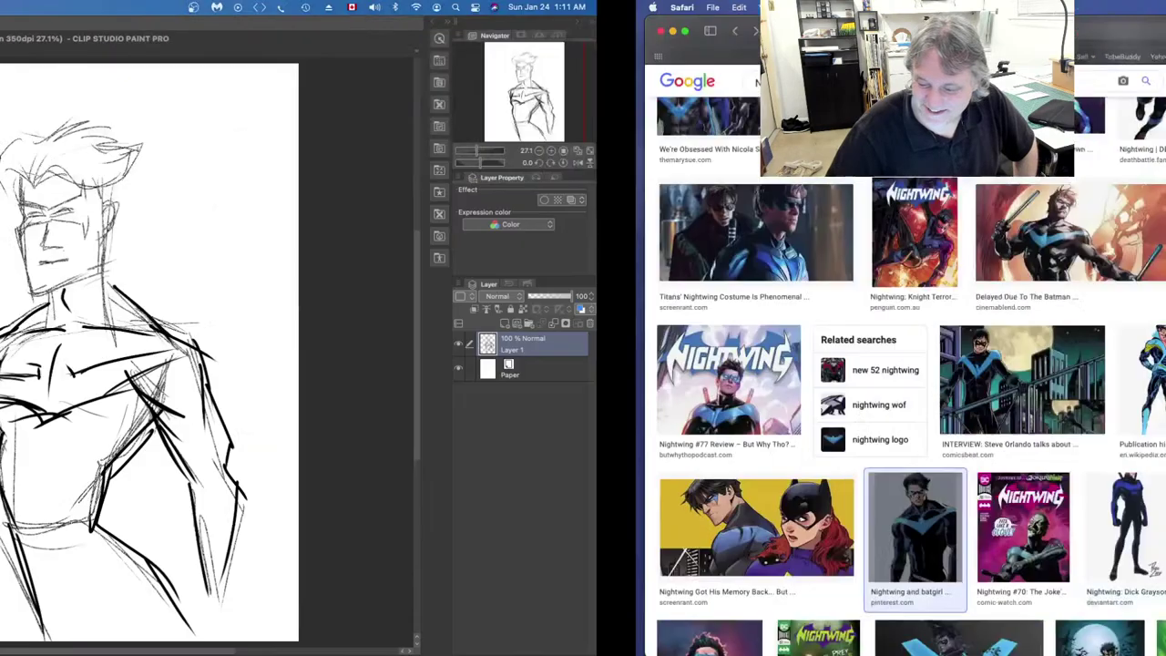
key(ctrl+Left)
mouse_move(635, 358)
mouse_down()
mouse_move(646, 375)
mouse_move(606, 354)
mouse_move(597, 363)
mouse_move(645, 375)
mouse_move(594, 365)
mouse_move(611, 367)
mouse_move(612, 380)
mouse_move(576, 375)
mouse_move(605, 424)
mouse_move(622, 422)
mouse_up()
mouse_move(747, 366)
mouse_down()
mouse_move(650, 407)
mouse_move(687, 393)
mouse_move(651, 374)
mouse_up()
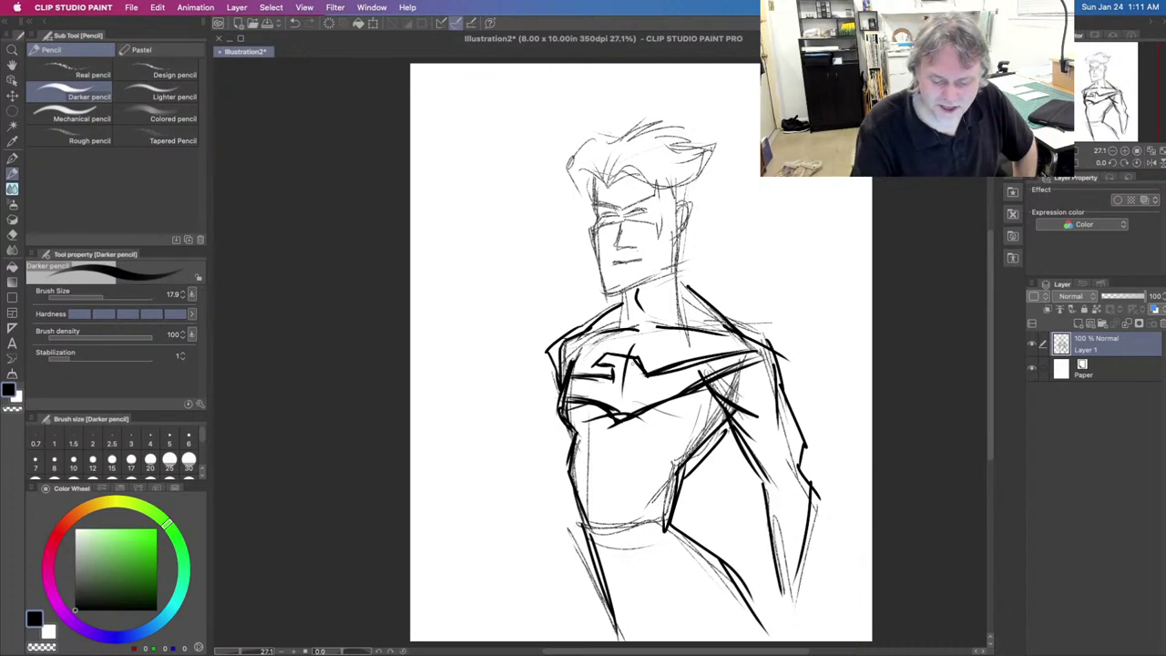
Step: Reinforce the waist corner, thigh and neck lines and round out the far shoulder's outer contour
drag(632, 529, 669, 521)
drag(583, 518, 614, 639)
drag(676, 532, 697, 552)
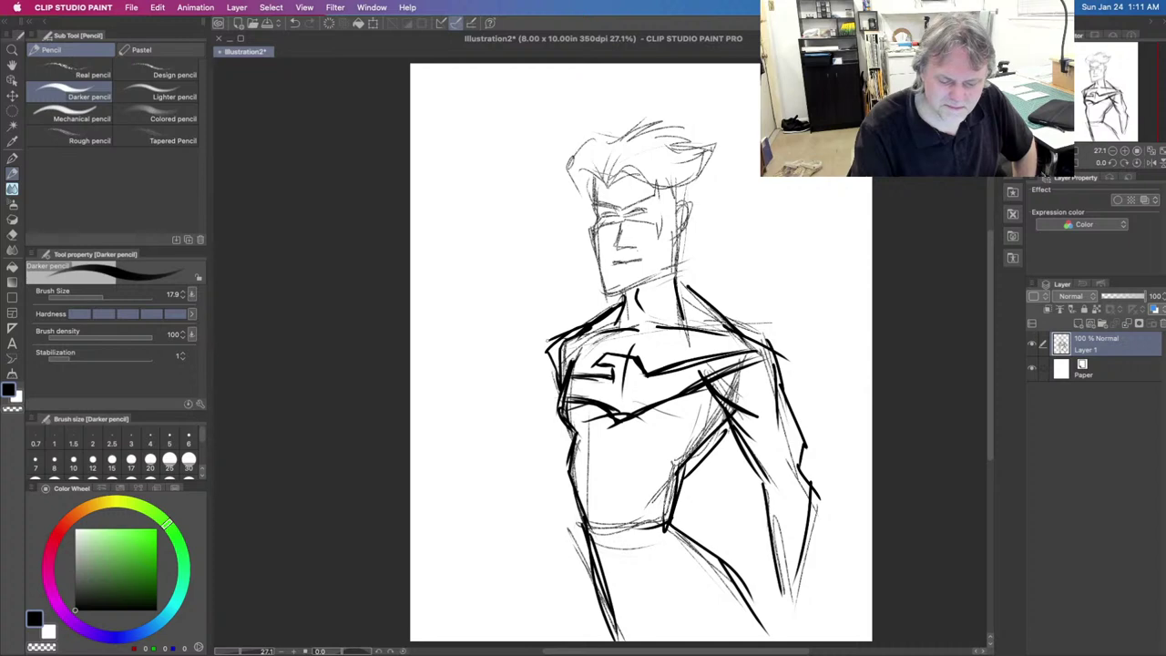
drag(583, 326, 544, 380)
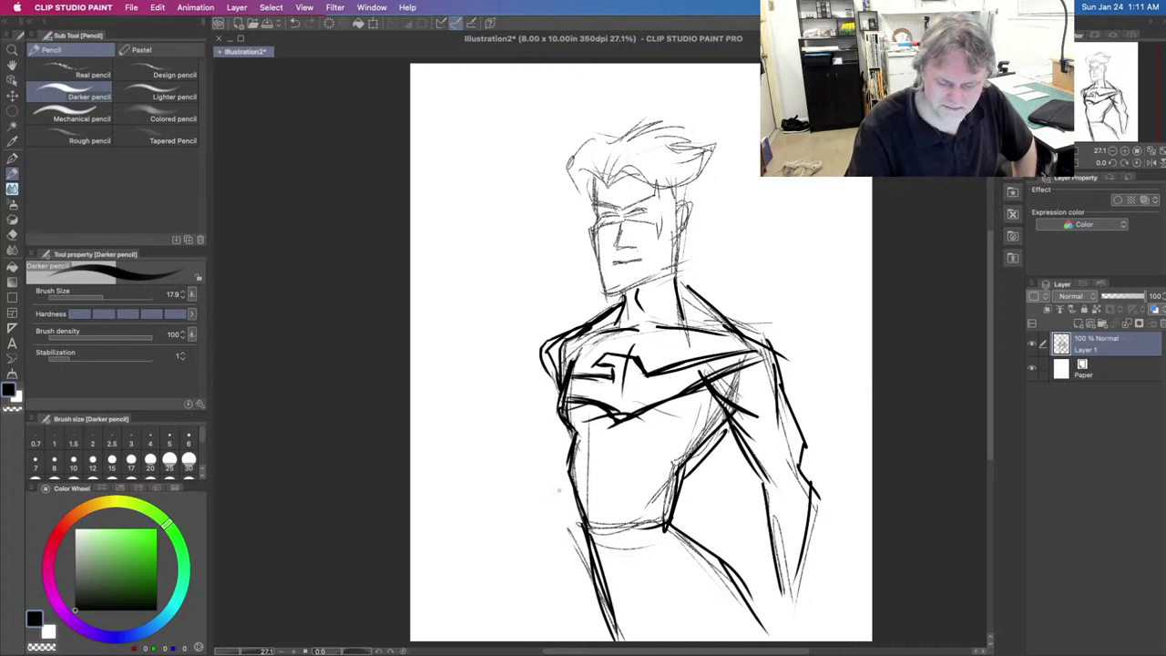
Step: Draw the far forearm extending from behind the waist and finish it with a clenched fist and finger lines
drag(578, 507, 529, 519)
drag(565, 493, 506, 476)
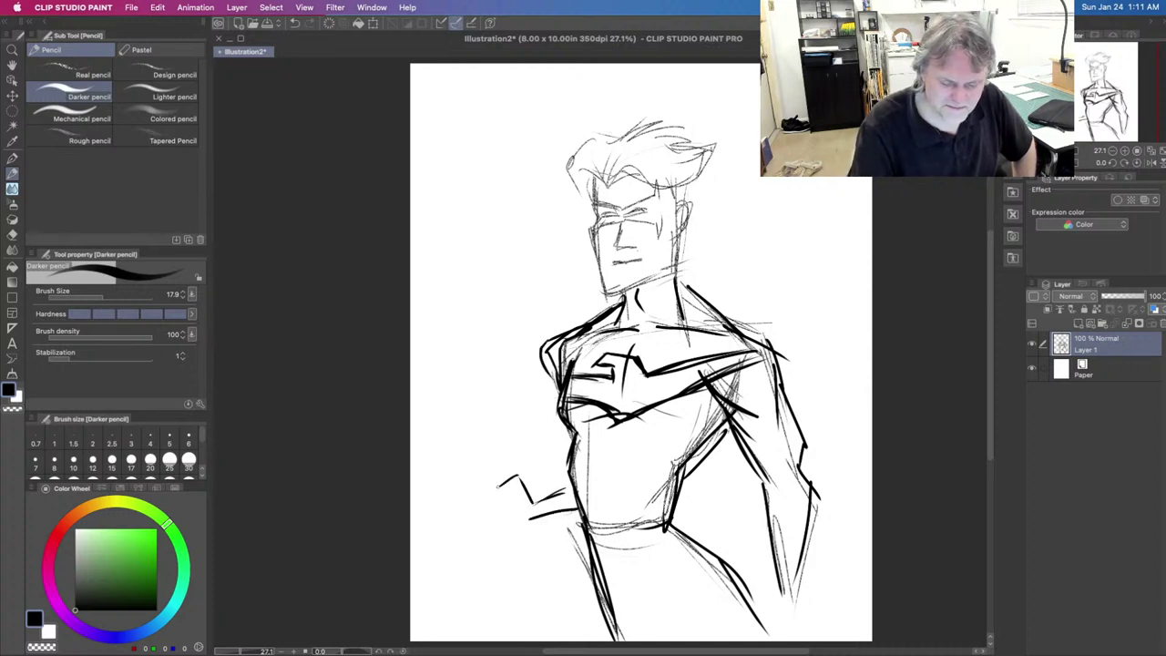
drag(515, 476, 512, 516)
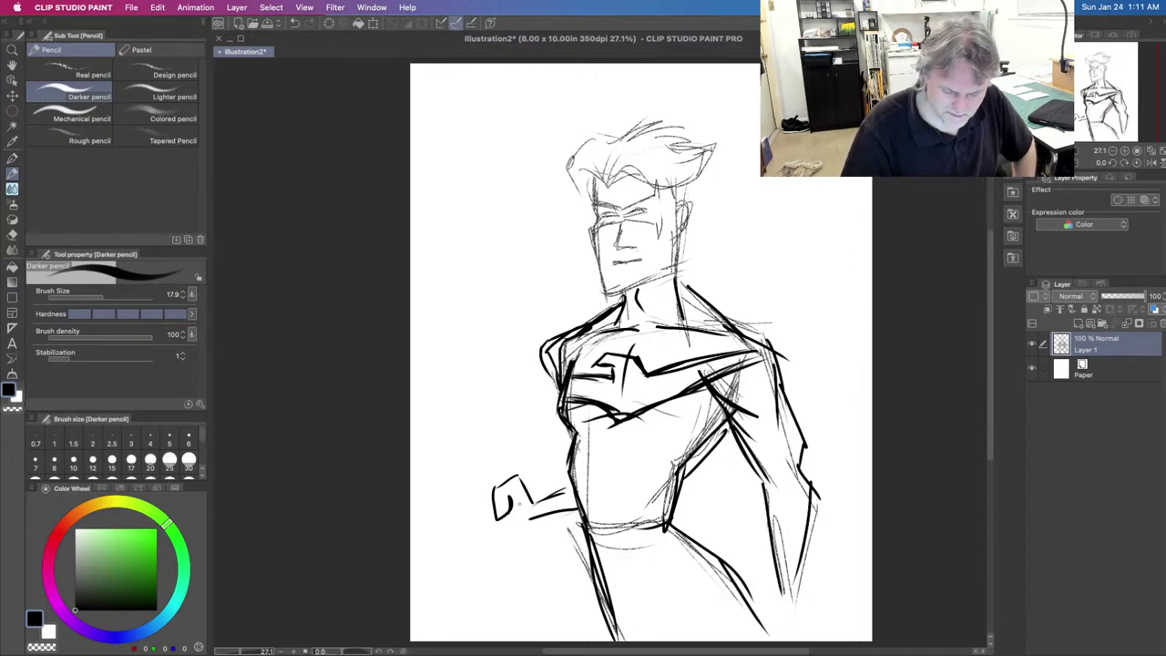
key(super+z)
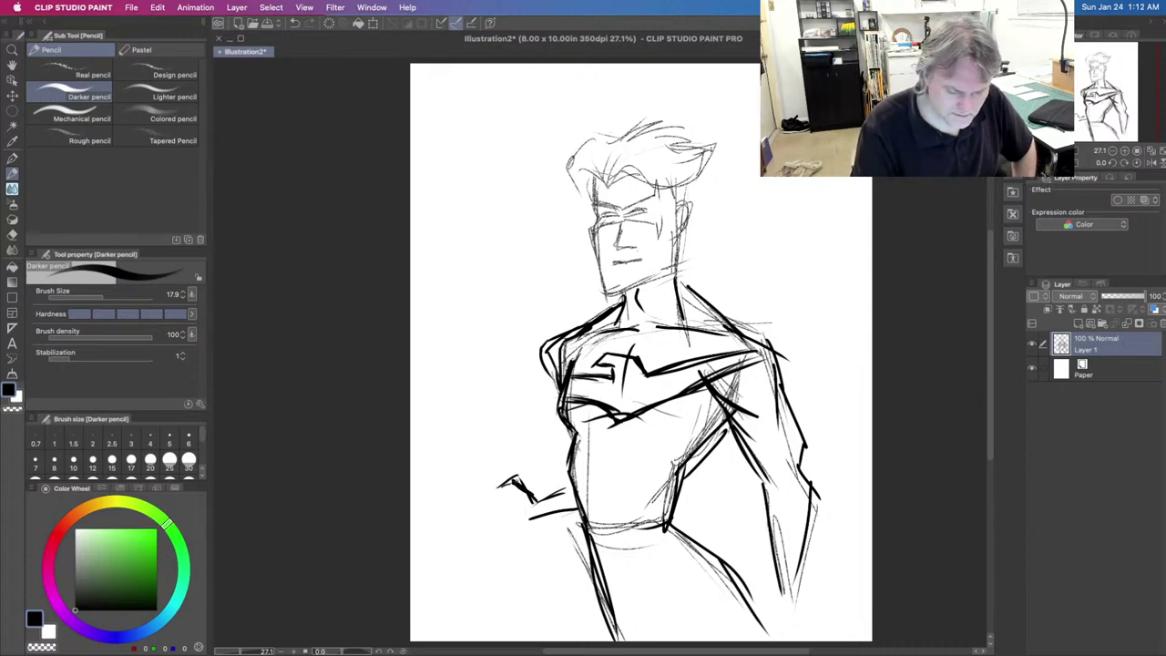
drag(515, 478, 509, 511)
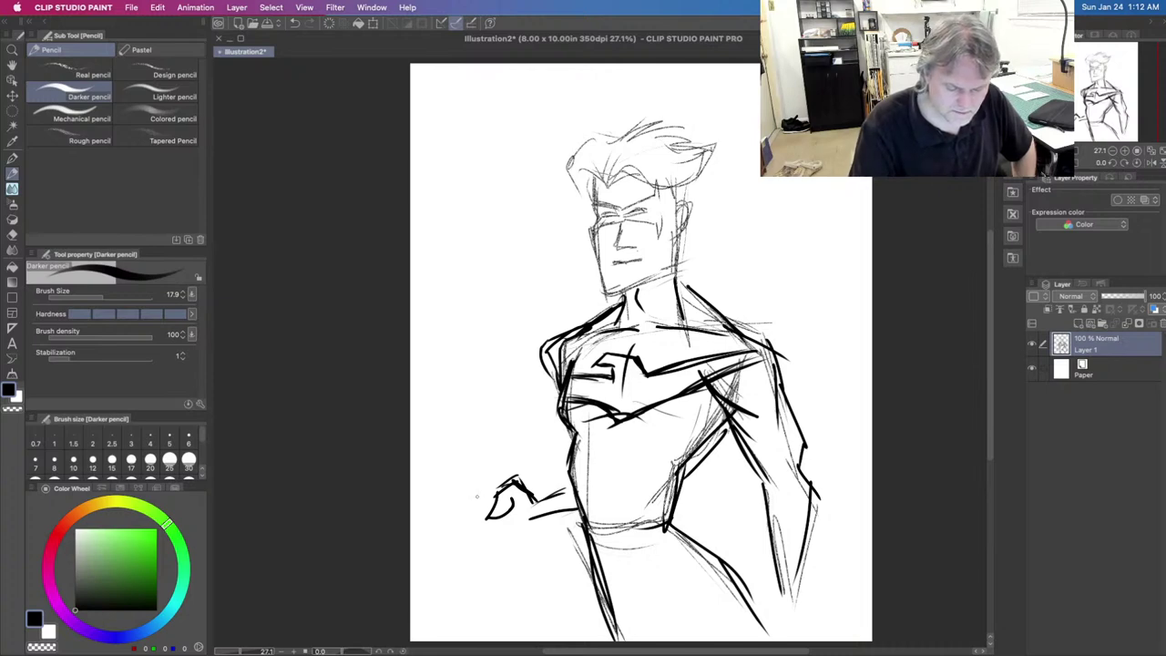
mouse_move(496, 499)
mouse_down()
mouse_move(509, 521)
mouse_move(480, 522)
mouse_move(507, 548)
mouse_move(532, 526)
mouse_move(512, 521)
mouse_move(527, 543)
mouse_move(502, 541)
mouse_move(509, 528)
mouse_up()
mouse_move(493, 515)
mouse_down()
mouse_move(502, 527)
mouse_move(578, 510)
mouse_move(513, 547)
mouse_move(483, 532)
mouse_move(492, 498)
mouse_up()
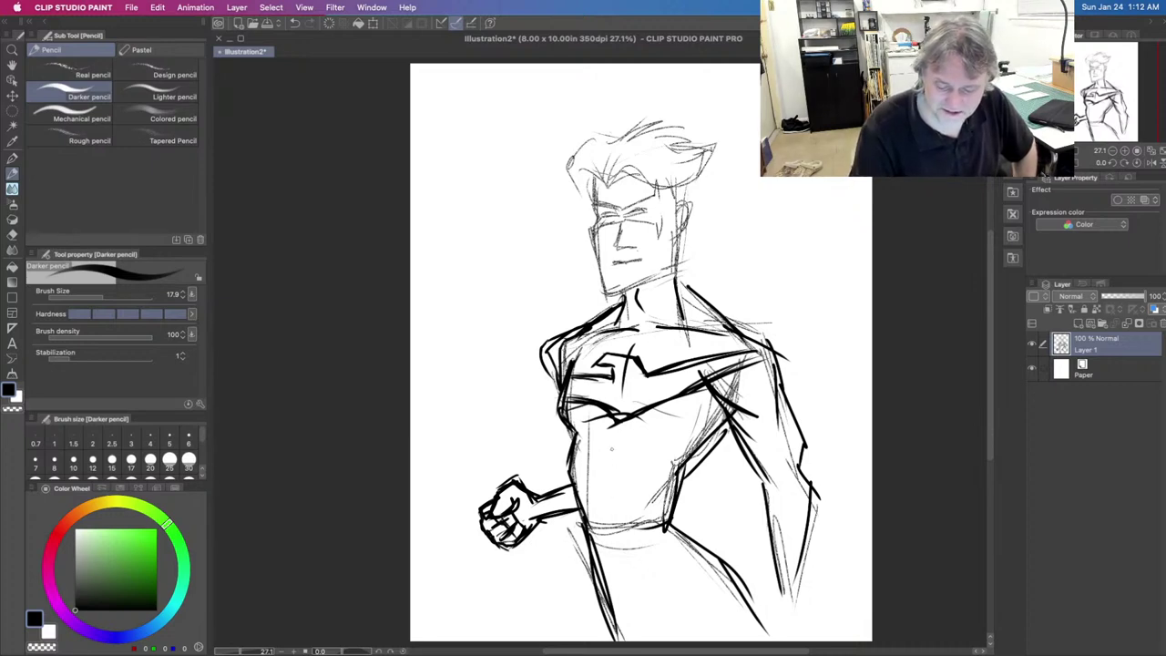
Step: Add a broken centre line and a curved muscle line on the abdomen, and draw a bold waistline beneath them
drag(624, 439, 655, 515)
mouse_move(584, 434)
mouse_down()
mouse_move(578, 474)
mouse_move(601, 468)
mouse_move(607, 529)
mouse_move(678, 523)
mouse_up()
drag(605, 534, 663, 523)
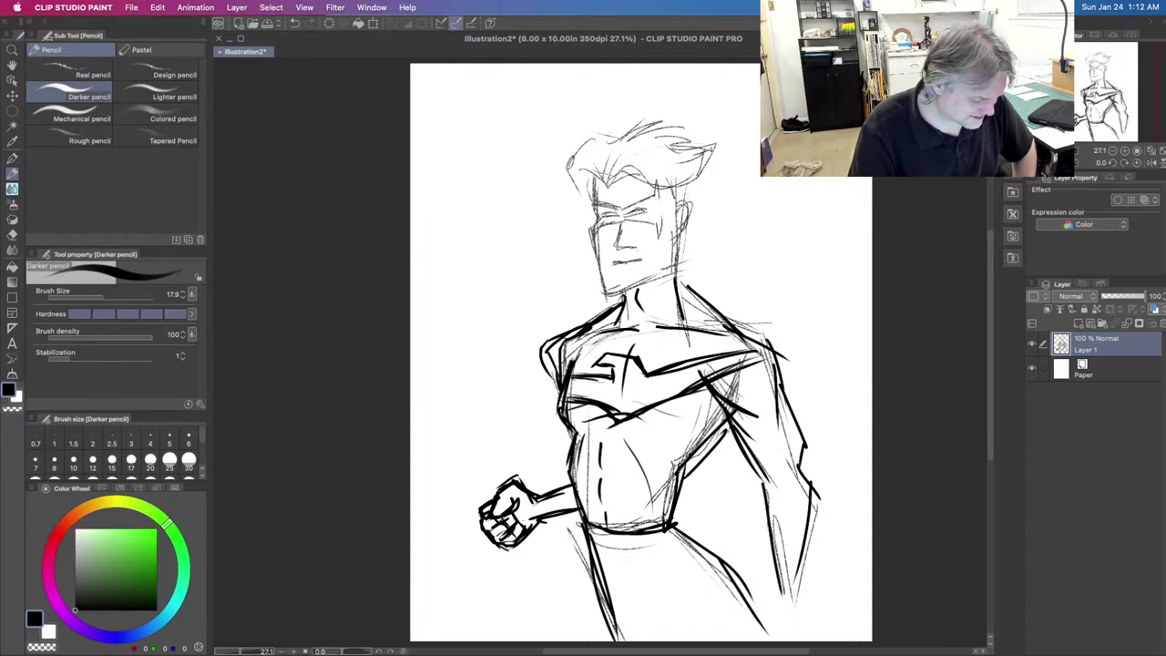
drag(585, 532, 678, 521)
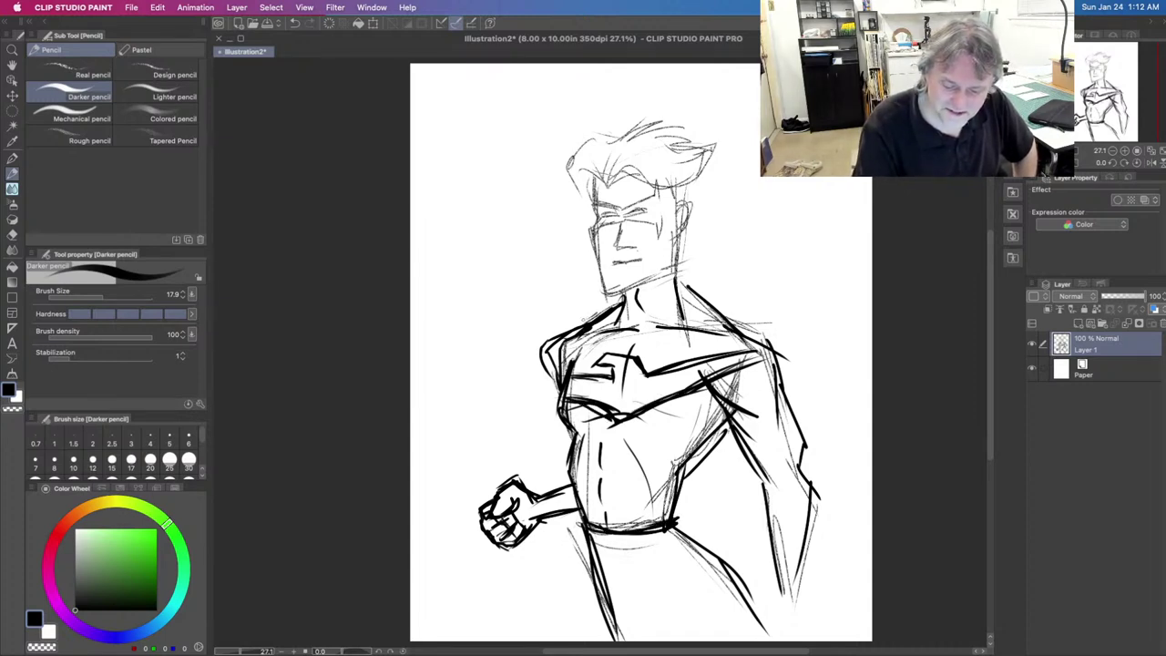
Step: Reinforce the far shoulder's contour and outline the jaw, chin and far side of the face in bold strokes
drag(597, 315, 548, 324)
drag(549, 328, 545, 381)
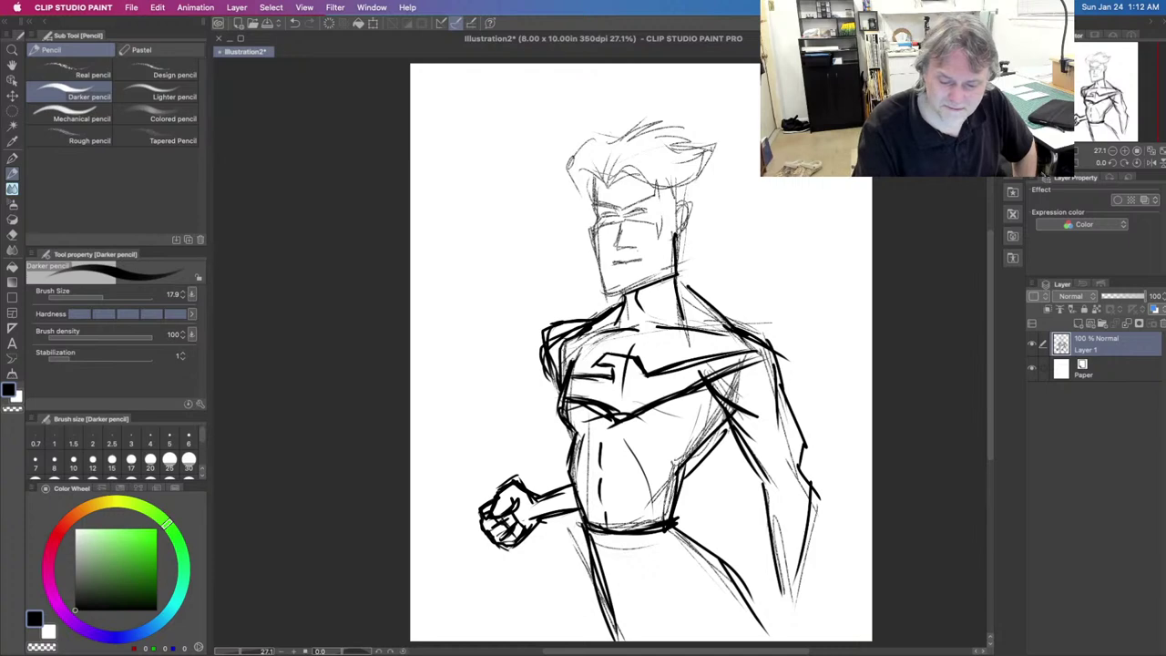
drag(678, 230, 601, 266)
drag(601, 280, 592, 222)
drag(592, 222, 590, 186)
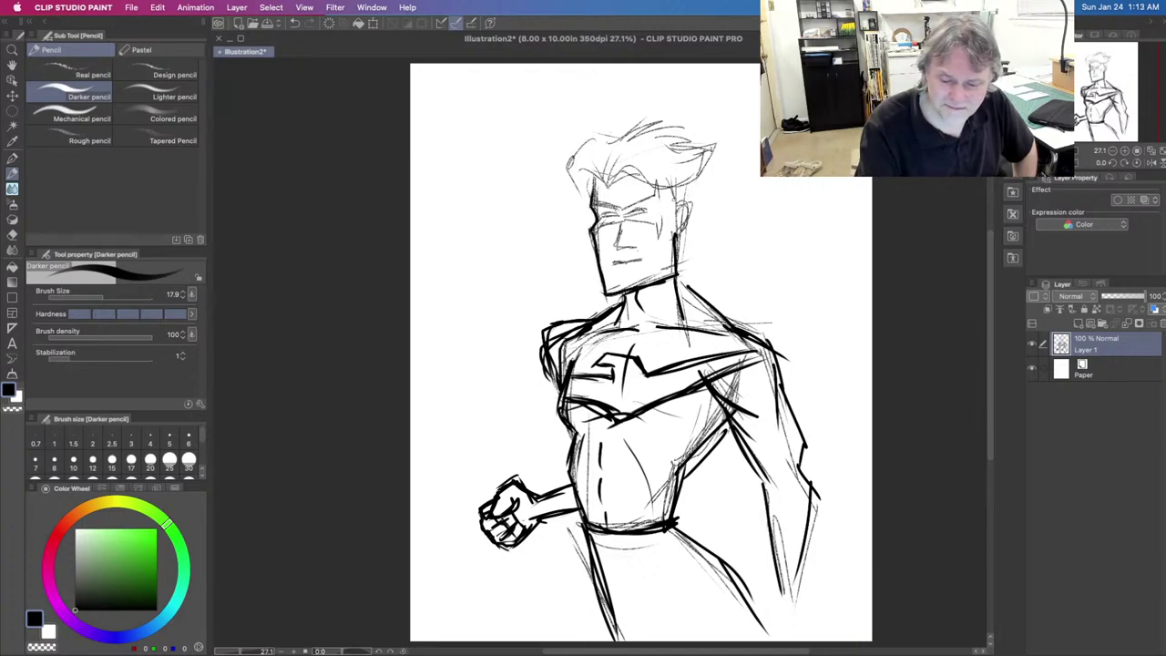
Step: Outline the hair boldly, from the wavy hairline over the forehead to the swept-back tufts and the far side of the head
drag(594, 180, 720, 161)
drag(722, 157, 687, 144)
drag(625, 138, 662, 121)
drag(654, 133, 715, 149)
drag(627, 135, 572, 195)
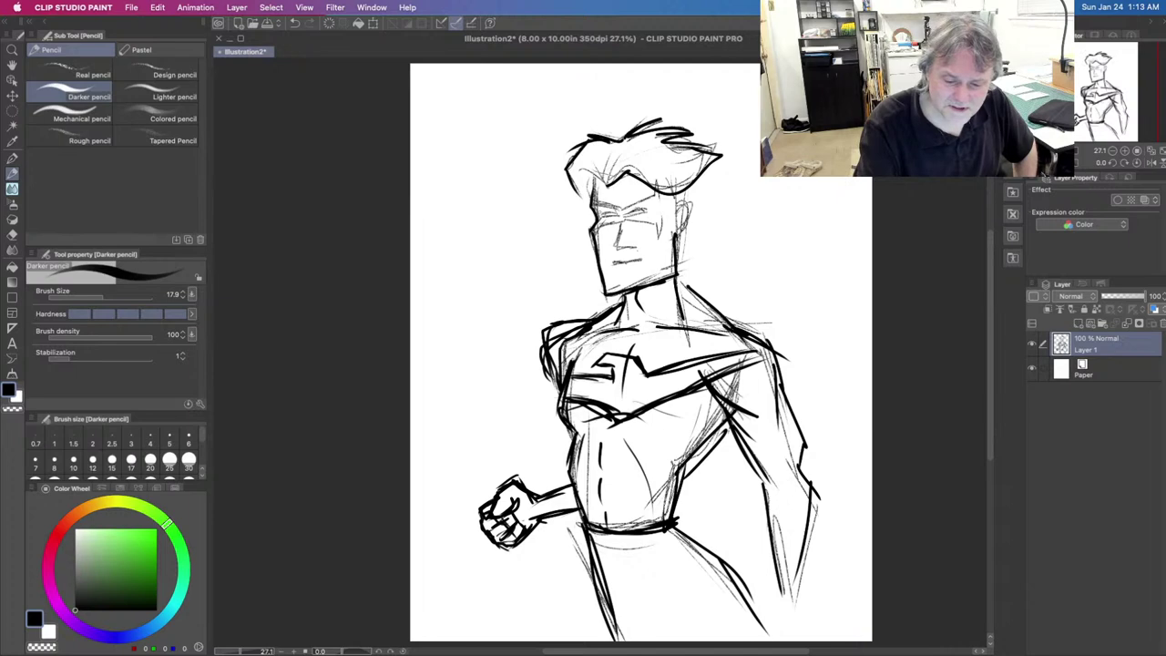
drag(608, 176, 576, 189)
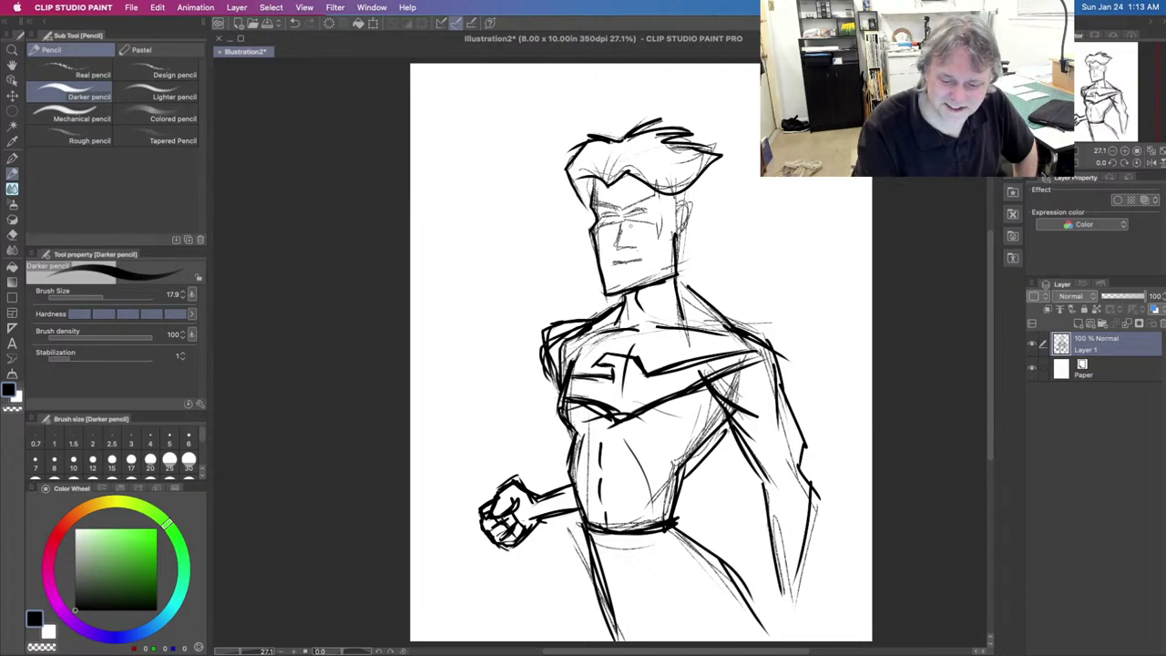
Step: Outline the eye mask with bold upper and lower edges and a pointed corner beside the near temple
drag(617, 209, 592, 203)
drag(616, 193, 659, 210)
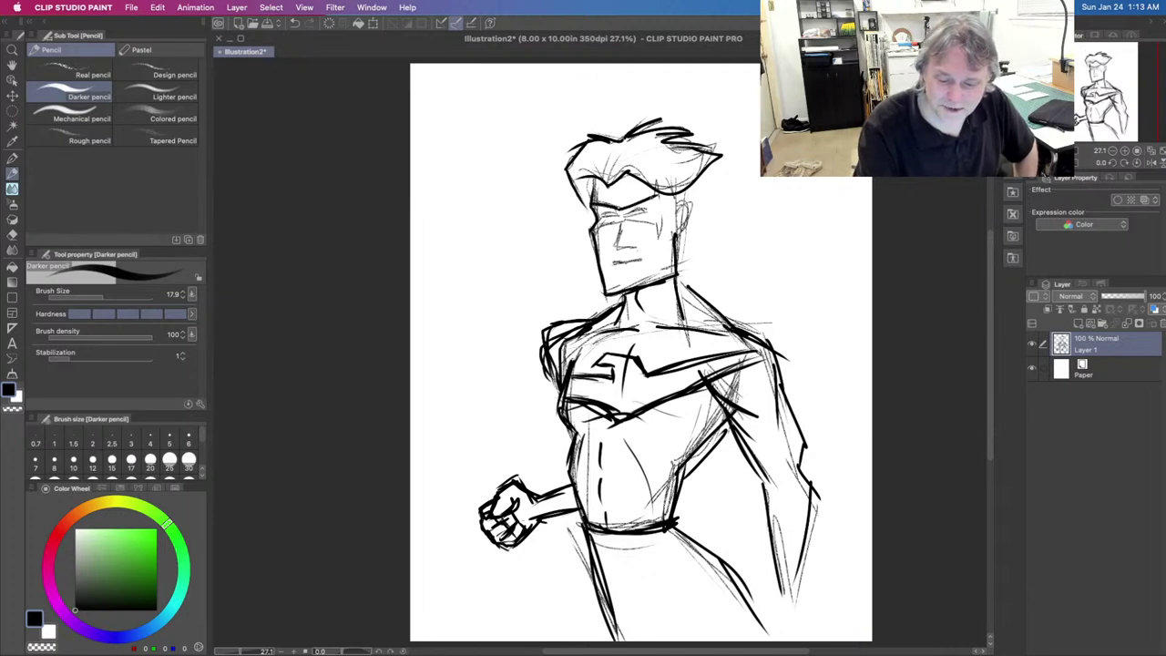
drag(657, 197, 665, 231)
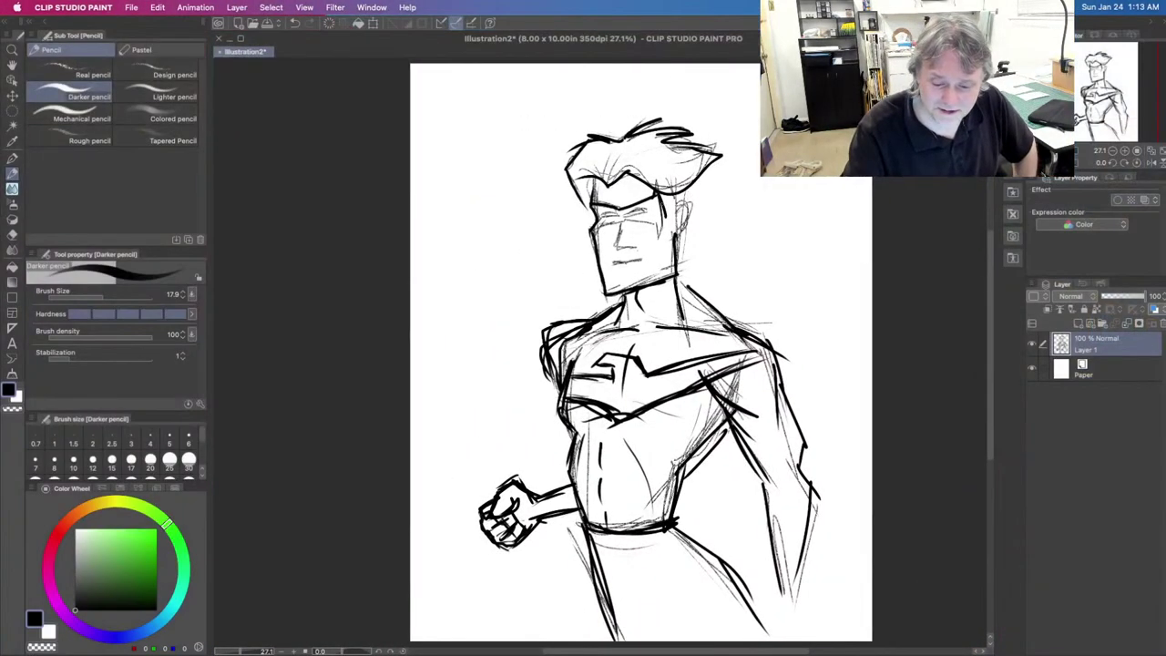
drag(656, 193, 662, 235)
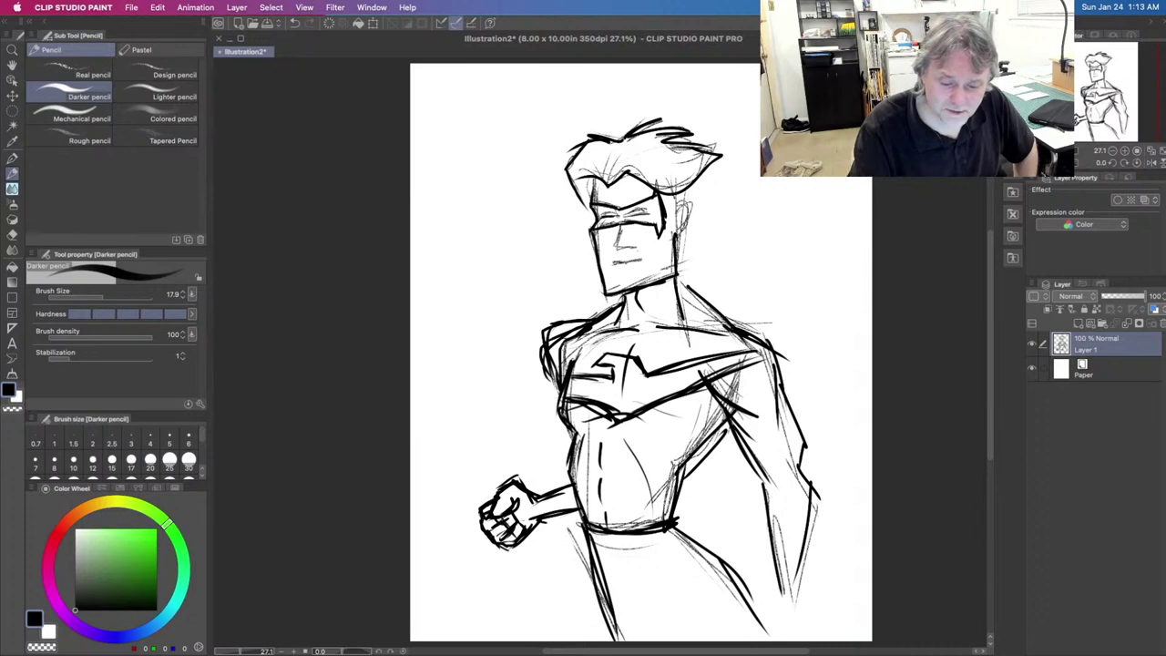
Step: Darken the nose and mouth, and define the ear with its inner detail
drag(616, 228, 643, 263)
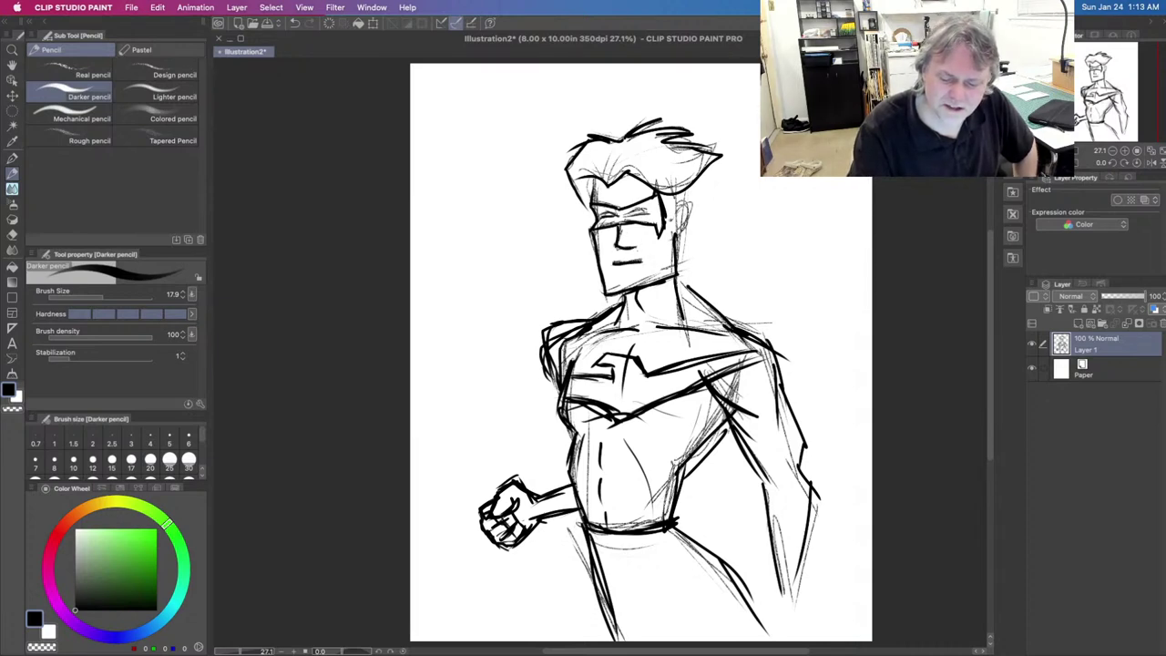
drag(678, 206, 681, 239)
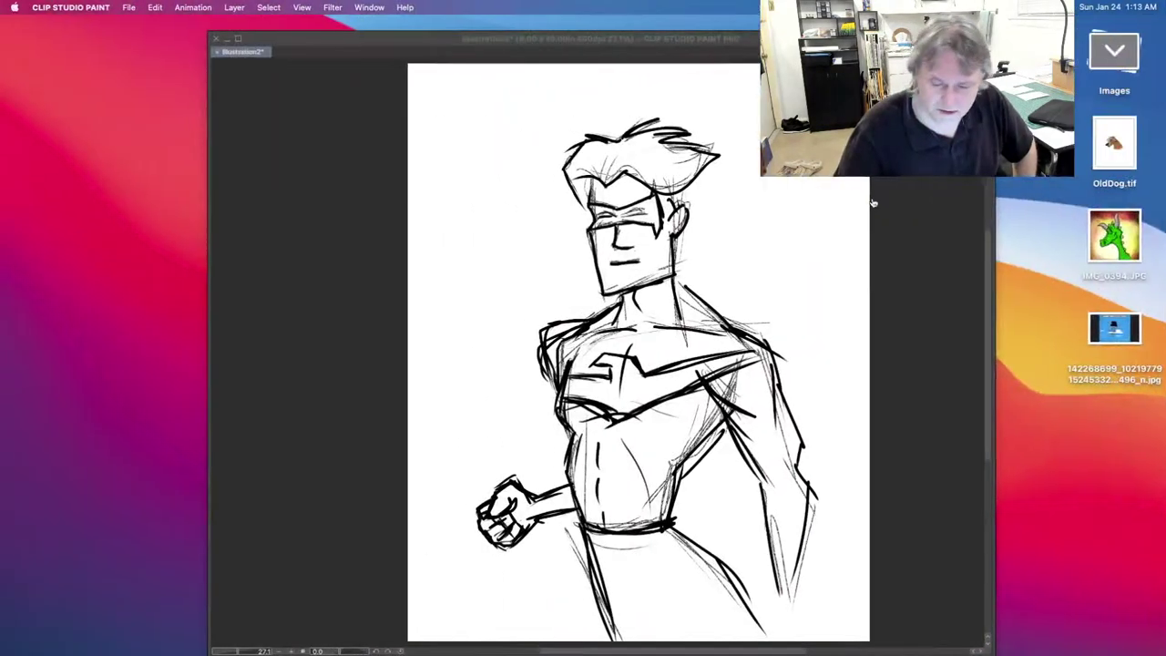
click(872, 204)
drag(679, 210, 691, 191)
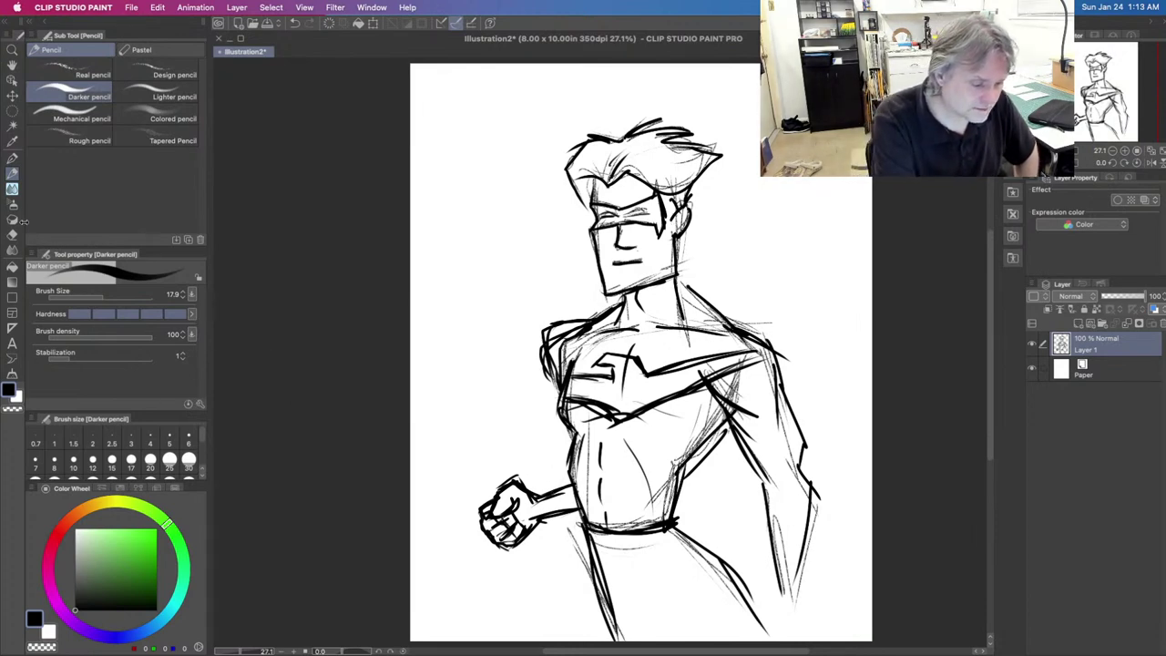
Step: Enlarge the Hard eraser to 32 and erase the overlapping lower edges and far-side band of the chest emblem
key(e)
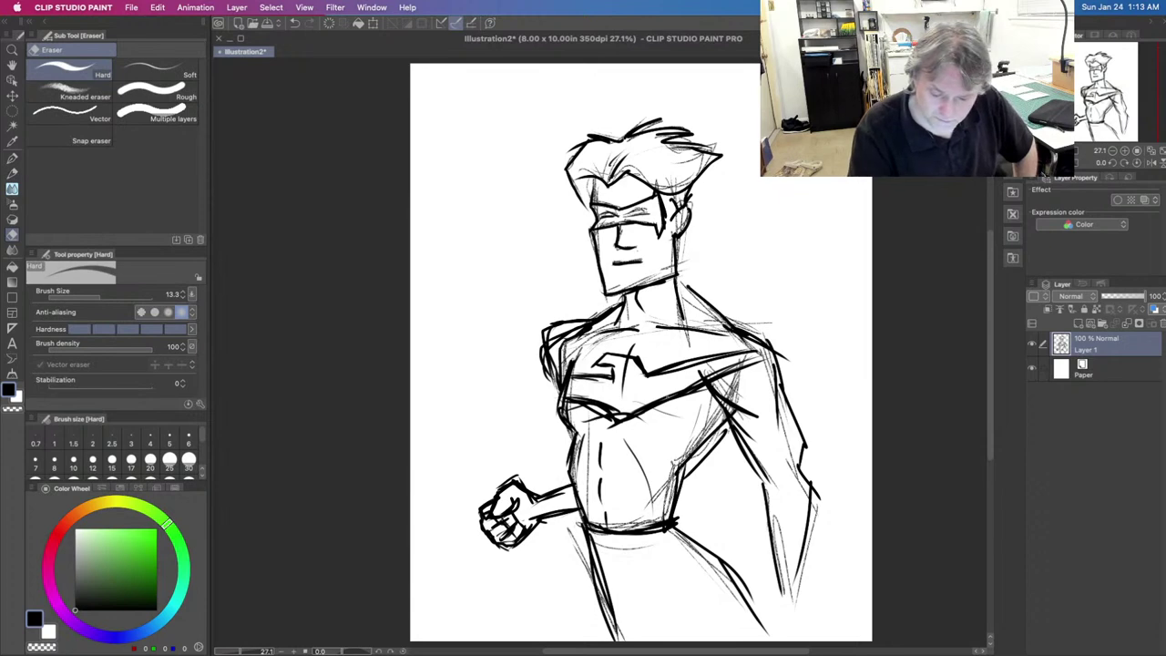
key(bracketright)
key(bracketright)
key(bracketright)
key(bracketright)
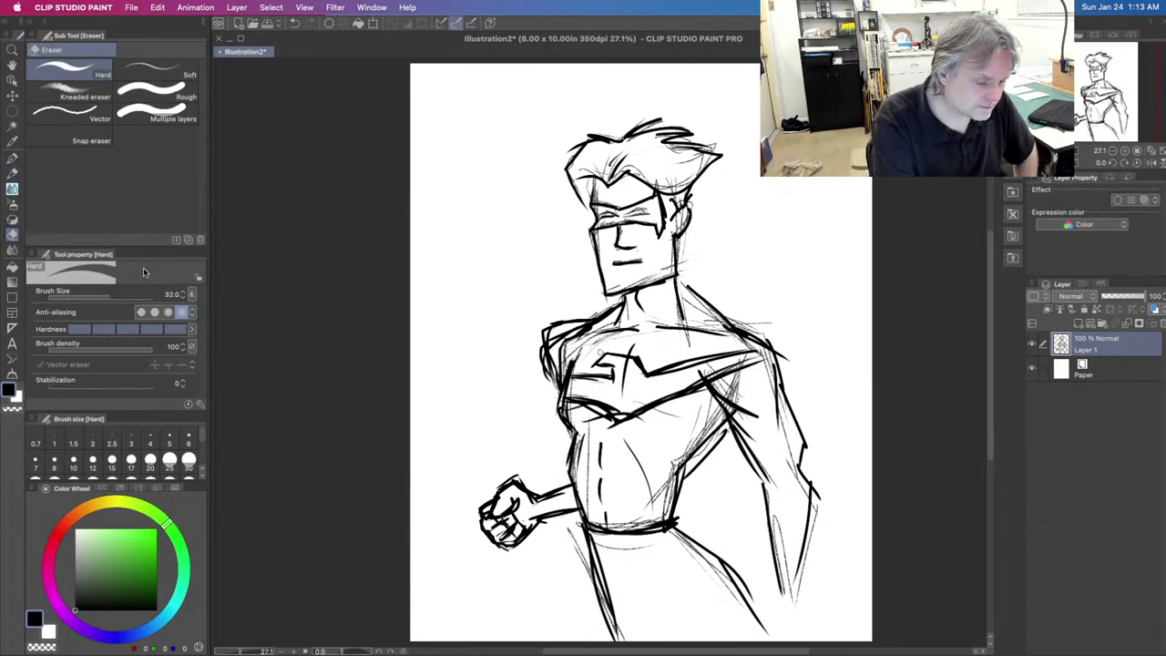
drag(700, 395, 622, 419)
drag(621, 419, 617, 421)
drag(617, 421, 692, 396)
drag(643, 404, 593, 418)
drag(585, 408, 582, 373)
drag(582, 373, 567, 410)
drag(567, 410, 619, 420)
drag(618, 420, 624, 404)
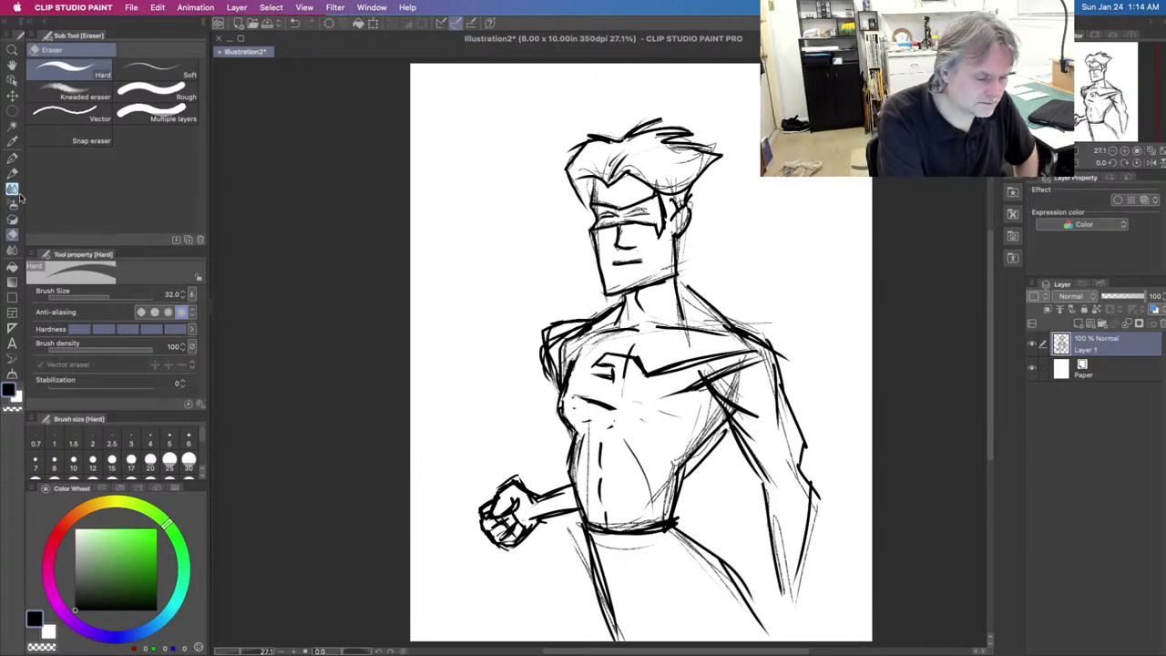
Step: Erase the emblem's remaining far-side line and redraw its lower edge as a sharp V with the Darker pencil
click(12, 173)
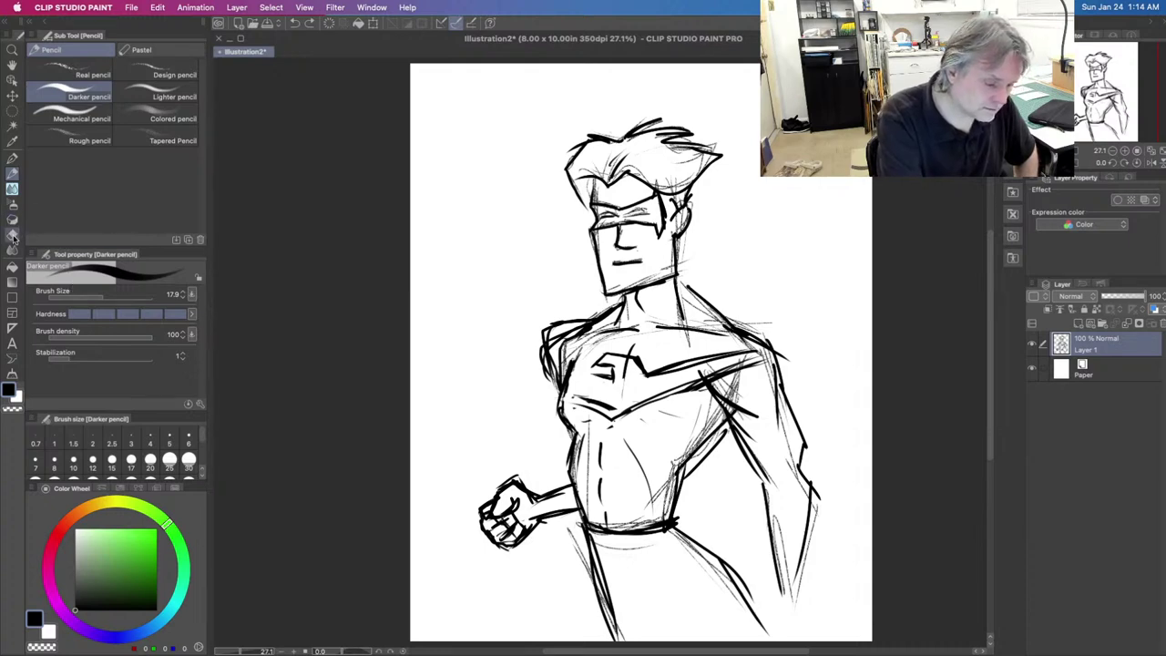
click(13, 235)
mouse_move(601, 416)
mouse_down()
mouse_move(581, 407)
mouse_move(609, 404)
mouse_move(574, 397)
mouse_move(631, 390)
mouse_move(627, 375)
mouse_move(630, 388)
mouse_move(588, 426)
mouse_up()
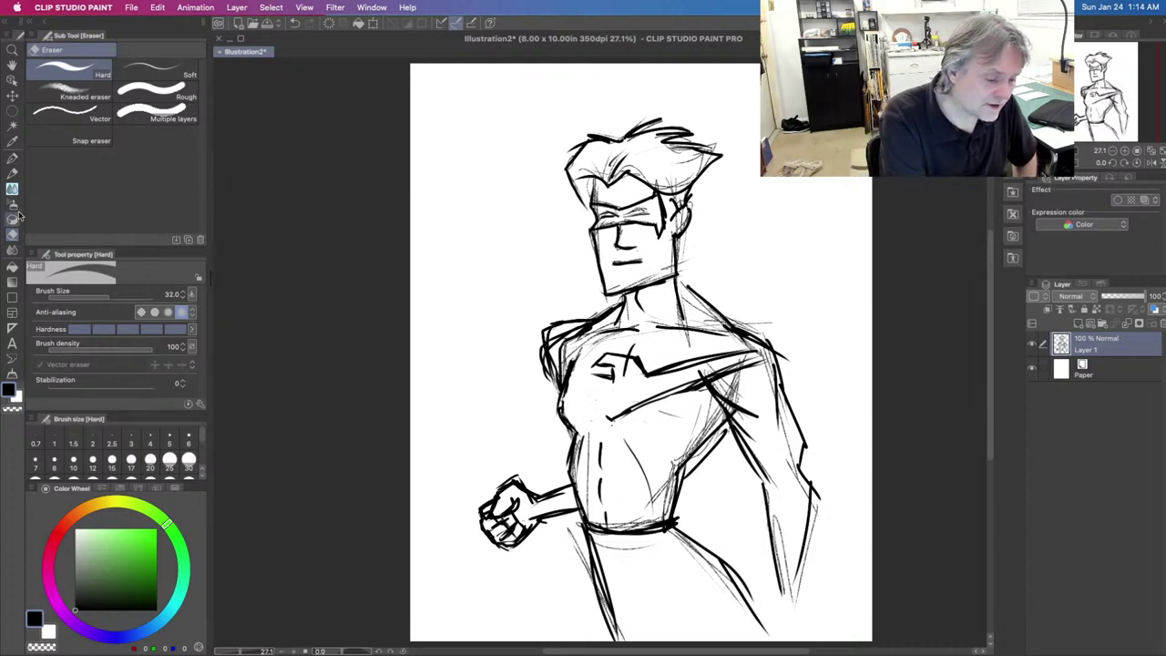
click(12, 174)
drag(608, 421, 694, 383)
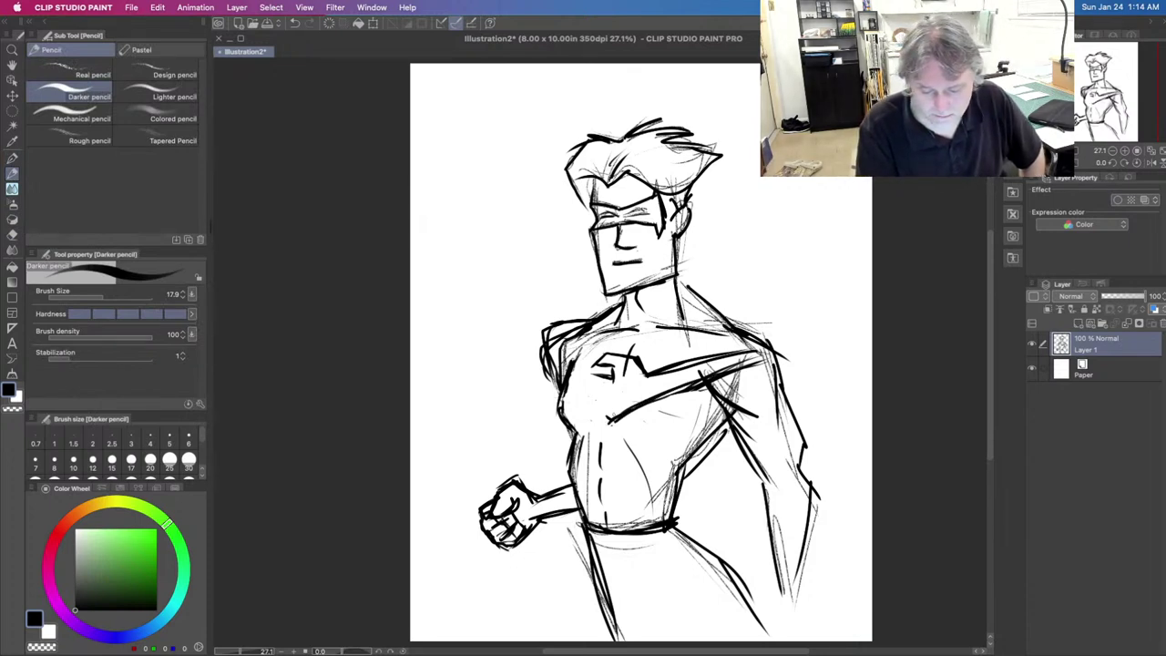
mouse_move(609, 423)
mouse_down()
mouse_move(567, 390)
mouse_move(591, 370)
mouse_move(574, 365)
mouse_up()
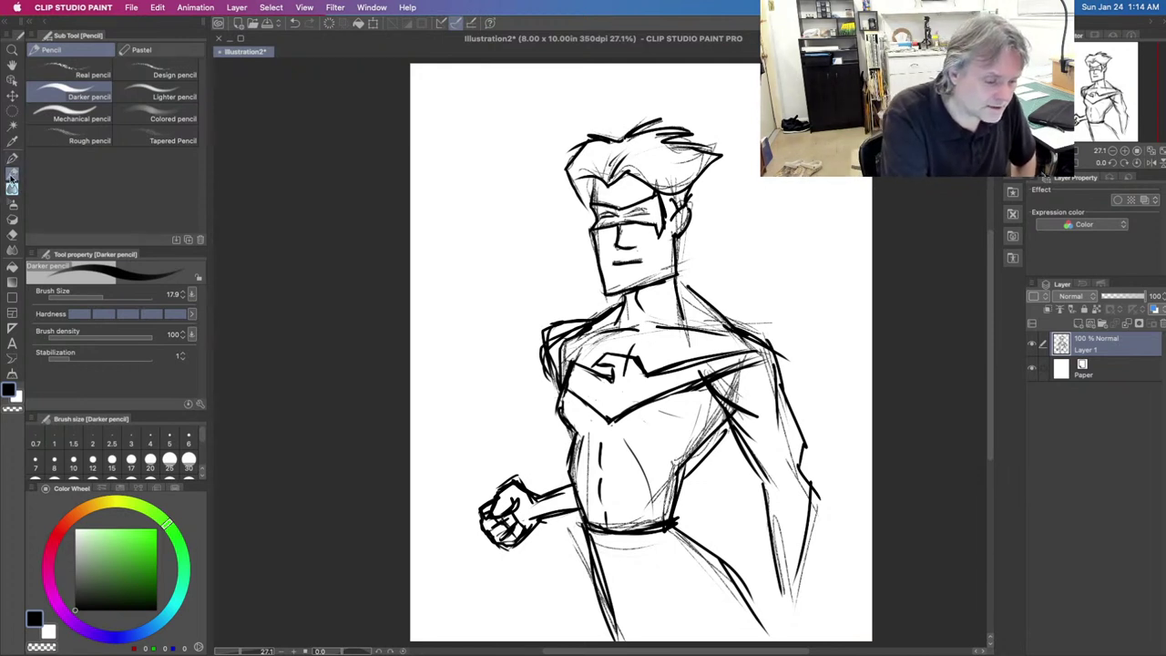
Step: Block in the near hand at the end of the forearm and add short curved rib strokes below the near pectoral
mouse_move(770, 488)
mouse_down()
mouse_move(776, 578)
mouse_move(758, 603)
mouse_move(806, 634)
mouse_move(756, 629)
mouse_move(758, 587)
mouse_move(789, 581)
mouse_move(752, 602)
mouse_up()
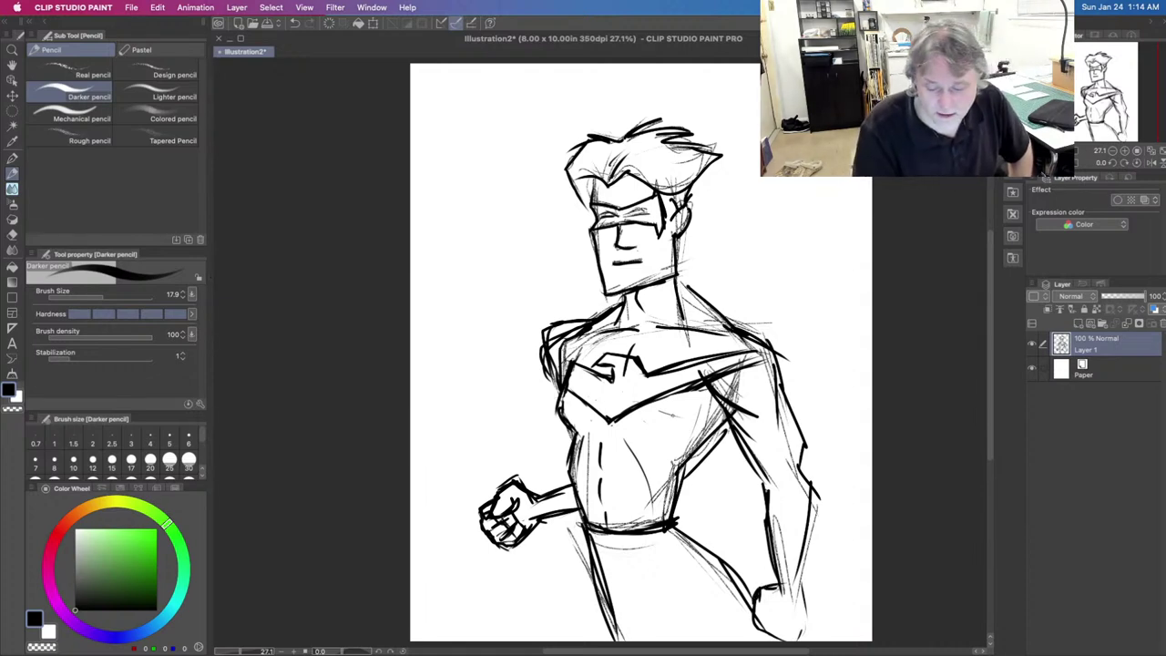
mouse_move(660, 427)
mouse_down()
mouse_move(674, 414)
mouse_move(692, 434)
mouse_up()
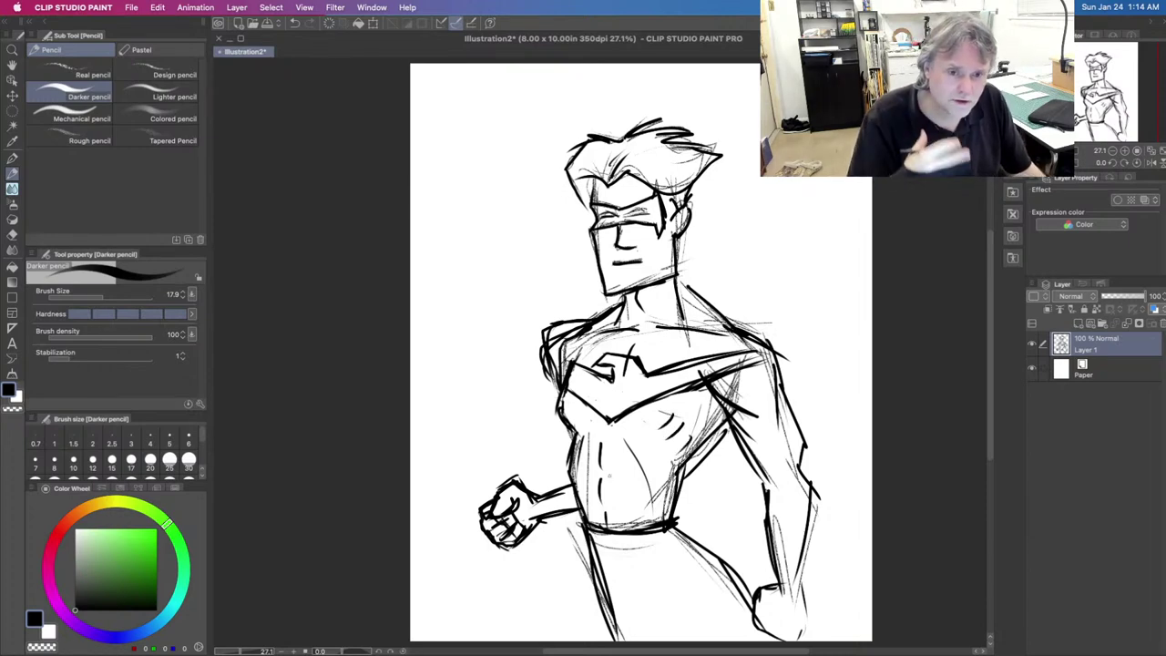
Step: Darken the far thigh edge and the near side of the torso, adding a glove cuff line across the near forearm
drag(563, 393, 589, 555)
drag(593, 566, 607, 639)
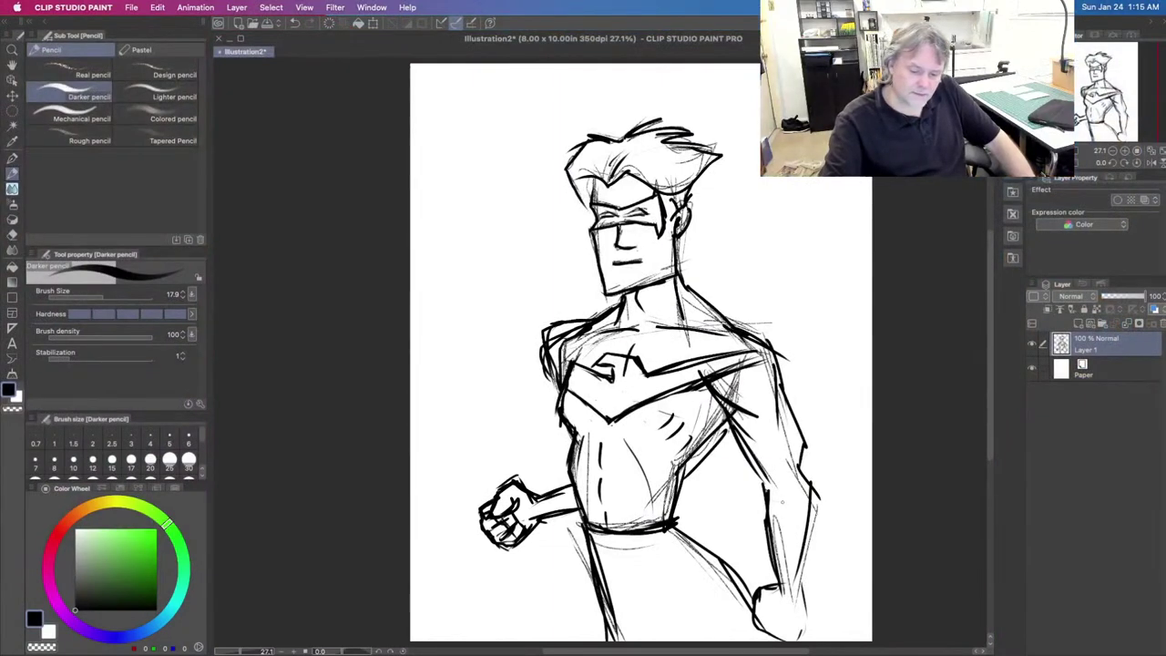
drag(774, 500, 822, 502)
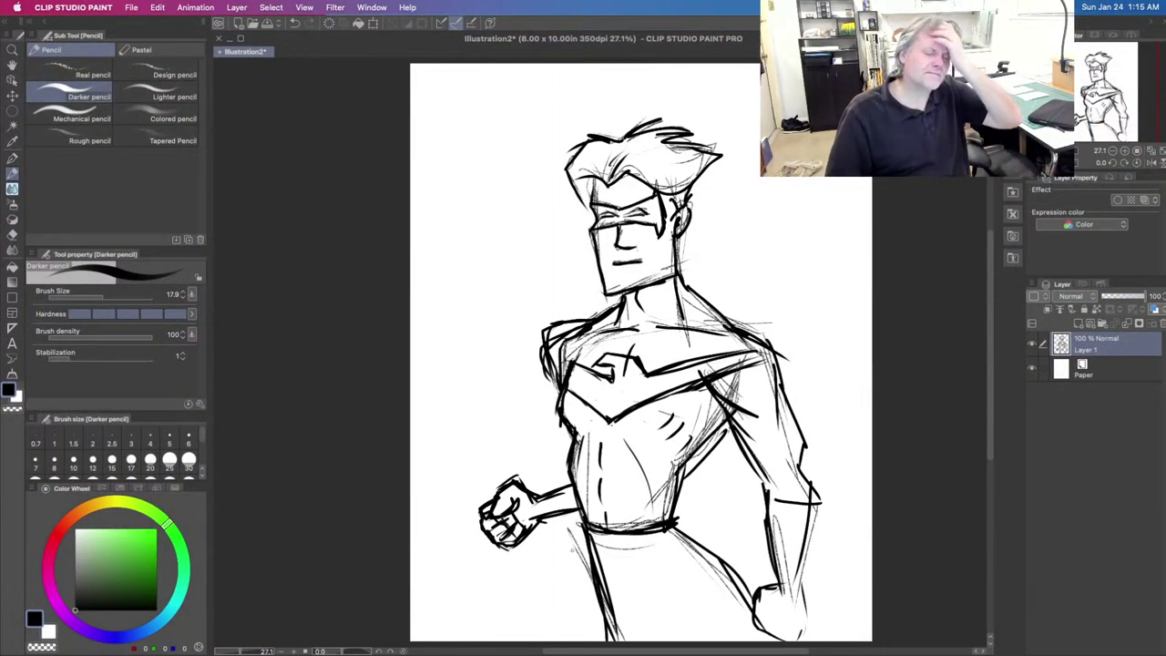
mouse_move(724, 433)
mouse_down()
mouse_move(672, 483)
mouse_move(671, 515)
mouse_up()
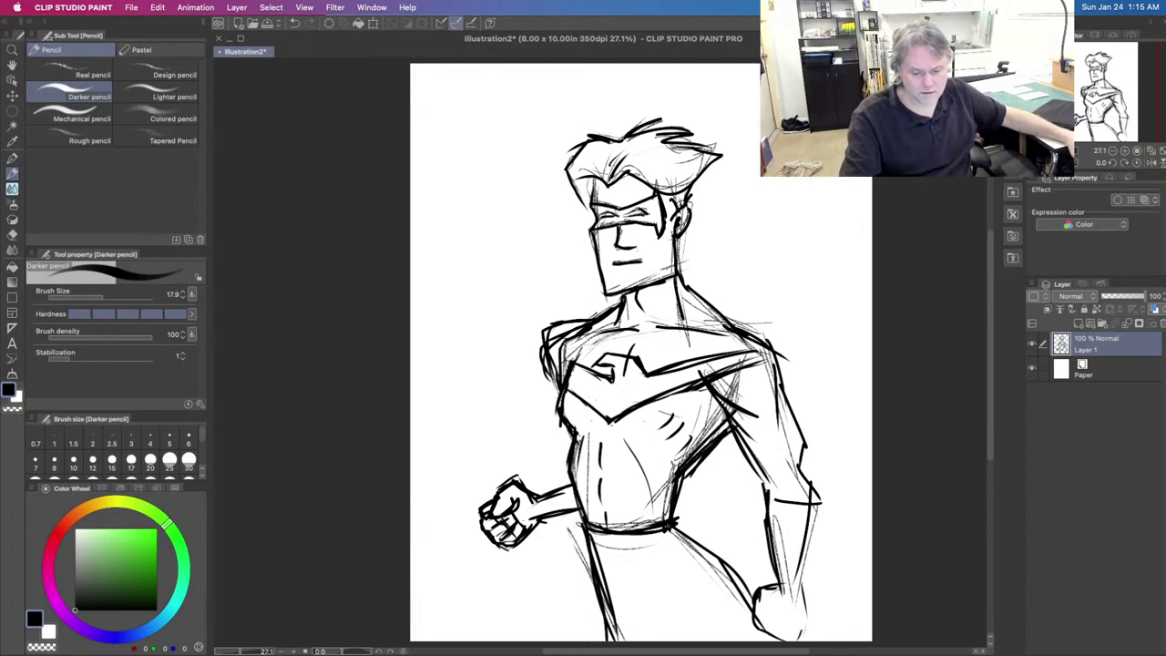
Step: Thicken the contour along the far torso, thigh and shoulder, and extend the far forearm's upper line to the waist
mouse_move(577, 431)
mouse_down()
mouse_move(574, 481)
mouse_move(612, 639)
mouse_up()
drag(572, 488, 578, 522)
mouse_move(579, 443)
mouse_down()
mouse_move(547, 360)
mouse_move(599, 314)
mouse_up()
mouse_move(561, 332)
mouse_down()
mouse_move(586, 317)
mouse_move(551, 348)
mouse_move(552, 367)
mouse_up()
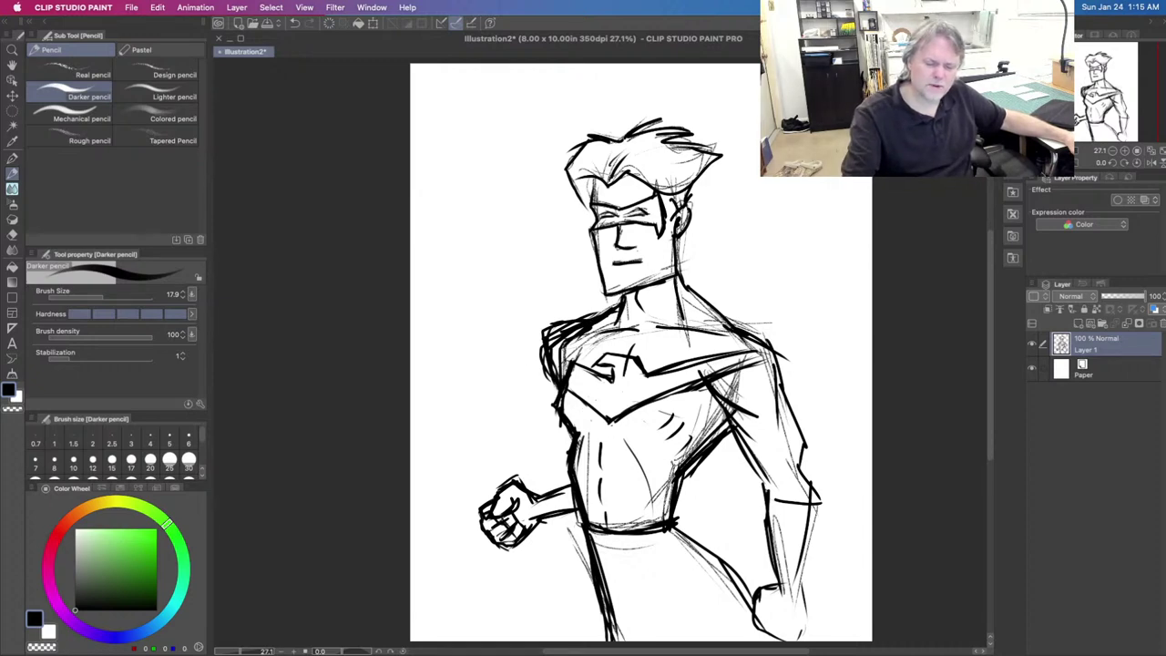
mouse_move(576, 479)
mouse_down()
mouse_move(538, 500)
mouse_move(557, 486)
mouse_up()
drag(559, 335, 555, 379)
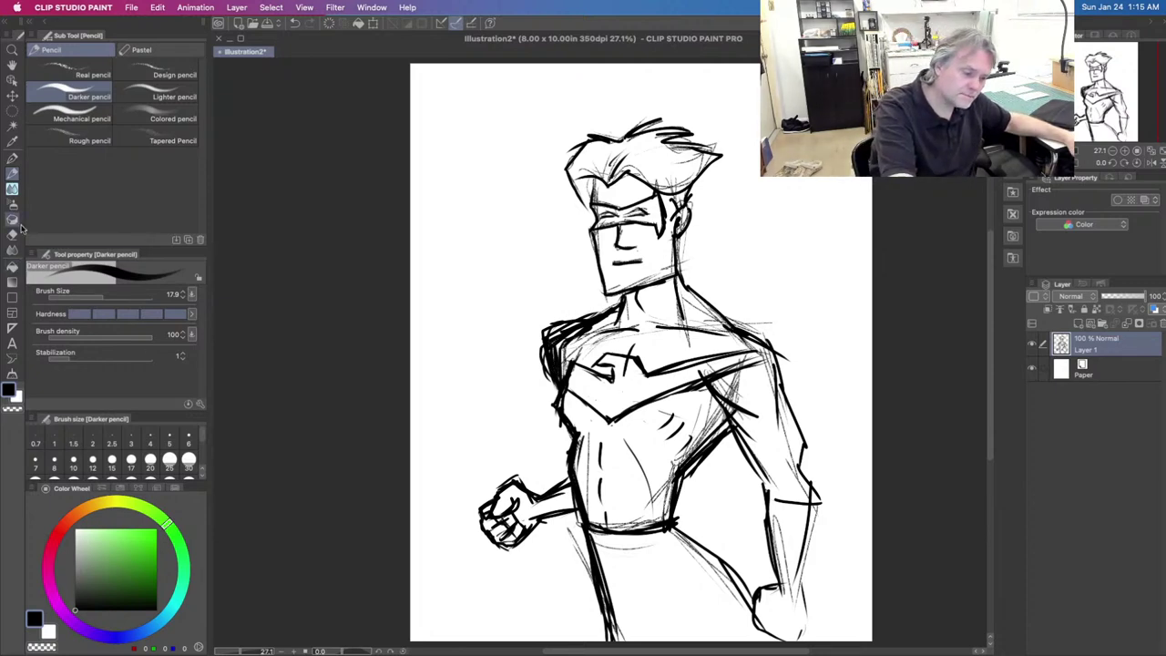
Step: Erase the excess strokes around the far shoulder with the Hard eraser and redraw its inner line with the Darker pencil
click(12, 234)
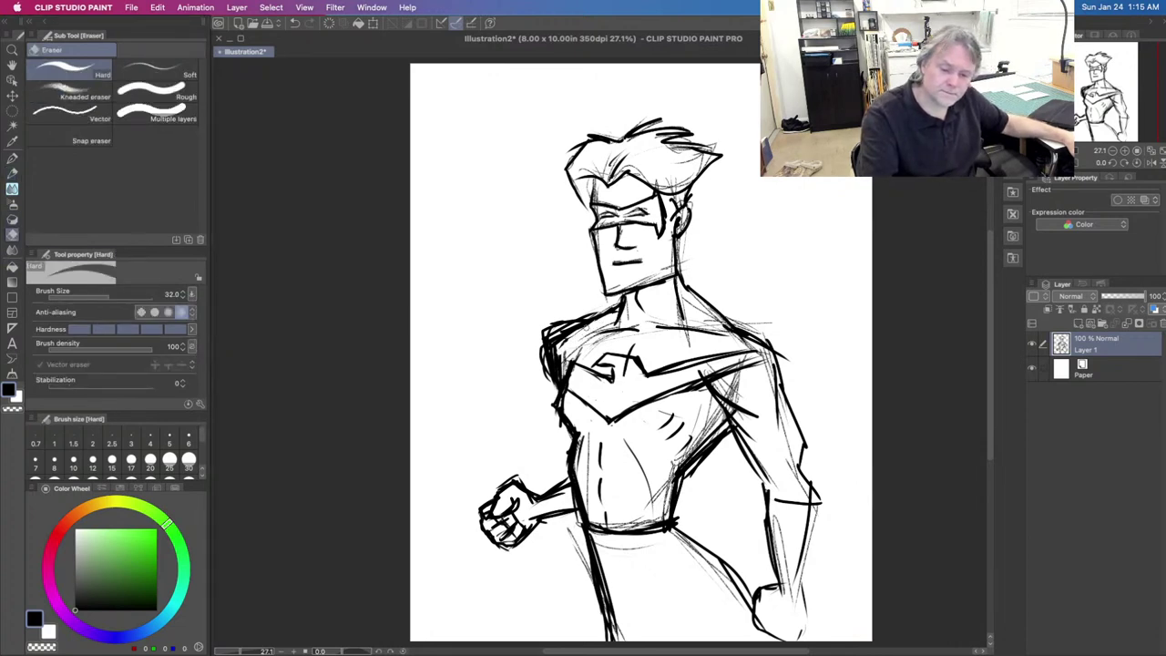
mouse_move(545, 384)
mouse_down()
mouse_move(549, 330)
mouse_move(559, 370)
mouse_move(567, 358)
mouse_move(559, 373)
mouse_move(585, 390)
mouse_up()
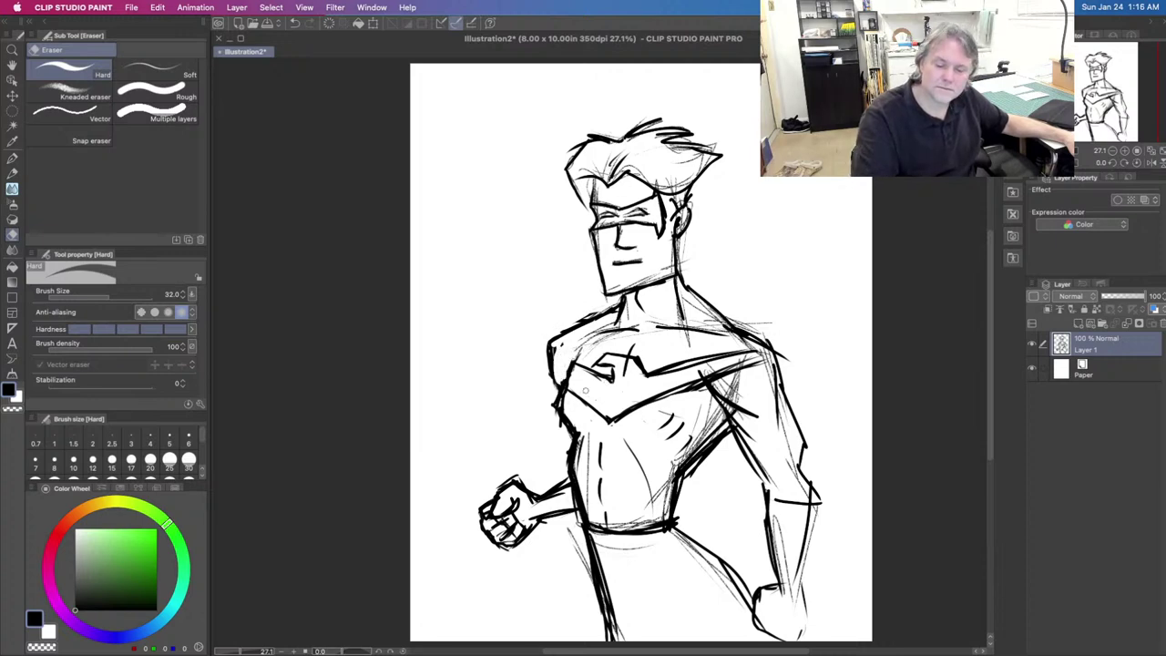
key(p)
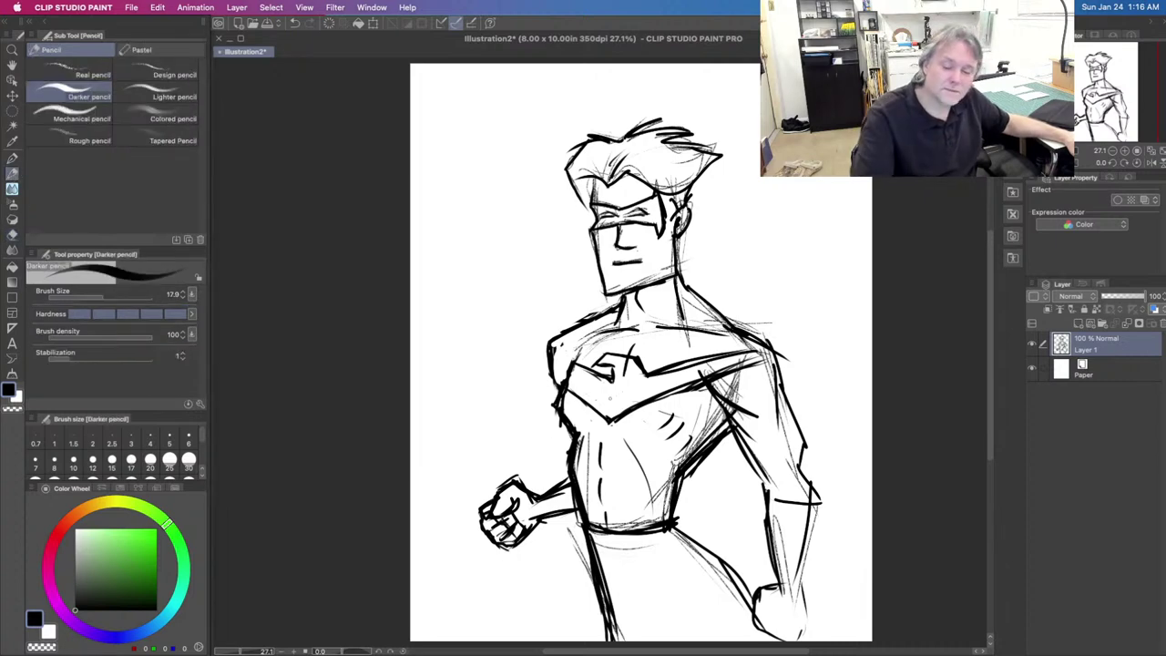
drag(585, 345, 568, 369)
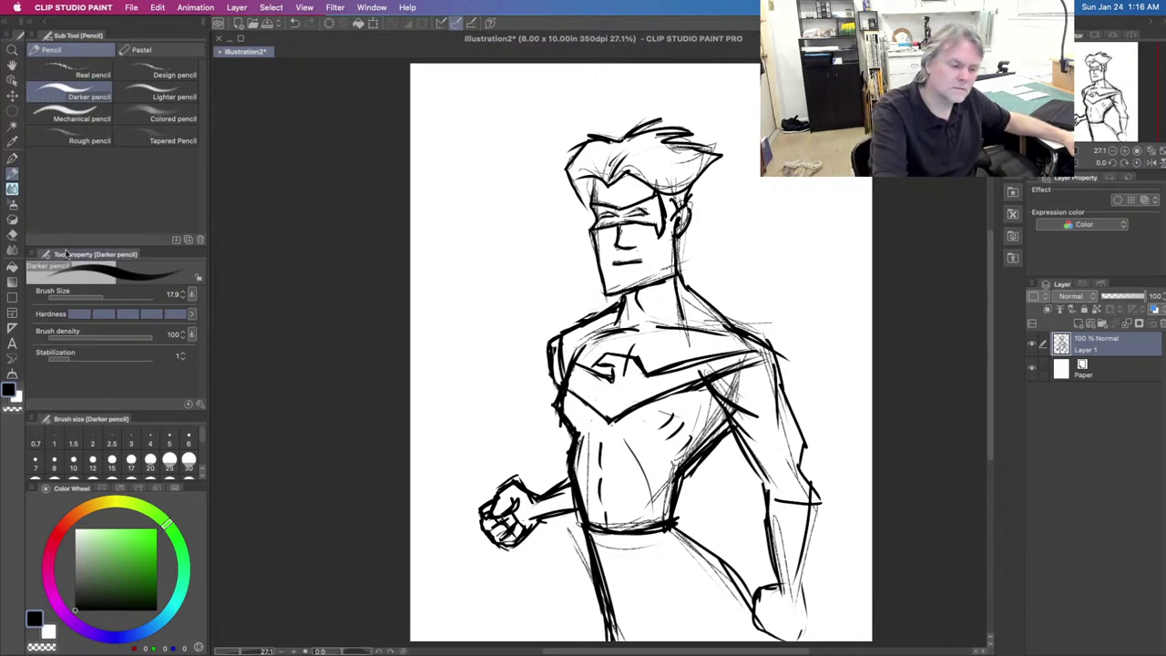
Step: Erase the stray outer strokes of the far shoulder with the Hard eraser, then thicken its contour and the small chest marks with the Darker pencil
click(12, 233)
mouse_move(522, 341)
mouse_down()
mouse_move(554, 335)
mouse_move(552, 365)
mouse_move(550, 355)
mouse_up()
drag(554, 396, 552, 412)
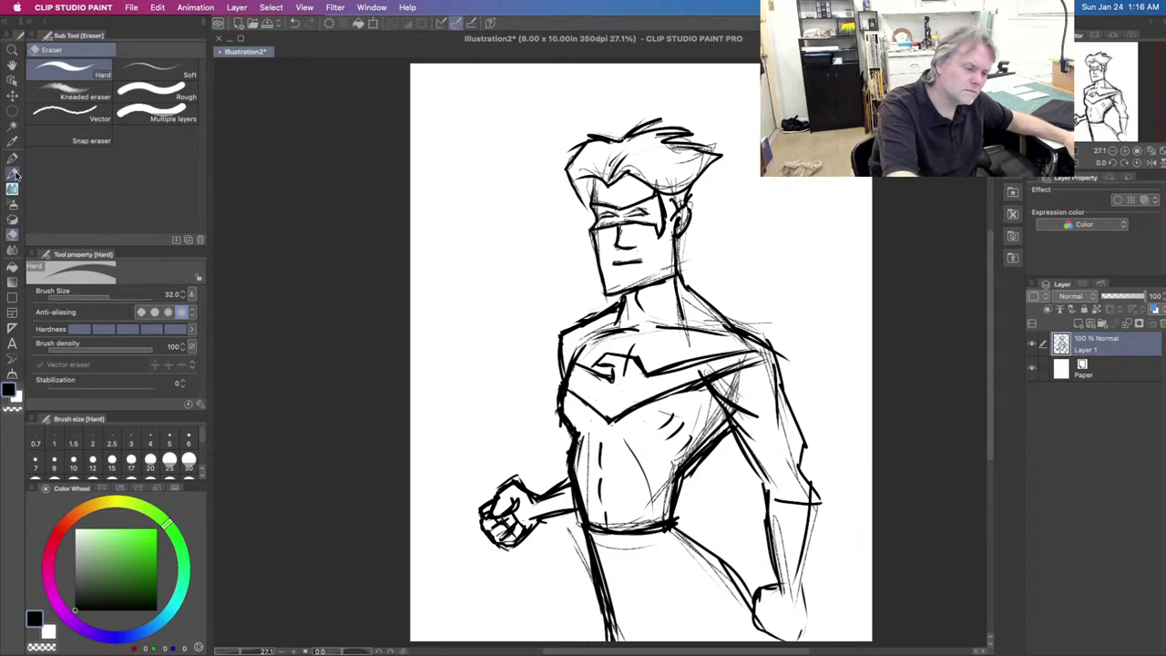
click(13, 173)
mouse_move(593, 323)
mouse_down()
mouse_move(560, 333)
mouse_move(564, 374)
mouse_up()
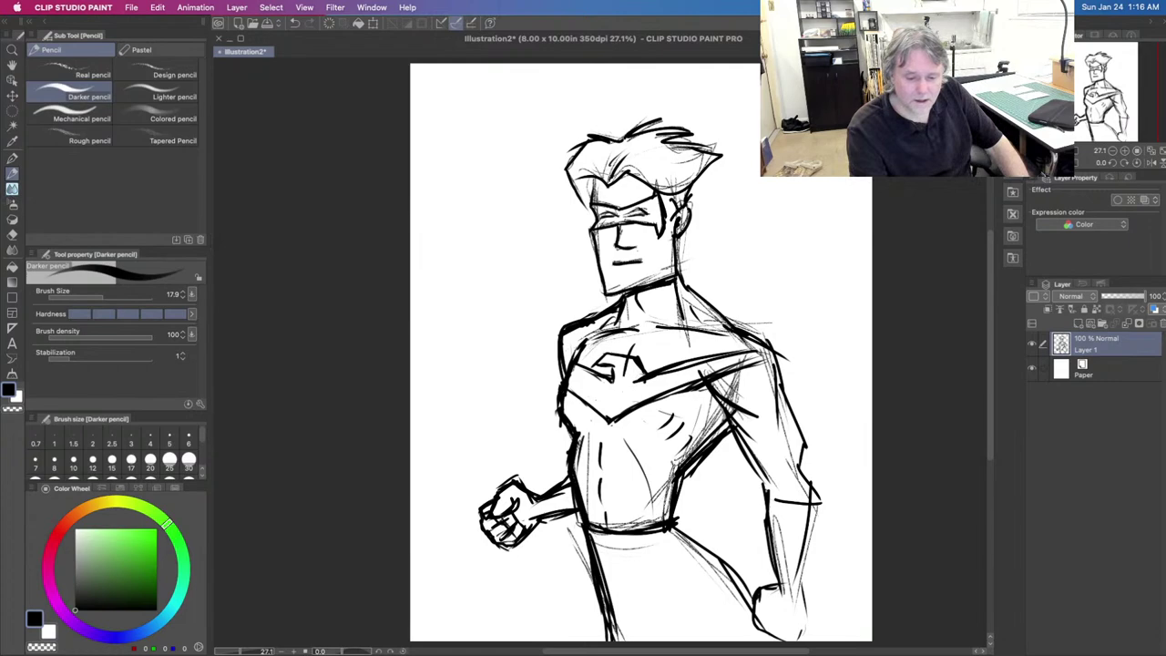
mouse_move(639, 364)
mouse_down()
mouse_move(638, 379)
mouse_move(609, 383)
mouse_up()
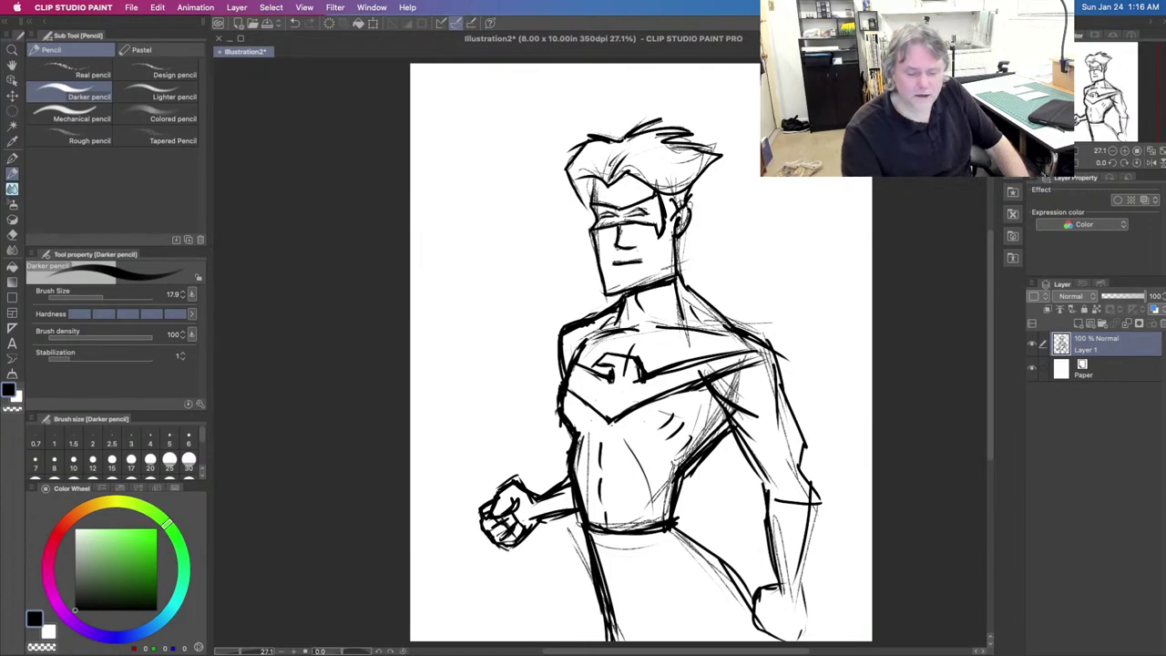
Step: Check the Nightwing reference in Safari, then add collar and abdominal strokes and thicken the near arm's outer contour with the Darker pencil
scroll(741, 398, right, 3)
key(ctrl+Right)
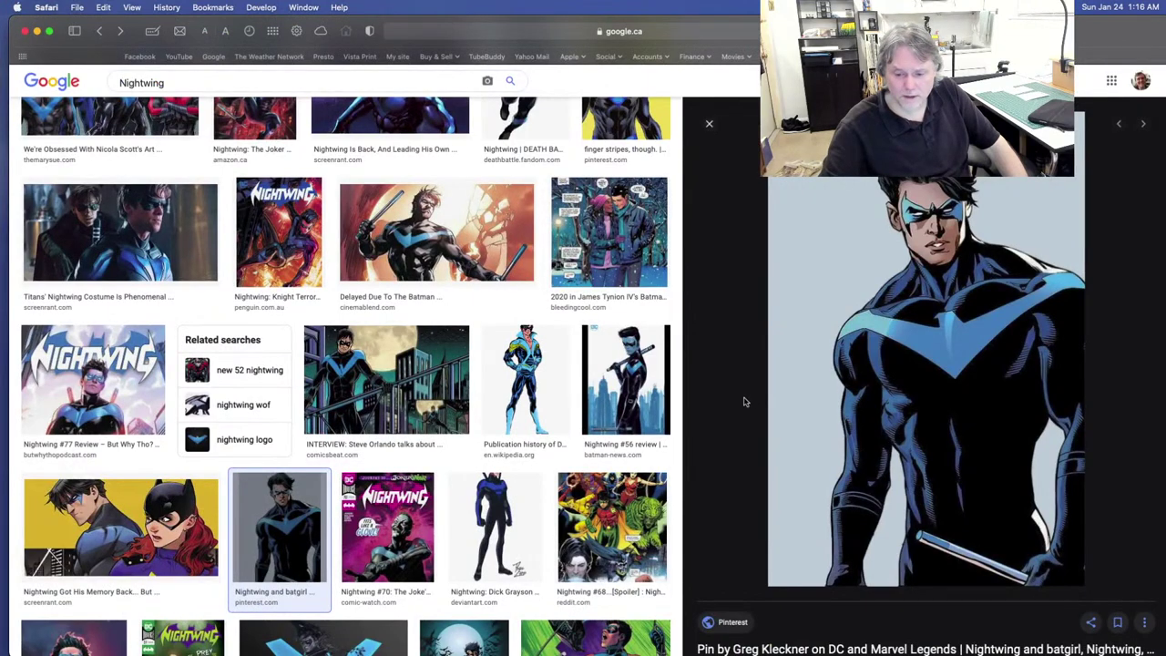
key(ctrl+Left)
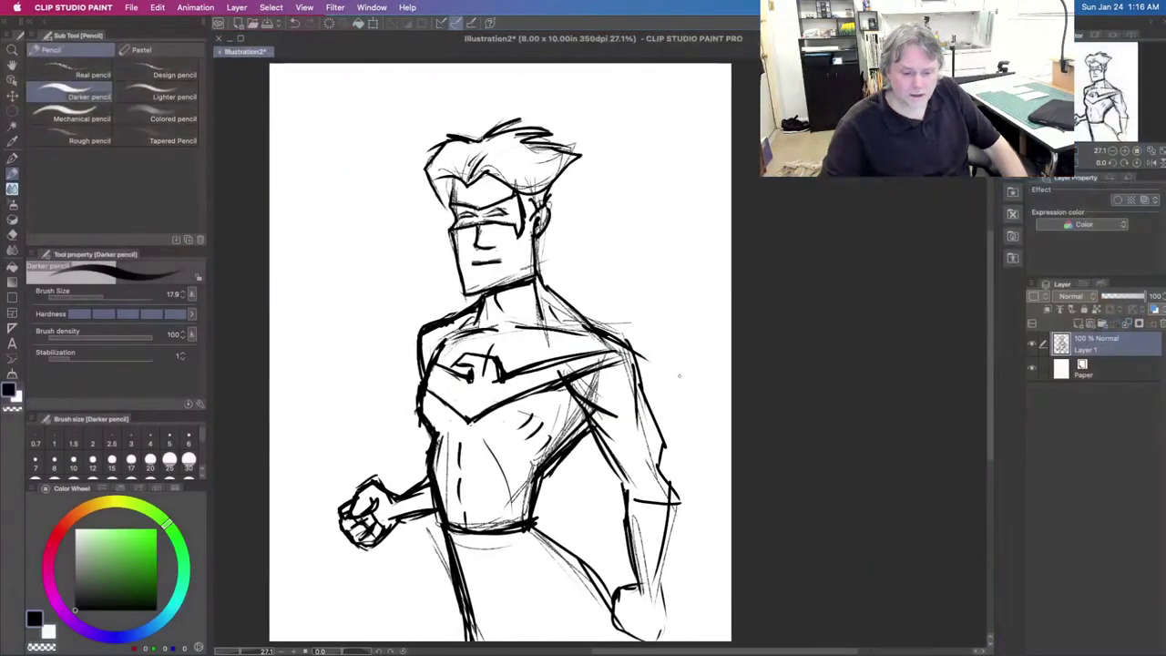
key(ctrl+Right)
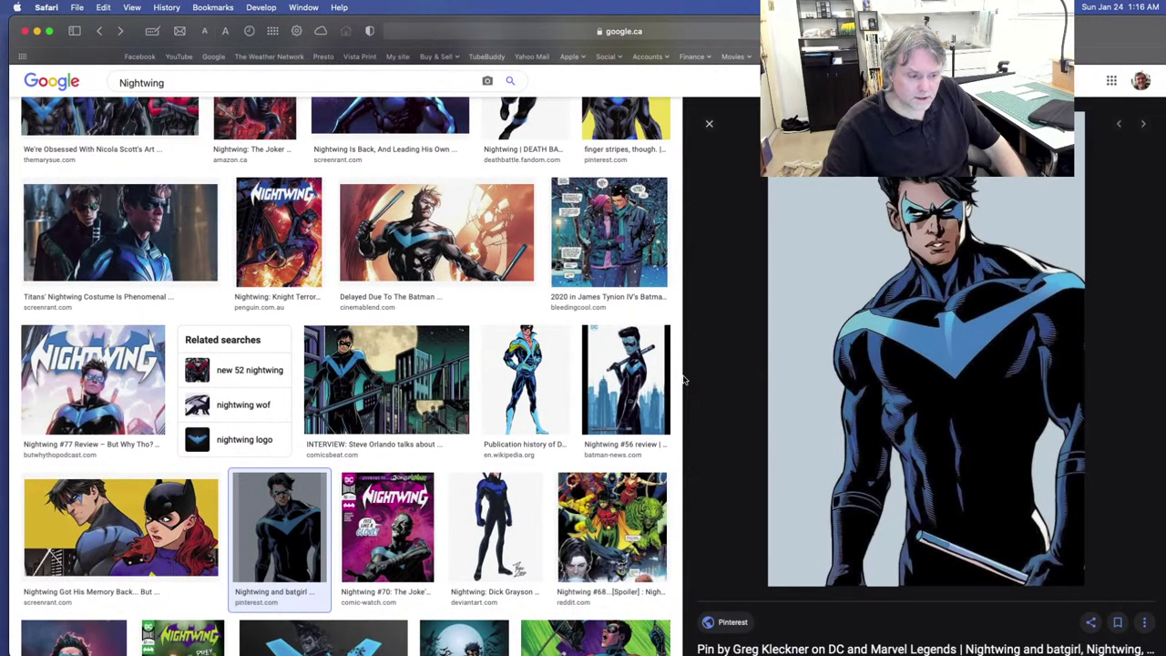
key(ctrl+Left)
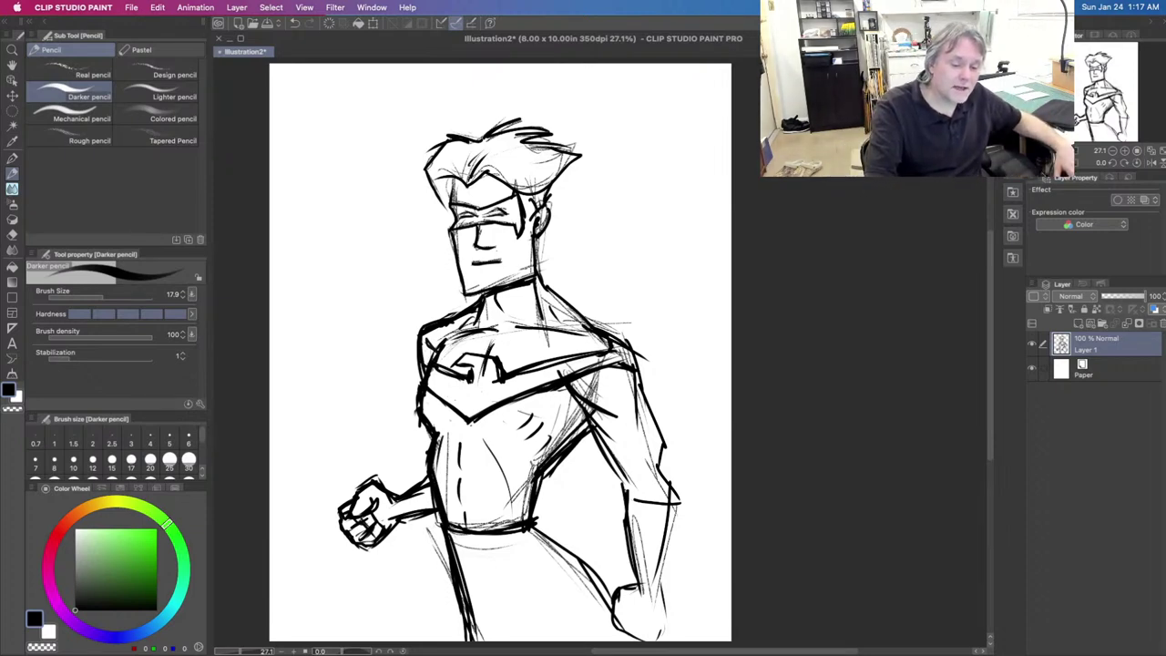
drag(506, 328, 524, 326)
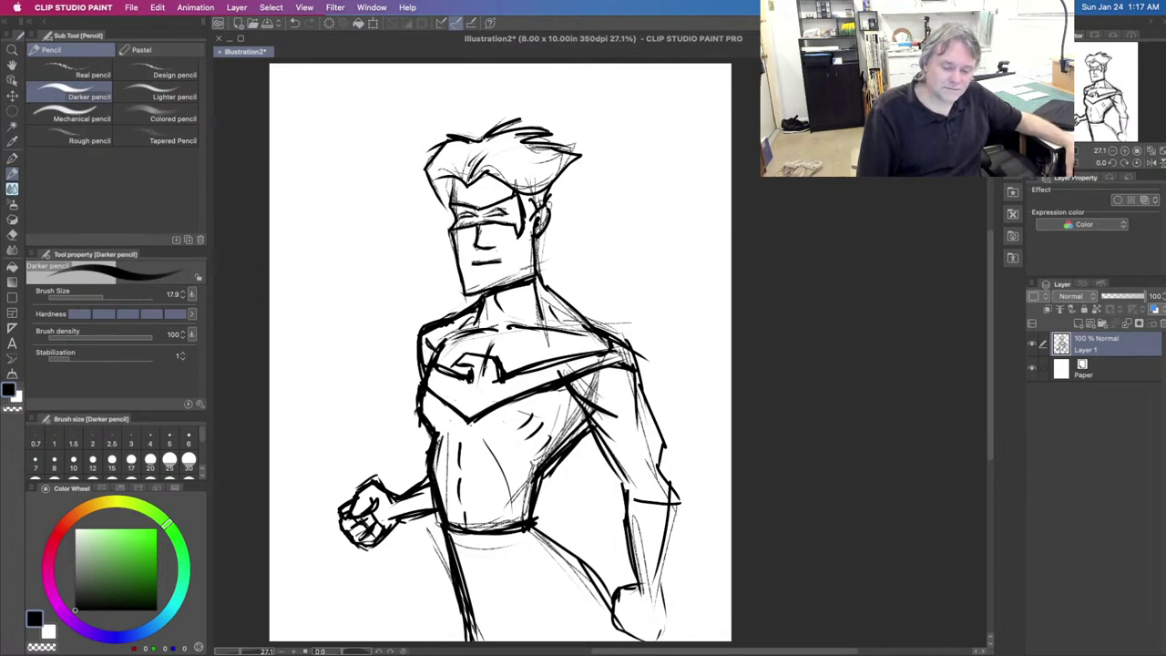
mouse_move(468, 475)
mouse_down()
mouse_move(498, 477)
mouse_move(498, 500)
mouse_move(461, 508)
mouse_up()
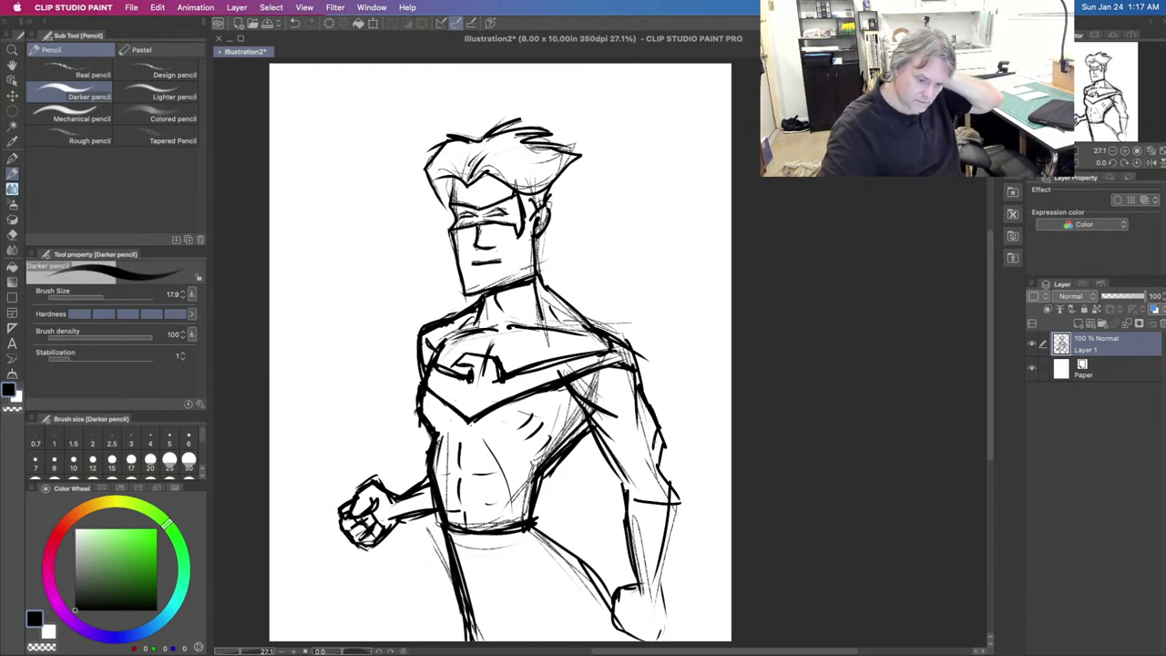
mouse_move(658, 441)
mouse_down()
mouse_move(673, 483)
mouse_move(665, 527)
mouse_up()
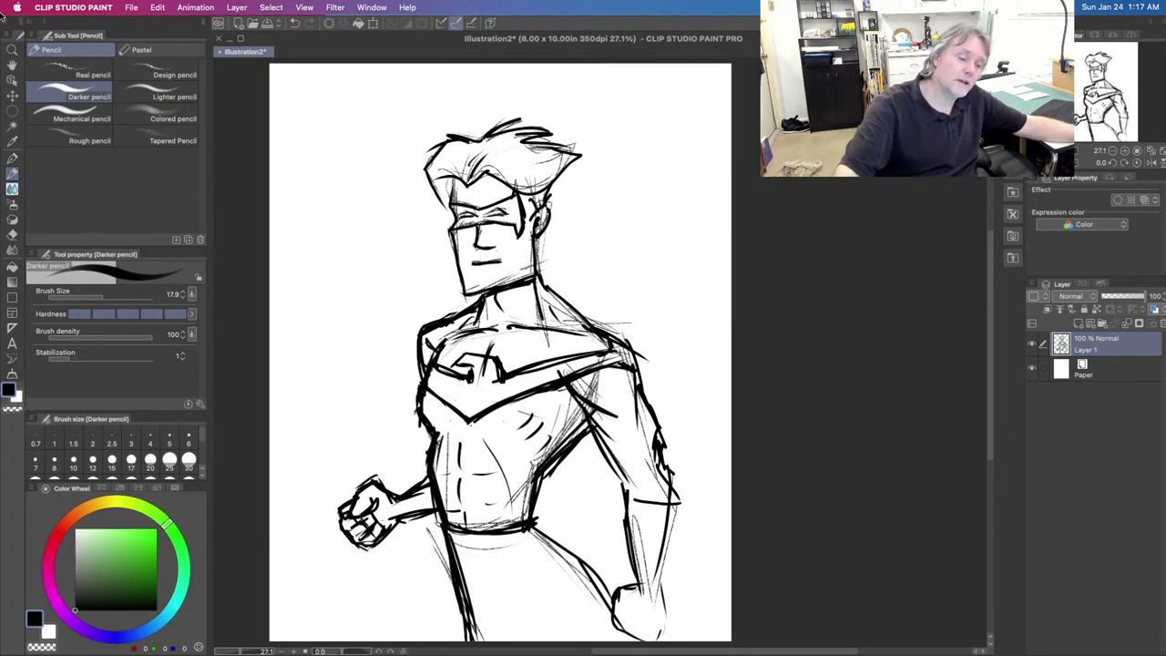
Step: Save the drawing to the Desktop as Nightwing.clip in CLIP STUDIO FORMAT
click(133, 7)
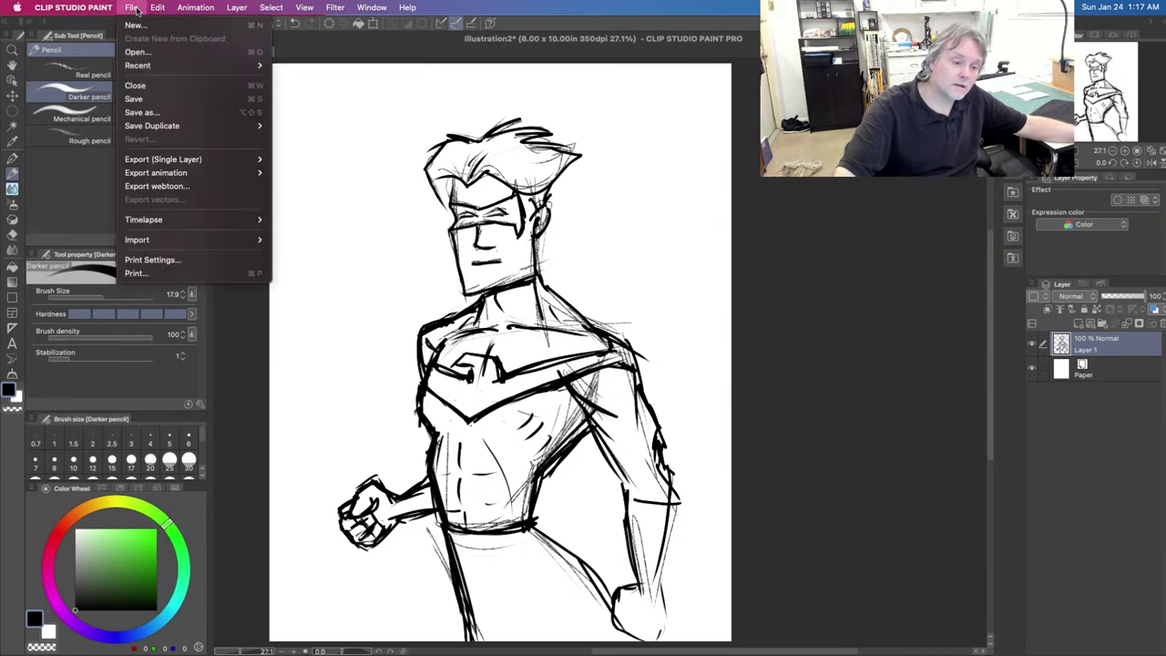
click(187, 113)
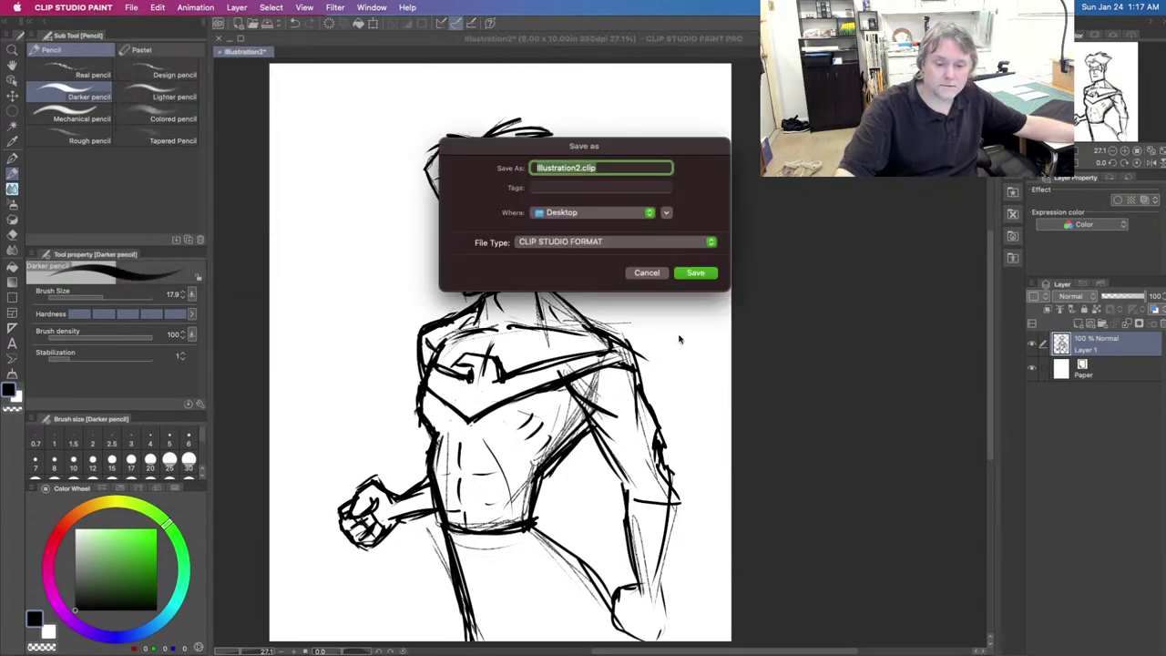
click(577, 168)
double_click(577, 167)
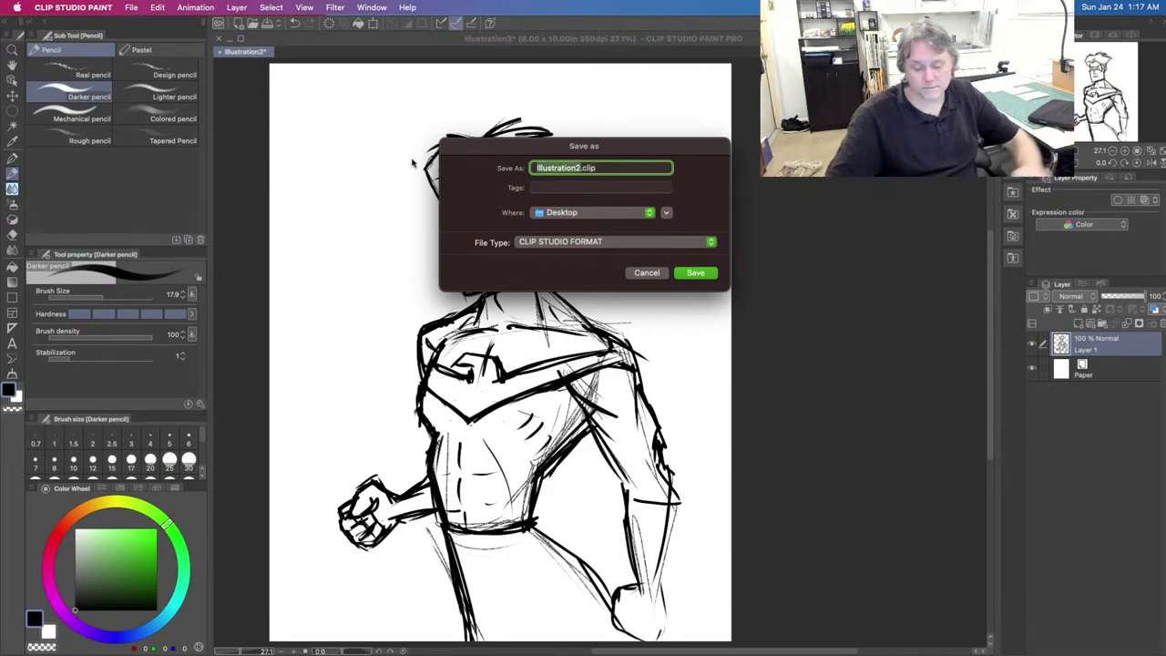
text(Nightwing)
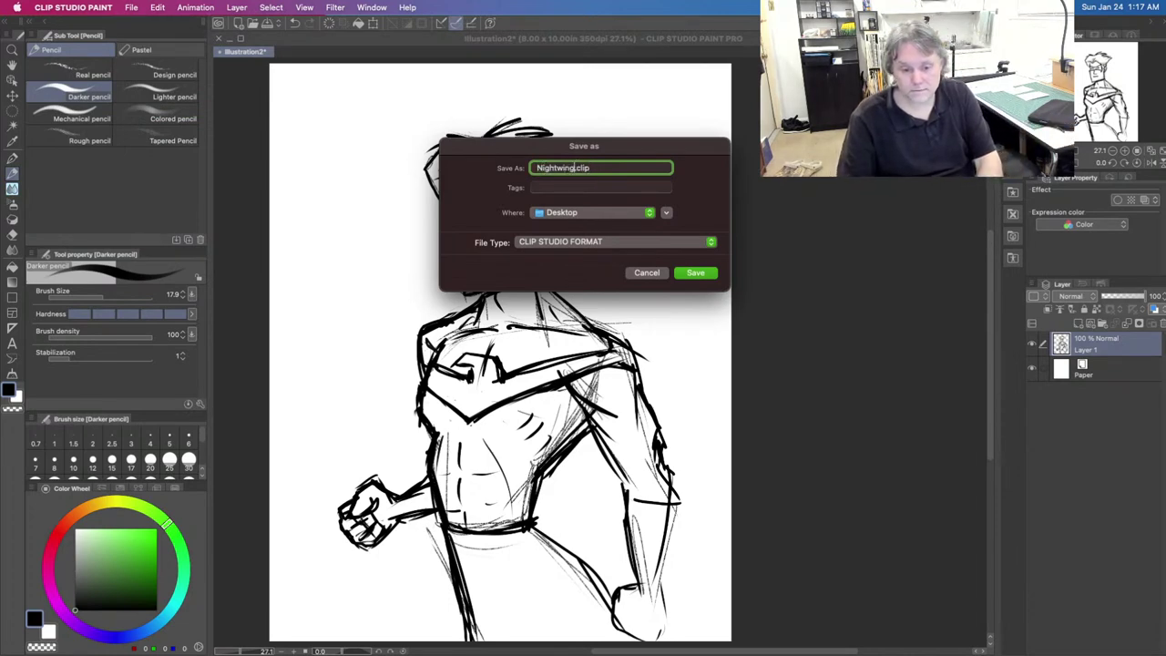
click(696, 272)
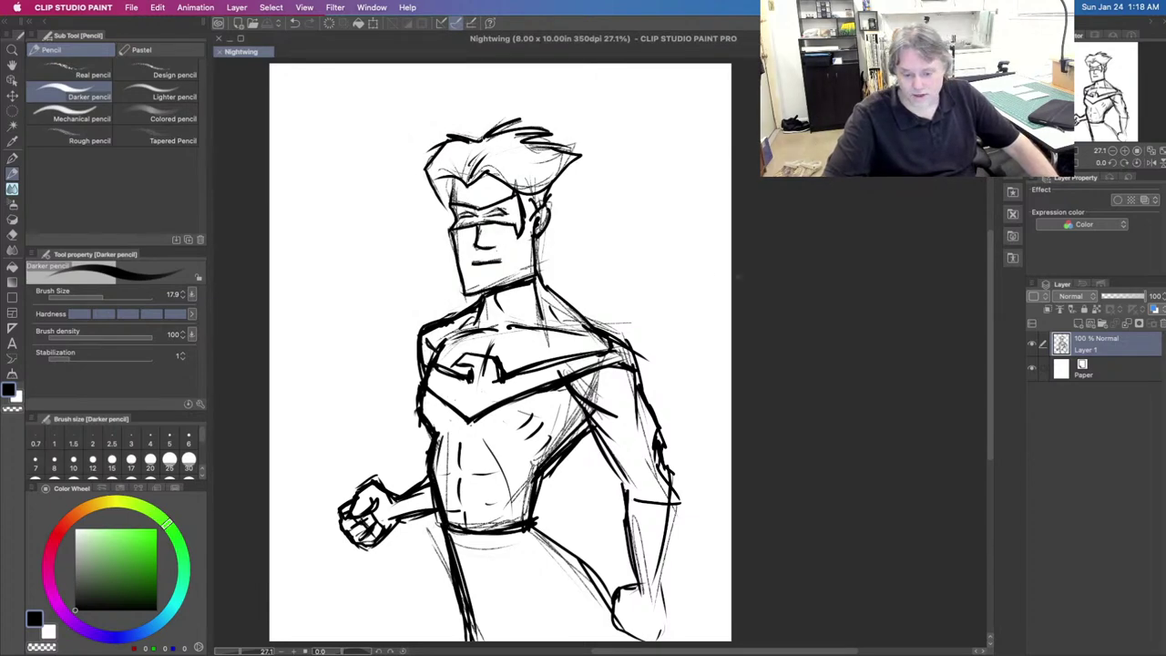
Step: Switch to Safari, close the Nightwing image search window and quit the browser
key(ctrl+Right)
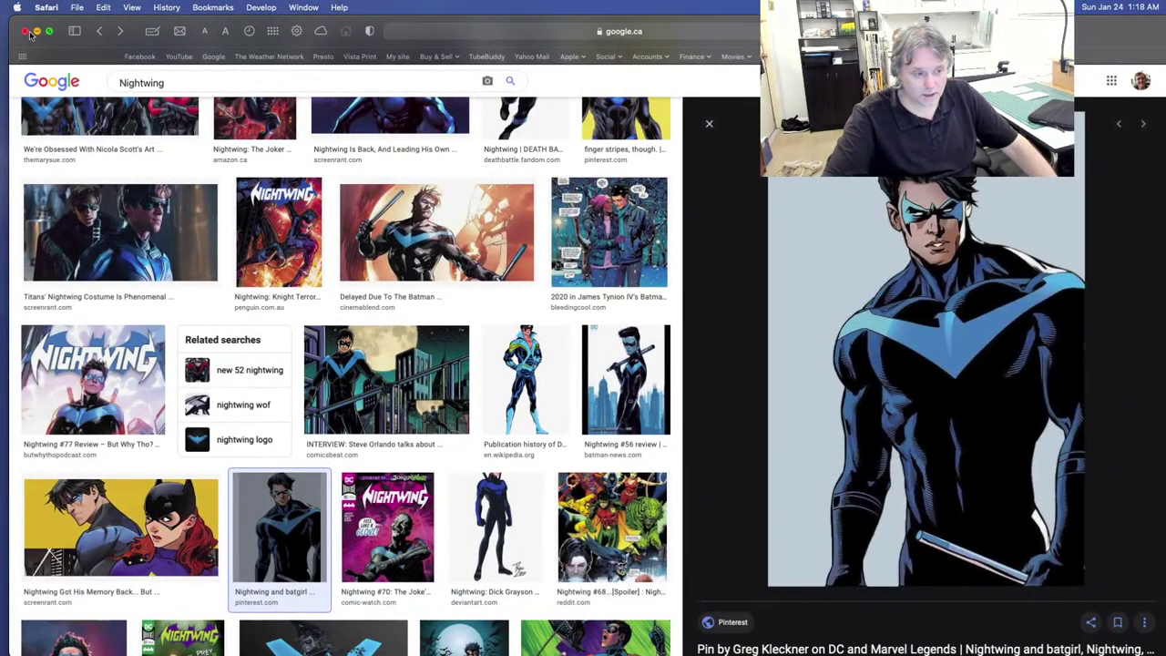
click(26, 31)
click(46, 8)
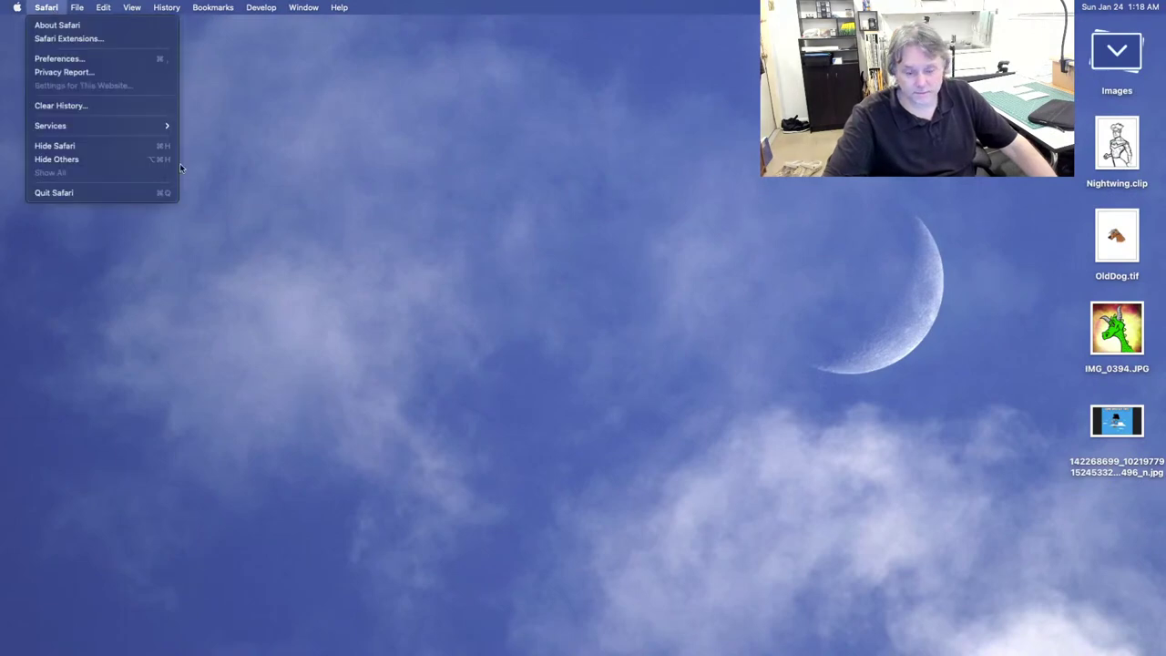
click(113, 192)
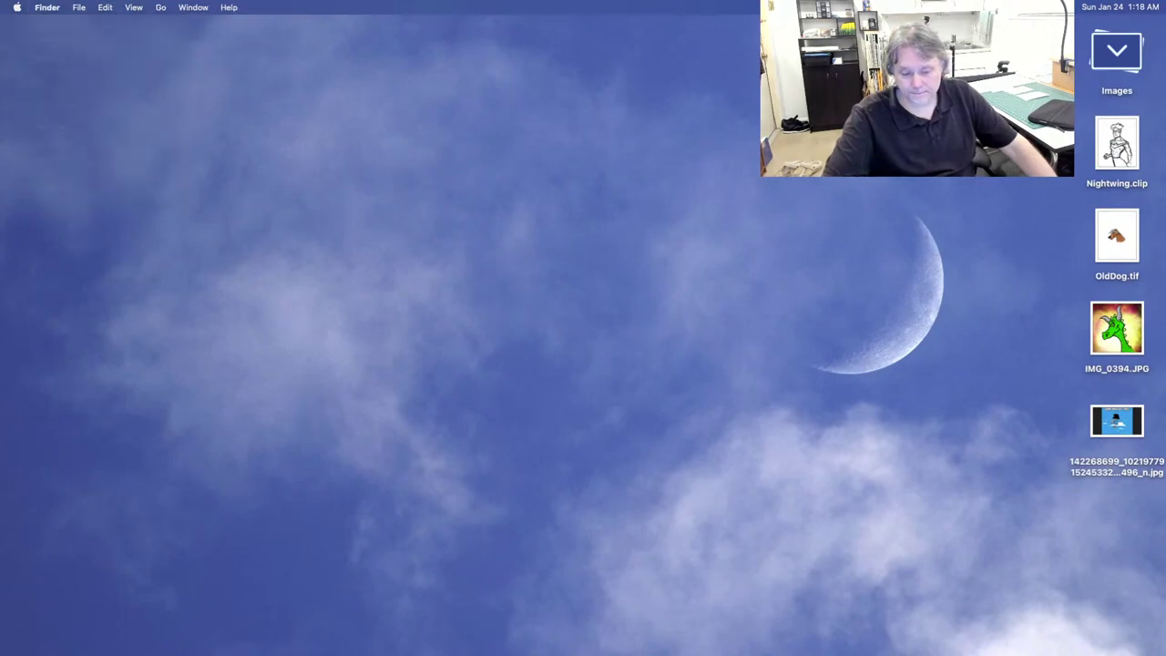
Step: Return to Clip Studio Paint and quit the program
key(super+Tab)
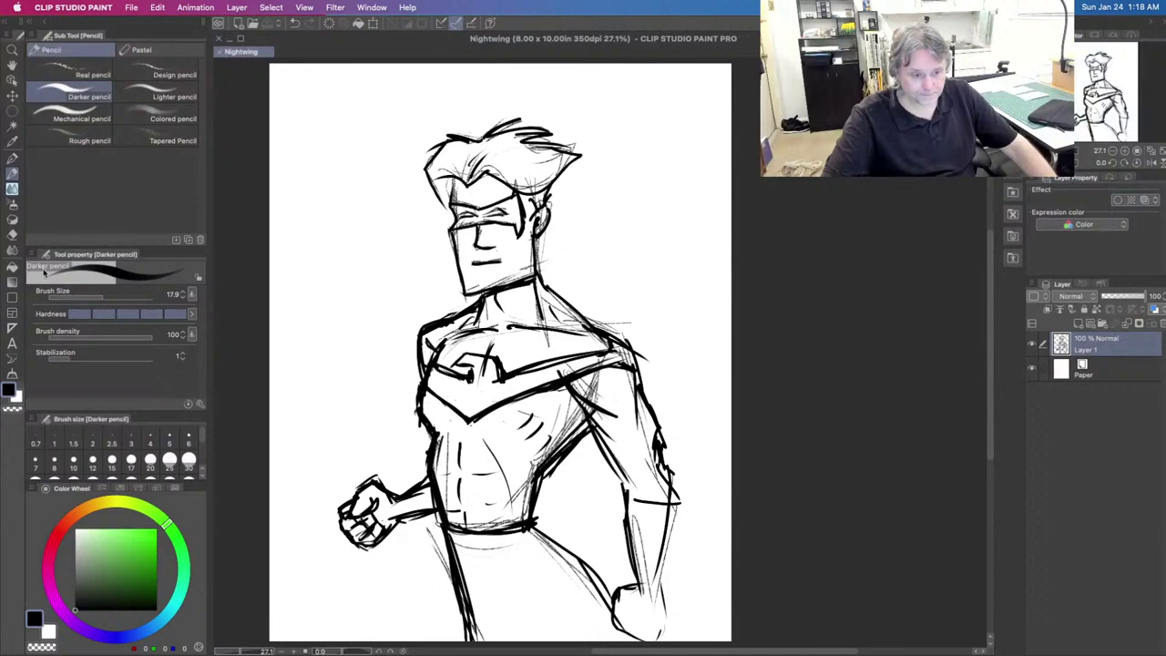
click(130, 8)
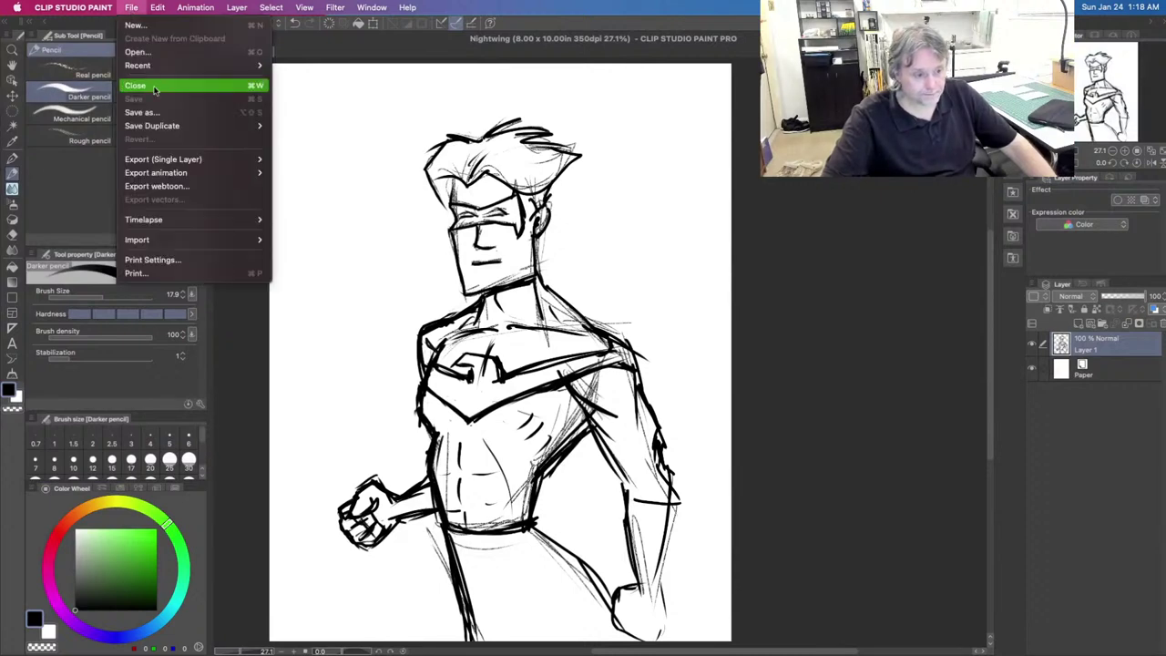
key(Escape)
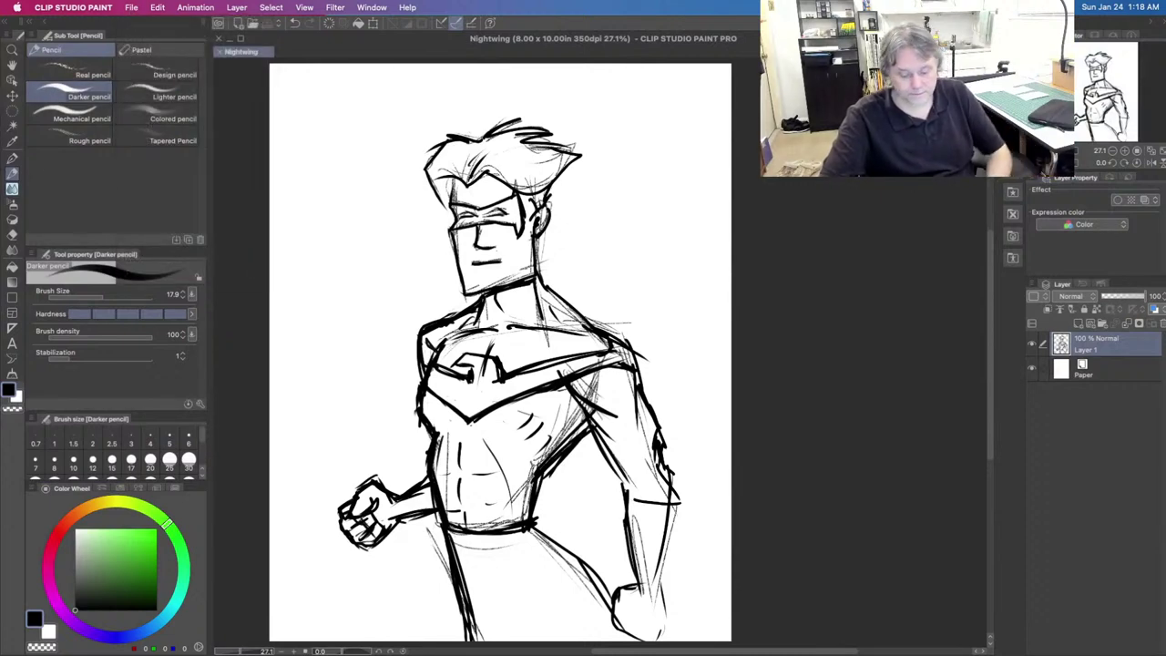
key(super+q)
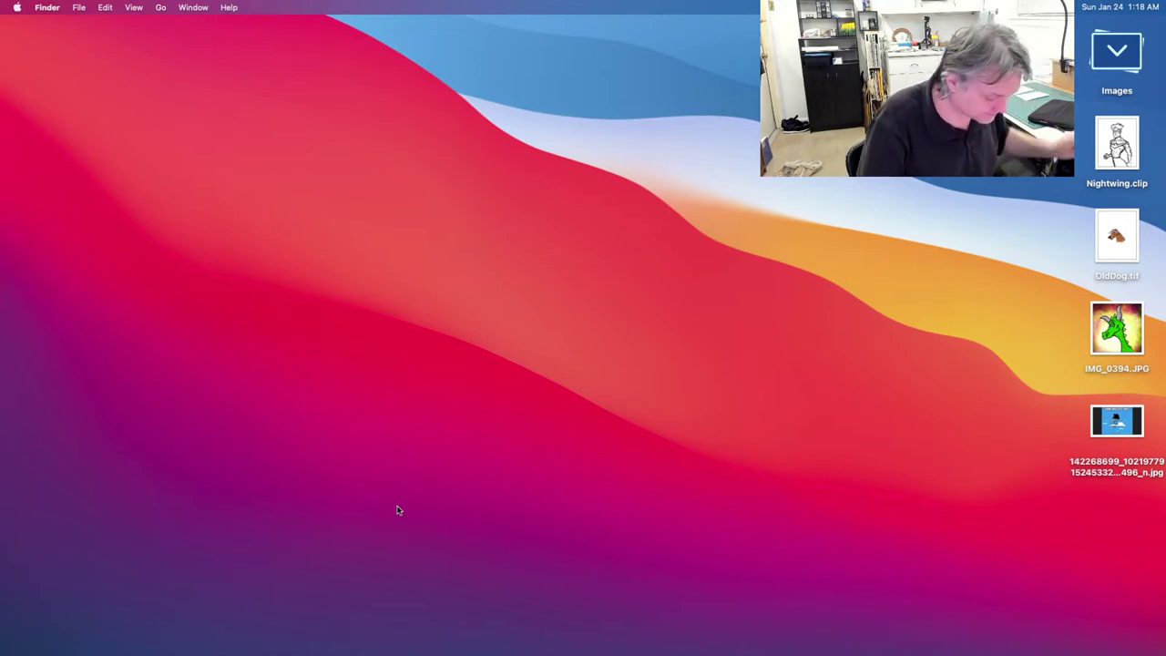
mouse_move(706, 638)
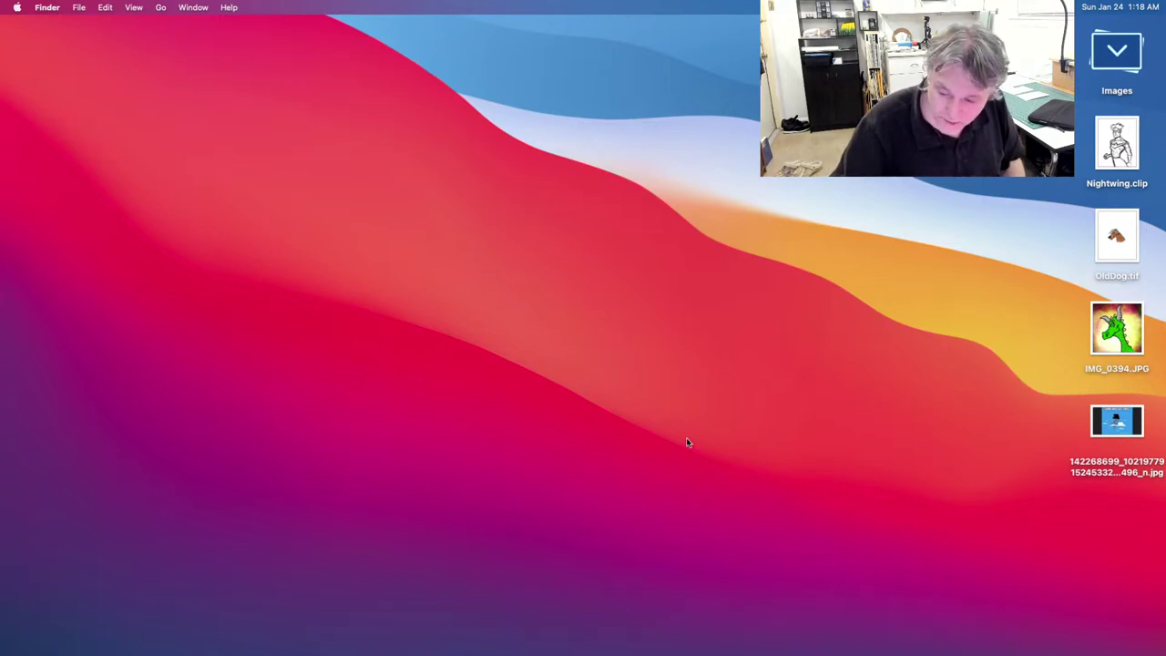
key(ctrl+Left)
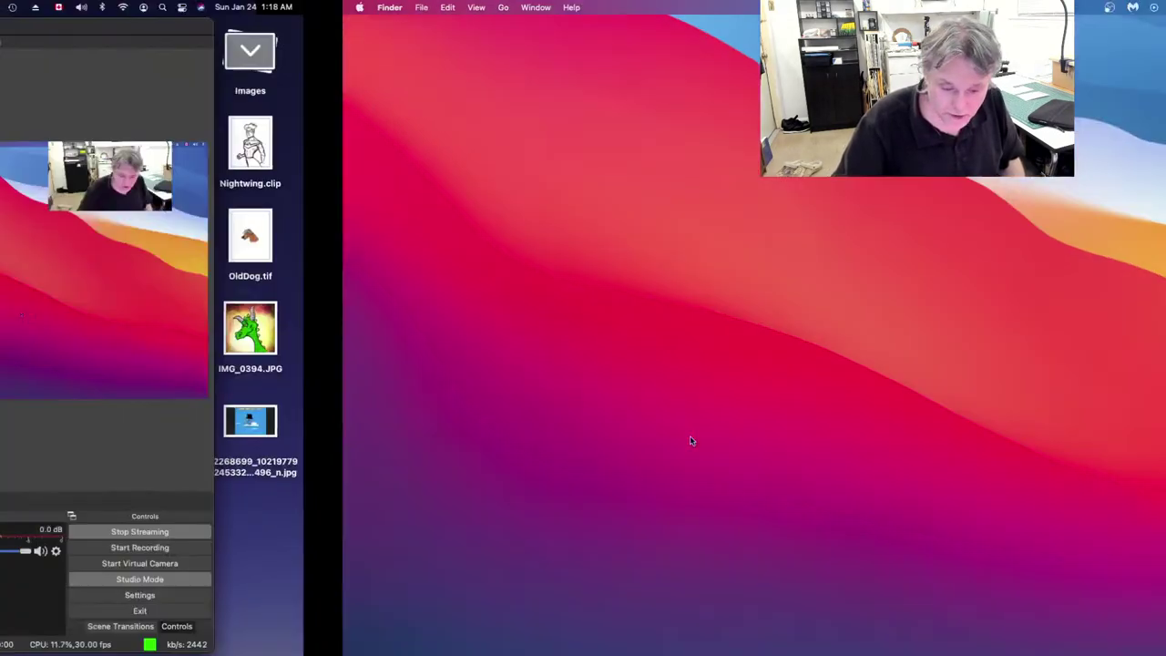
key(ctrl+Right)
key(ctrl+Right)
key(ctrl+Left)
key(ctrl+Left)
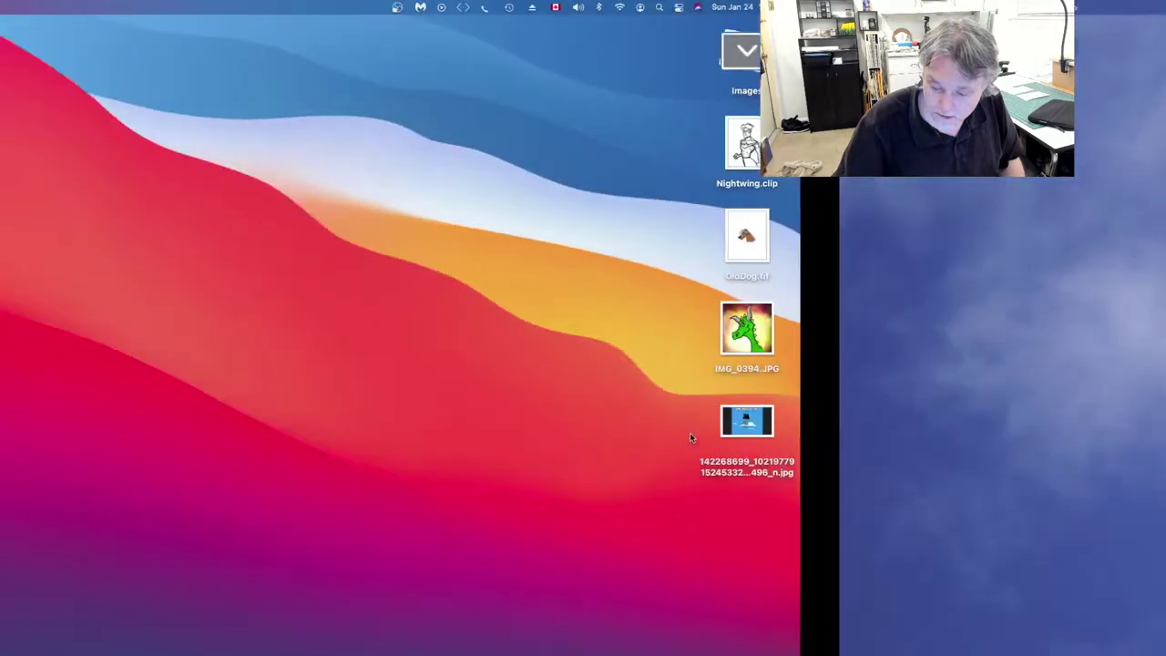
key(ctrl+Right)
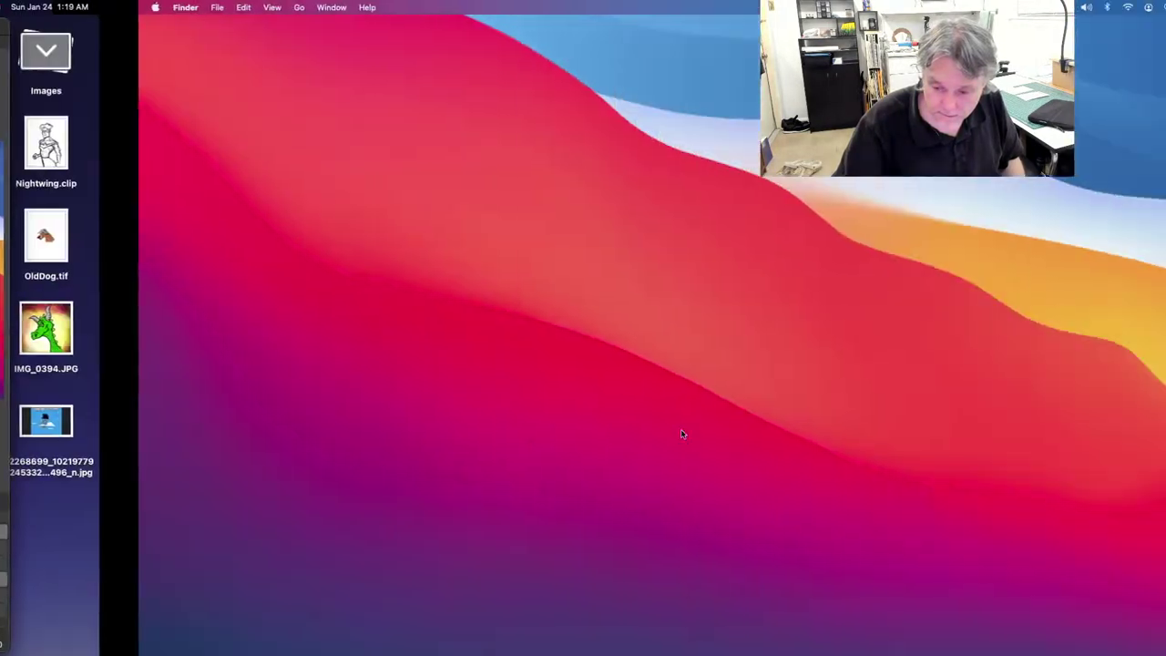
key(ctrl+Right)
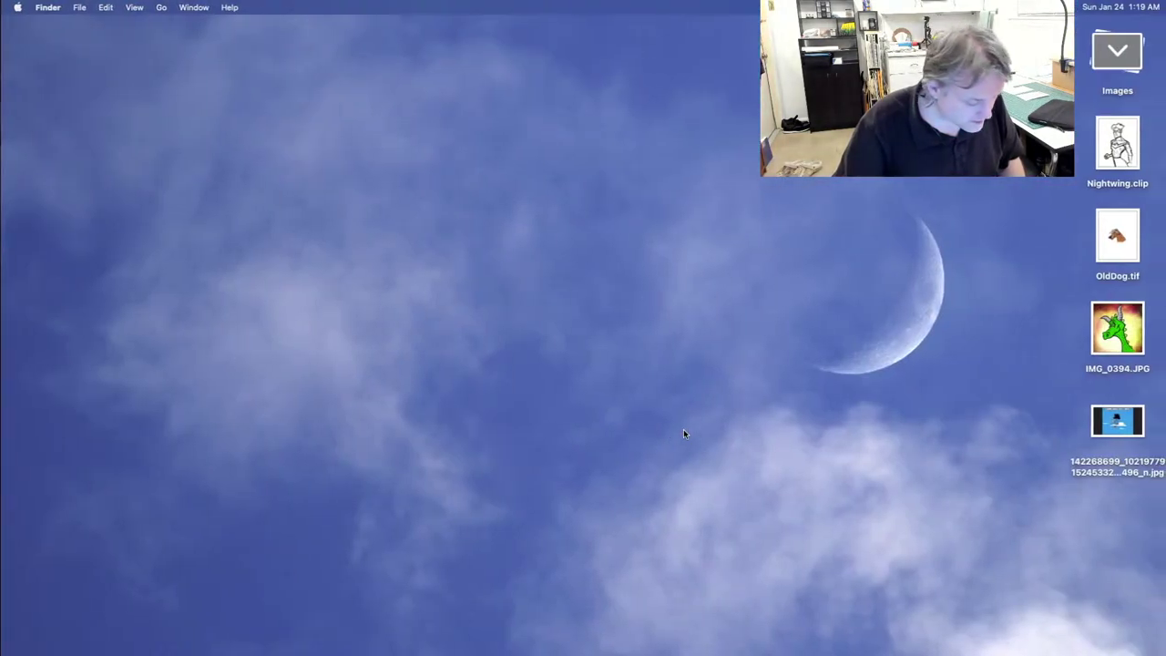
key(ctrl+Left)
key(ctrl+Left)
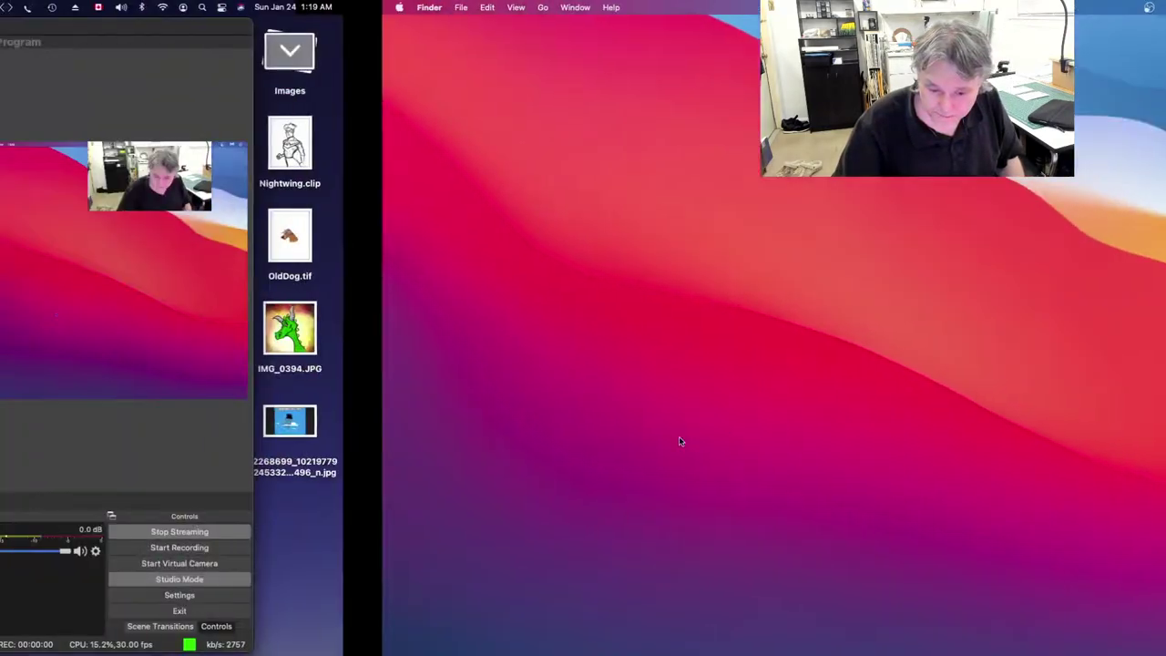